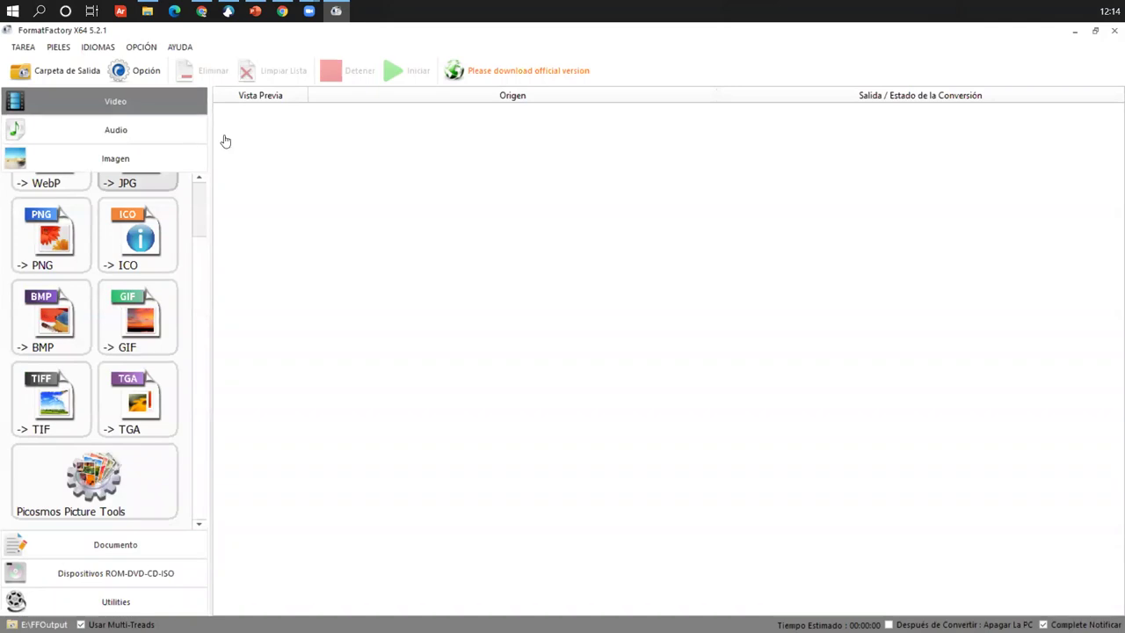
- Show the available audio conversion formats
{"action": "left_click", "coordinate": [138, 141]}
{"action": "scroll", "coordinate": [77, 271], "scroll_direction": "down", "scroll_amount": 3}
{"action": "scroll", "coordinate": [77, 270], "scroll_direction": "up", "scroll_amount": 2}
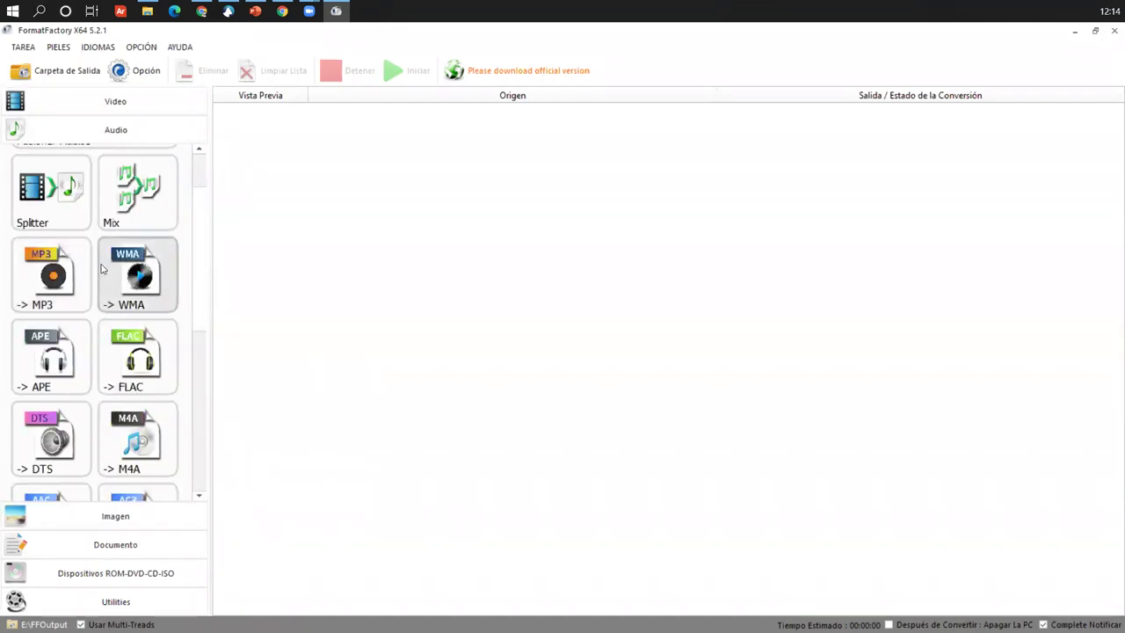
{"action": "left_click", "coordinate": [45, 276]}
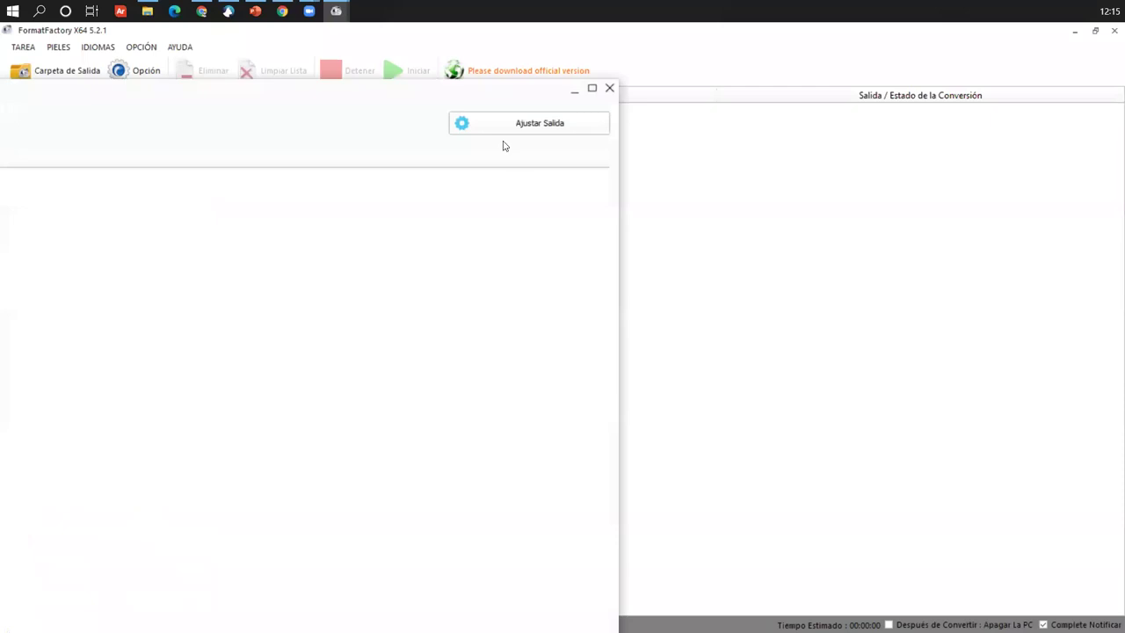
{"action": "left_click", "coordinate": [596, 89]}
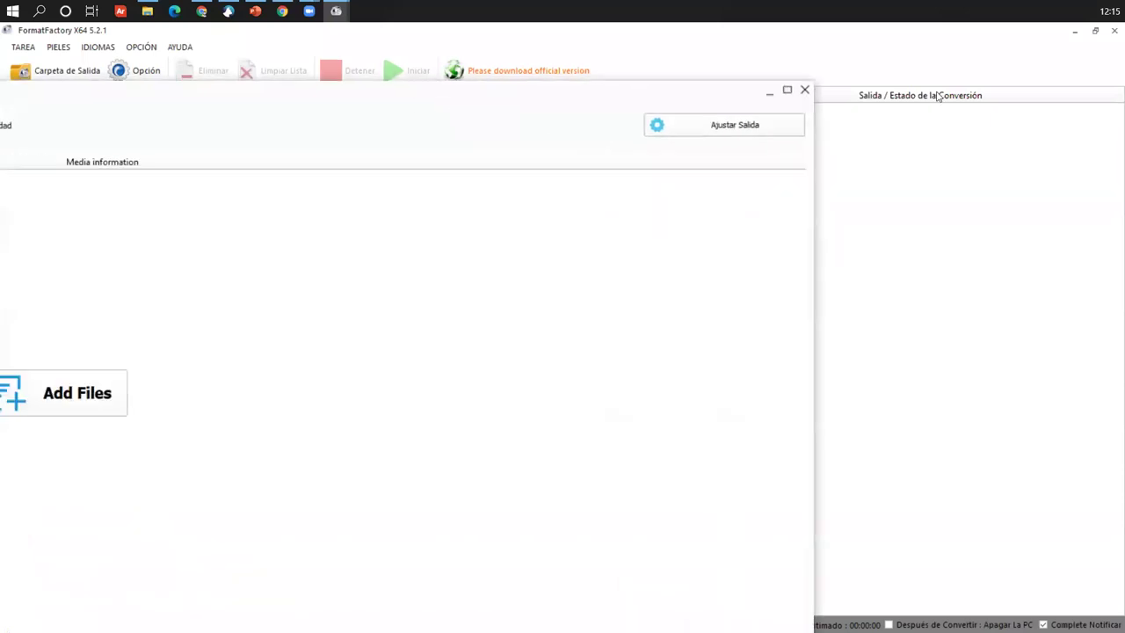
{"action": "left_click", "coordinate": [389, 384]}
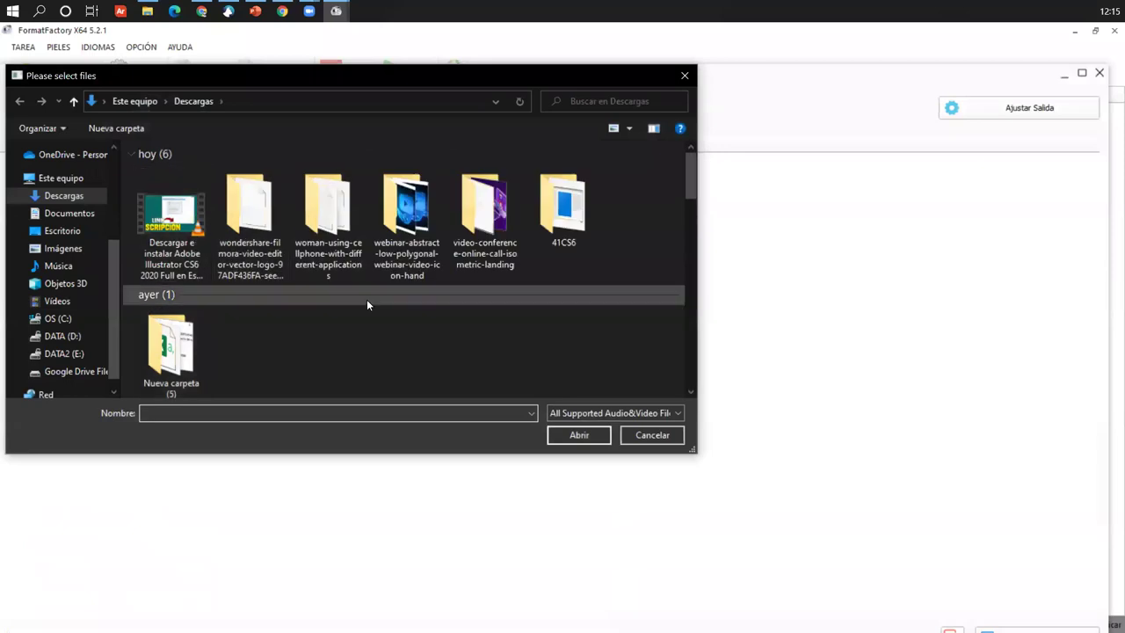
{"action": "scroll", "coordinate": [366, 298], "scroll_direction": "down", "scroll_amount": 3}
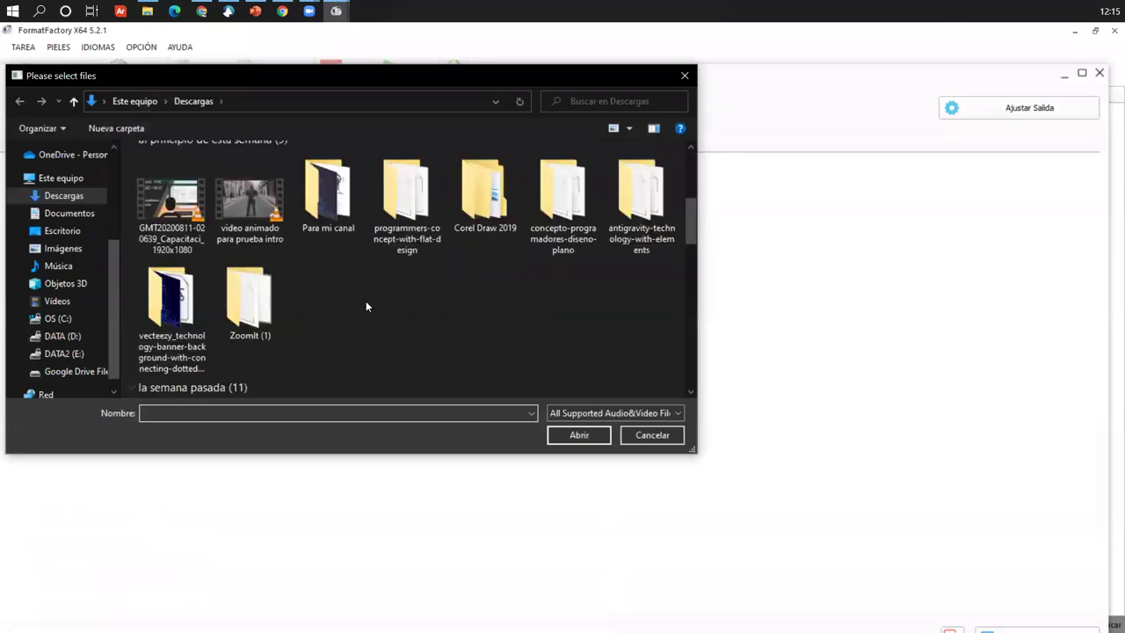
{"action": "left_click", "coordinate": [249, 207]}
{"action": "left_click", "coordinate": [567, 435]}
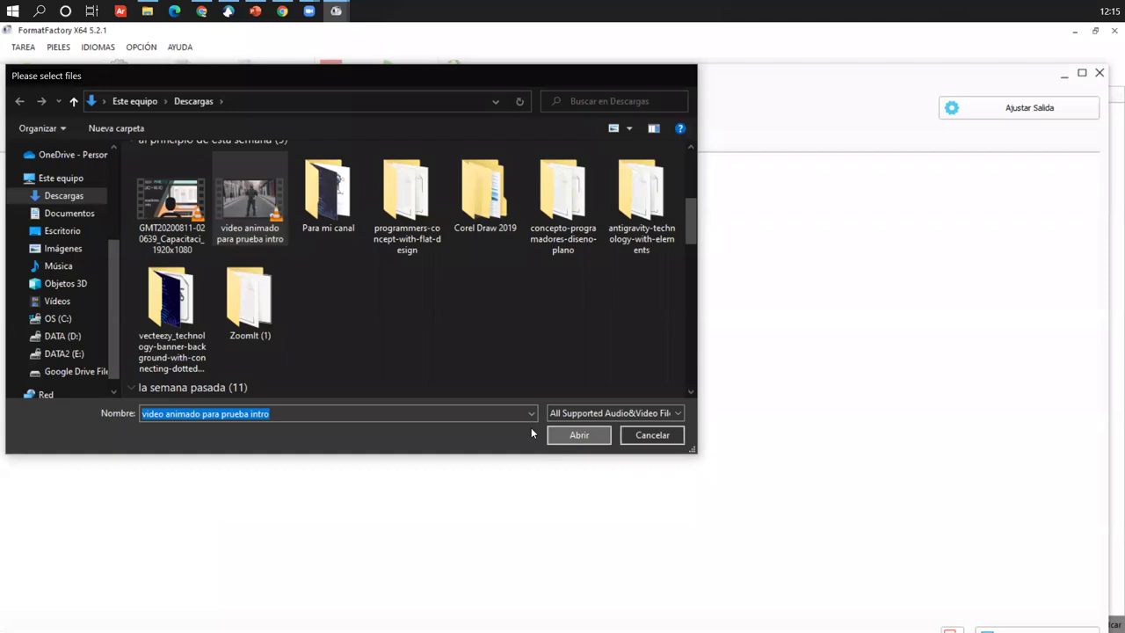
{"action": "left_click_drag", "start_coordinate": [429, 80], "coordinate": [592, 93]}
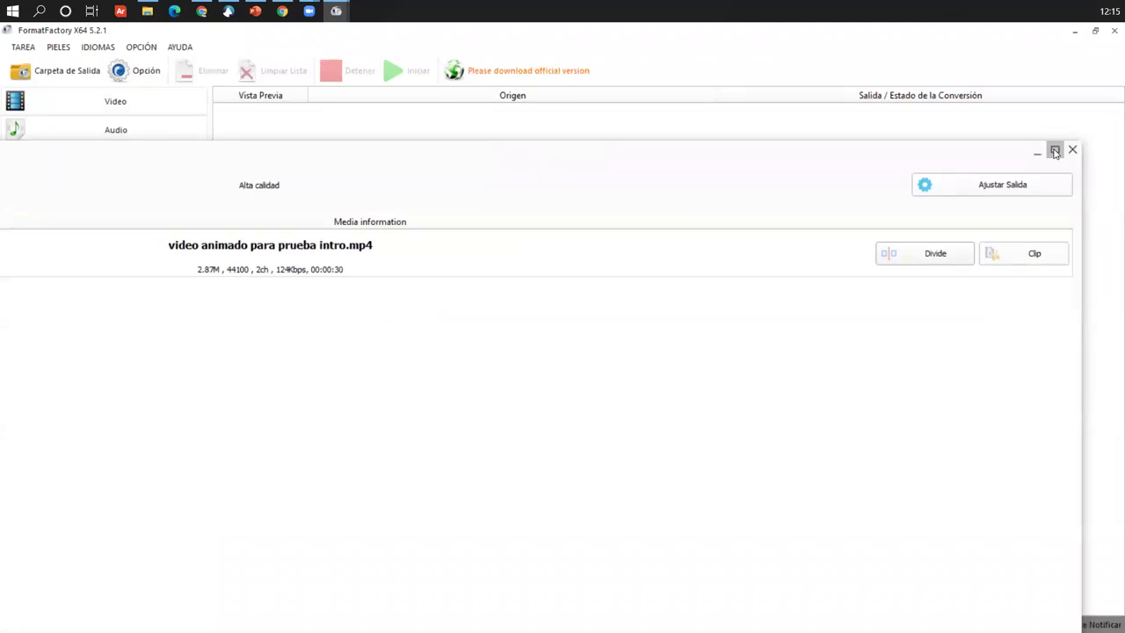
{"action": "left_click", "coordinate": [1073, 147]}
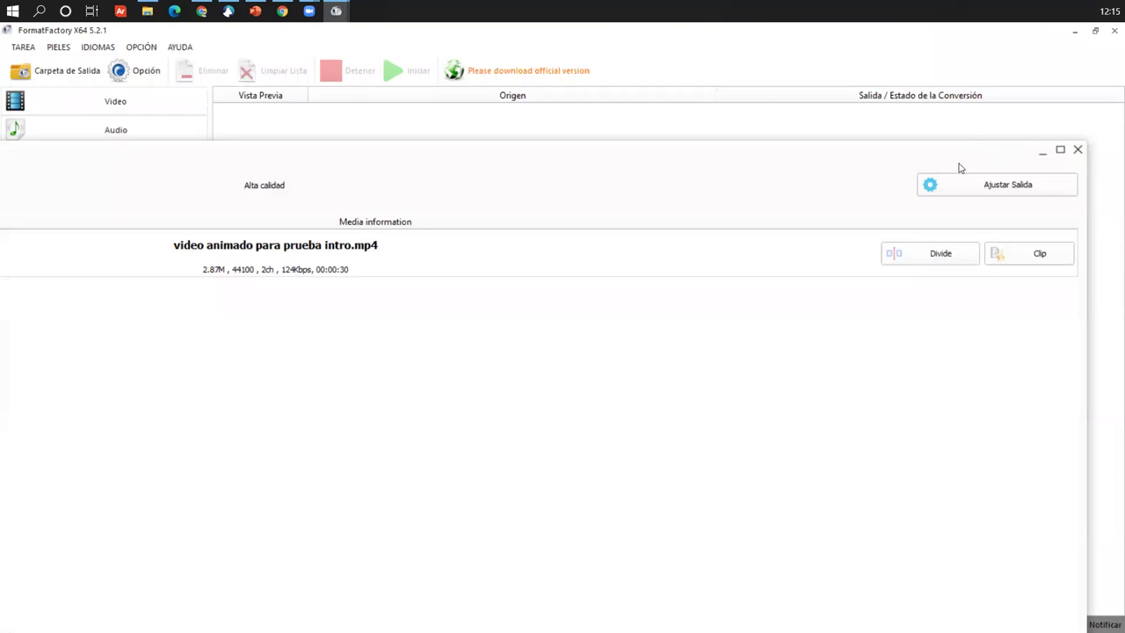
{"action": "left_click", "coordinate": [1077, 149]}
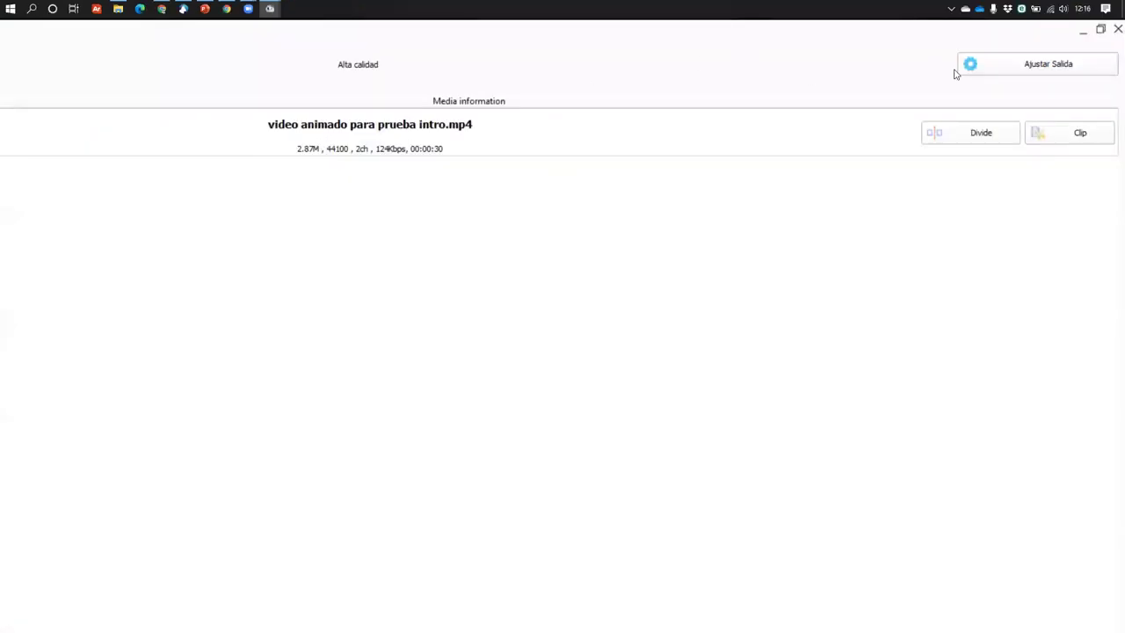
{"action": "left_click", "coordinate": [1114, 29]}
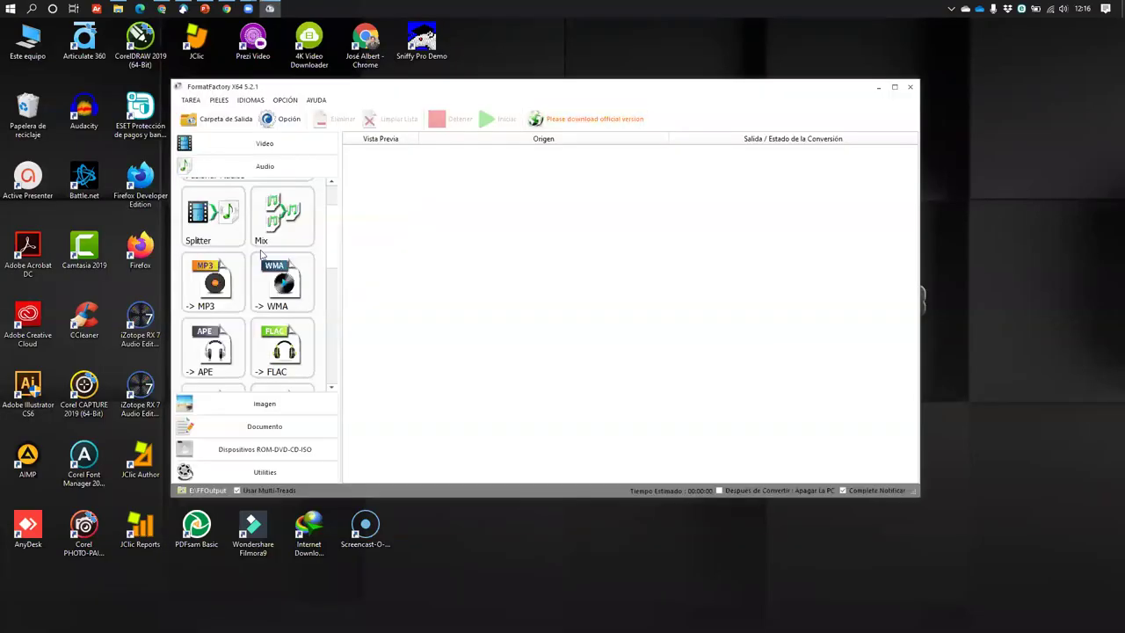
- Start an MP3 conversion and add the video "video animado para prueba intro" from the Descargas folder
{"action": "left_click", "coordinate": [219, 286]}
{"action": "left_click_drag", "start_coordinate": [631, 74], "coordinate": [344, 77]}
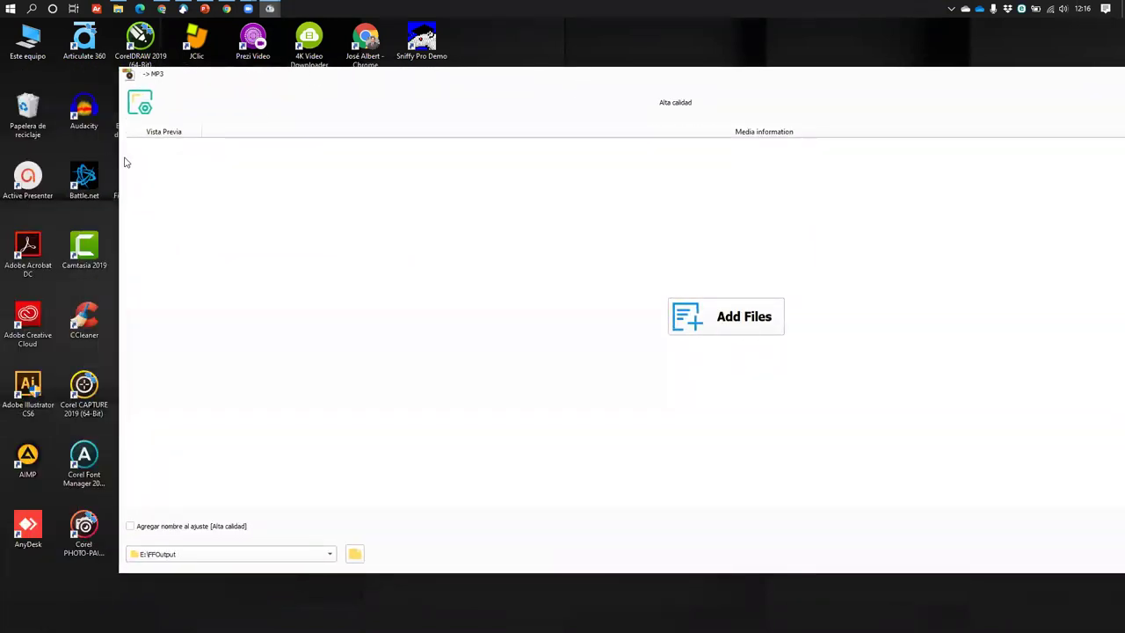
{"action": "left_click_drag", "start_coordinate": [647, 82], "coordinate": [439, 78]}
{"action": "left_click", "coordinate": [438, 327]}
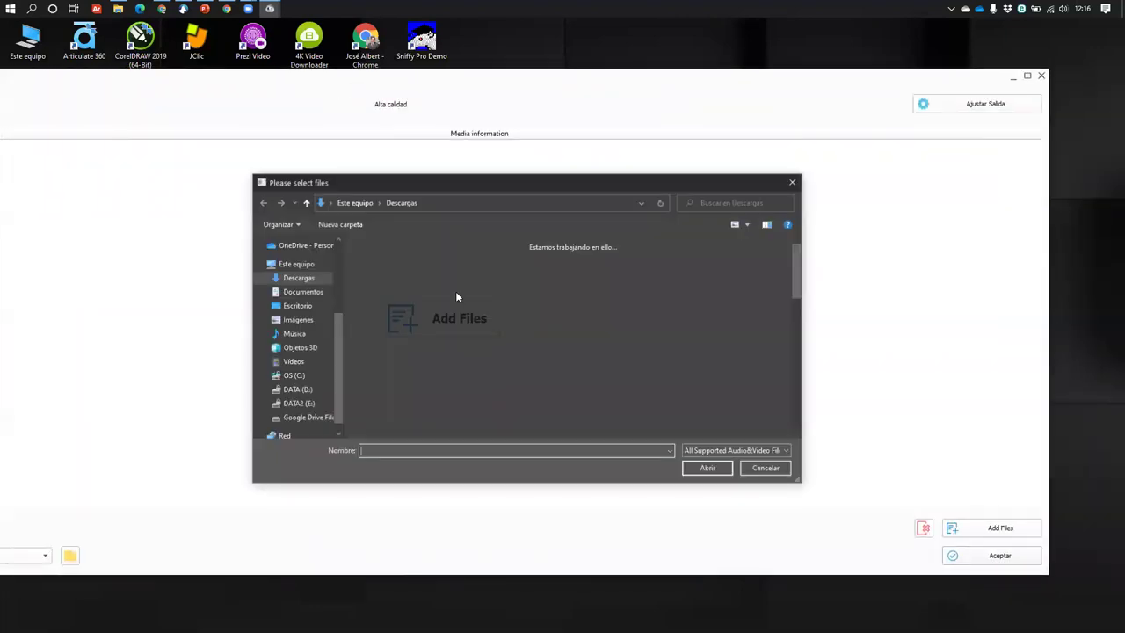
{"action": "scroll", "coordinate": [506, 378], "scroll_direction": "down", "scroll_amount": 3}
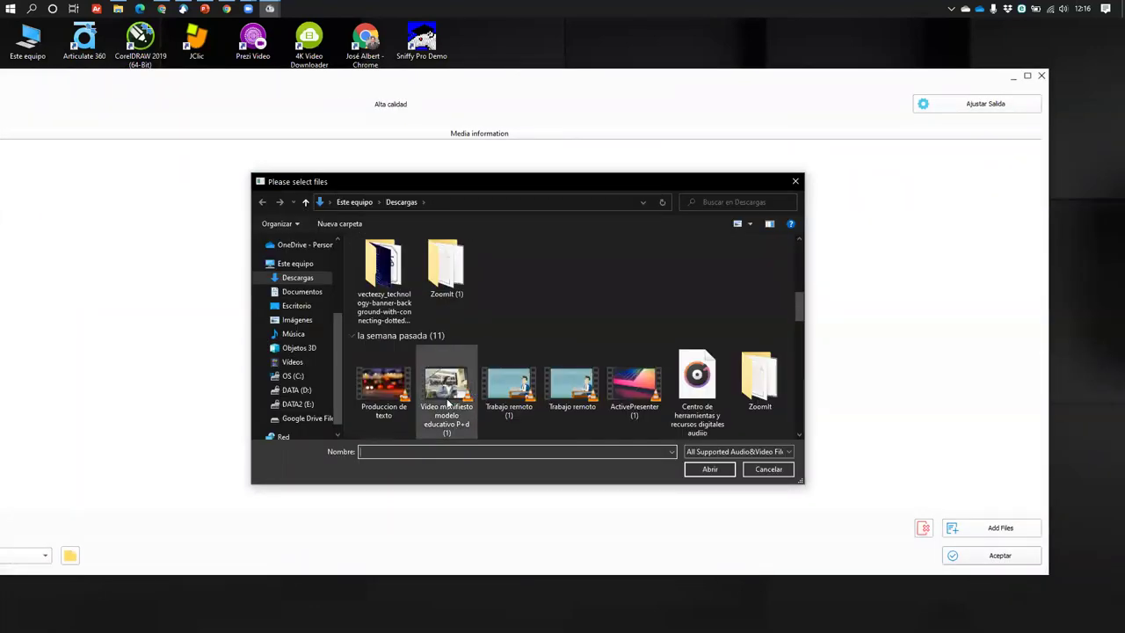
{"action": "scroll", "coordinate": [495, 324], "scroll_direction": "up", "scroll_amount": 1}
{"action": "double_click", "coordinate": [446, 272]}
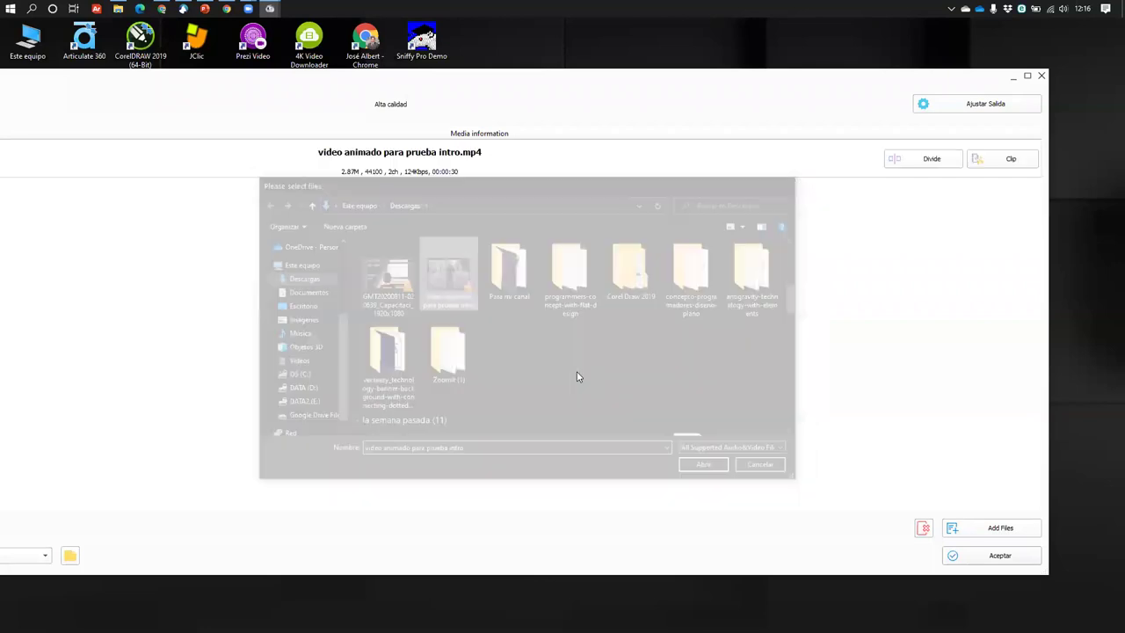
- Review the MP3 output settings and available quality profiles without changing them
{"action": "left_click", "coordinate": [958, 109]}
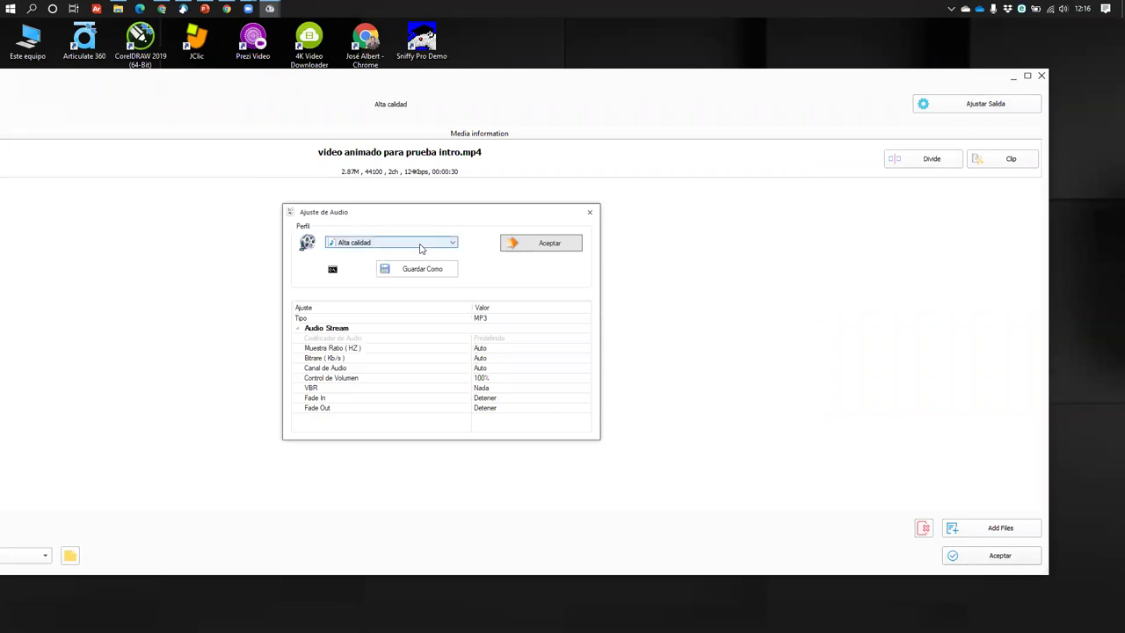
{"action": "left_click", "coordinate": [419, 246]}
{"action": "left_click", "coordinate": [473, 238]}
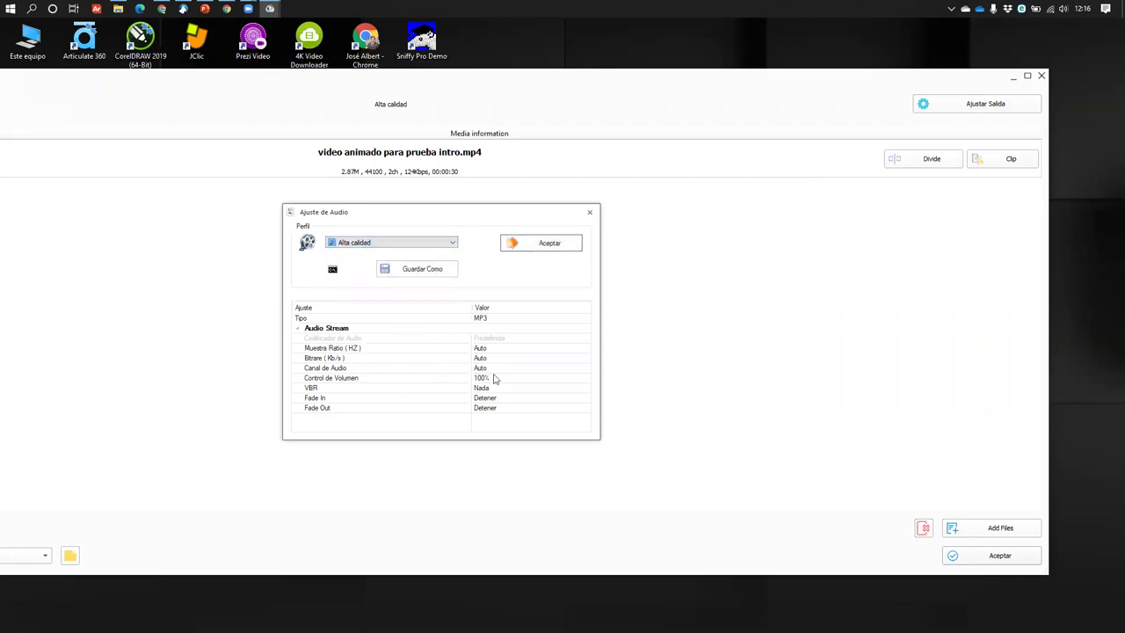
{"action": "left_click", "coordinate": [590, 212]}
- Run the MP3 conversion of the added video and play back the converted audio file
{"action": "left_click", "coordinate": [988, 556]}
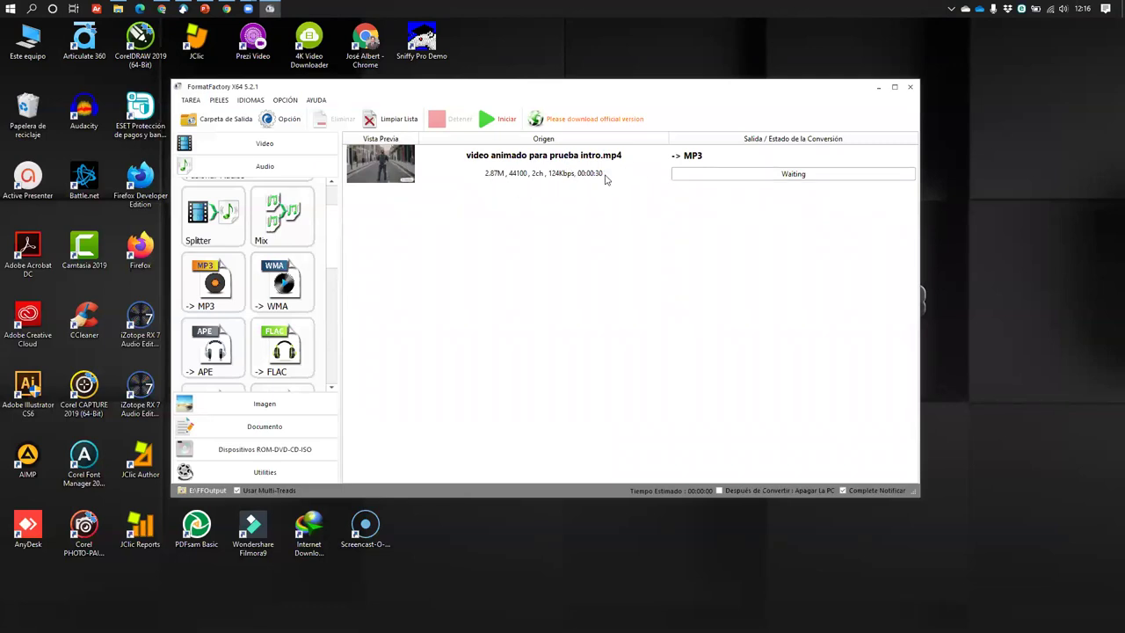
{"action": "left_click", "coordinate": [497, 119]}
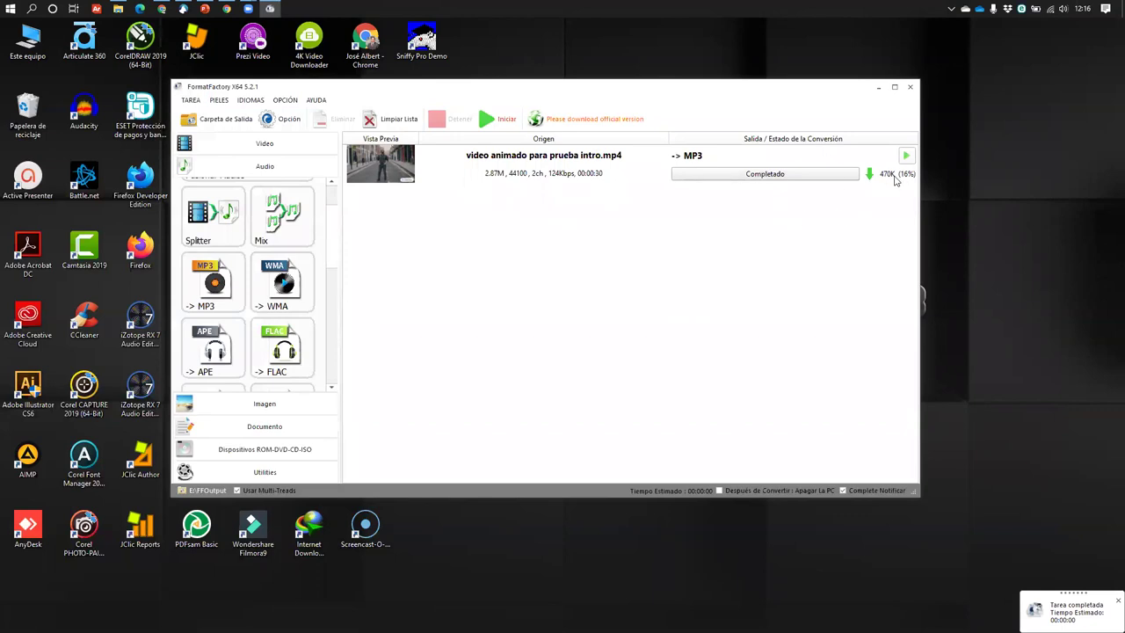
{"action": "left_click", "coordinate": [1117, 601]}
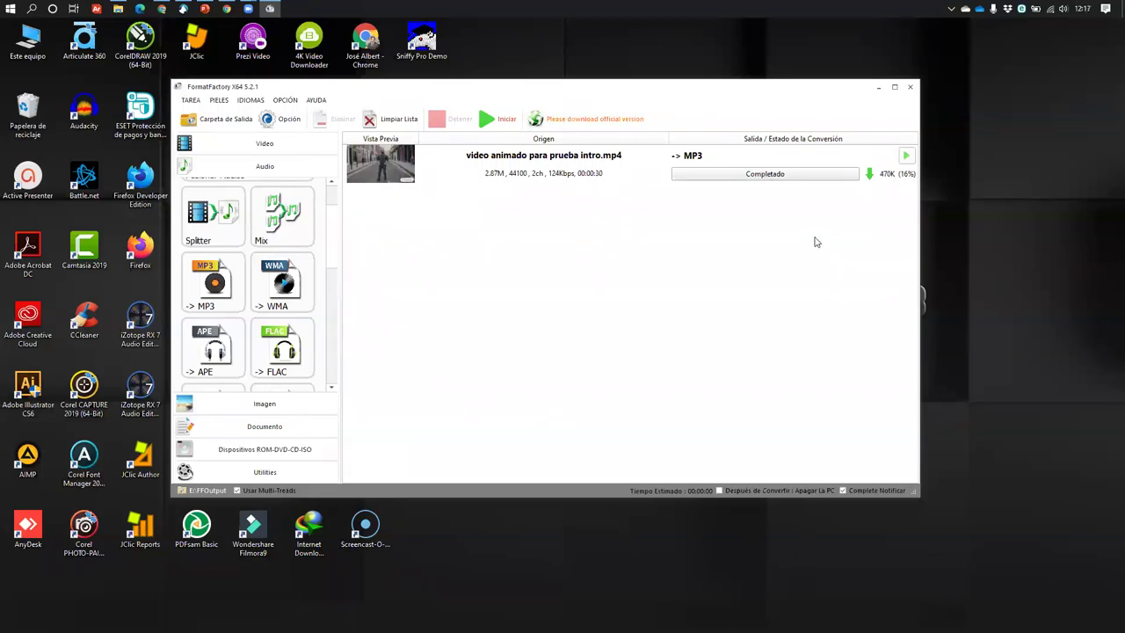
{"action": "left_click", "coordinate": [905, 158]}
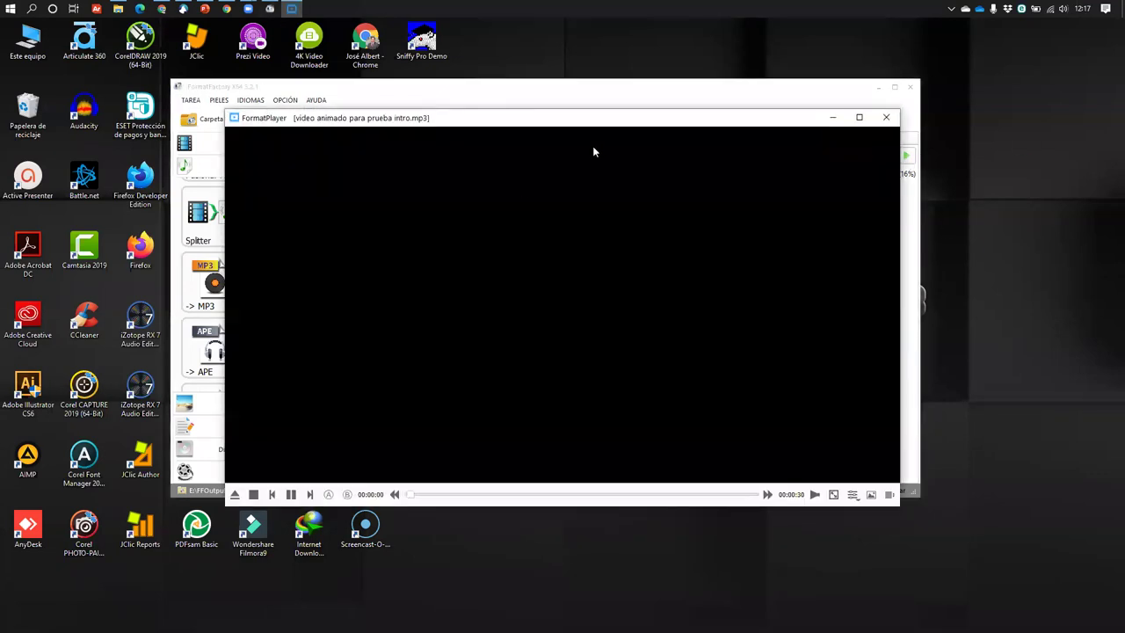
{"action": "left_click", "coordinate": [886, 117]}
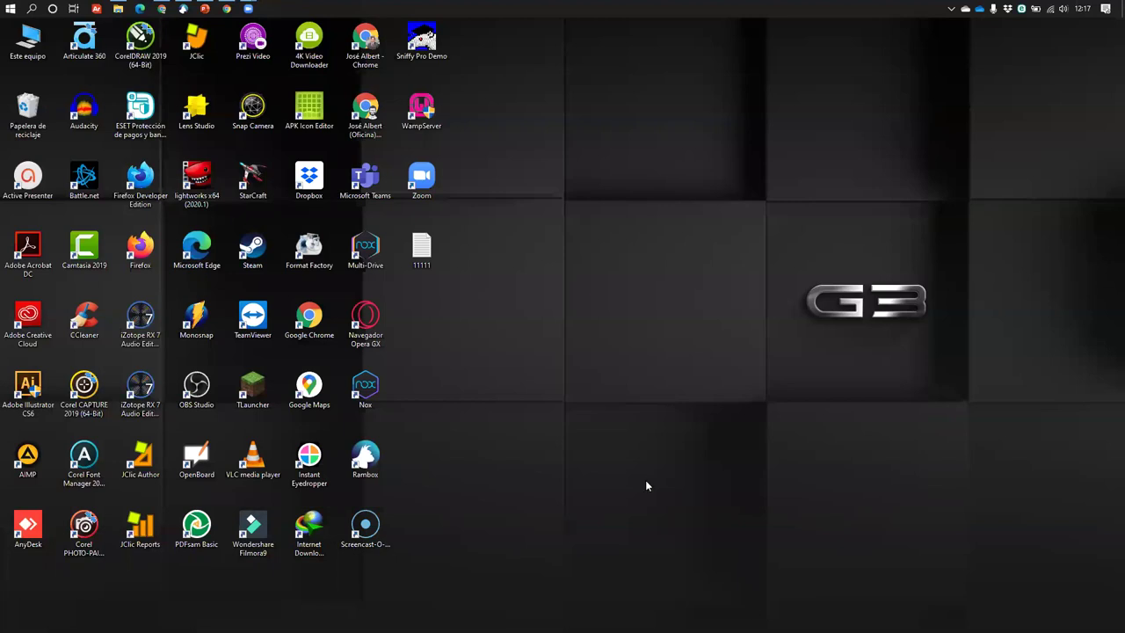
- Switch to Chrome, open a new tab and close the LG monitor and lightworks logo search tabs
{"action": "left_click", "coordinate": [248, 9]}
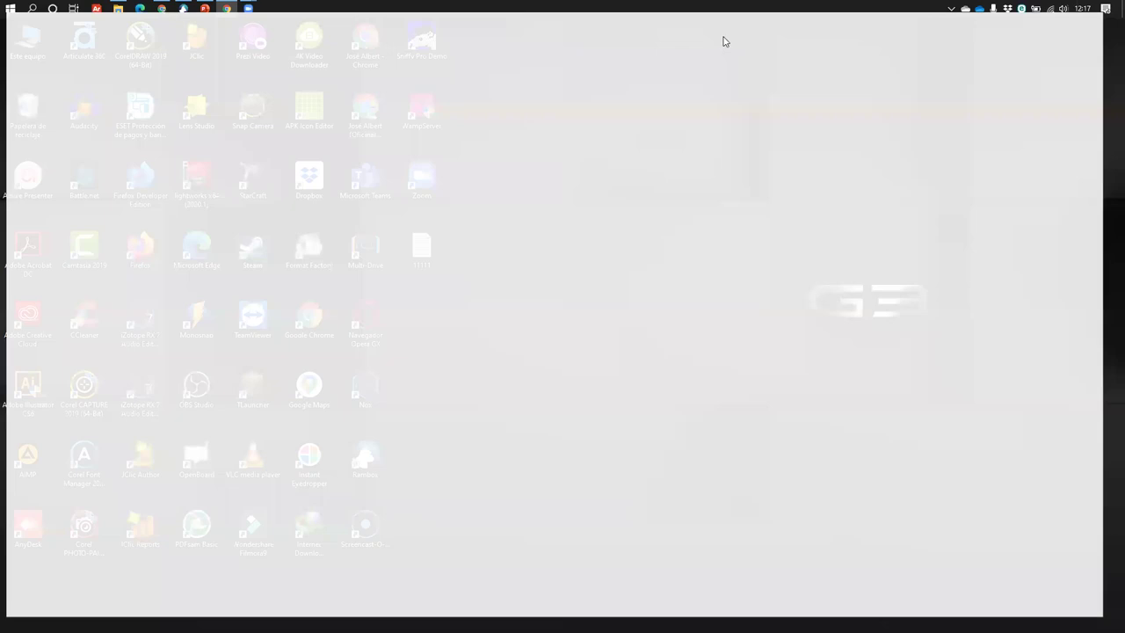
{"action": "key", "text": "ctrl+t"}
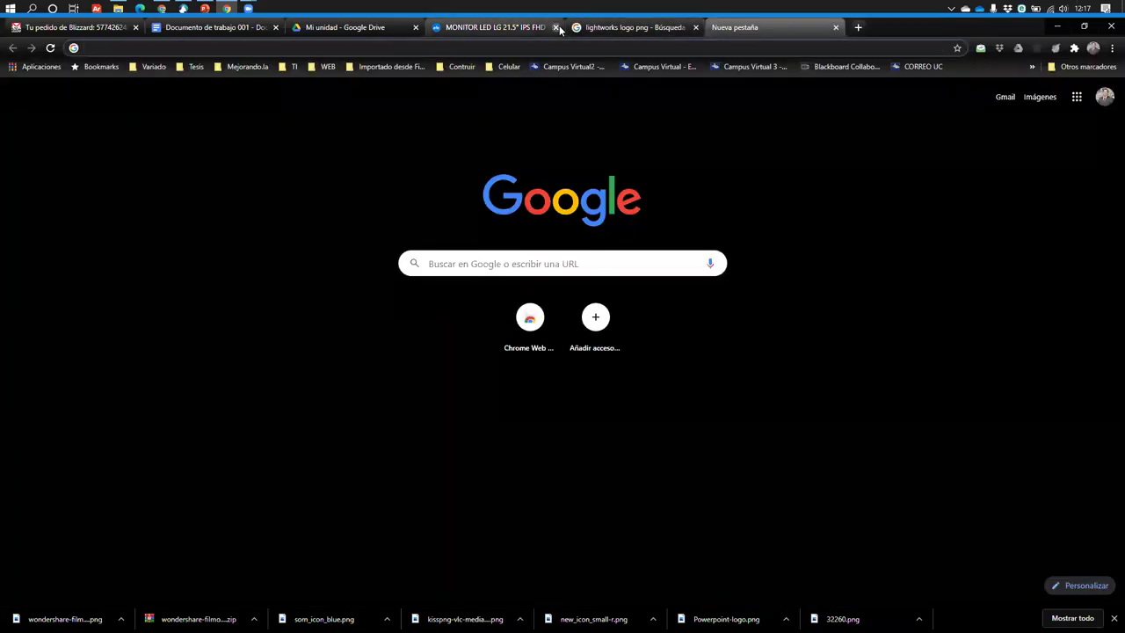
{"action": "left_click", "coordinate": [556, 28]}
{"action": "left_click", "coordinate": [555, 27]}
- Search Google for "format factory"
{"action": "left_click", "coordinate": [463, 49]}
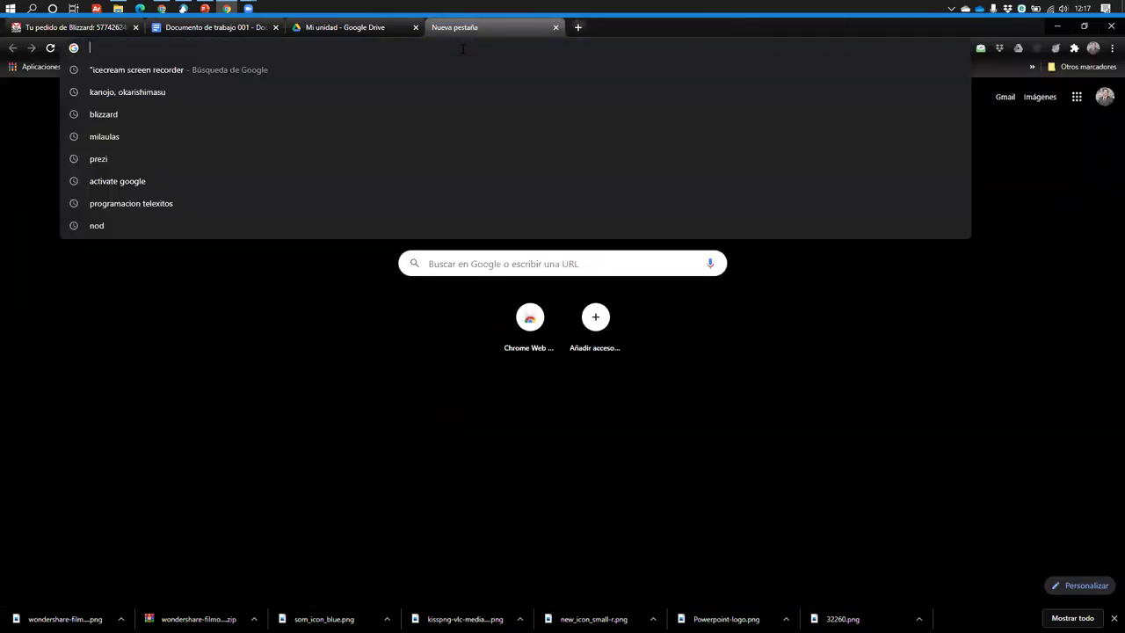
{"action": "type", "text": "formt"}
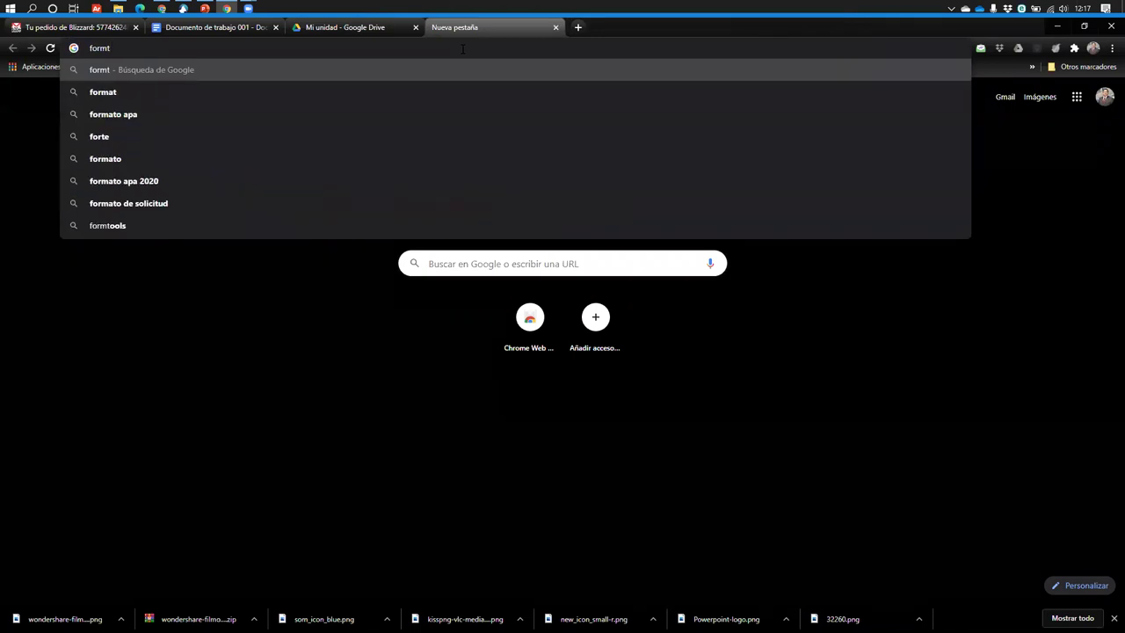
{"action": "key", "text": "BackSpace"}
{"action": "type", "text": "at"}
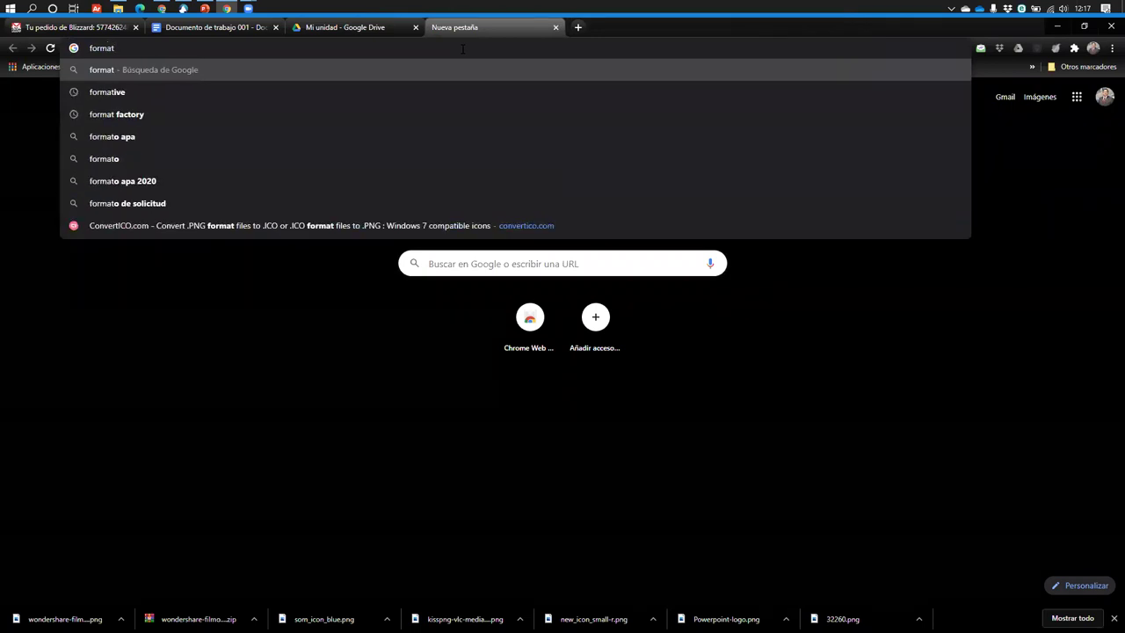
{"action": "key", "text": "Down"}
{"action": "key", "text": "Down"}
{"action": "key", "text": "Return"}
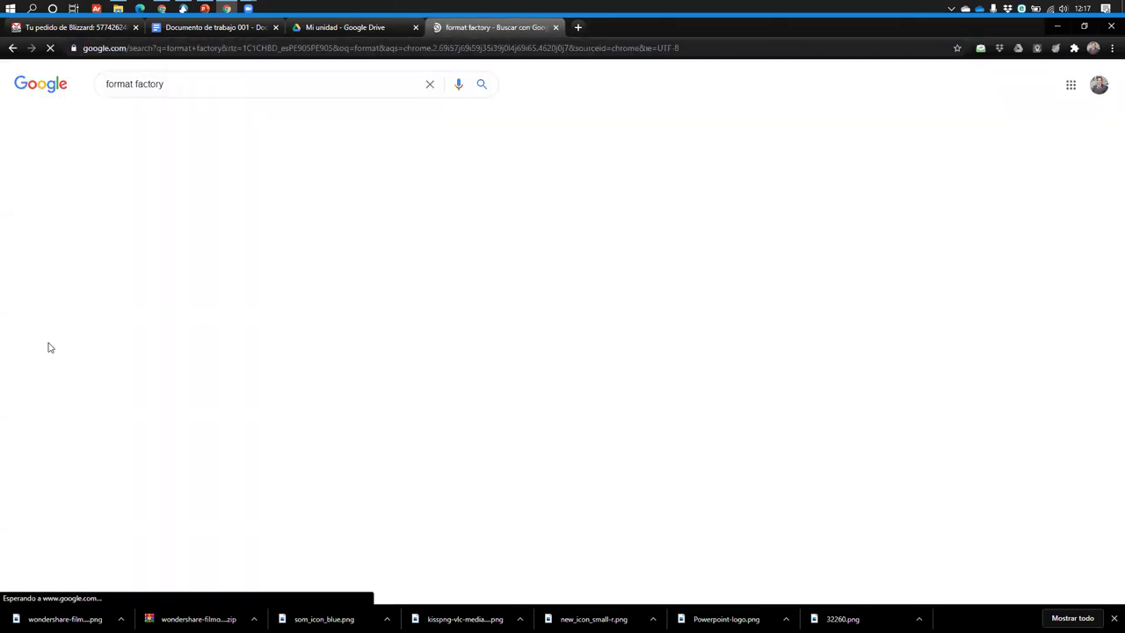
- Go to the pcfreetime.com site from the search results and open the Format Factory details page
{"action": "left_click", "coordinate": [141, 282]}
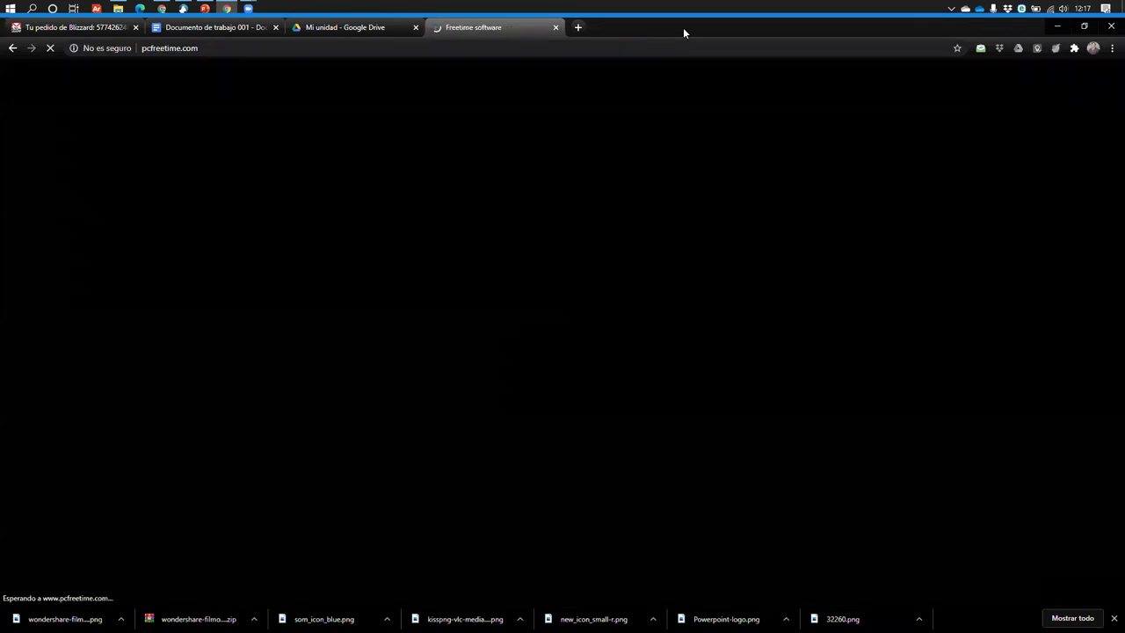
{"action": "left_click", "coordinate": [367, 48]}
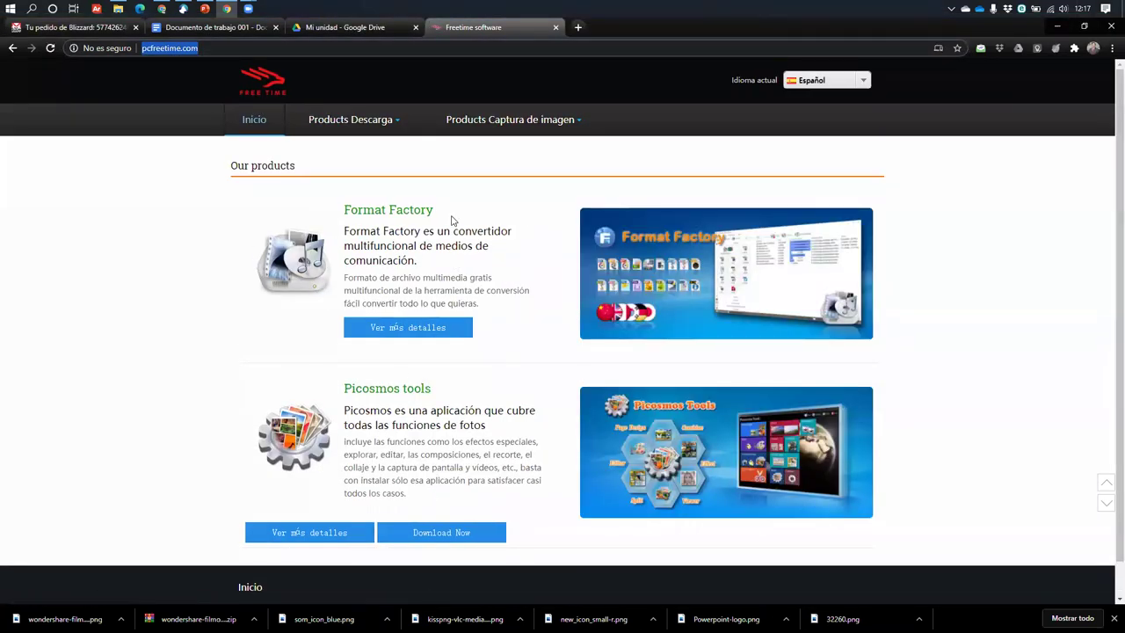
{"action": "left_click", "coordinate": [383, 213]}
{"action": "left_click", "coordinate": [419, 339]}
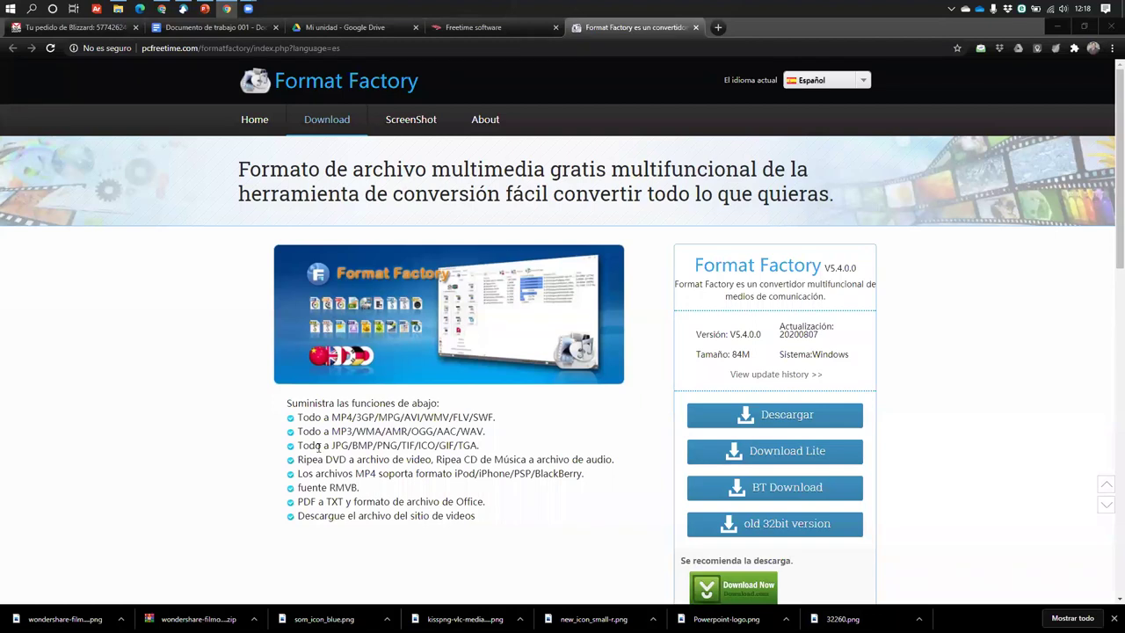
{"action": "left_click", "coordinate": [130, 456]}
{"action": "left_click", "coordinate": [1051, 33]}
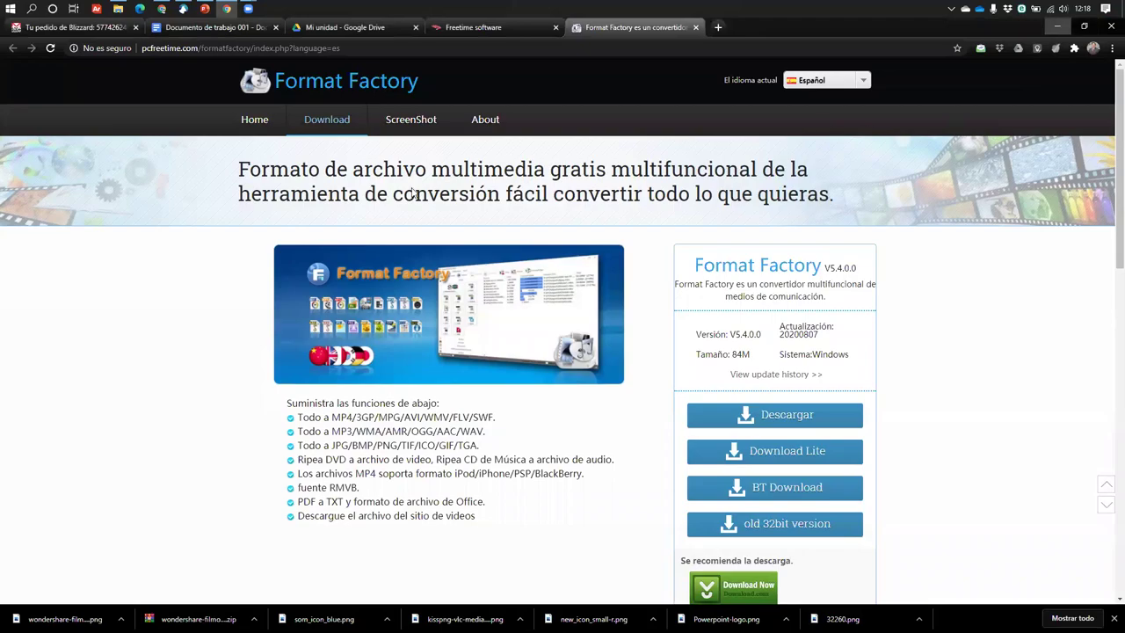
{"action": "key", "text": "super+d"}
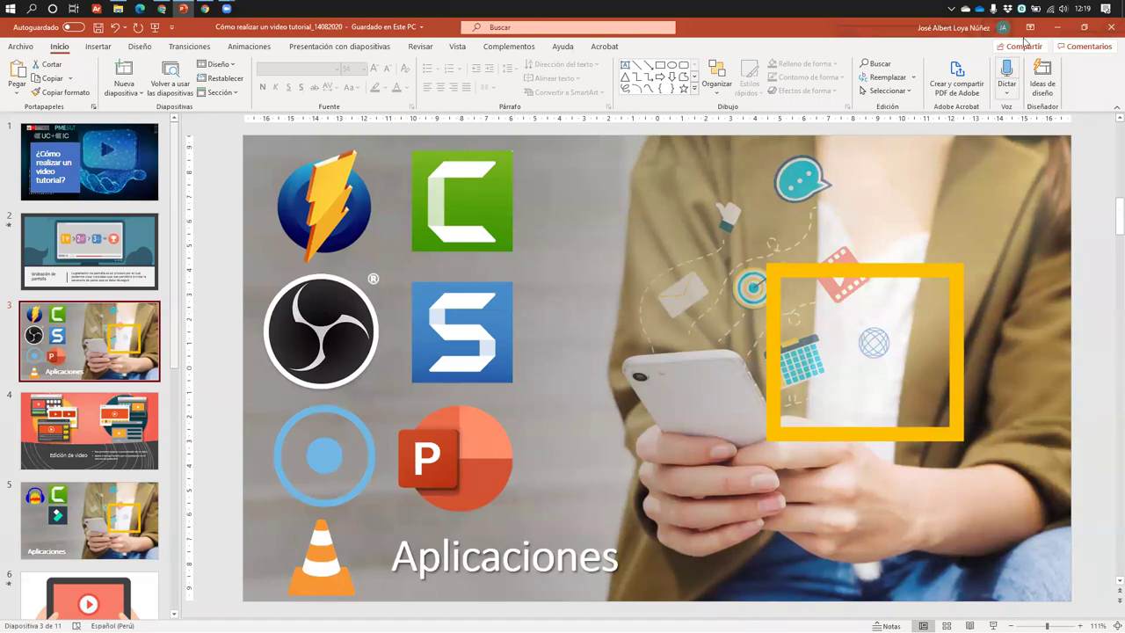
{"action": "key", "text": "super+d"}
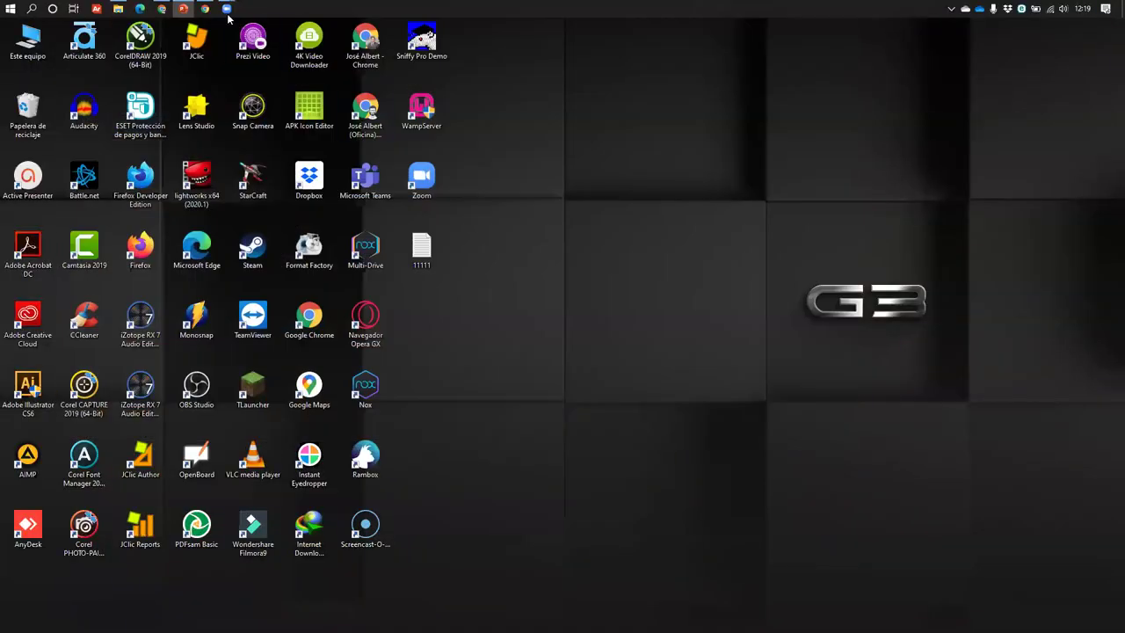
- Return to Chrome and close the Freetime software tab, keeping the Format Factory page open
{"action": "key", "text": "alt+Tab"}
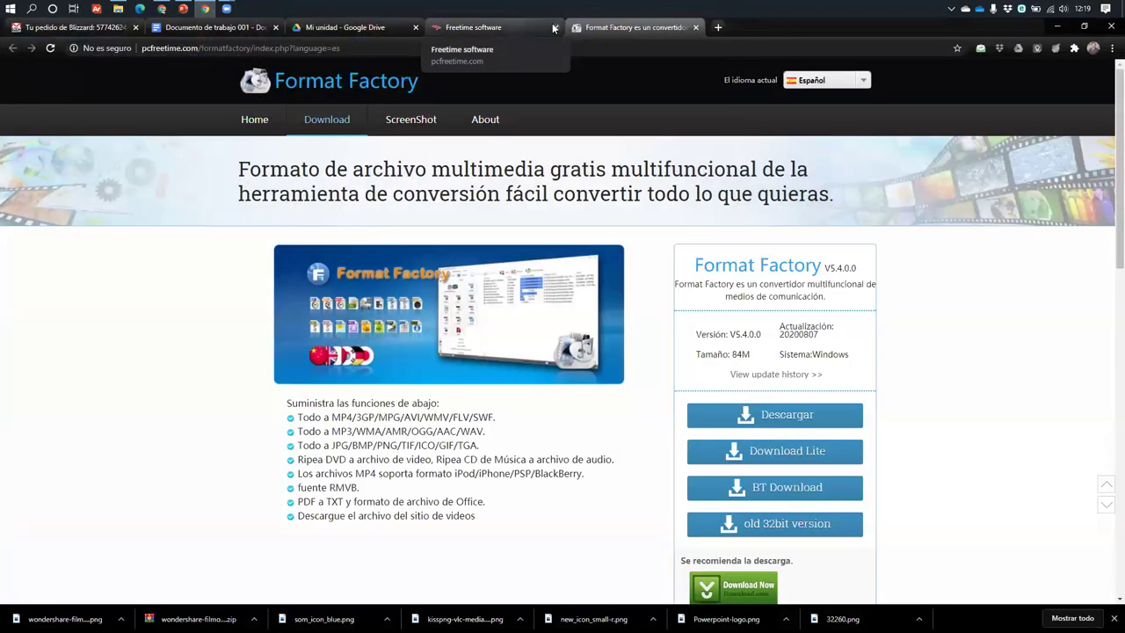
{"action": "left_click", "coordinate": [553, 28]}
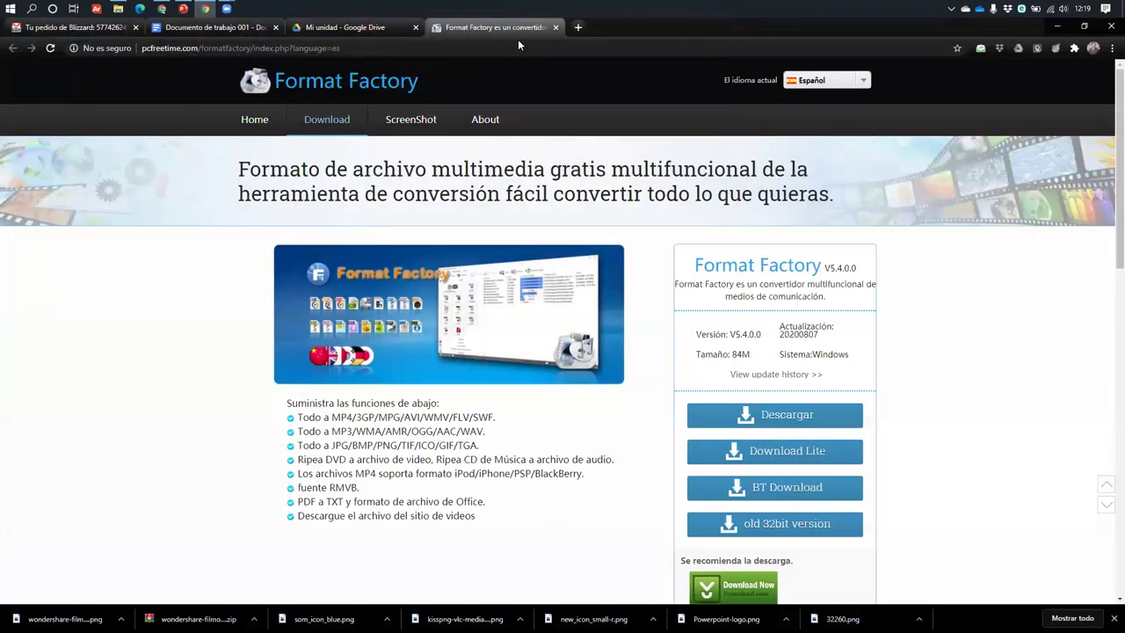
- Search Google for "scream cast o matic" and open the Screencast-O-Matic website from the results
{"action": "left_click", "coordinate": [495, 44]}
{"action": "type", "text": "screa"}
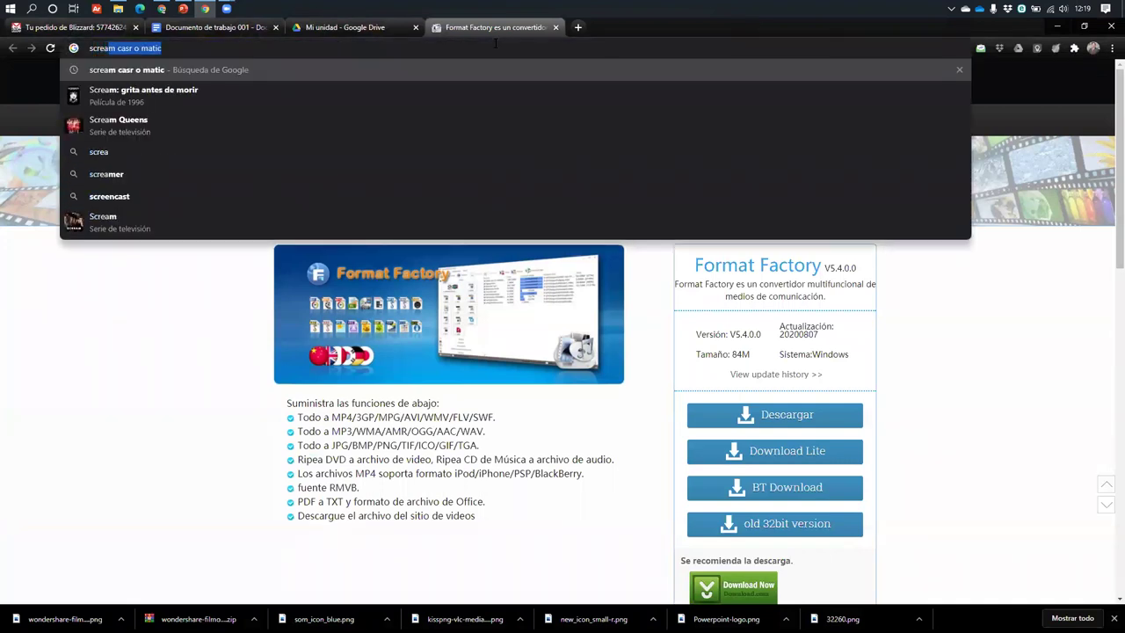
{"action": "type", "text": "m cast o"}
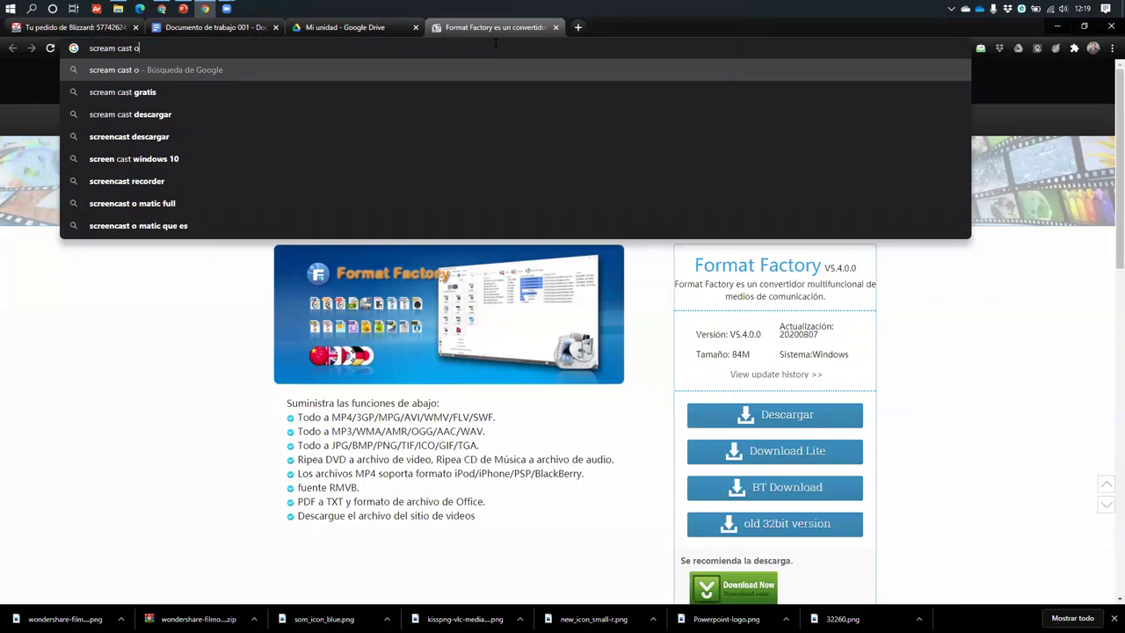
{"action": "type", "text": " matic"}
{"action": "key", "text": "Return"}
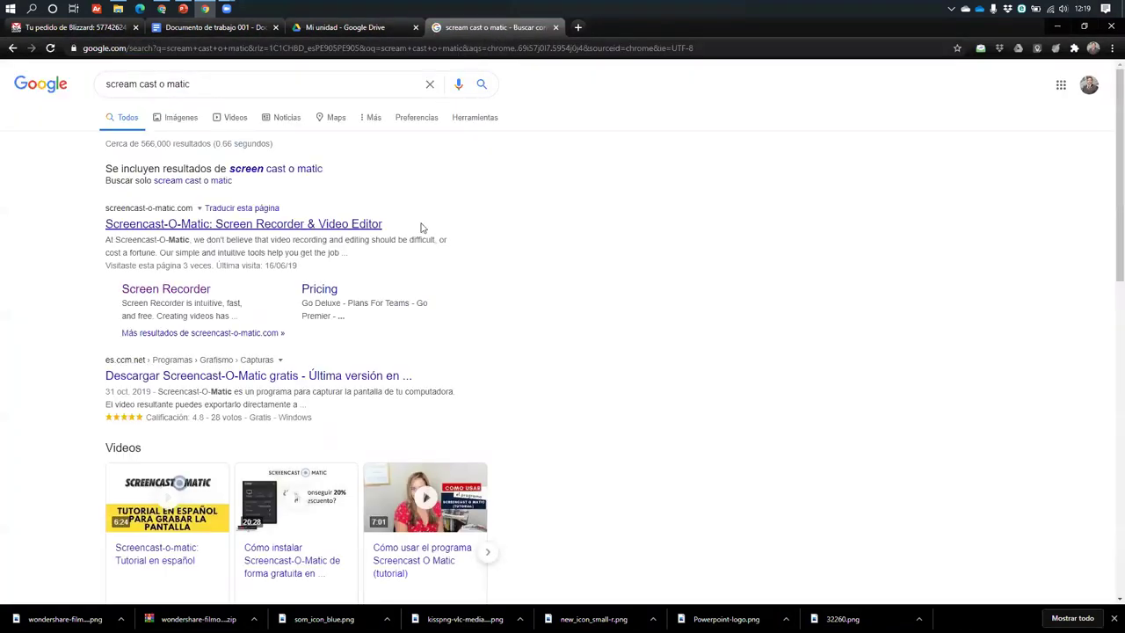
{"action": "left_click", "coordinate": [356, 230]}
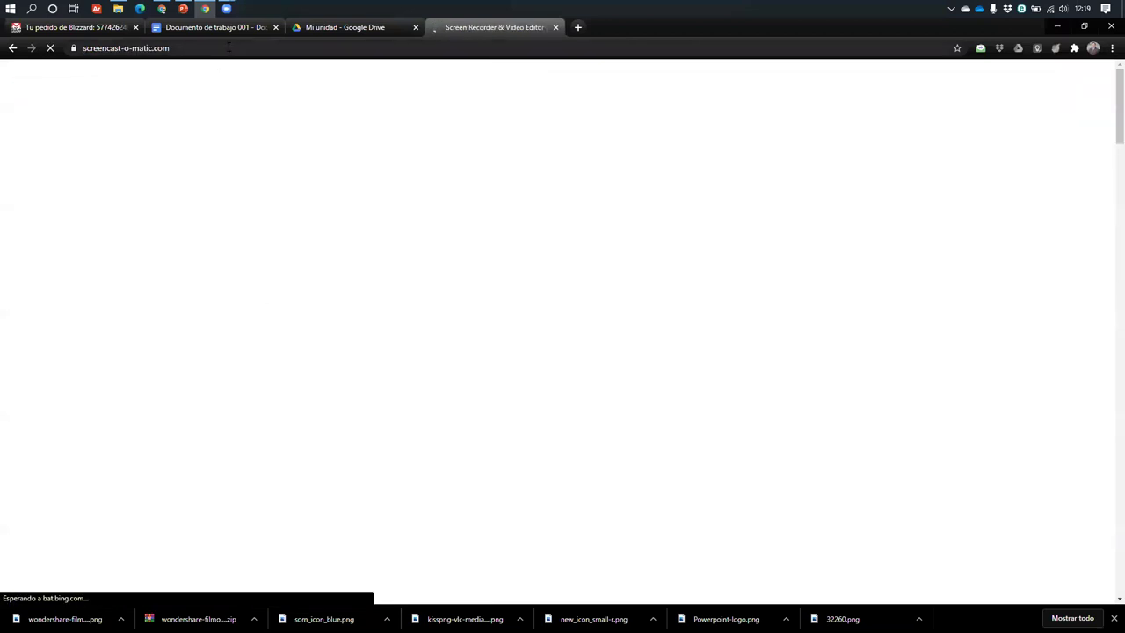
- Return to the Chrome window showing the Screencast-O-Matic site and close the downloads bar
{"action": "key", "text": "alt+Tab"}
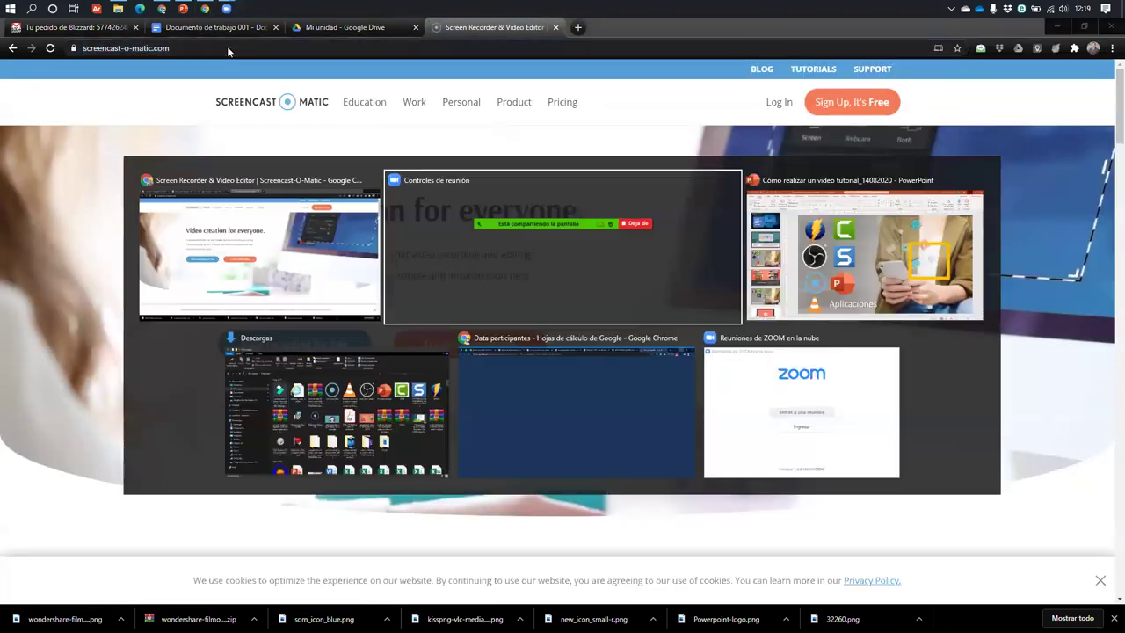
{"action": "key", "text": "alt+Tab"}
{"action": "left_click", "coordinate": [200, 223]}
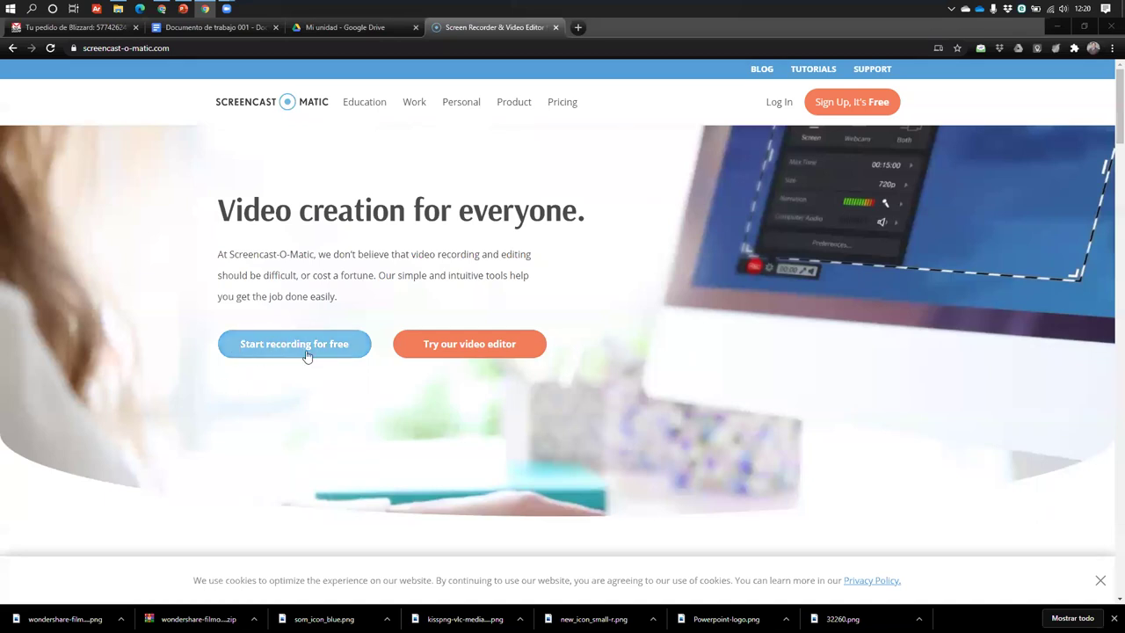
{"action": "left_click", "coordinate": [1111, 618]}
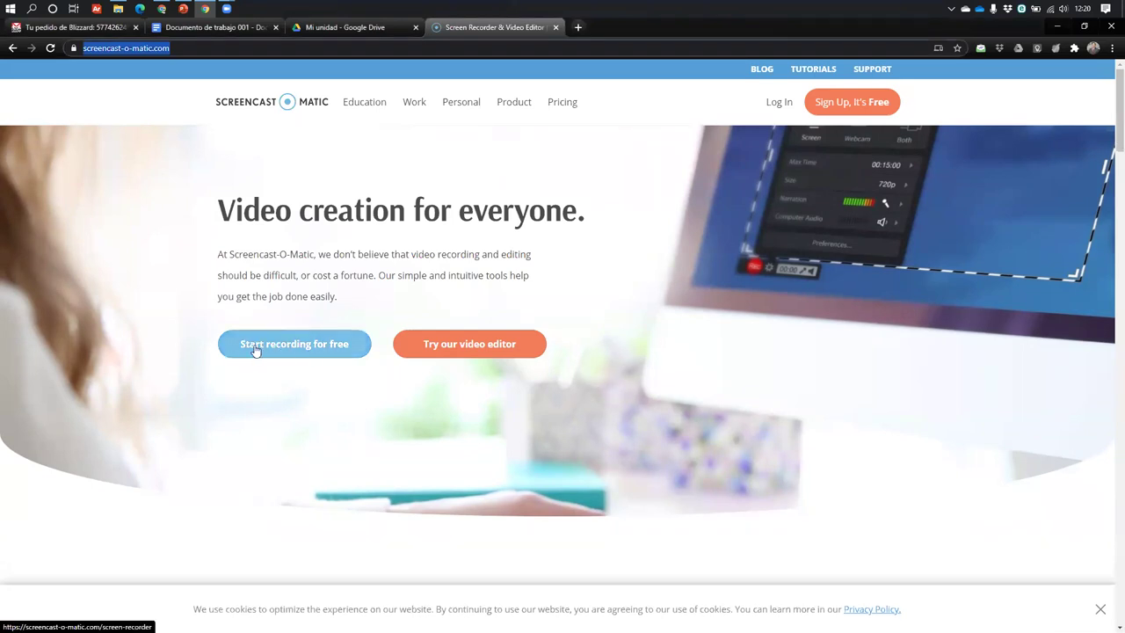
- Launch ZoomIt from the ZoomIt (1) folder in Descargas and close the folder window
{"action": "left_click", "coordinate": [120, 9]}
{"action": "scroll", "coordinate": [867, 454], "scroll_direction": "down", "scroll_amount": 8}
{"action": "scroll", "coordinate": [867, 454], "scroll_direction": "up", "scroll_amount": 2}
{"action": "scroll", "coordinate": [867, 454], "scroll_direction": "down", "scroll_amount": 10}
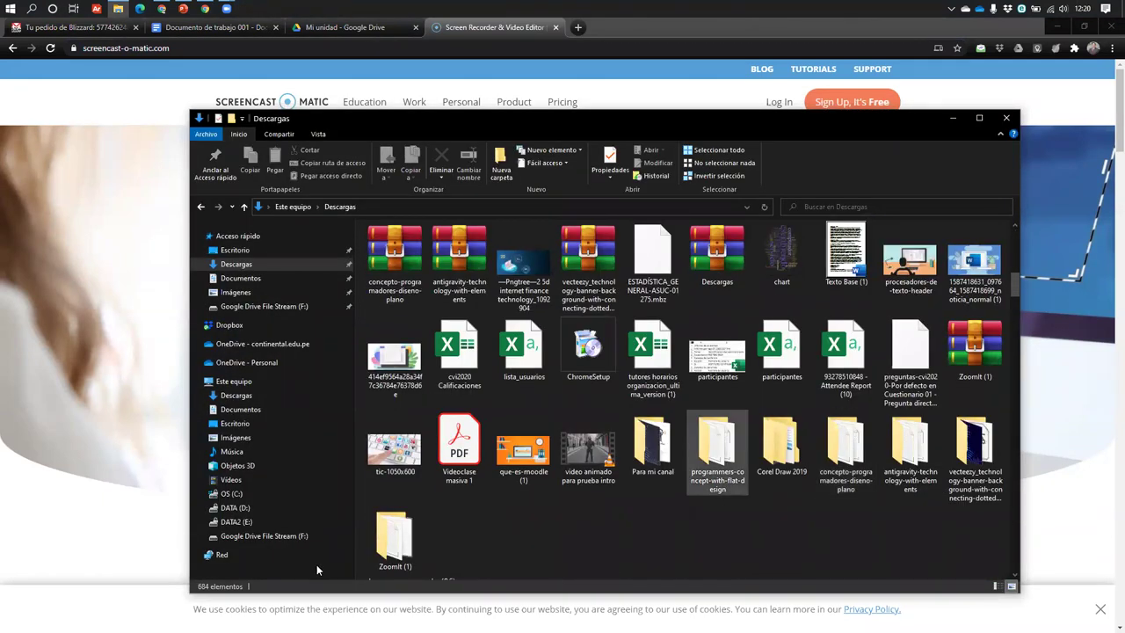
{"action": "double_click", "coordinate": [405, 541]}
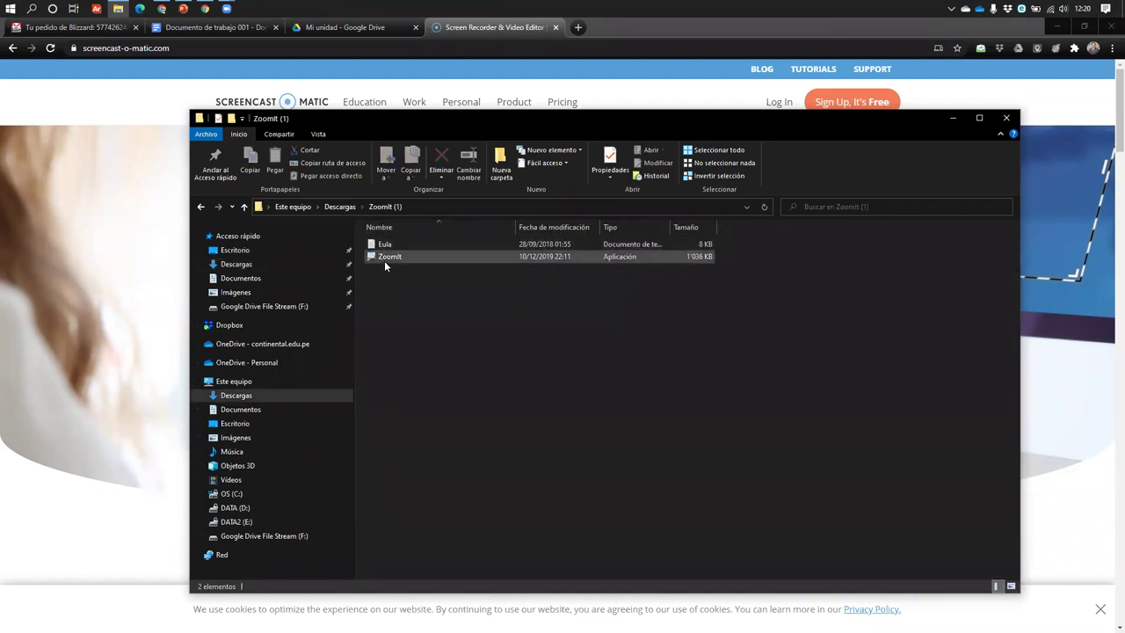
{"action": "left_click", "coordinate": [384, 259]}
{"action": "left_click", "coordinate": [1006, 117]}
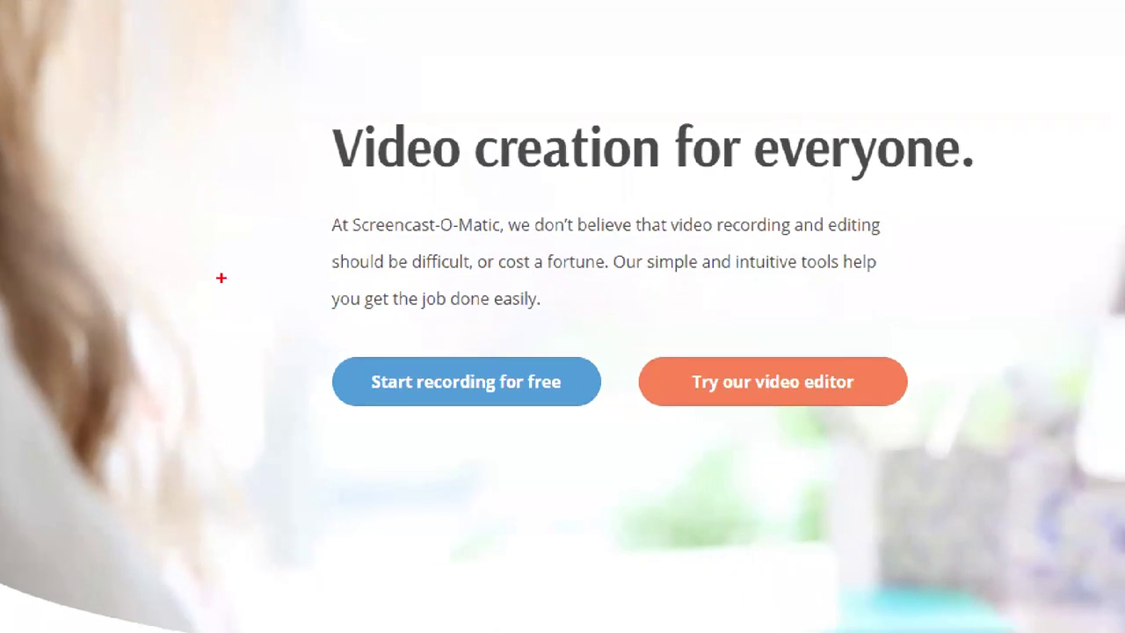
- Draw freehand marks over the zoomed-in Screencast-O-Matic home page with ZoomIt and exit the zoomed view
{"action": "left_click_drag", "start_coordinate": [133, 301], "coordinate": [356, 375]}
{"action": "mouse_move", "coordinate": [638, 426]}
{"action": "left_mouse_down"}
{"action": "mouse_move", "coordinate": [645, 442]}
{"action": "mouse_move", "coordinate": [620, 431]}
{"action": "left_mouse_up"}
{"action": "left_click_drag", "start_coordinate": [580, 332], "coordinate": [726, 212]}
{"action": "key", "text": "Escape"}
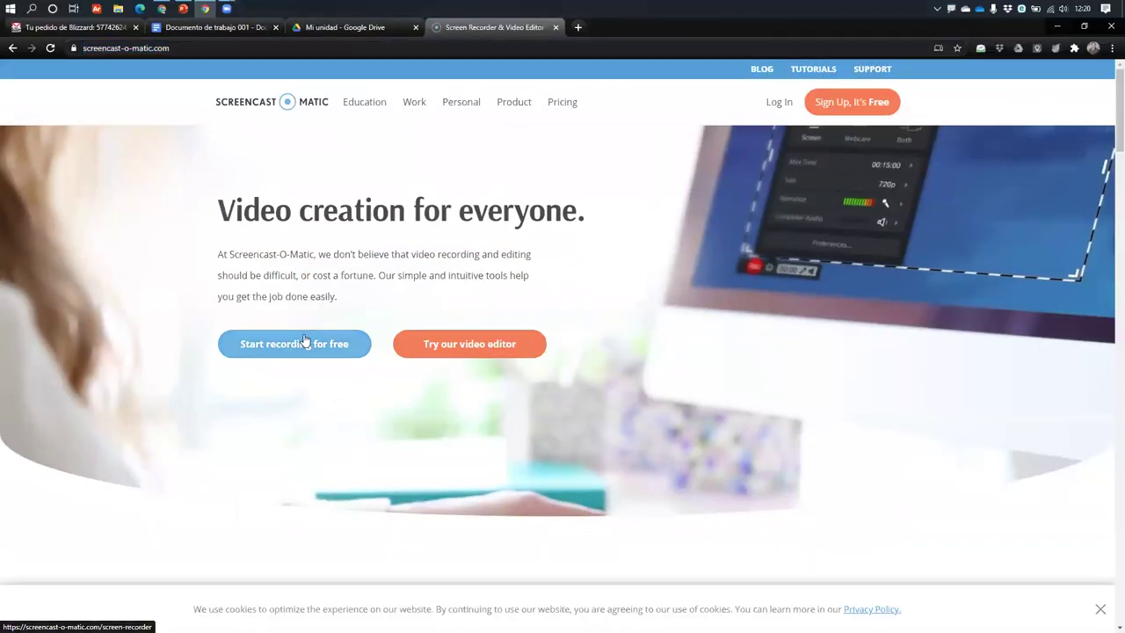
- Launch the free recorder from the Screencast-O-Matic Screen Recorder page and close the duplicate browser tab
{"action": "left_click", "coordinate": [483, 378]}
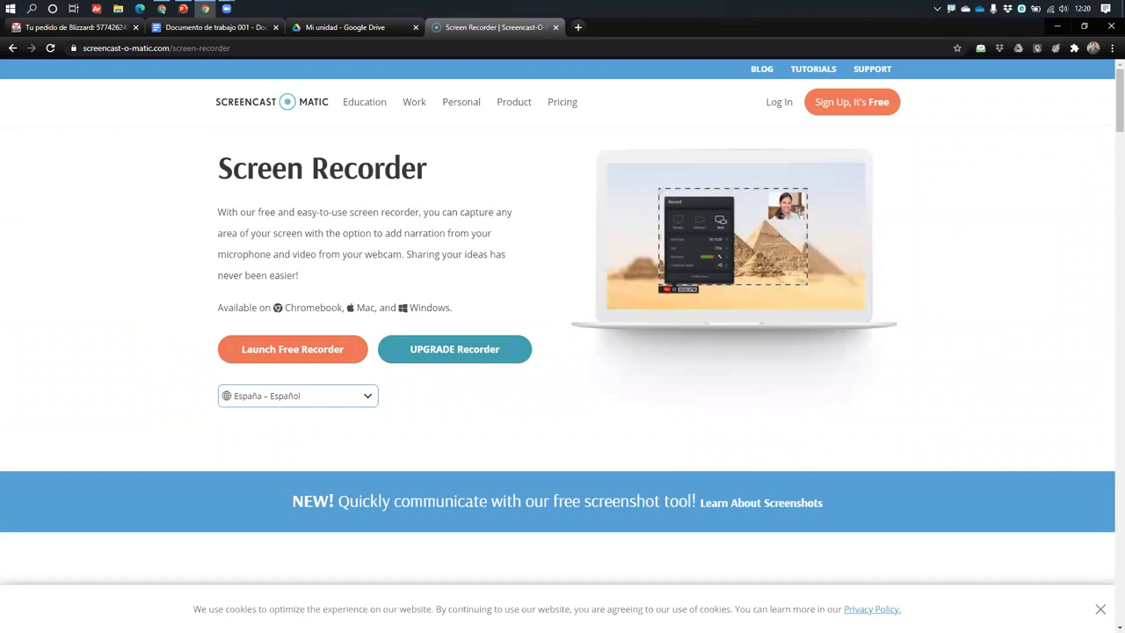
{"action": "key", "text": "ctrl+1"}
{"action": "left_click", "coordinate": [1059, 27]}
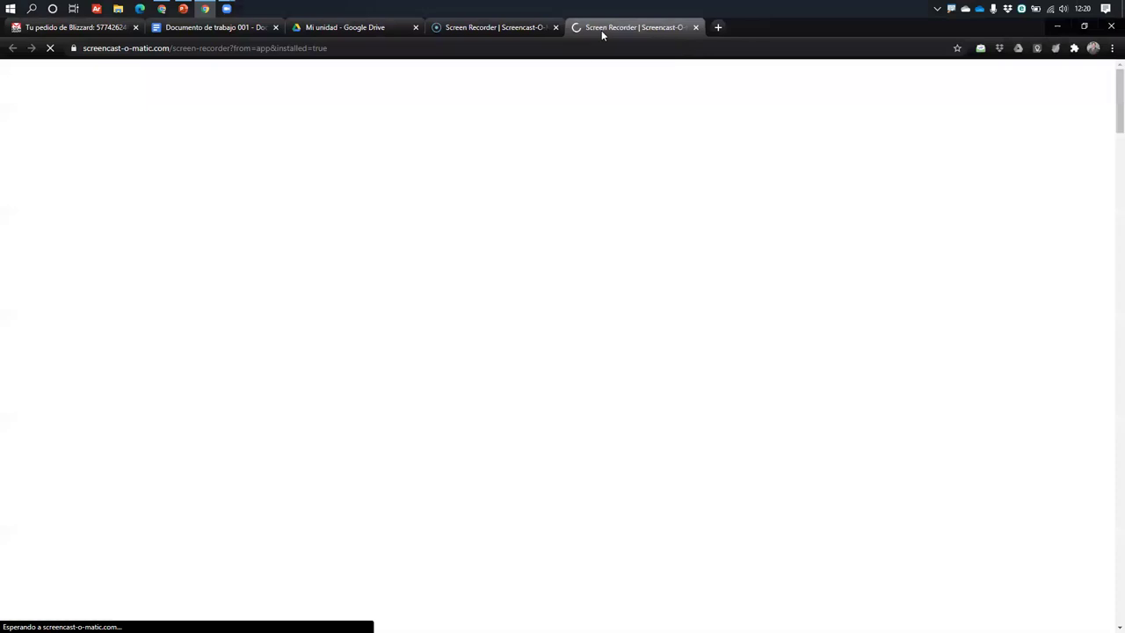
{"action": "left_click", "coordinate": [304, 351]}
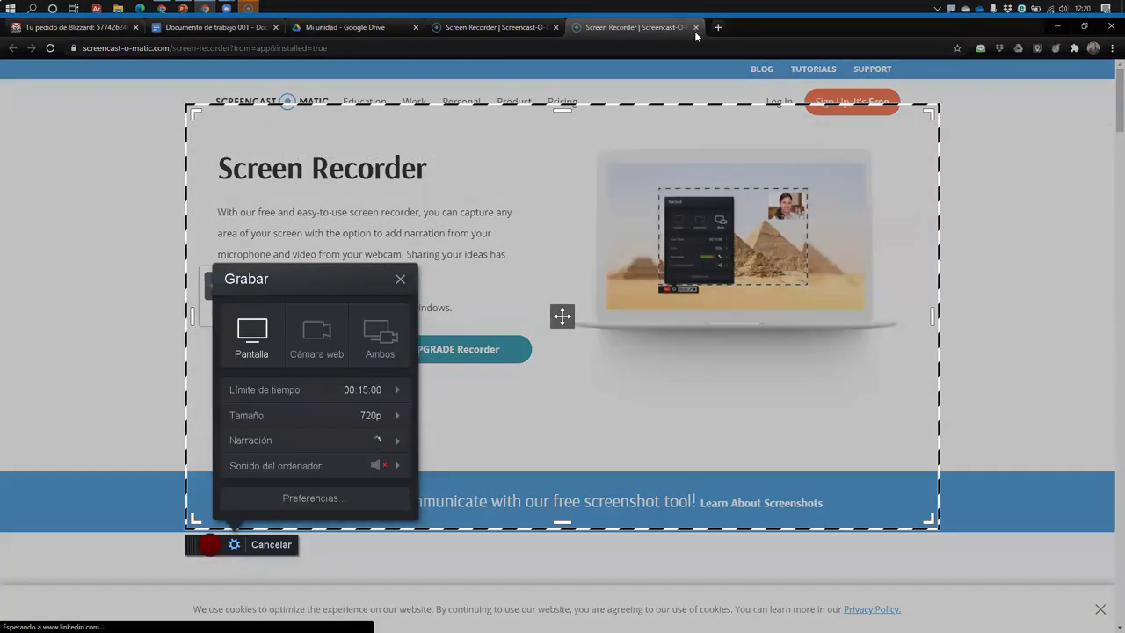
{"action": "left_click", "coordinate": [557, 29]}
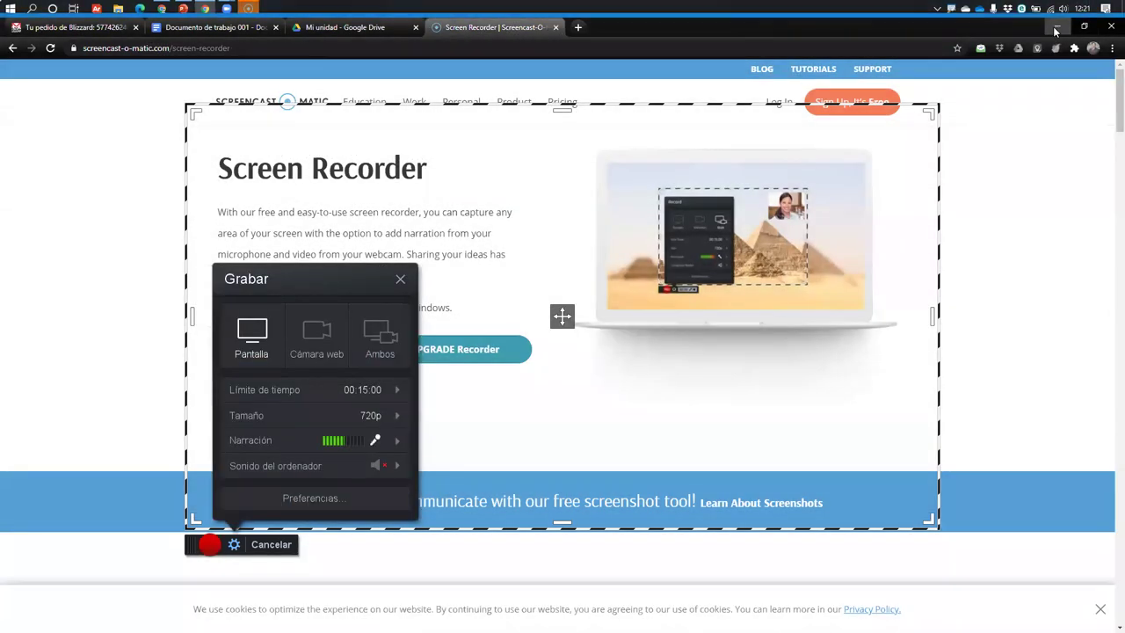
- Show the desktop and set the recorder to capture both screen and webcam (Ambos), using Snap Camera as the webcam
{"action": "key", "text": "super+d"}
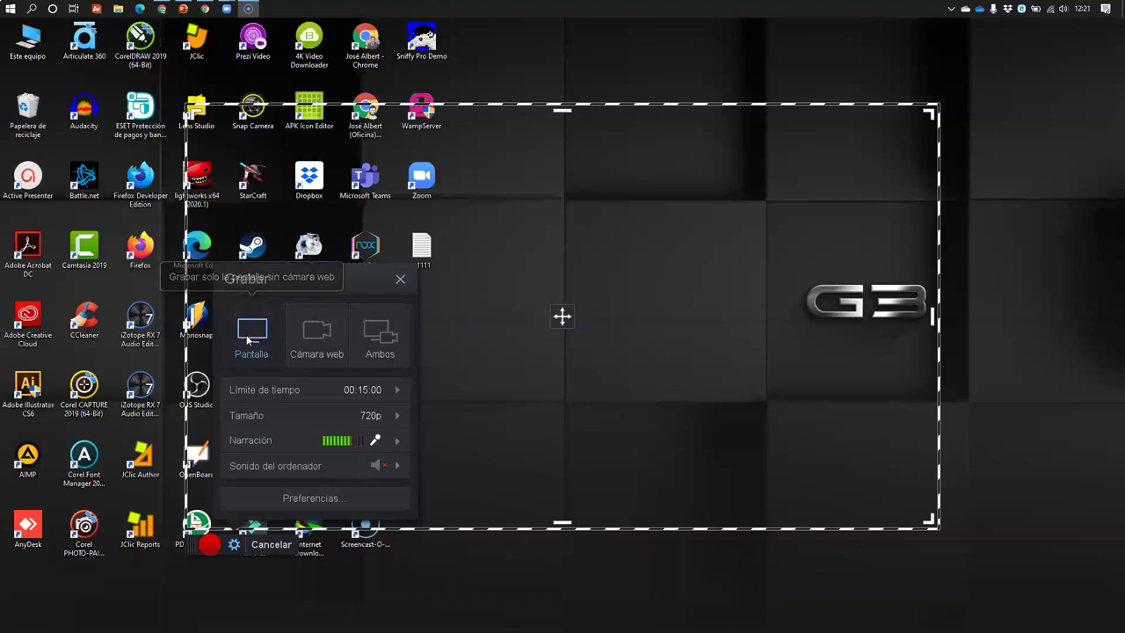
{"action": "left_click", "coordinate": [312, 336]}
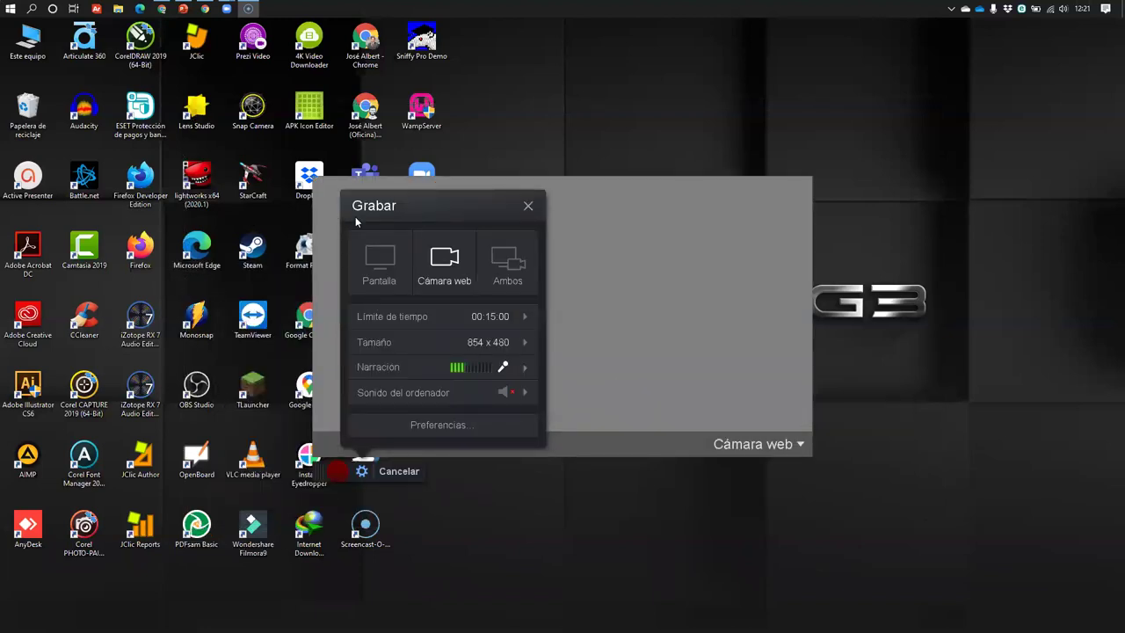
{"action": "left_click", "coordinate": [508, 263]}
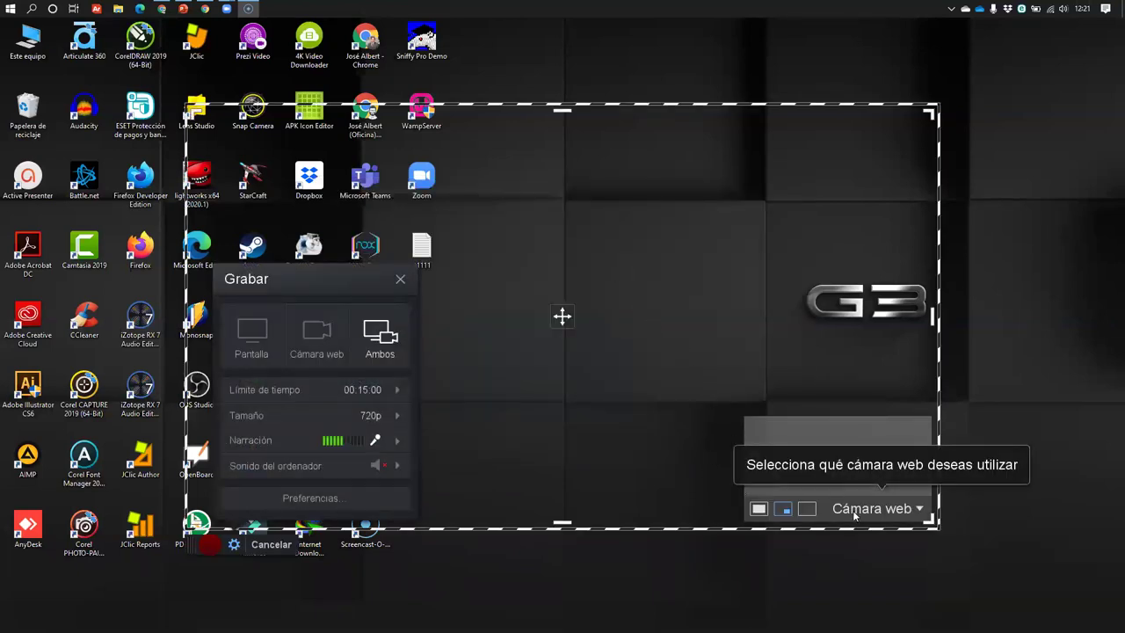
{"action": "left_click", "coordinate": [918, 510]}
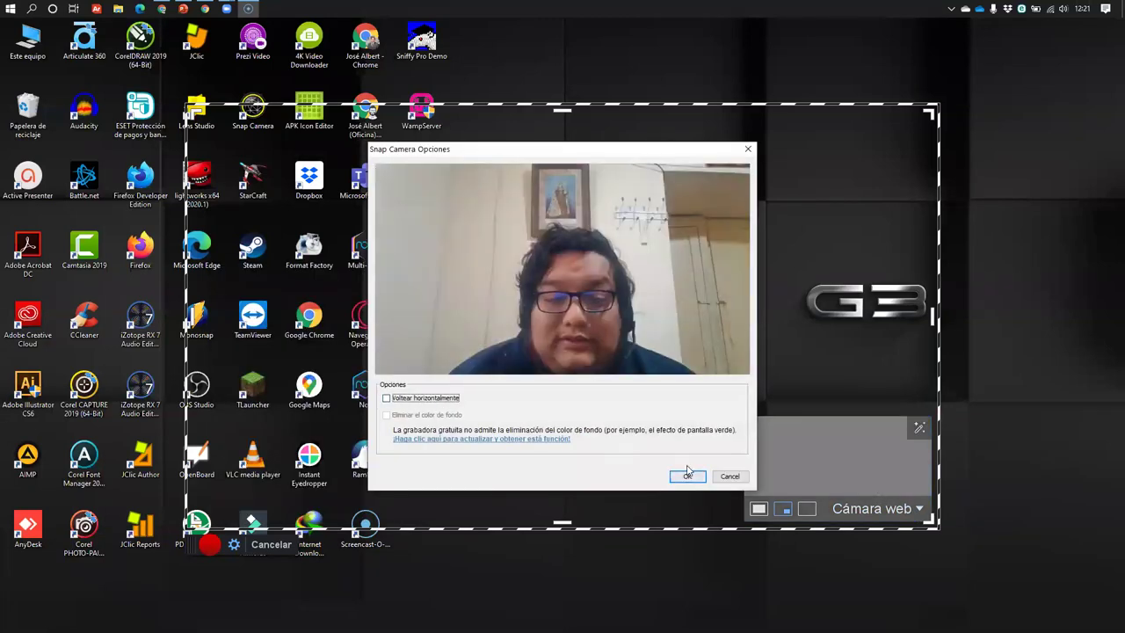
{"action": "left_click", "coordinate": [687, 477]}
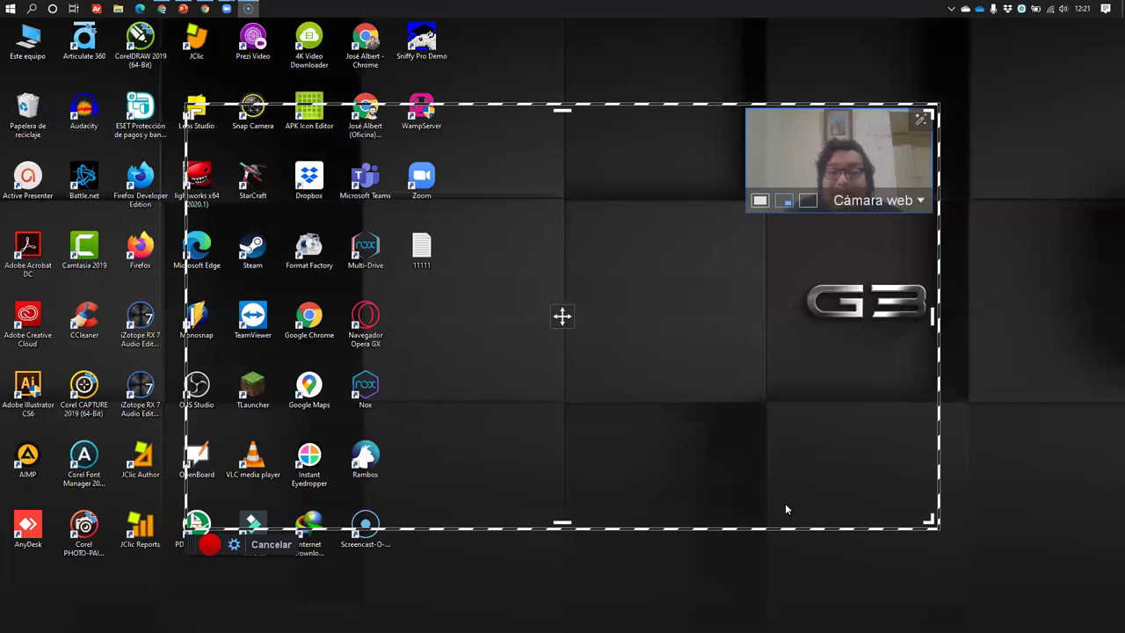
- Enlarge the recording frame to cover nearly the whole screen, about 1908 x 1042
{"action": "left_click_drag", "start_coordinate": [187, 105], "coordinate": [66, 35]}
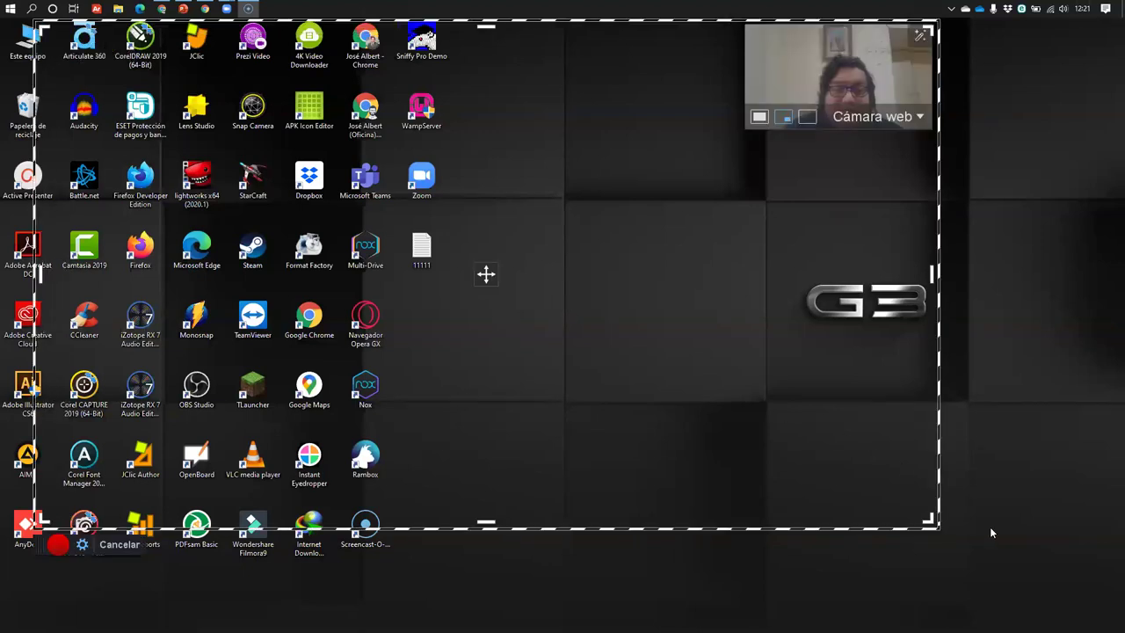
{"action": "left_click_drag", "start_coordinate": [991, 532], "coordinate": [1103, 626]}
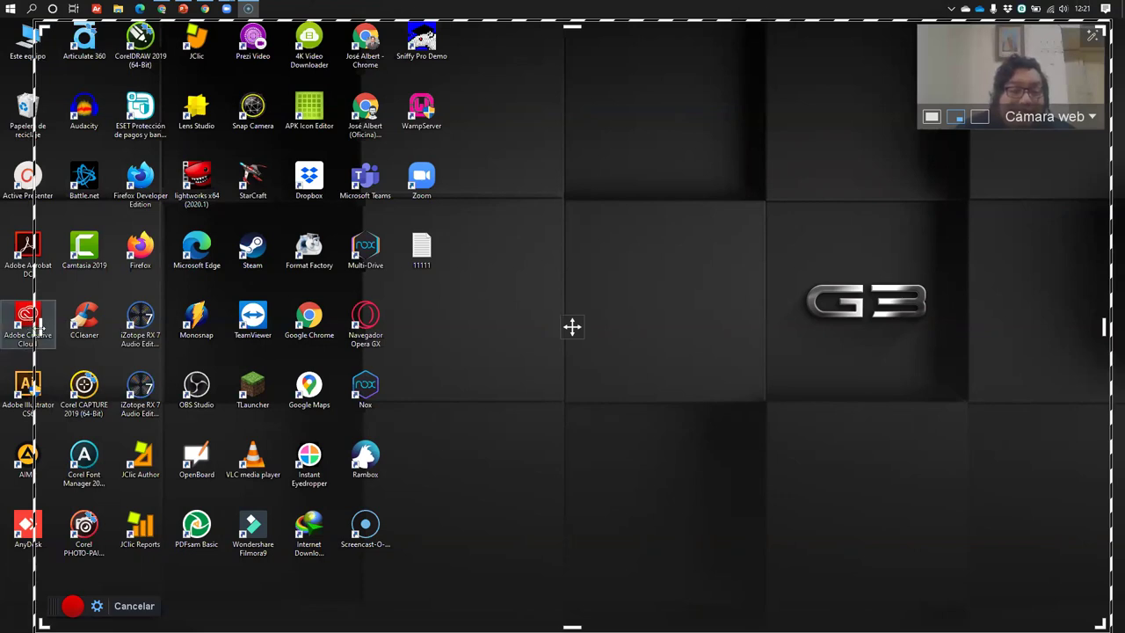
{"action": "left_click_drag", "start_coordinate": [35, 326], "coordinate": [13, 326]}
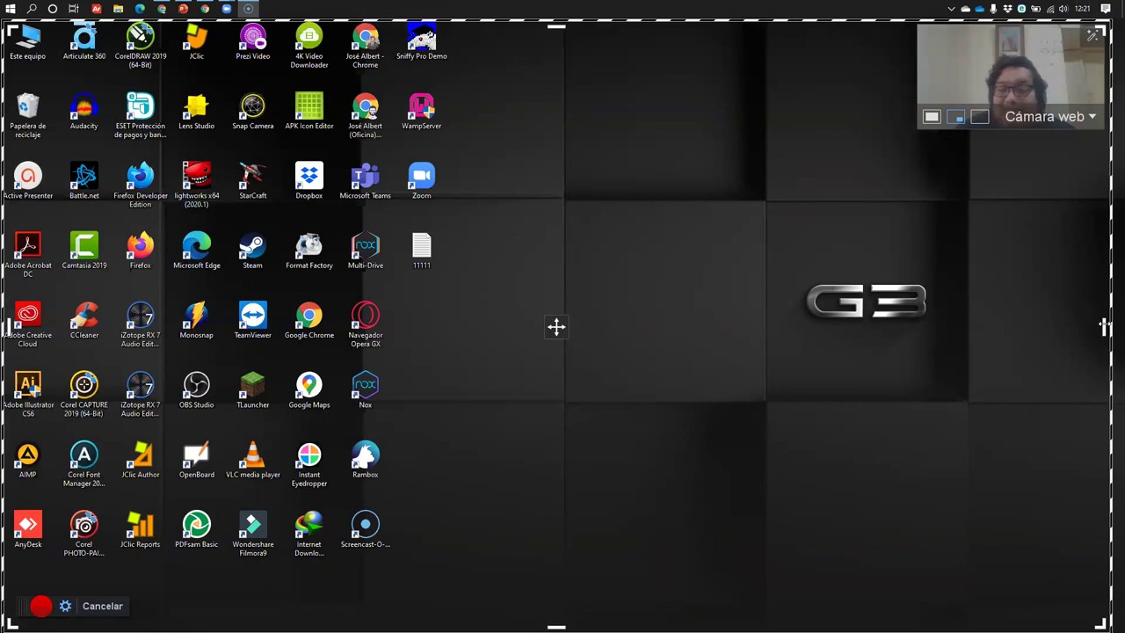
{"action": "left_click_drag", "start_coordinate": [1110, 325], "coordinate": [1117, 325]}
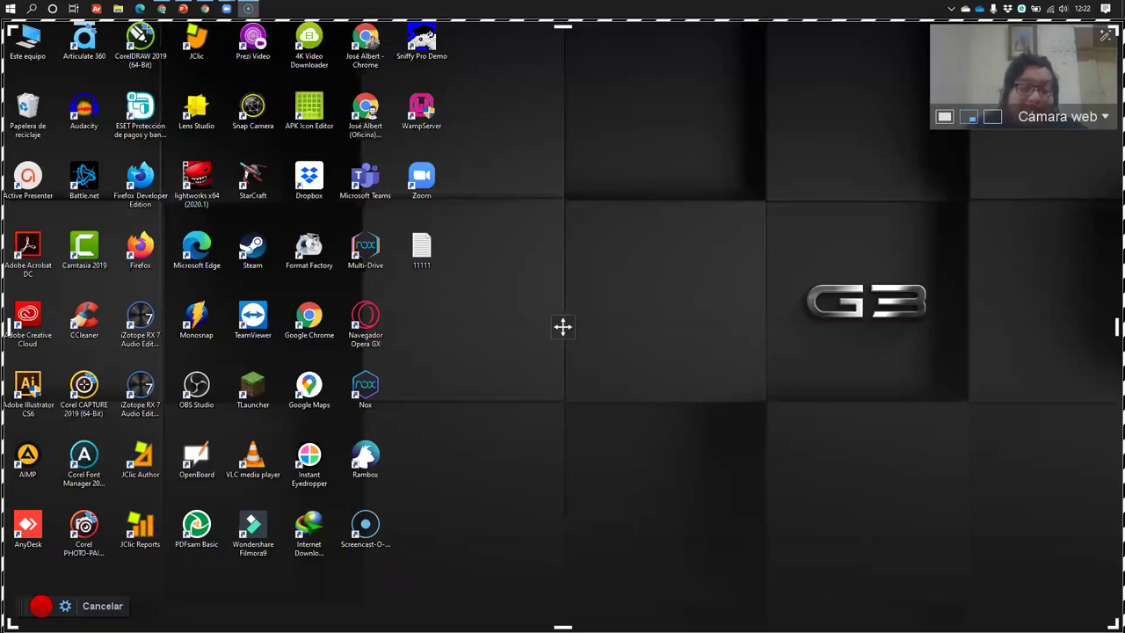
- Set the recorder to capture only the screen (Pantalla) and bring the Chrome Screen Recorder page up behind it
{"action": "left_click", "coordinate": [65, 606]}
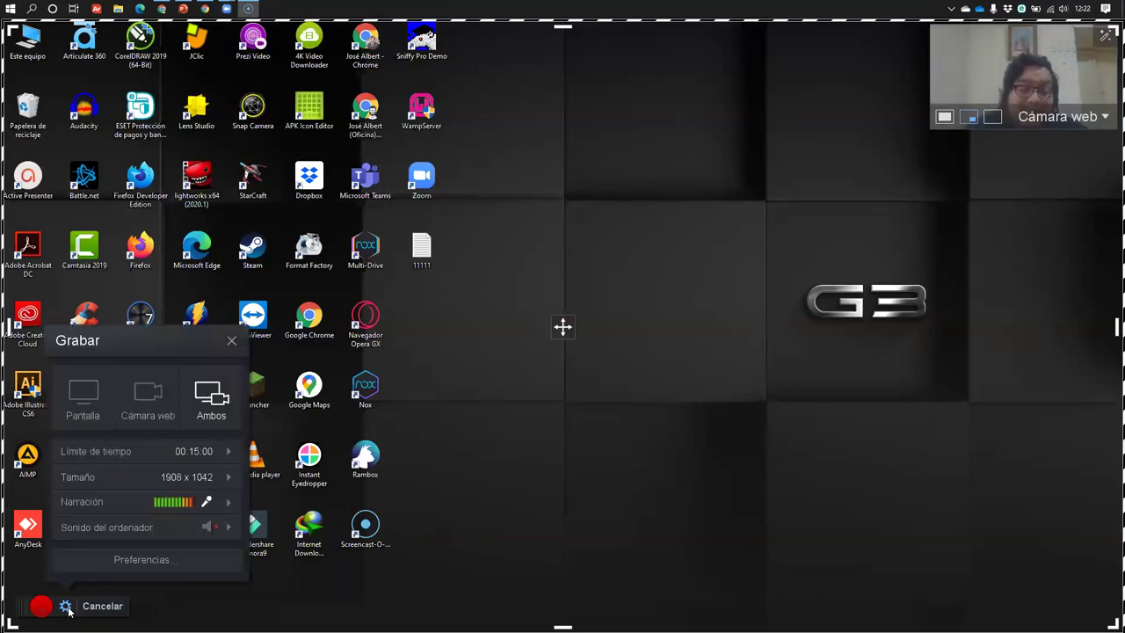
{"action": "left_click", "coordinate": [74, 397]}
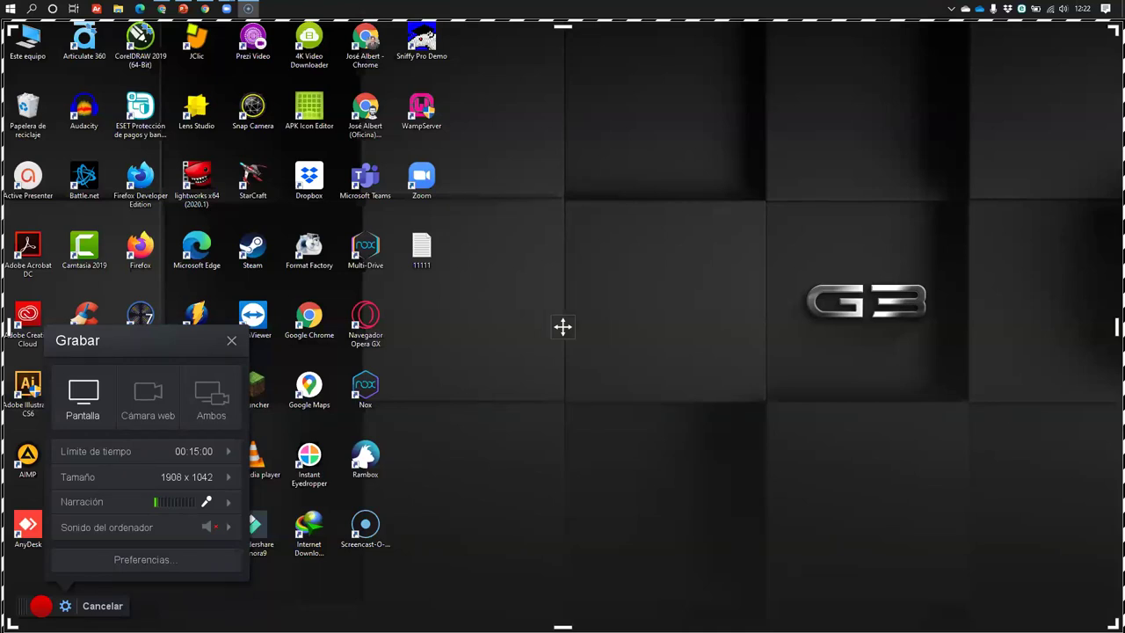
{"action": "key", "text": "alt+Tab"}
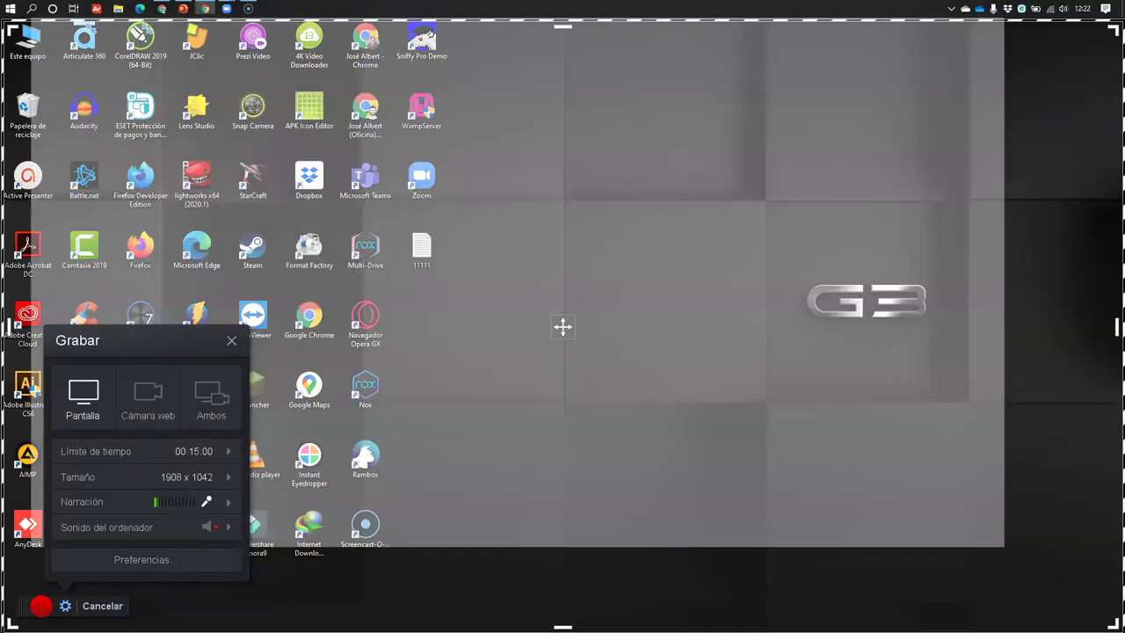
{"action": "key", "text": "alt+Tab"}
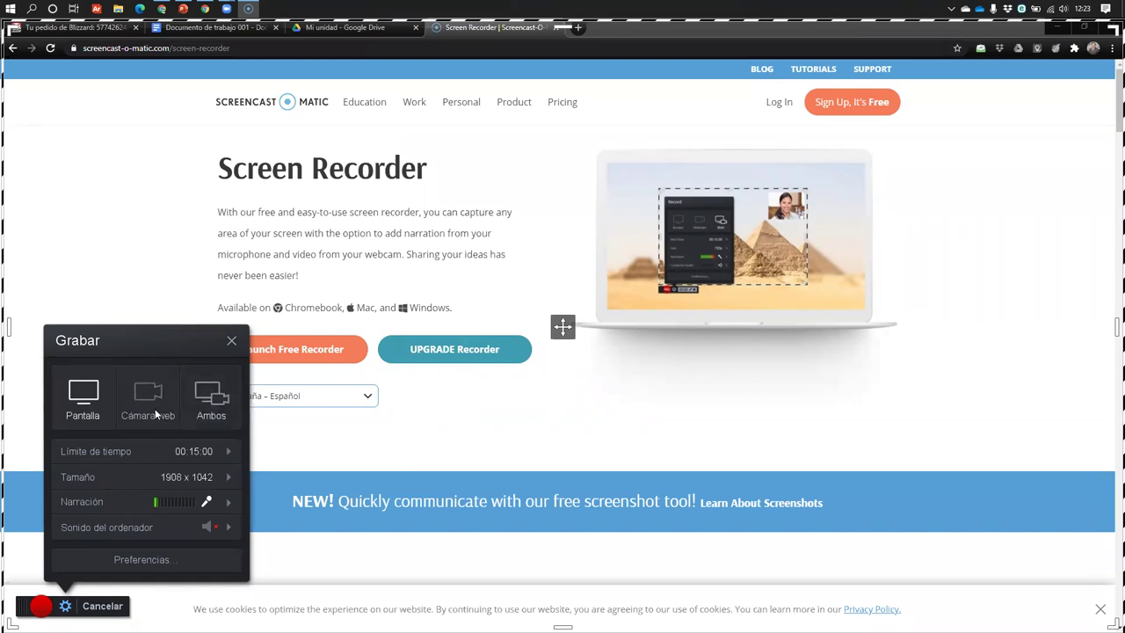
- Check the recorder's time limit note, close its settings, and review the Deluxe and Premier plans on the Pricing page
{"action": "mouse_move", "coordinate": [137, 457]}
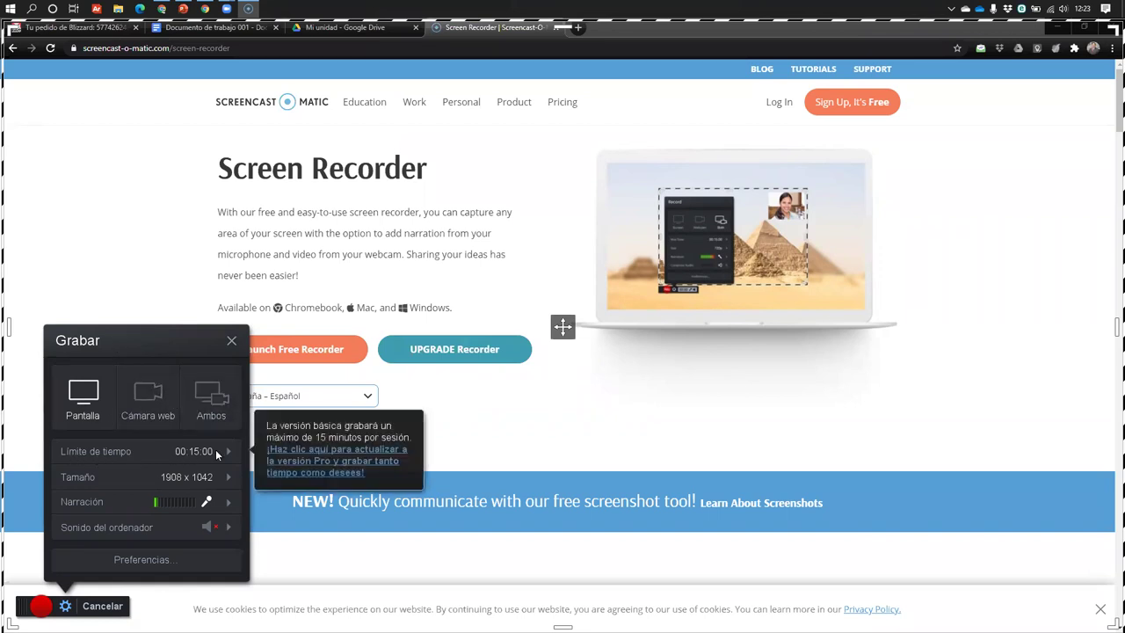
{"action": "left_click", "coordinate": [238, 343]}
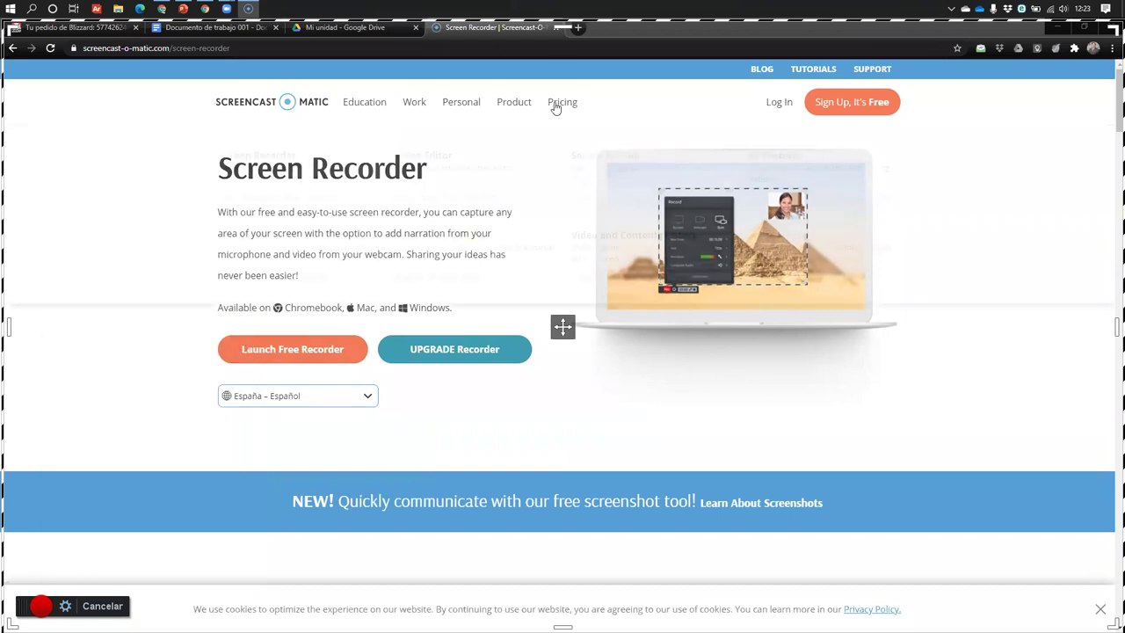
{"action": "left_click", "coordinate": [563, 103]}
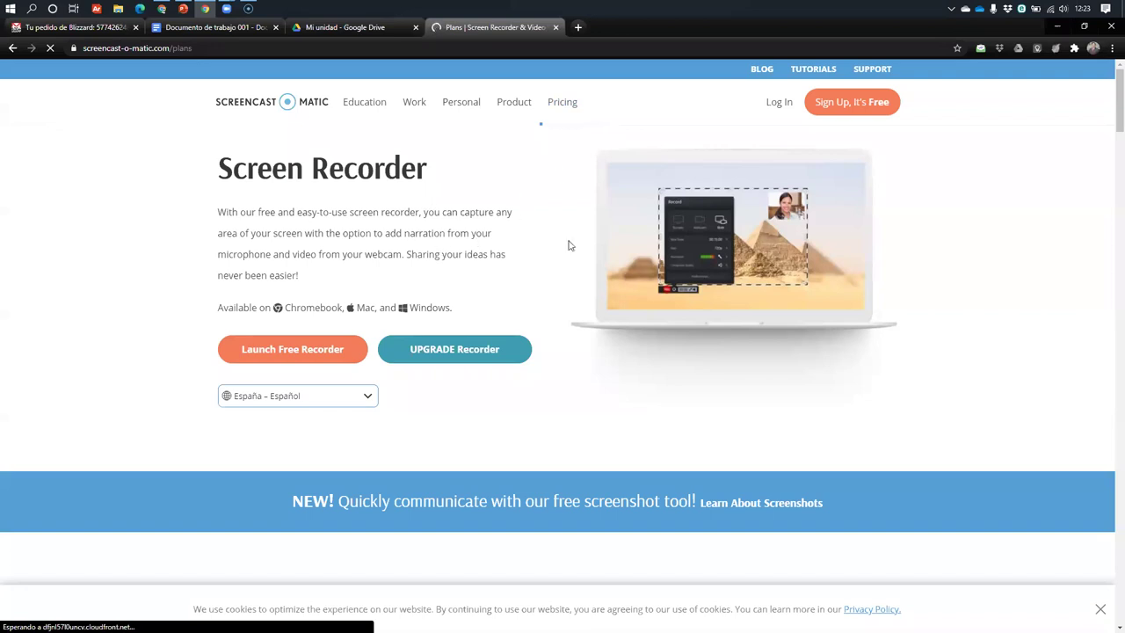
{"action": "scroll", "coordinate": [492, 261], "scroll_direction": "down", "scroll_amount": 2}
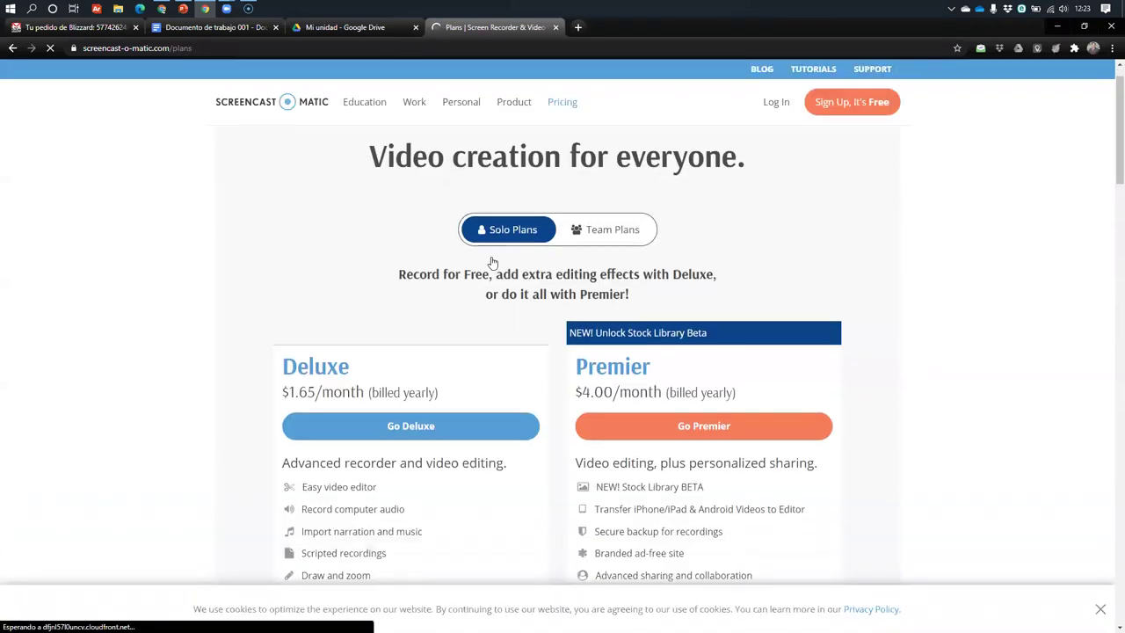
{"action": "left_click_drag", "start_coordinate": [309, 229], "coordinate": [441, 230]}
{"action": "scroll", "coordinate": [535, 294], "scroll_direction": "down", "scroll_amount": 3}
{"action": "scroll", "coordinate": [536, 292], "scroll_direction": "up", "scroll_amount": 3}
{"action": "scroll", "coordinate": [531, 185], "scroll_direction": "up", "scroll_amount": 2}
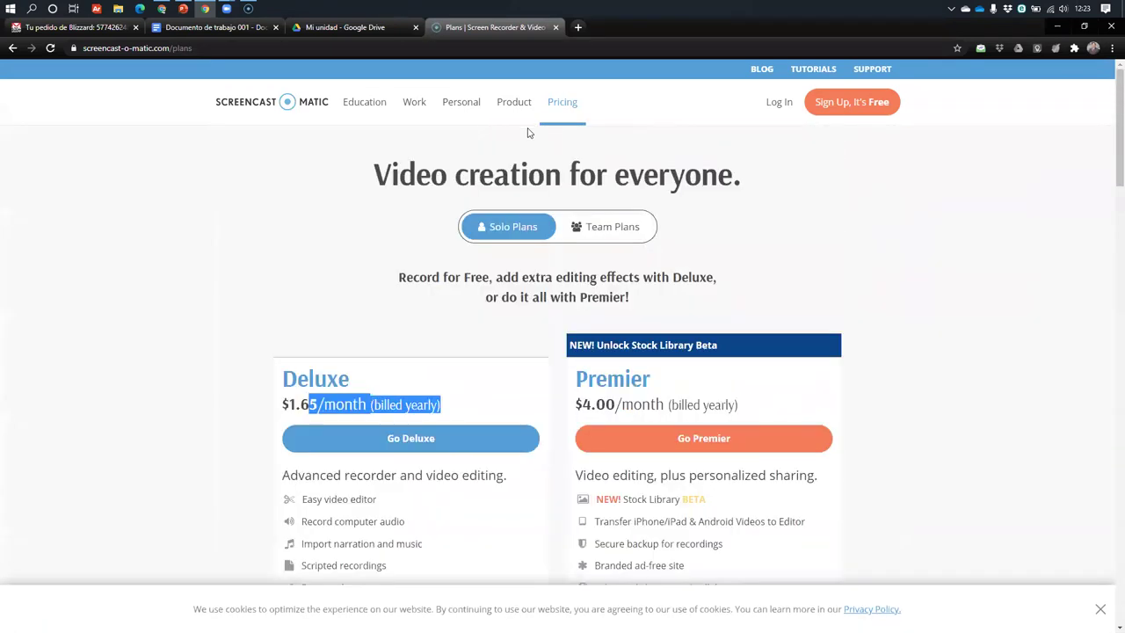
- Bring the recorder back, shrink its recording frame to about 1688 x 928 and centre it over the Pricing page
{"action": "left_click", "coordinate": [249, 9]}
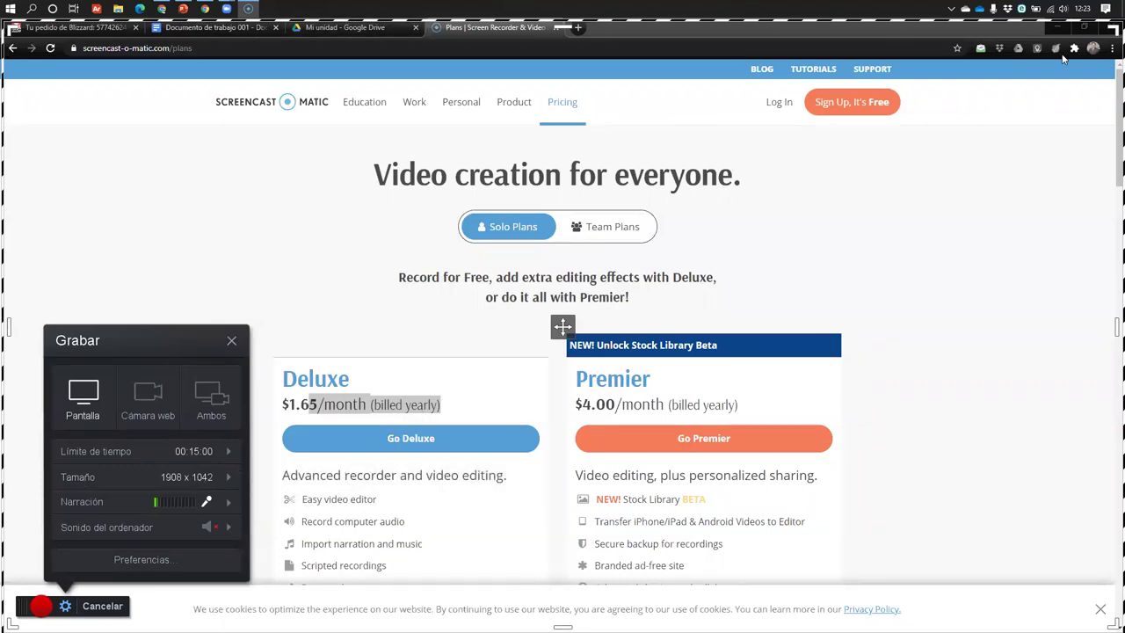
{"action": "left_click_drag", "start_coordinate": [1110, 27], "coordinate": [974, 109]}
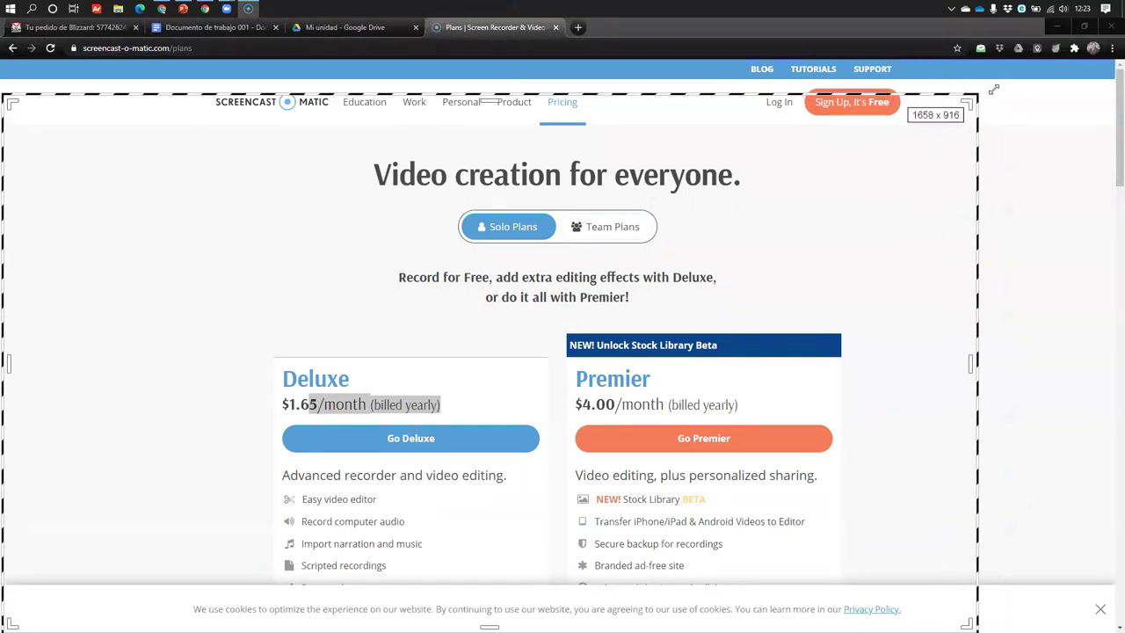
{"action": "left_click_drag", "start_coordinate": [498, 359], "coordinate": [563, 334]}
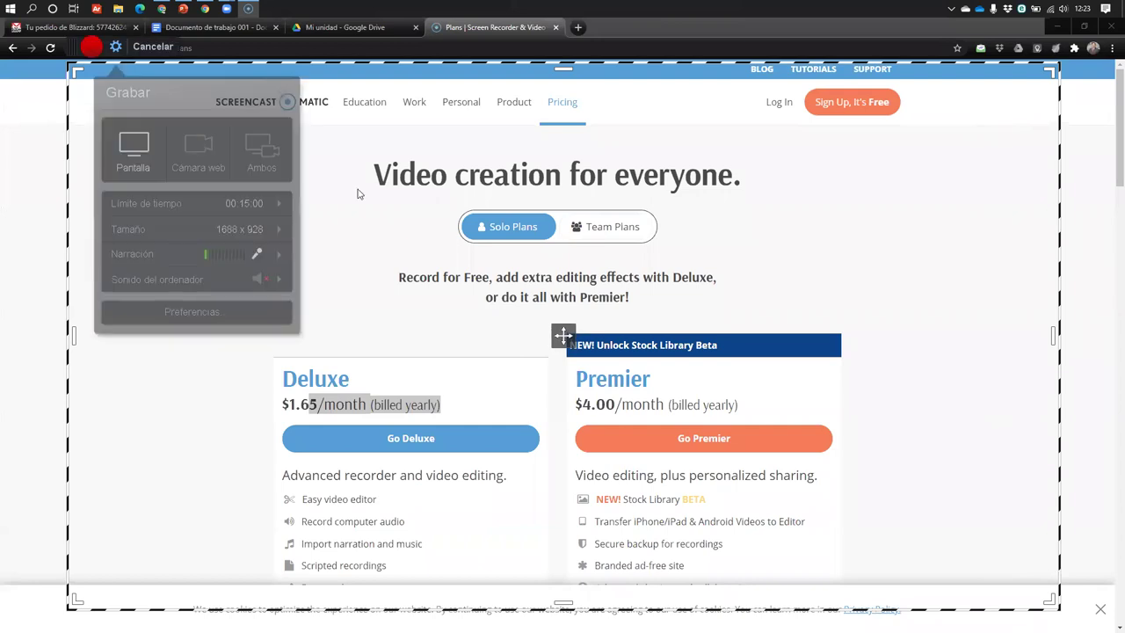
- Check the microphone choices for narration and the computer sound option, leaving the recorder settings closed
{"action": "left_click", "coordinate": [280, 256]}
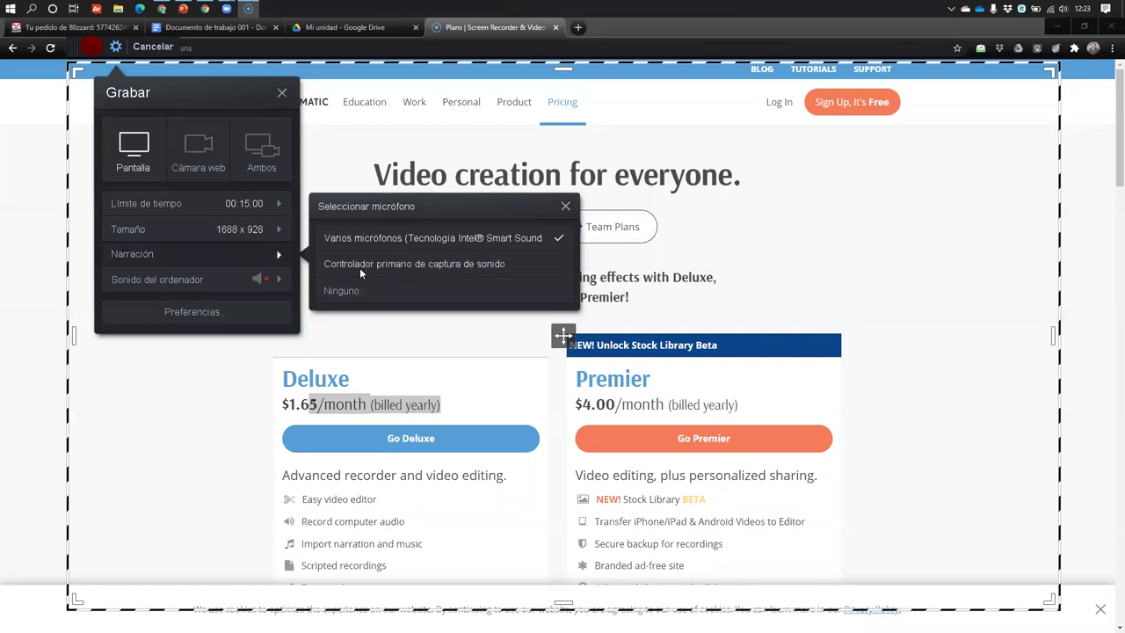
{"action": "left_click", "coordinate": [131, 254]}
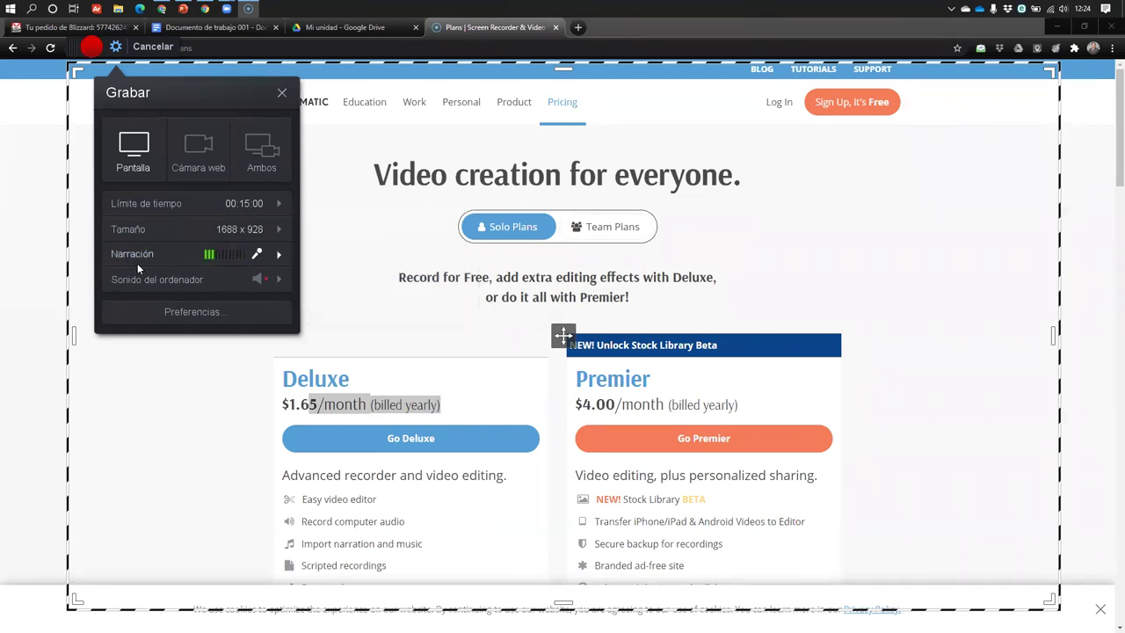
{"action": "mouse_move", "coordinate": [276, 281]}
{"action": "left_click", "coordinate": [281, 92]}
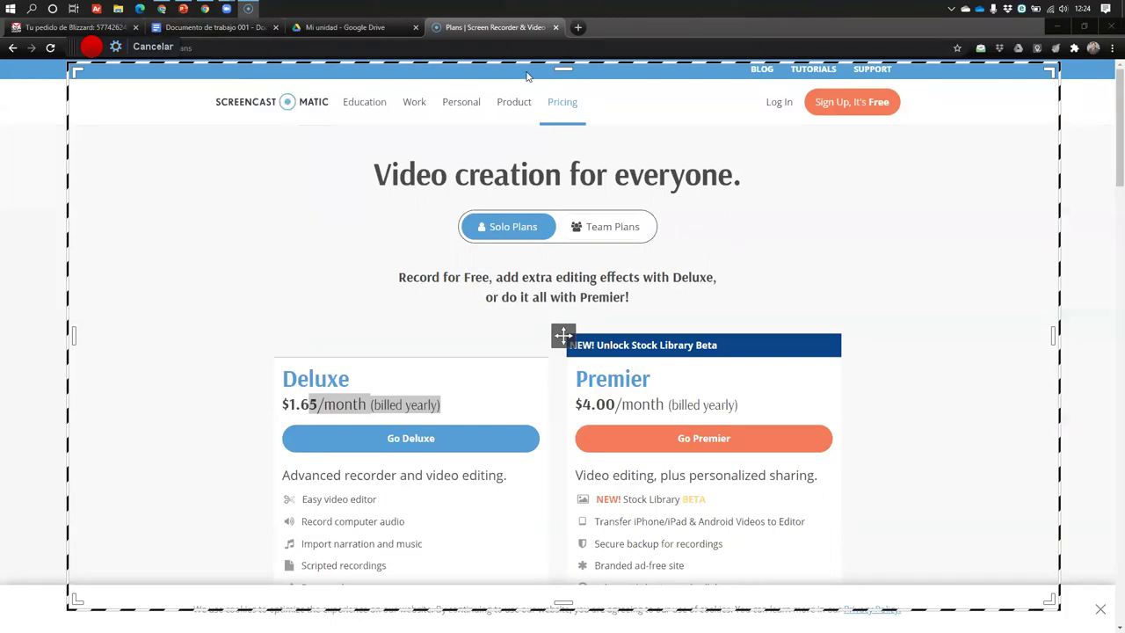
- Shift the recording frame up over the browser tabs and record about 19 seconds of activity in the browser, ending with a pause
{"action": "left_click_drag", "start_coordinate": [563, 336], "coordinate": [567, 303]}
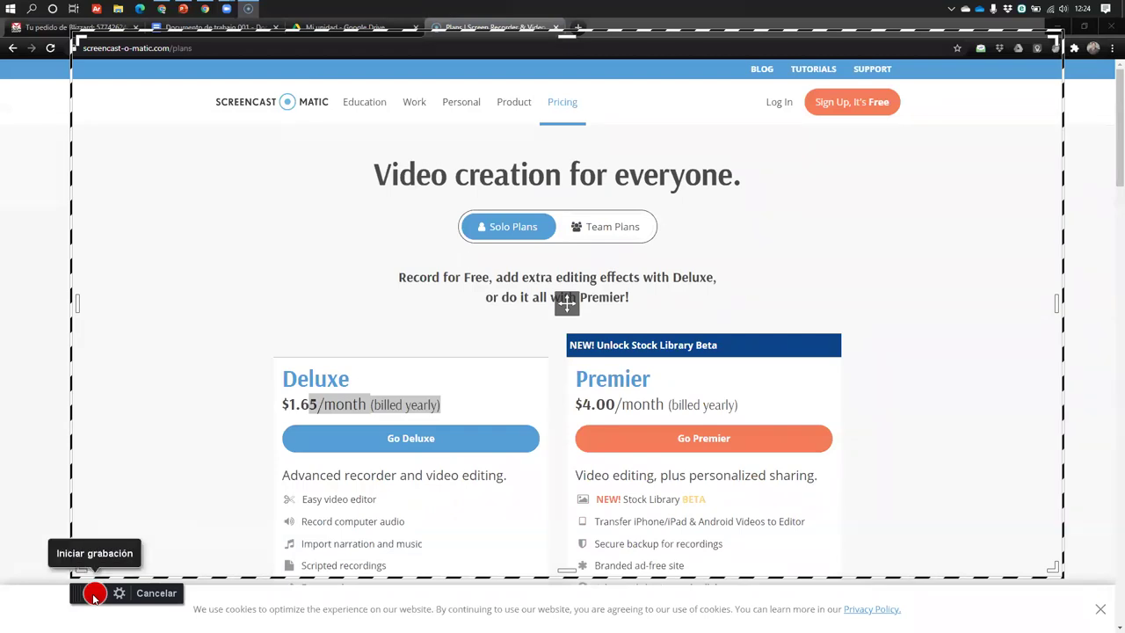
{"action": "left_click", "coordinate": [94, 593]}
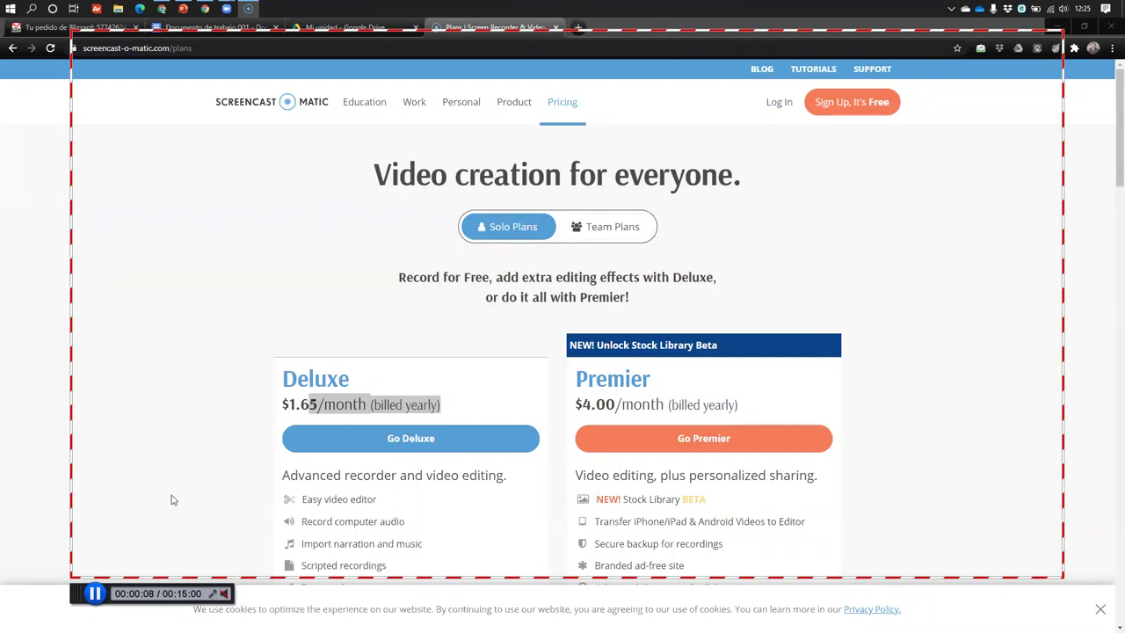
{"action": "left_click", "coordinate": [372, 174]}
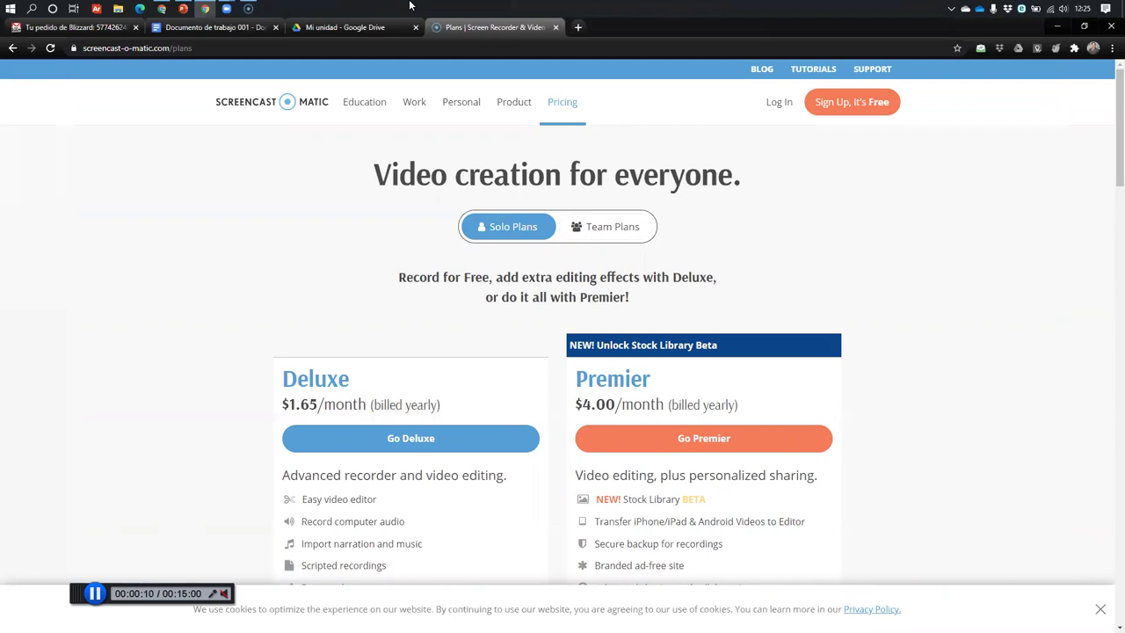
{"action": "left_click", "coordinate": [389, 29]}
{"action": "left_click", "coordinate": [469, 27]}
{"action": "left_click", "coordinate": [96, 594]}
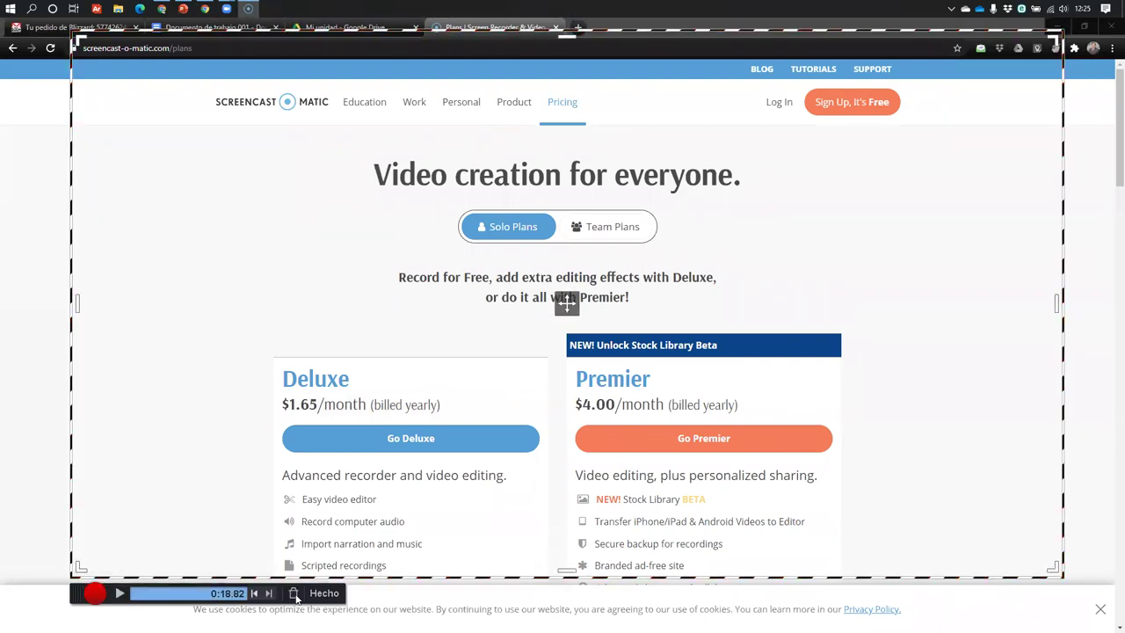
- Play back the recording, pause it at about 5 seconds, and decline to split it at that point
{"action": "left_click", "coordinate": [96, 595]}
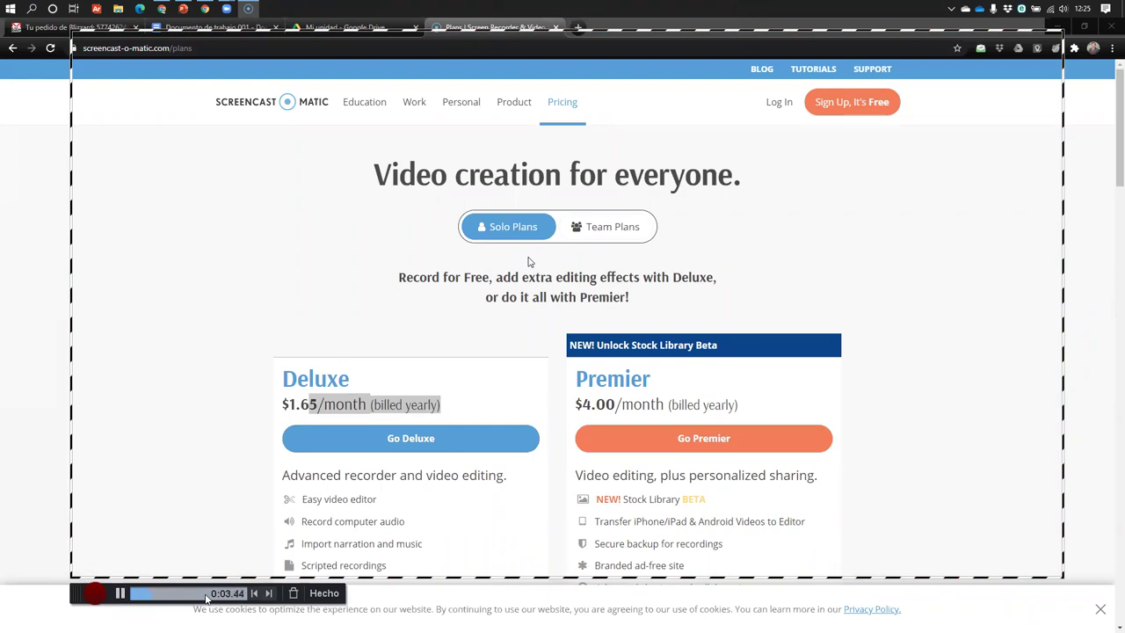
{"action": "left_click", "coordinate": [121, 594]}
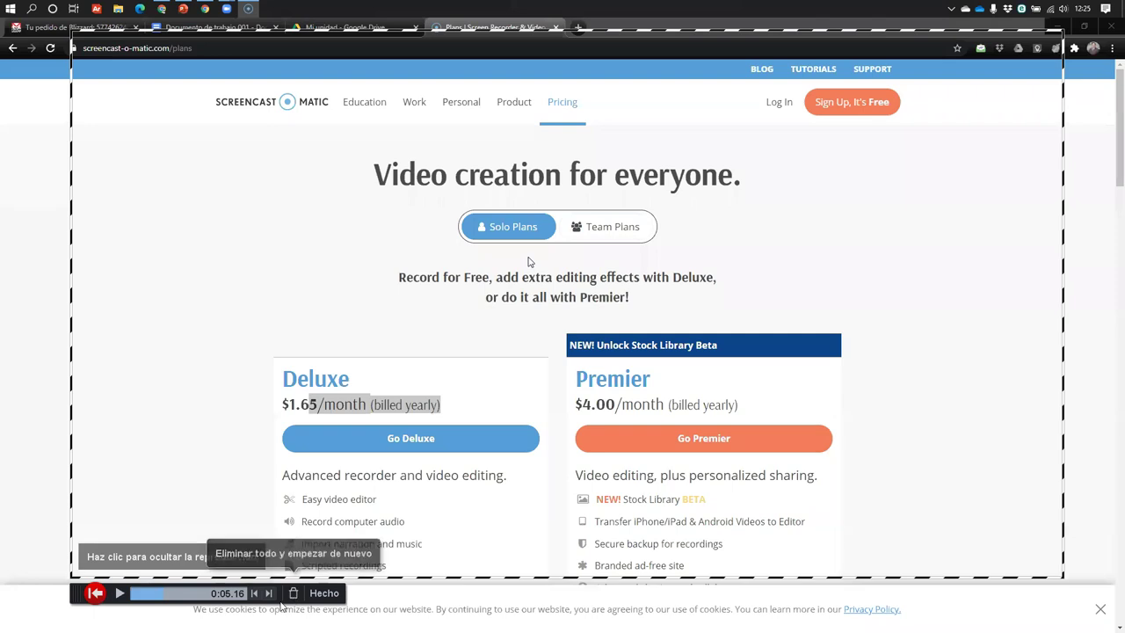
{"action": "left_click", "coordinate": [95, 594]}
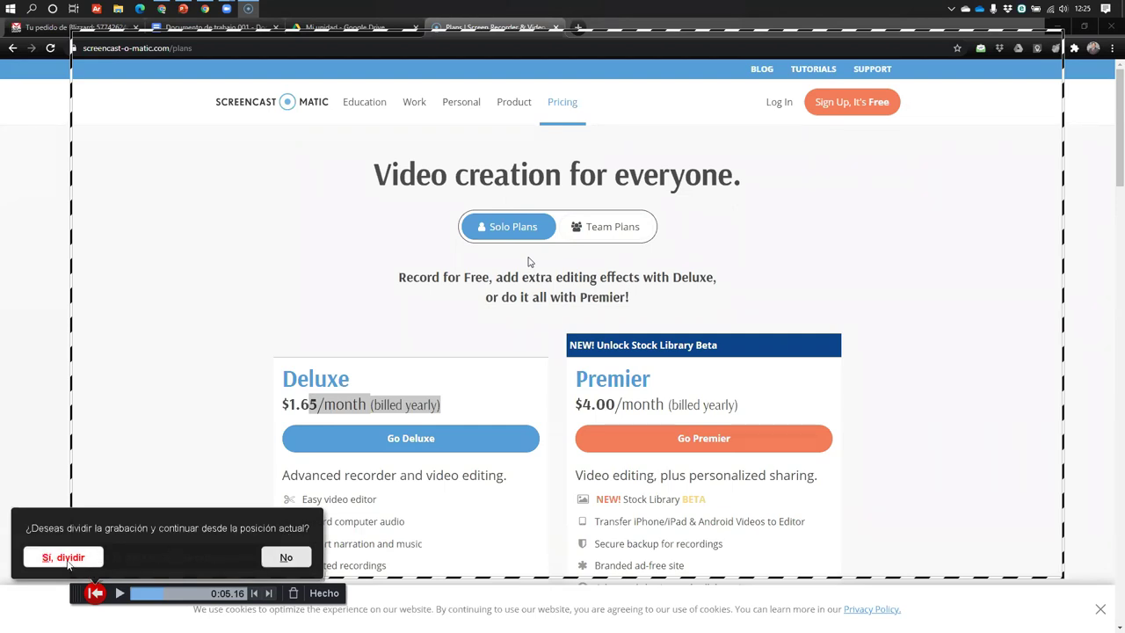
{"action": "left_click", "coordinate": [287, 559]}
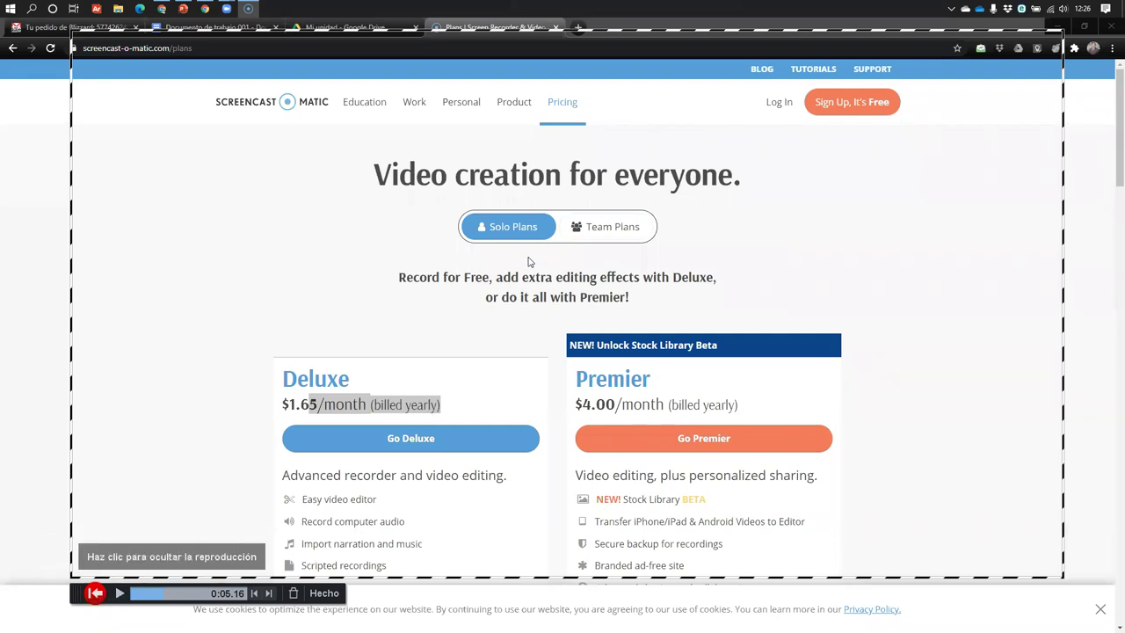
- Finish the recording, dismiss the video editor upgrade offer, and trim both ends to keep about 15 seconds starting near 0:02.04
{"action": "left_click", "coordinate": [332, 595]}
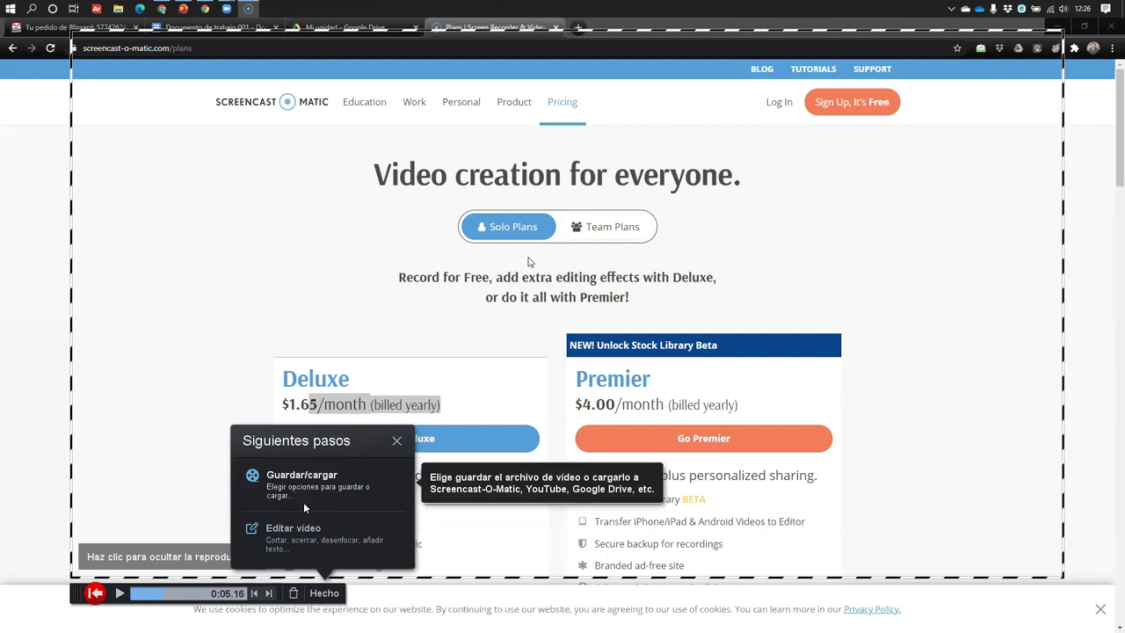
{"action": "left_click", "coordinate": [292, 532]}
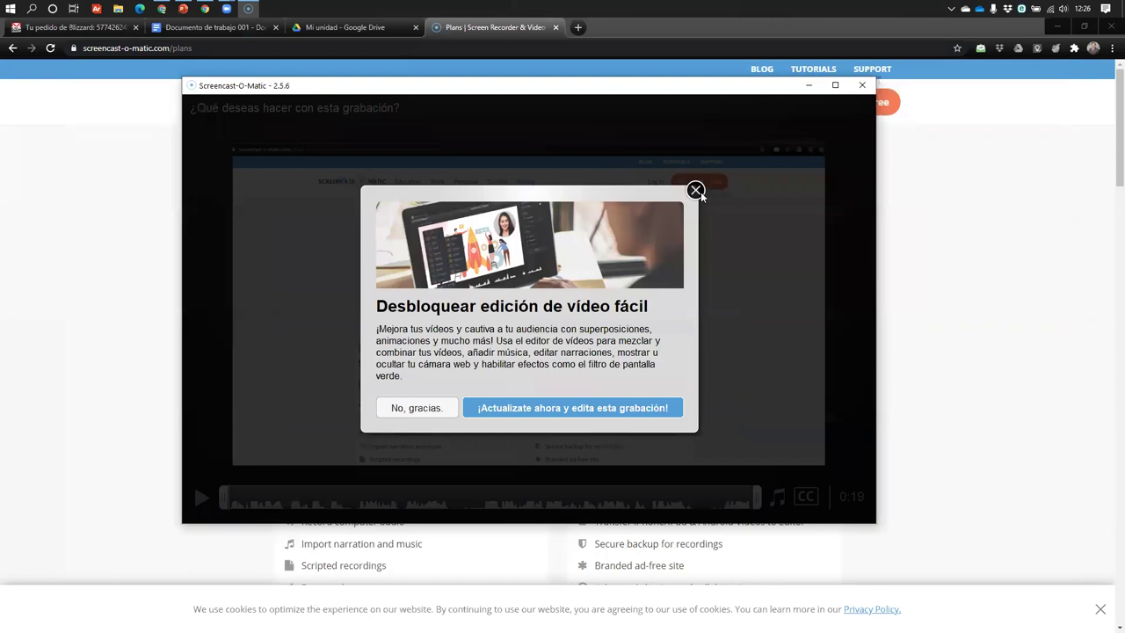
{"action": "left_click", "coordinate": [695, 190]}
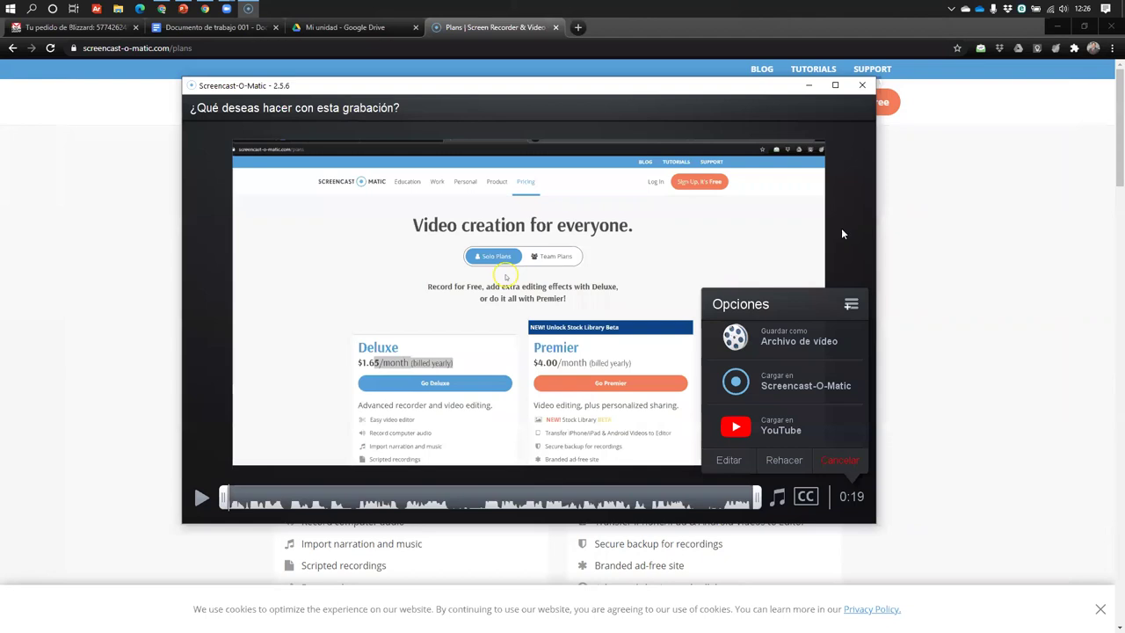
{"action": "left_click_drag", "start_coordinate": [754, 499], "coordinate": [696, 499]}
{"action": "left_click_drag", "start_coordinate": [224, 499], "coordinate": [280, 499]}
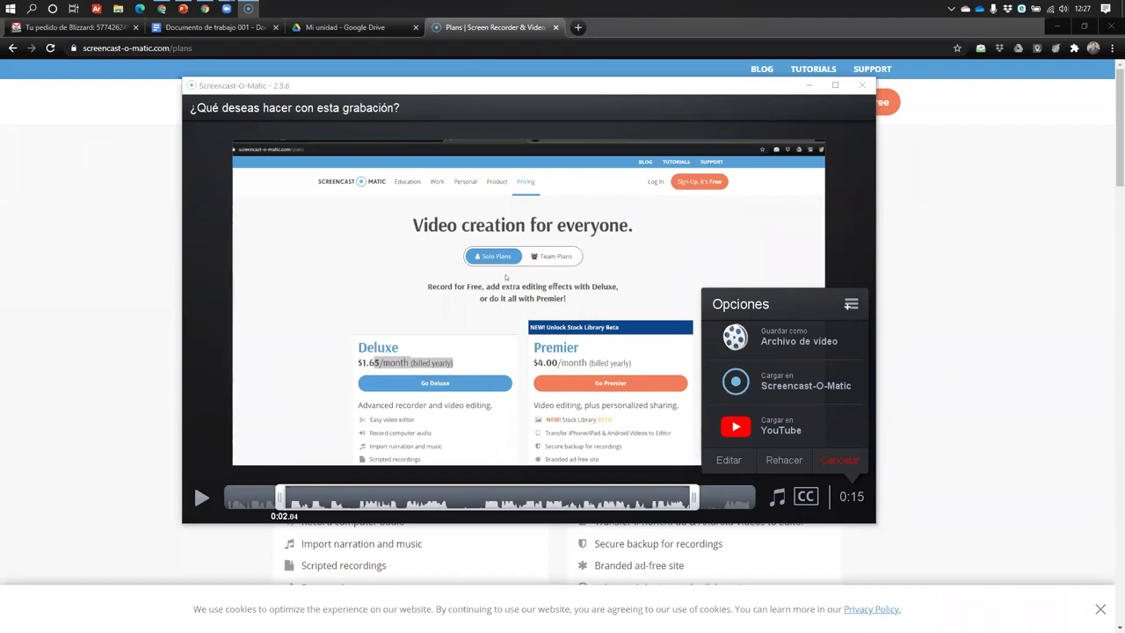
- Unlock the Windows taskbar, dock it along the lower edge of the screen, and lock it again
{"action": "right_click", "coordinate": [547, 5]}
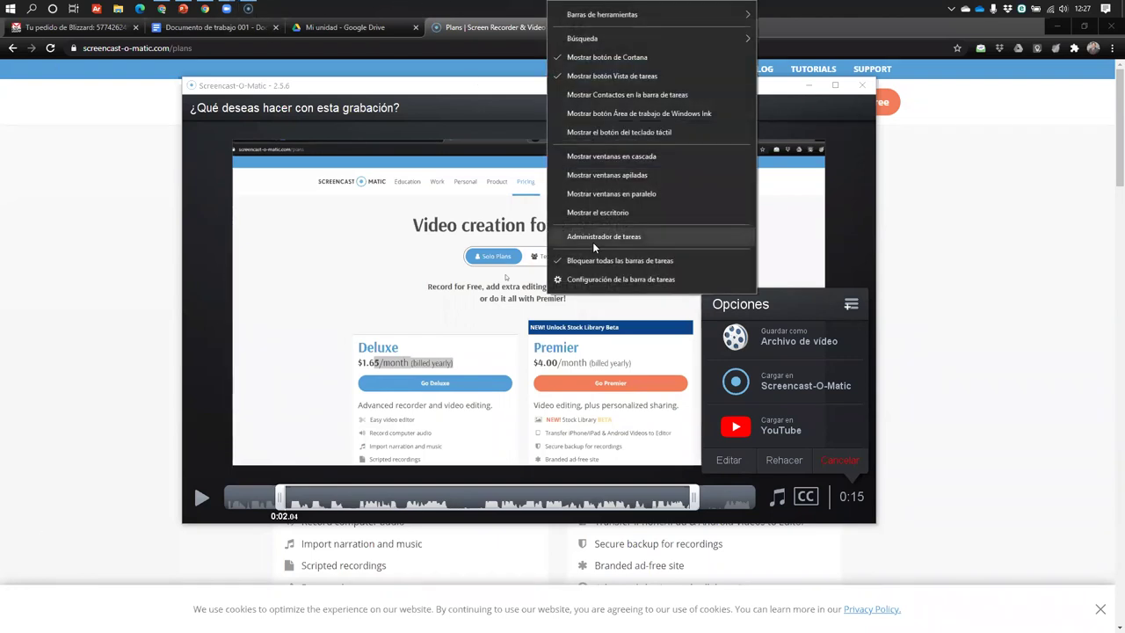
{"action": "left_click", "coordinate": [587, 262]}
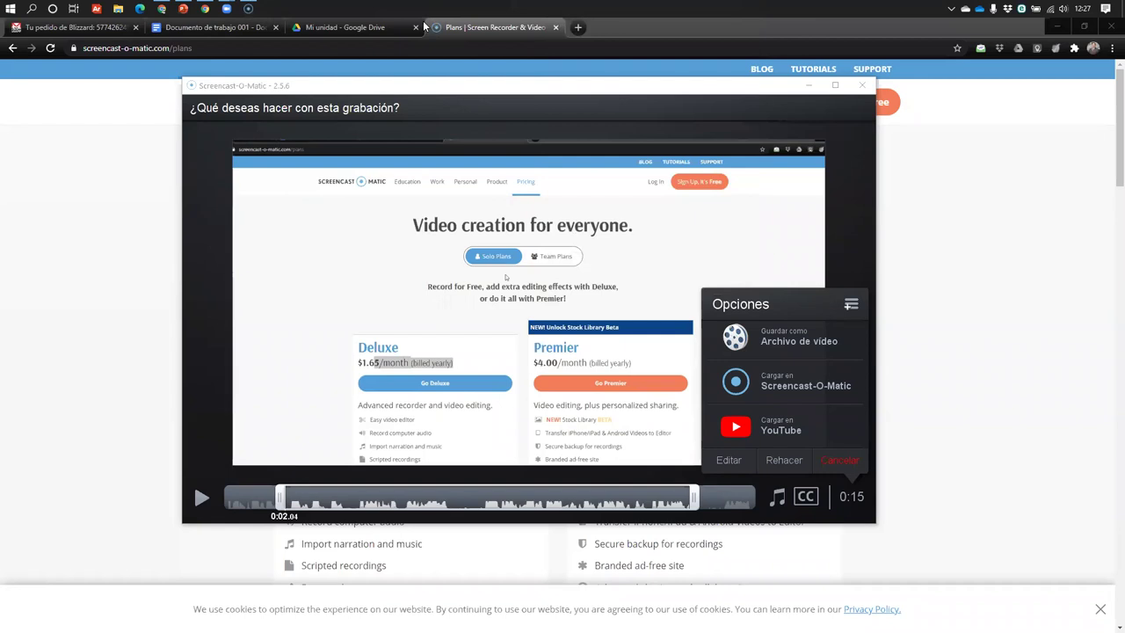
{"action": "left_click_drag", "start_coordinate": [547, 9], "coordinate": [423, 593]}
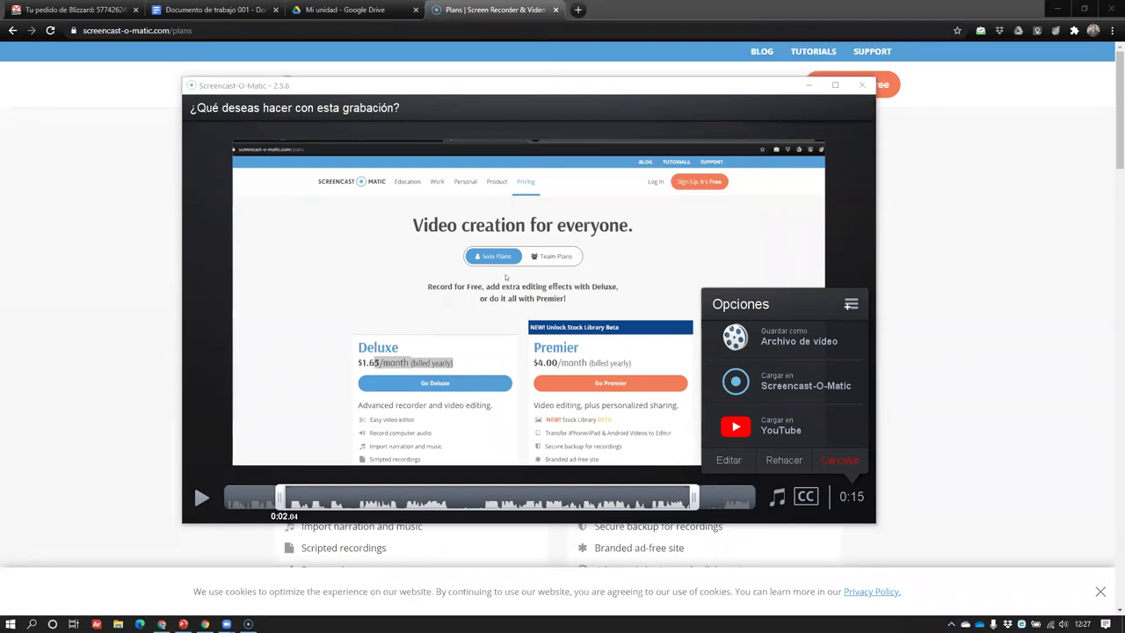
{"action": "right_click", "coordinate": [376, 624]}
{"action": "left_click", "coordinate": [406, 591]}
{"action": "left_click", "coordinate": [10, 624]}
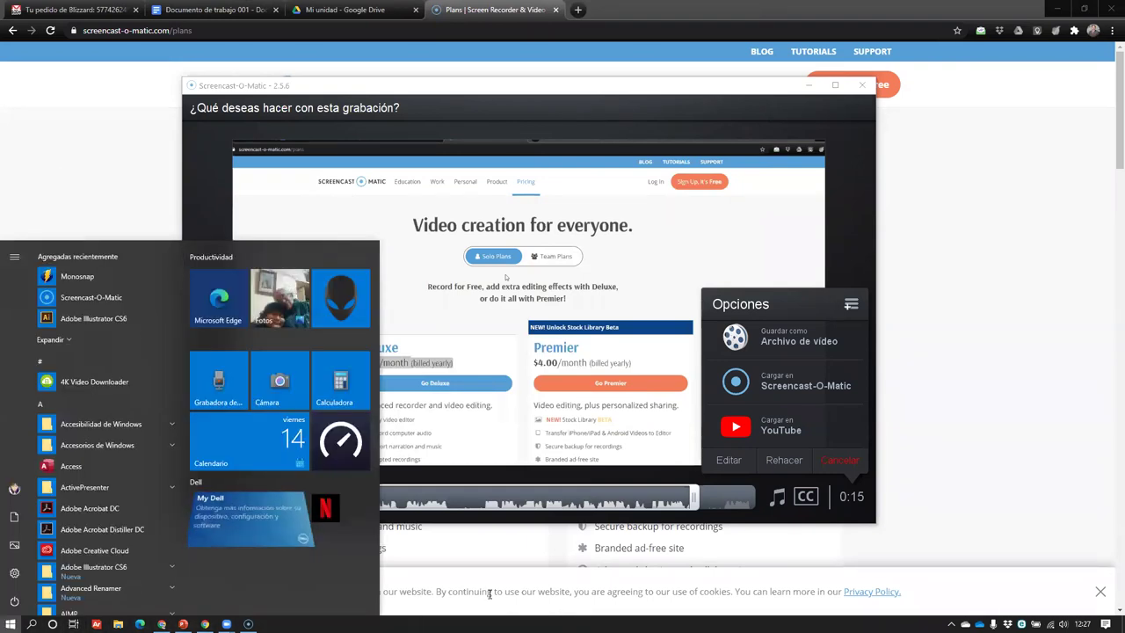
{"action": "left_click", "coordinate": [405, 553]}
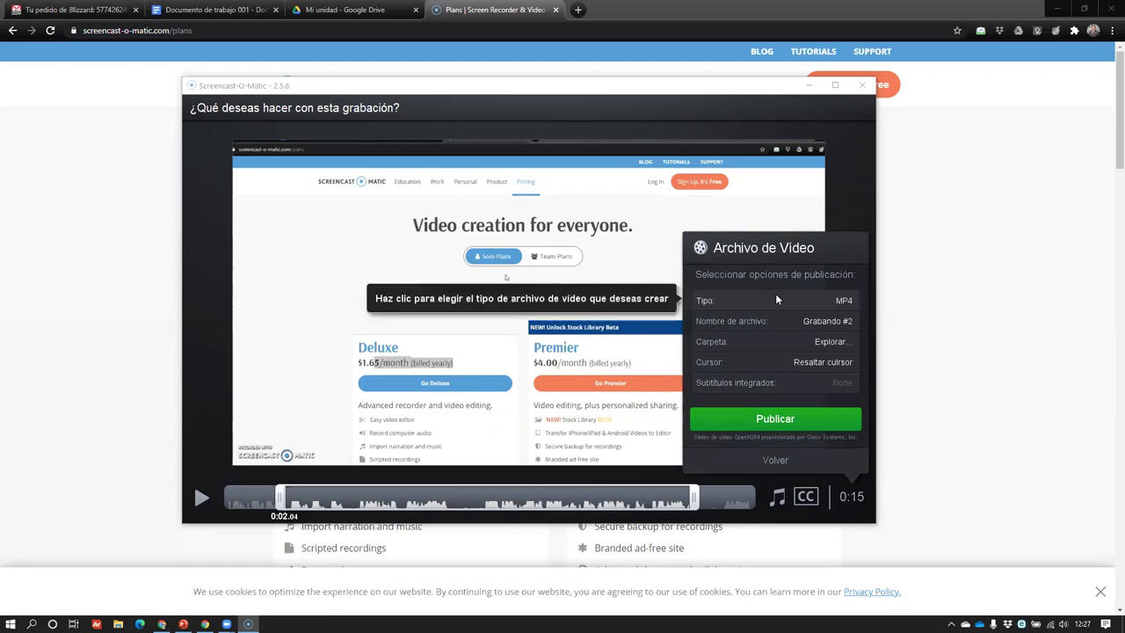
- Review the file types for the video file export, name it "video prueba" and choose the Mis Documentos folder
{"action": "left_click", "coordinate": [843, 302]}
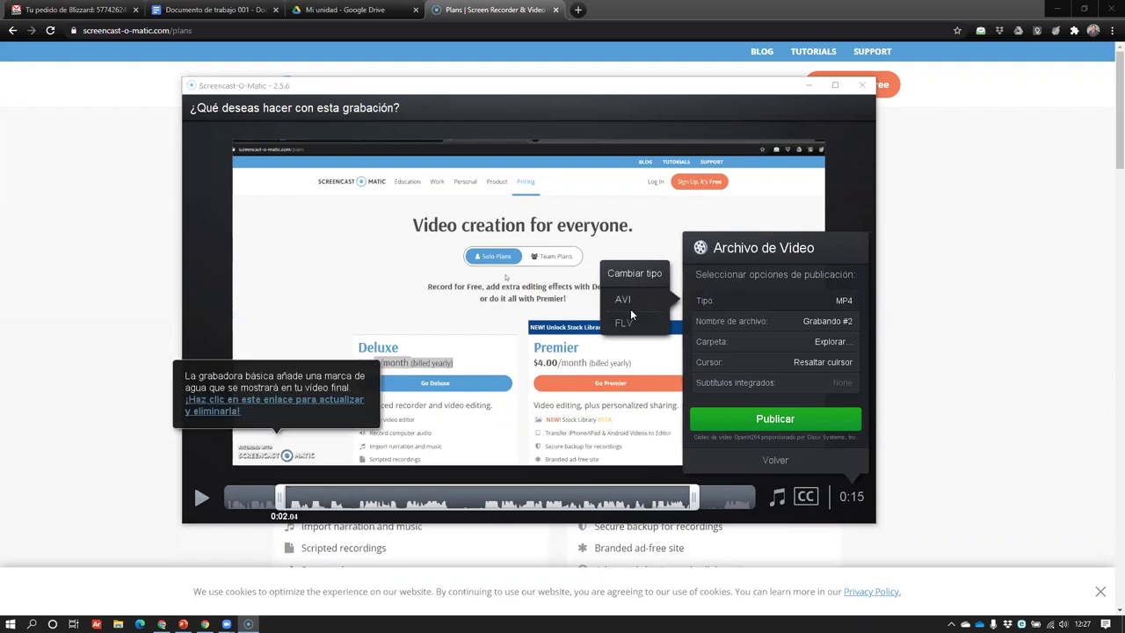
{"action": "left_click", "coordinate": [847, 319]}
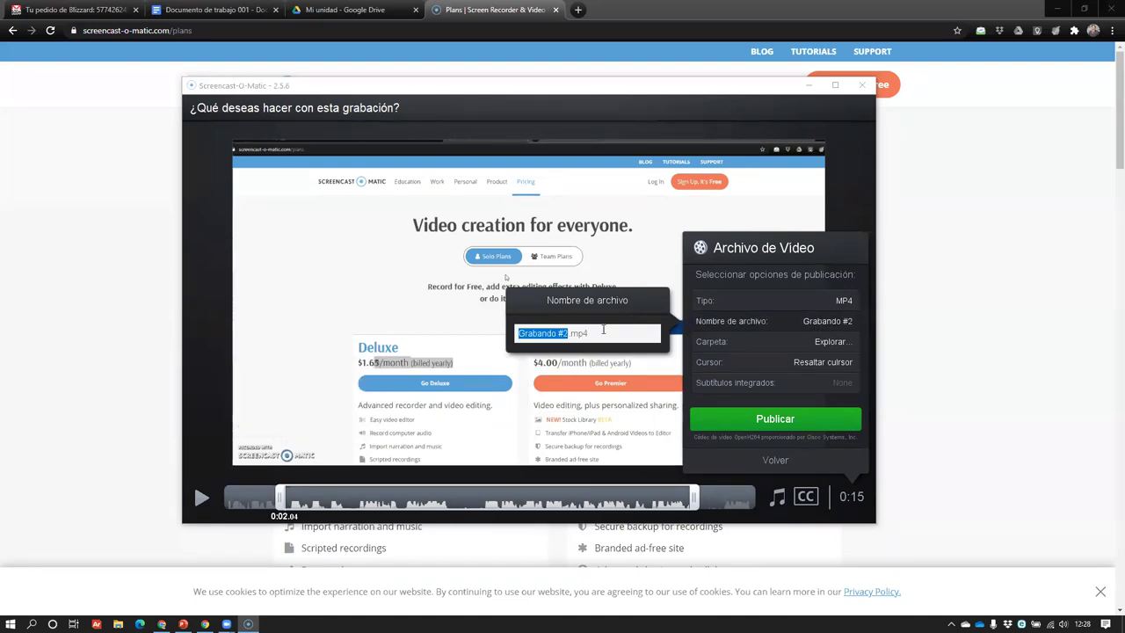
{"action": "type", "text": "video pr"}
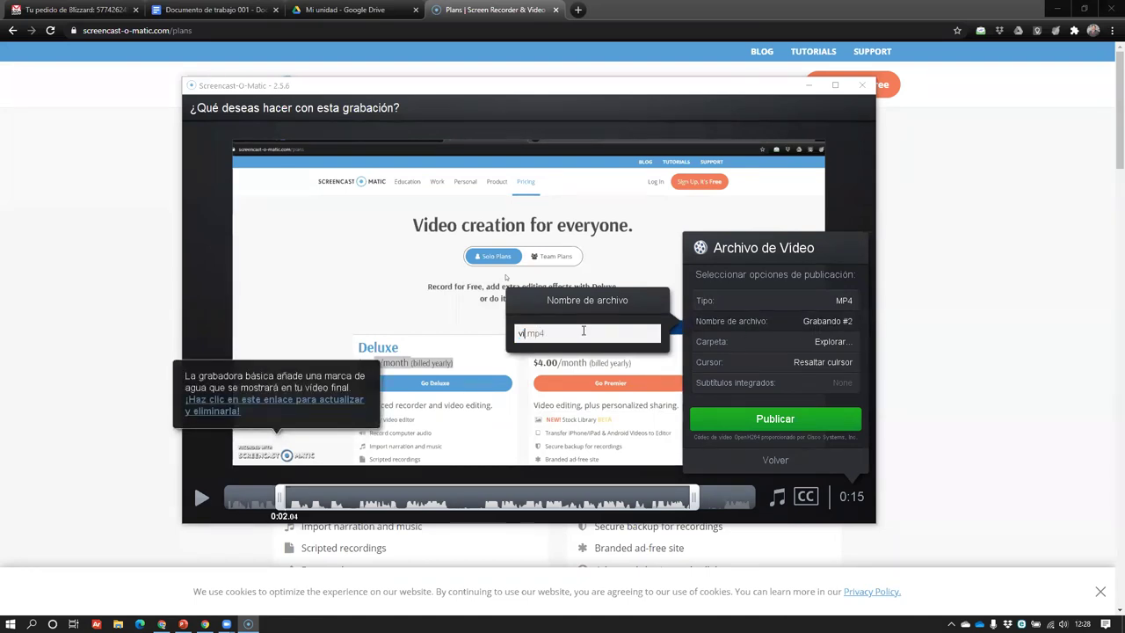
{"action": "type", "text": "ueba"}
{"action": "left_click", "coordinate": [831, 343]}
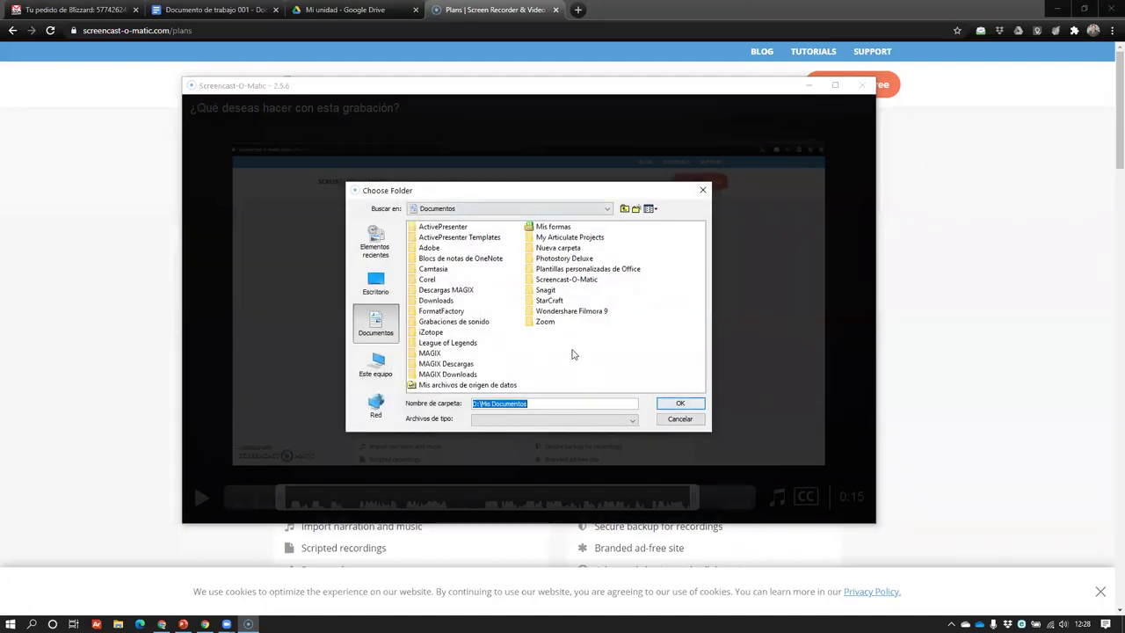
{"action": "left_click", "coordinate": [692, 405]}
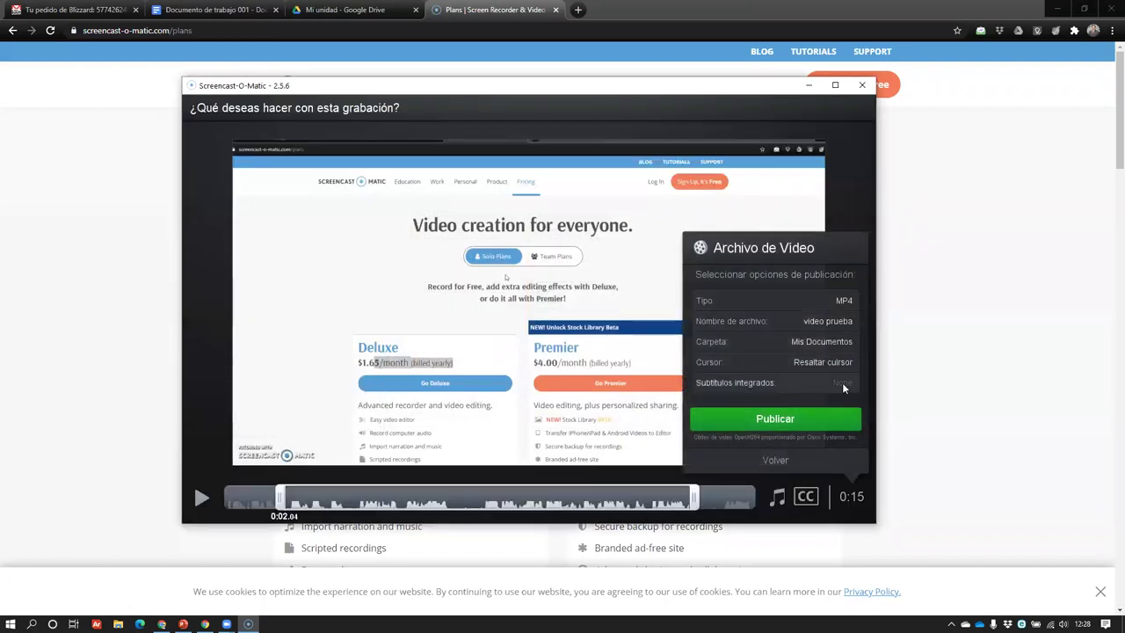
- Check the integrated subtitles option without adding any, and publish the recording as an MP4 video file
{"action": "left_click", "coordinate": [734, 382]}
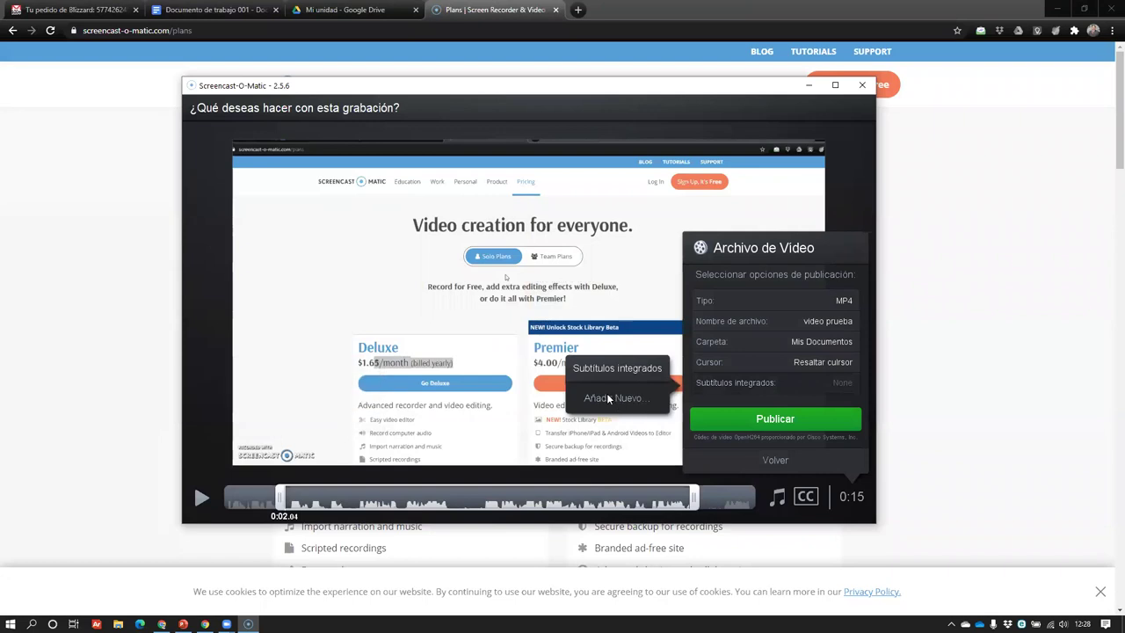
{"action": "left_click", "coordinate": [792, 391]}
{"action": "left_click", "coordinate": [763, 420]}
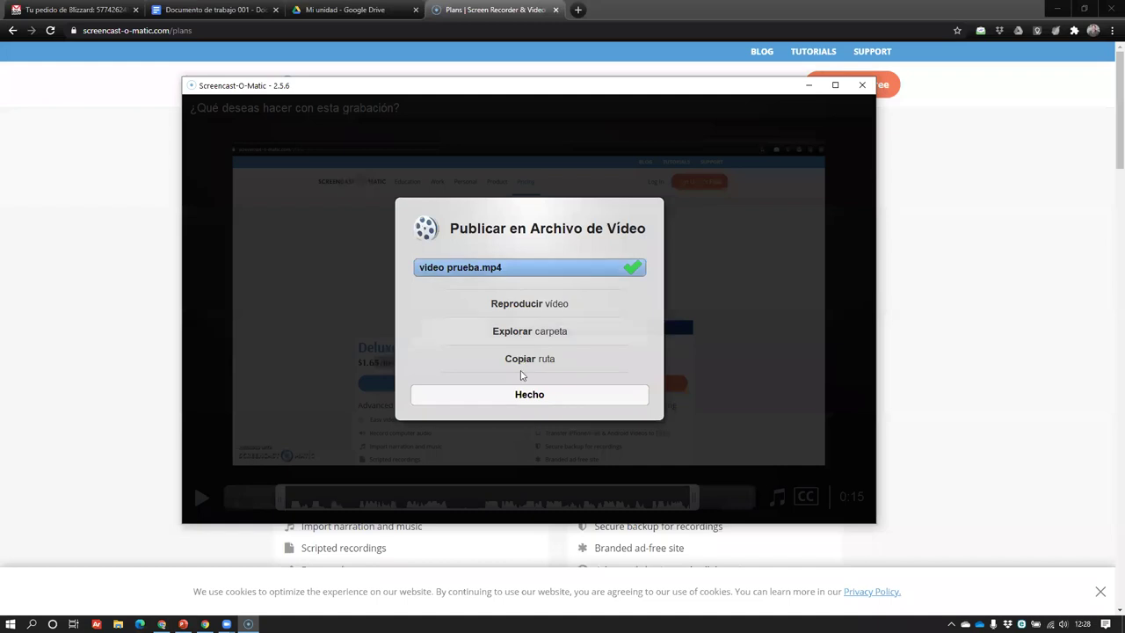
- Play the published video prueba.mp4 in VLC, pause it to inspect the watermark, and close the player
{"action": "left_click", "coordinate": [514, 305]}
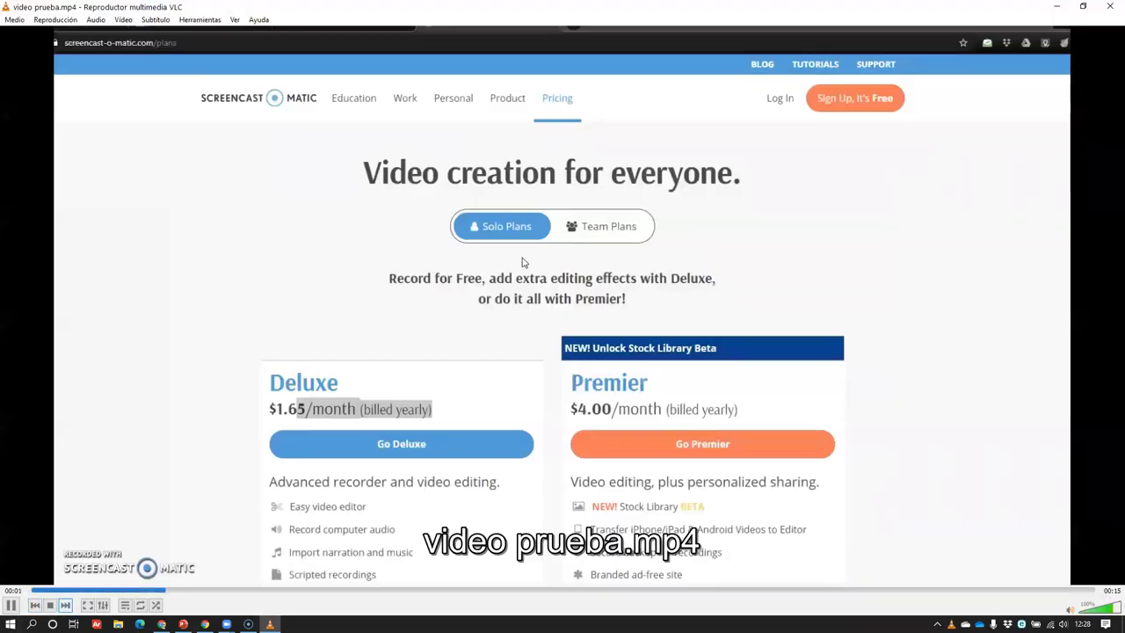
{"action": "left_click", "coordinate": [12, 607]}
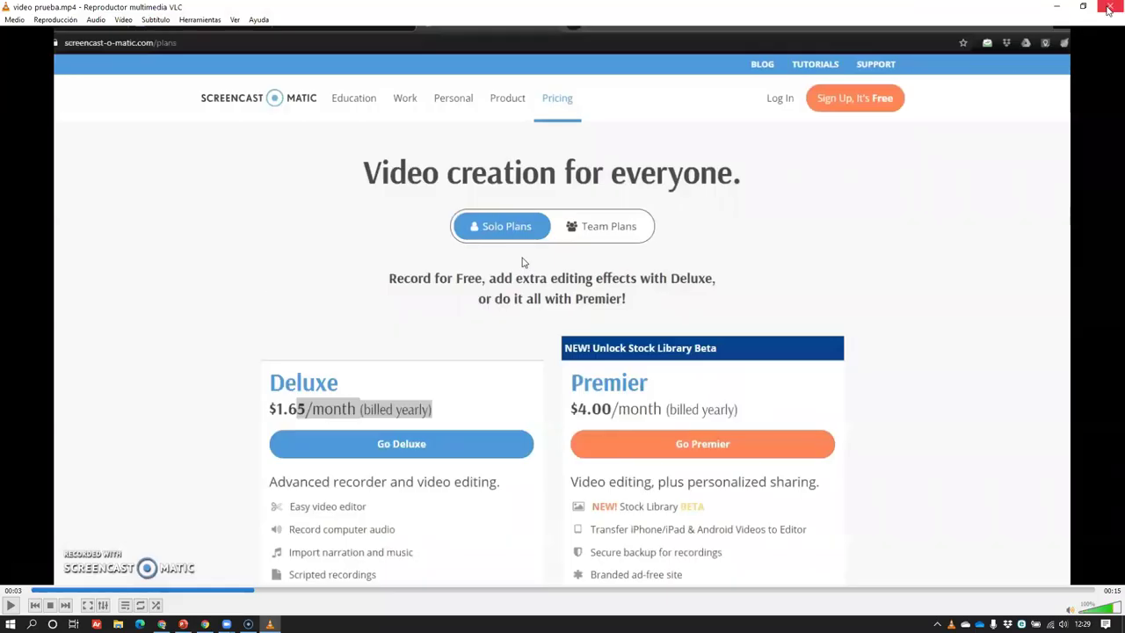
{"action": "left_click", "coordinate": [1109, 7]}
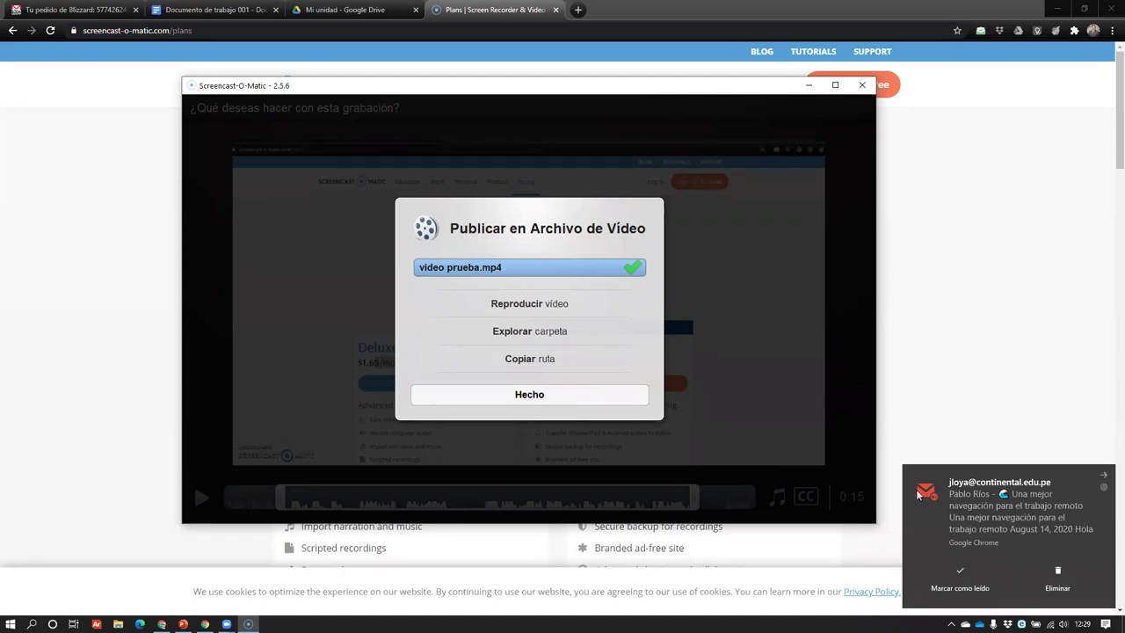
- Clear all notifications from the Windows notification centre
{"action": "left_click", "coordinate": [971, 419]}
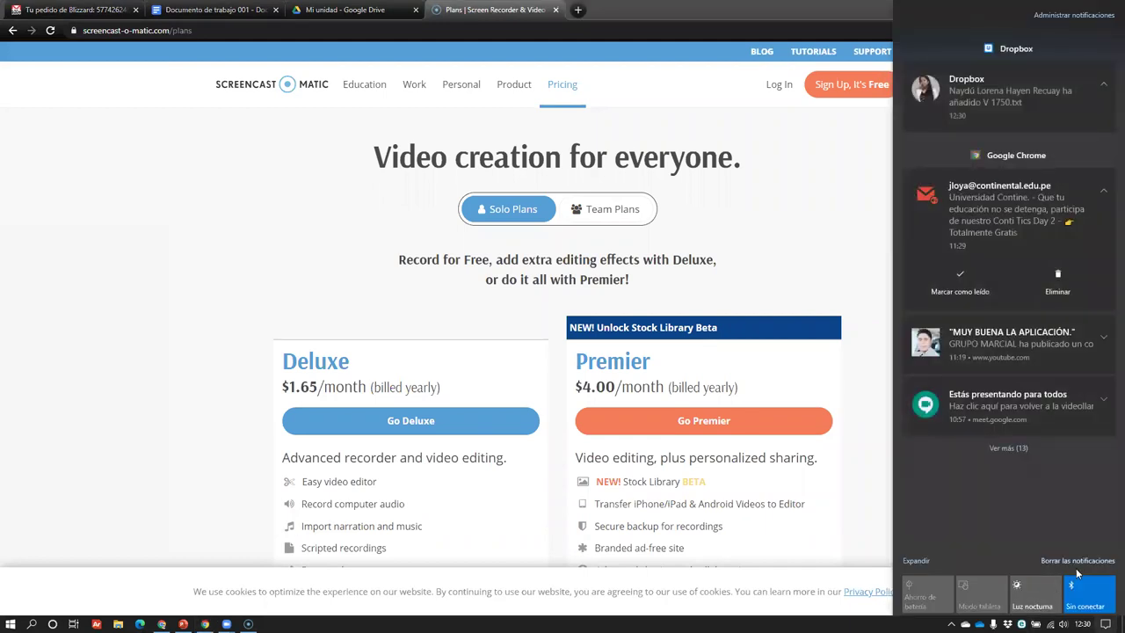
{"action": "left_click", "coordinate": [1077, 559]}
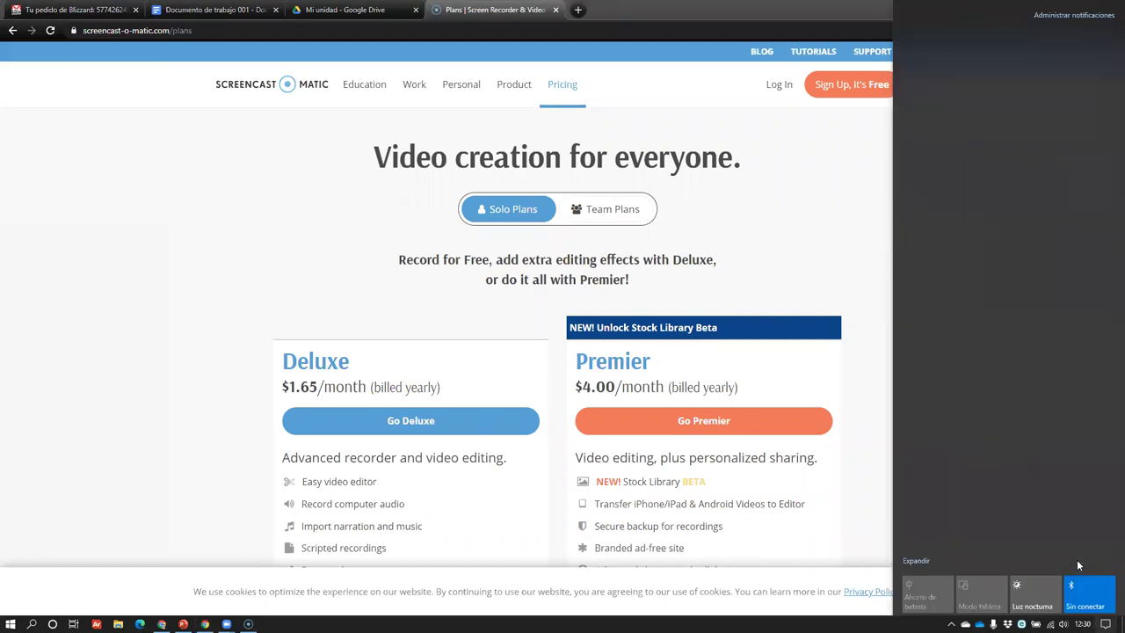
- Expand the quick actions in the Windows notification centre and set Focus Assist to Solo alarmas
{"action": "left_click", "coordinate": [916, 559]}
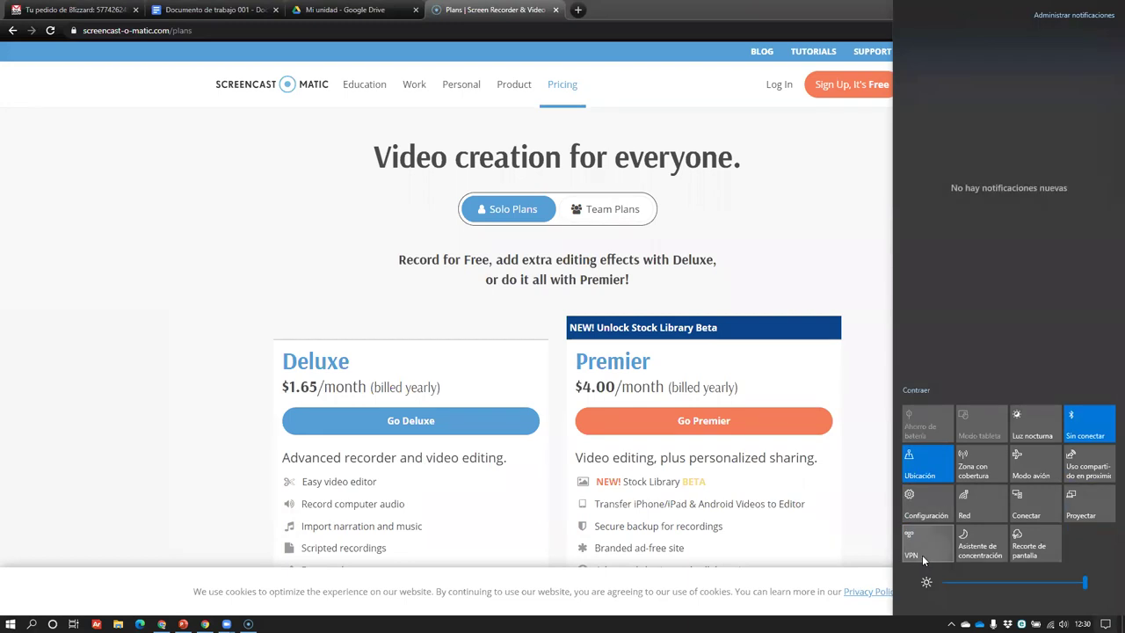
{"action": "left_click", "coordinate": [982, 540]}
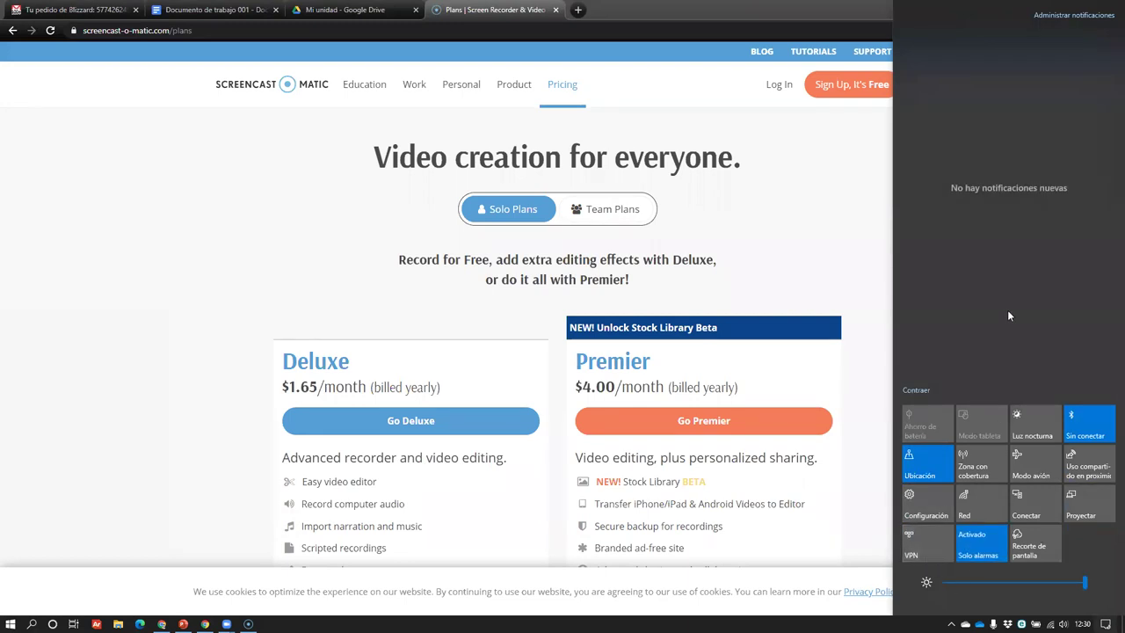
{"action": "left_click", "coordinate": [874, 178]}
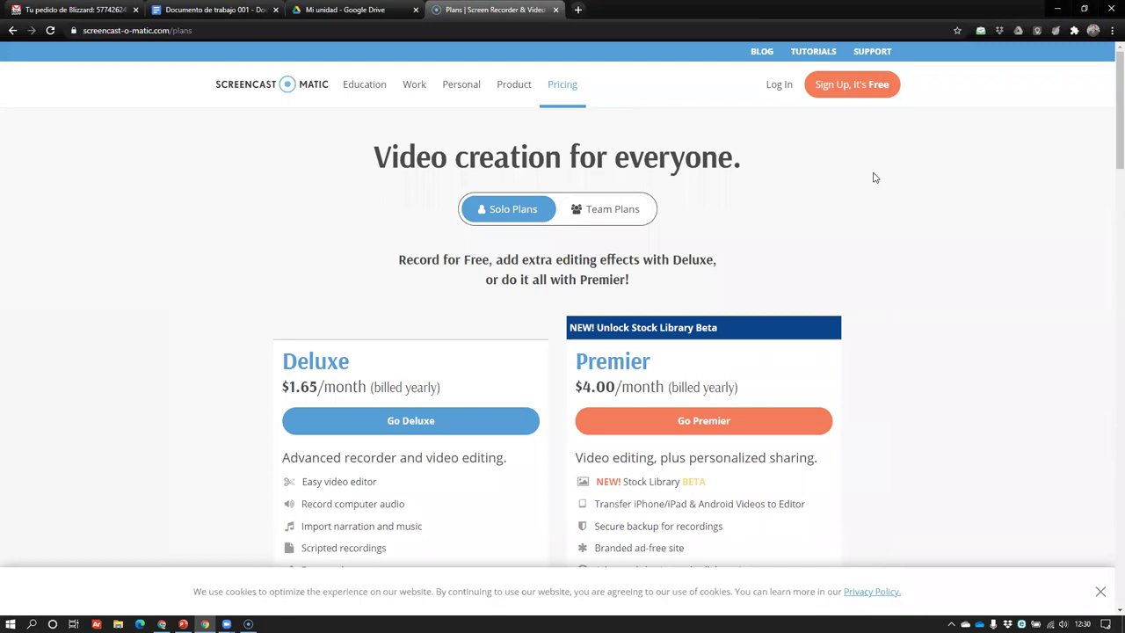
- Switch to the other Chrome window and open the Moodle site hosted on milaulas.com in a new tab
{"action": "left_click", "coordinate": [579, 9]}
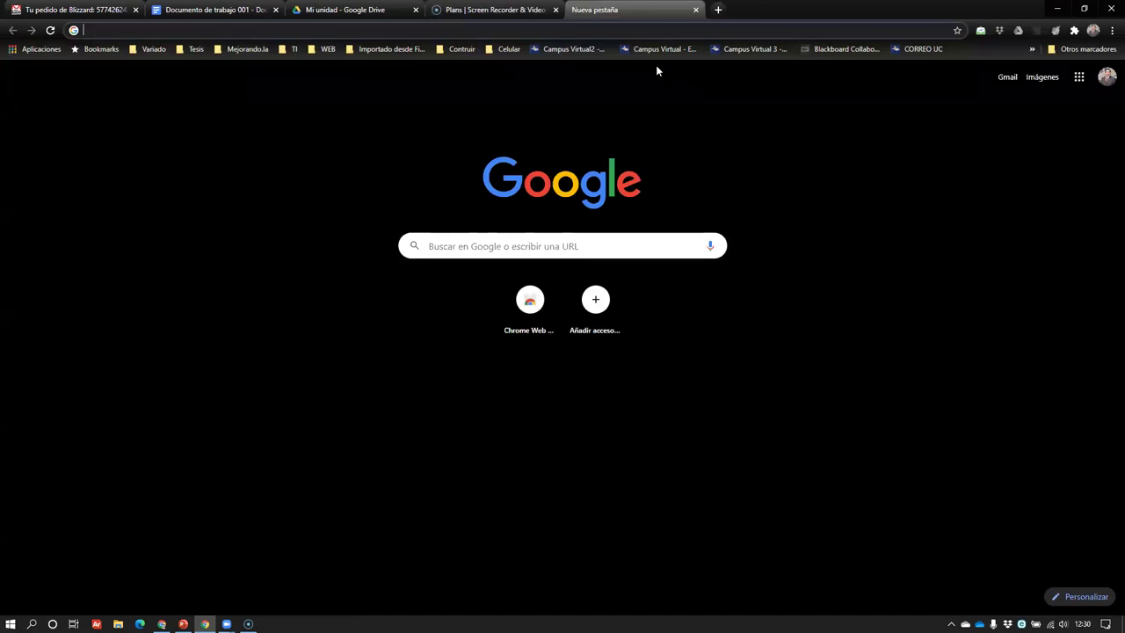
{"action": "left_click", "coordinate": [694, 10]}
{"action": "key", "text": "alt+Tab"}
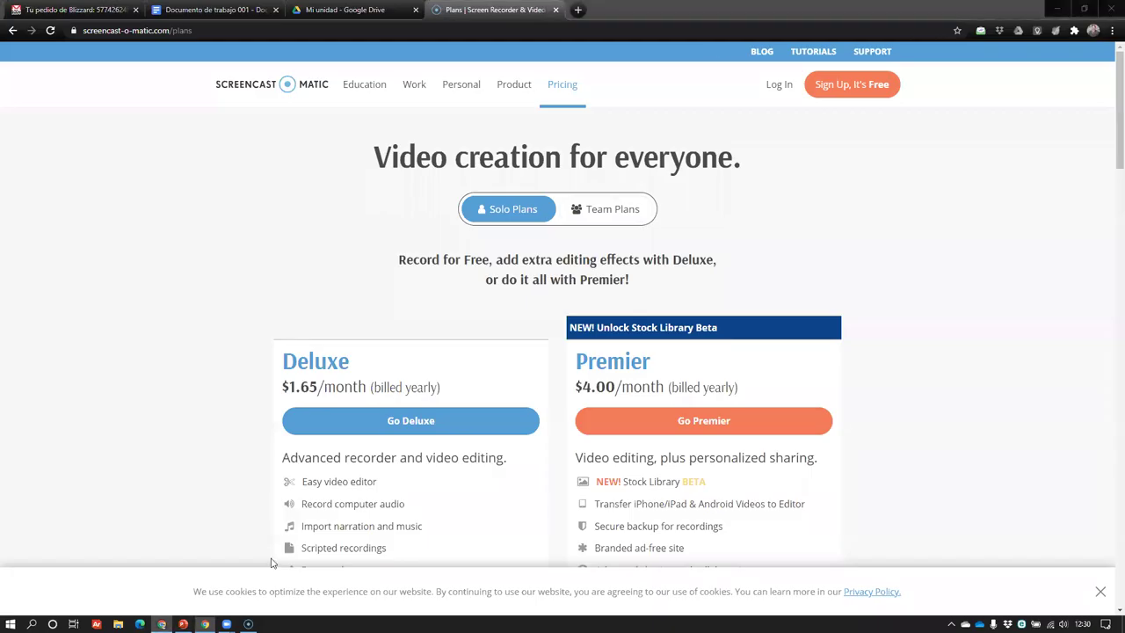
{"action": "left_click", "coordinate": [1007, 10]}
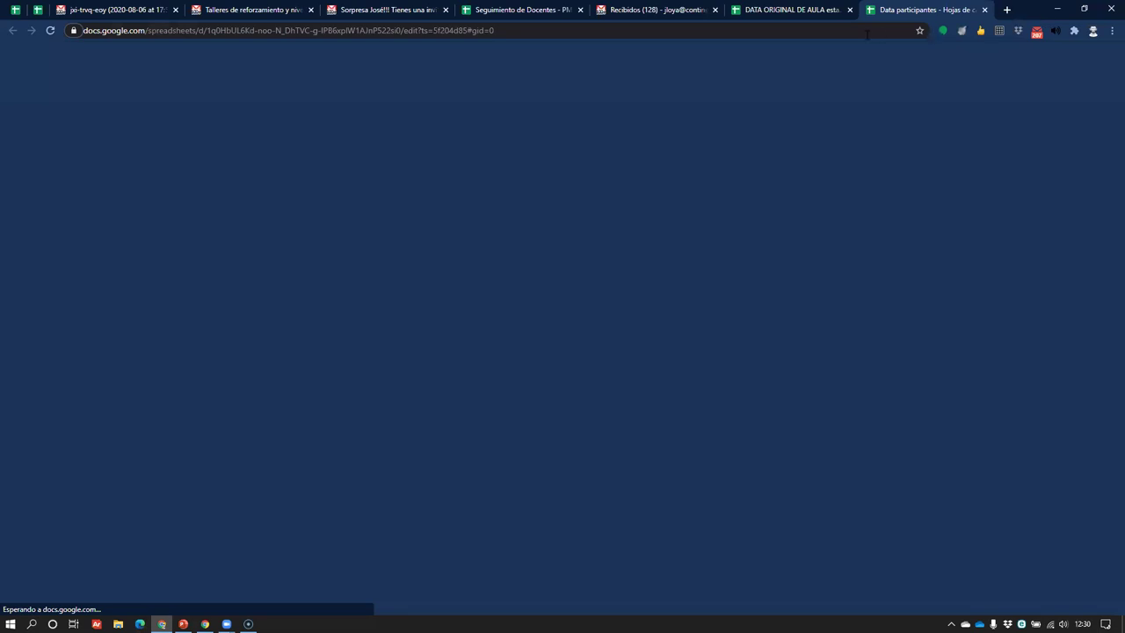
{"action": "type", "text": "mi"}
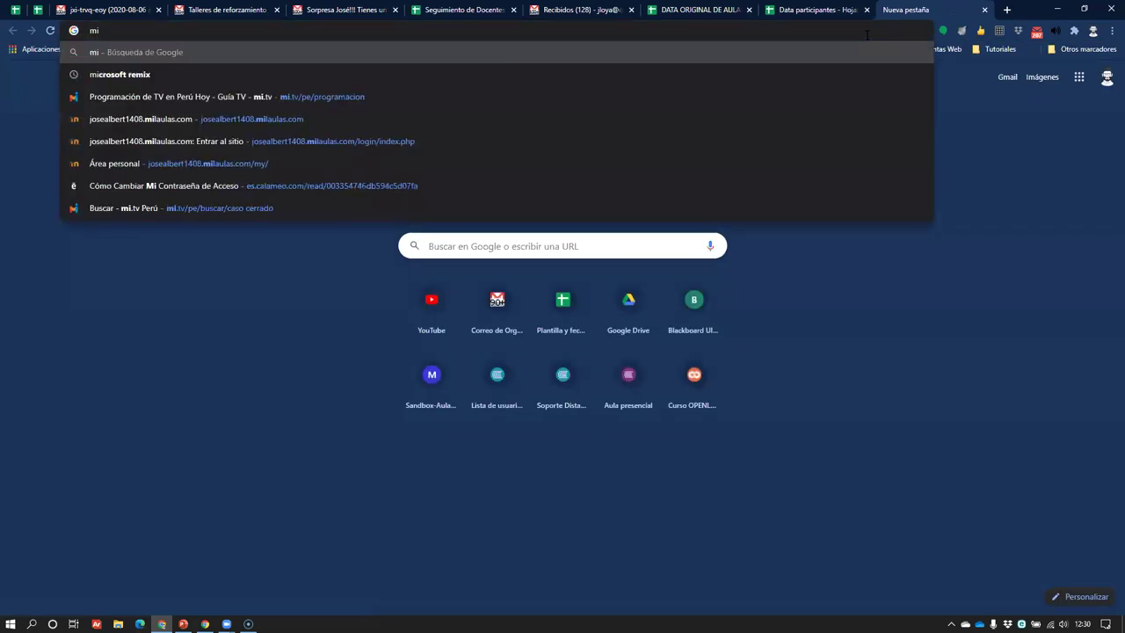
{"action": "key", "text": "Down"}
{"action": "key", "text": "Down"}
{"action": "key", "text": "Down"}
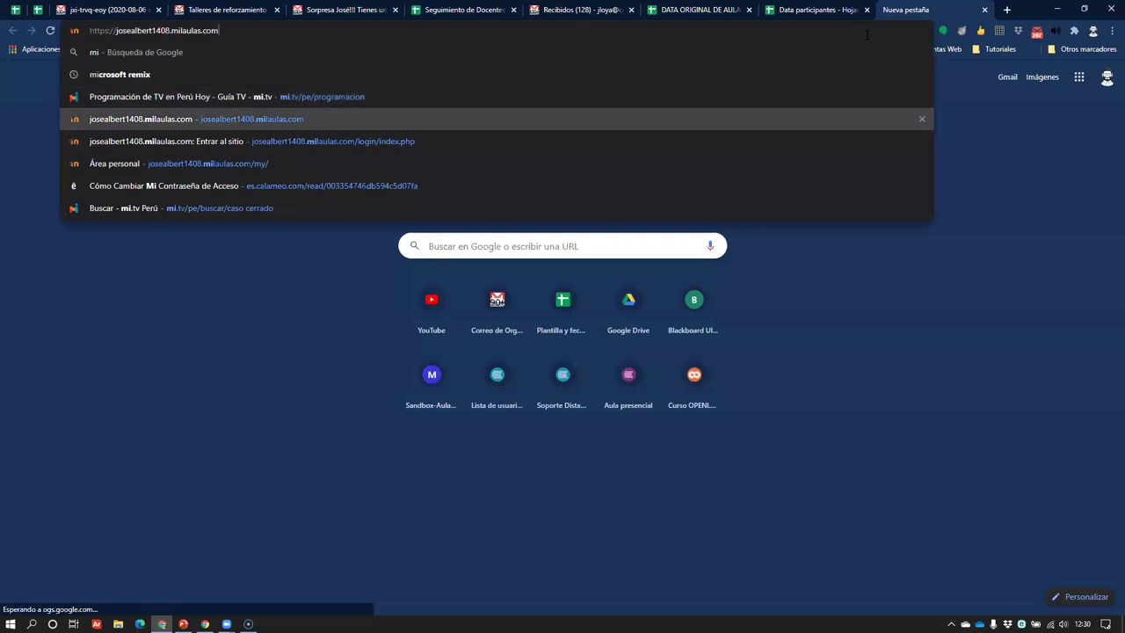
{"action": "key", "text": "Return"}
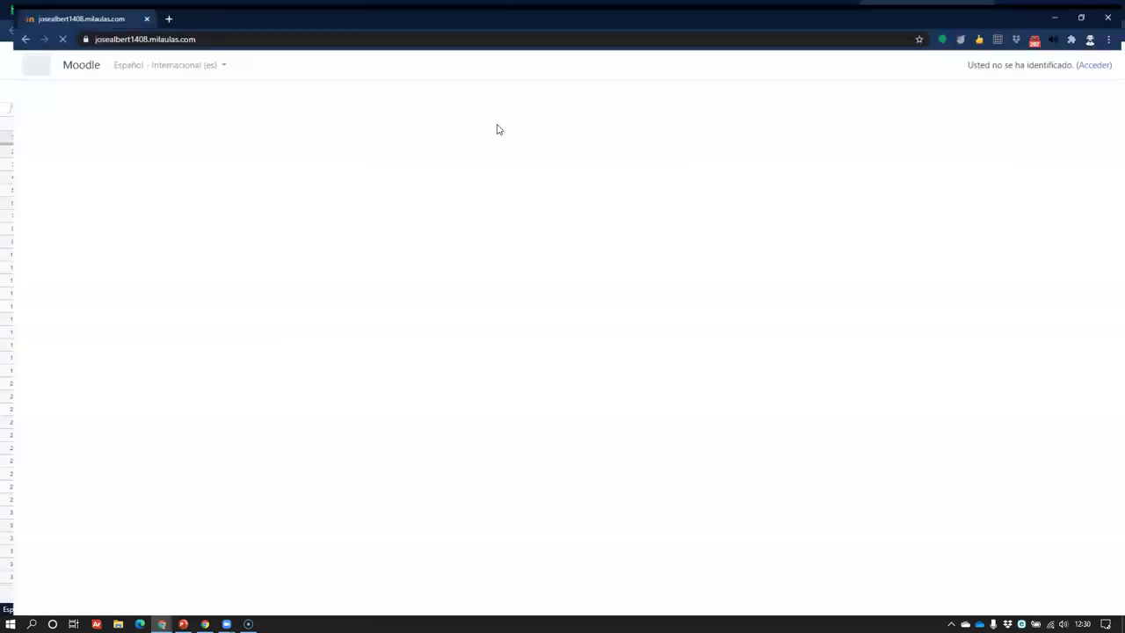
- Sign in to the Moodle site with the admin user, entering the account password
{"action": "left_click", "coordinate": [1087, 56]}
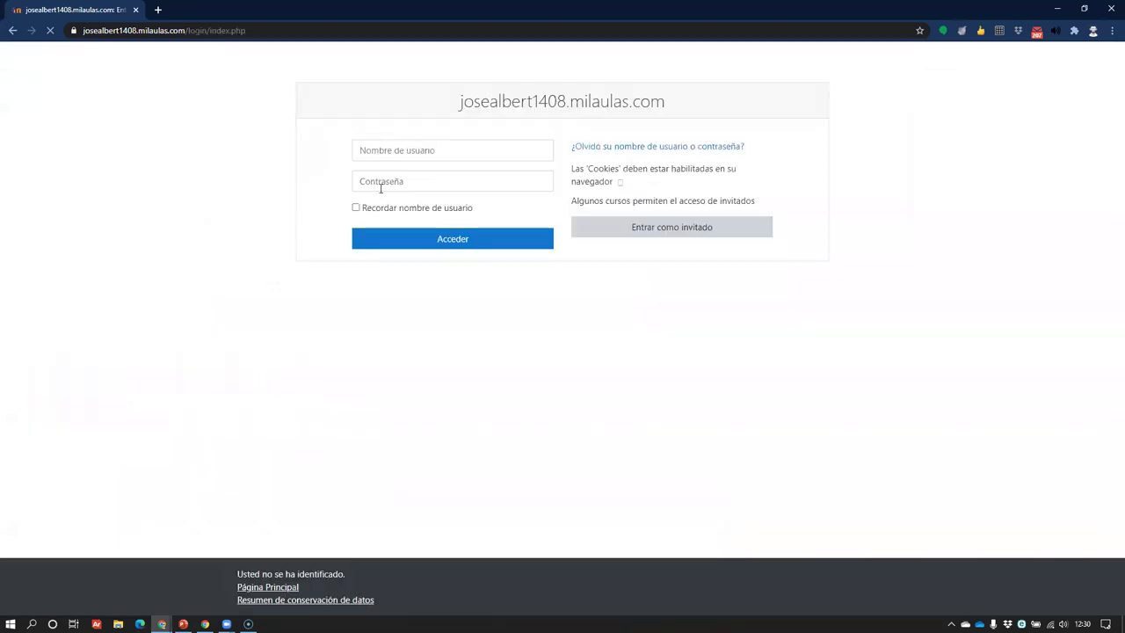
{"action": "key", "text": "Tab"}
{"action": "type", "text": "a"}
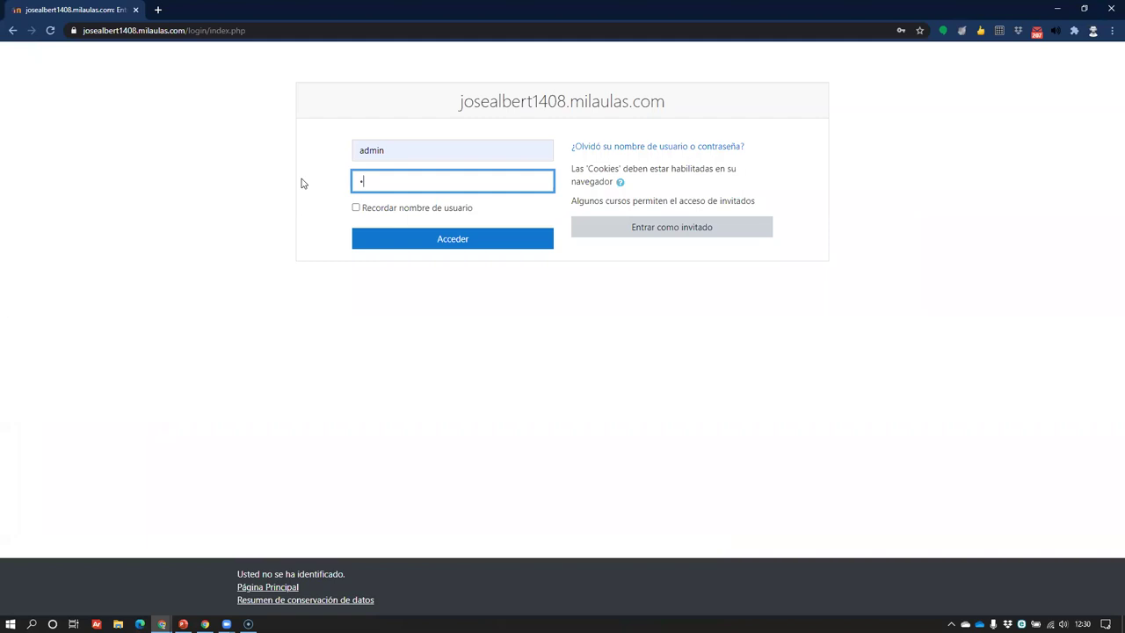
{"action": "type", "text": "•••••••"}
{"action": "key", "text": "Return"}
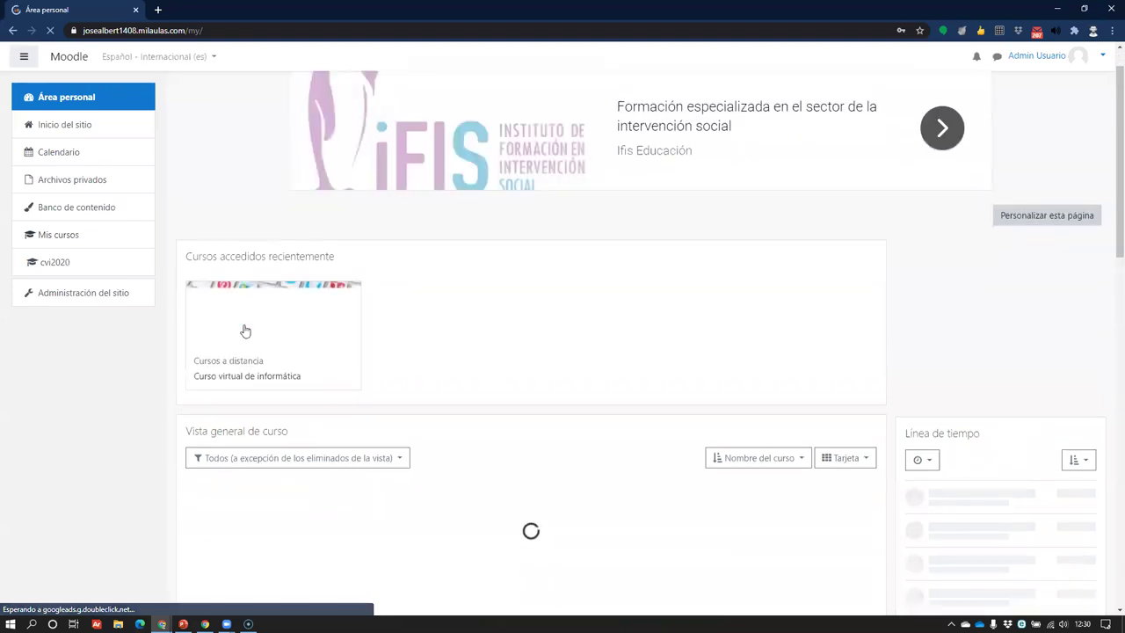
- Open the Curso virtual de informática course and turn on its editing mode
{"action": "left_click", "coordinate": [261, 364]}
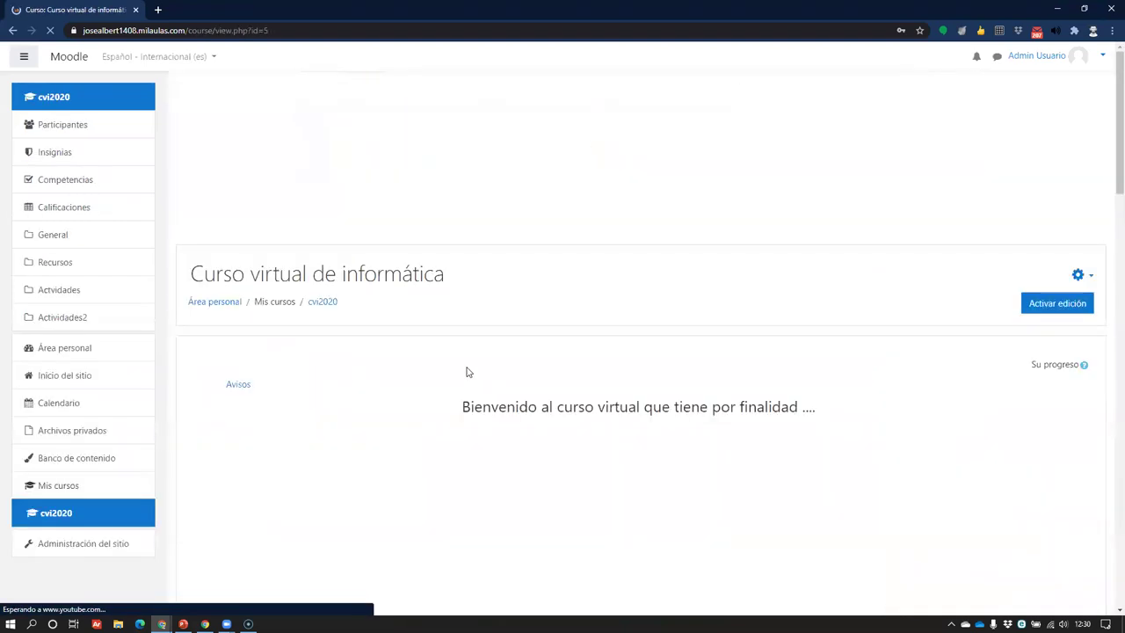
{"action": "scroll", "coordinate": [466, 371], "scroll_direction": "down", "scroll_amount": 10}
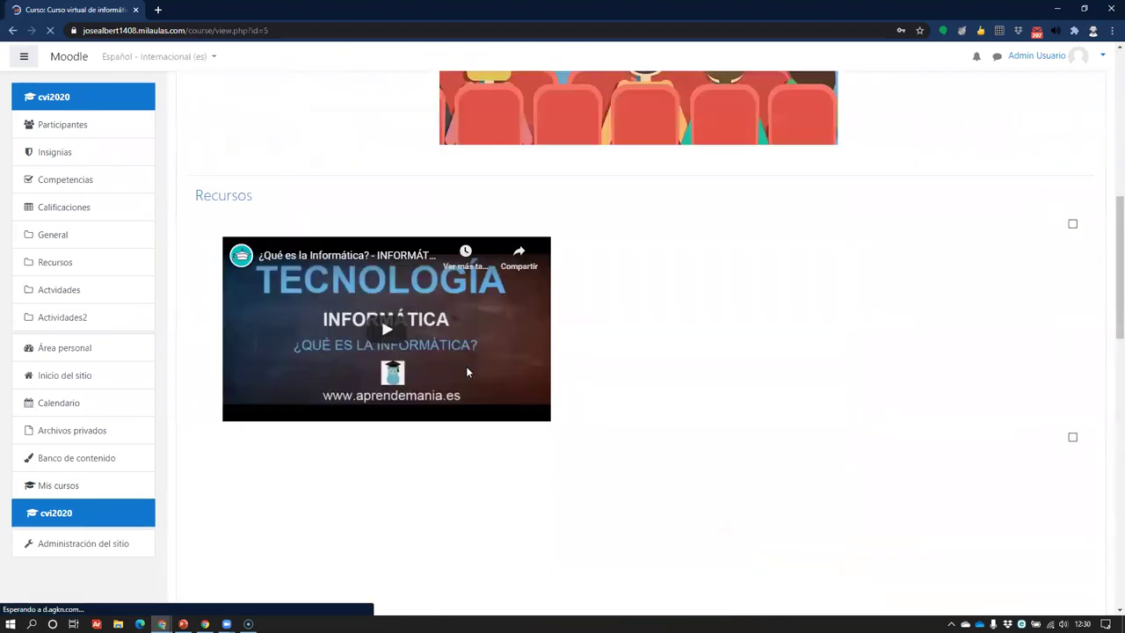
{"action": "scroll", "coordinate": [466, 372], "scroll_direction": "down", "scroll_amount": 5}
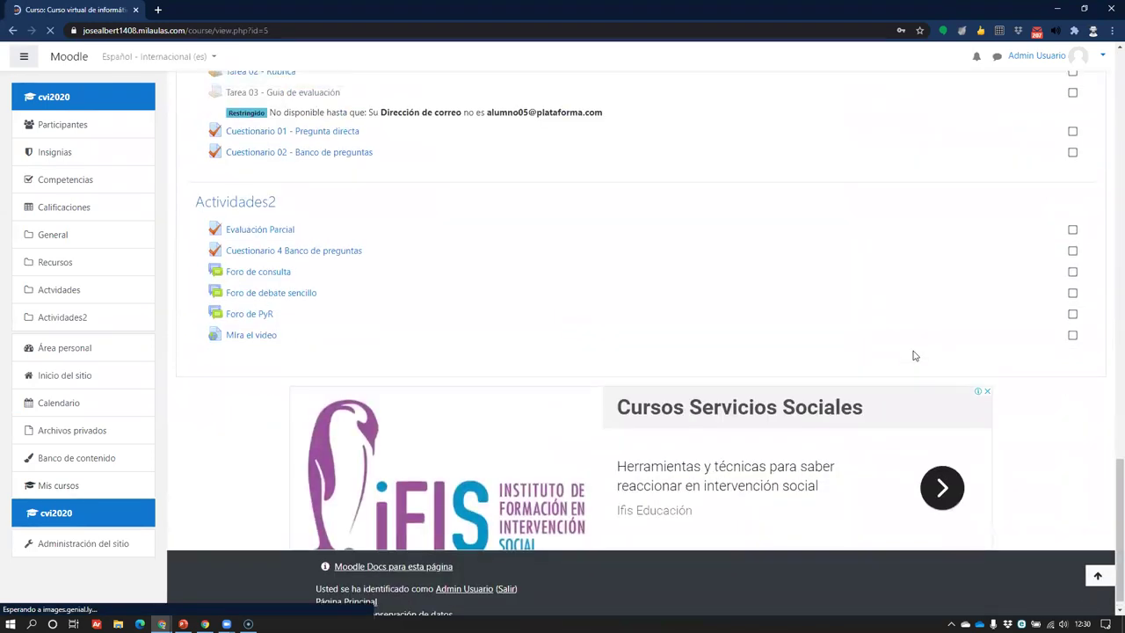
{"action": "scroll", "coordinate": [912, 355], "scroll_direction": "up", "scroll_amount": 3}
{"action": "scroll", "coordinate": [922, 344], "scroll_direction": "up", "scroll_amount": 5}
{"action": "scroll", "coordinate": [923, 341], "scroll_direction": "up", "scroll_amount": 8}
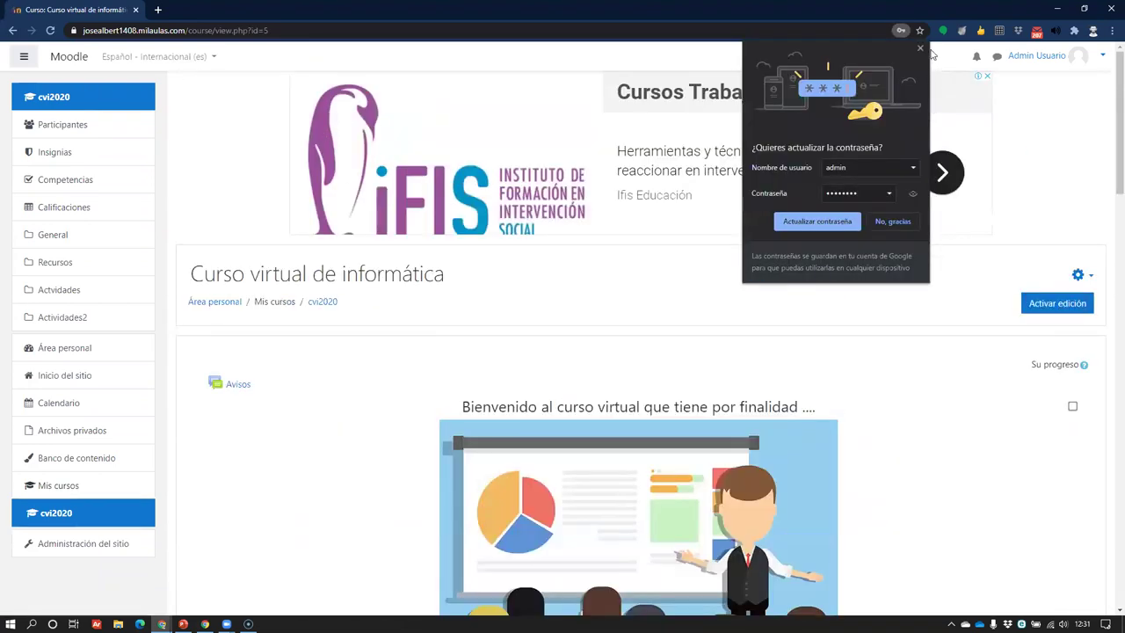
{"action": "left_click", "coordinate": [921, 49]}
{"action": "left_click", "coordinate": [1058, 304]}
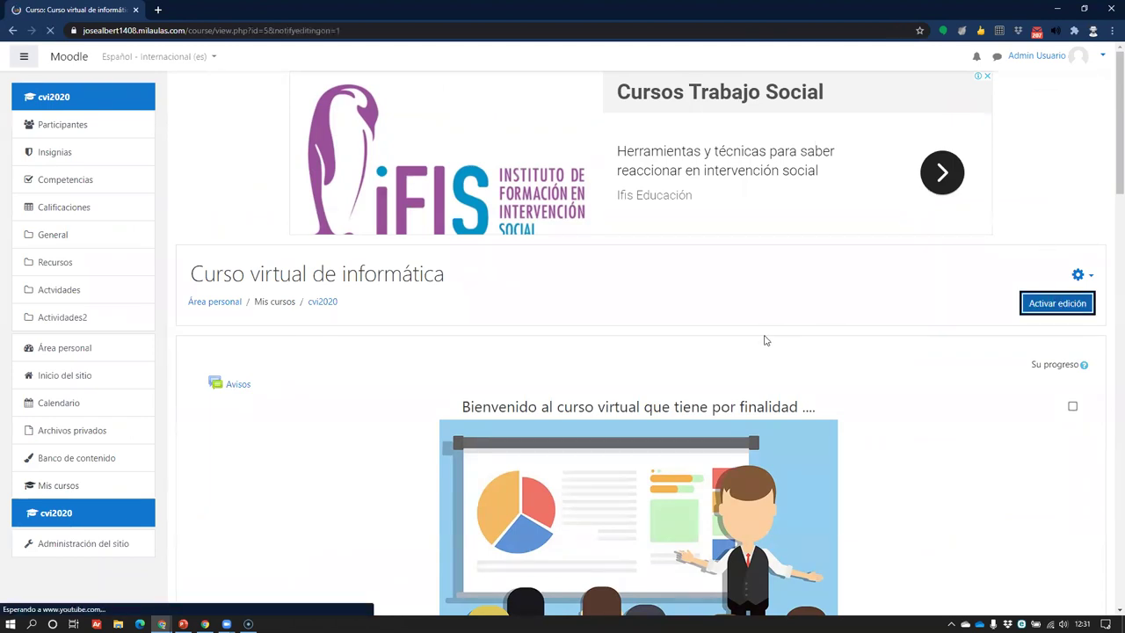
- Start adding a URL resource to the general section of the course, above Recursos
{"action": "scroll", "coordinate": [764, 340], "scroll_direction": "down", "scroll_amount": 7}
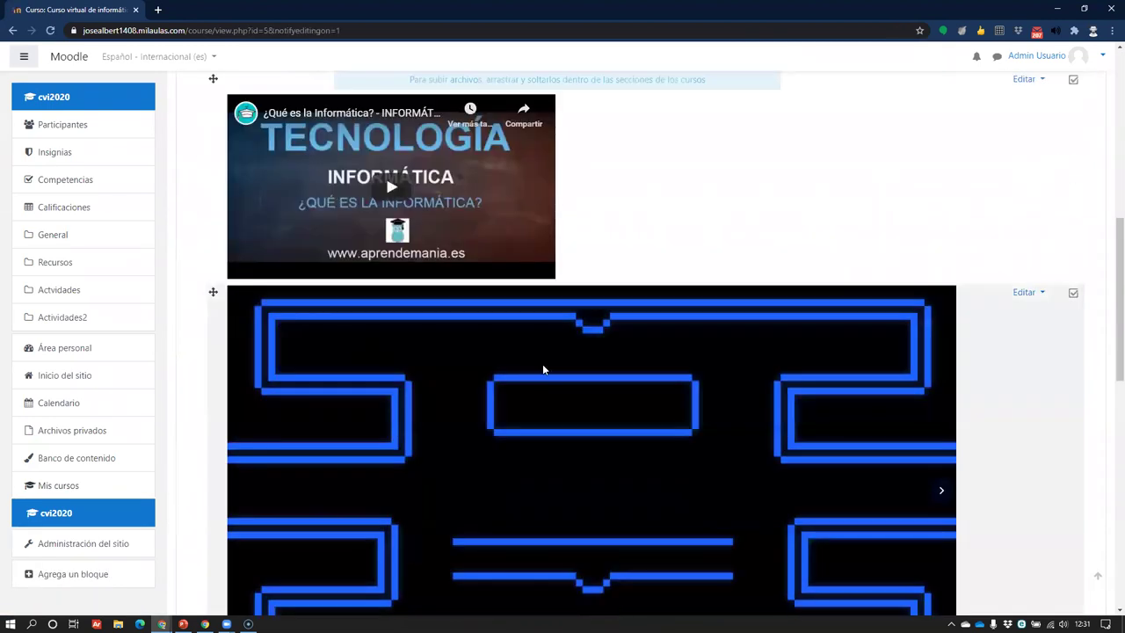
{"action": "scroll", "coordinate": [542, 364], "scroll_direction": "down", "scroll_amount": 3}
{"action": "scroll", "coordinate": [930, 491], "scroll_direction": "up", "scroll_amount": 7}
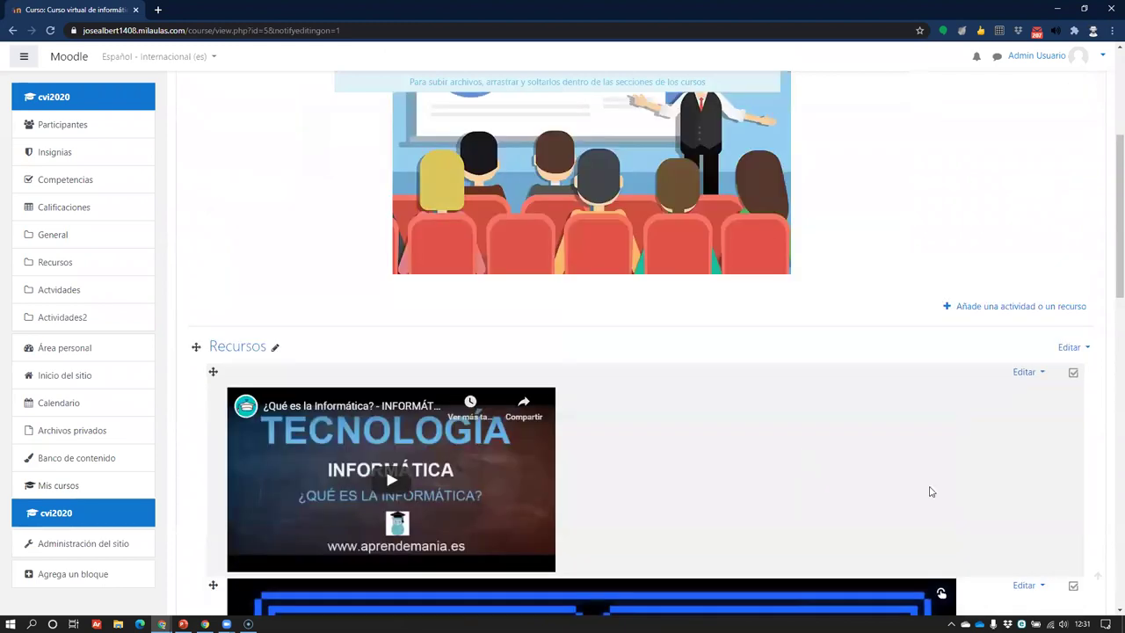
{"action": "scroll", "coordinate": [931, 491], "scroll_direction": "up", "scroll_amount": 2}
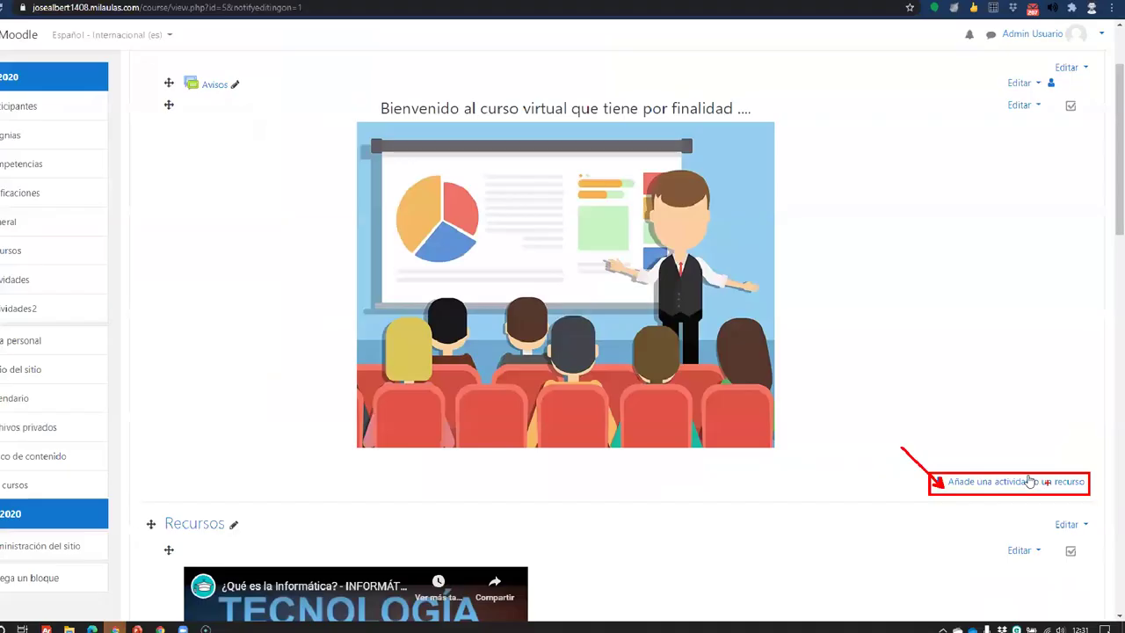
{"action": "left_click", "coordinate": [958, 483]}
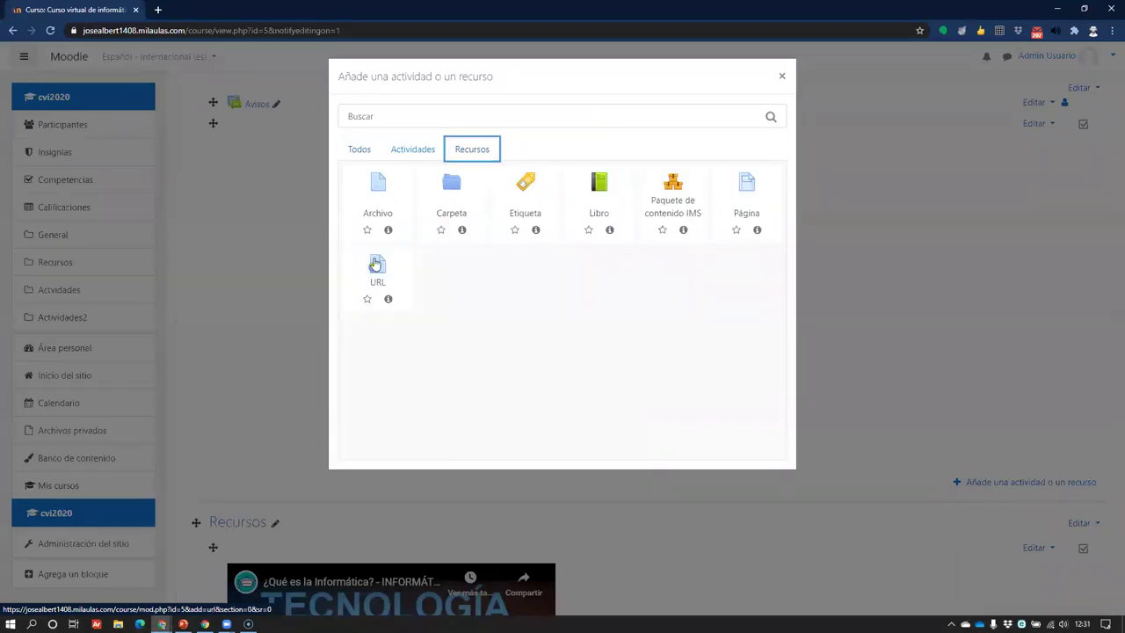
{"action": "left_click", "coordinate": [387, 270]}
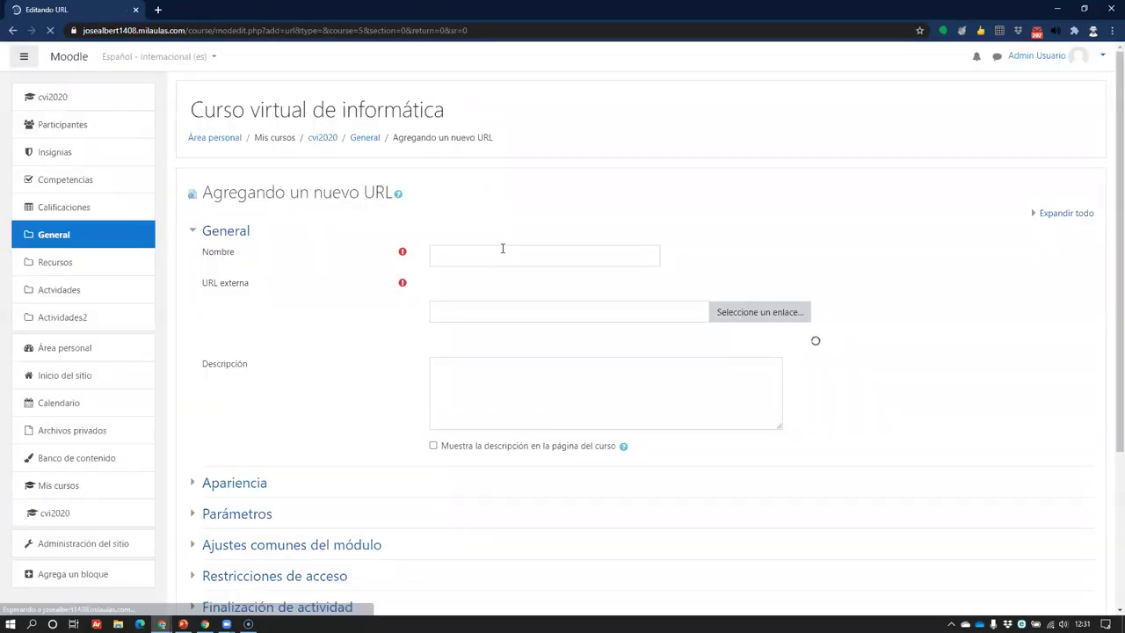
- Name the new URL resource "Video presentación"
{"action": "left_click", "coordinate": [503, 248]}
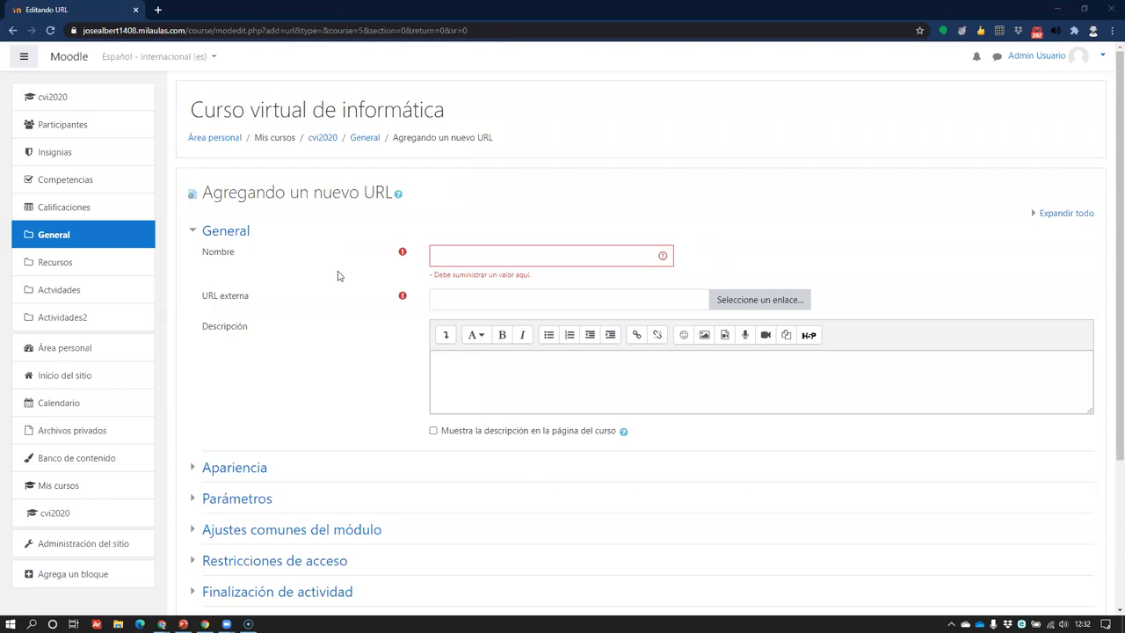
{"action": "left_click_drag", "start_coordinate": [212, 192], "coordinate": [389, 192]}
{"action": "left_click", "coordinate": [469, 249]}
{"action": "type", "text": "Video presentación"}
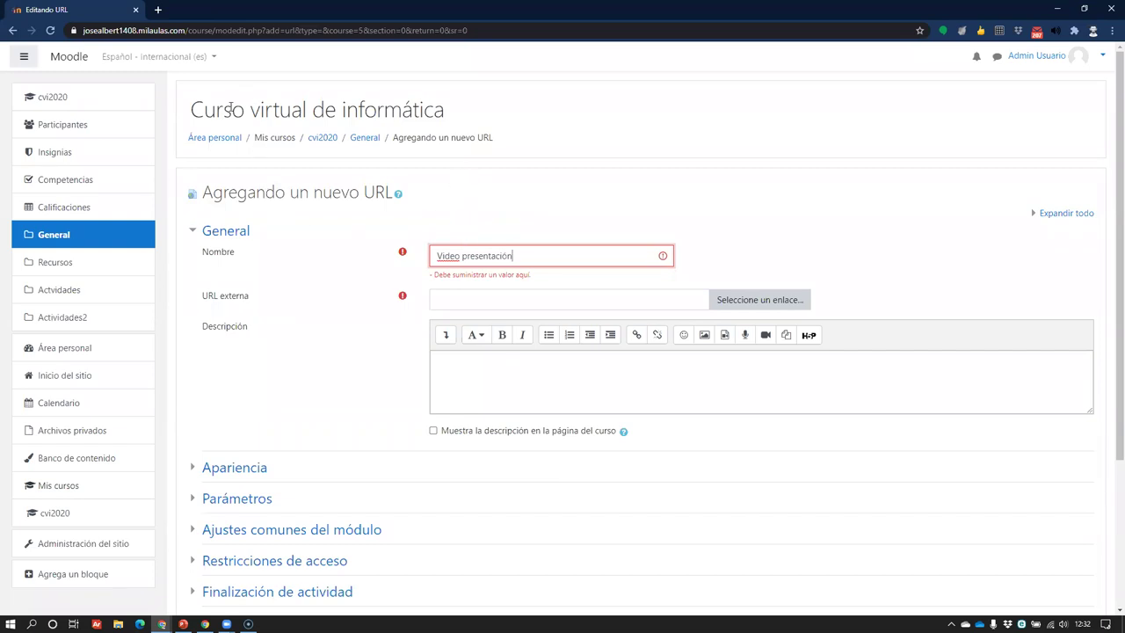
- Open YouTube in a new tab and go to the channel's uploaded videos in YouTube Studio
{"action": "left_click", "coordinate": [158, 10]}
{"action": "left_click", "coordinate": [311, 32]}
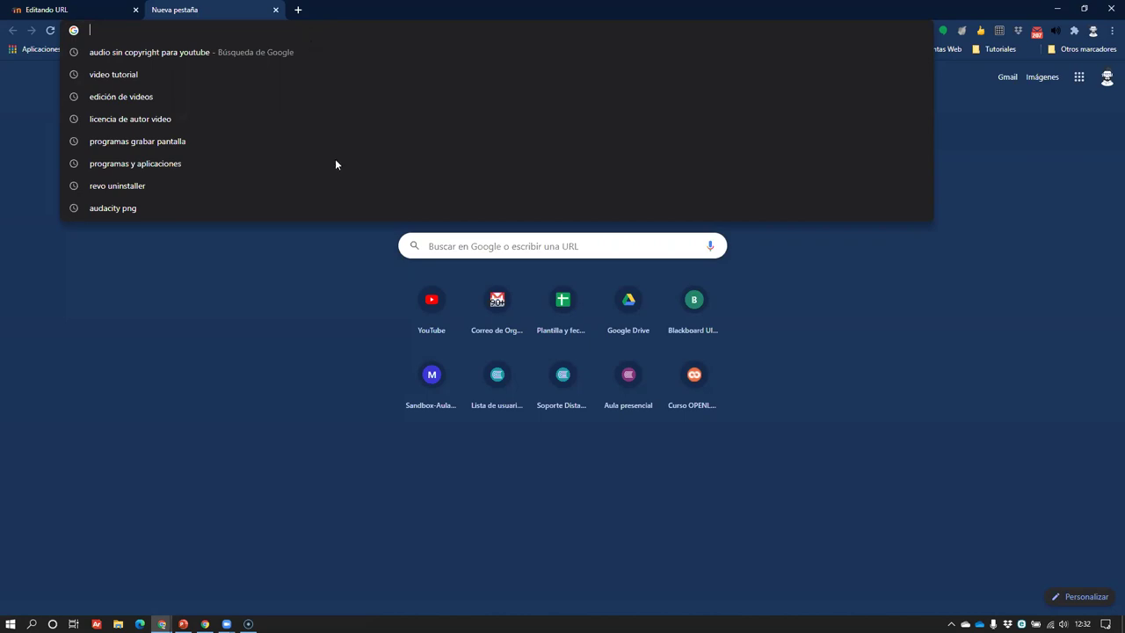
{"action": "left_click", "coordinate": [420, 314]}
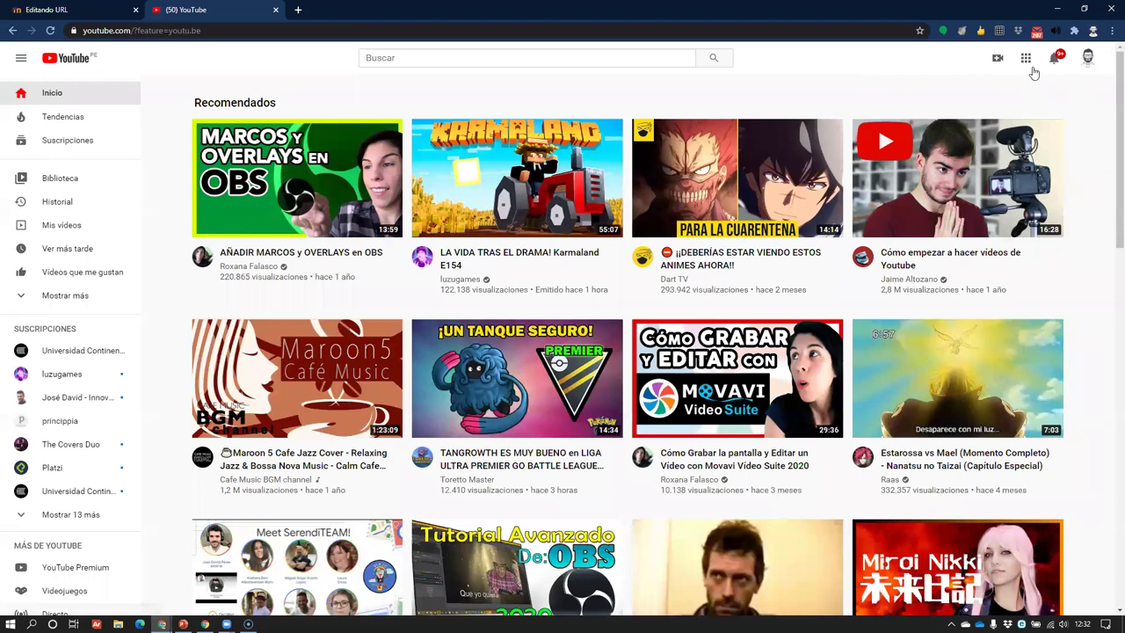
{"action": "left_click", "coordinate": [981, 148]}
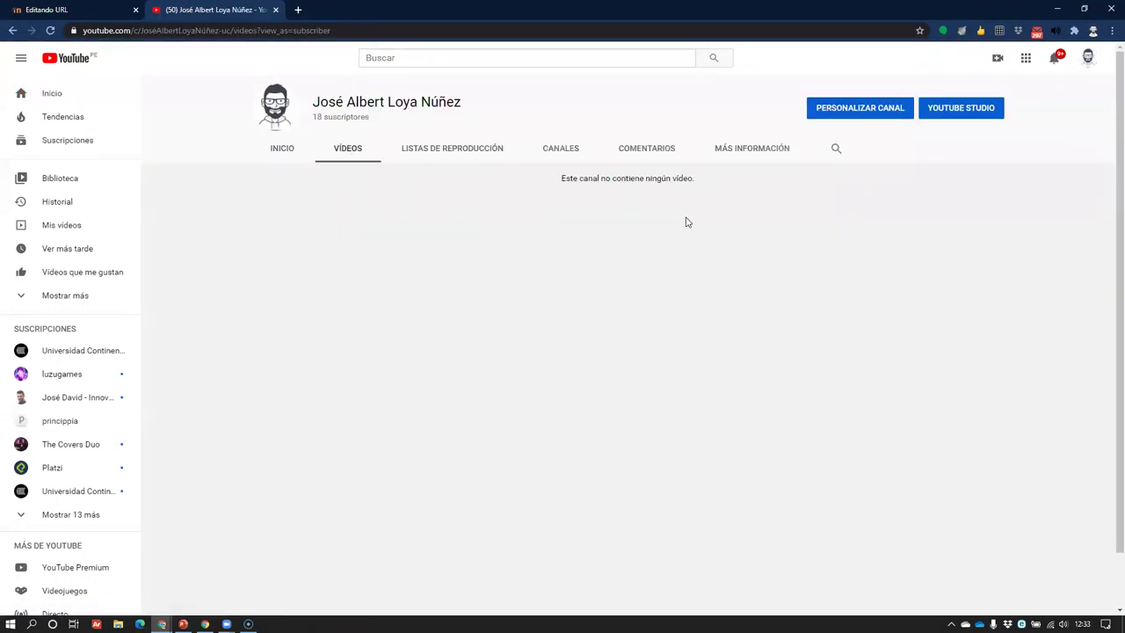
{"action": "left_click", "coordinate": [1087, 60]}
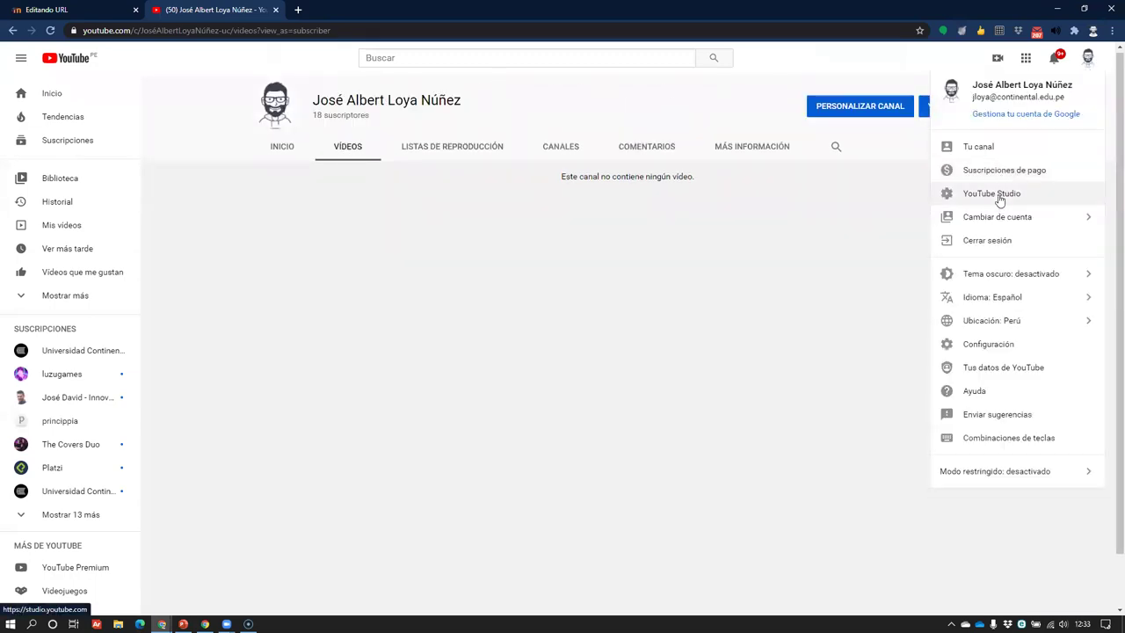
{"action": "left_click", "coordinate": [1007, 195]}
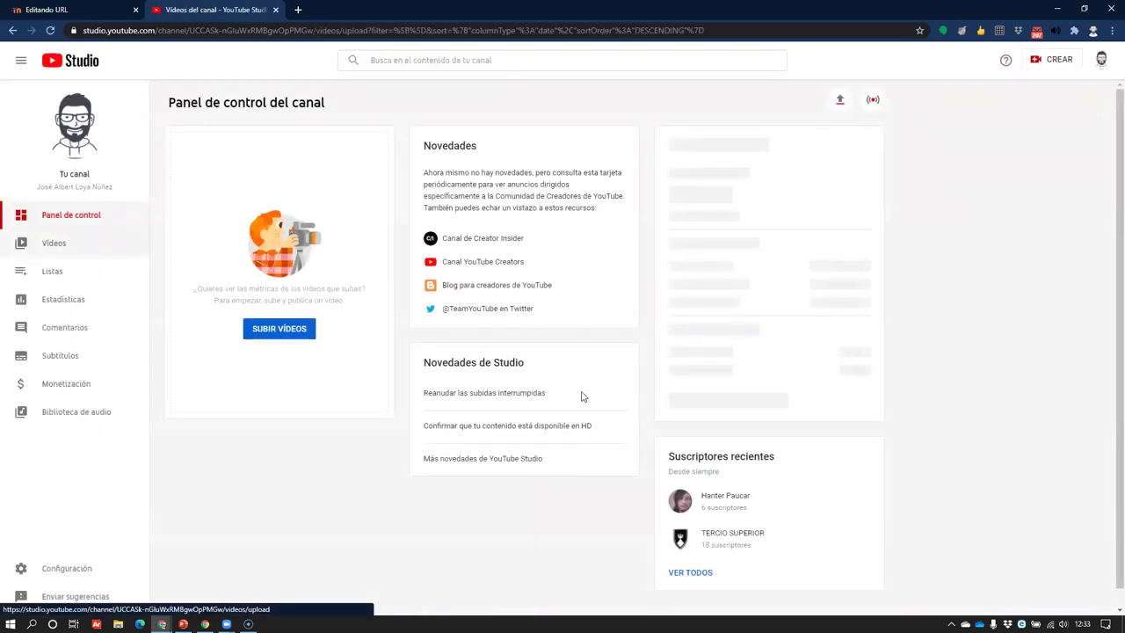
- Find the hidden (Oculto) video "My Video 01" in the channel's uploads and copy its sharing link
{"action": "scroll", "coordinate": [403, 388], "scroll_direction": "down", "scroll_amount": 2}
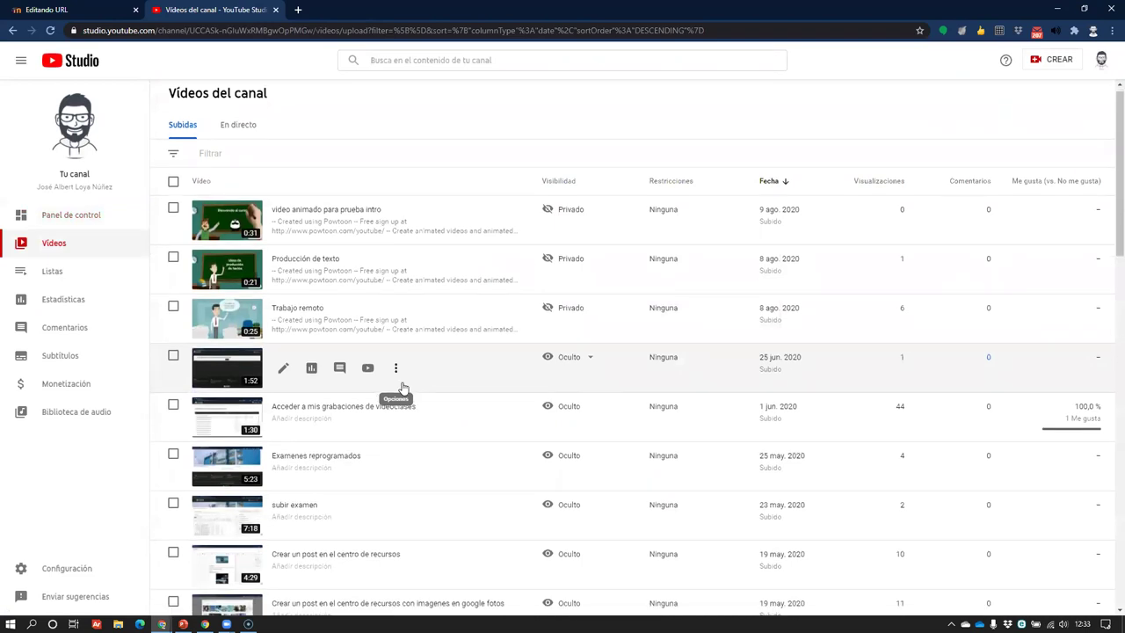
{"action": "scroll", "coordinate": [403, 387], "scroll_direction": "down", "scroll_amount": 2}
{"action": "scroll", "coordinate": [402, 388], "scroll_direction": "up", "scroll_amount": 3}
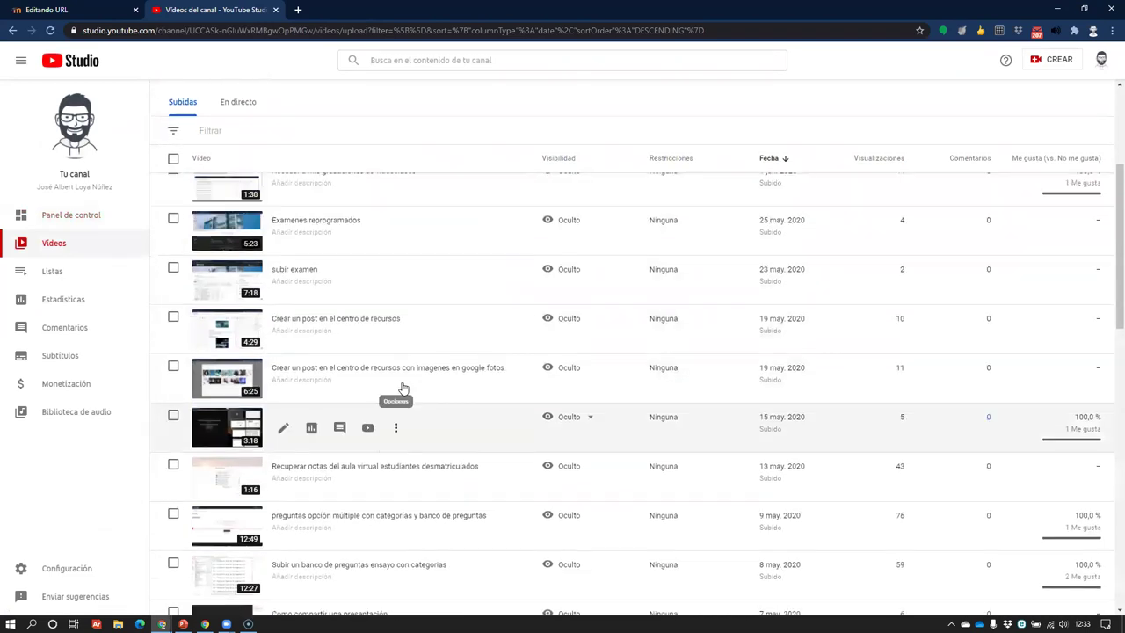
{"action": "scroll", "coordinate": [403, 387], "scroll_direction": "down", "scroll_amount": 9}
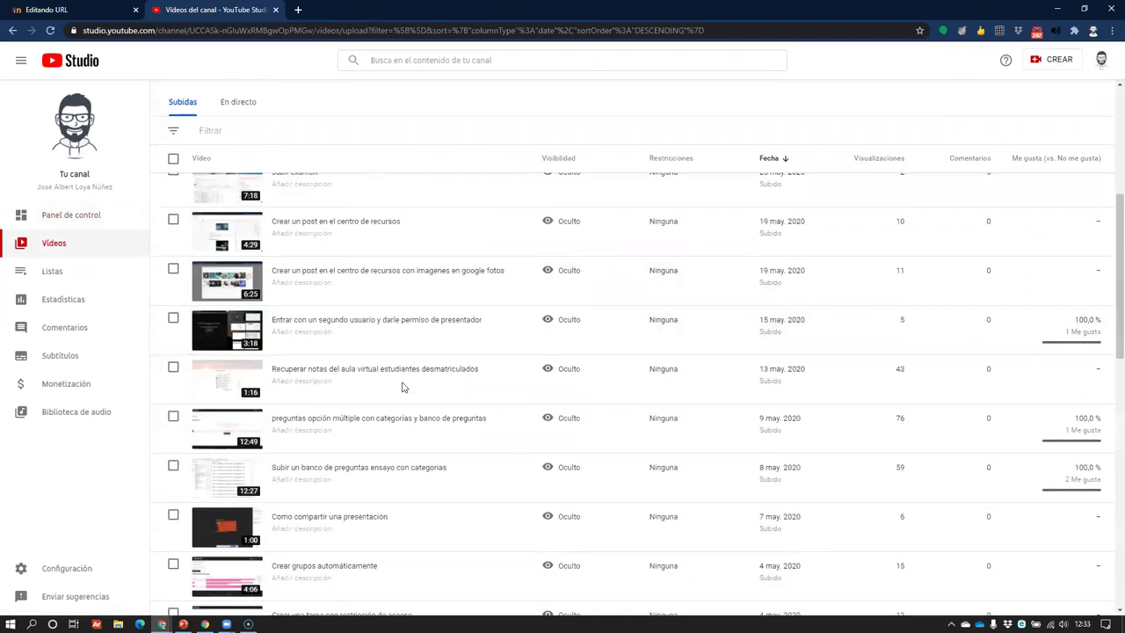
{"action": "scroll", "coordinate": [360, 380], "scroll_direction": "down", "scroll_amount": 2}
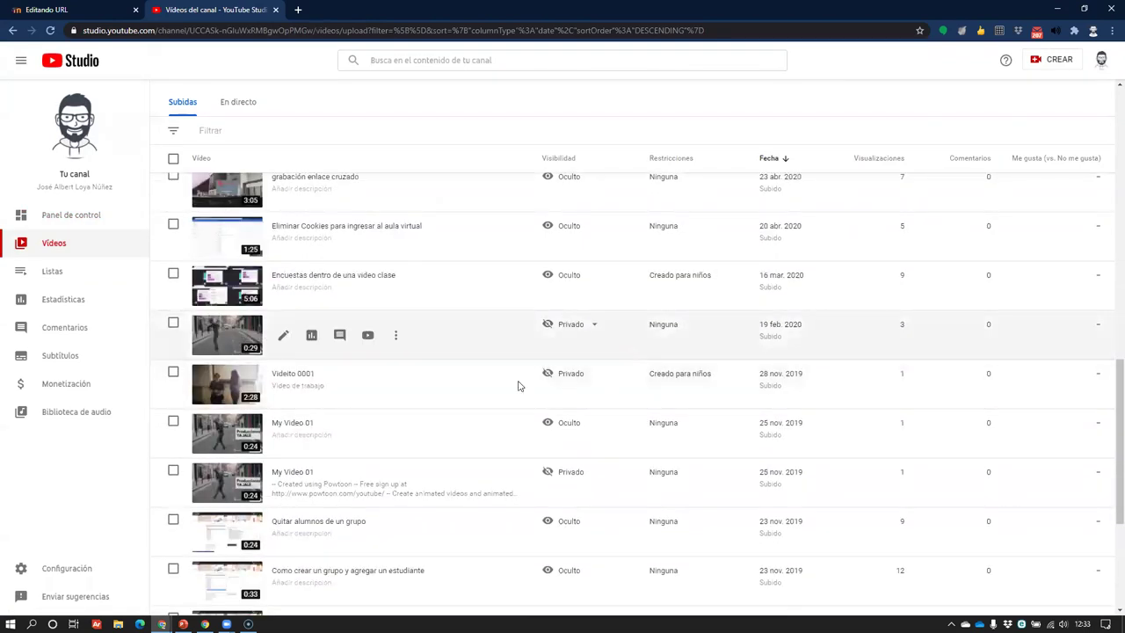
{"action": "mouse_move", "coordinate": [580, 329]}
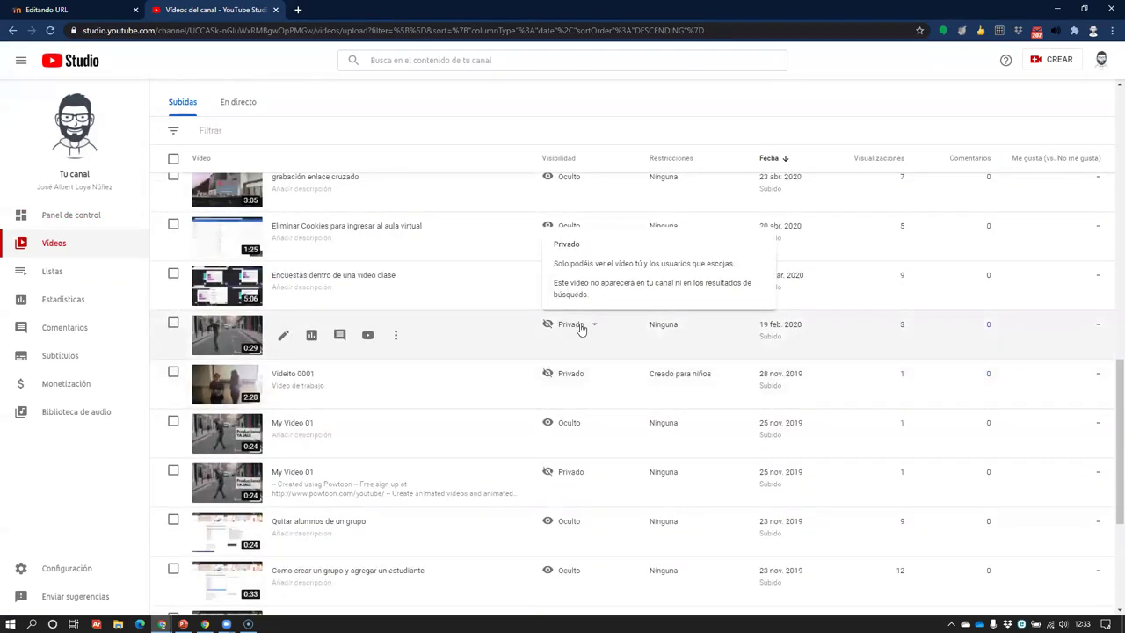
{"action": "left_click", "coordinate": [393, 434]}
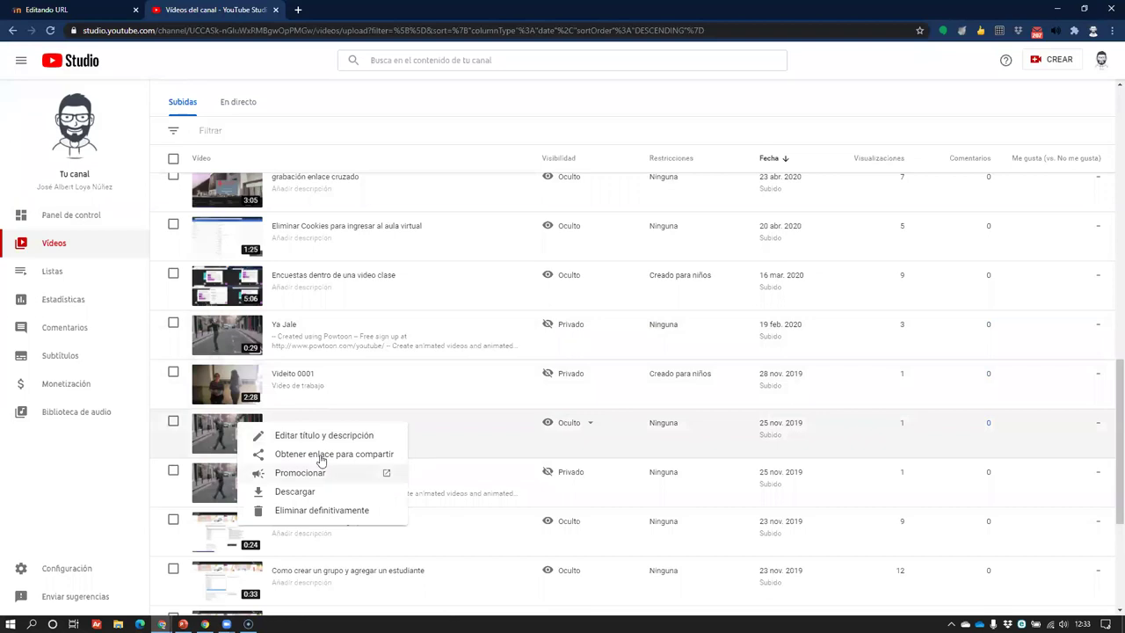
{"action": "left_click", "coordinate": [335, 454]}
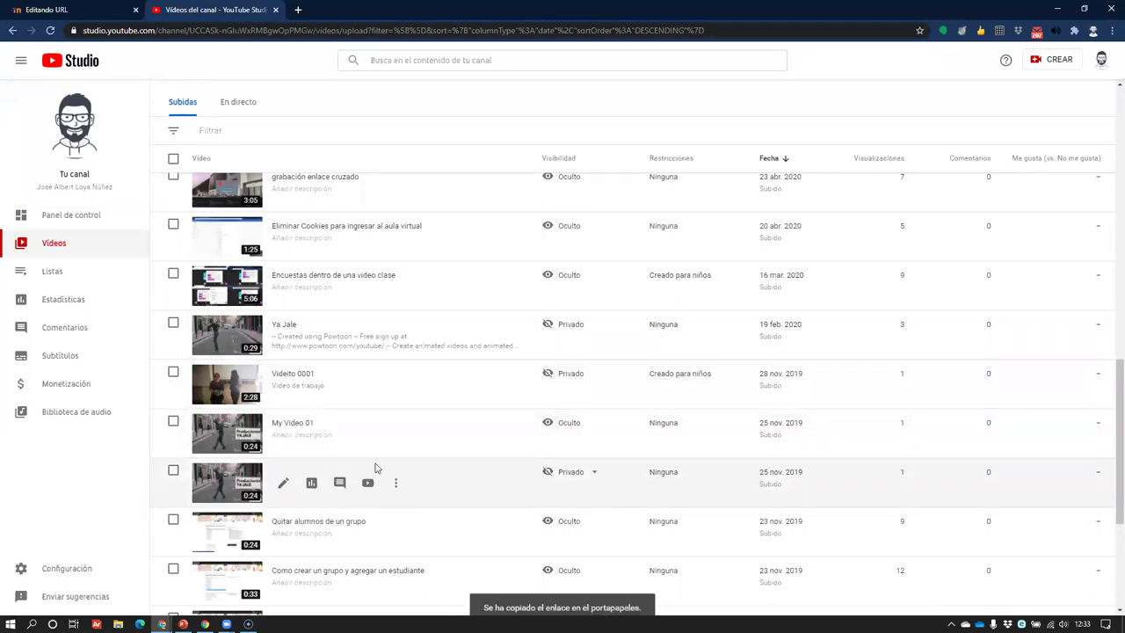
{"action": "left_click", "coordinate": [90, 17]}
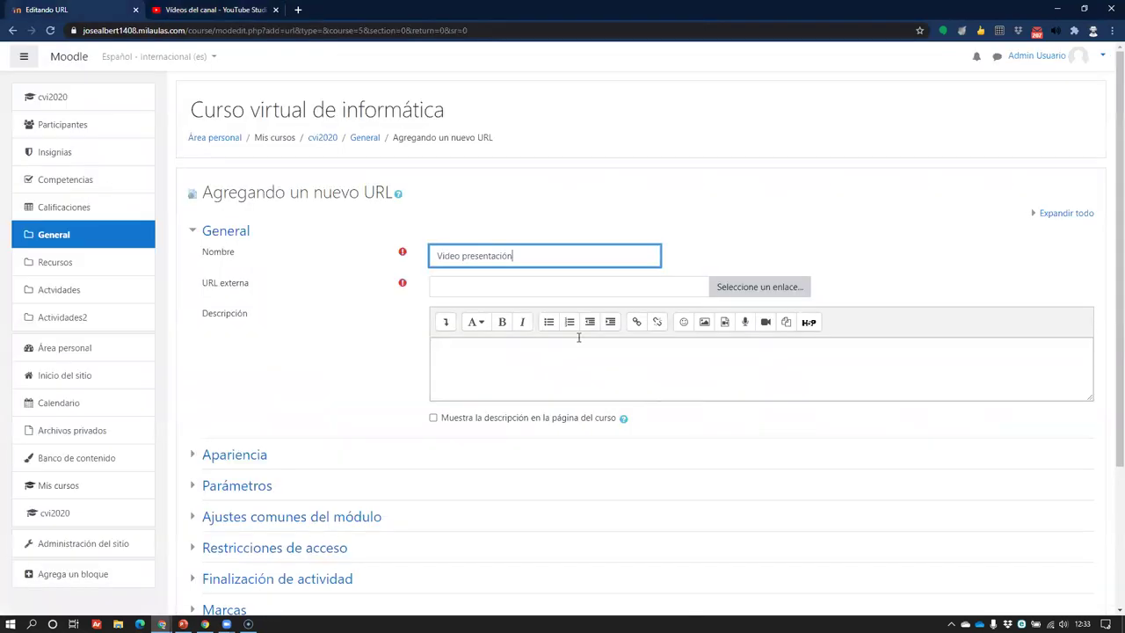
{"action": "left_click", "coordinate": [558, 279]}
{"action": "type", "text": "https://youtu.be/-Nvz-Lu7mk4"}
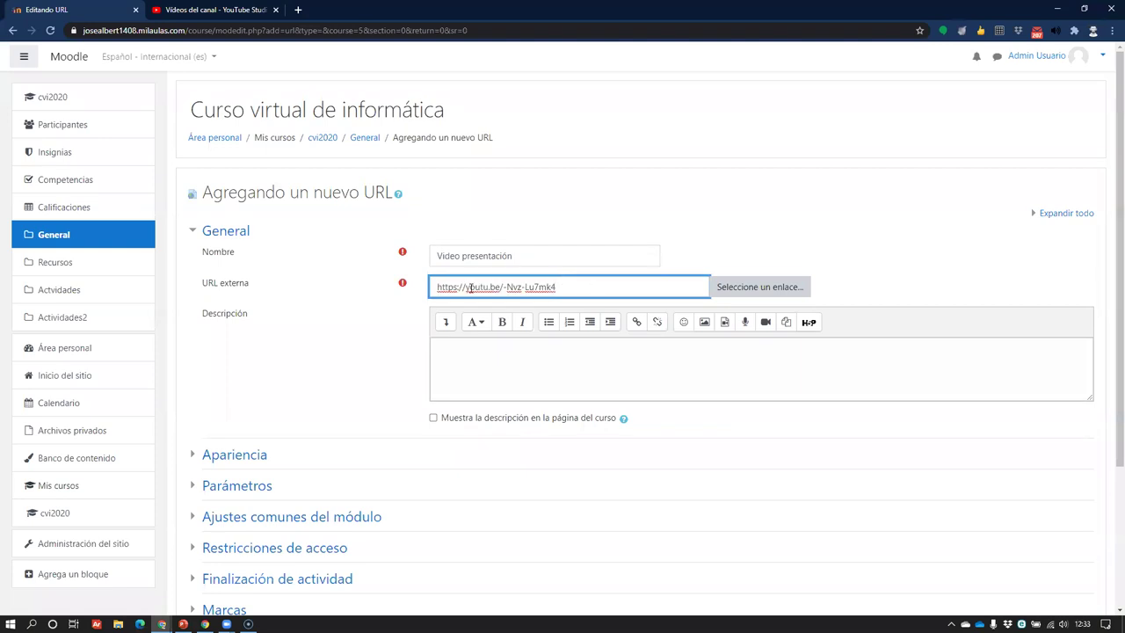
{"action": "left_click_drag", "start_coordinate": [592, 289], "coordinate": [393, 292]}
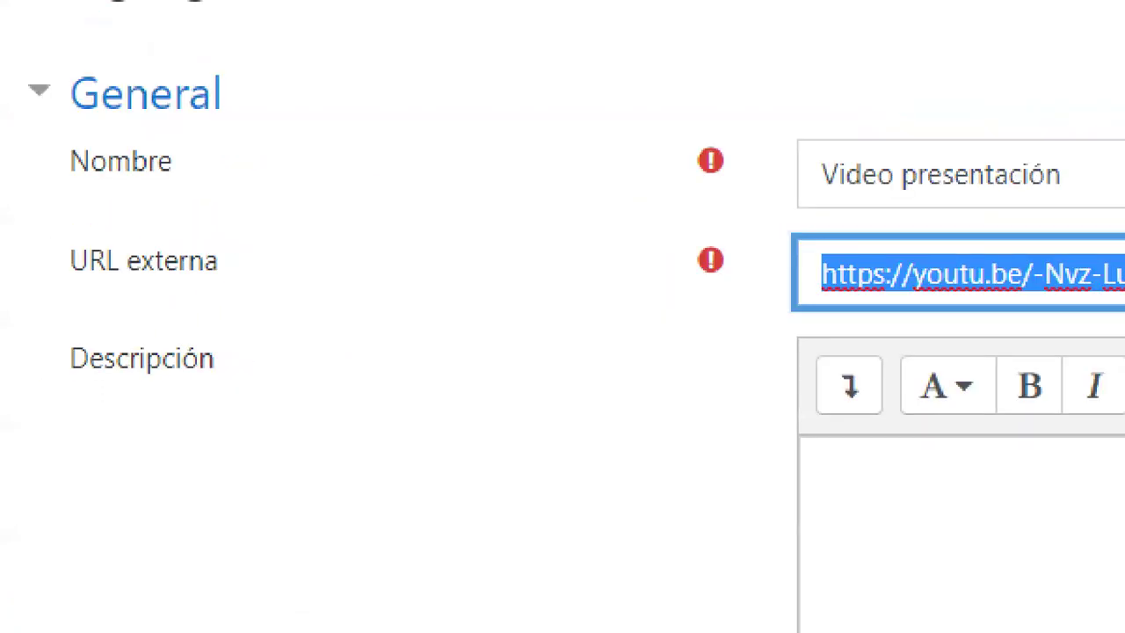
{"action": "mouse_move", "coordinate": [538, 249]}
{"action": "left_mouse_down"}
{"action": "mouse_move", "coordinate": [760, 297]}
{"action": "mouse_move", "coordinate": [865, 297]}
{"action": "mouse_move", "coordinate": [850, 264]}
{"action": "mouse_move", "coordinate": [956, 158]}
{"action": "left_mouse_up"}
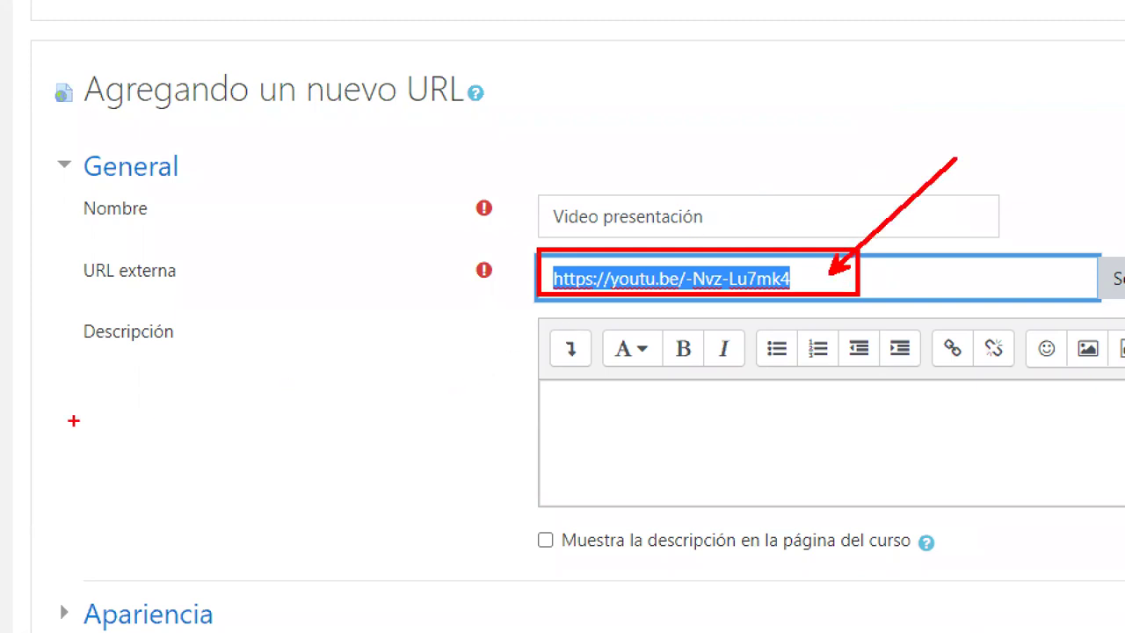
{"action": "key", "text": "b"}
{"action": "key", "text": "t"}
{"action": "type", "text": "h"}
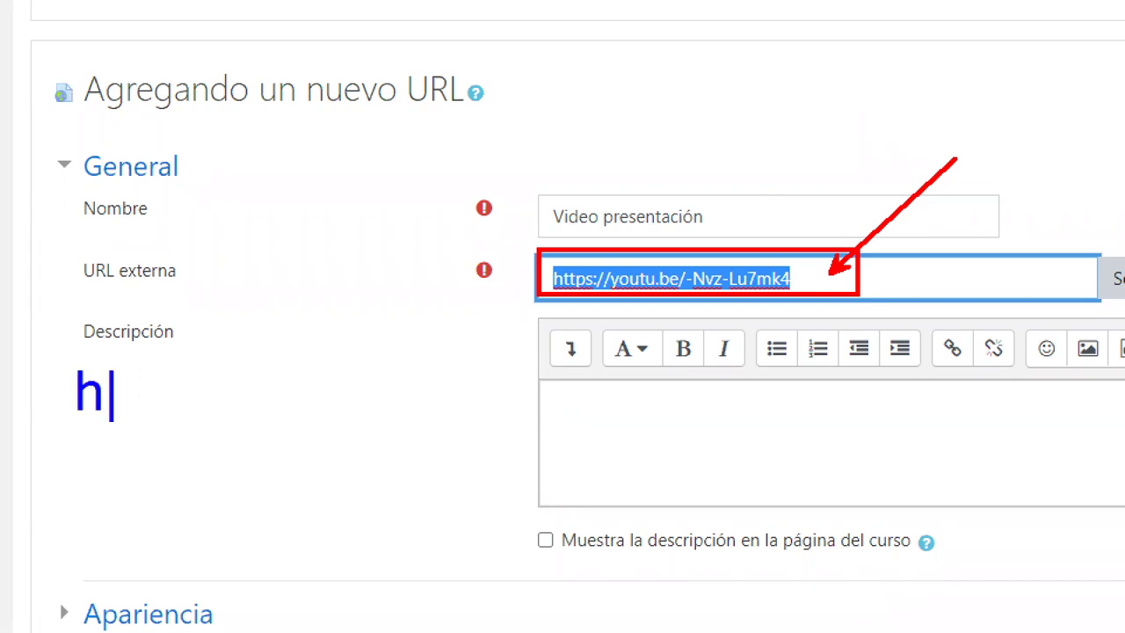
{"action": "type", "text": "tt"}
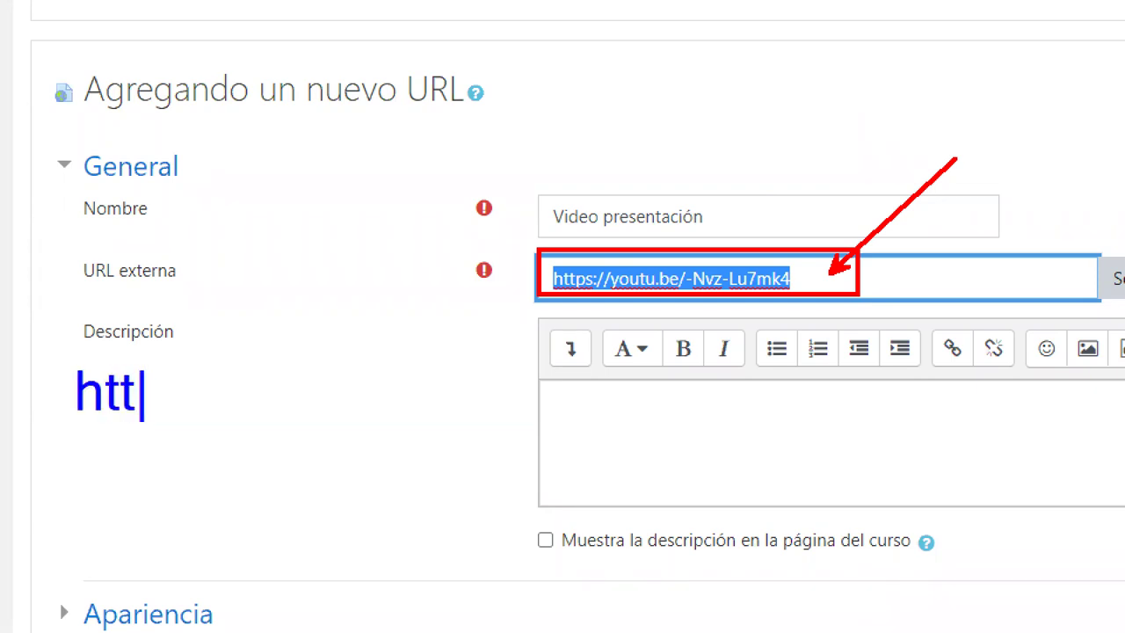
{"action": "type", "text": "ps"}
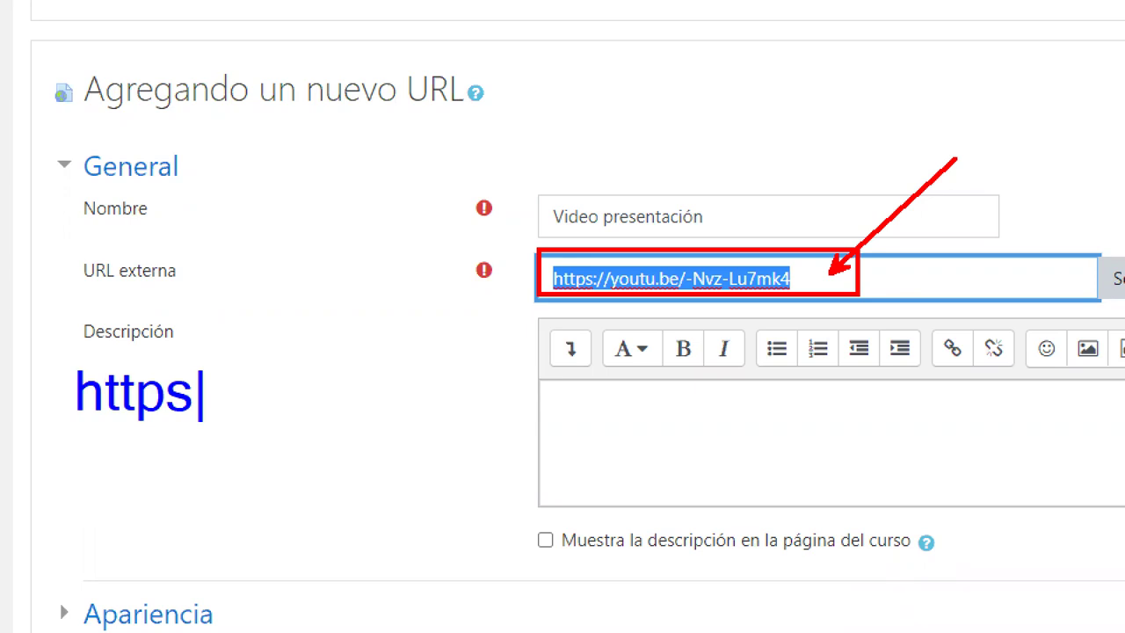
{"action": "type", "text": "://"}
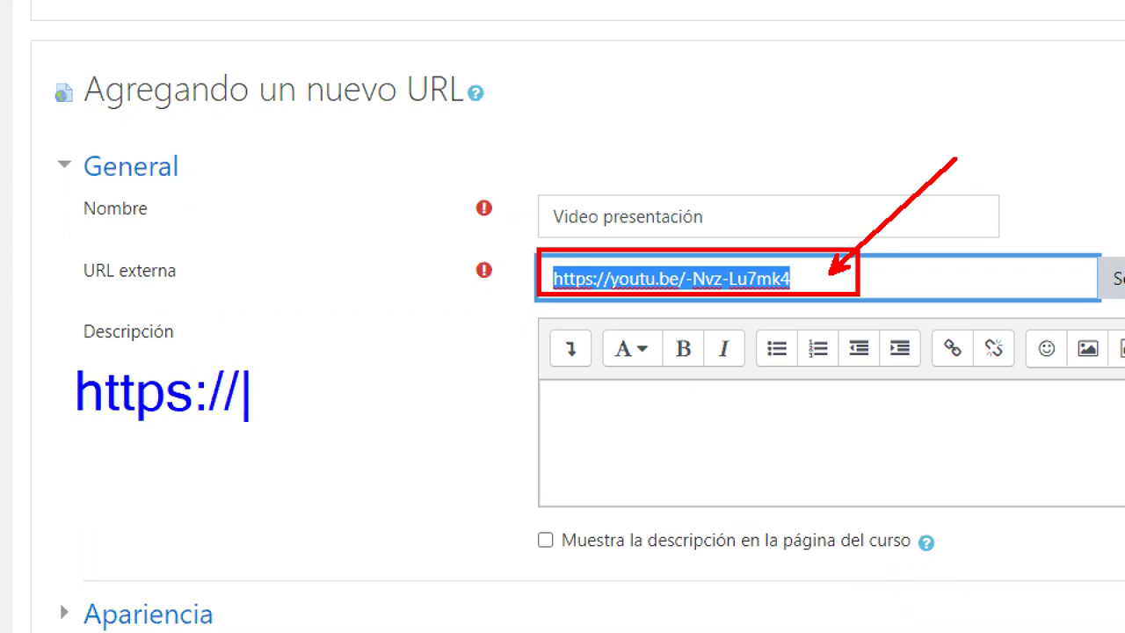
{"action": "key", "text": "Return"}
{"action": "type", "text": "http"}
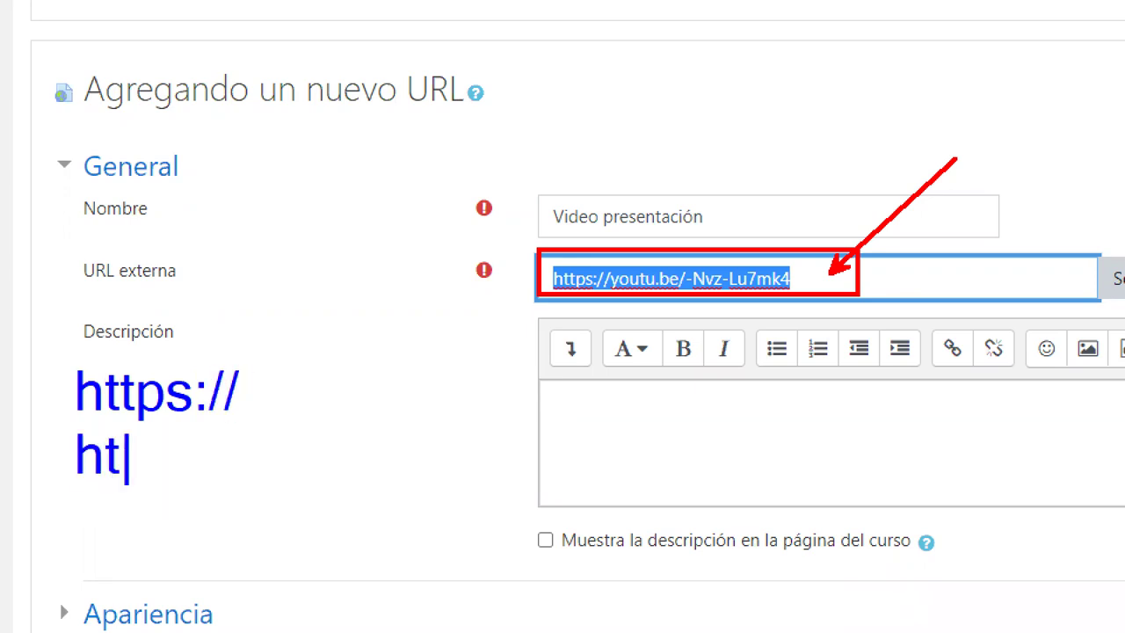
{"action": "type", "text": "://"}
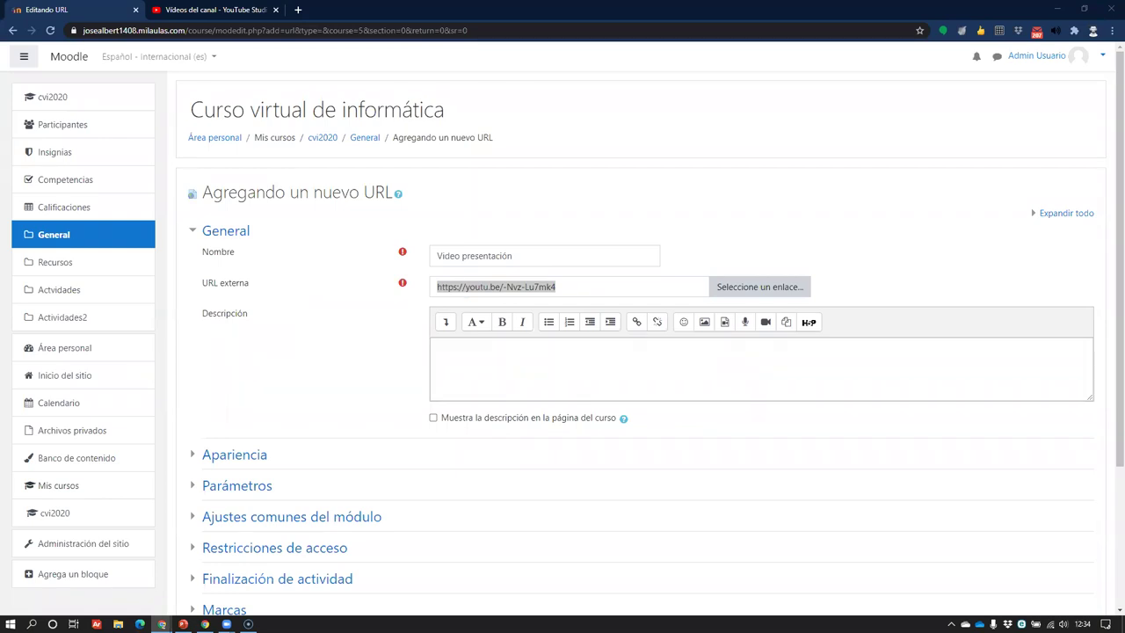
- Set the URL resource to display "En ventana emergente", save it and return to the course
{"action": "left_click", "coordinate": [231, 394]}
{"action": "scroll", "coordinate": [225, 378], "scroll_direction": "down", "scroll_amount": 1}
{"action": "scroll", "coordinate": [225, 378], "scroll_direction": "down", "scroll_amount": 3}
{"action": "left_click", "coordinate": [195, 278]}
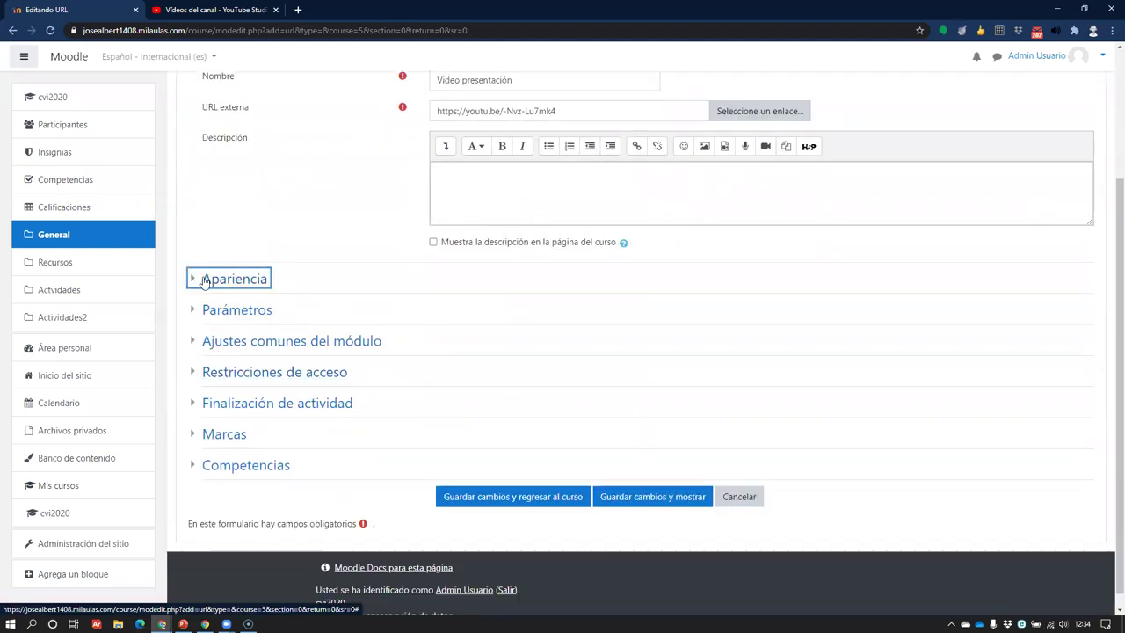
{"action": "left_click", "coordinate": [466, 305]}
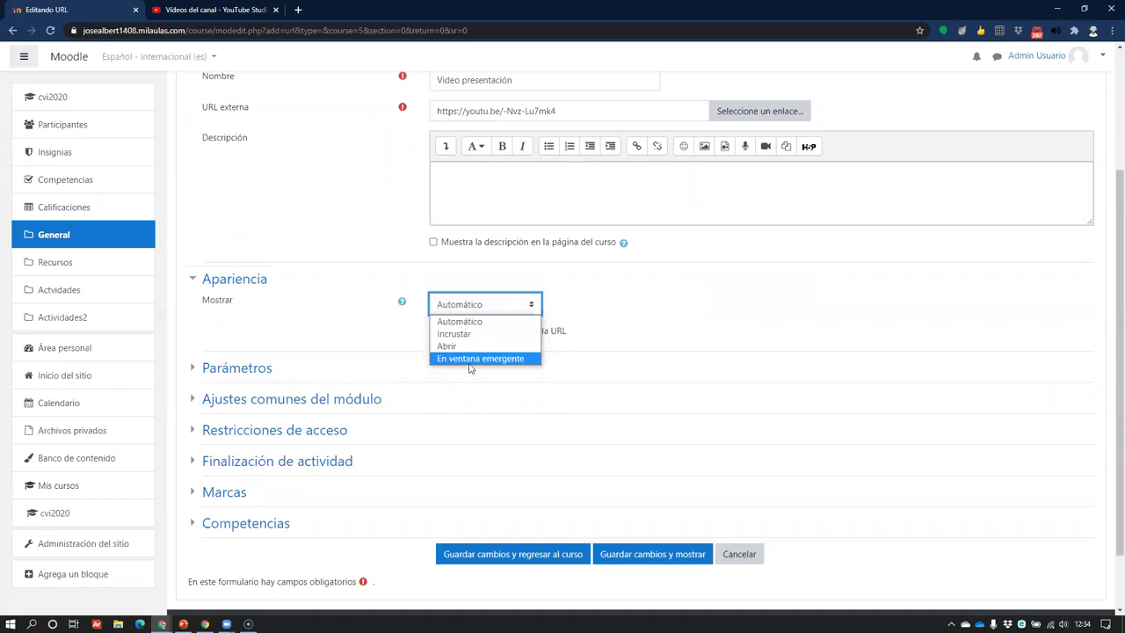
{"action": "left_click", "coordinate": [470, 358]}
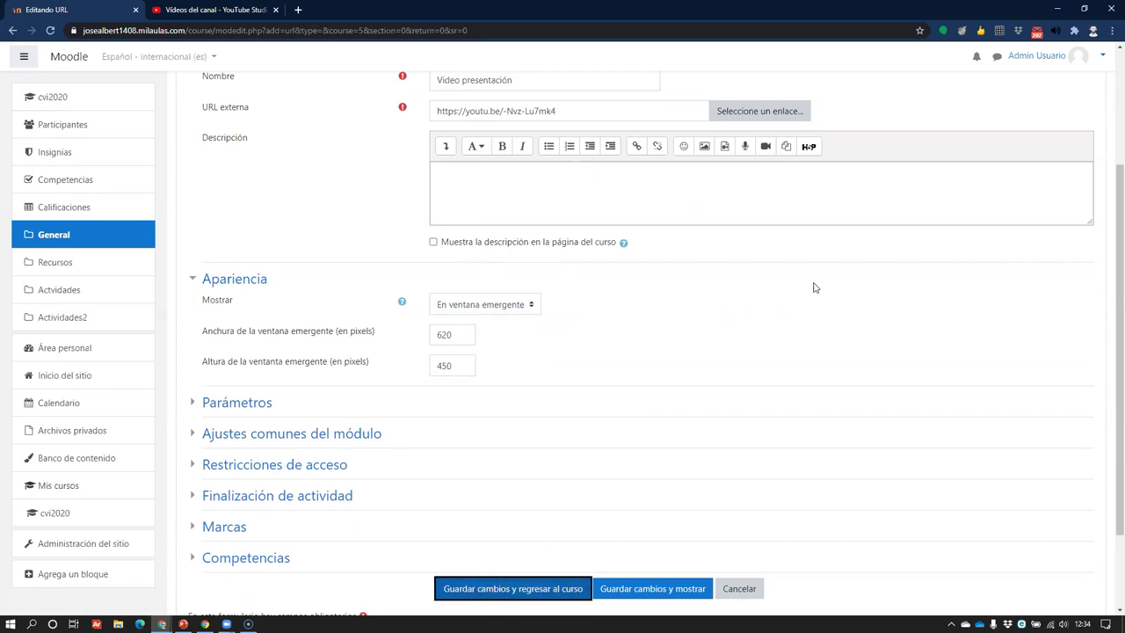
{"action": "key", "text": "Return"}
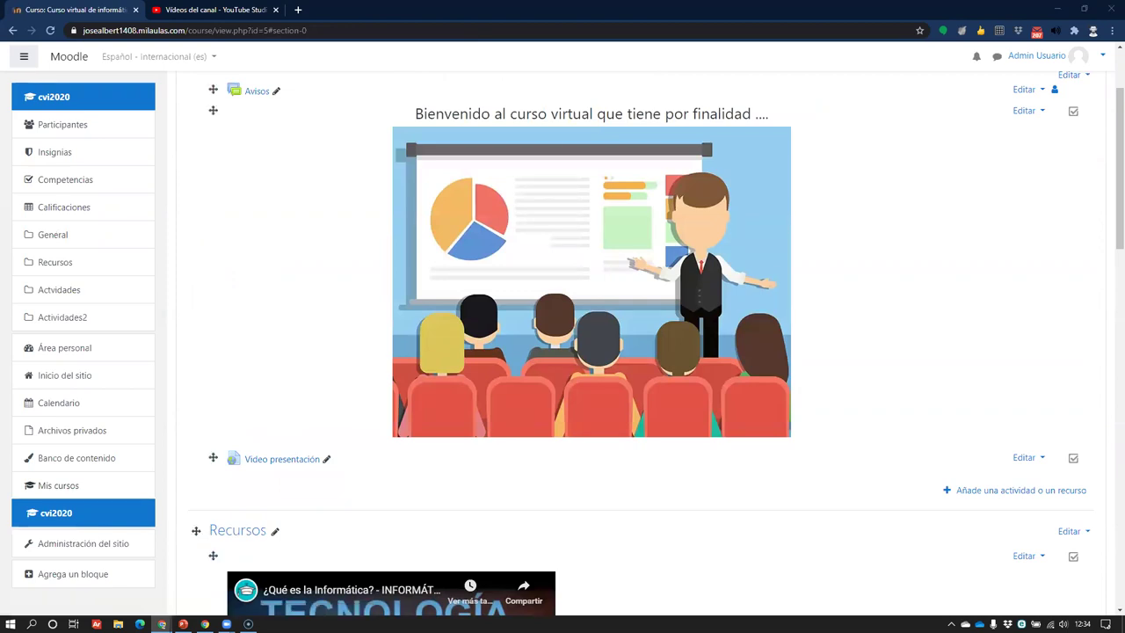
- Open the Video presentación resource to check how the video plays in its pop-up window, and close that window
{"action": "scroll", "coordinate": [444, 387], "scroll_direction": "down", "scroll_amount": 1}
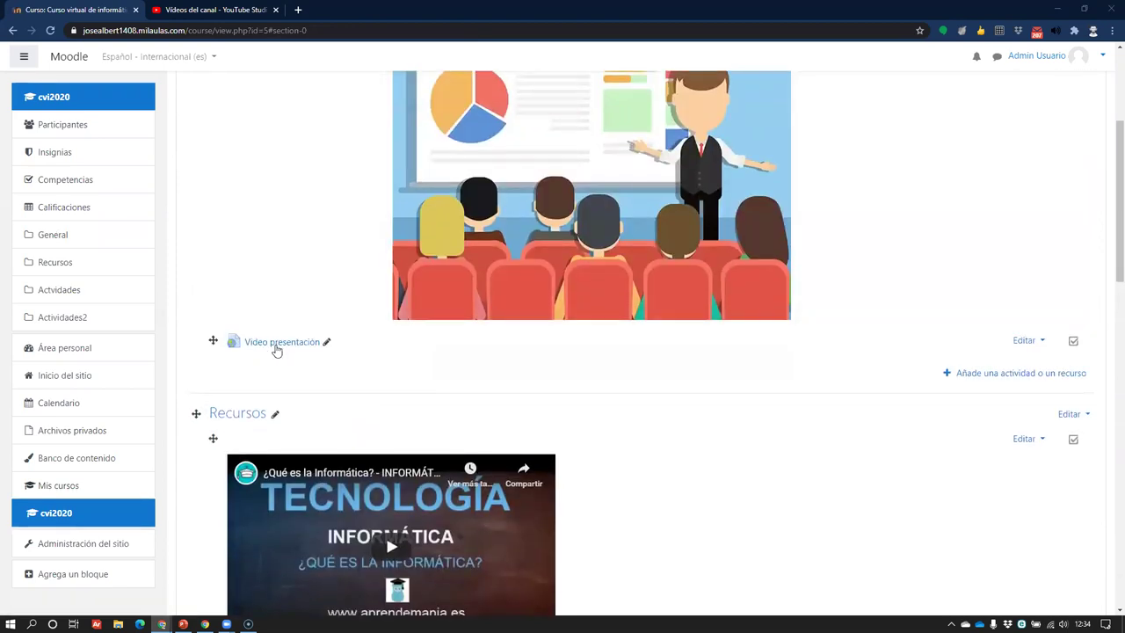
{"action": "left_click", "coordinate": [275, 349]}
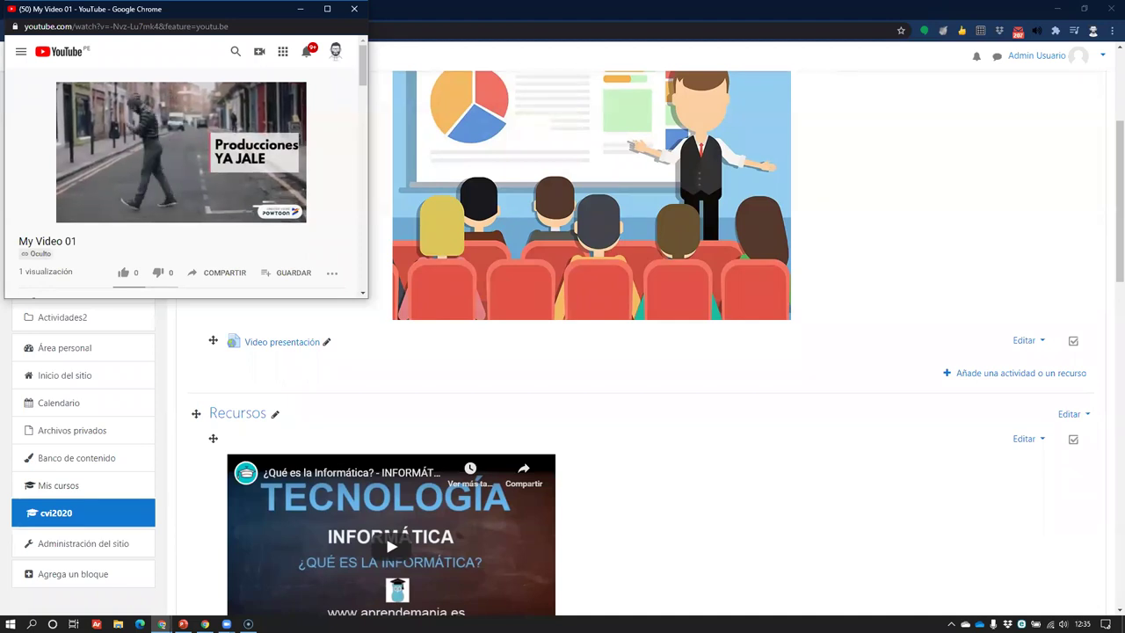
{"action": "left_click", "coordinate": [102, 112]}
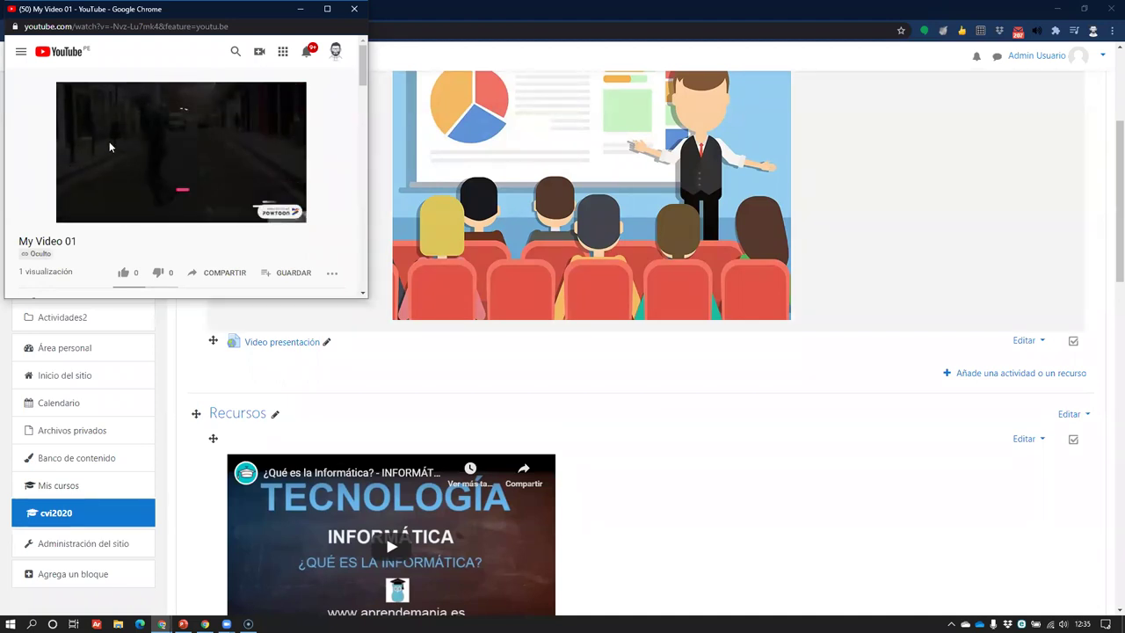
{"action": "left_click", "coordinate": [354, 10]}
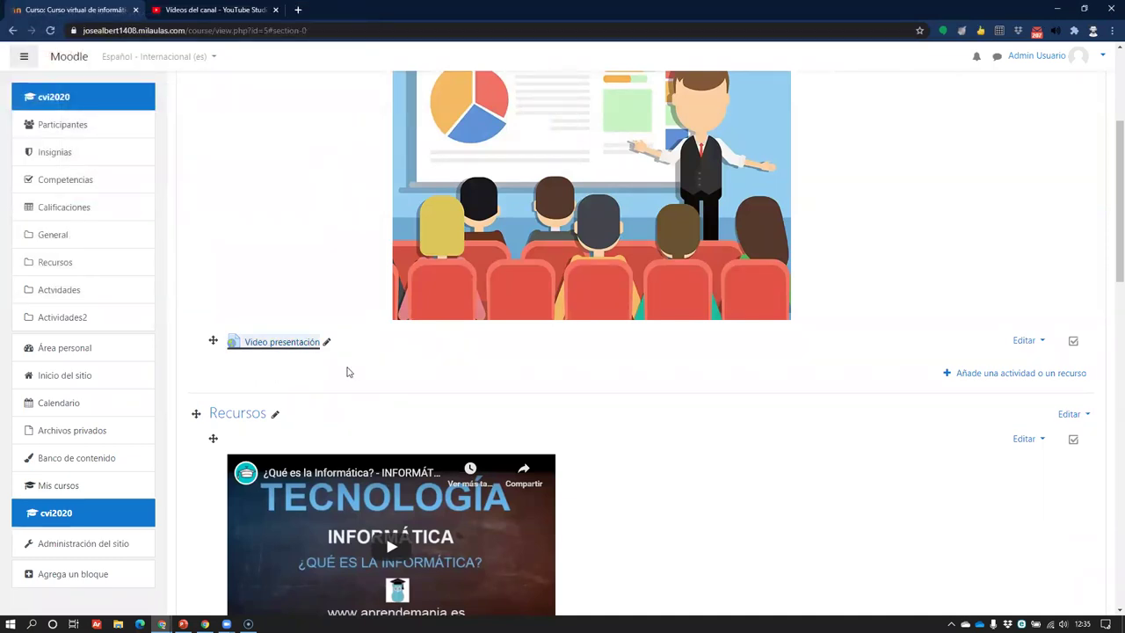
{"action": "left_click", "coordinate": [576, 384]}
{"action": "scroll", "coordinate": [689, 397], "scroll_direction": "down", "scroll_amount": 1}
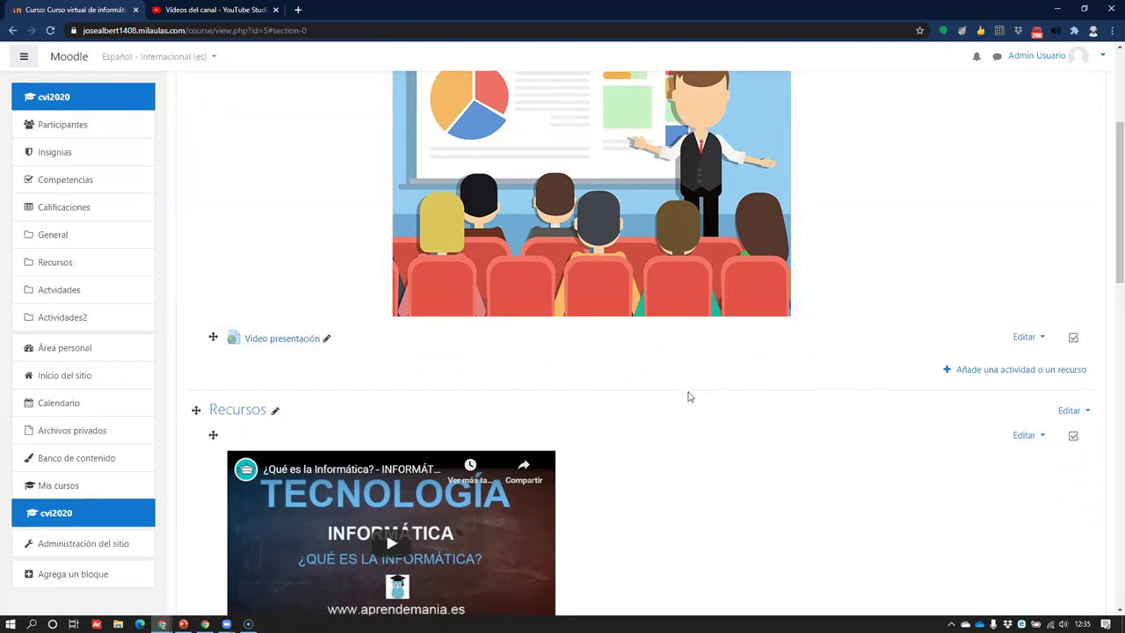
{"action": "scroll", "coordinate": [314, 409], "scroll_direction": "down", "scroll_amount": 2}
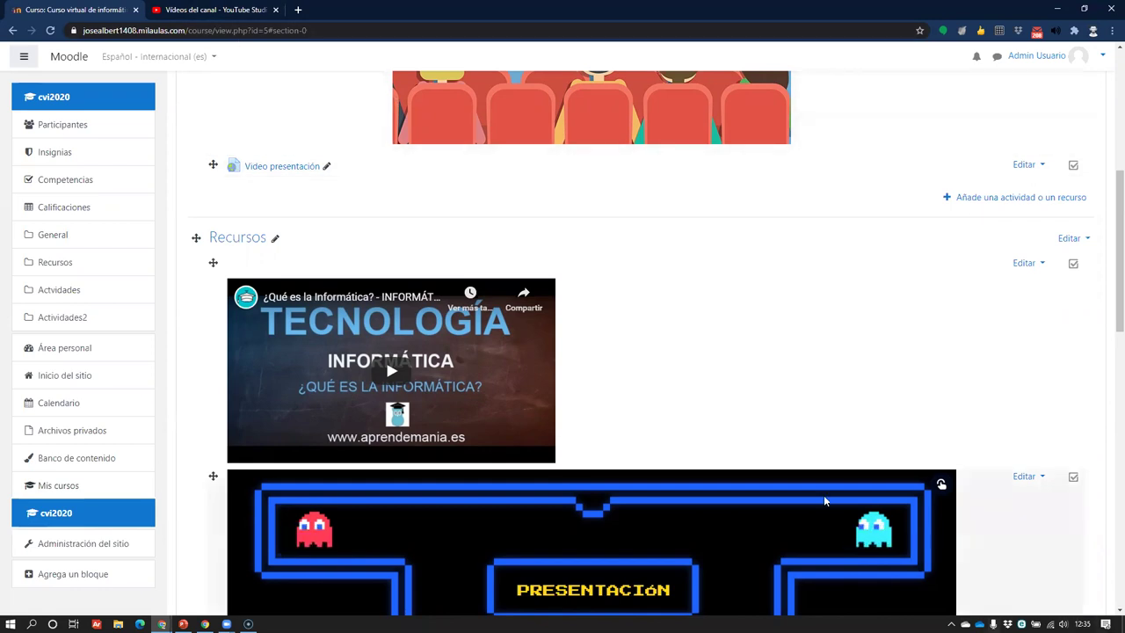
- Switch to Screencast-O-Matic and finish publishing the video file "video prueba.mp4"
{"action": "key", "text": "alt+Tab"}
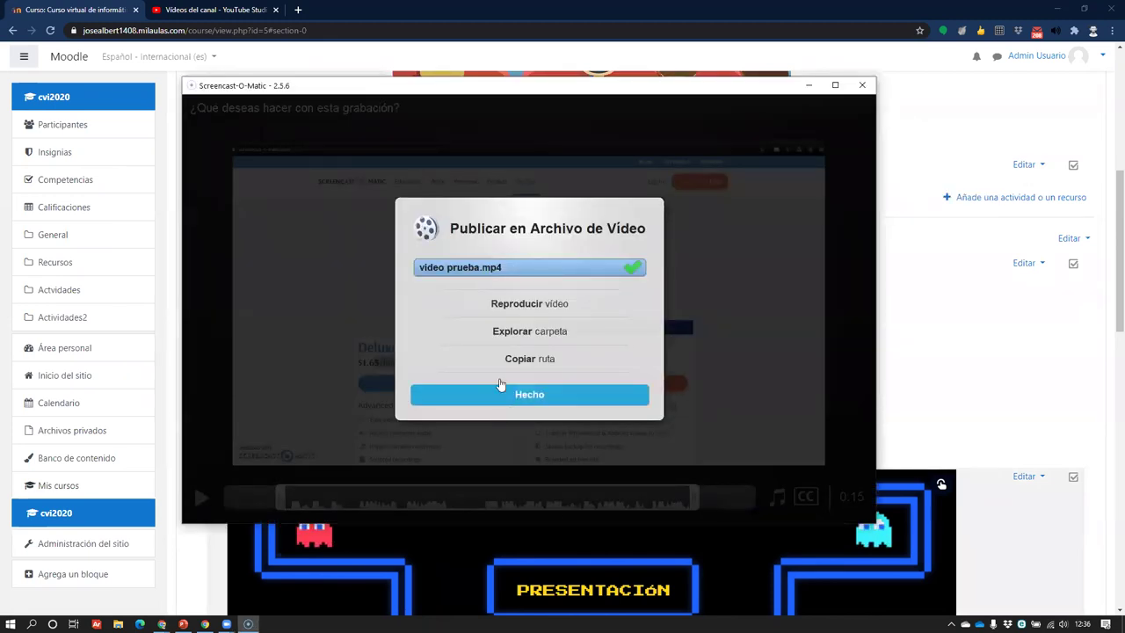
{"action": "left_click", "coordinate": [503, 395]}
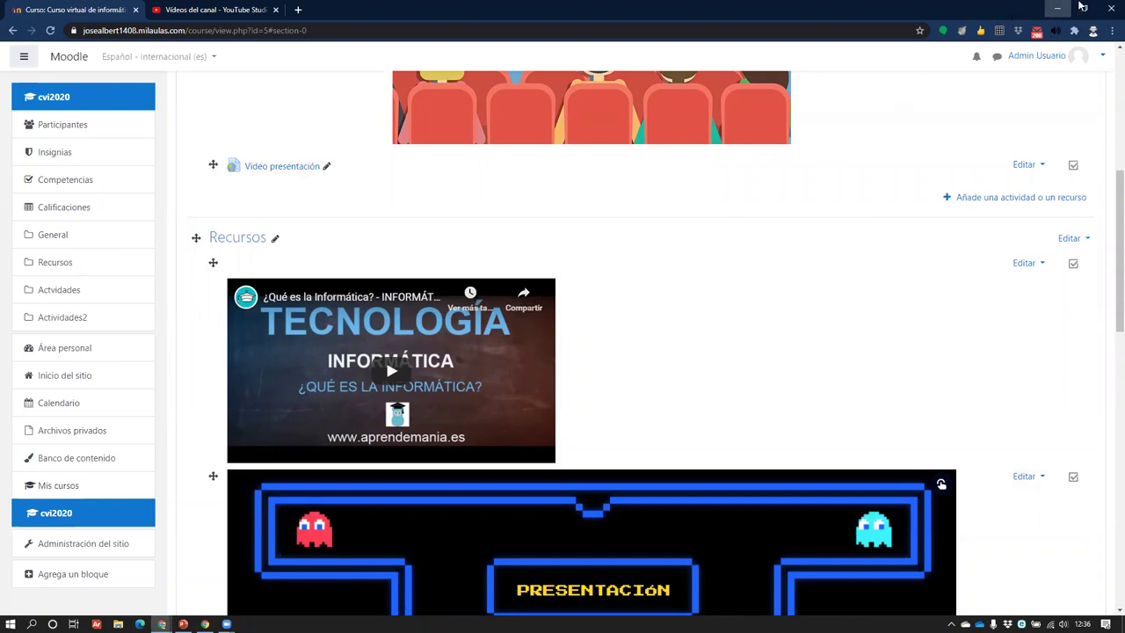
- Put away the browser windows, switch to PowerPoint and check which open windows and clipping option Captura offers for the slide
{"action": "left_click", "coordinate": [1060, 11]}
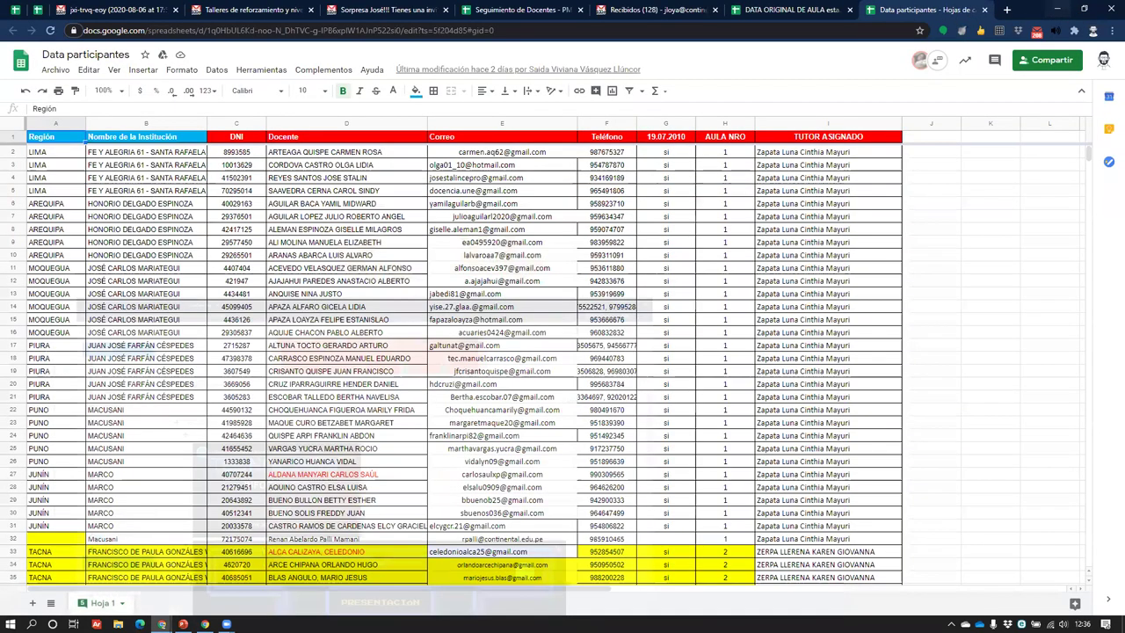
{"action": "key", "text": "alt+Tab"}
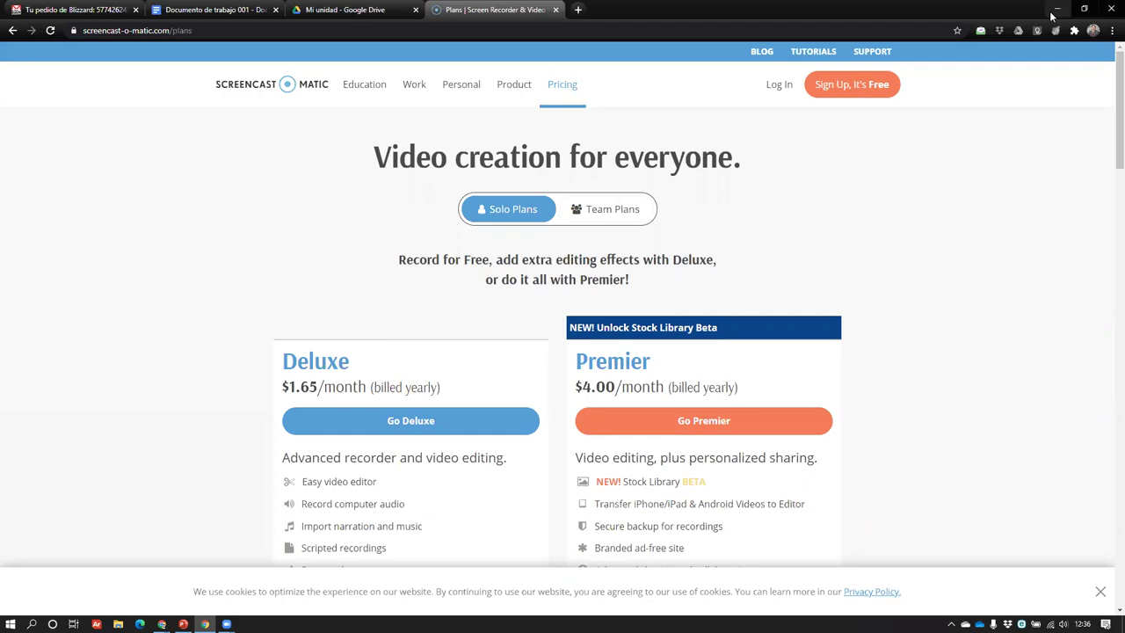
{"action": "key", "text": "super+d"}
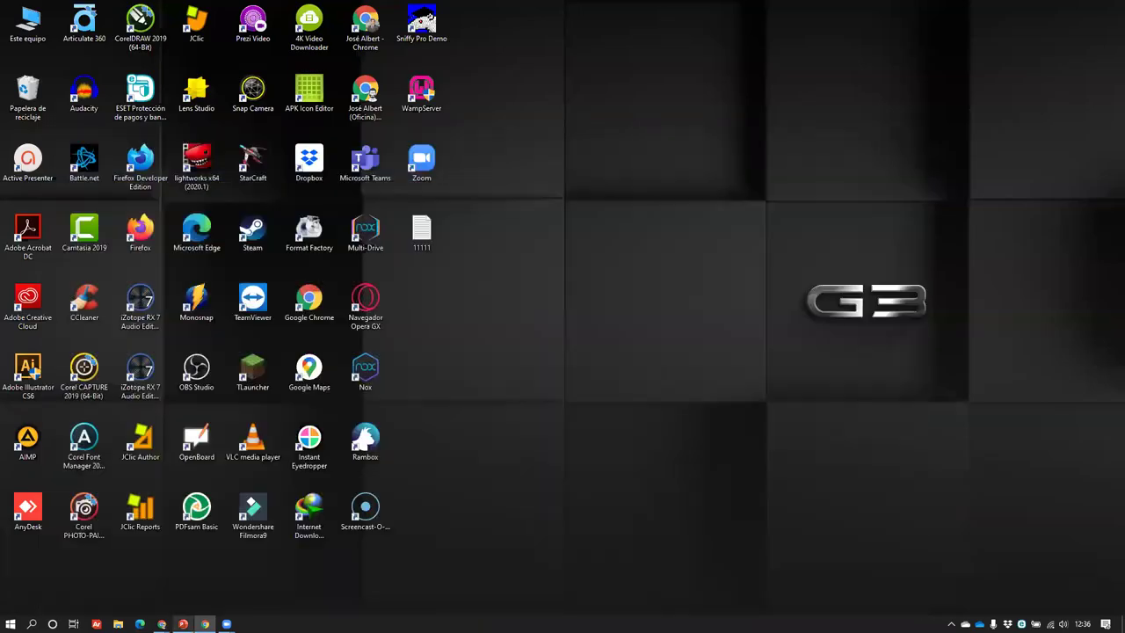
{"action": "key", "text": "super+d"}
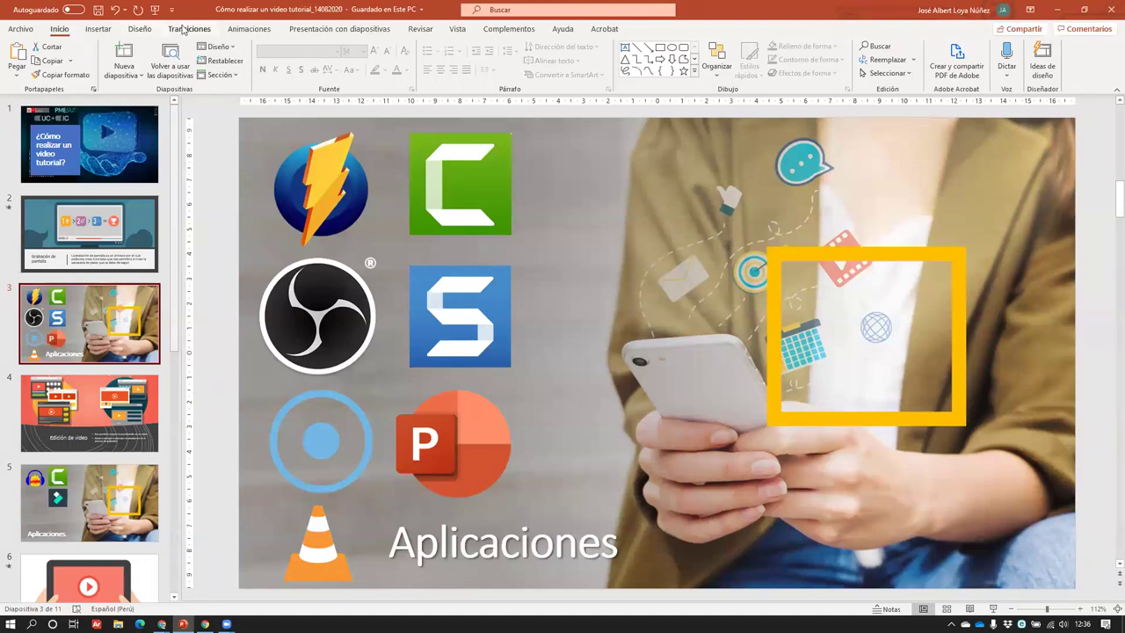
{"action": "left_click", "coordinate": [98, 30]}
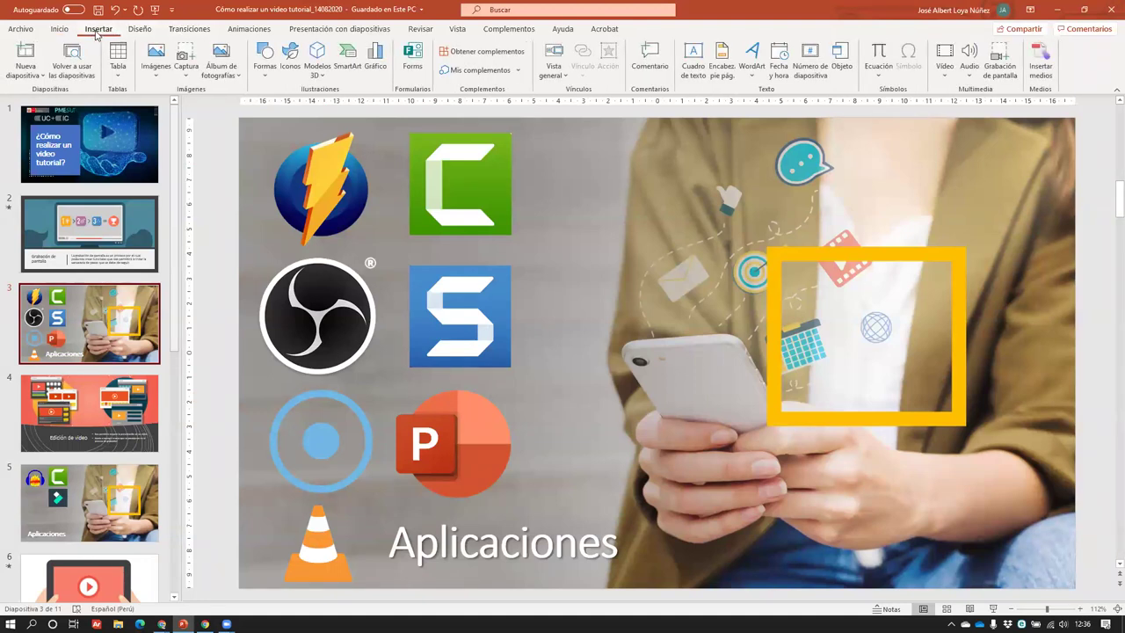
{"action": "left_click", "coordinate": [187, 75]}
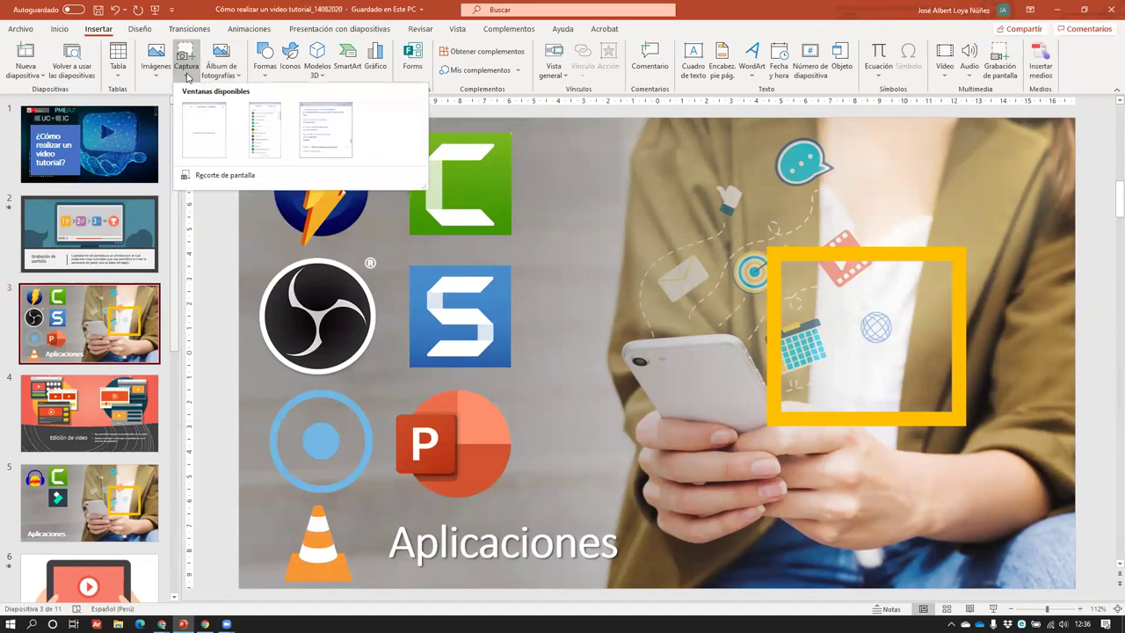
{"action": "left_click", "coordinate": [187, 77]}
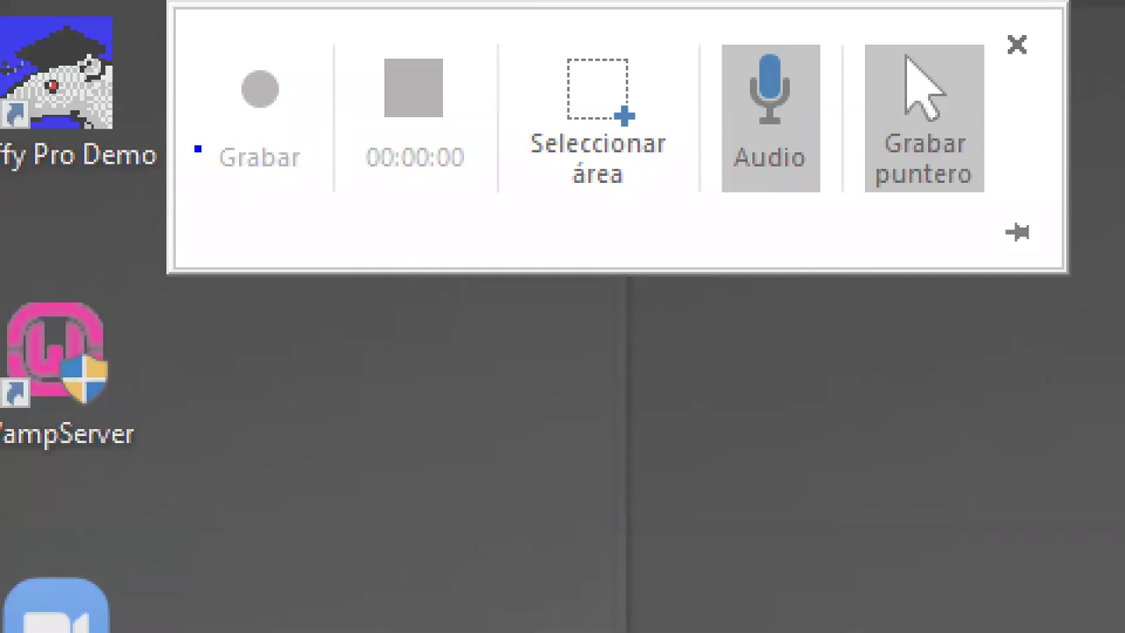
- Mark the Grabar, stop, Seleccionar área, Audio and Grabar puntero controls with red boxes and arrows on the zoomed recorder bar
{"action": "mouse_move", "coordinate": [169, 32]}
{"action": "left_mouse_down"}
{"action": "mouse_move", "coordinate": [357, 201]}
{"action": "mouse_move", "coordinate": [327, 200]}
{"action": "mouse_move", "coordinate": [347, 406]}
{"action": "left_mouse_up"}
{"action": "mouse_move", "coordinate": [348, 37]}
{"action": "left_mouse_down"}
{"action": "mouse_move", "coordinate": [503, 195]}
{"action": "mouse_move", "coordinate": [475, 207]}
{"action": "mouse_move", "coordinate": [520, 357]}
{"action": "left_mouse_up"}
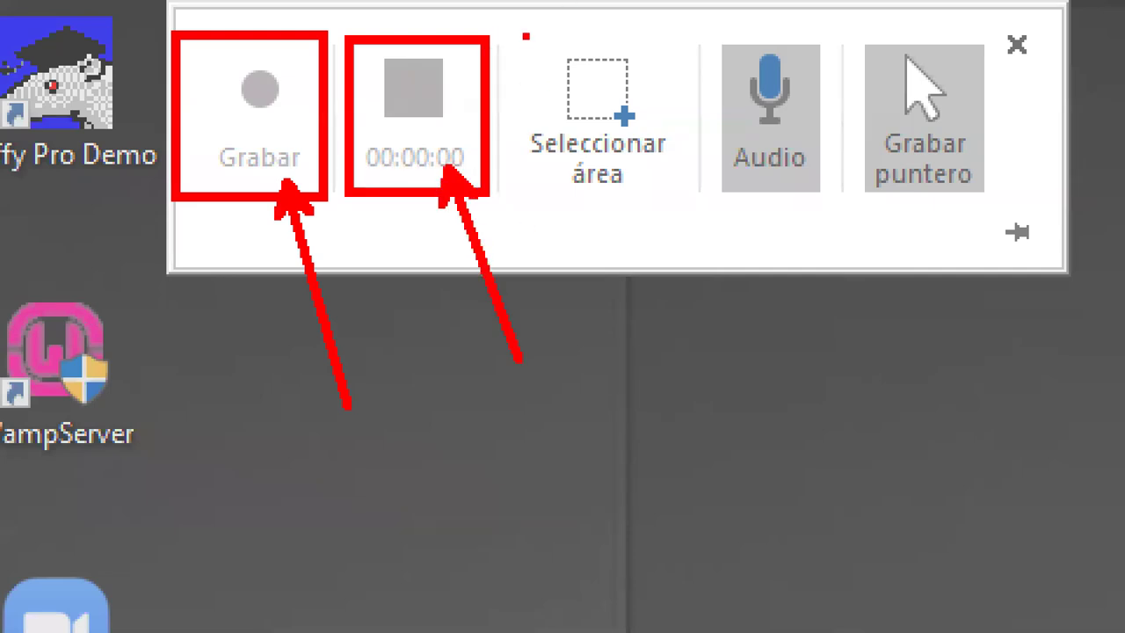
{"action": "mouse_move", "coordinate": [524, 33]}
{"action": "left_mouse_down"}
{"action": "mouse_move", "coordinate": [557, 47]}
{"action": "mouse_move", "coordinate": [693, 202]}
{"action": "mouse_move", "coordinate": [712, 351]}
{"action": "left_mouse_up"}
{"action": "left_click_drag", "start_coordinate": [654, 195], "coordinate": [654, 195]}
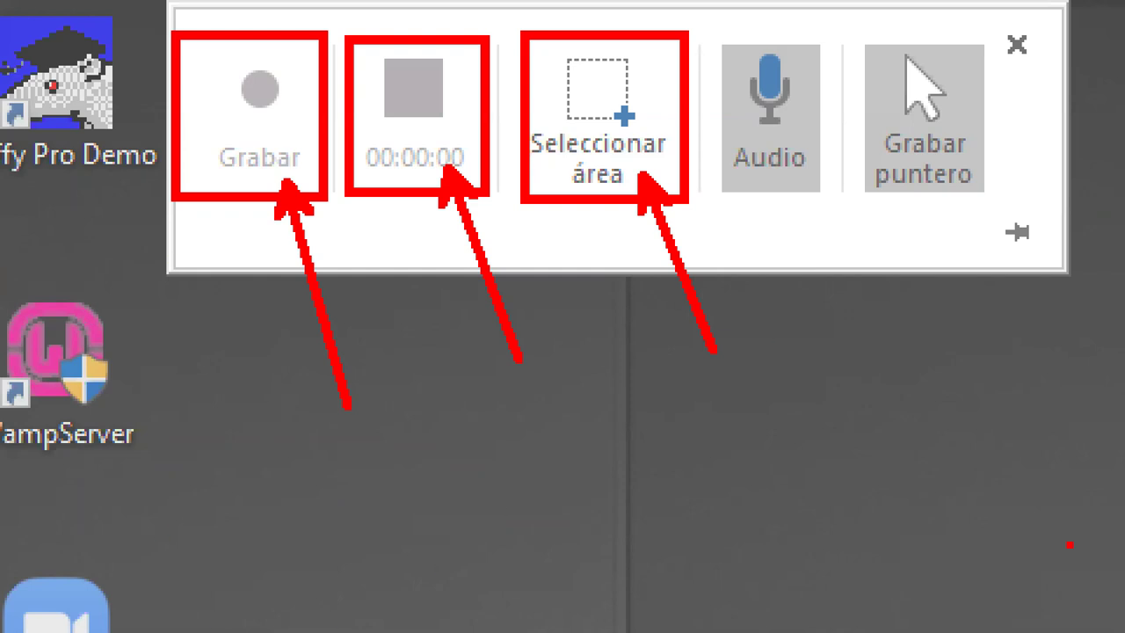
{"action": "mouse_move", "coordinate": [765, 178]}
{"action": "left_mouse_down"}
{"action": "mouse_move", "coordinate": [794, 284]}
{"action": "mouse_move", "coordinate": [805, 290]}
{"action": "left_mouse_up"}
{"action": "mouse_move", "coordinate": [853, 43]}
{"action": "left_mouse_down"}
{"action": "mouse_move", "coordinate": [999, 220]}
{"action": "mouse_move", "coordinate": [998, 202]}
{"action": "left_mouse_up"}
{"action": "left_click_drag", "start_coordinate": [912, 198], "coordinate": [930, 309]}
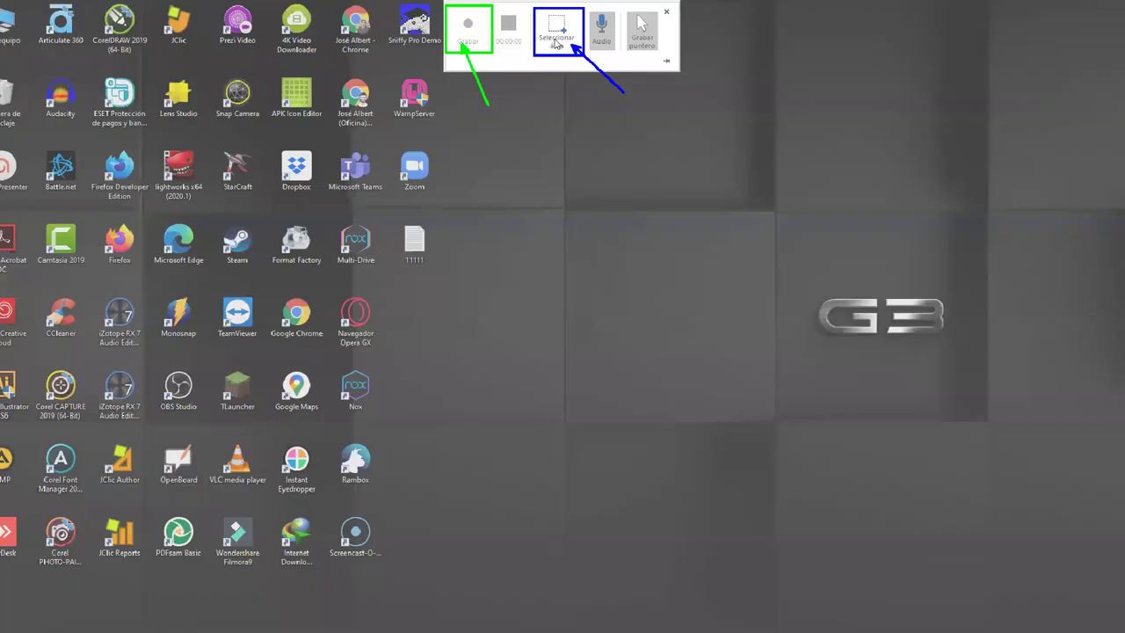
- Select a recording area covering most of the desktop, from beside the Audacity icon to below the G3 logo, and start recording
{"action": "left_click", "coordinate": [555, 40]}
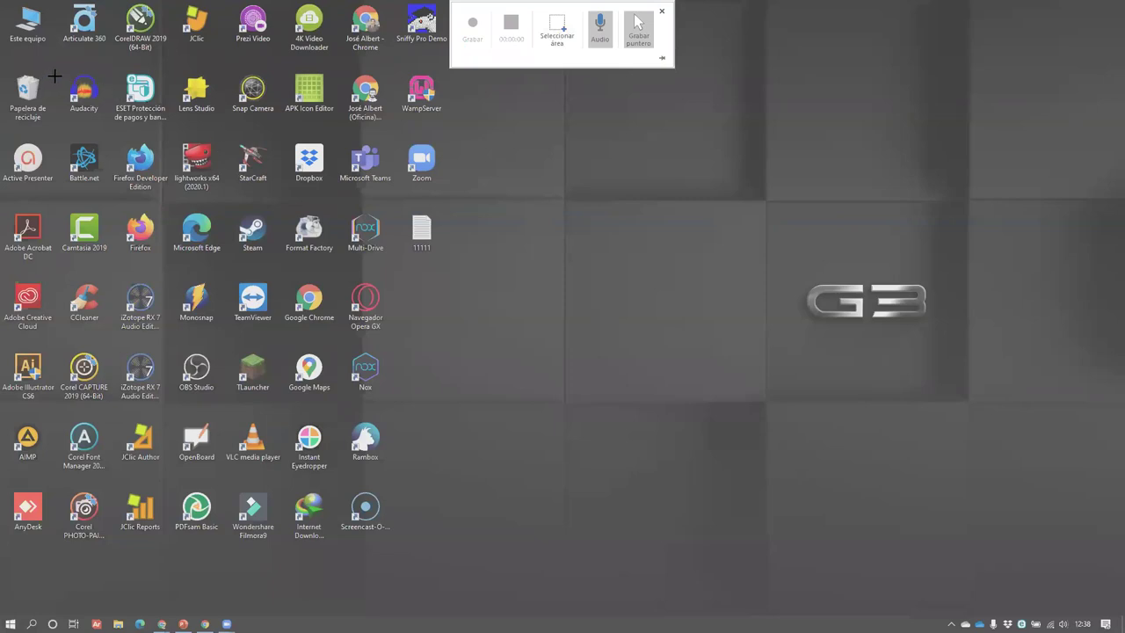
{"action": "left_click_drag", "start_coordinate": [55, 67], "coordinate": [1059, 544]}
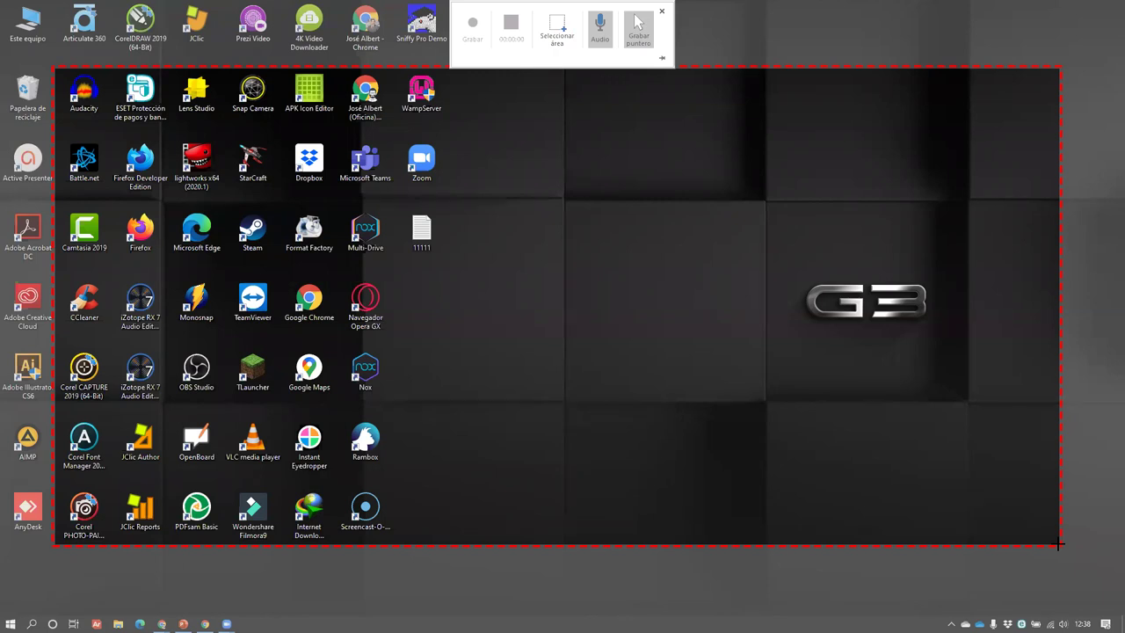
{"action": "left_click_drag", "start_coordinate": [1058, 544], "coordinate": [1058, 545]}
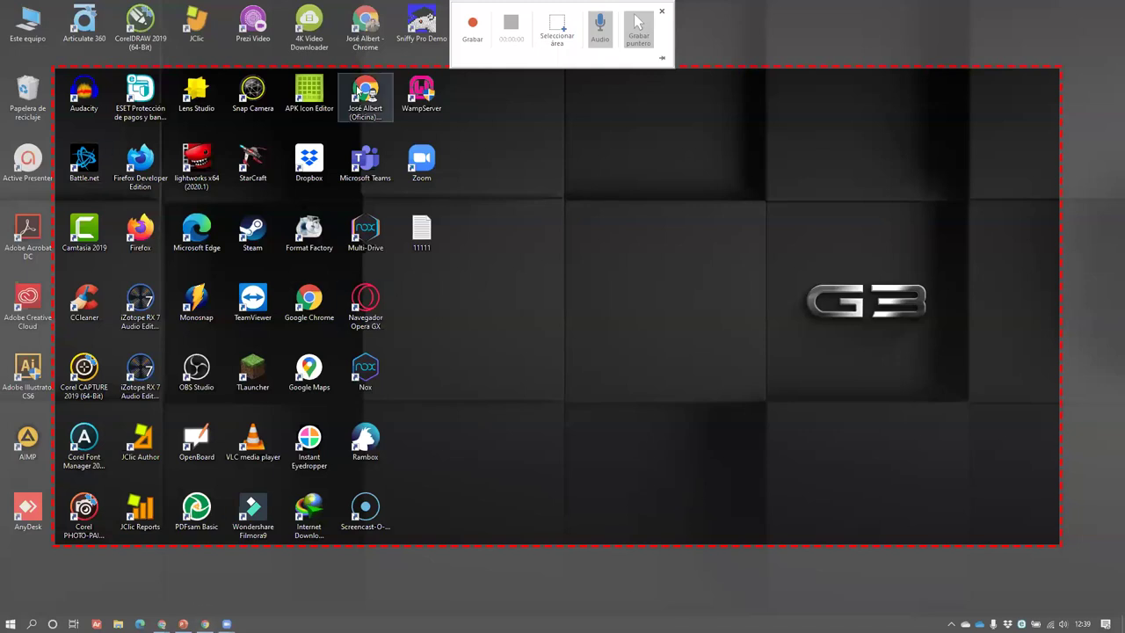
{"action": "left_click", "coordinate": [474, 26]}
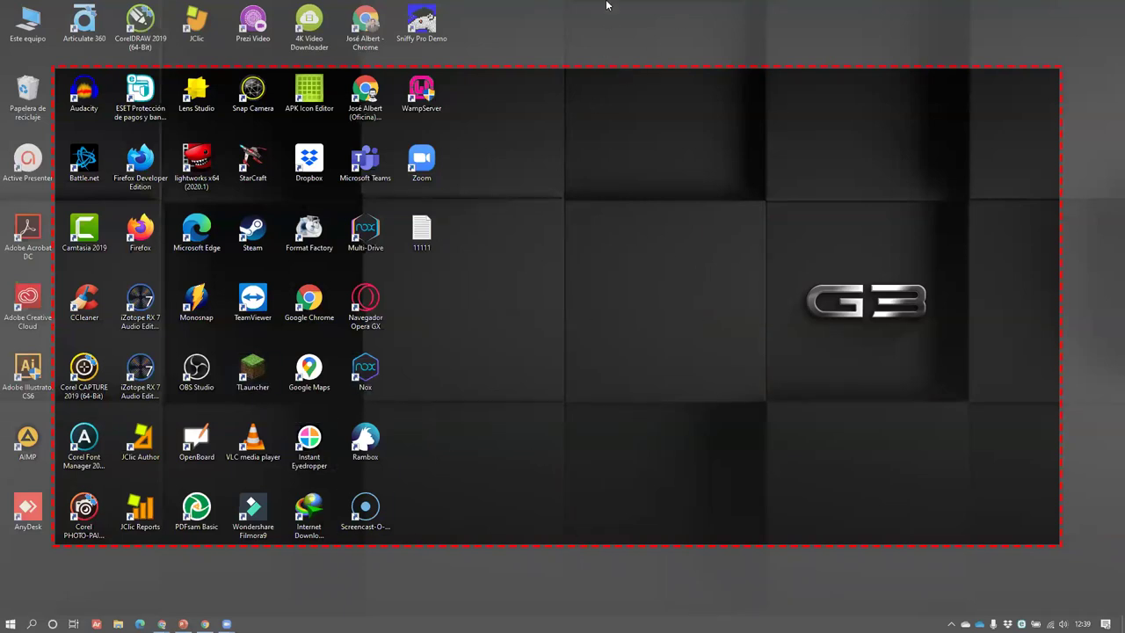
- Record a short demonstration that highlights the Screencast-O-Matic desktop icon and browses down and up the Moodle course page
{"action": "mouse_move", "coordinate": [536, 4]}
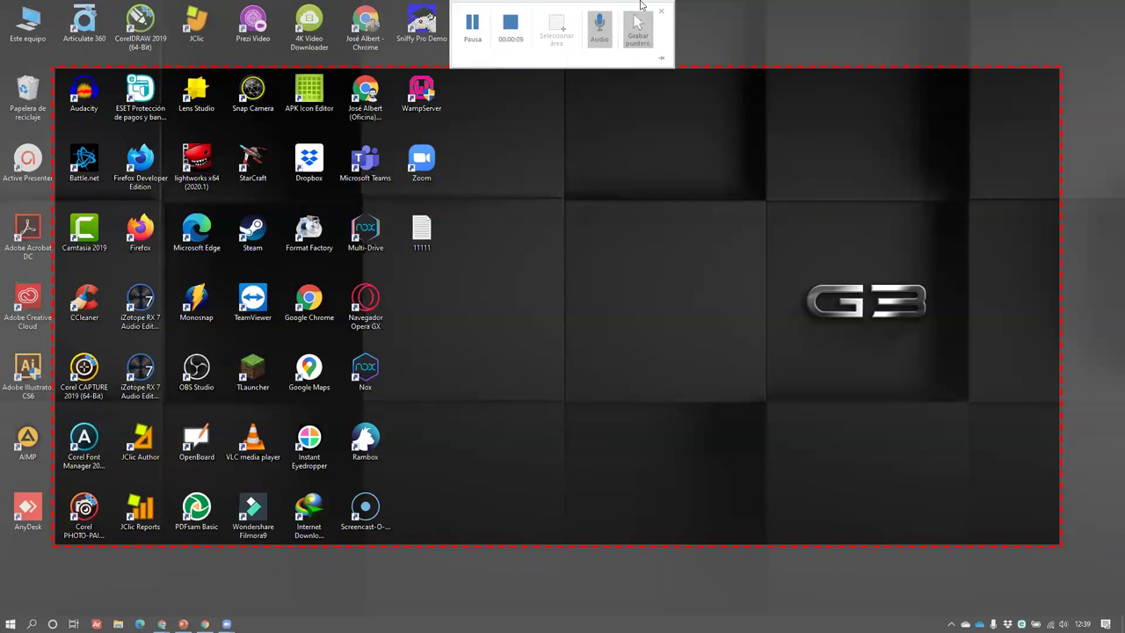
{"action": "left_click", "coordinate": [365, 509]}
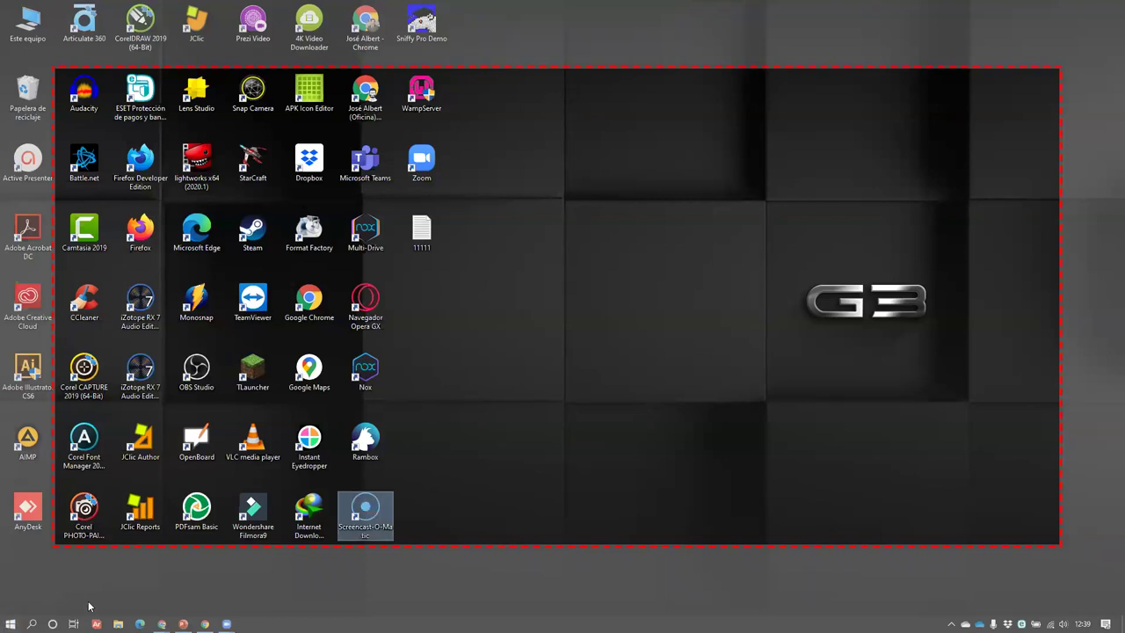
{"action": "left_click", "coordinate": [161, 624]}
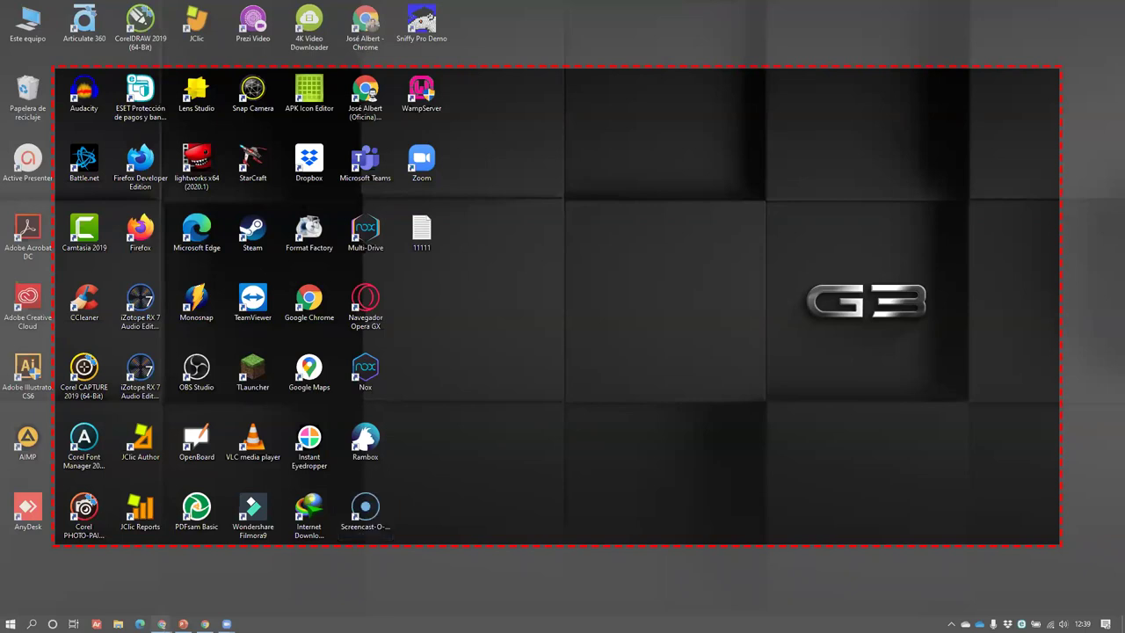
{"action": "left_click", "coordinate": [224, 576]}
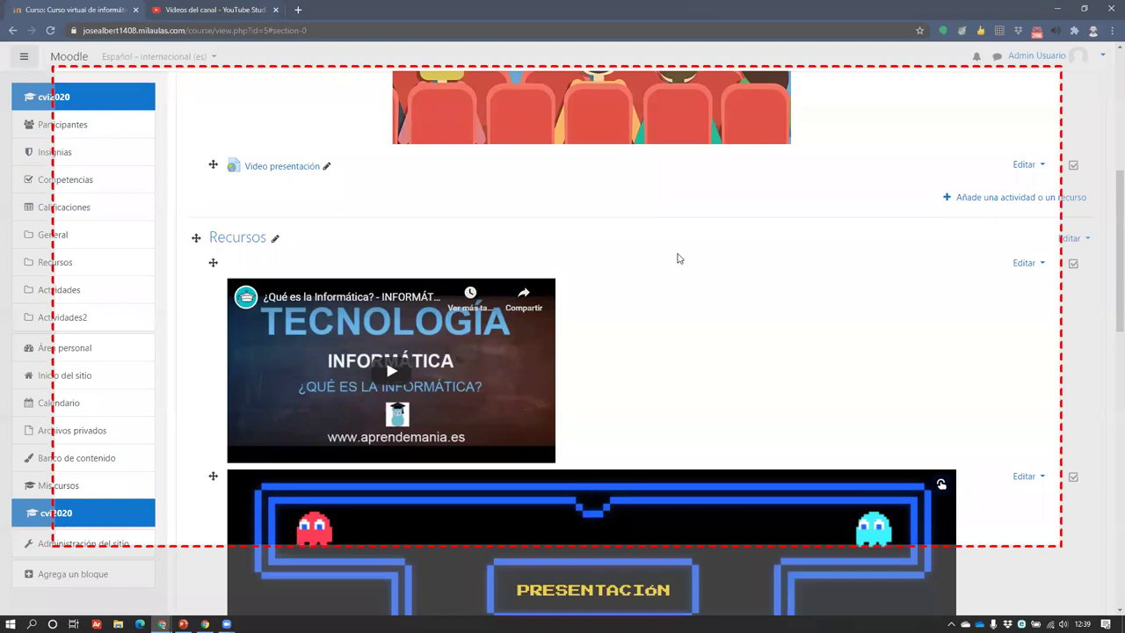
{"action": "scroll", "coordinate": [432, 325], "scroll_direction": "down", "scroll_amount": 2}
{"action": "scroll", "coordinate": [431, 324], "scroll_direction": "down", "scroll_amount": 7}
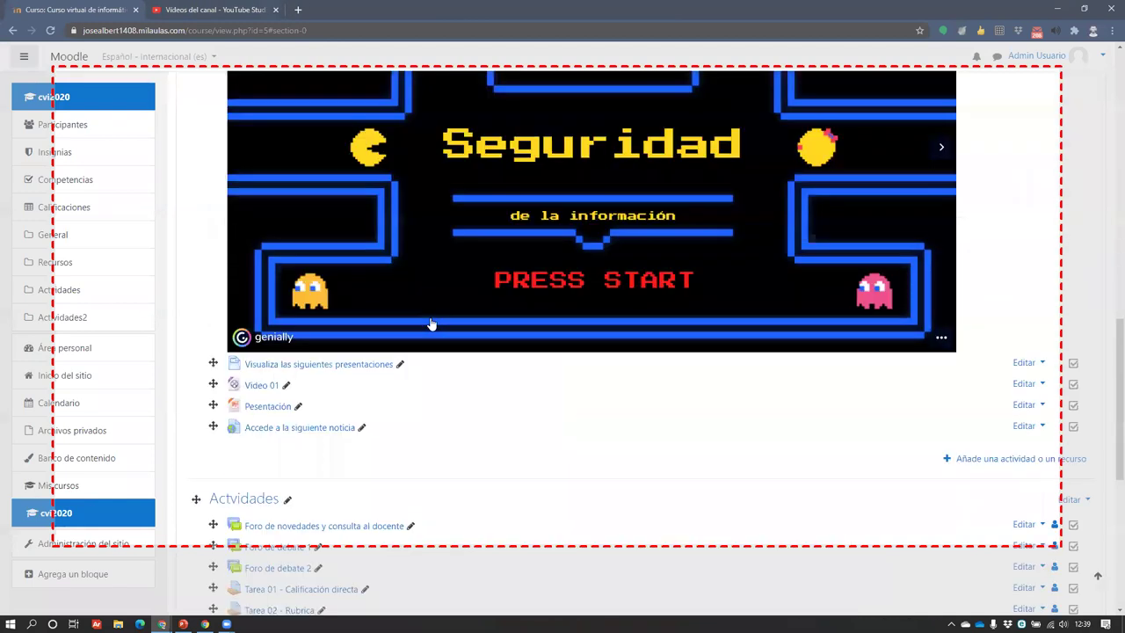
{"action": "scroll", "coordinate": [432, 324], "scroll_direction": "up", "scroll_amount": 3}
{"action": "scroll", "coordinate": [431, 199], "scroll_direction": "up", "scroll_amount": 4}
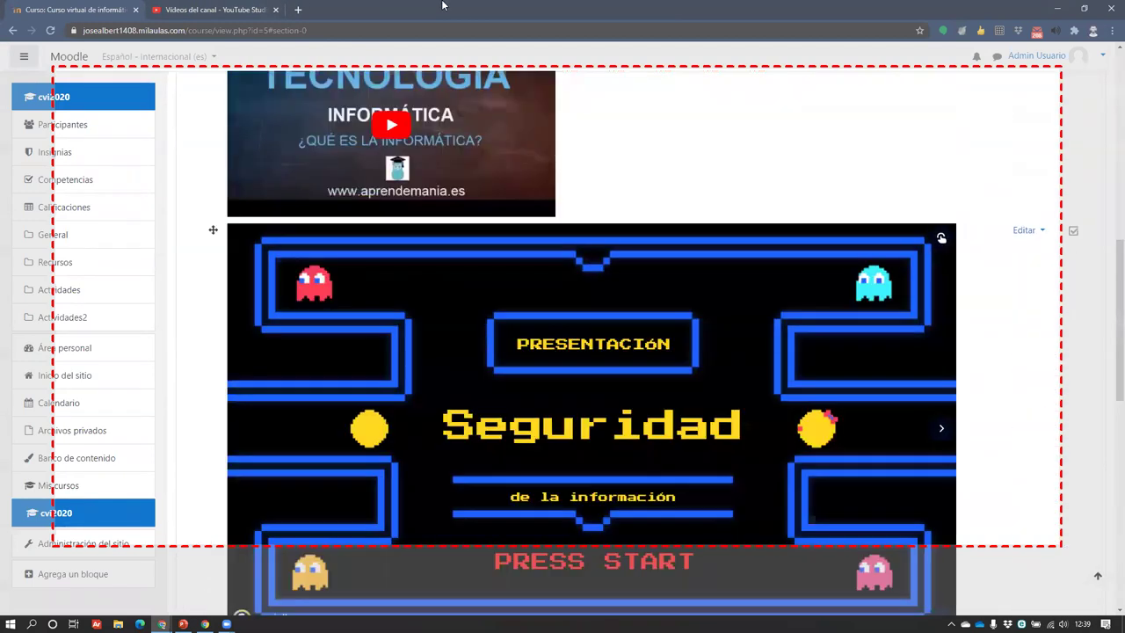
- Stop the screen recording so that the clip is inserted on the Aplicaciones slide
{"action": "mouse_move", "coordinate": [509, 31]}
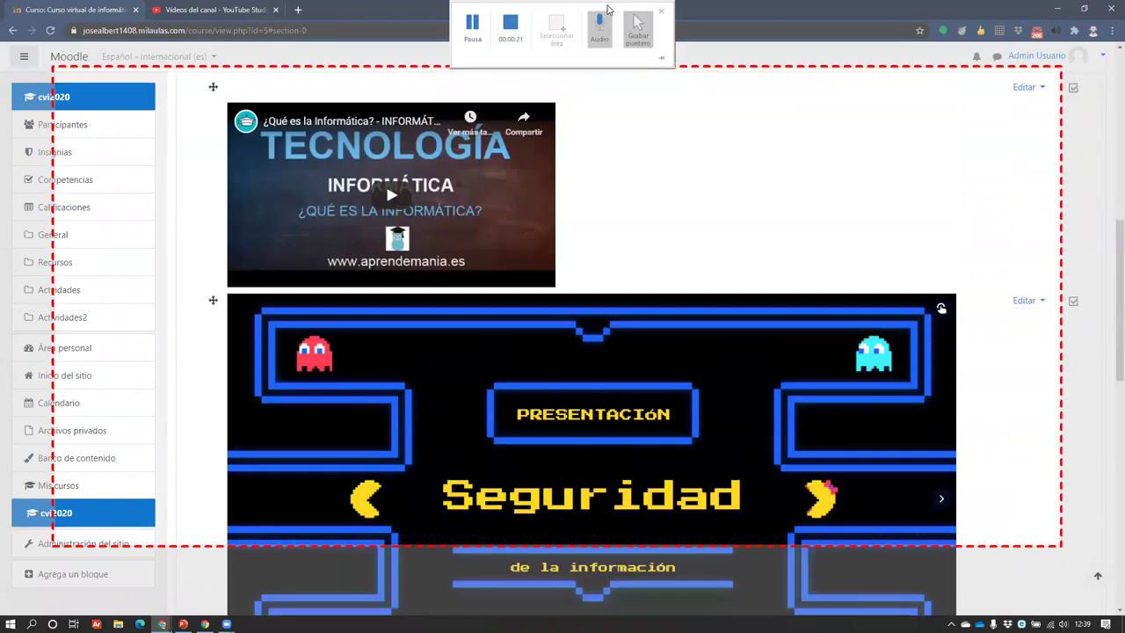
{"action": "left_click", "coordinate": [511, 33]}
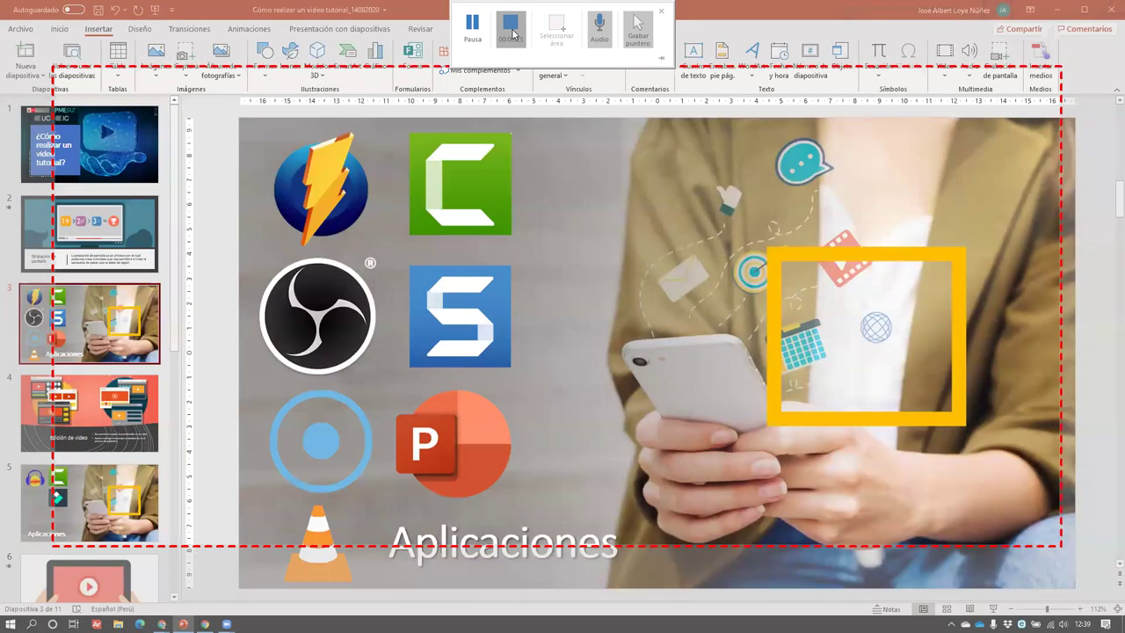
{"action": "left_click", "coordinate": [511, 29]}
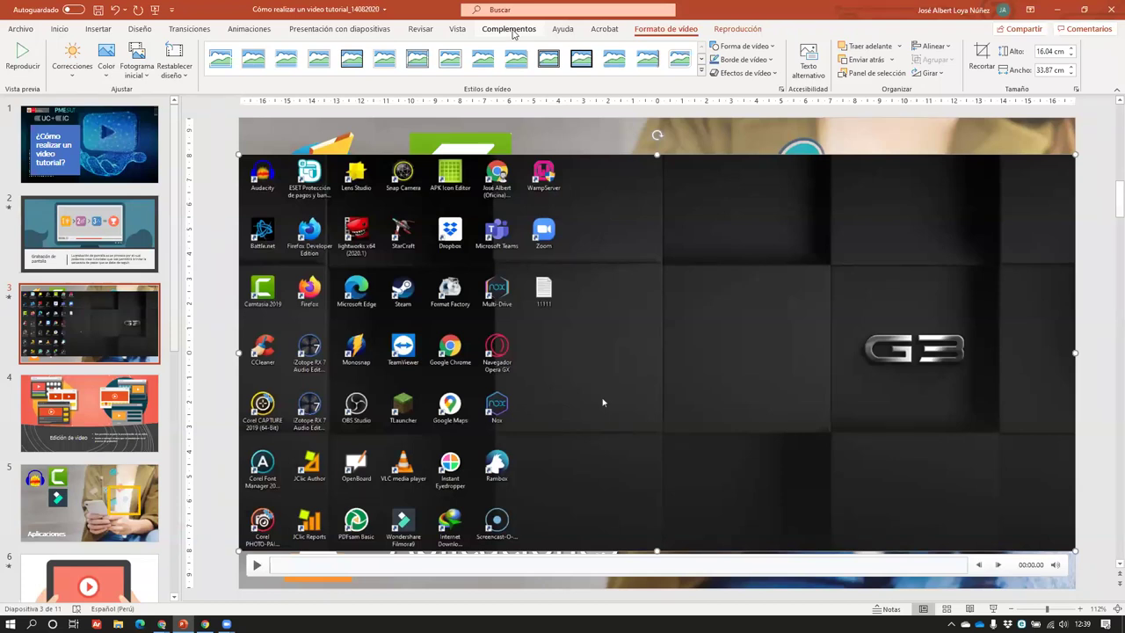
- Play the inserted screen recording on the slide, pause it partway and deselect it
{"action": "left_click", "coordinate": [259, 566]}
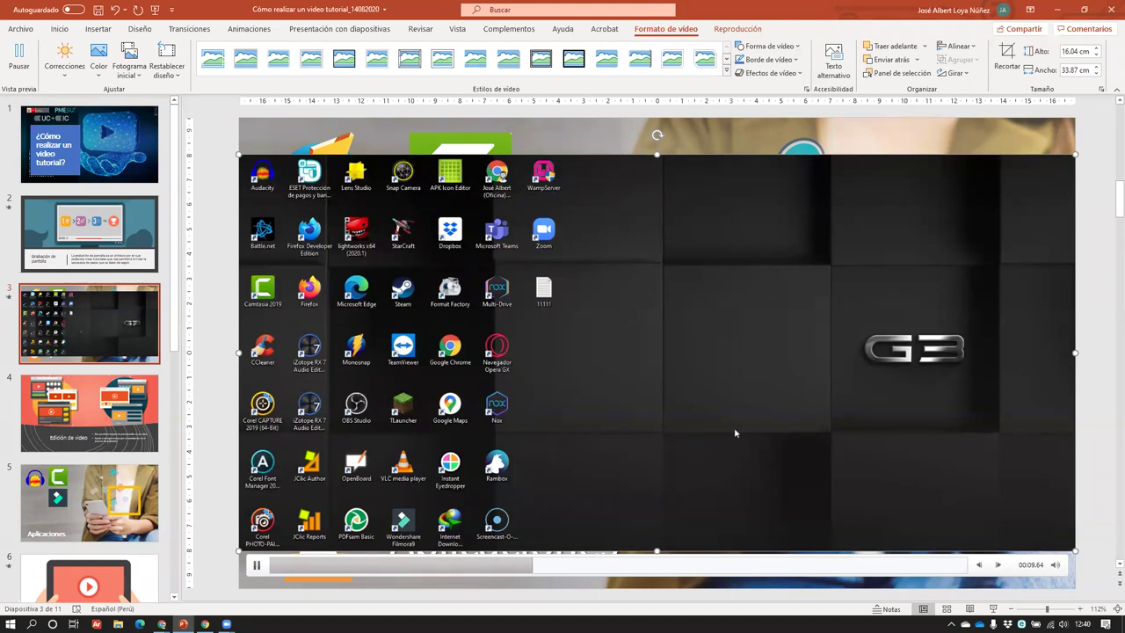
{"action": "left_click", "coordinate": [255, 567]}
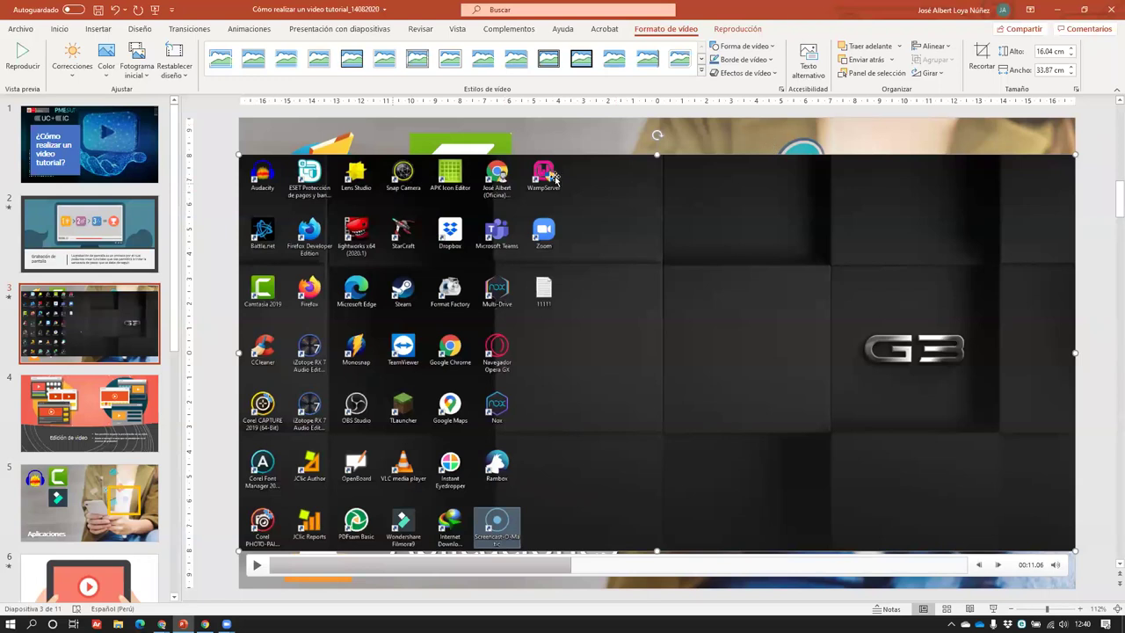
{"action": "left_click", "coordinate": [517, 120]}
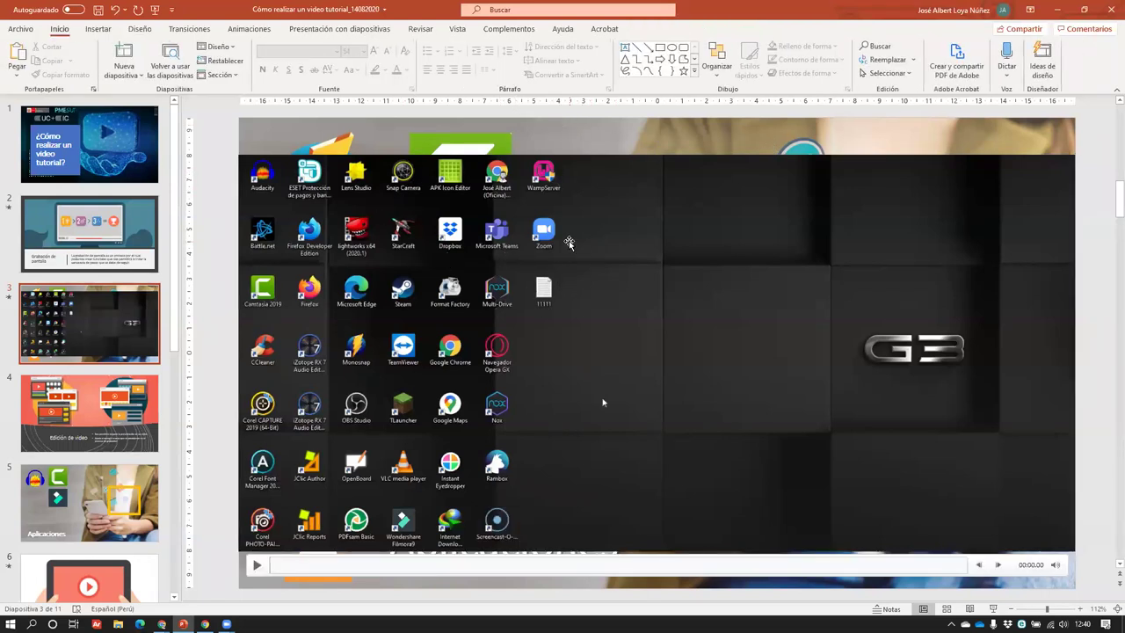
- Save the inserted recording as a separate media file named Multimedia1 in the Descargas folder
{"action": "left_click", "coordinate": [554, 297]}
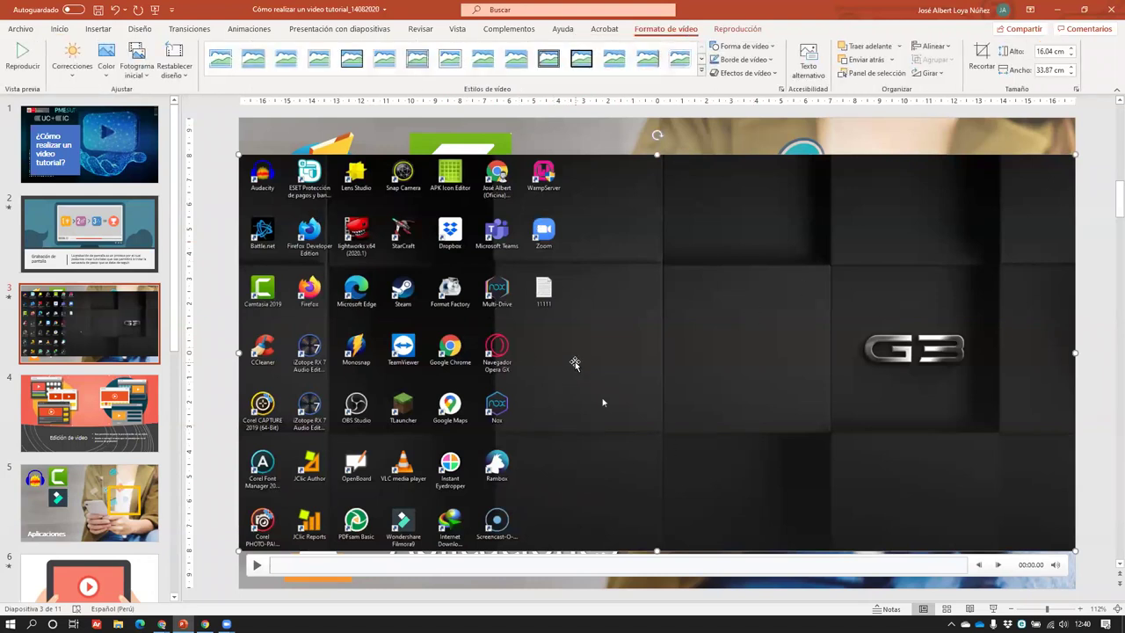
{"action": "right_click", "coordinate": [575, 363]}
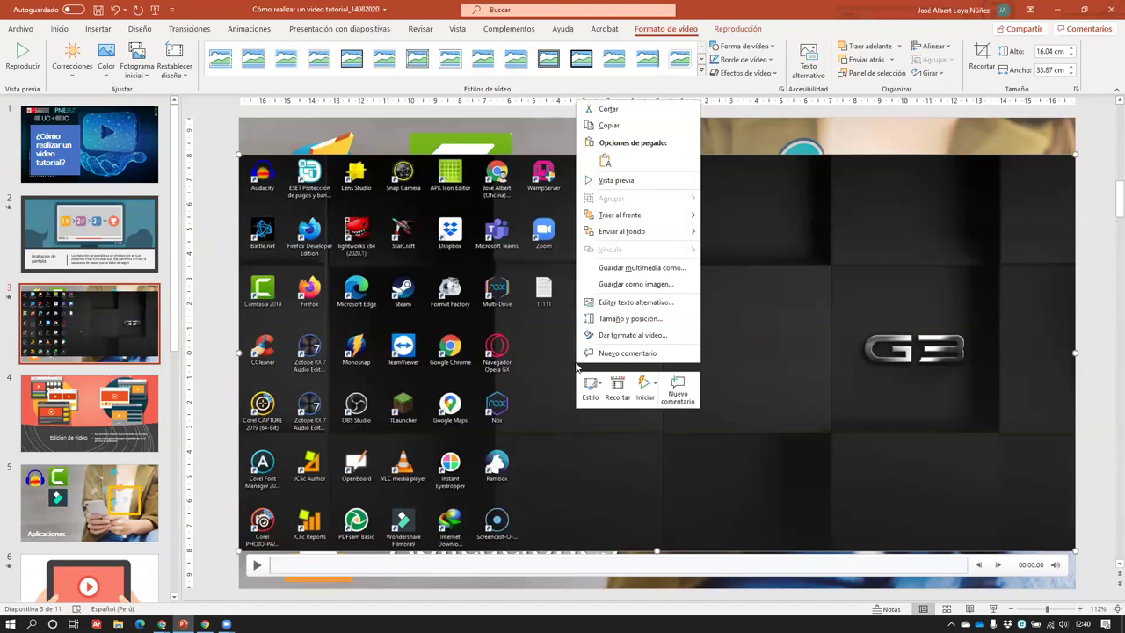
{"action": "right_click", "coordinate": [659, 283]}
{"action": "right_click", "coordinate": [659, 283]}
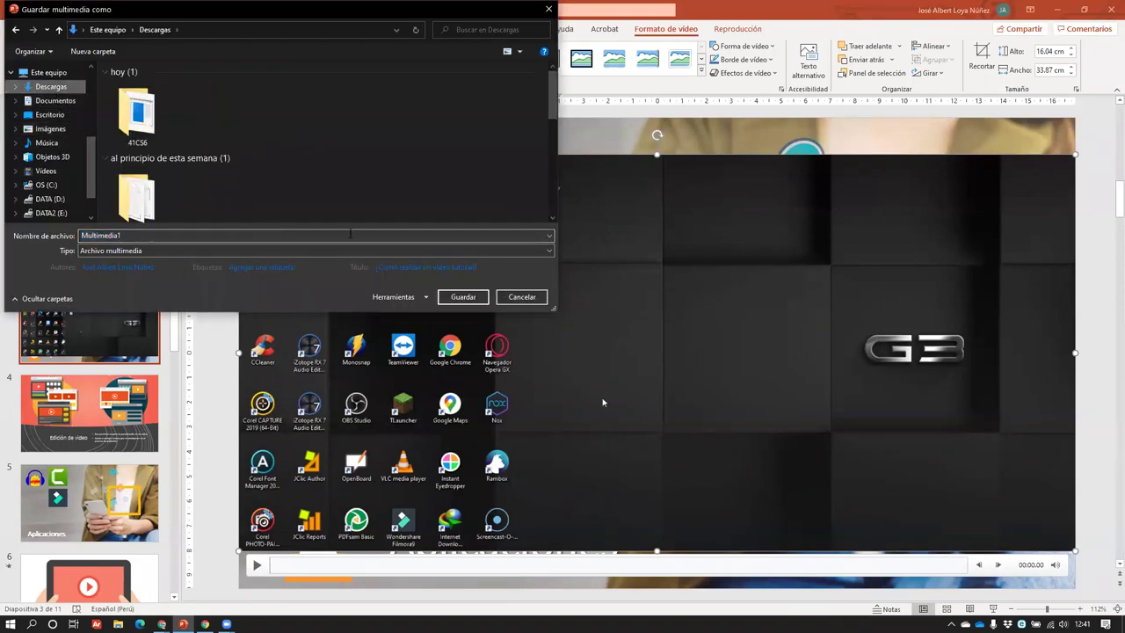
{"action": "left_click", "coordinate": [461, 299]}
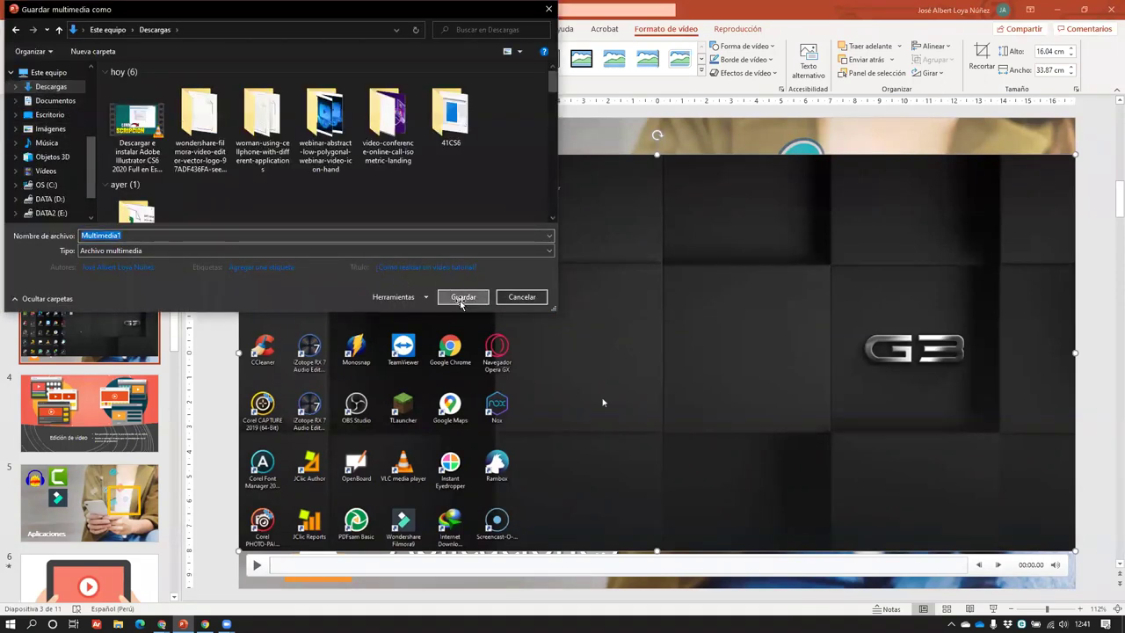
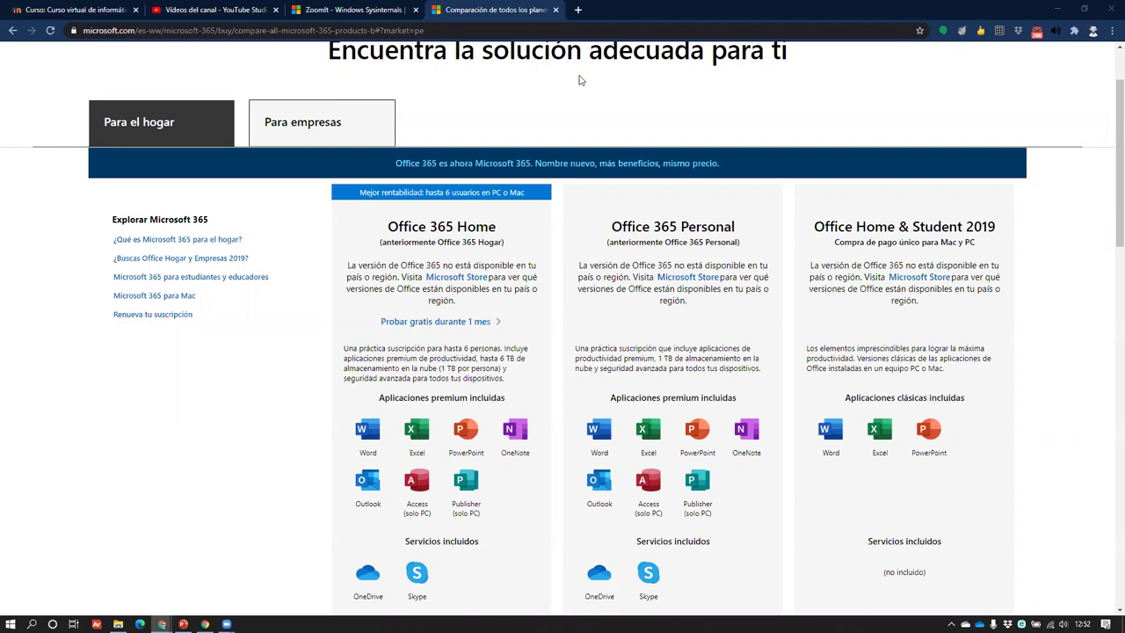
- Close the Microsoft 365 plan comparison page, point out the Camtasia logo on PowerPoint's Aplicaciones slide and return to the desktop
{"action": "left_click", "coordinate": [555, 10]}
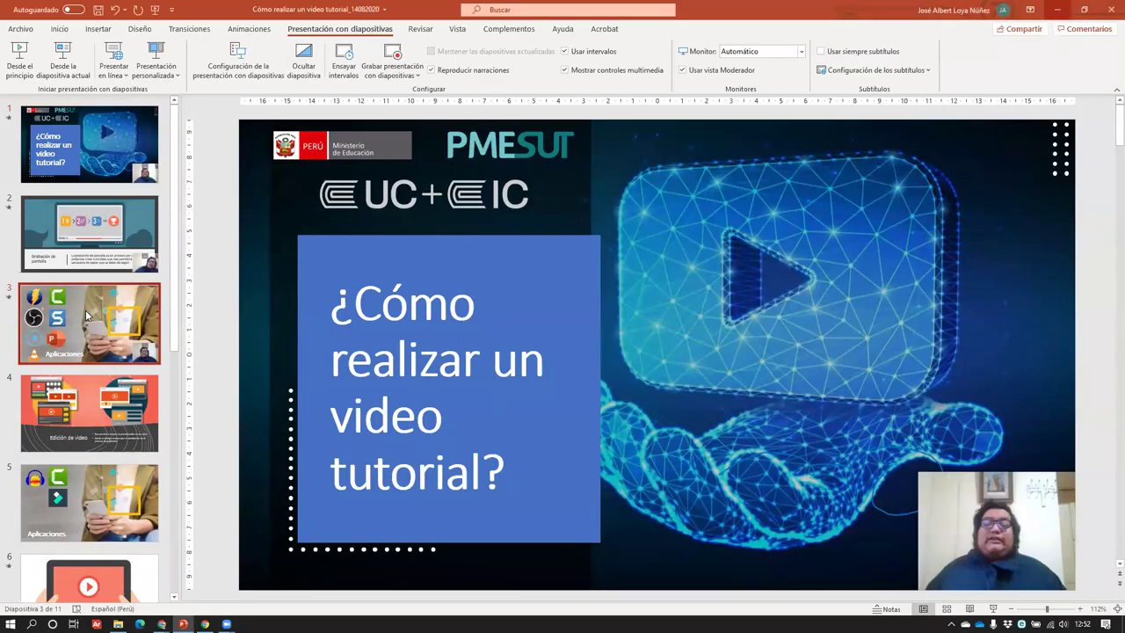
{"action": "left_click", "coordinate": [86, 310]}
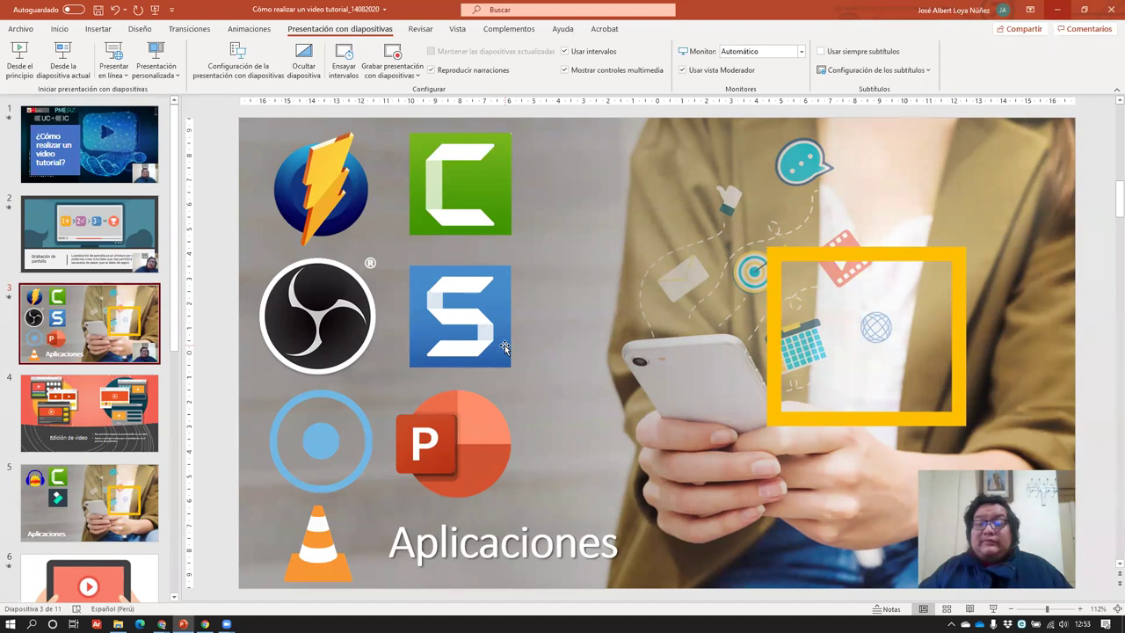
{"action": "left_click", "coordinate": [452, 206]}
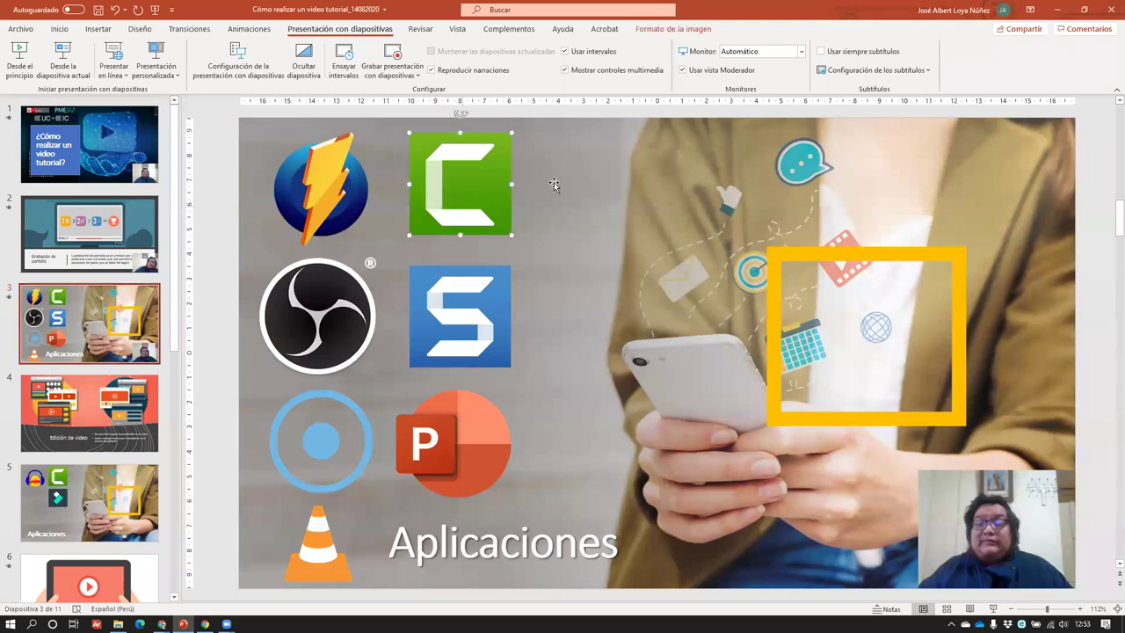
{"action": "left_click", "coordinate": [1056, 9]}
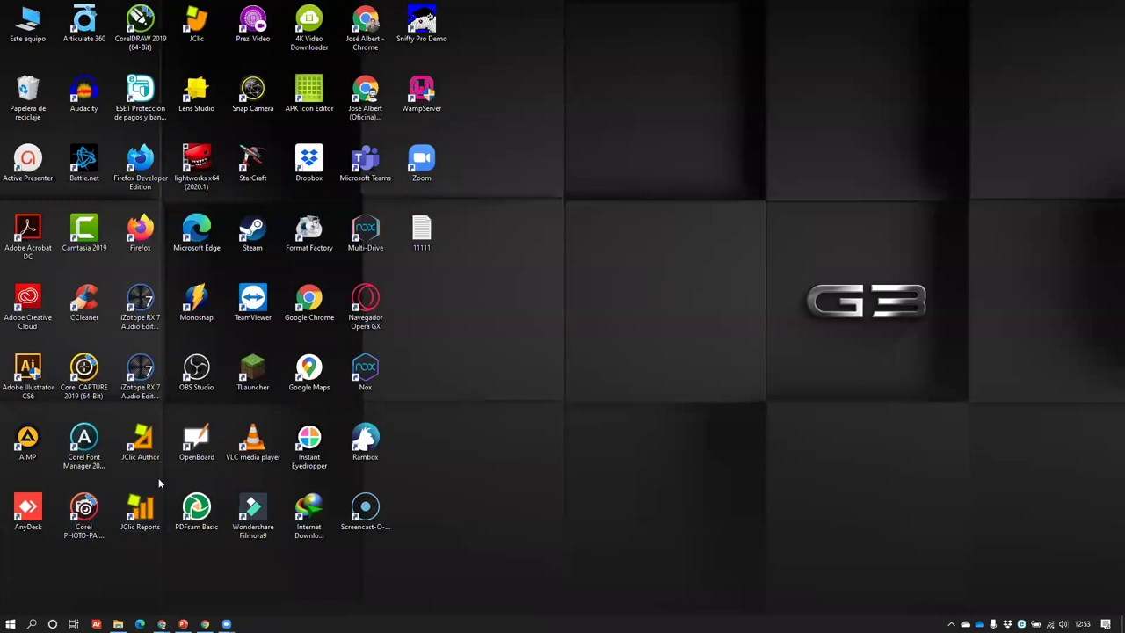
- Launch Camtasia 2019 from the desktop and start a new recording
{"action": "left_click", "coordinate": [96, 233]}
{"action": "double_click", "coordinate": [97, 231]}
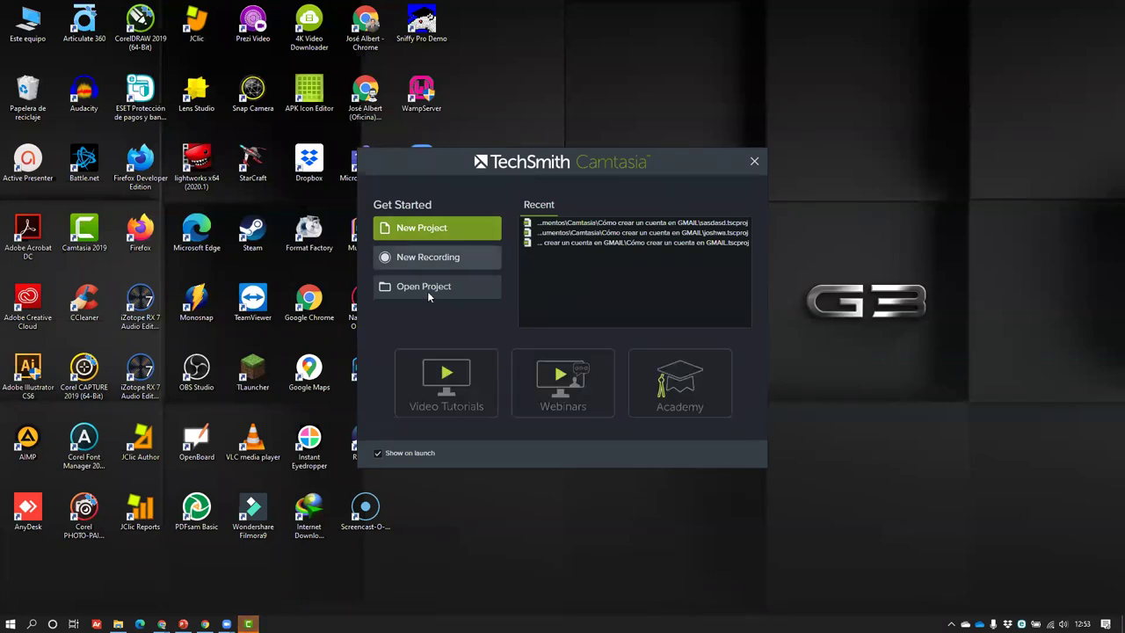
{"action": "left_click", "coordinate": [436, 225]}
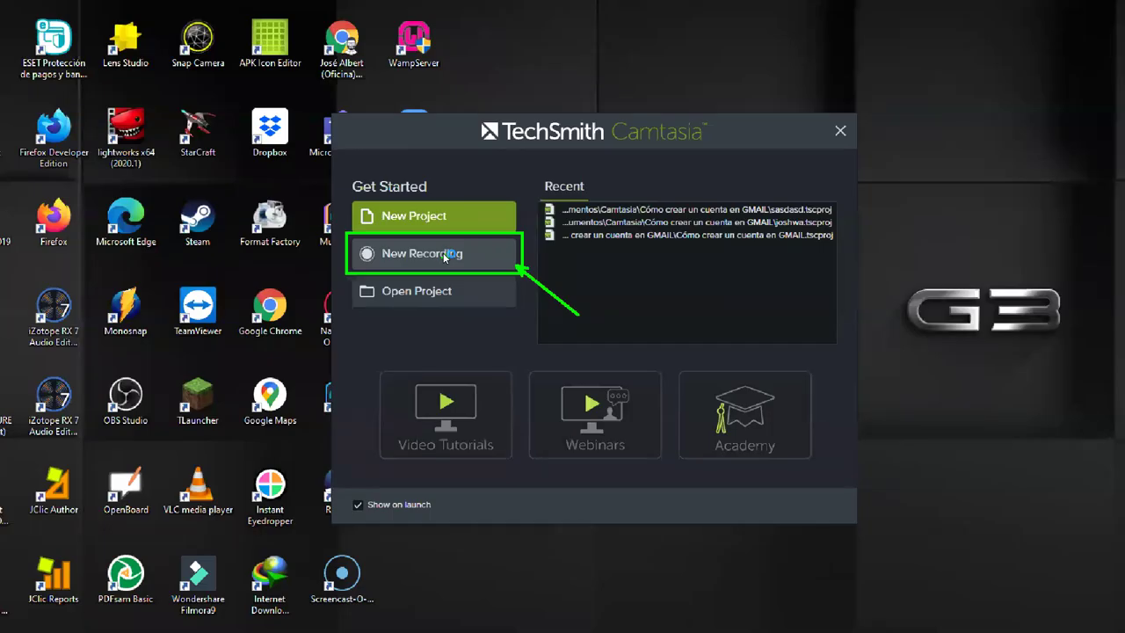
{"action": "left_click", "coordinate": [445, 255]}
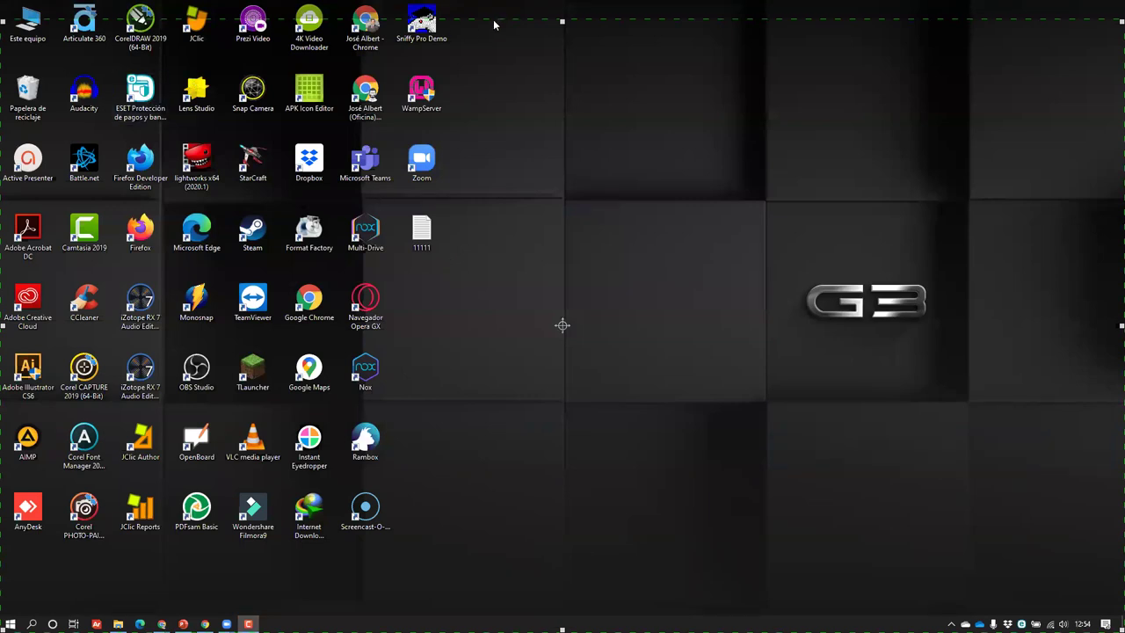
- Shrink the recording area to 1530 by 754 and turn the camera on with Snap Camera as its source
{"action": "left_click_drag", "start_coordinate": [563, 615], "coordinate": [567, 458]}
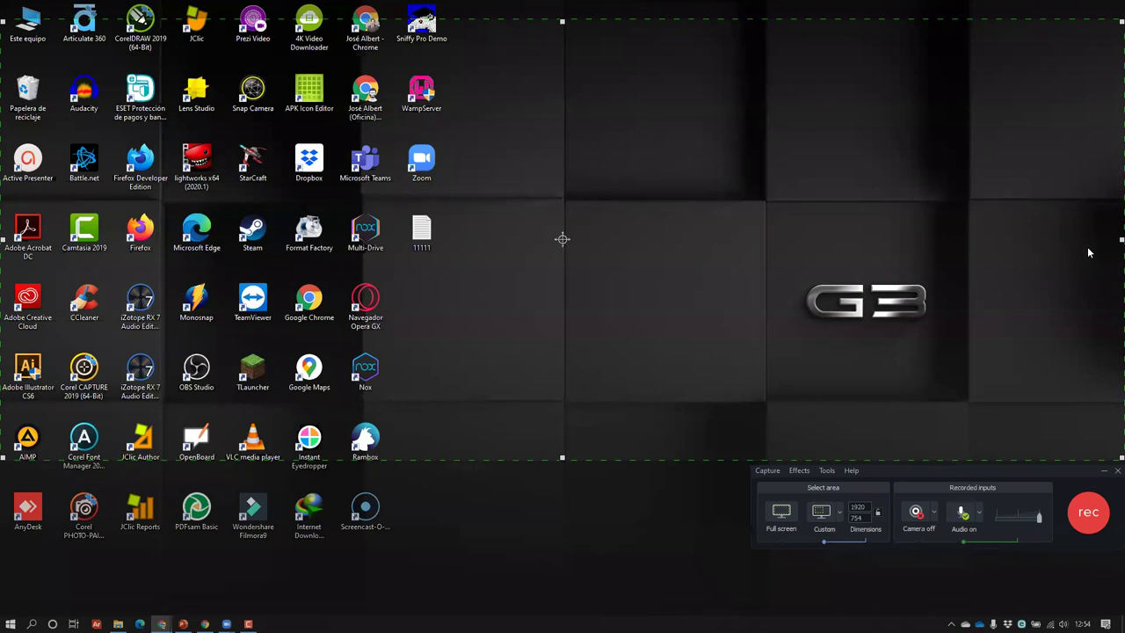
{"action": "left_click_drag", "start_coordinate": [1113, 237], "coordinate": [891, 235]}
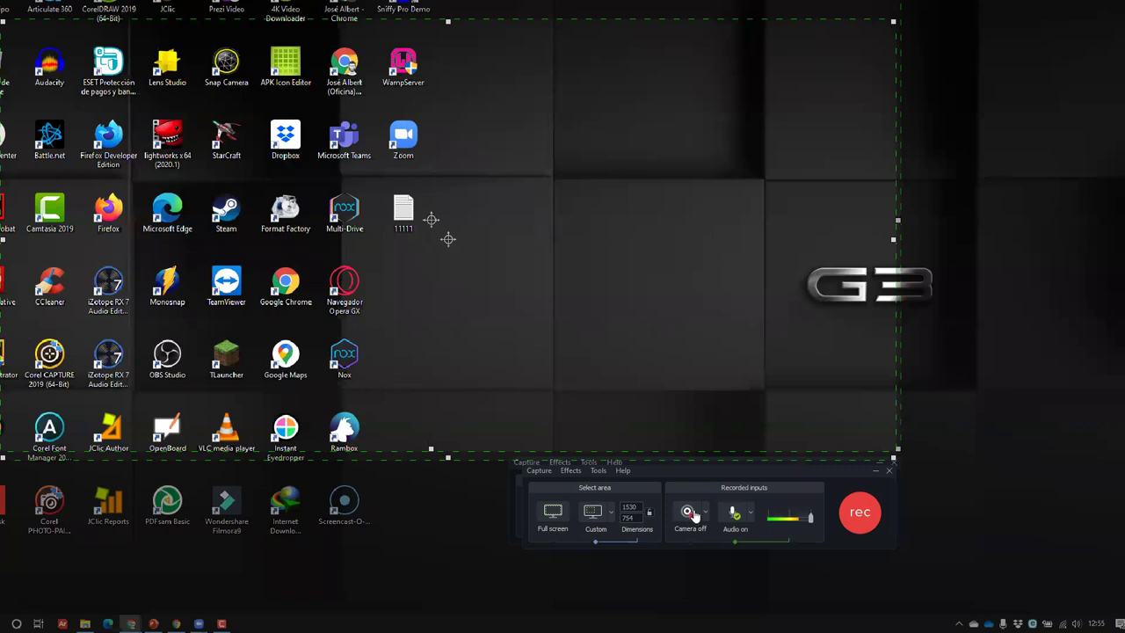
{"action": "left_click", "coordinate": [689, 516]}
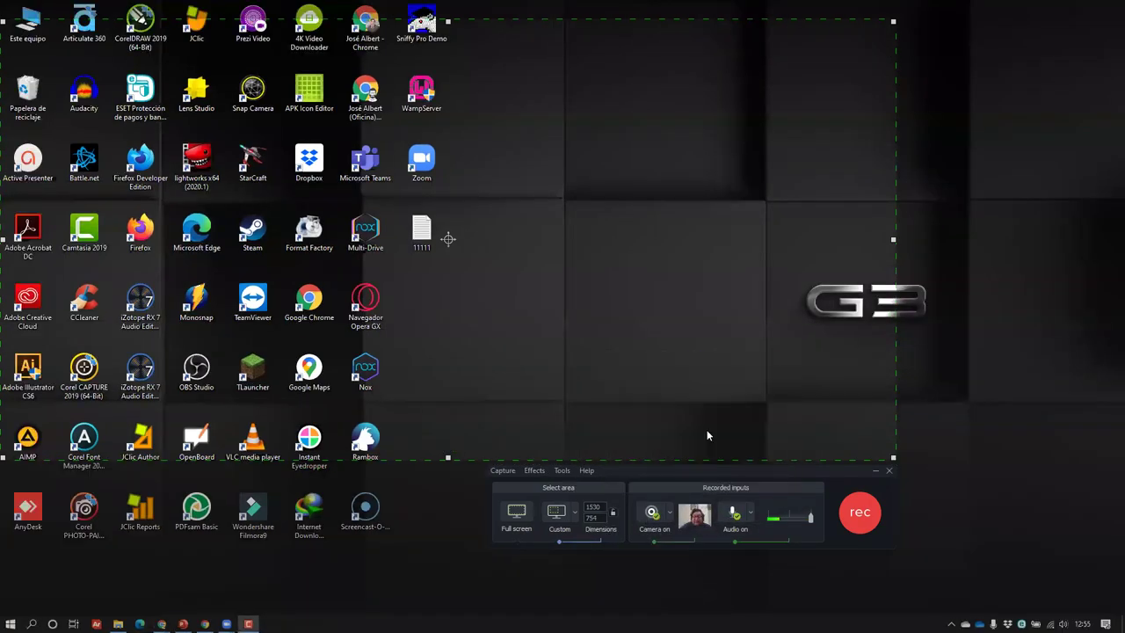
{"action": "left_click", "coordinate": [669, 512]}
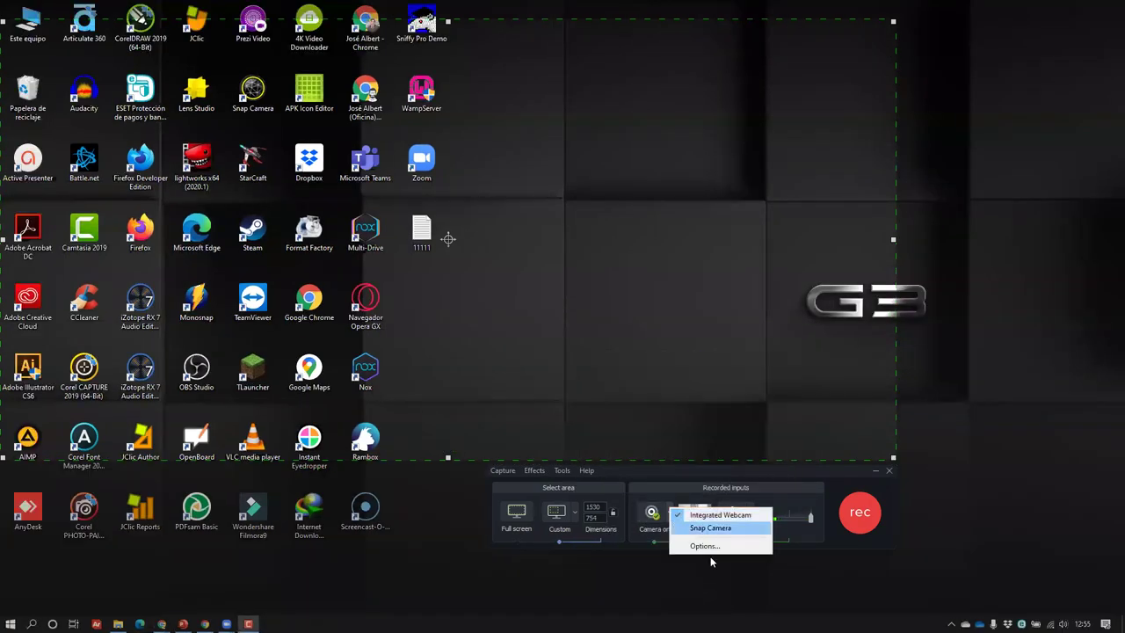
{"action": "left_click", "coordinate": [714, 529]}
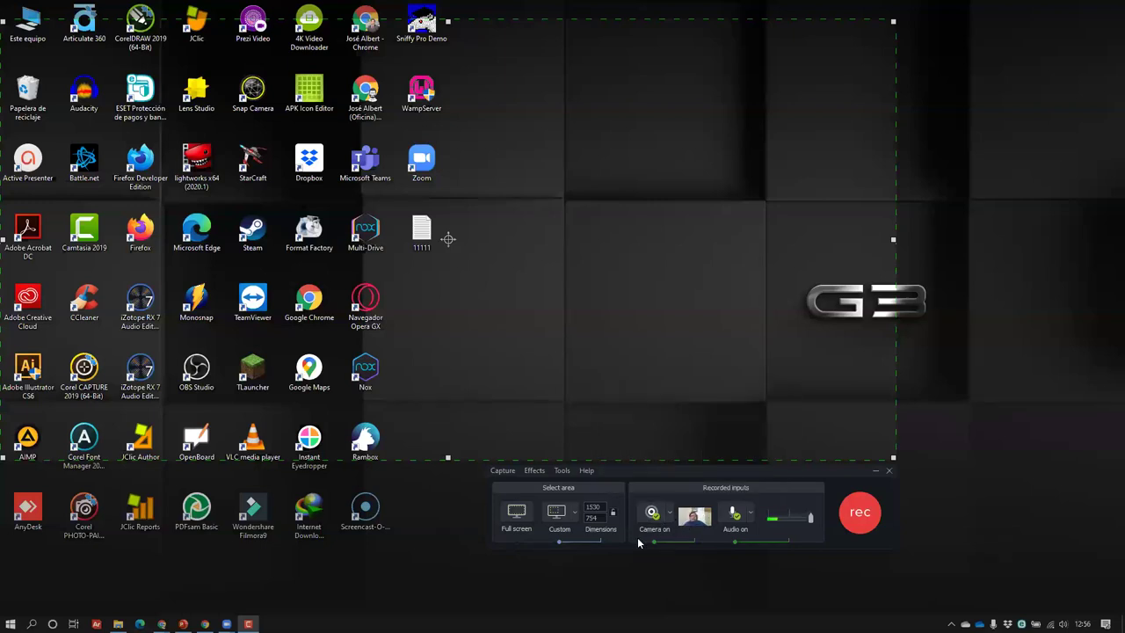
- Record the desktop and the PowerPoint Aplicaciones slide with the webcam, and stop the recording to load it into the Camtasia editor
{"action": "left_click", "coordinate": [870, 517]}
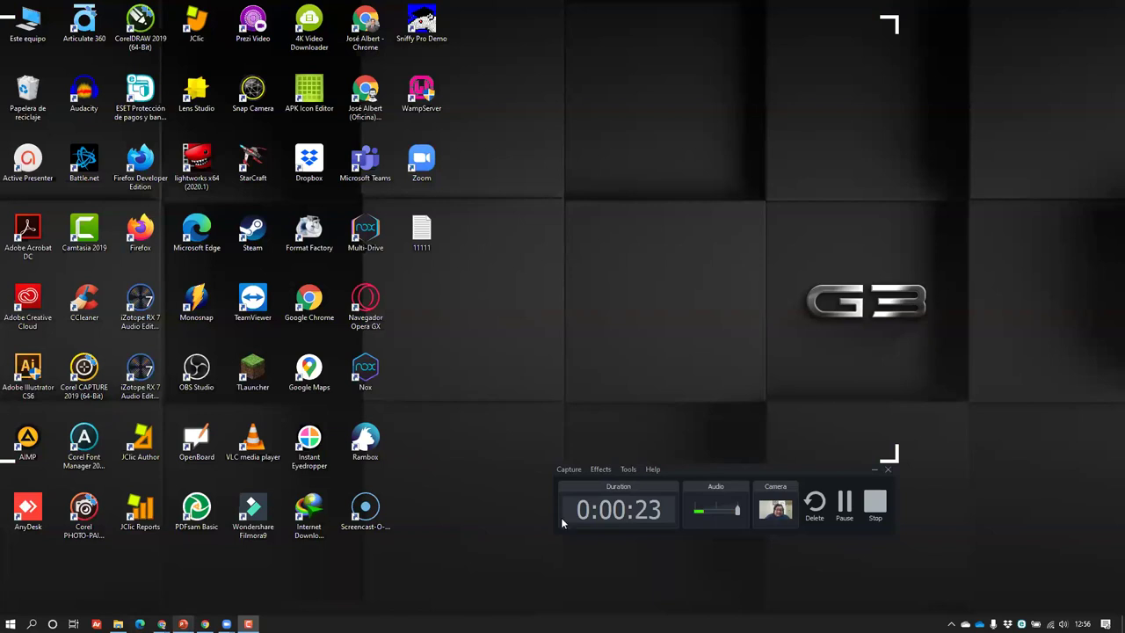
{"action": "key", "text": "alt+Tab"}
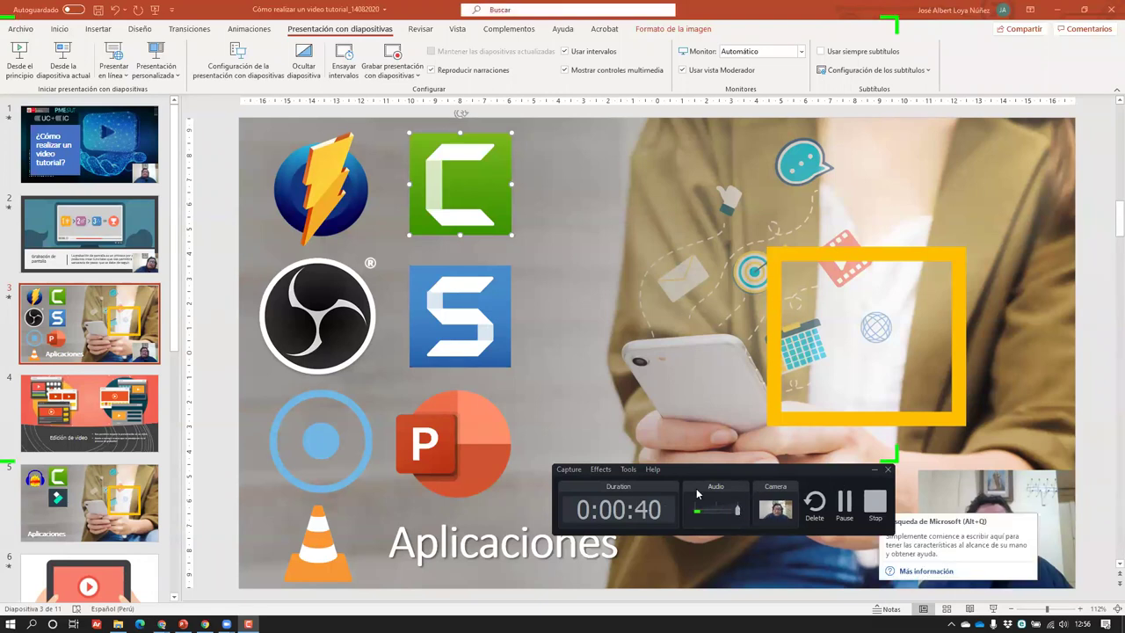
{"action": "left_click", "coordinate": [873, 507]}
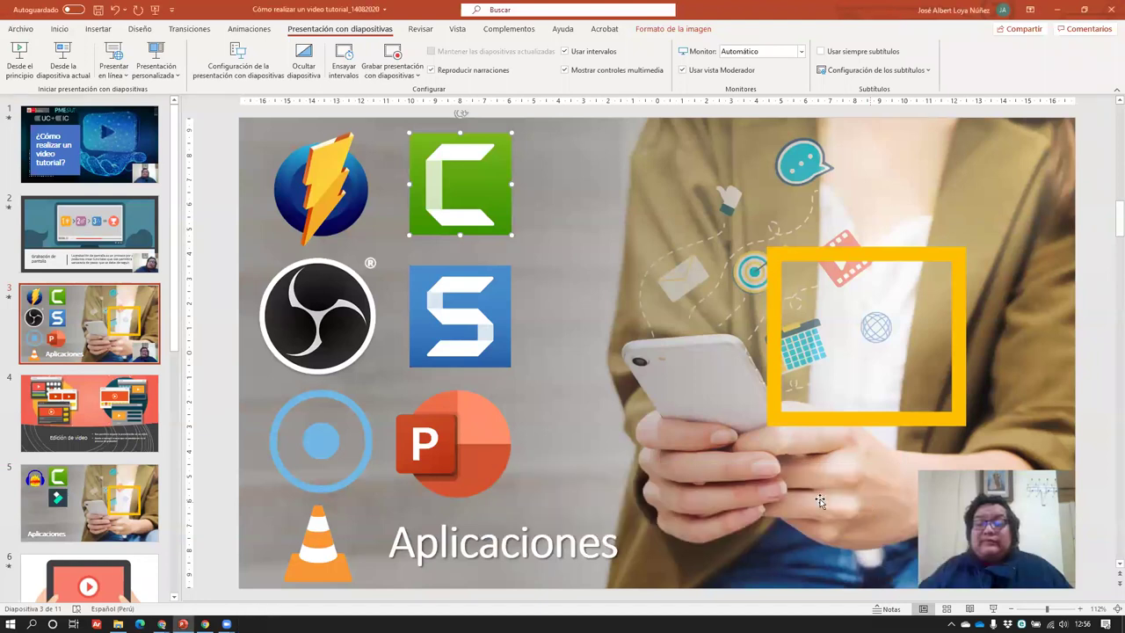
{"action": "key", "text": "alt+Tab"}
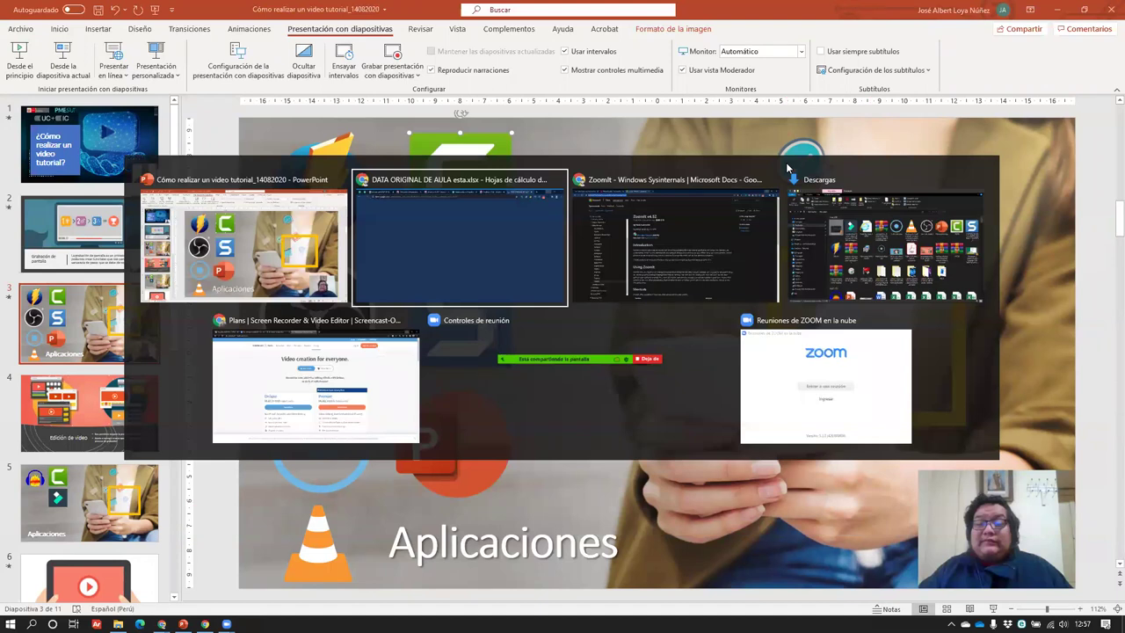
{"action": "key", "text": "Escape"}
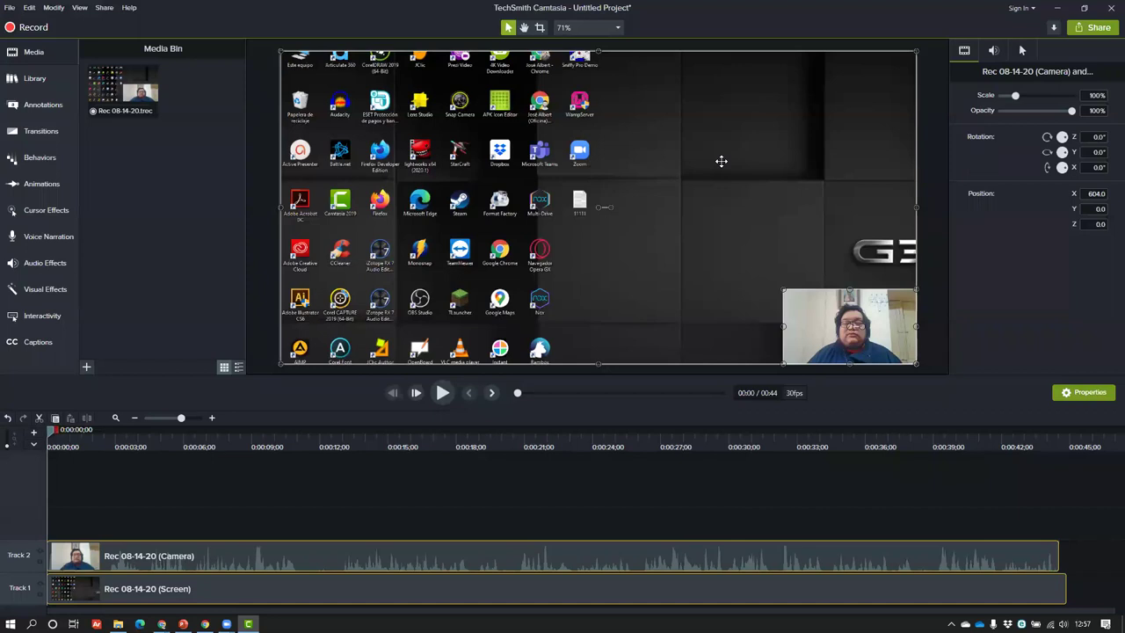
- Deselect the recorded clips and select the camera clip on Track 2 and the screen clip on Track 1 individually
{"action": "left_click", "coordinate": [175, 503]}
{"action": "left_click", "coordinate": [123, 558]}
{"action": "mouse_move", "coordinate": [128, 560]}
{"action": "left_mouse_down"}
{"action": "mouse_move", "coordinate": [151, 580]}
{"action": "mouse_move", "coordinate": [123, 556]}
{"action": "mouse_move", "coordinate": [139, 545]}
{"action": "left_mouse_up"}
{"action": "left_click", "coordinate": [113, 594]}
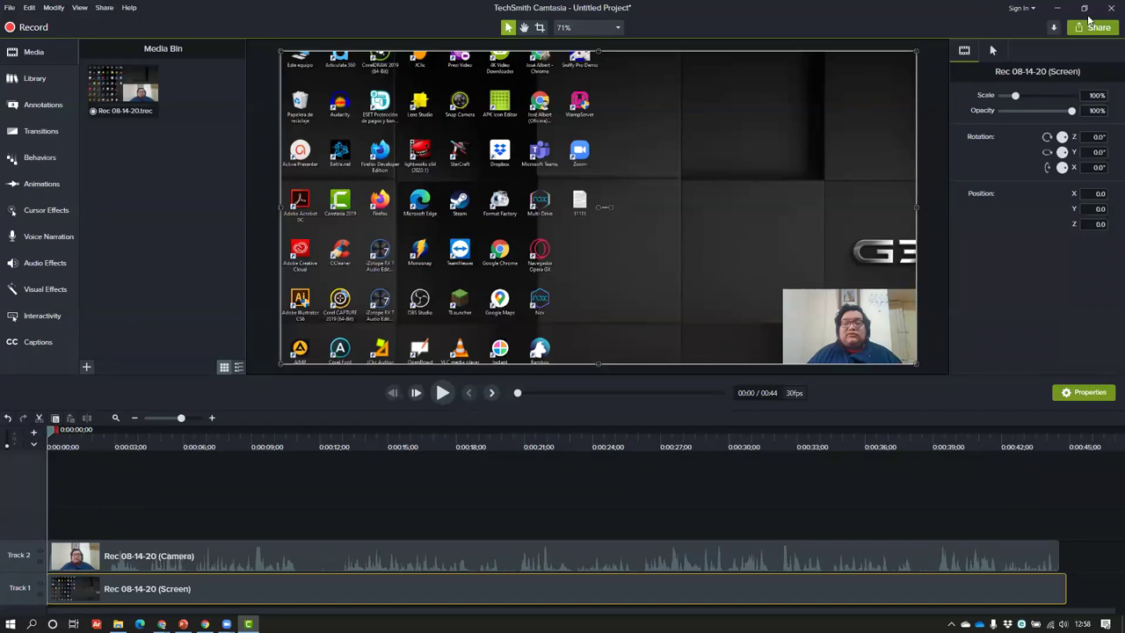
- Minimize Camtasia, switch to Chrome and search Google for camtasia in a new tab
{"action": "left_click", "coordinate": [1057, 9]}
{"action": "mouse_move", "coordinate": [162, 623]}
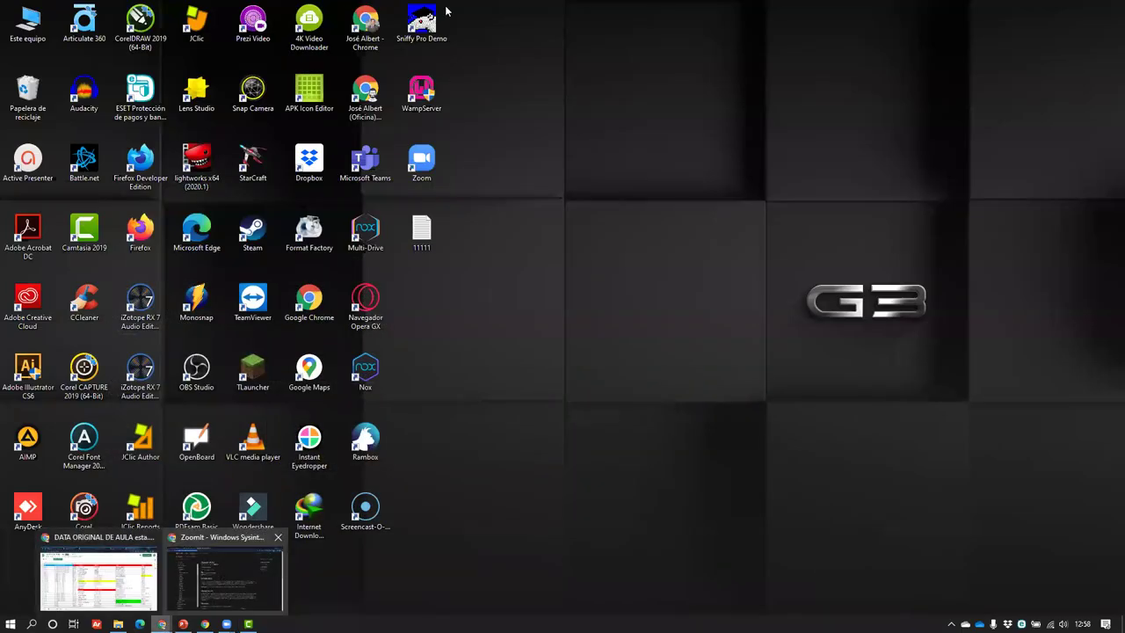
{"action": "key", "text": "alt+Tab"}
{"action": "left_click", "coordinate": [439, 10]}
{"action": "type", "text": "ca"}
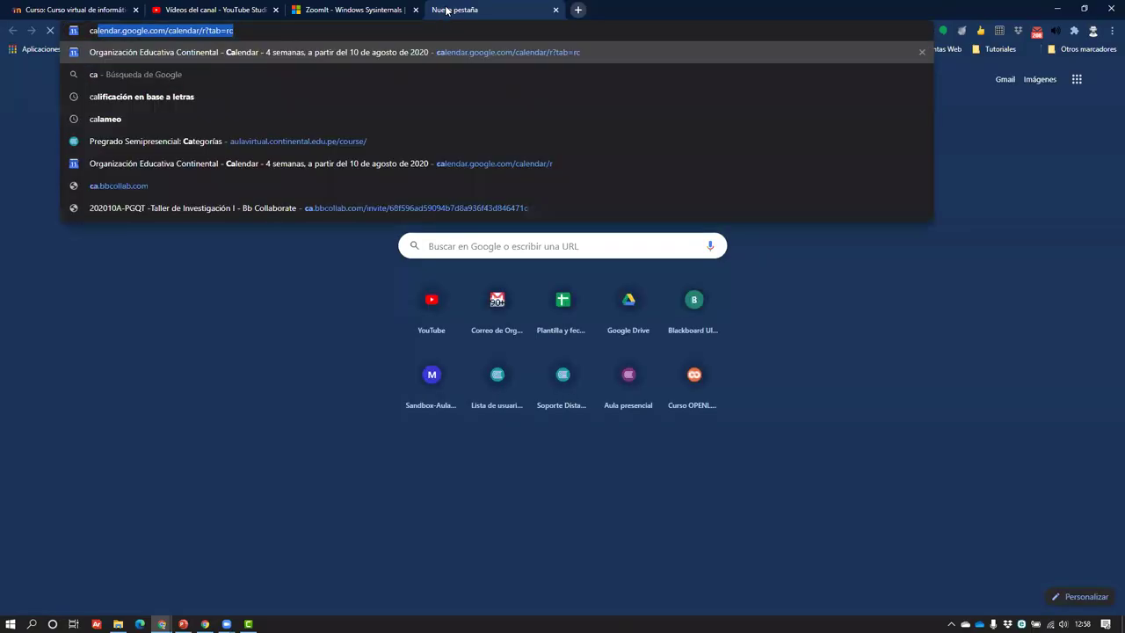
{"action": "type", "text": "mtasia"}
{"action": "key", "text": "Return"}
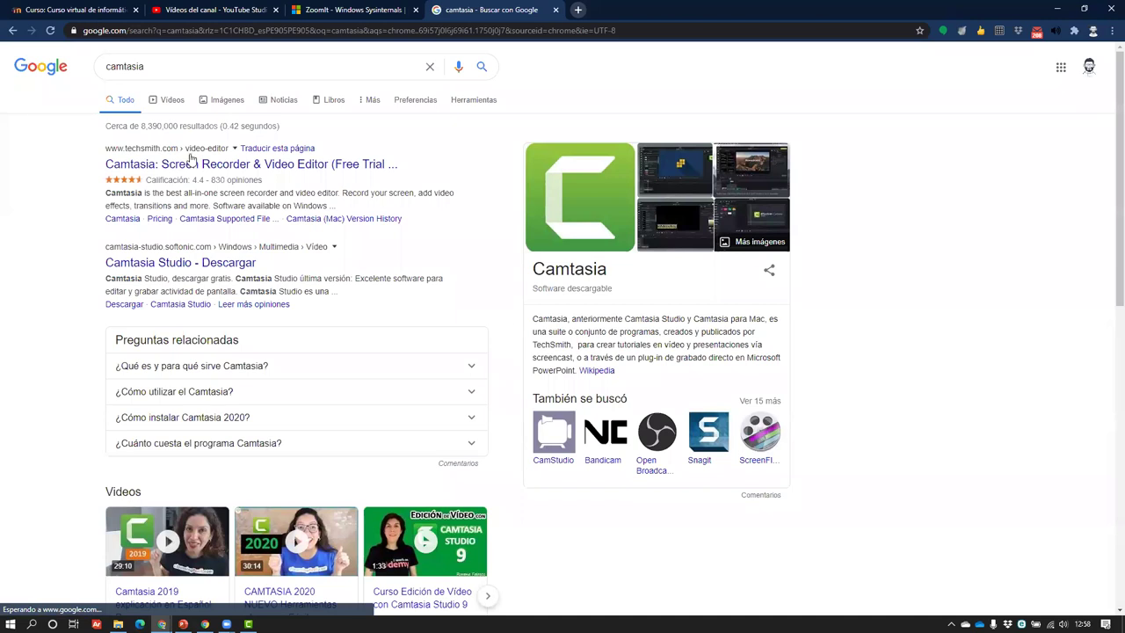
- Open TechSmith's Camtasia product page from the search results and look through its features down to the footer
{"action": "left_click", "coordinate": [220, 166]}
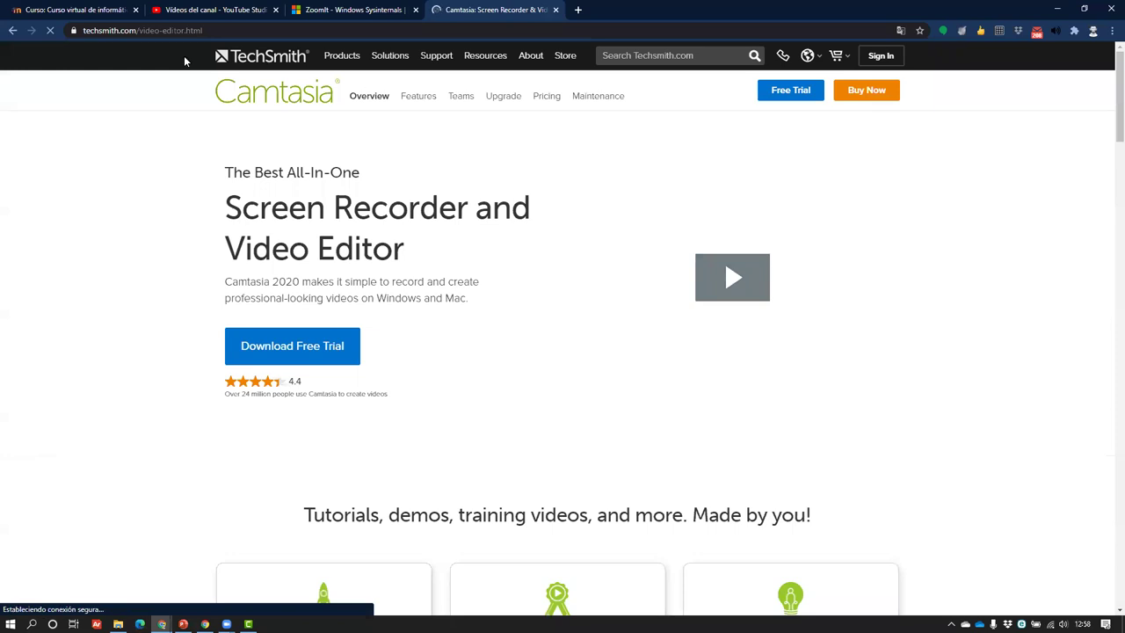
{"action": "scroll", "coordinate": [508, 316], "scroll_direction": "down", "scroll_amount": 3}
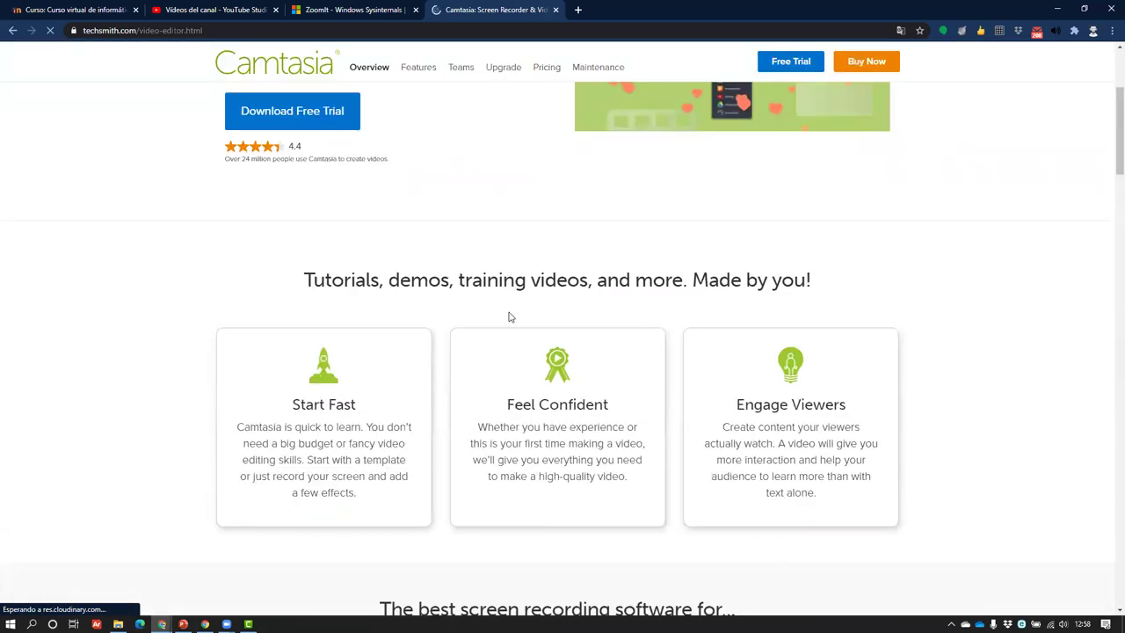
{"action": "scroll", "coordinate": [508, 317], "scroll_direction": "down", "scroll_amount": 5}
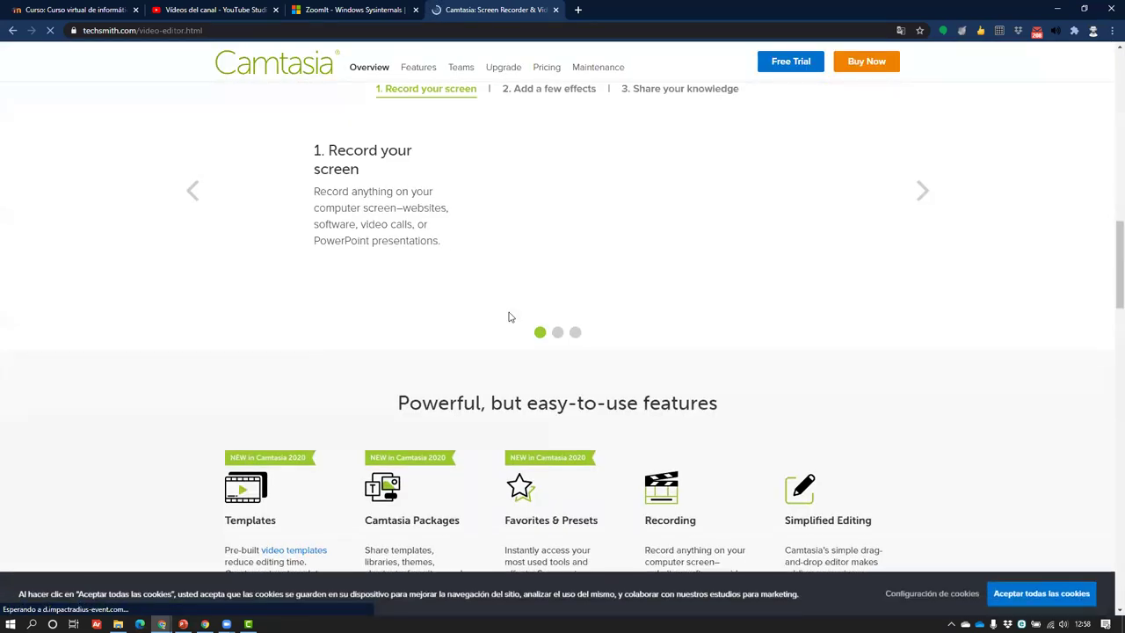
{"action": "scroll", "coordinate": [508, 316], "scroll_direction": "down", "scroll_amount": 4}
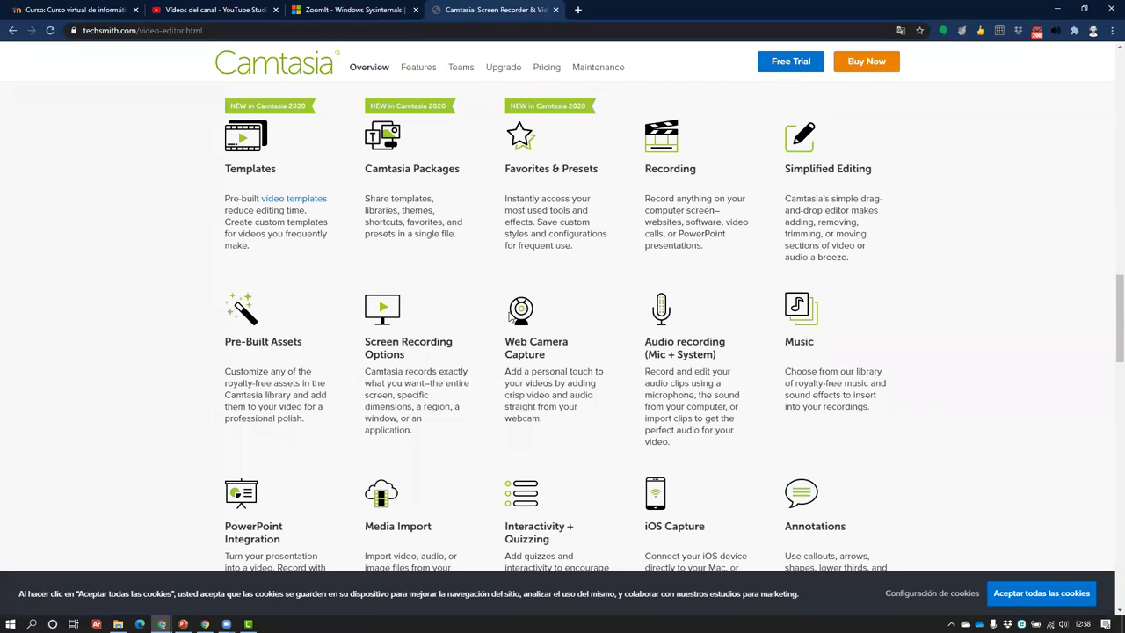
{"action": "scroll", "coordinate": [507, 315], "scroll_direction": "down", "scroll_amount": 12}
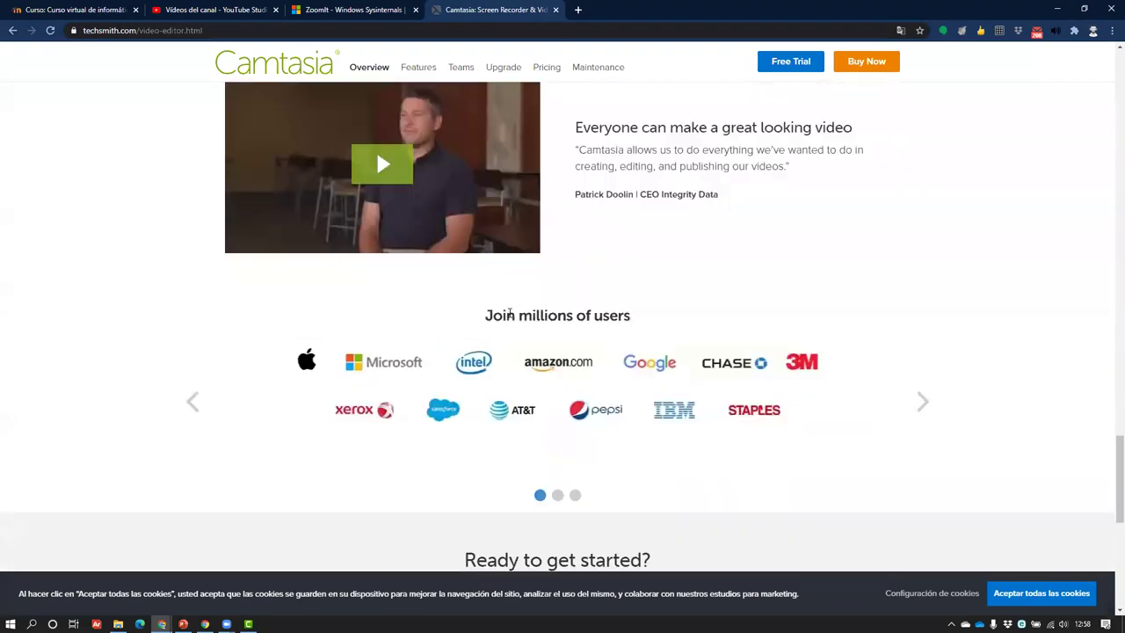
{"action": "scroll", "coordinate": [509, 313], "scroll_direction": "down", "scroll_amount": 6}
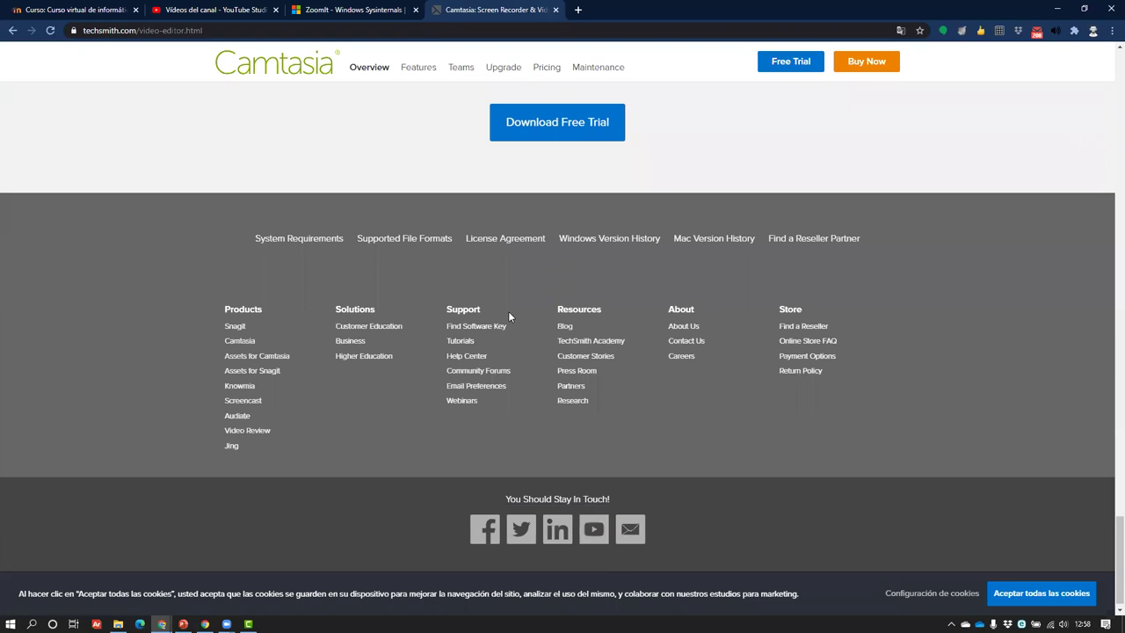
{"action": "scroll", "coordinate": [508, 311], "scroll_direction": "up", "scroll_amount": 20}
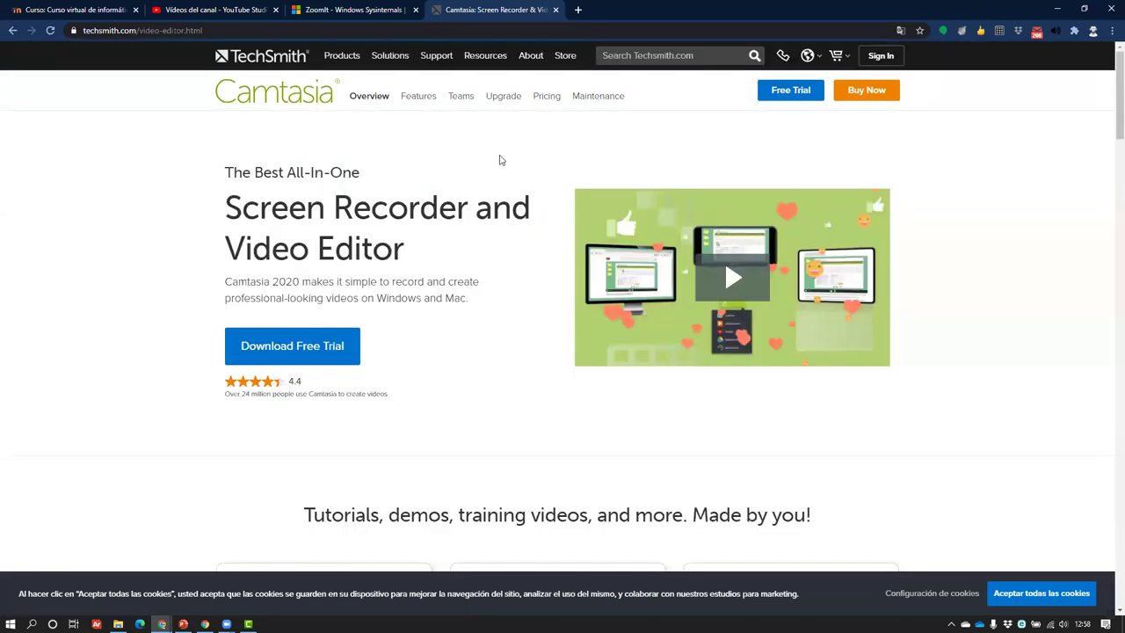
- Open Camtasia's pricing page and review the individual license price and its terms
{"action": "left_click", "coordinate": [547, 96]}
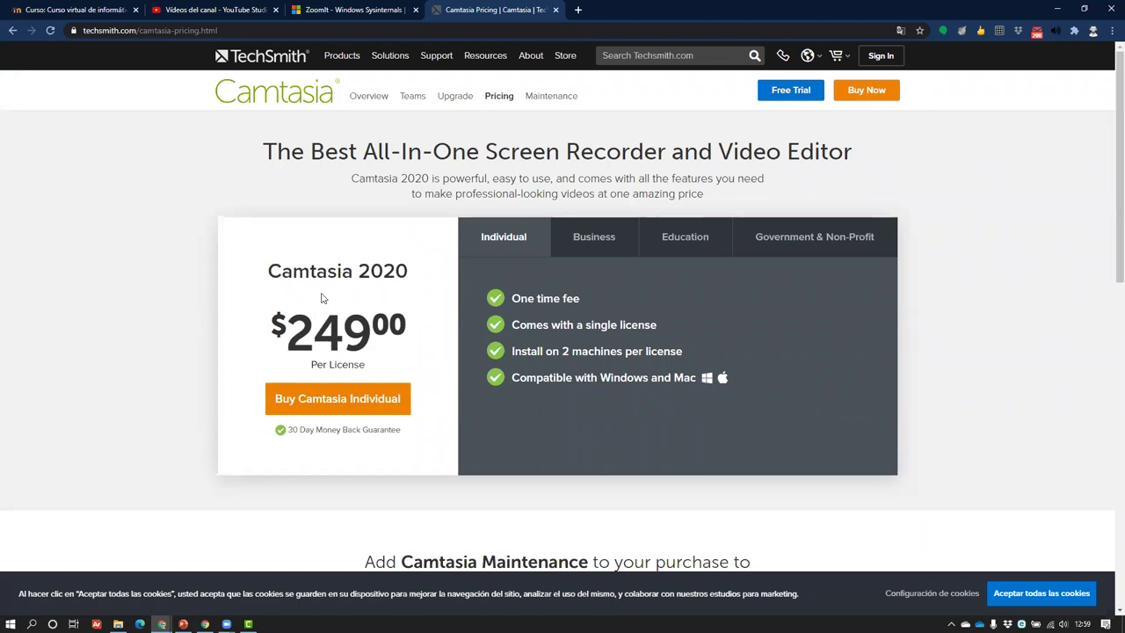
{"action": "scroll", "coordinate": [322, 295], "scroll_direction": "down", "scroll_amount": 3}
{"action": "scroll", "coordinate": [322, 295], "scroll_direction": "up", "scroll_amount": 3}
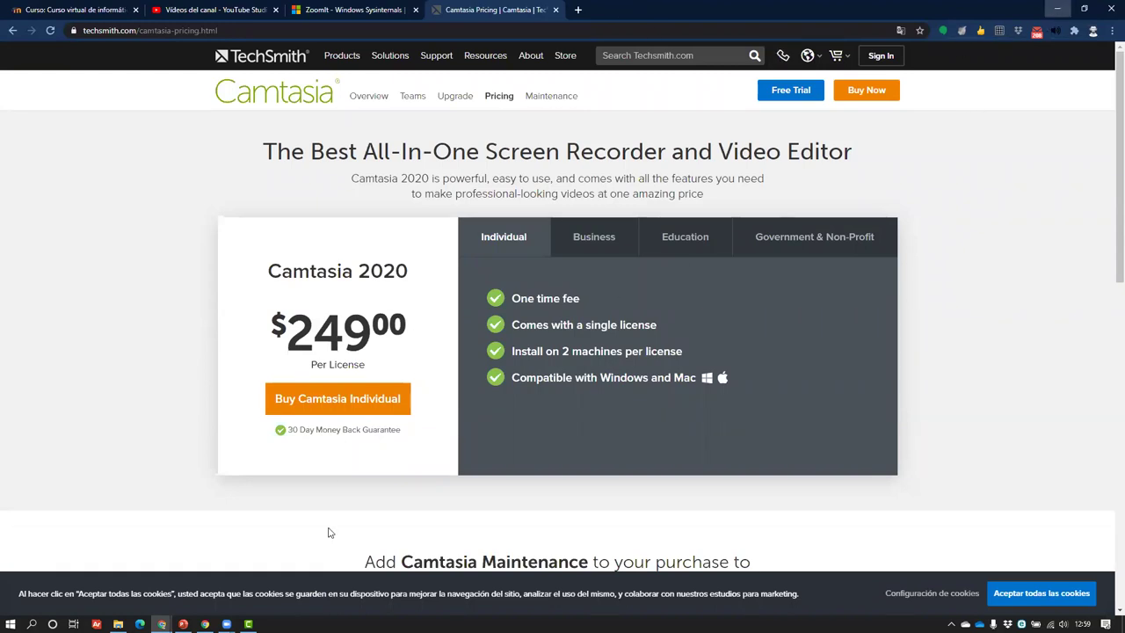
- Minimize Chrome and Camtasia, switch to the PowerPoint presentation and clear the timings and narrations on all slides
{"action": "key", "text": "super+d"}
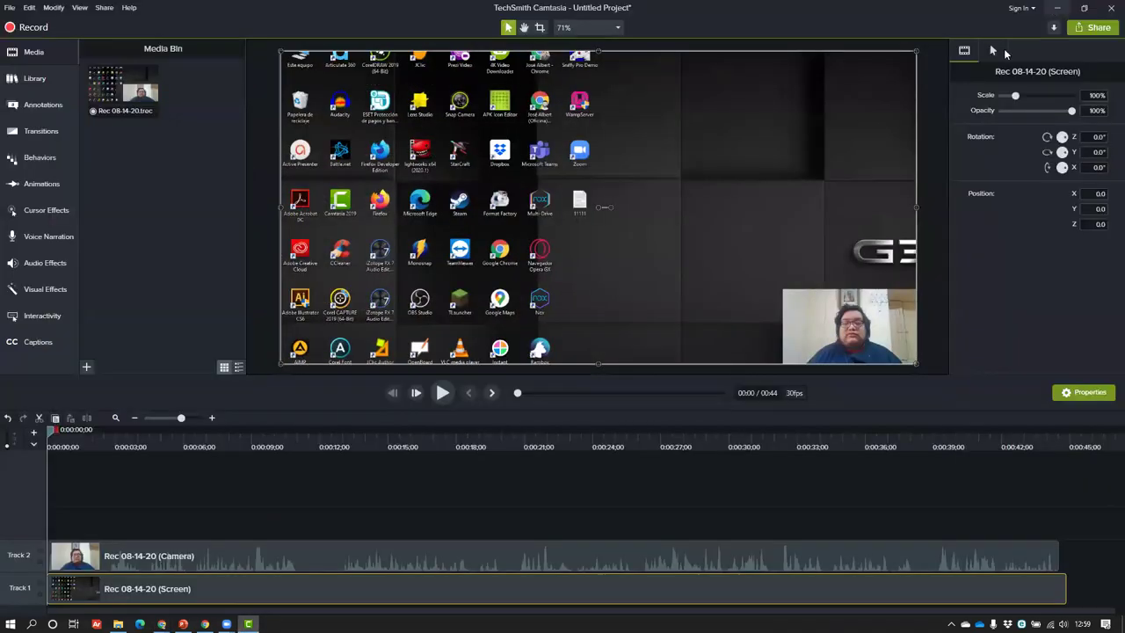
{"action": "left_click", "coordinate": [1049, 8]}
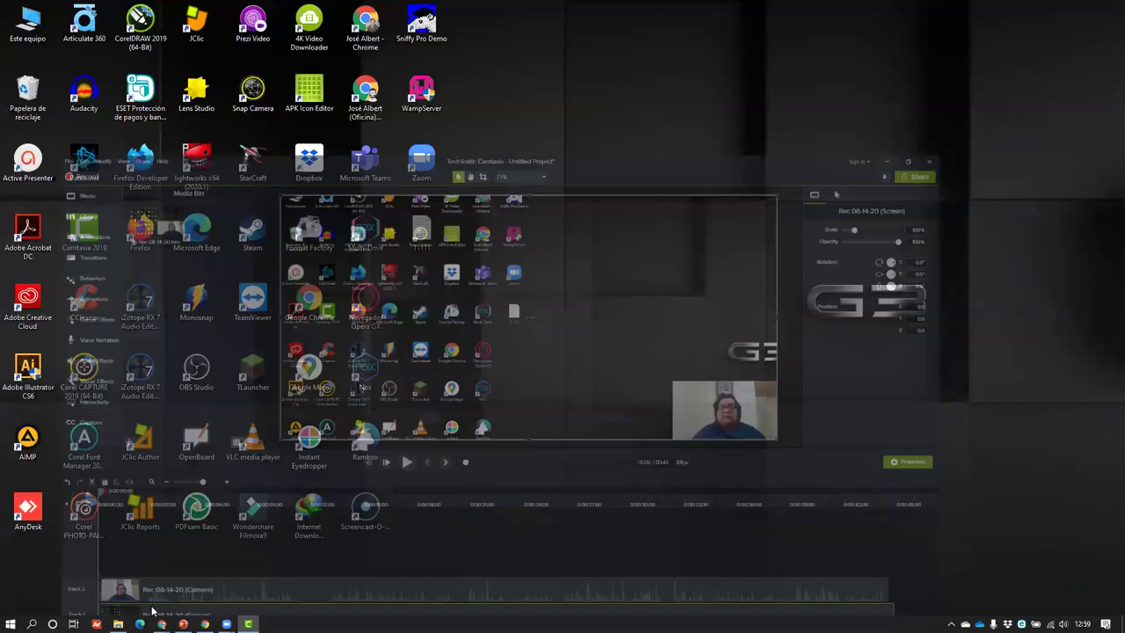
{"action": "key", "text": "alt+Tab"}
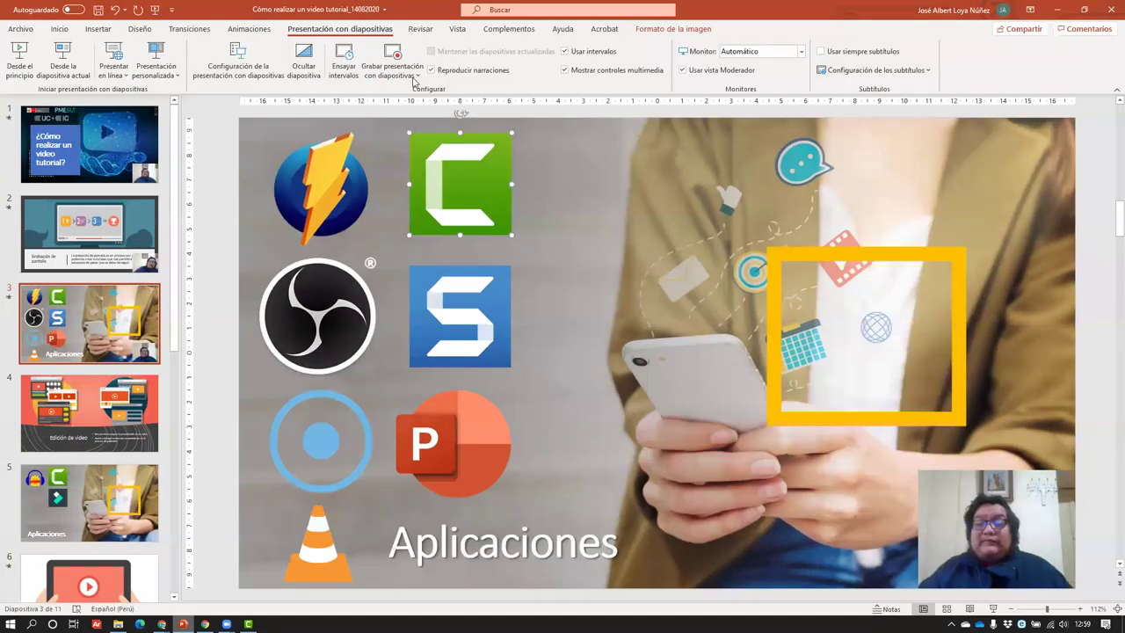
{"action": "left_click", "coordinate": [414, 77]}
{"action": "mouse_move", "coordinate": [457, 128]}
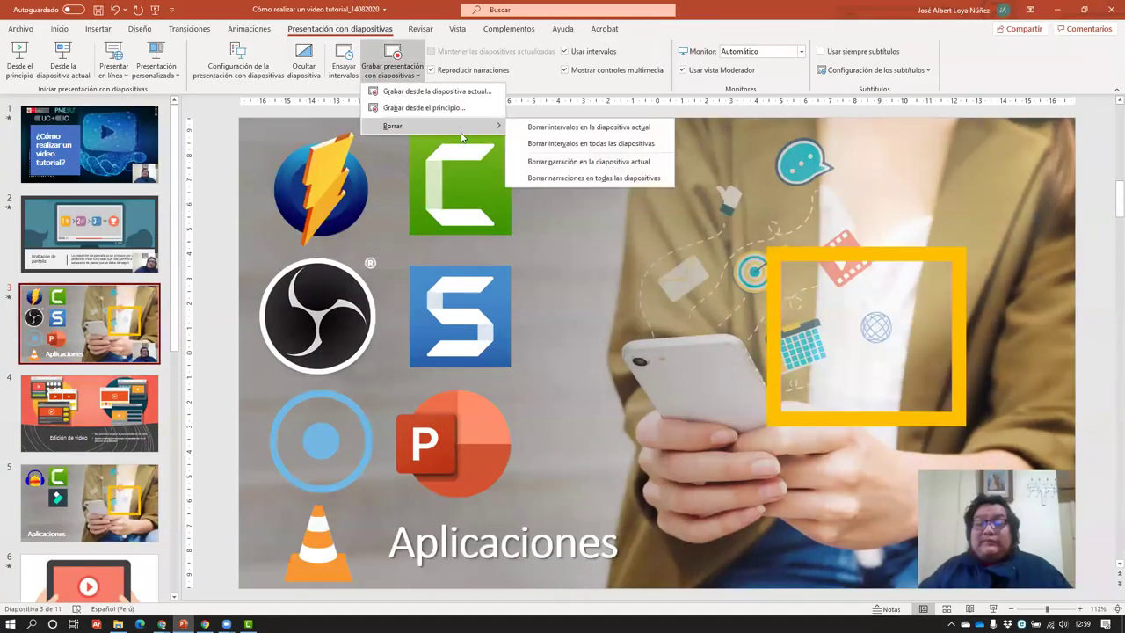
{"action": "left_click", "coordinate": [609, 143]}
{"action": "left_click", "coordinate": [404, 73]}
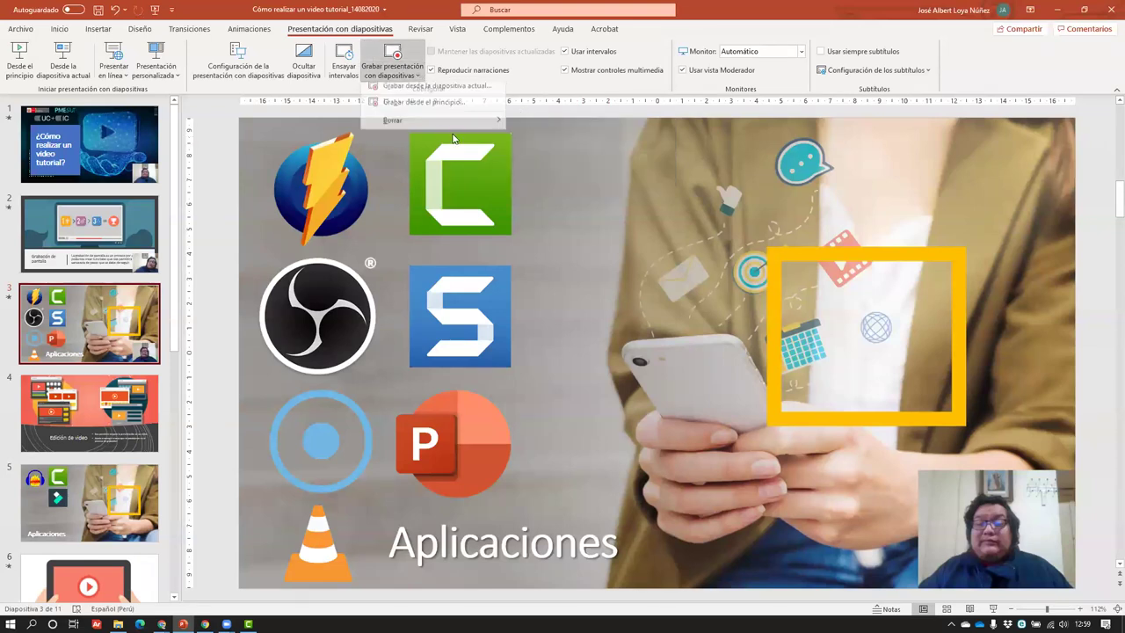
{"action": "mouse_move", "coordinate": [461, 126]}
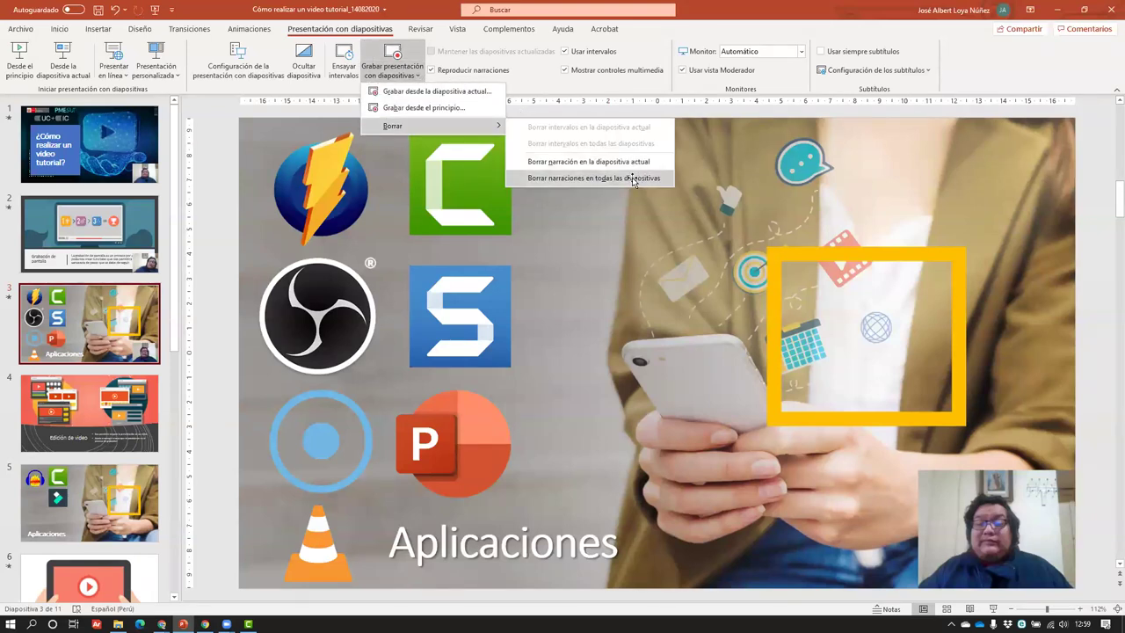
{"action": "key", "text": "Return"}
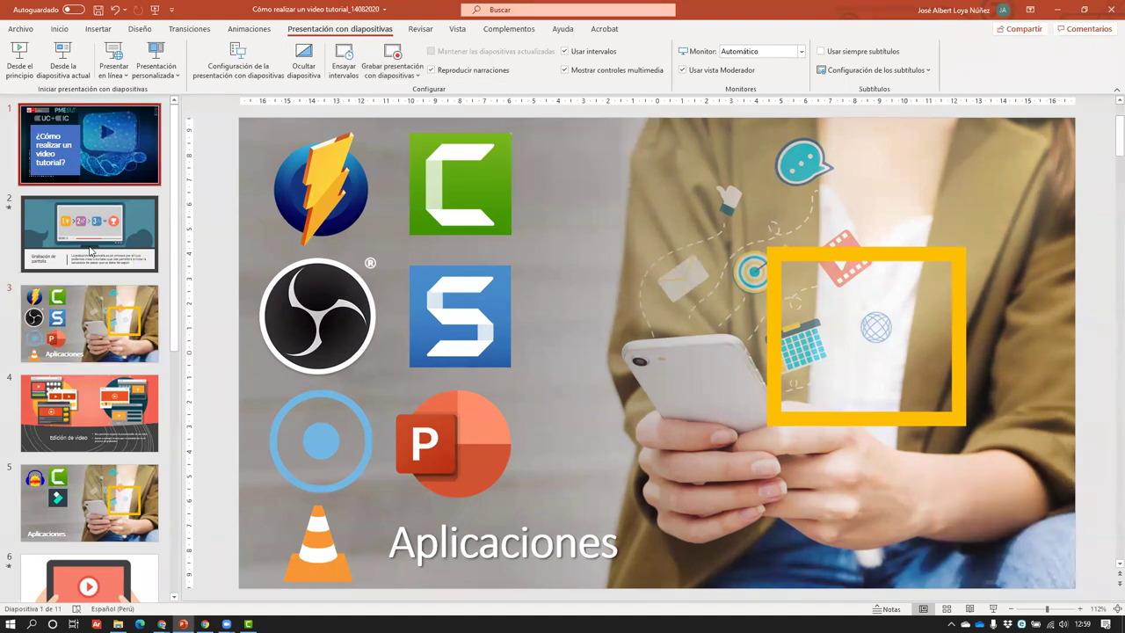
- Start the slide show from the title slide in presenter view
{"action": "scroll", "coordinate": [89, 245], "scroll_direction": "down", "scroll_amount": 2}
{"action": "scroll", "coordinate": [88, 245], "scroll_direction": "up", "scroll_amount": 2}
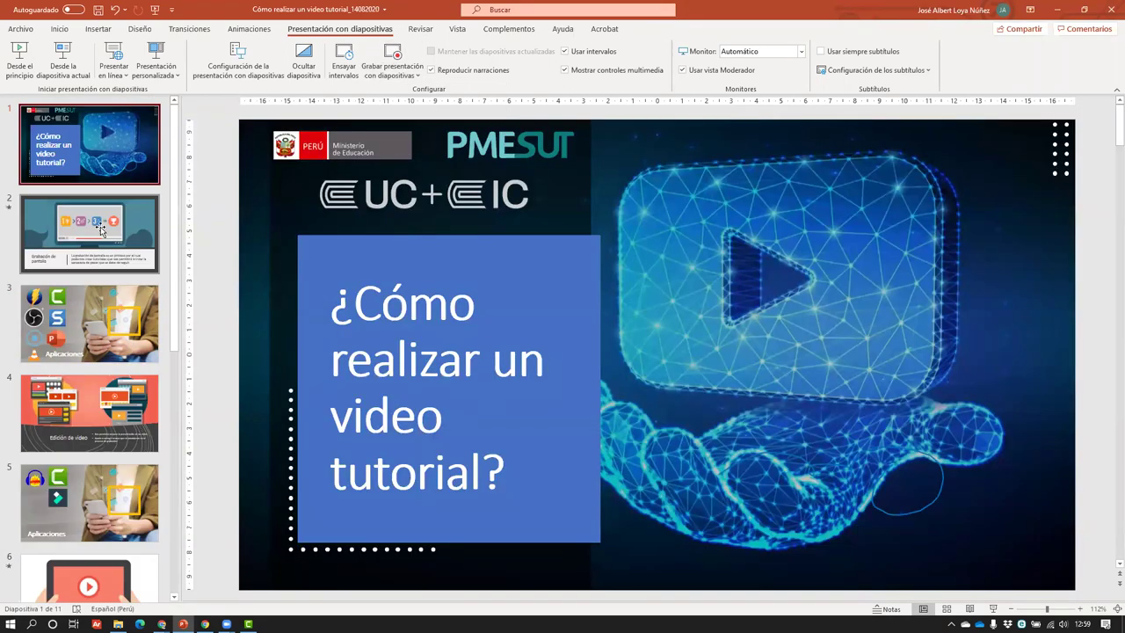
{"action": "left_click", "coordinate": [993, 608]}
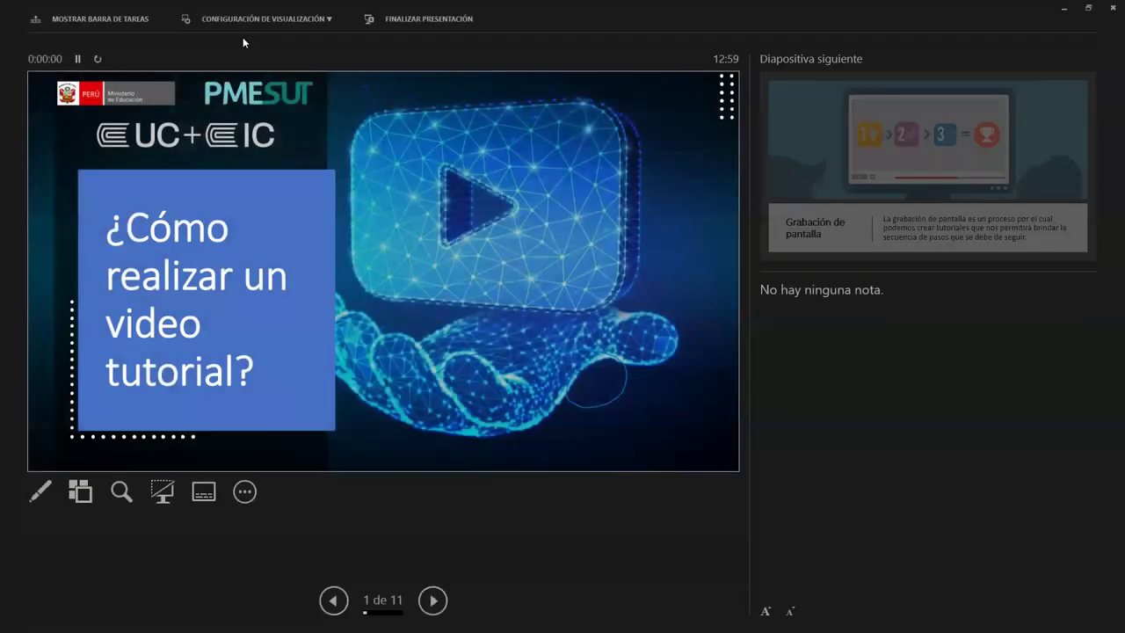
- Set the presenter display to duplicate the slide show and restart the presentation from the title slide
{"action": "left_click", "coordinate": [240, 21]}
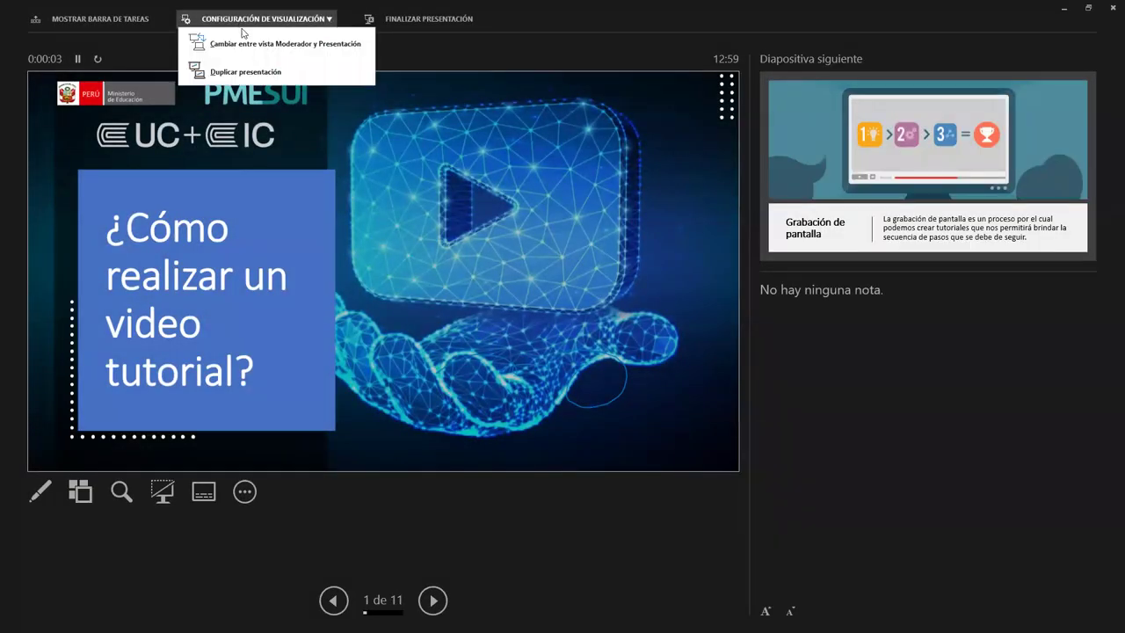
{"action": "left_click", "coordinate": [251, 75]}
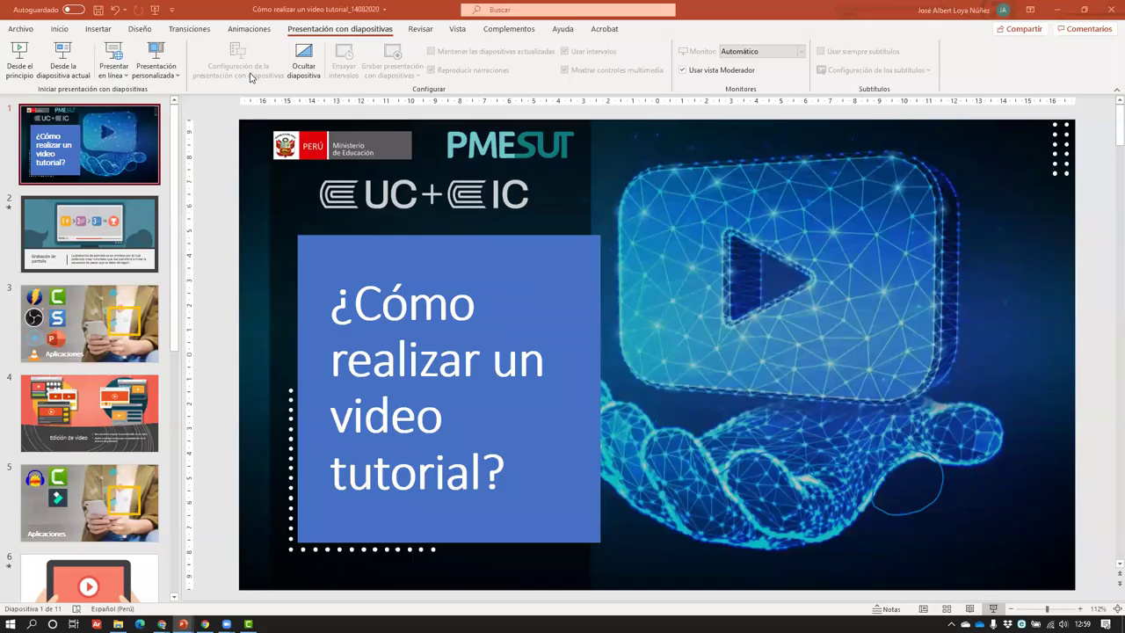
{"action": "key", "text": "F5"}
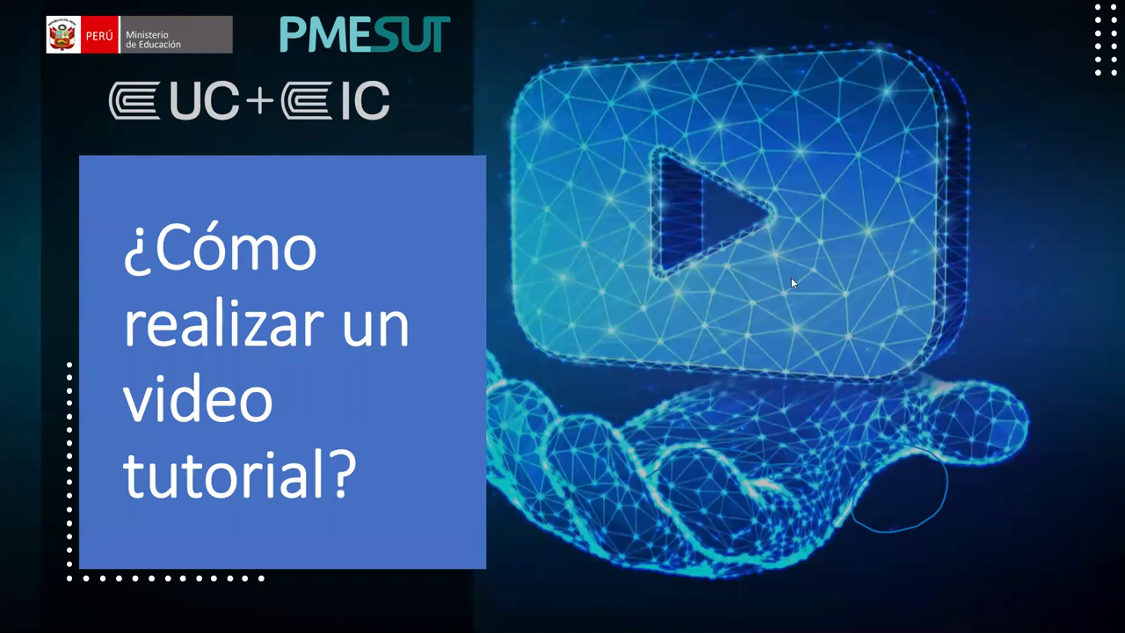
- Bring up Camtasia's recorder over the title slide and start a full-screen recording with camera and audio on
{"action": "key", "text": "alt+Tab"}
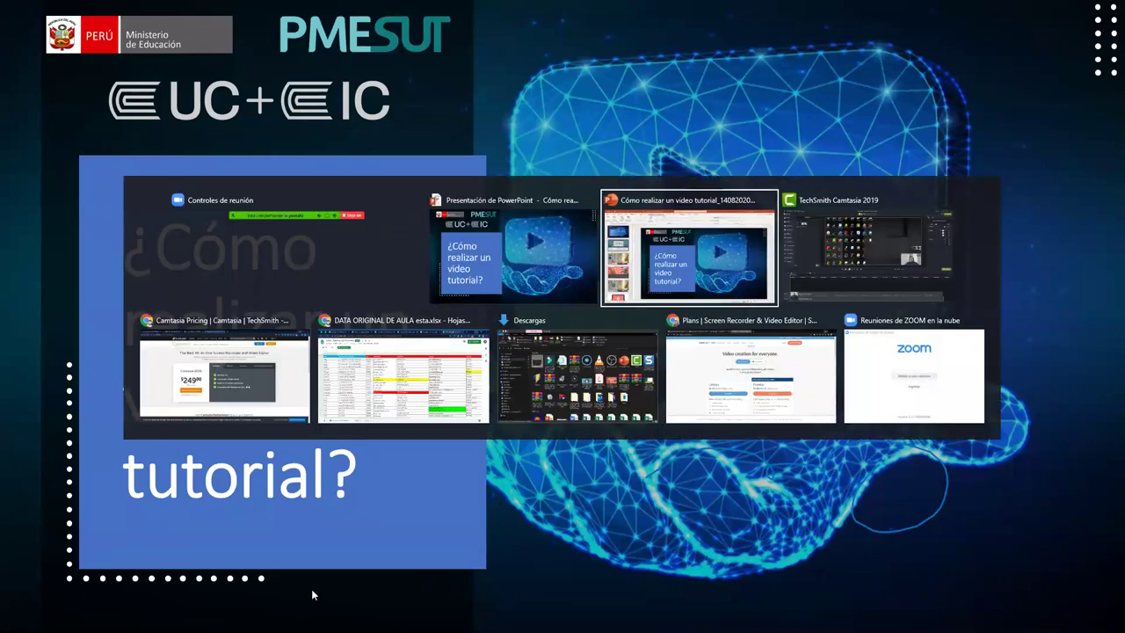
{"action": "key", "text": "alt+Tab"}
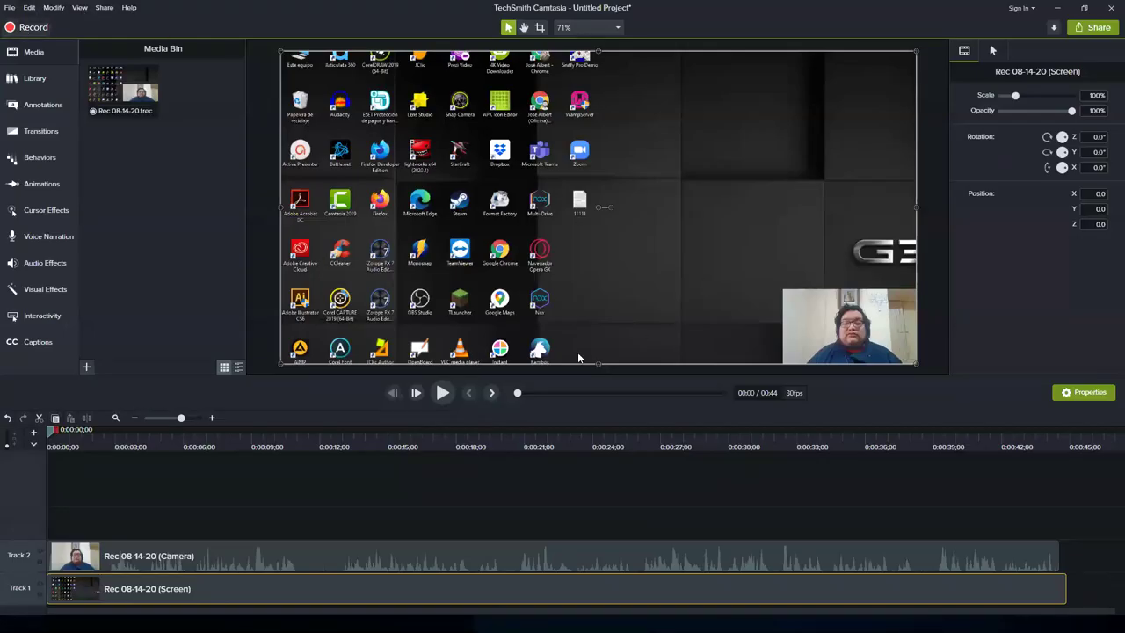
{"action": "key", "text": "alt+Tab"}
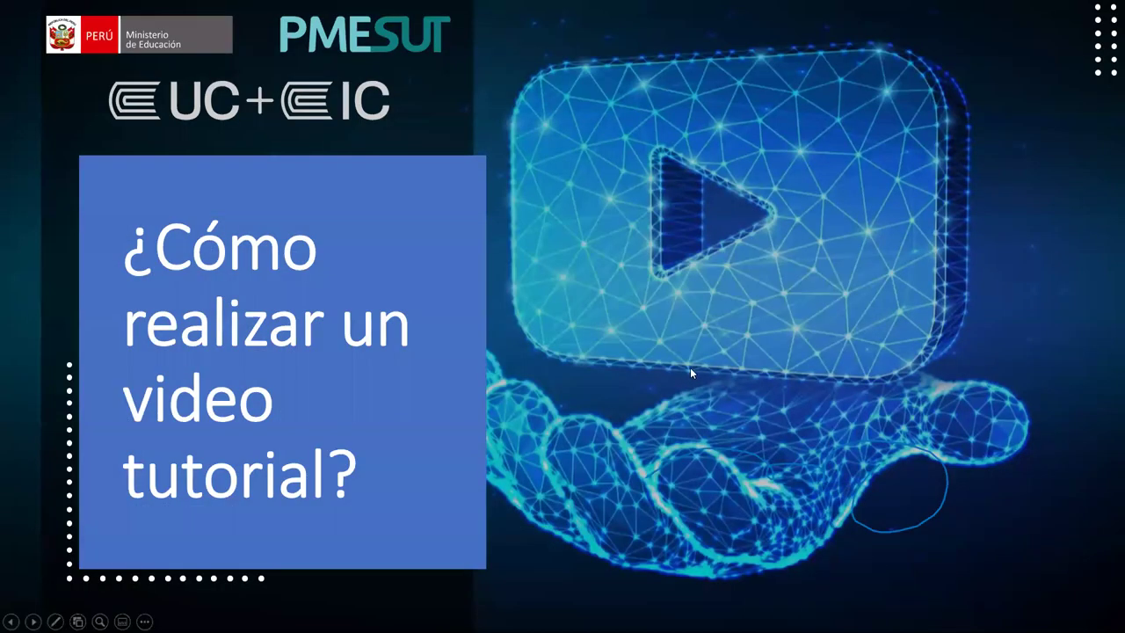
{"action": "left_click", "coordinate": [525, 511]}
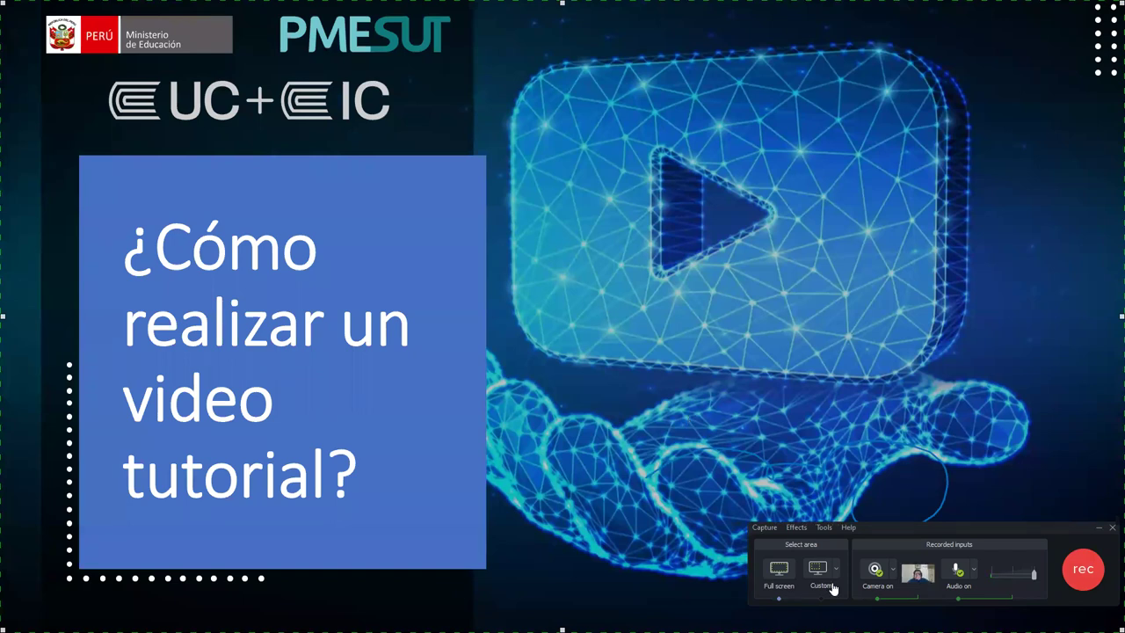
{"action": "left_click", "coordinate": [1086, 571]}
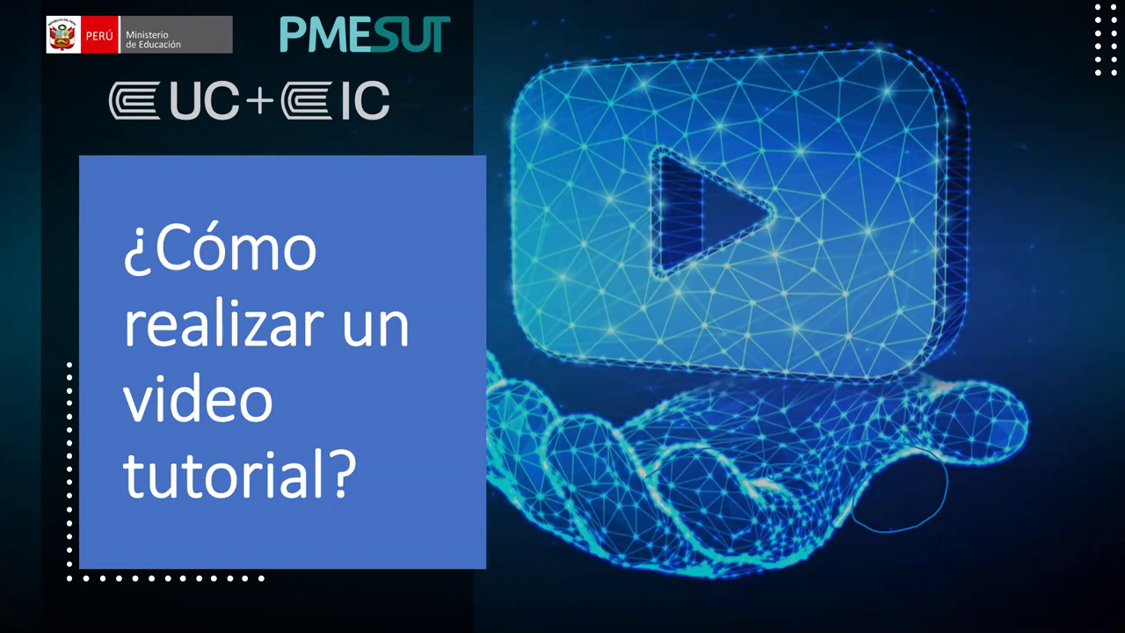
- Advance the slide show to the Edición de video slide and switch to the Camtasia project
{"action": "left_click", "coordinate": [513, 262]}
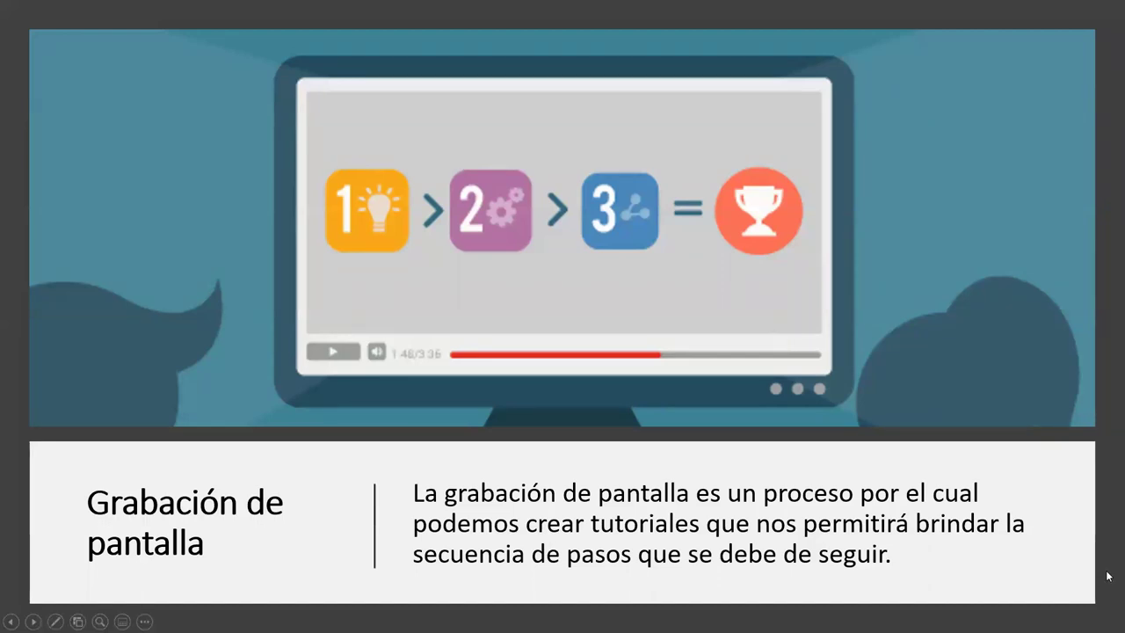
{"action": "left_click", "coordinate": [637, 518]}
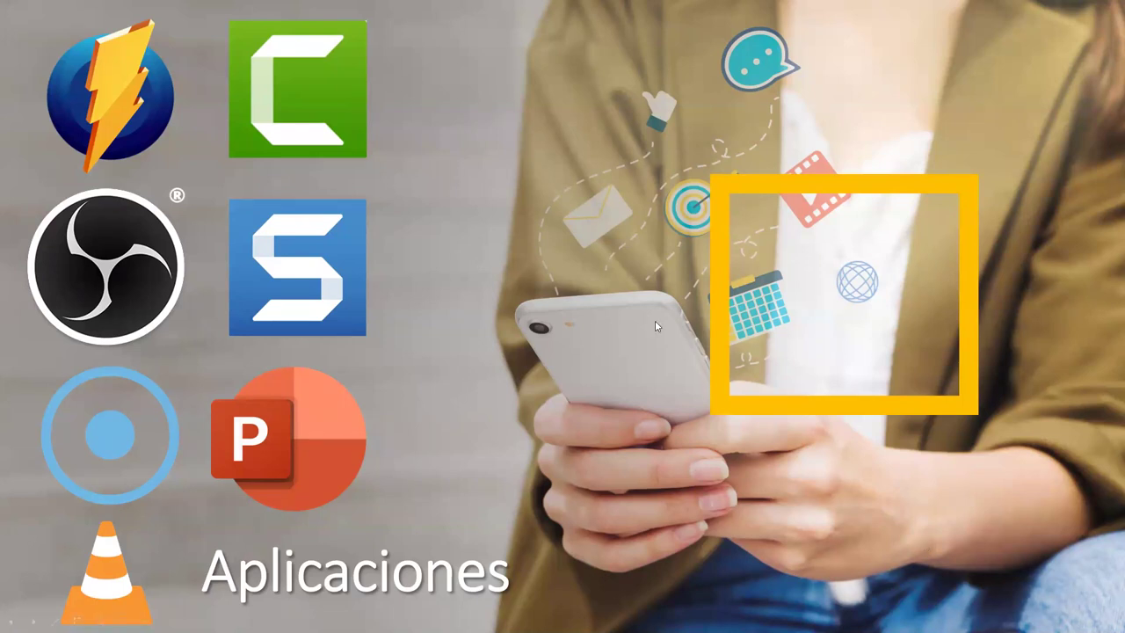
{"action": "left_click", "coordinate": [566, 235]}
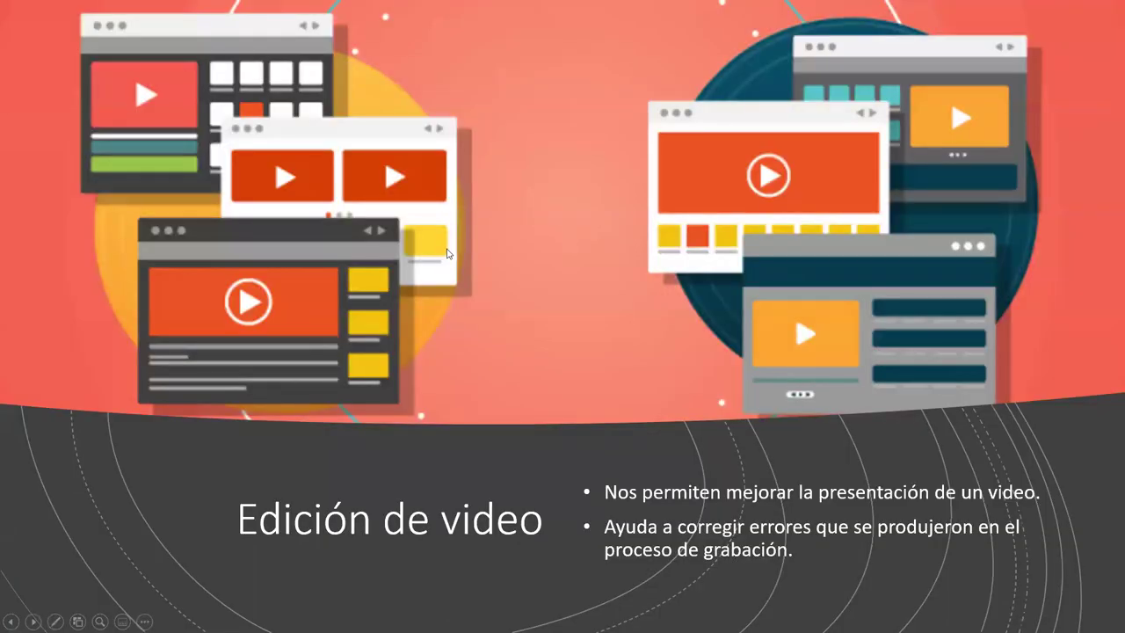
{"action": "key", "text": "alt+Tab"}
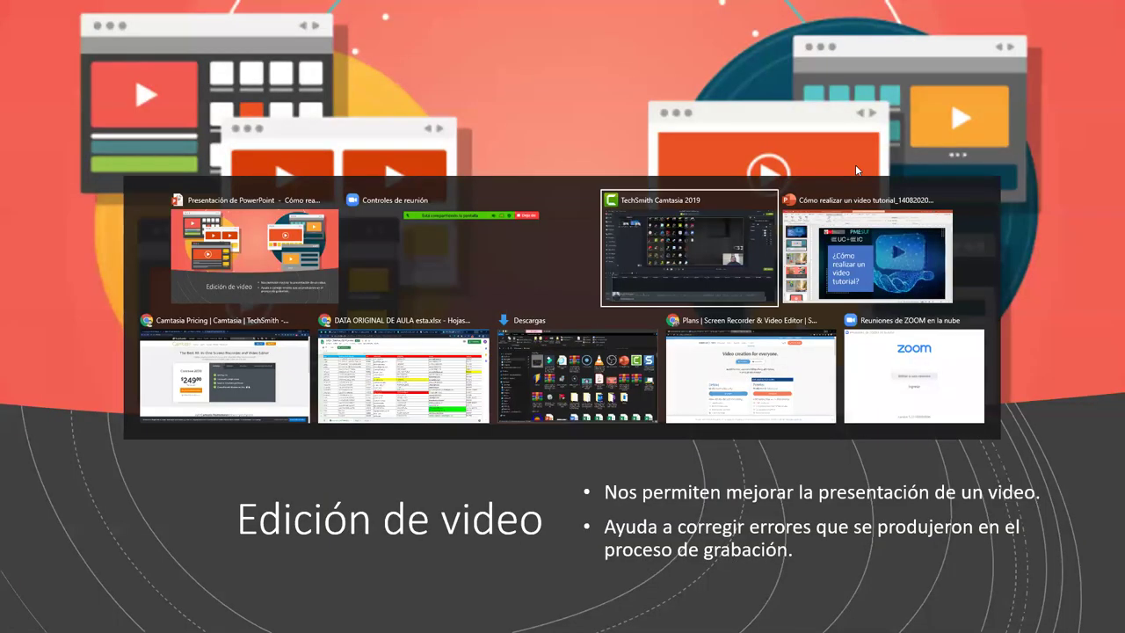
{"action": "key", "text": "alt+Tab"}
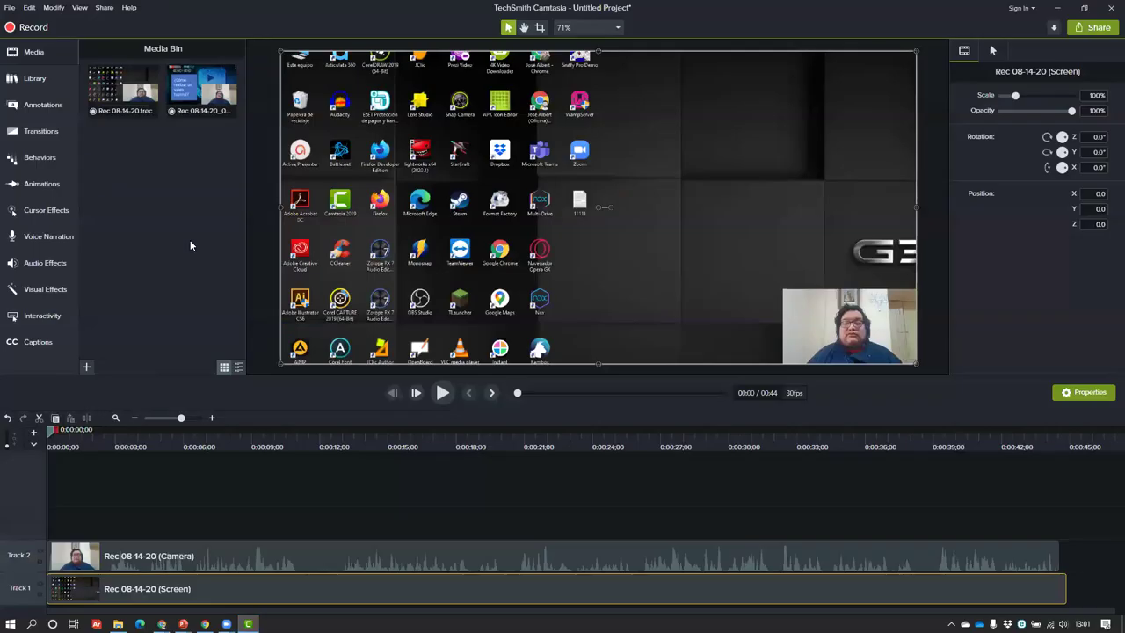
- Clear the old recording from the timeline and place the new slide show recording on Tracks 1 and 2
{"action": "left_click", "coordinate": [201, 90]}
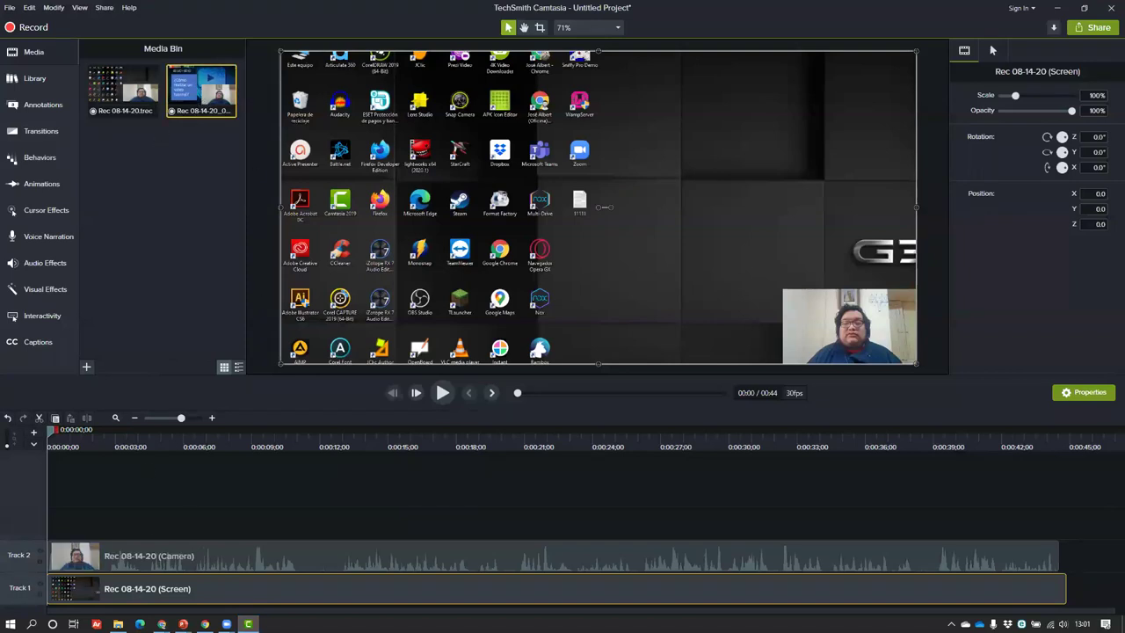
{"action": "key", "text": "Delete"}
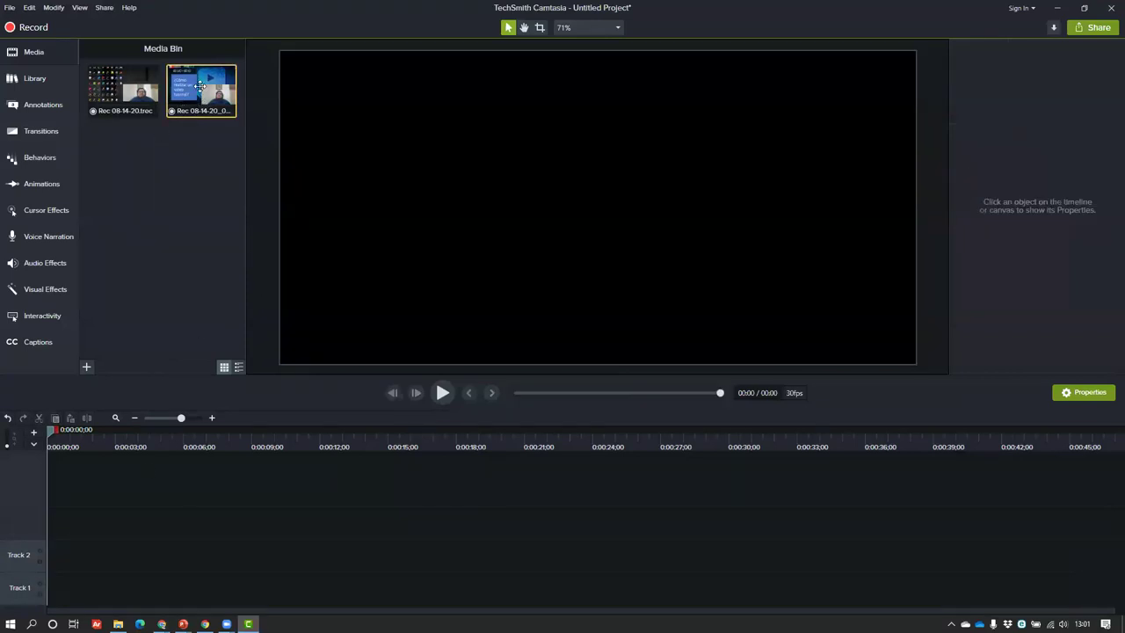
{"action": "left_click_drag", "start_coordinate": [199, 172], "coordinate": [158, 527]}
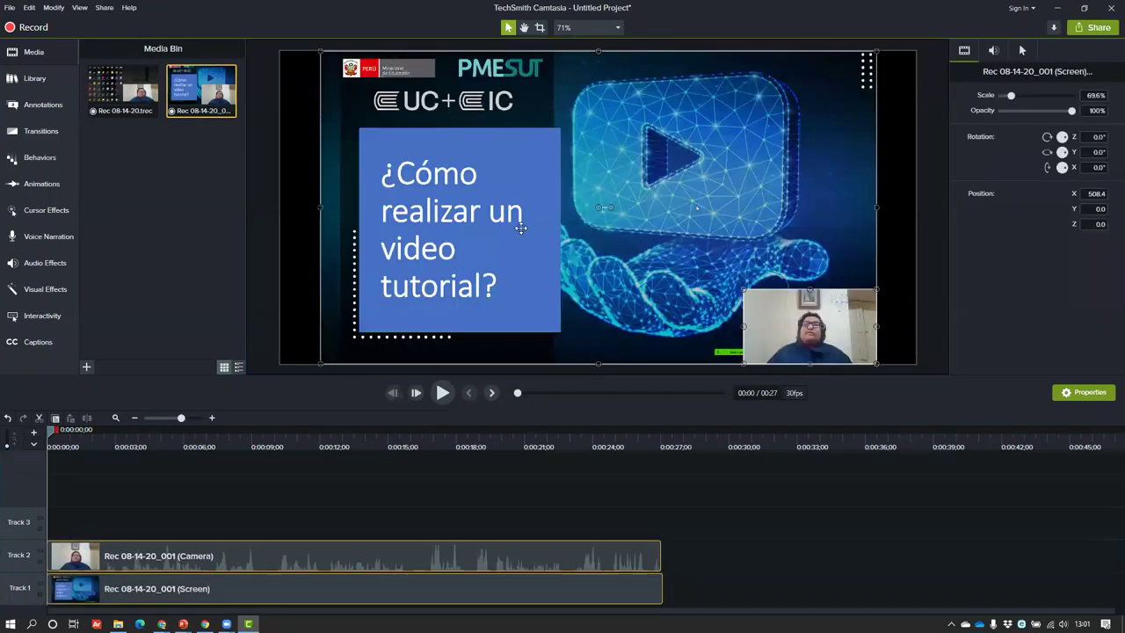
{"action": "left_click", "coordinate": [917, 62]}
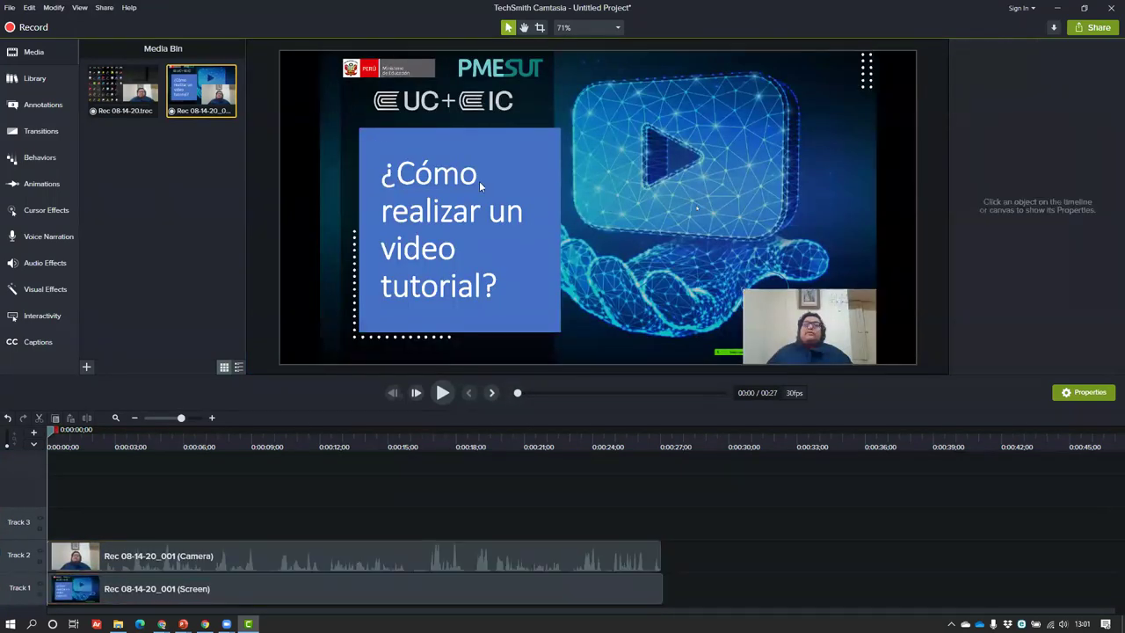
- Shrink the camera clip to 16.8% in the slide's upper-right corner and preview the first eight seconds or so
{"action": "left_click", "coordinate": [419, 125]}
{"action": "left_click", "coordinate": [808, 337]}
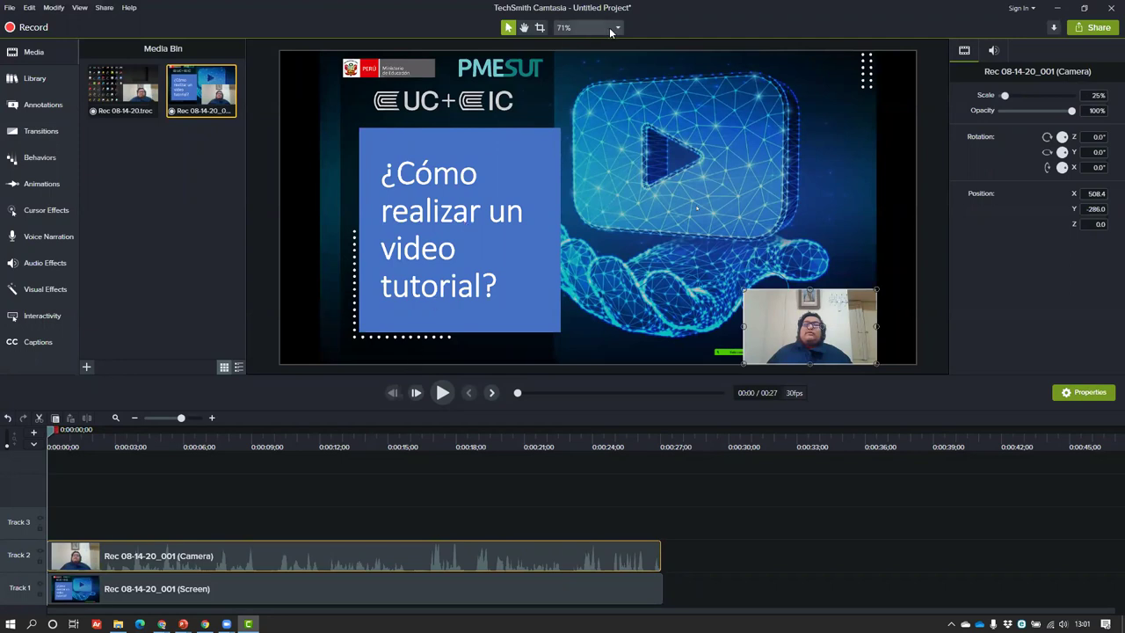
{"action": "left_click_drag", "start_coordinate": [822, 308], "coordinate": [803, 101]}
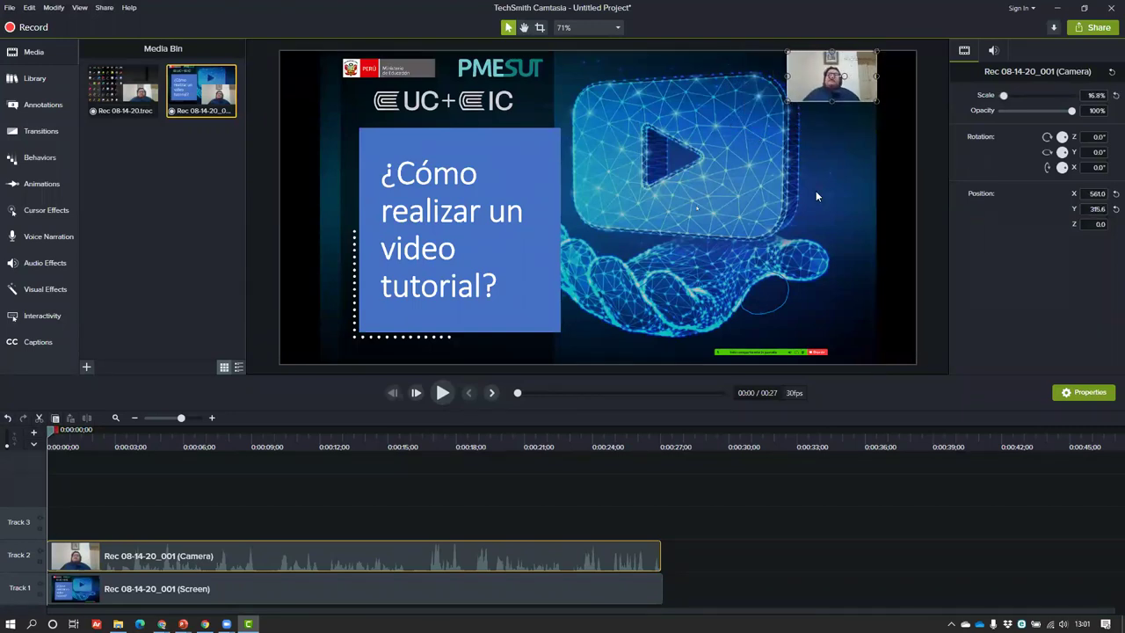
{"action": "left_click", "coordinate": [443, 392]}
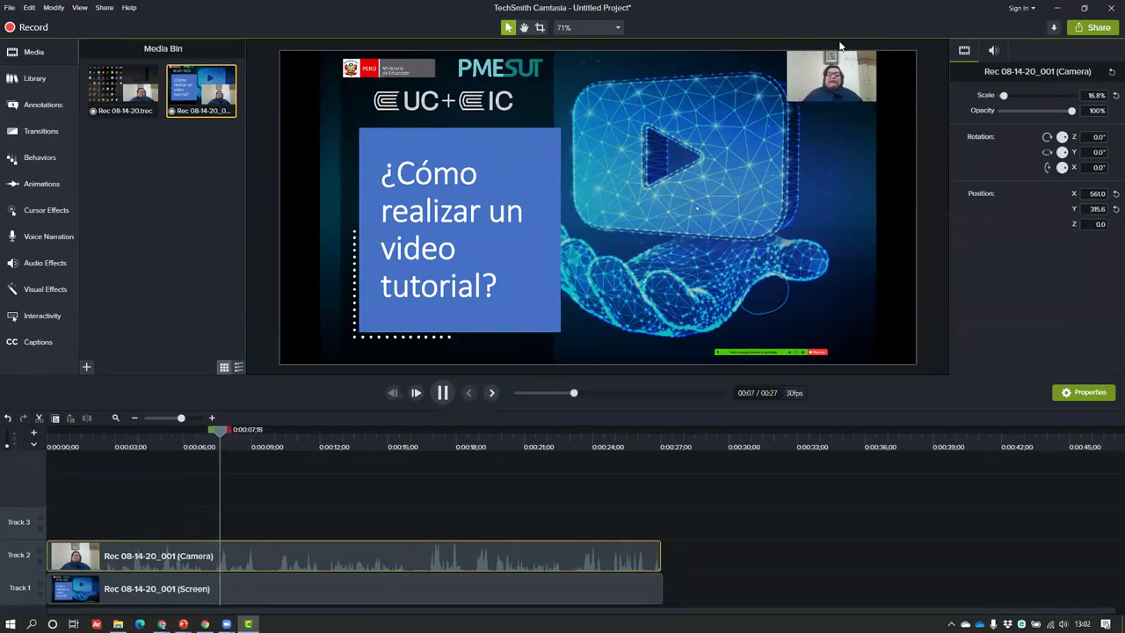
{"action": "key", "text": "space"}
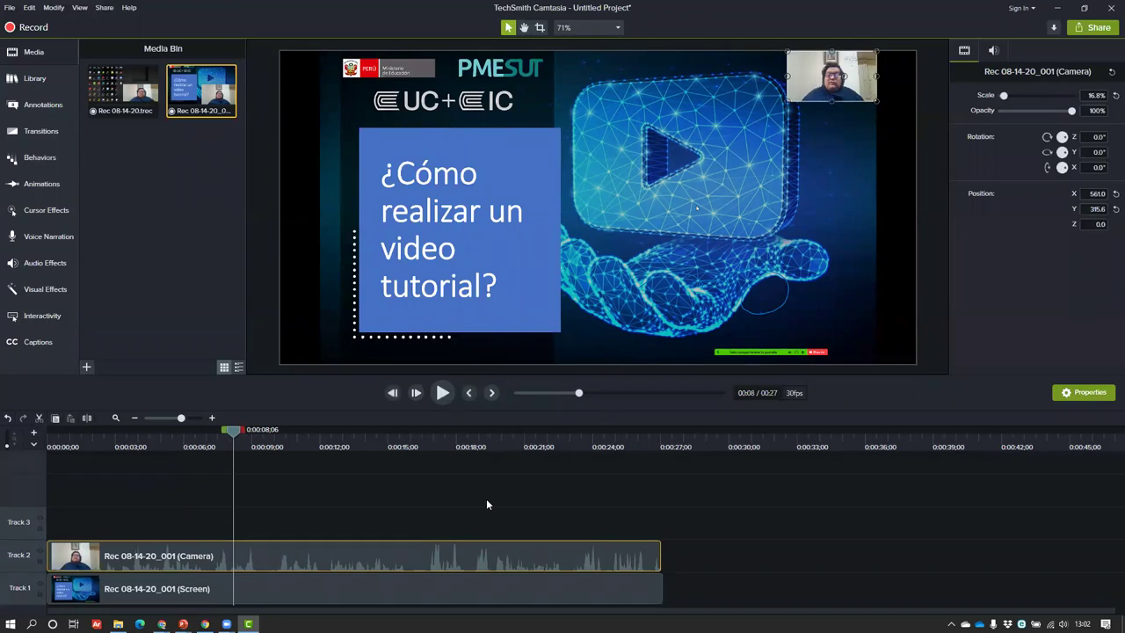
- Delete the camera clip from the timeline, then end the PowerPoint slide show and minimize its window
{"action": "key", "text": "Delete"}
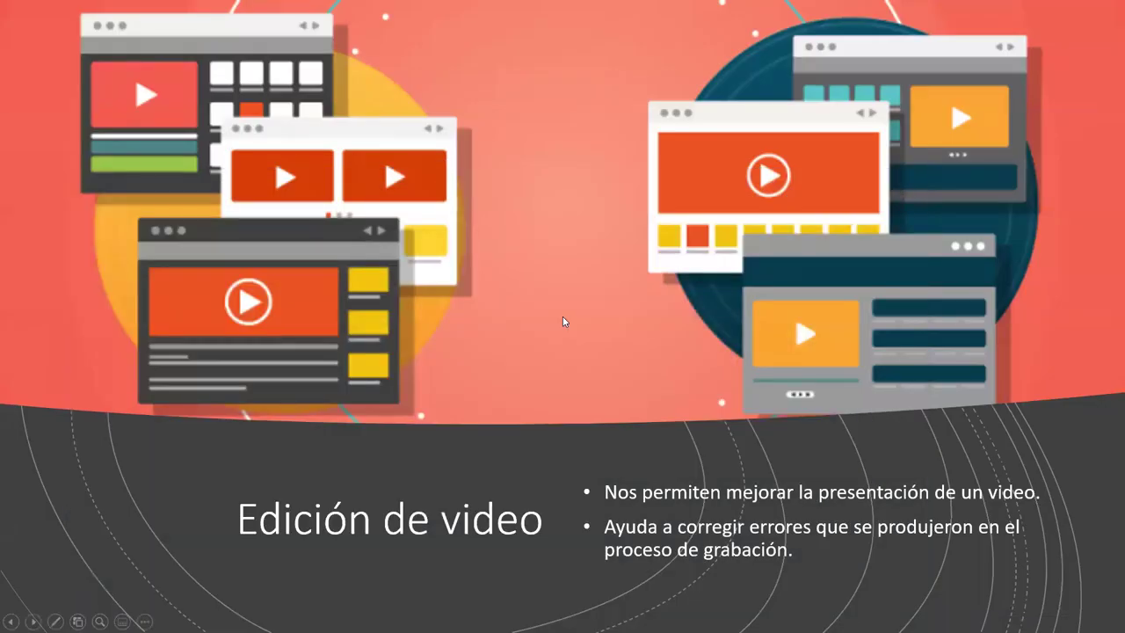
{"action": "key", "text": "Escape"}
{"action": "left_click", "coordinate": [1054, 13]}
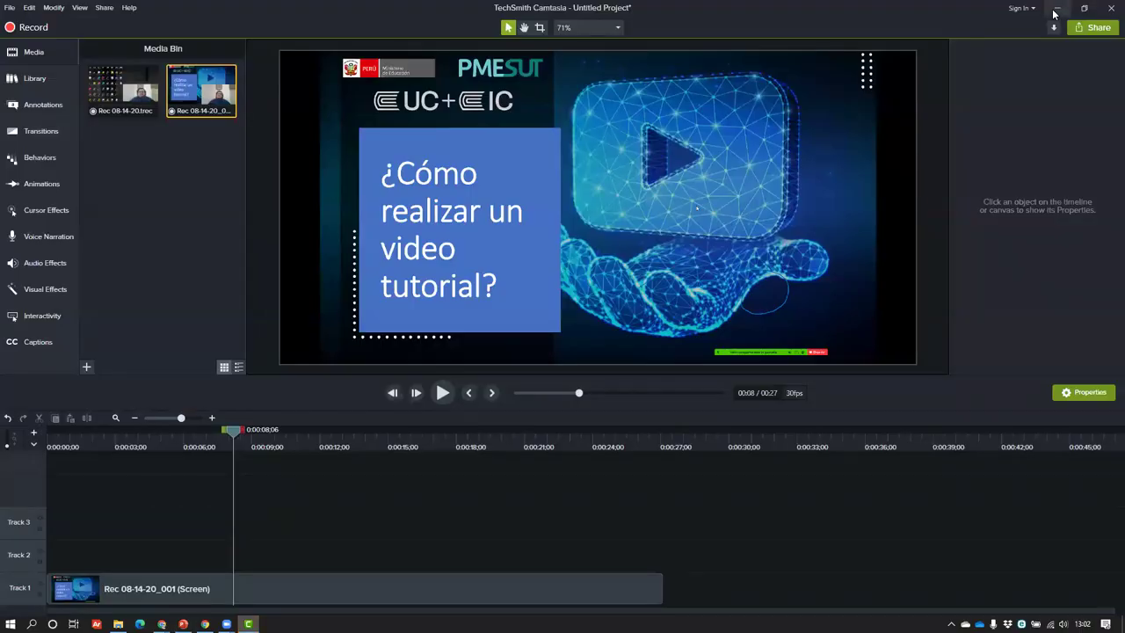
- Switch the Windows projection mode to Duplicado and back to Ampliar
{"action": "key", "text": "super+p"}
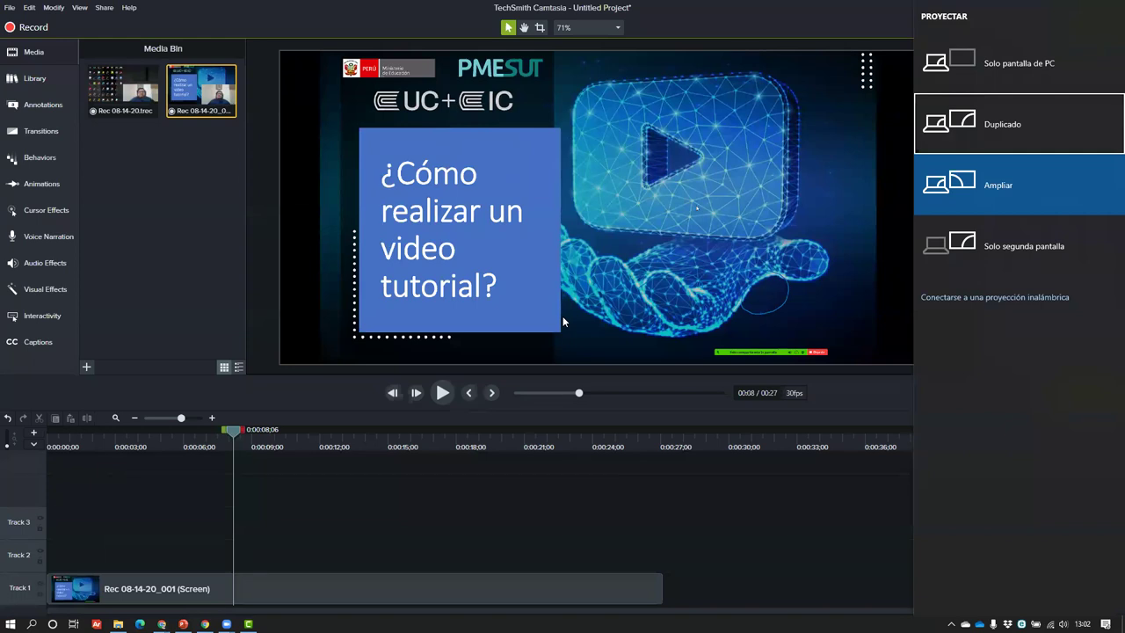
{"action": "key", "text": "Return"}
{"action": "key", "text": "Down"}
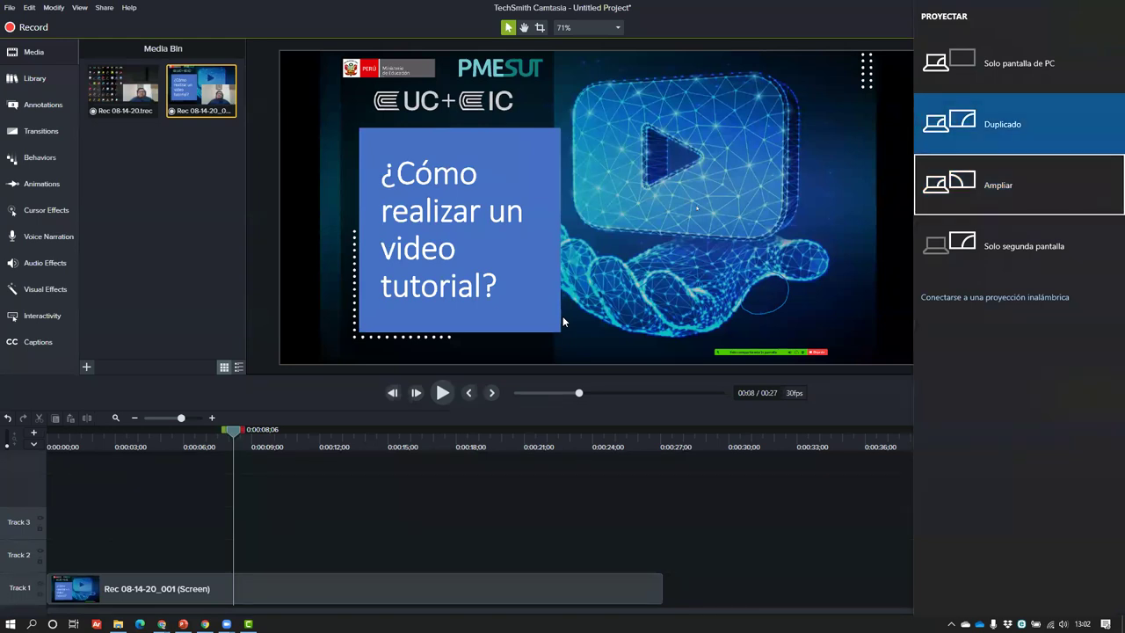
{"action": "key", "text": "Return"}
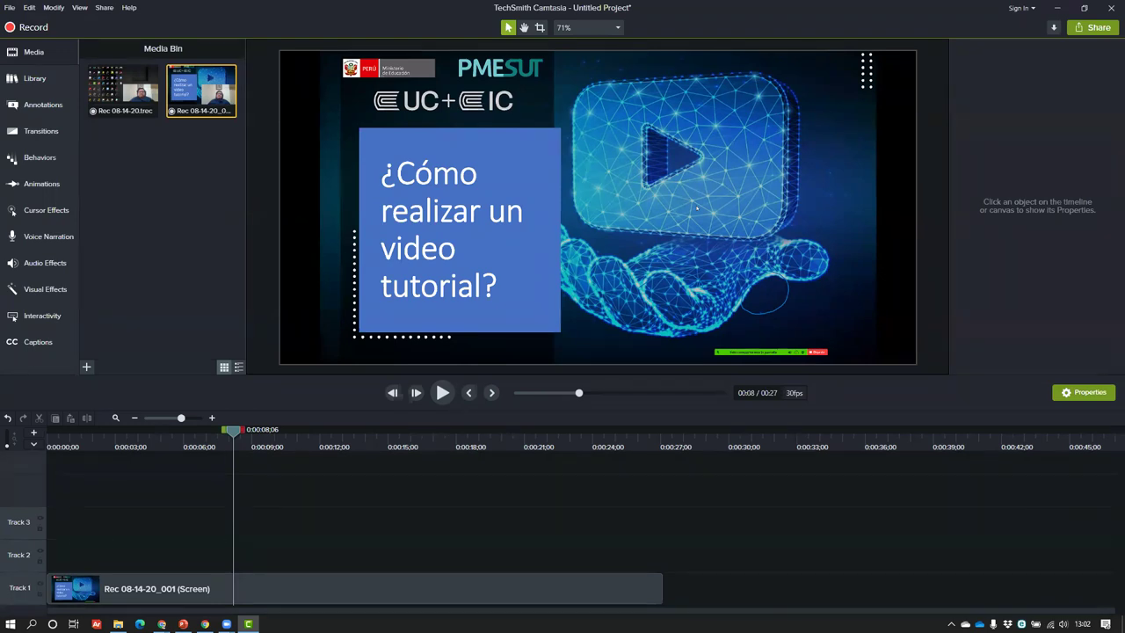
- Open Camtasia's recorder, try the custom capture area, return to full screen and close the recorder
{"action": "left_click", "coordinate": [34, 27]}
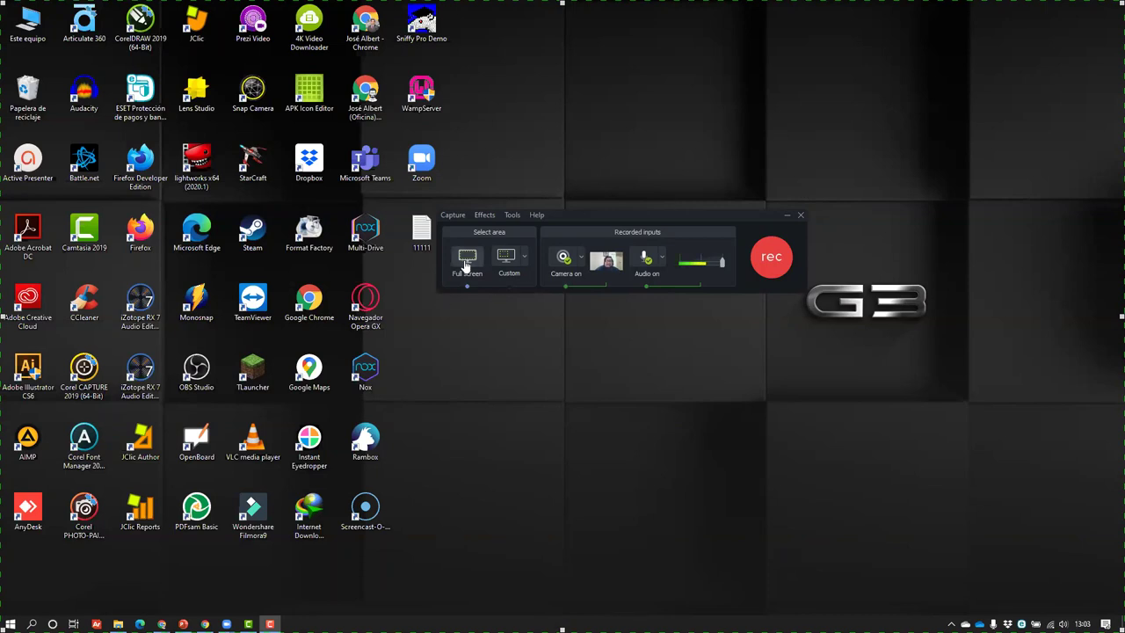
{"action": "left_click", "coordinate": [507, 259]}
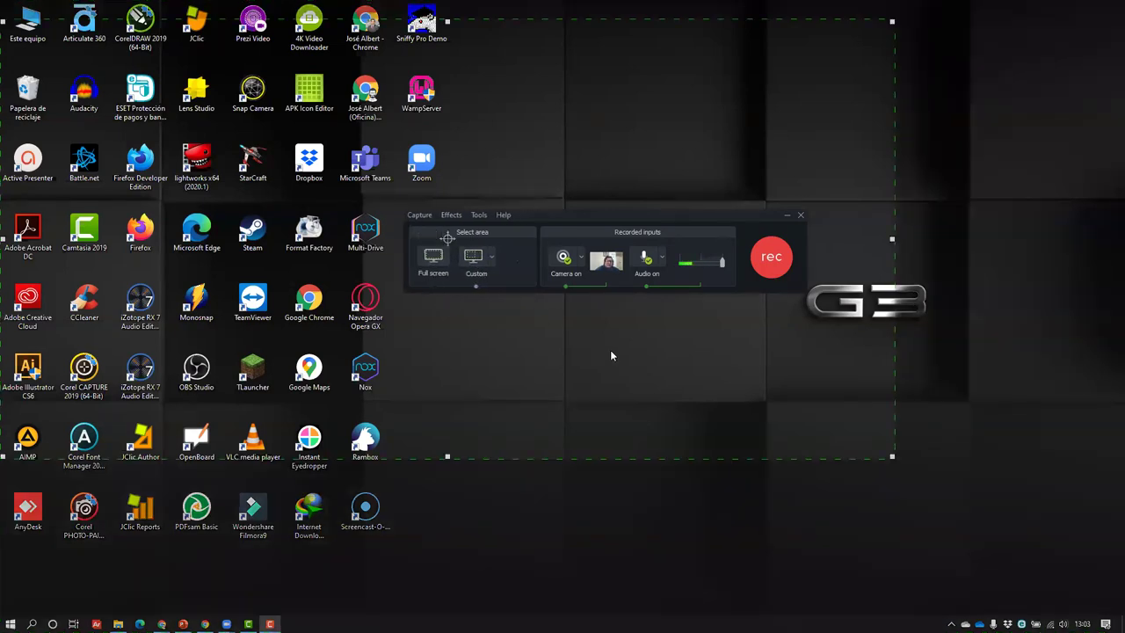
{"action": "left_click", "coordinate": [428, 257]}
{"action": "mouse_move", "coordinate": [615, 260]}
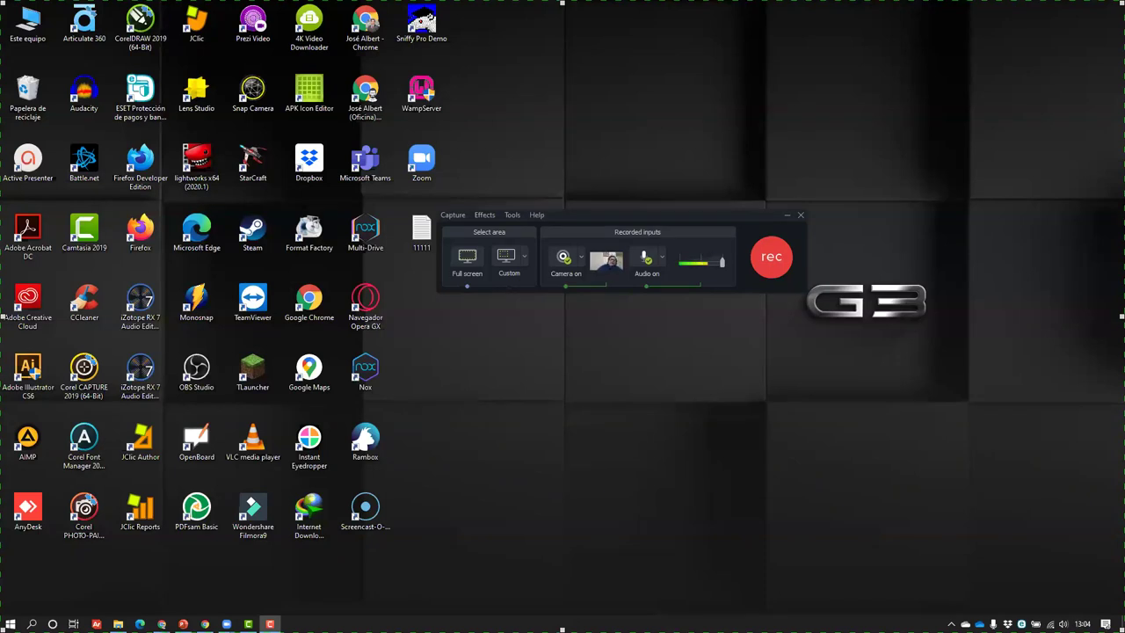
{"action": "left_click", "coordinate": [787, 216]}
{"action": "left_click", "coordinate": [270, 623]}
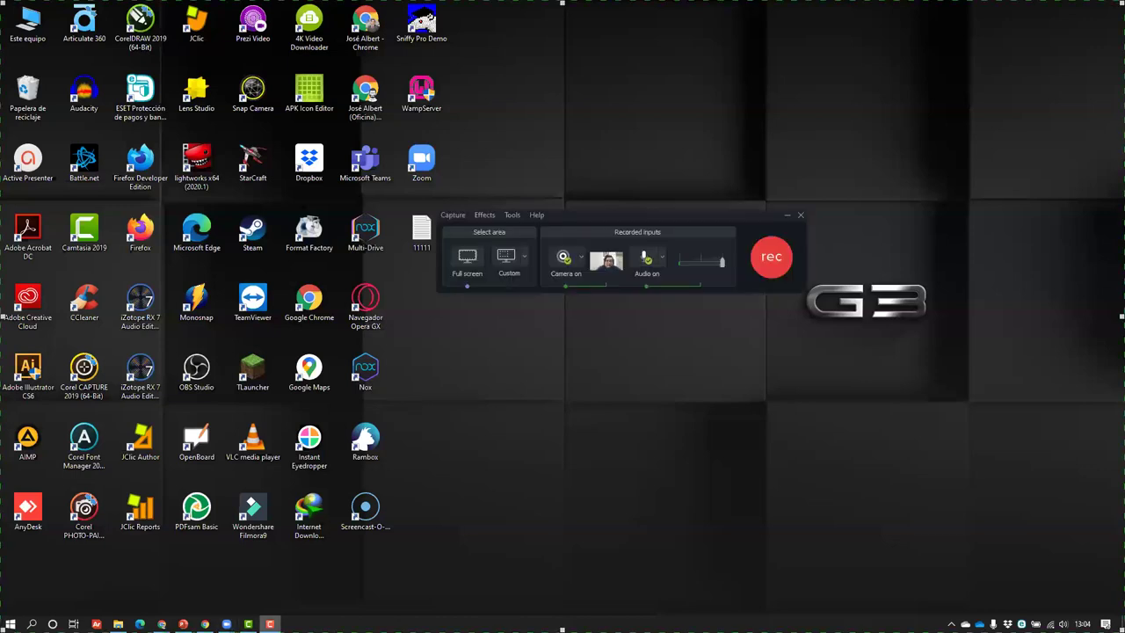
{"action": "left_click", "coordinate": [800, 215]}
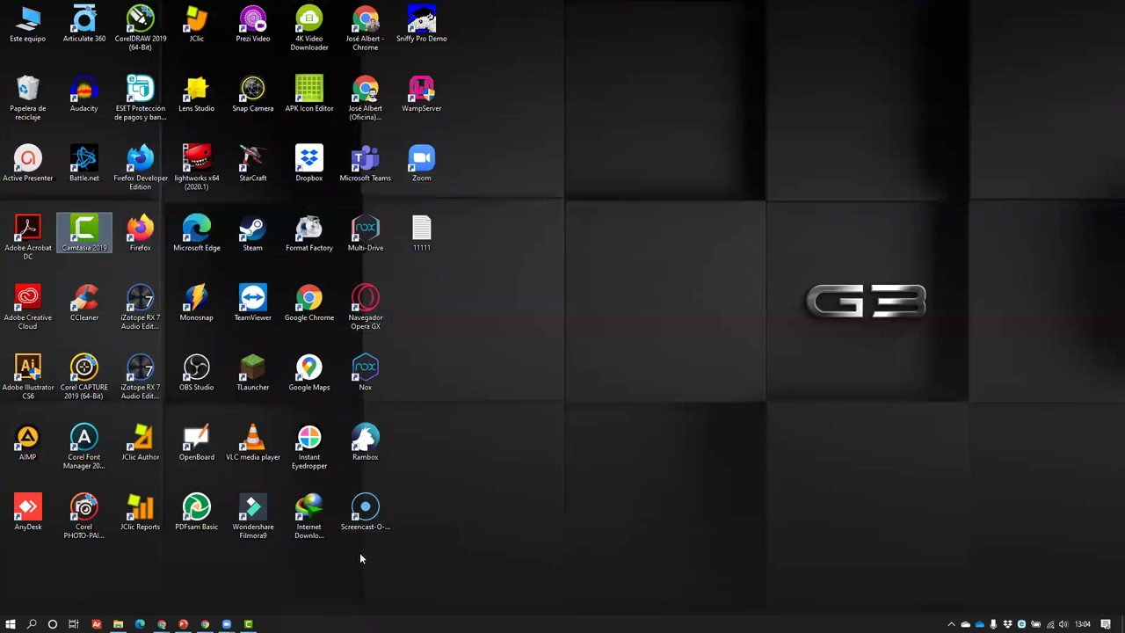
- Launch OBS Studio and delete the Fuente multimedia source from the scene
{"action": "double_click", "coordinate": [196, 369]}
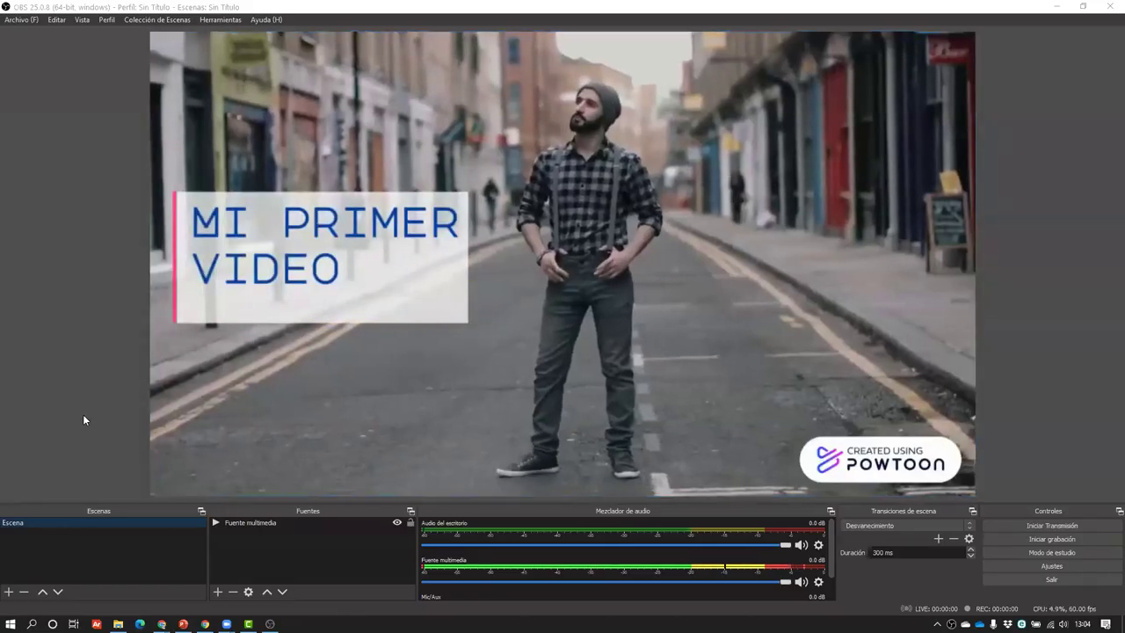
{"action": "left_click", "coordinate": [335, 343]}
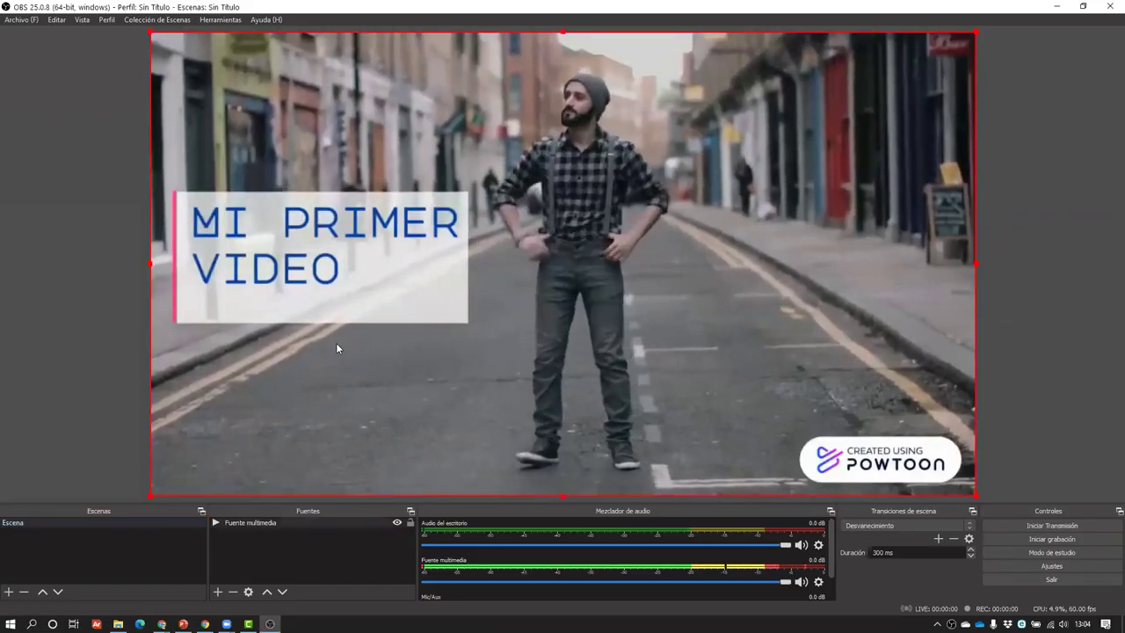
{"action": "key", "text": "Delete"}
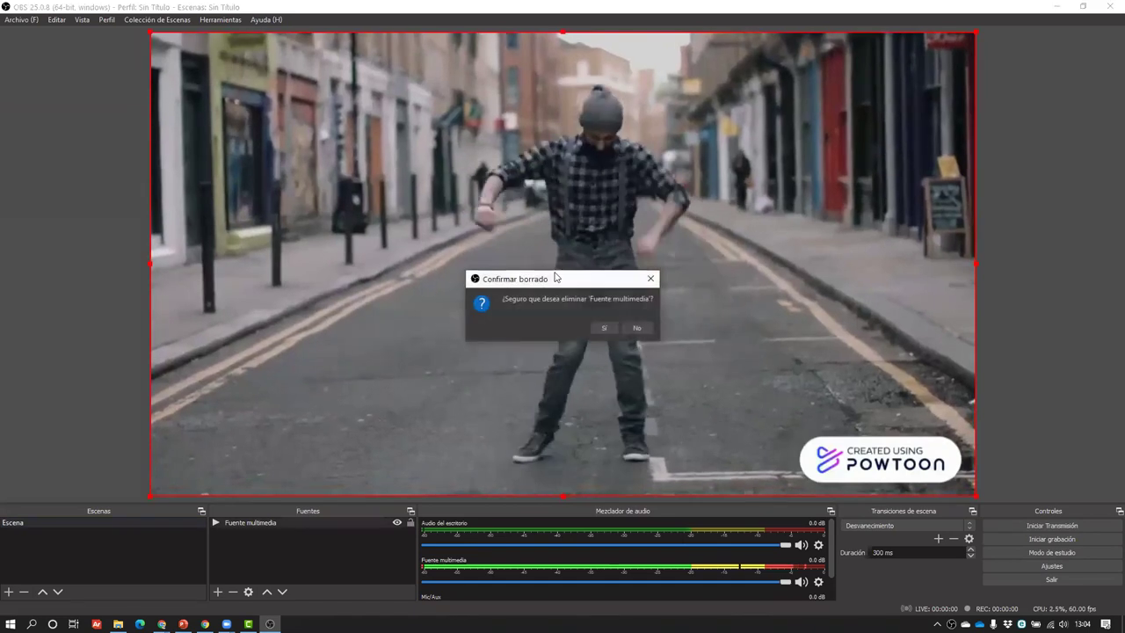
{"action": "left_click", "coordinate": [602, 329]}
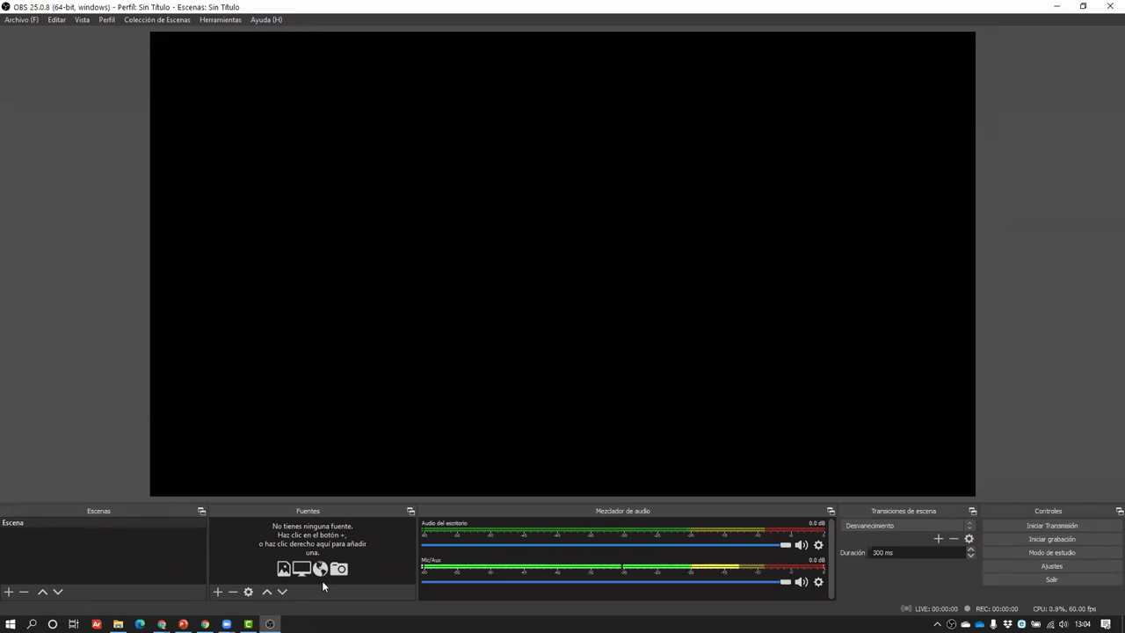
- Create a new OBS profile named Prrueba
{"action": "left_click", "coordinate": [33, 20]}
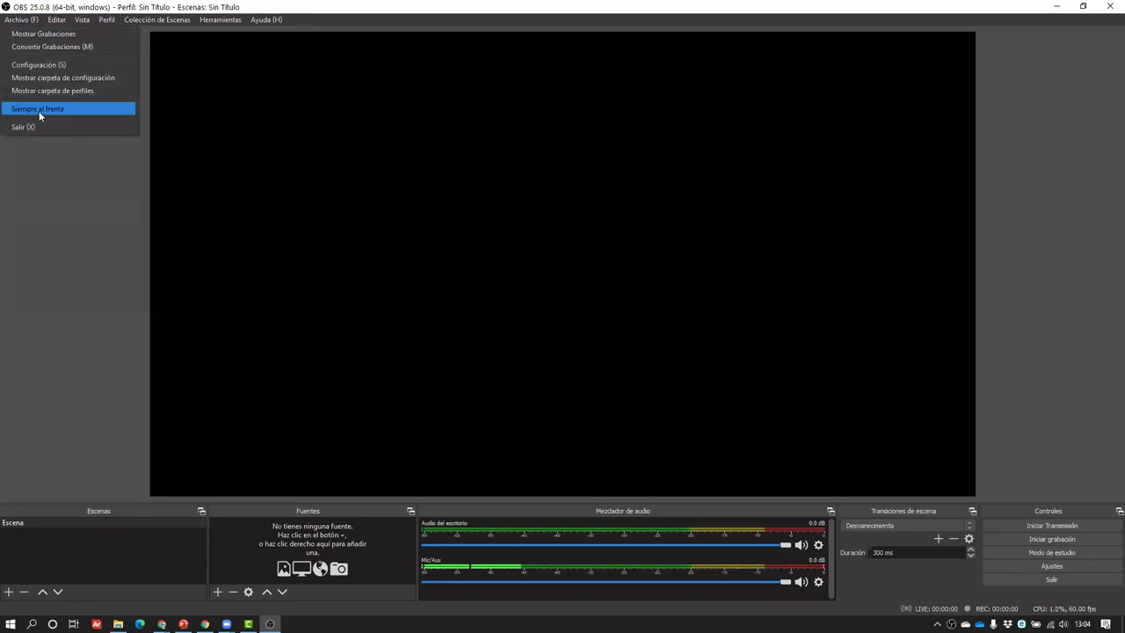
{"action": "left_click", "coordinate": [37, 21]}
{"action": "left_click", "coordinate": [82, 20]}
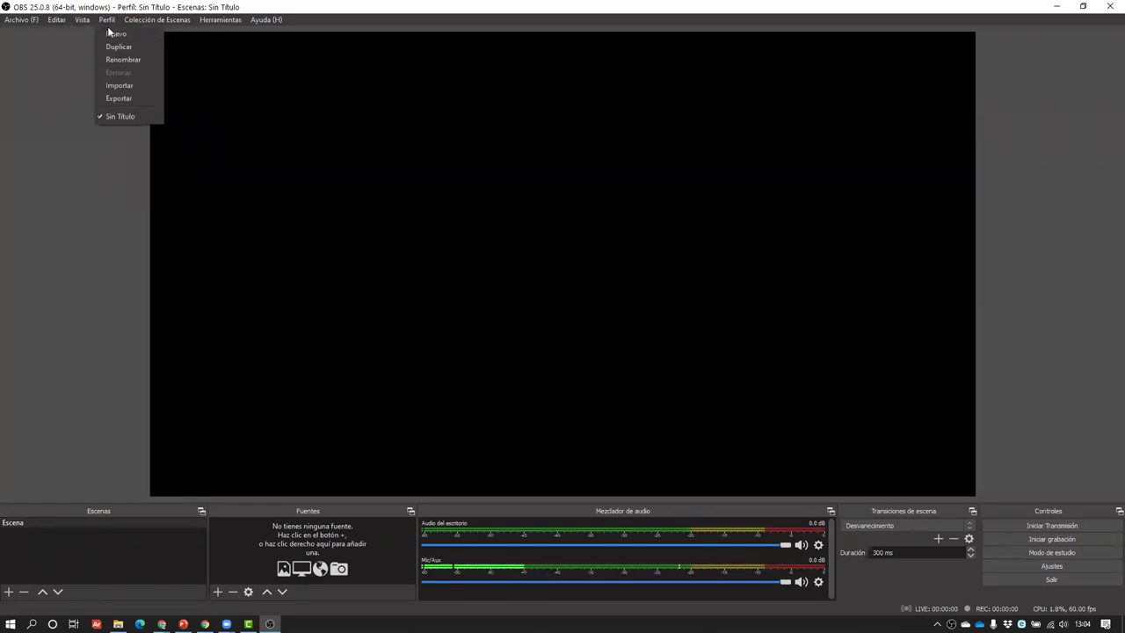
{"action": "left_click", "coordinate": [116, 33]}
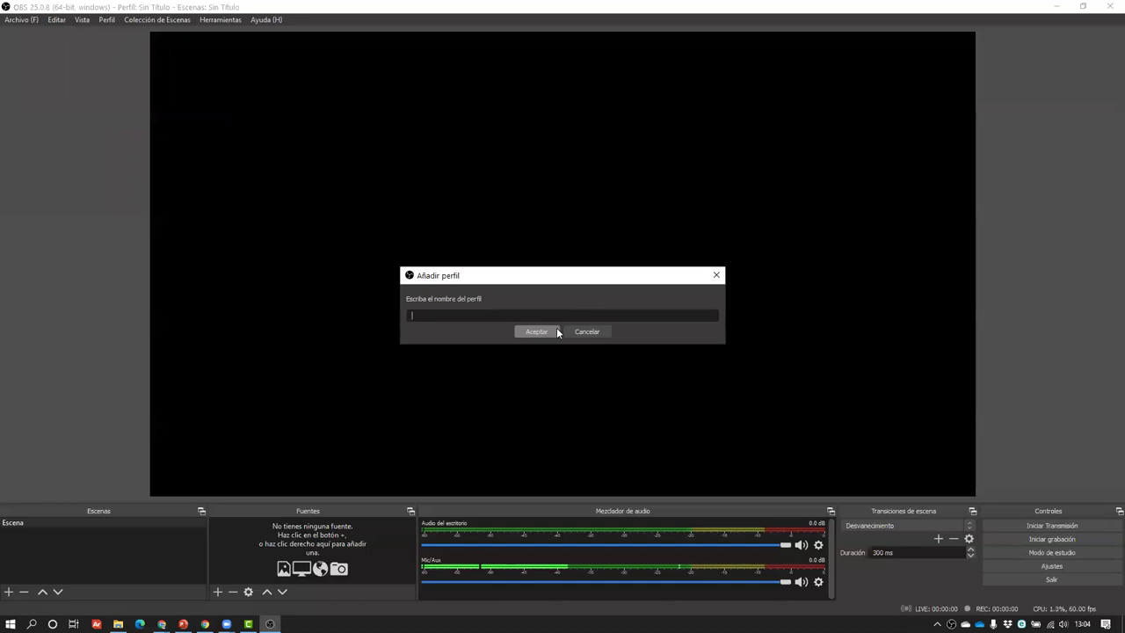
{"action": "type", "text": "Preub"}
{"action": "key", "text": "BackSpace"}
{"action": "key", "text": "BackSpace"}
{"action": "key", "text": "BackSpace"}
{"action": "type", "text": "rueba"}
{"action": "left_click", "coordinate": [557, 332]}
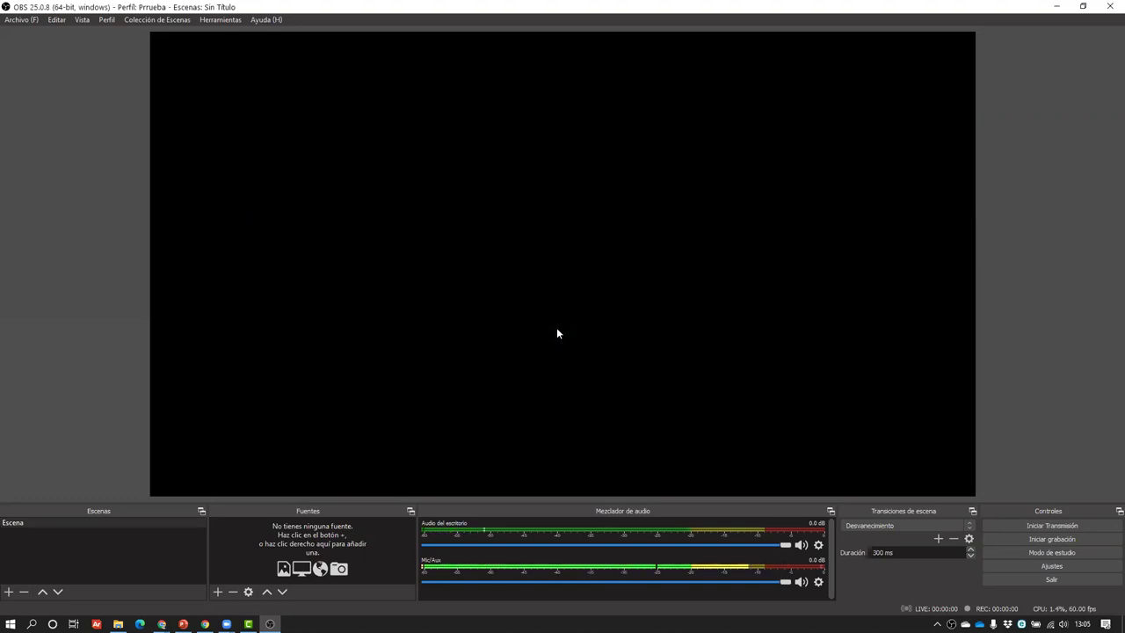
{"action": "left_click", "coordinate": [4, 5]}
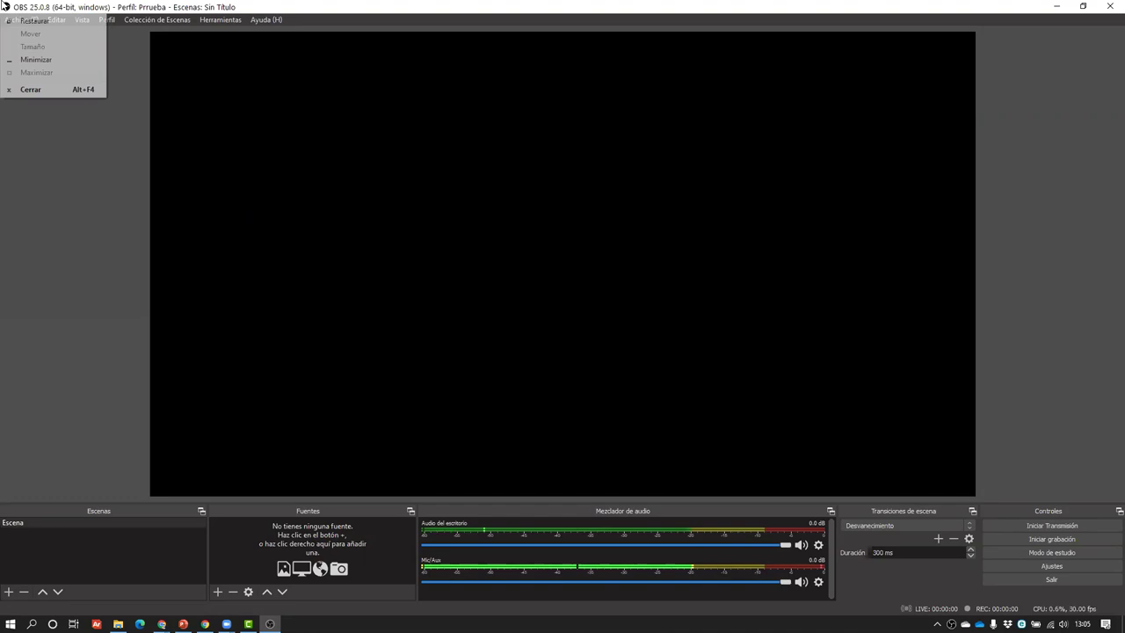
{"action": "left_click", "coordinate": [324, 12]}
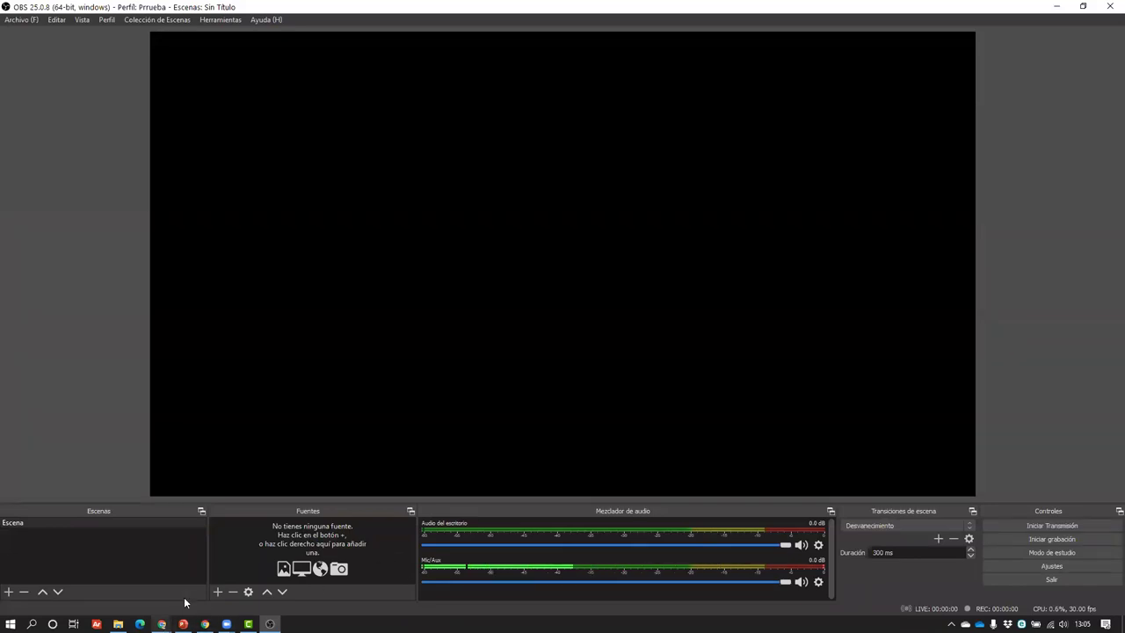
- Add a Captura de entrada audio source that uses the device Micrófono (2- Plantronics .Audio 628 USB)
{"action": "left_click", "coordinate": [216, 593]}
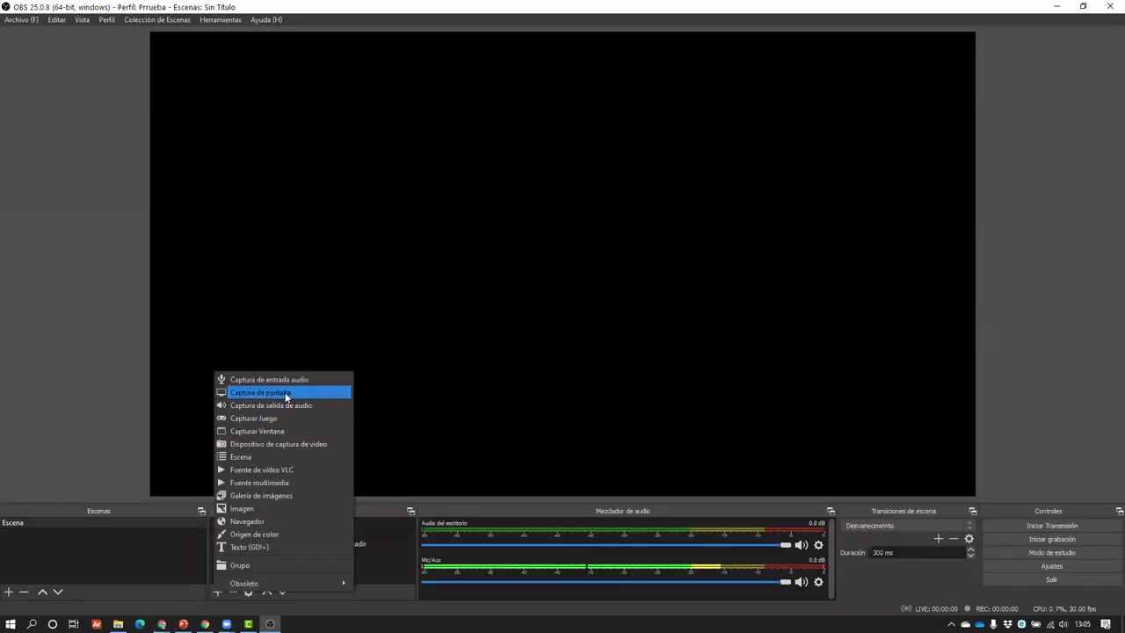
{"action": "left_click", "coordinate": [264, 385]}
{"action": "left_click", "coordinate": [591, 398]}
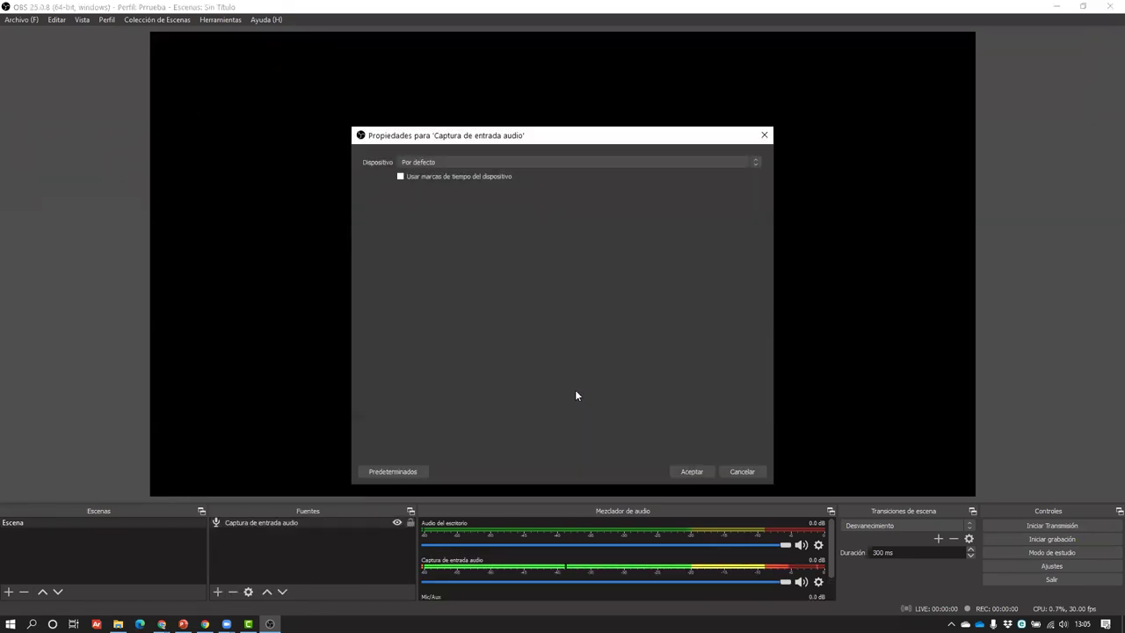
{"action": "left_click", "coordinate": [454, 162]}
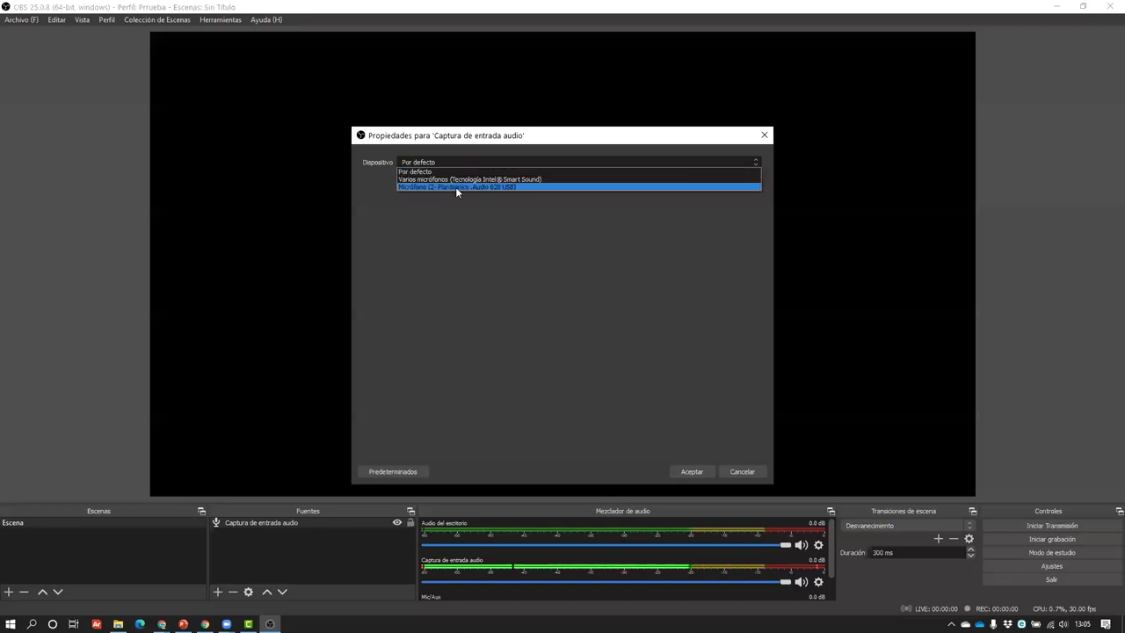
{"action": "left_click", "coordinate": [455, 186]}
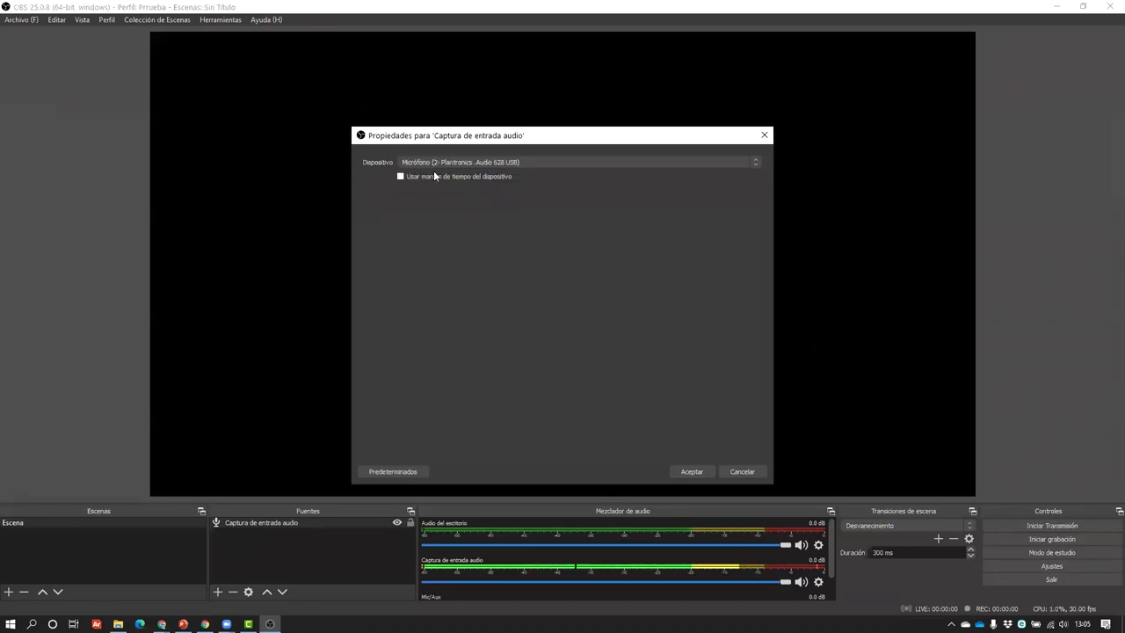
{"action": "left_click", "coordinate": [699, 471]}
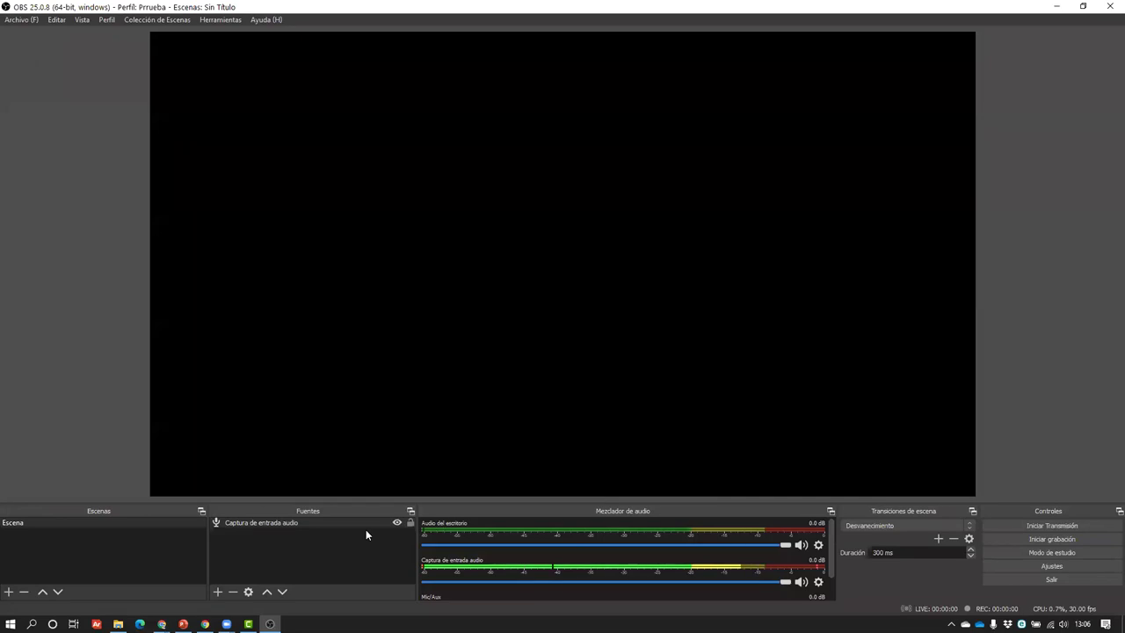
- Add a Captura de pantalla source, try Pantalla 2, and set it to Pantalla 1: 1920x1080 @ 0,0
{"action": "left_click", "coordinate": [217, 591]}
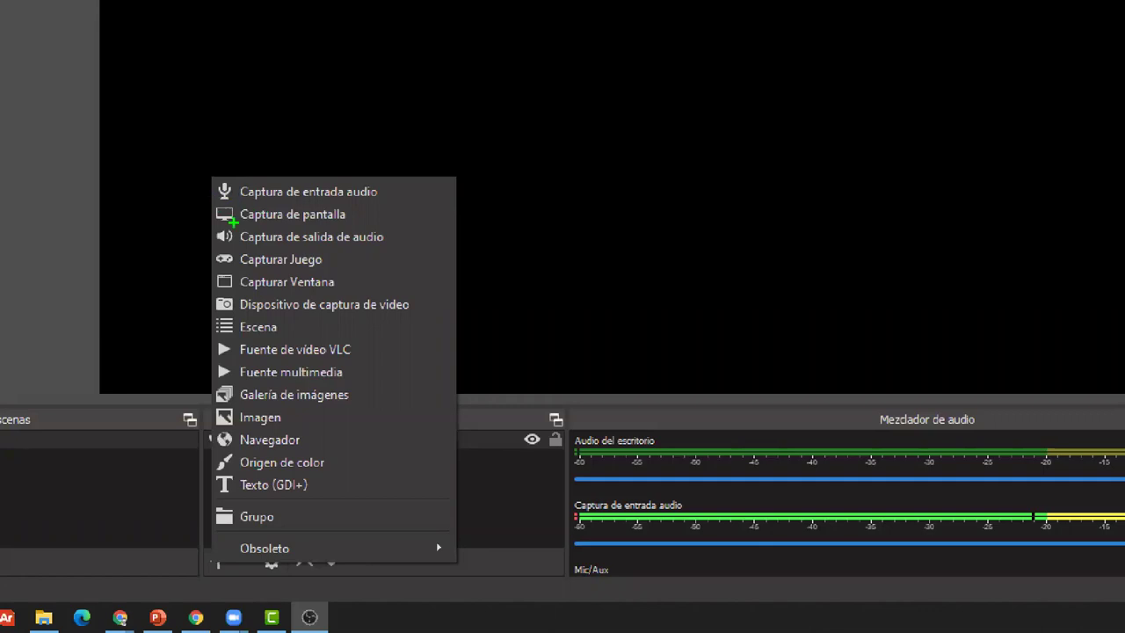
{"action": "mouse_move", "coordinate": [212, 202]}
{"action": "left_mouse_down"}
{"action": "mouse_move", "coordinate": [395, 232]}
{"action": "mouse_move", "coordinate": [466, 192]}
{"action": "left_mouse_up"}
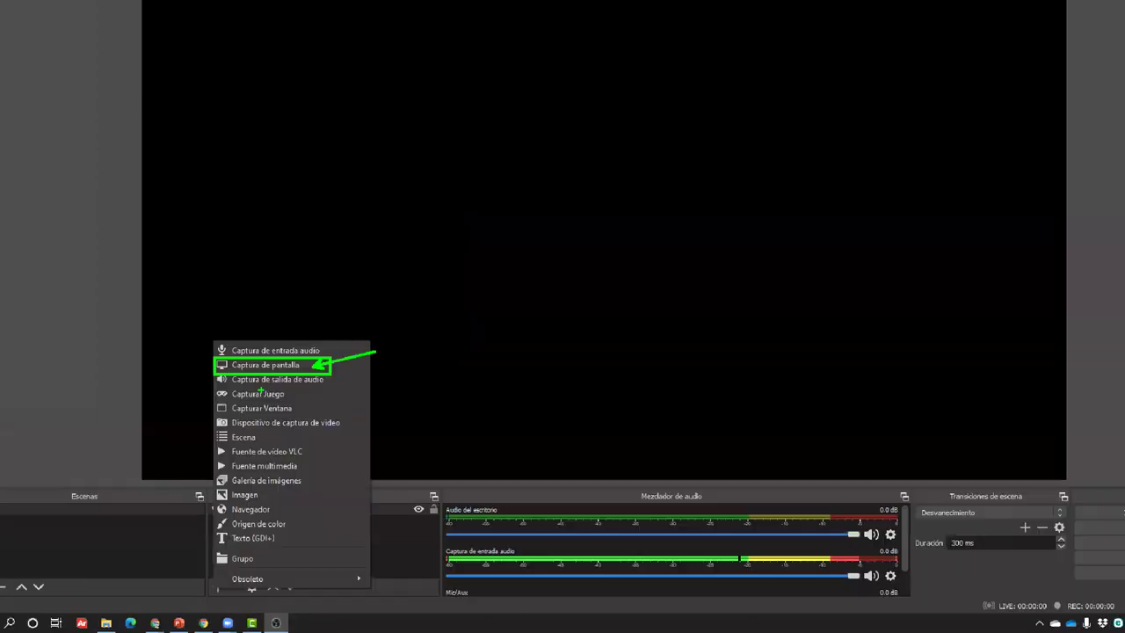
{"action": "left_click", "coordinate": [215, 562]}
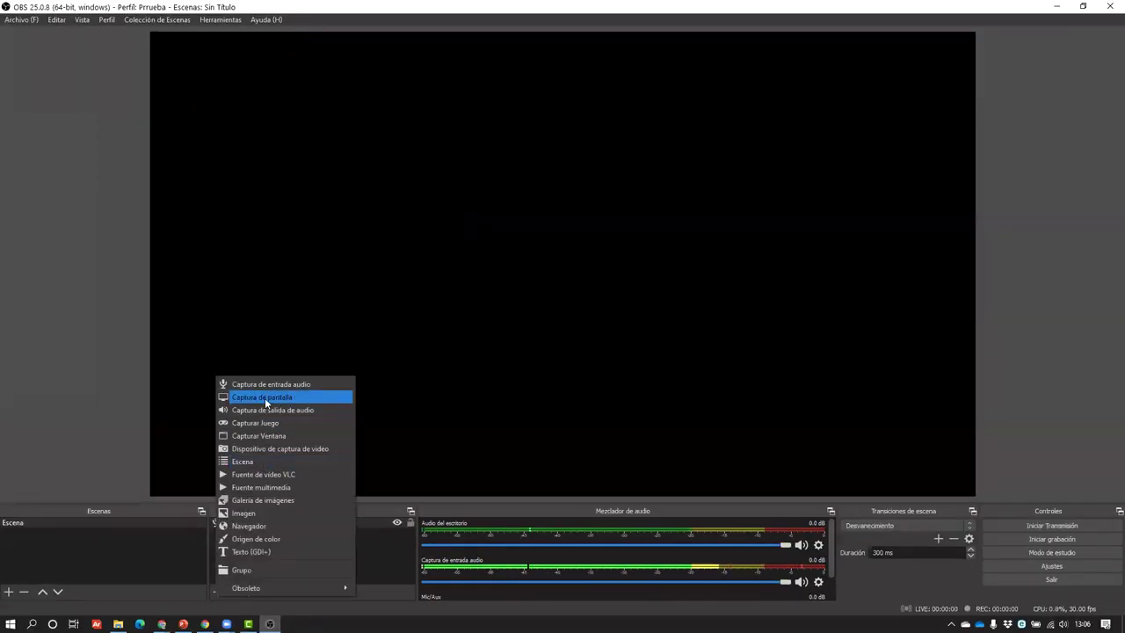
{"action": "left_click", "coordinate": [261, 397]}
{"action": "left_click", "coordinate": [585, 393]}
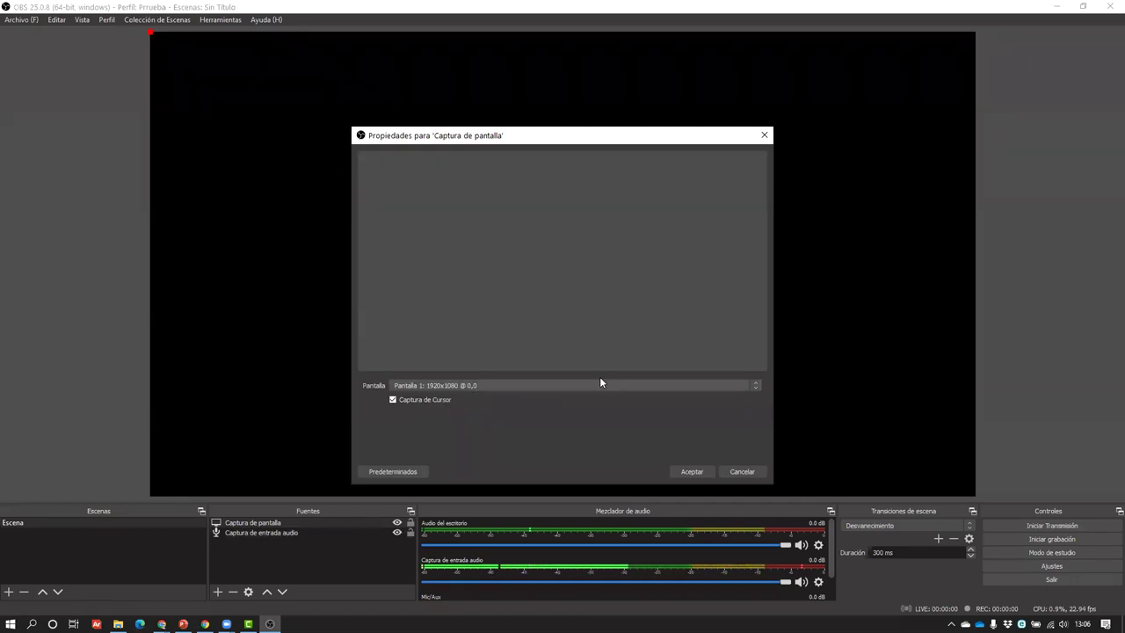
{"action": "left_click", "coordinate": [534, 385]}
{"action": "left_click", "coordinate": [480, 399]}
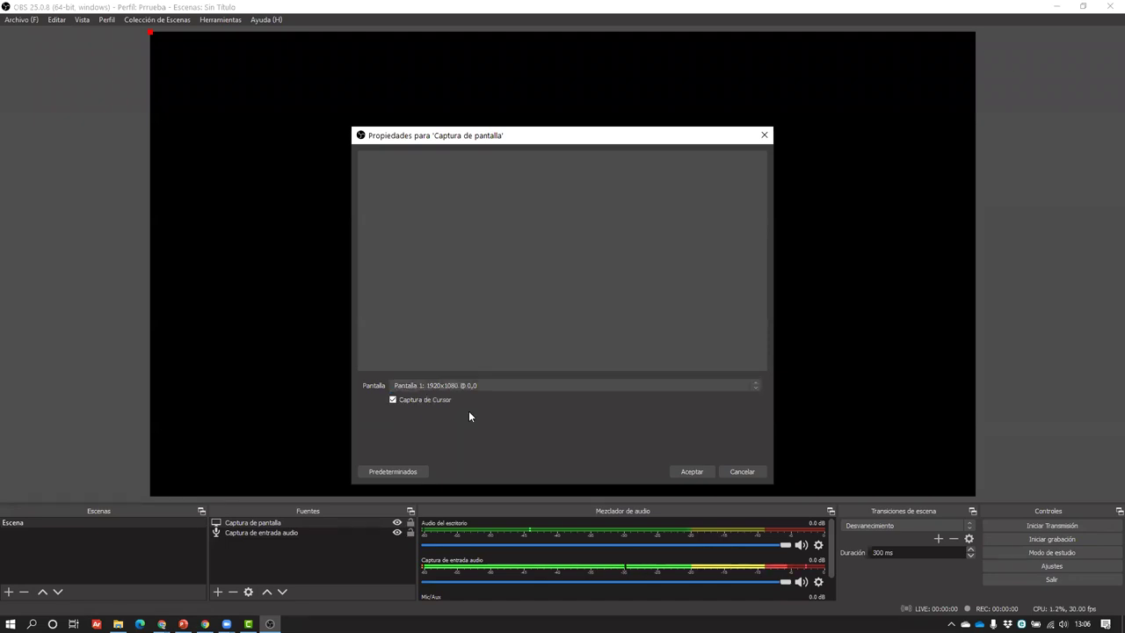
{"action": "left_click", "coordinate": [476, 384]}
{"action": "left_click", "coordinate": [477, 401]}
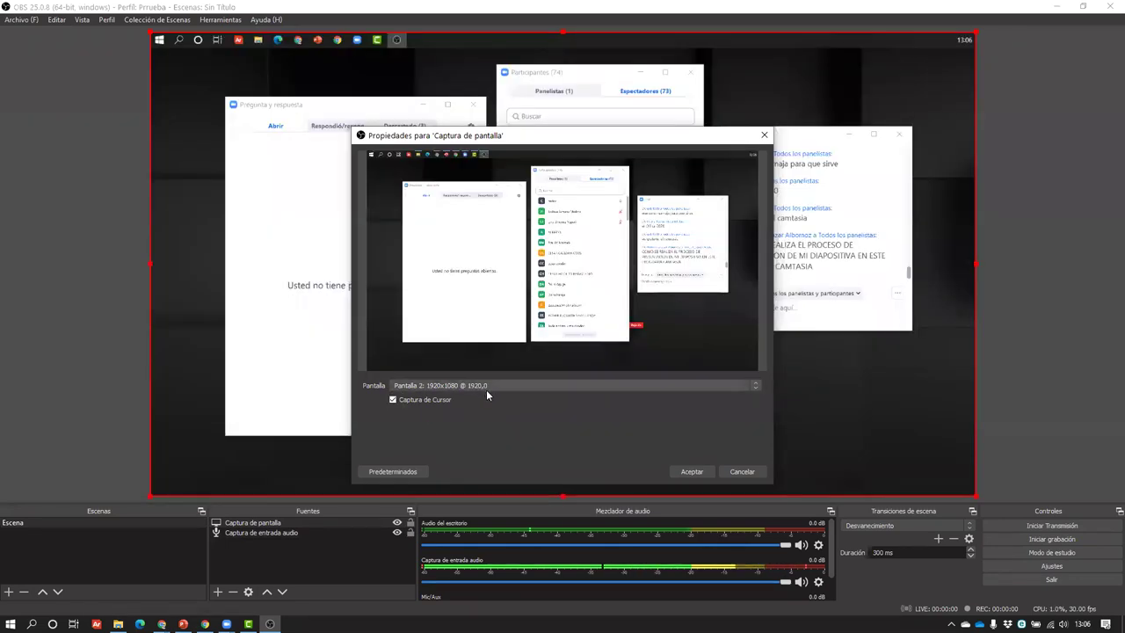
{"action": "left_click", "coordinate": [486, 385]}
{"action": "left_click", "coordinate": [487, 396]}
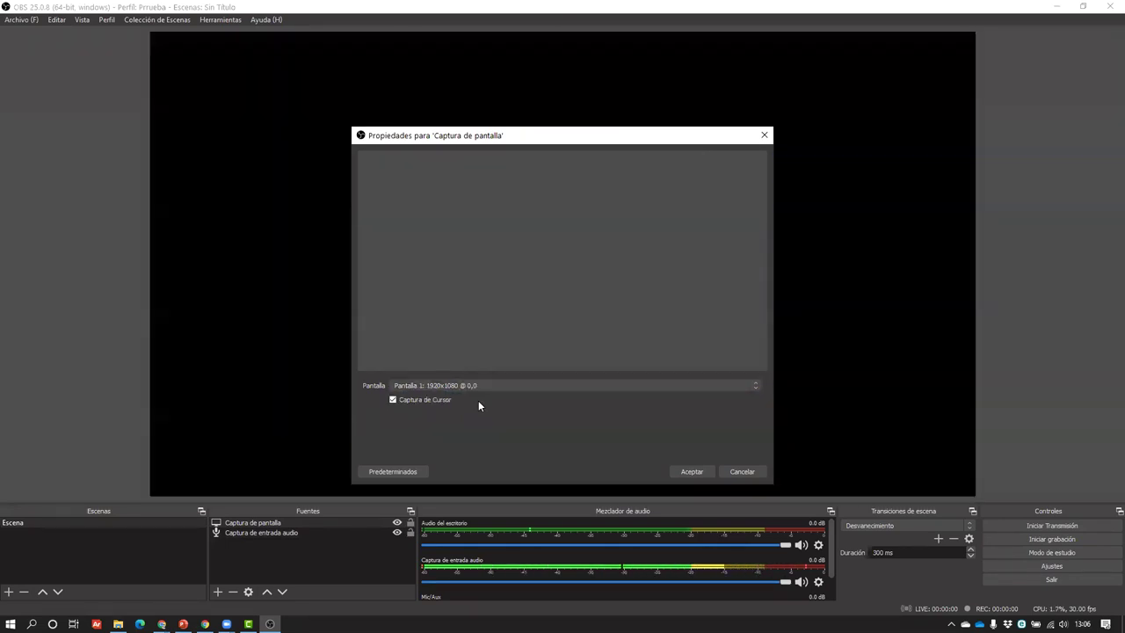
{"action": "left_click", "coordinate": [690, 471]}
- Add a Dispositivo de captura de video source that uses the Integrated Webcam
{"action": "left_click", "coordinate": [217, 591]}
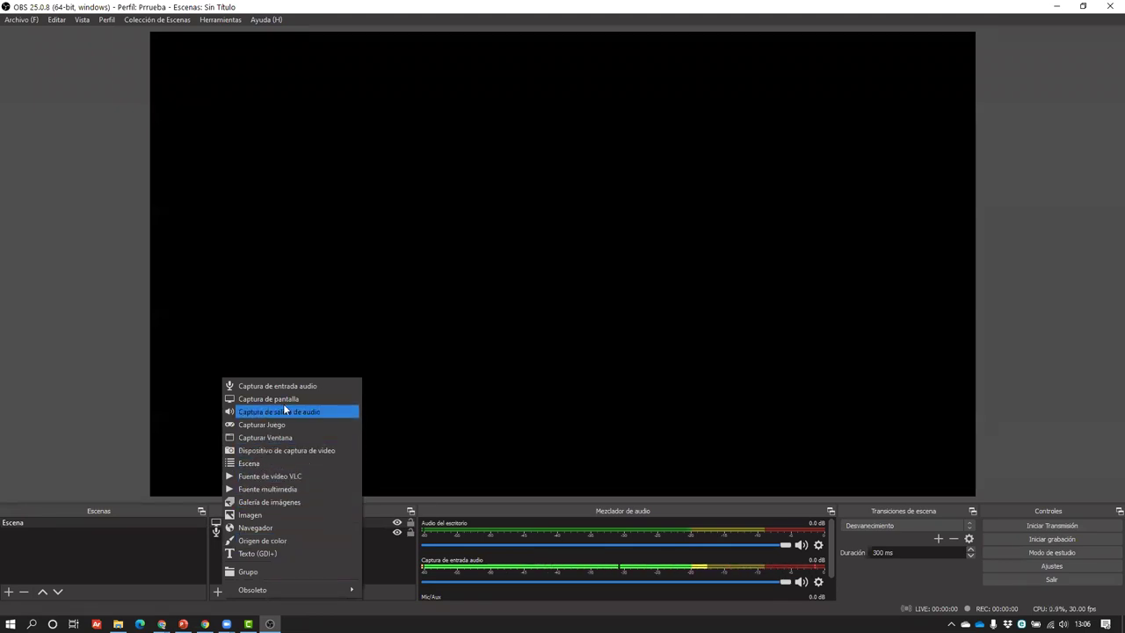
{"action": "left_click", "coordinate": [282, 451]}
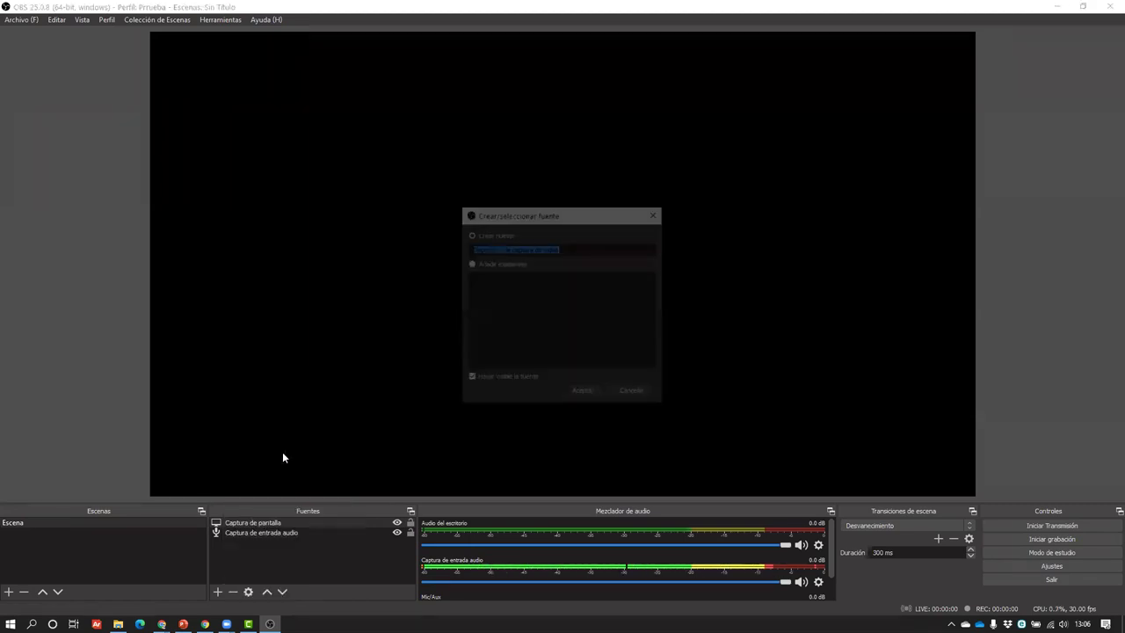
{"action": "left_click", "coordinate": [580, 394]}
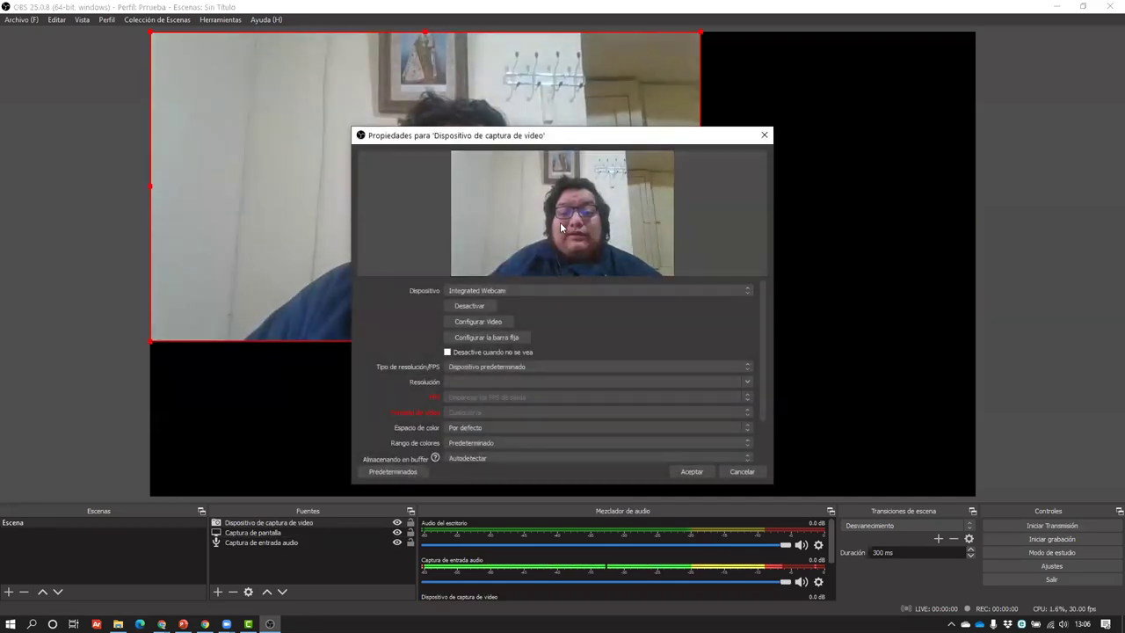
{"action": "left_click", "coordinate": [521, 290]}
{"action": "left_click", "coordinate": [518, 307]}
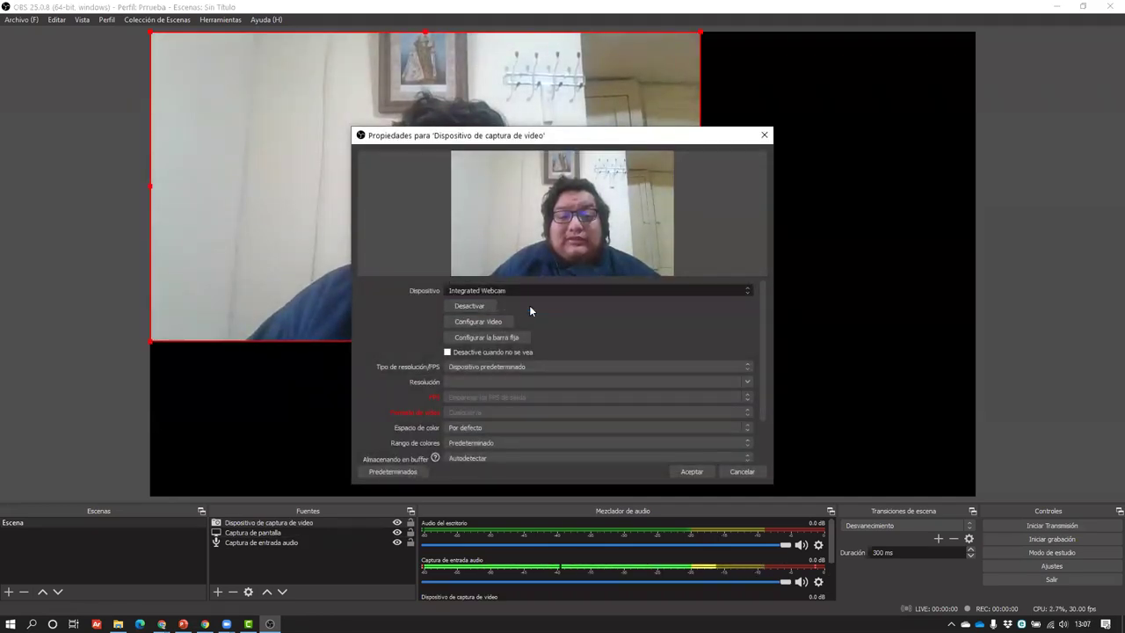
{"action": "left_click", "coordinate": [703, 475]}
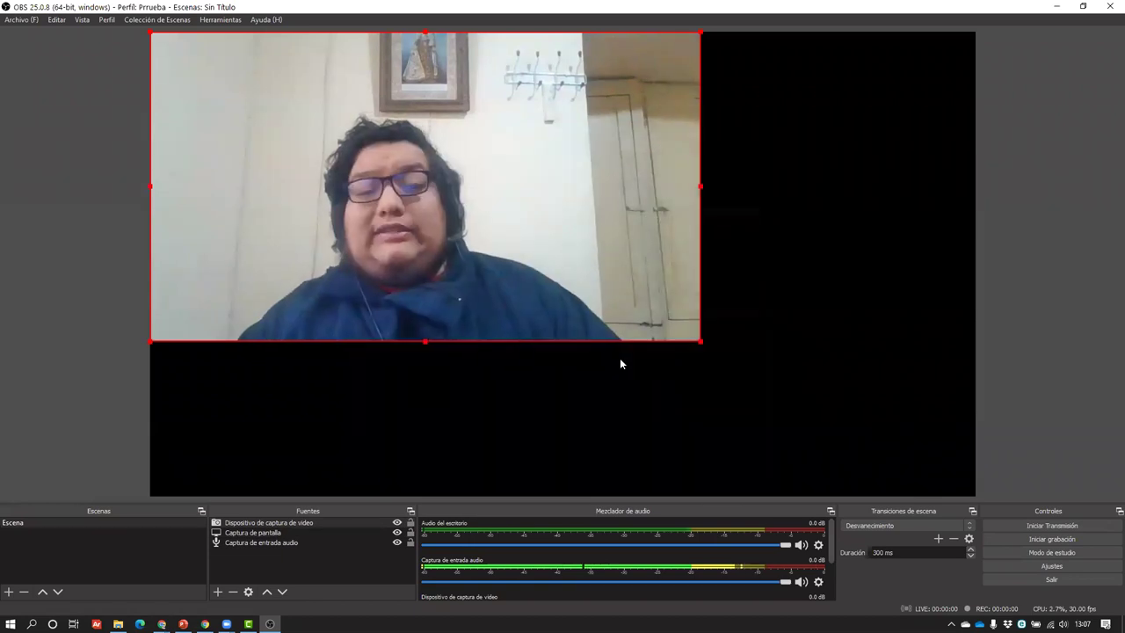
- Shrink the webcam image to about half the canvas width and fit it into the canvas's upper-right corner
{"action": "left_click_drag", "start_coordinate": [625, 214], "coordinate": [731, 189]}
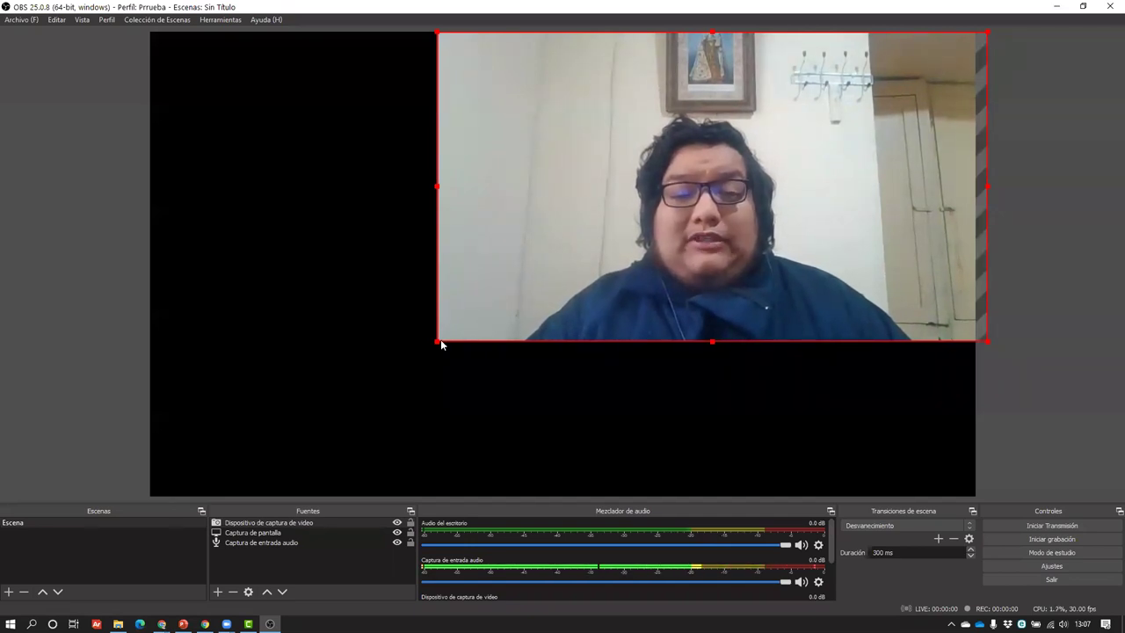
{"action": "left_click_drag", "start_coordinate": [436, 343], "coordinate": [581, 258]}
{"action": "mouse_move", "coordinate": [759, 210]}
{"action": "left_mouse_down"}
{"action": "mouse_move", "coordinate": [722, 218]}
{"action": "mouse_move", "coordinate": [745, 214]}
{"action": "left_mouse_up"}
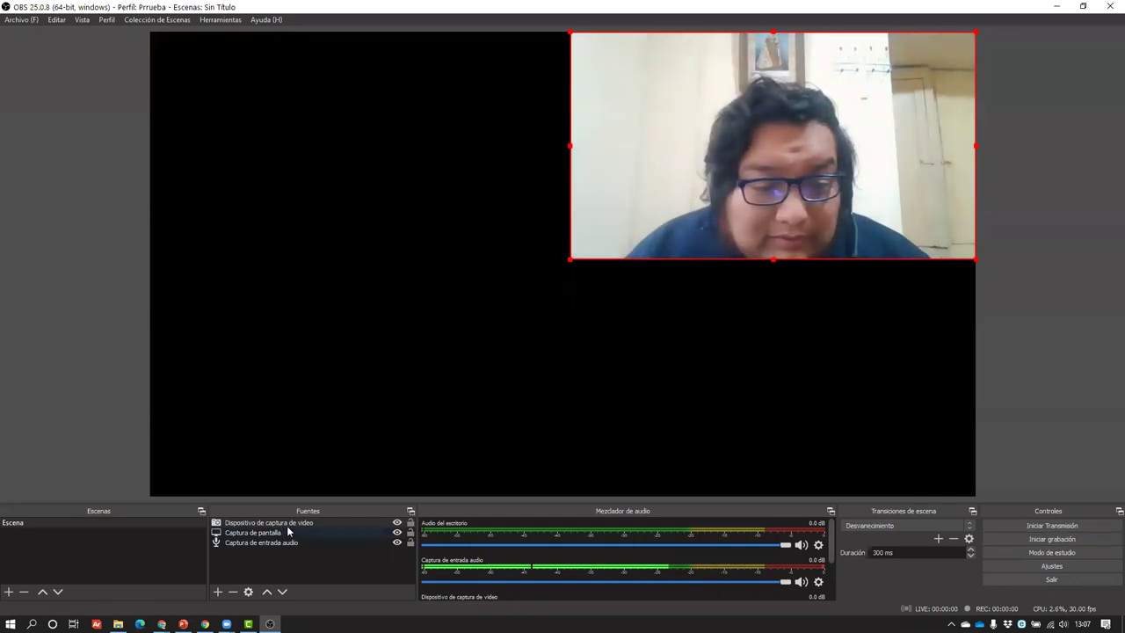
- Start recording the scene, add a Capturar Ventana source and open its list of windows available for capture
{"action": "left_click", "coordinate": [1052, 539]}
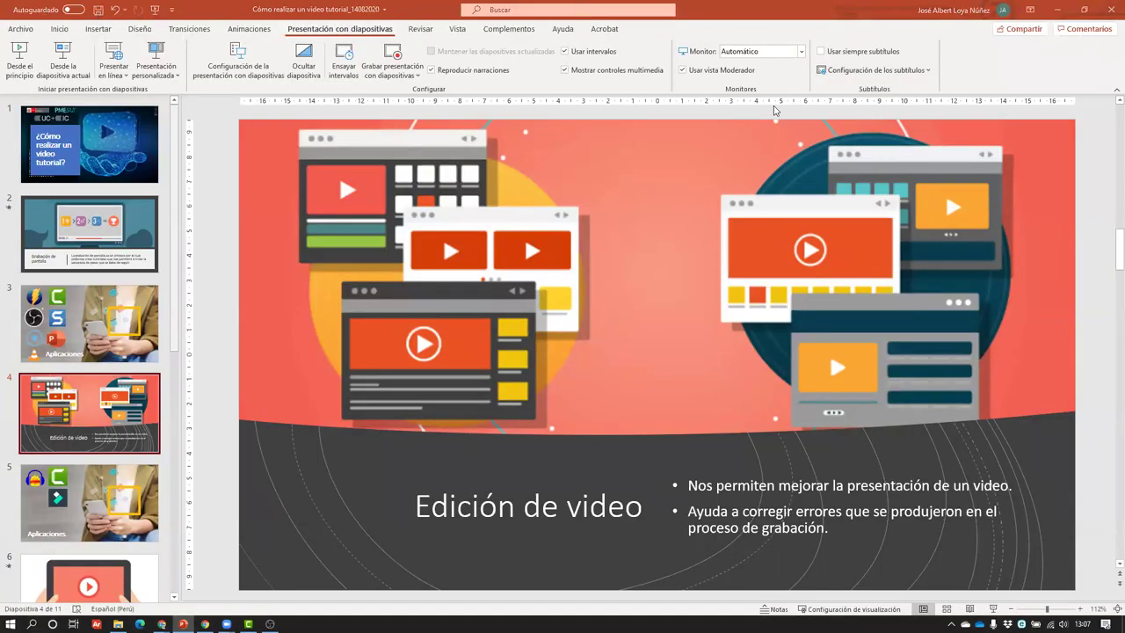
{"action": "key", "text": "alt+Tab"}
{"action": "left_click", "coordinate": [217, 591]}
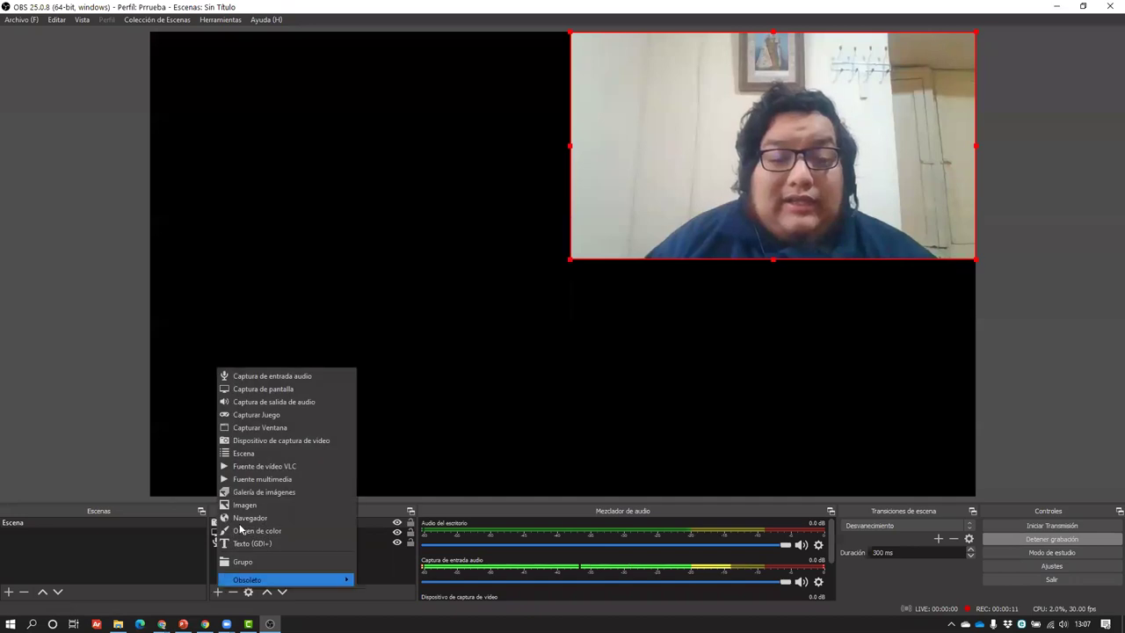
{"action": "left_click", "coordinate": [281, 428]}
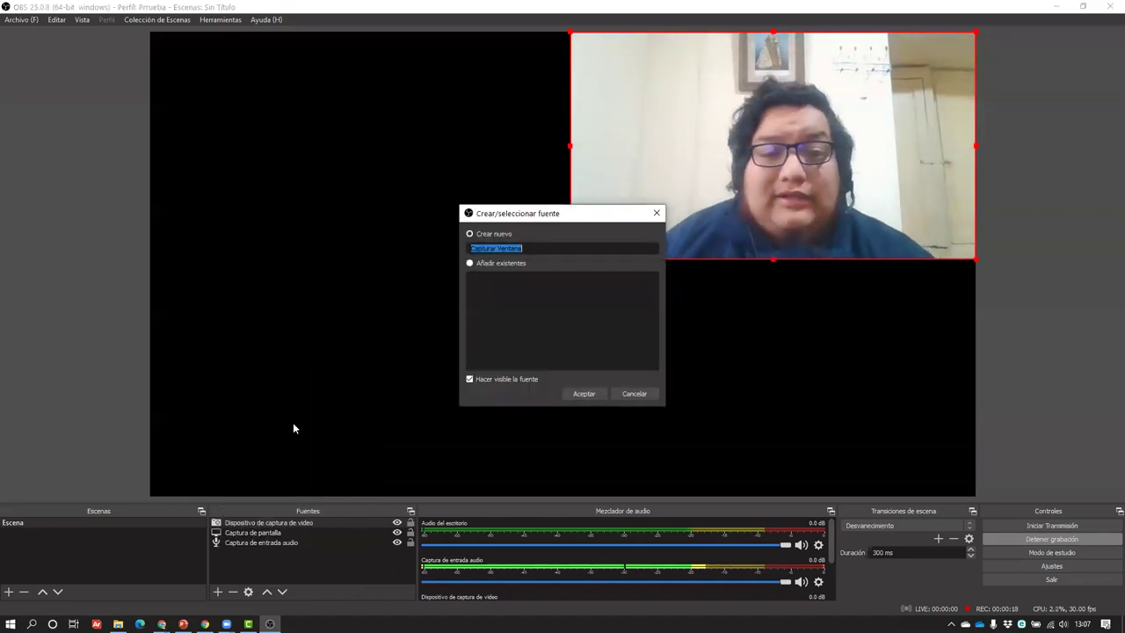
{"action": "left_click", "coordinate": [585, 393]}
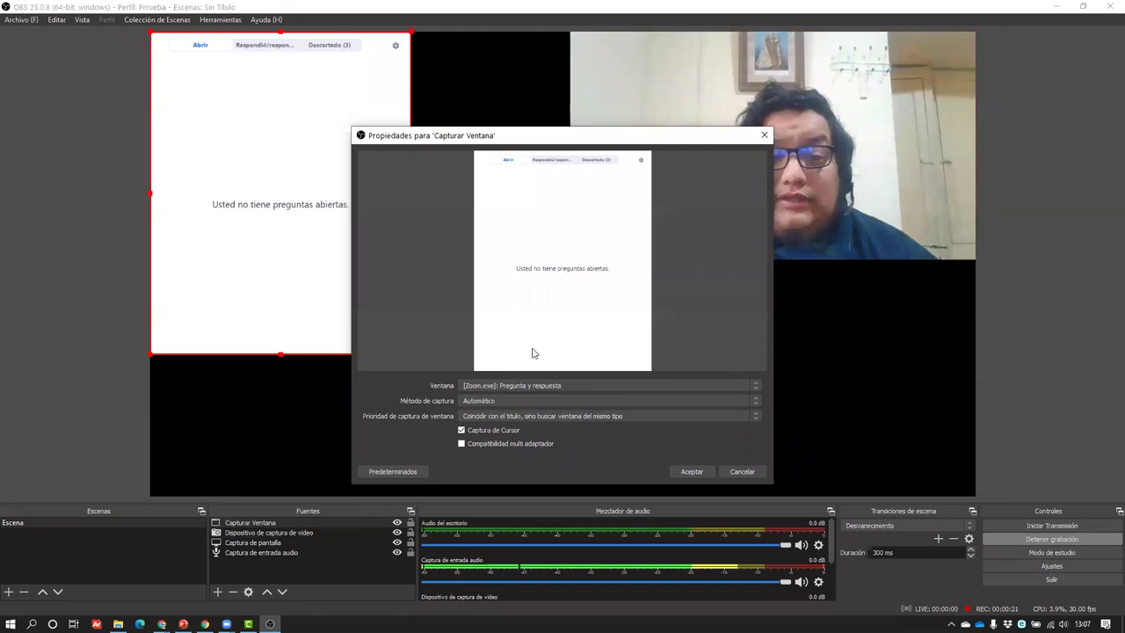
{"action": "left_click", "coordinate": [534, 388]}
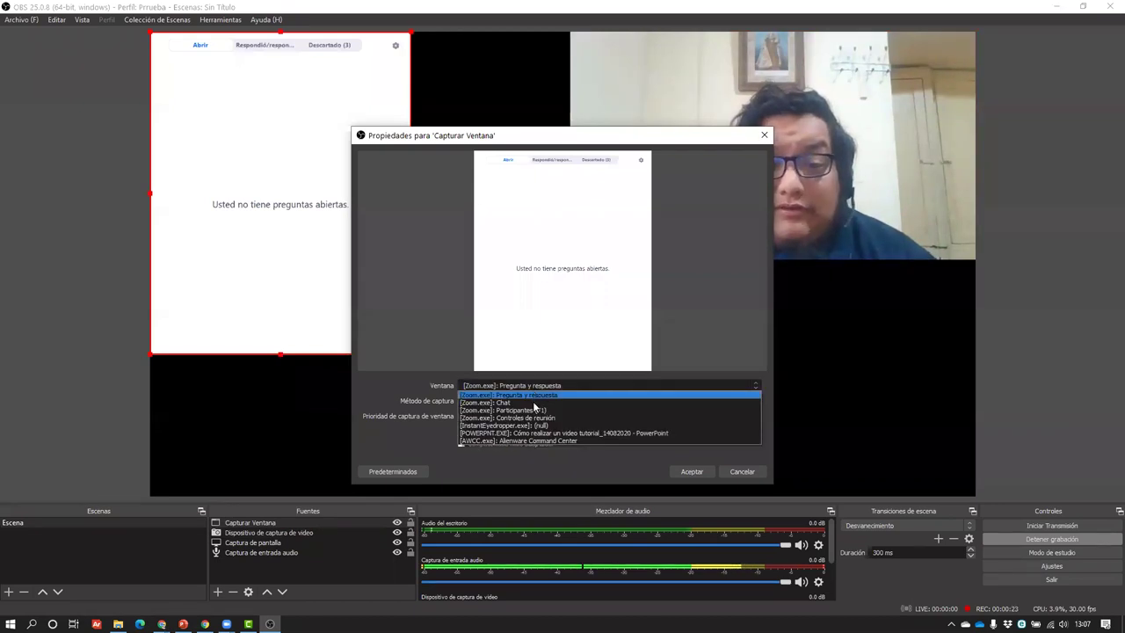
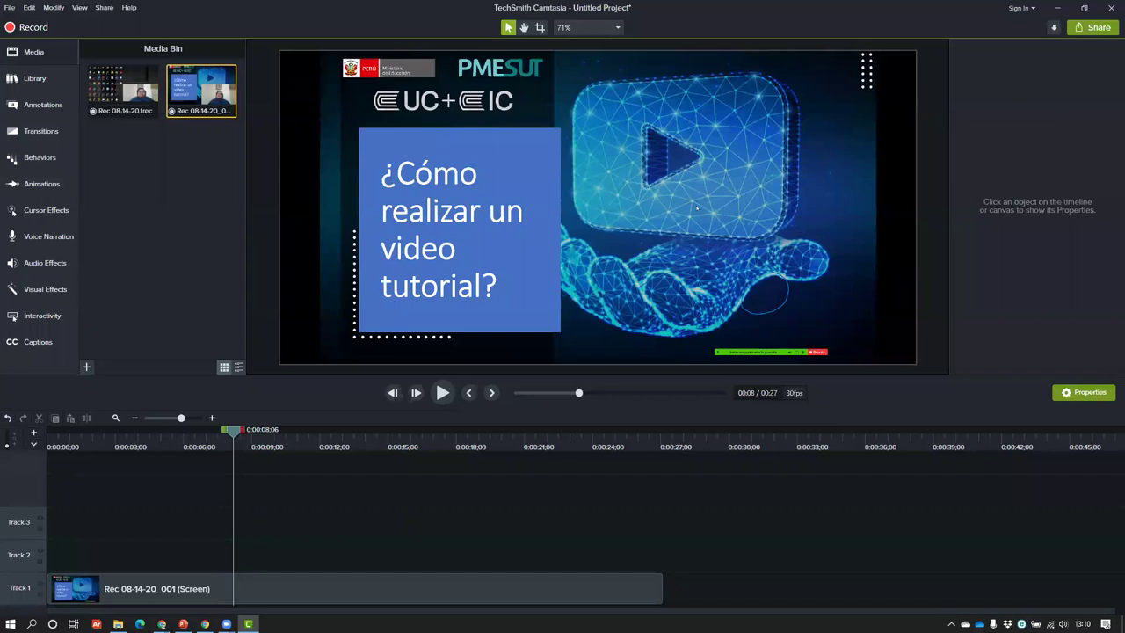
- Exit the recorder running in the background through its hidden Windows notification-area icon
{"action": "left_click", "coordinate": [951, 624]}
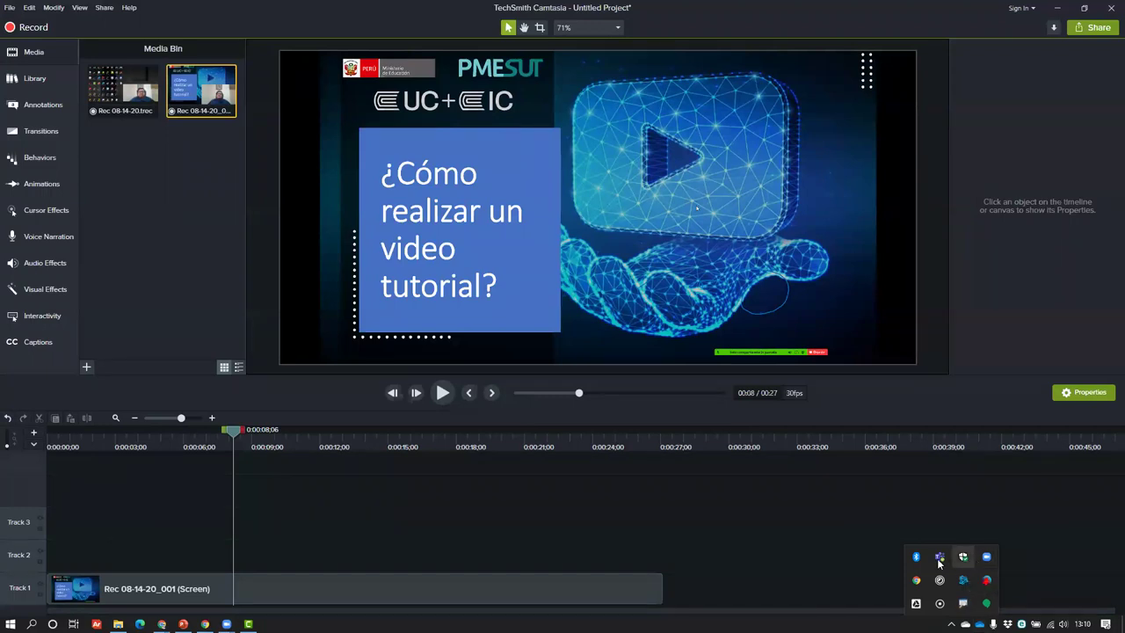
{"action": "right_click", "coordinate": [939, 604]}
{"action": "left_click", "coordinate": [962, 600]}
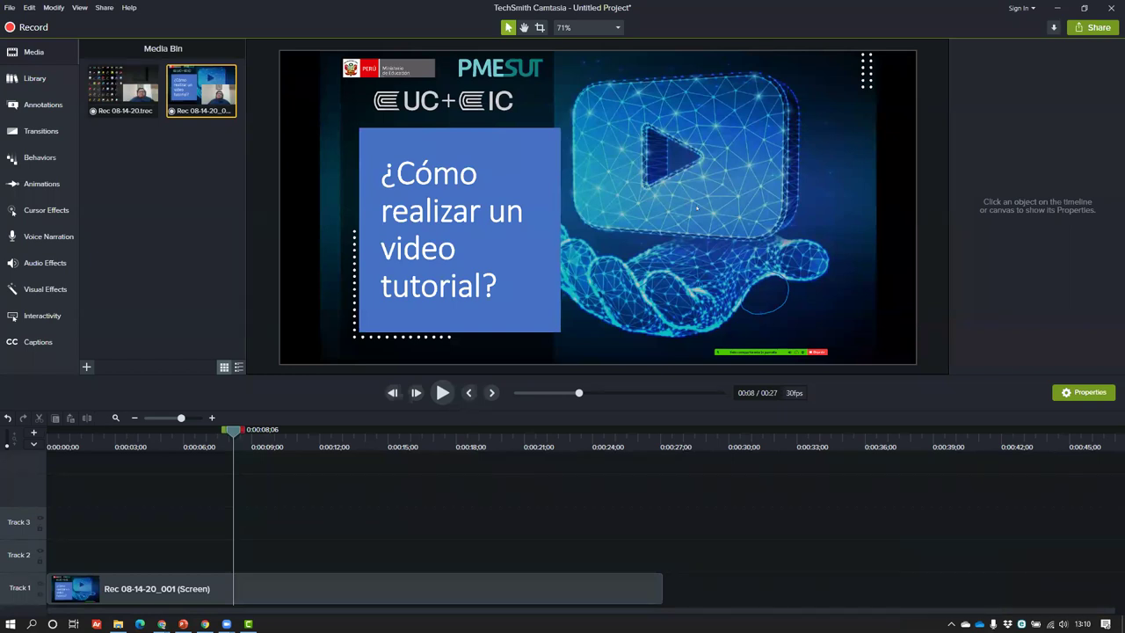
- Search Windows for "sna", launch Snagit 2020 and move its capture window up over the desktop
{"action": "key", "text": "super"}
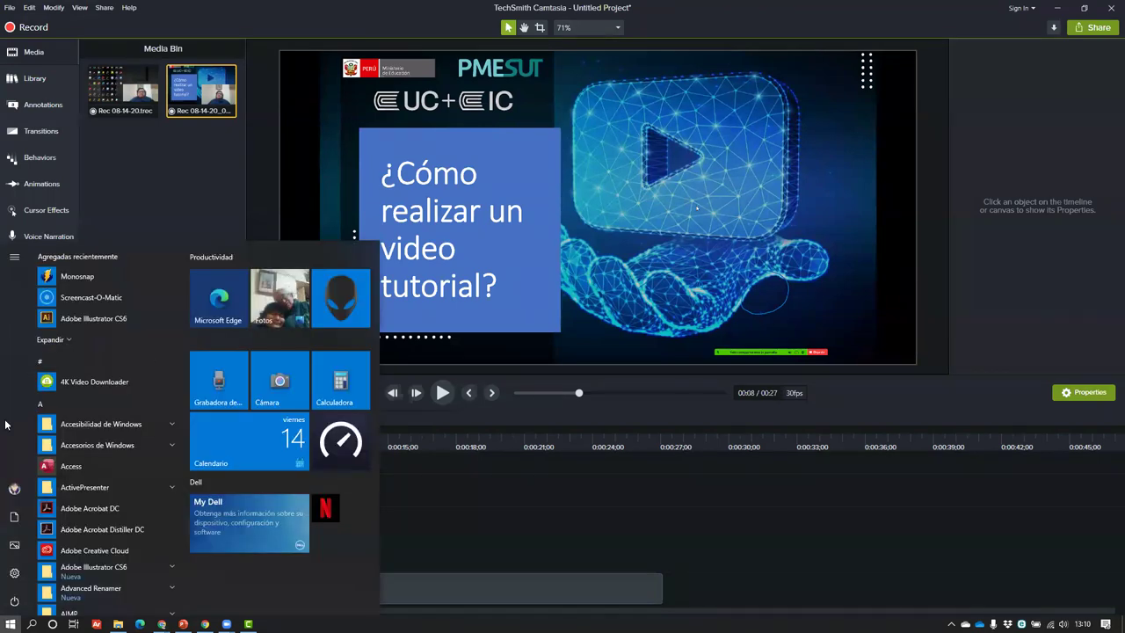
{"action": "type", "text": "s"}
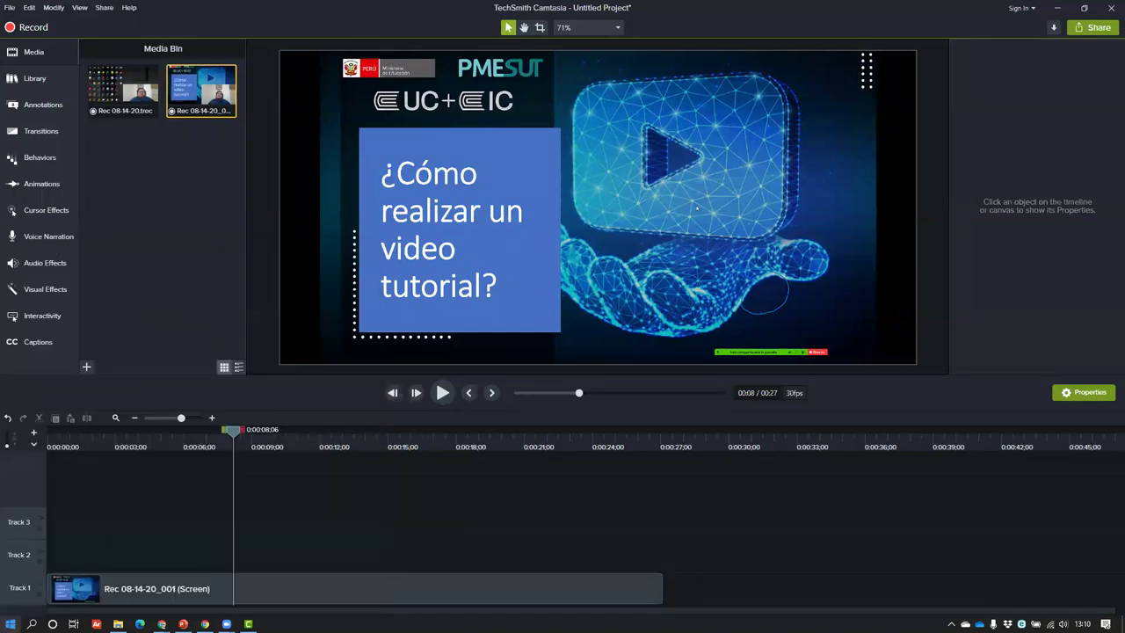
{"action": "type", "text": "na"}
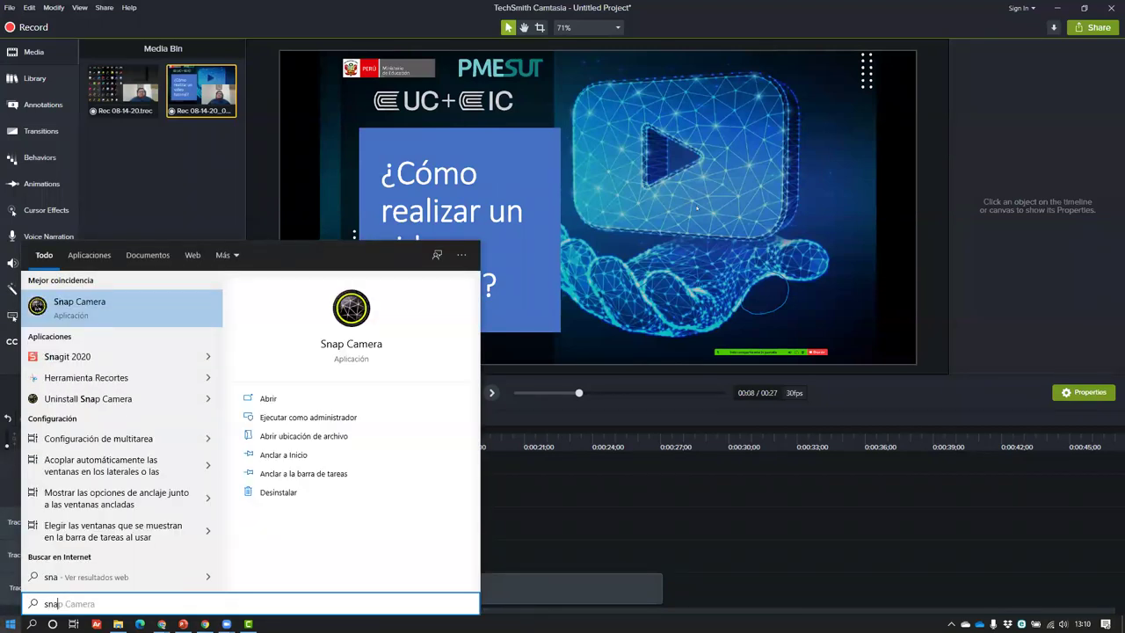
{"action": "key", "text": "Down"}
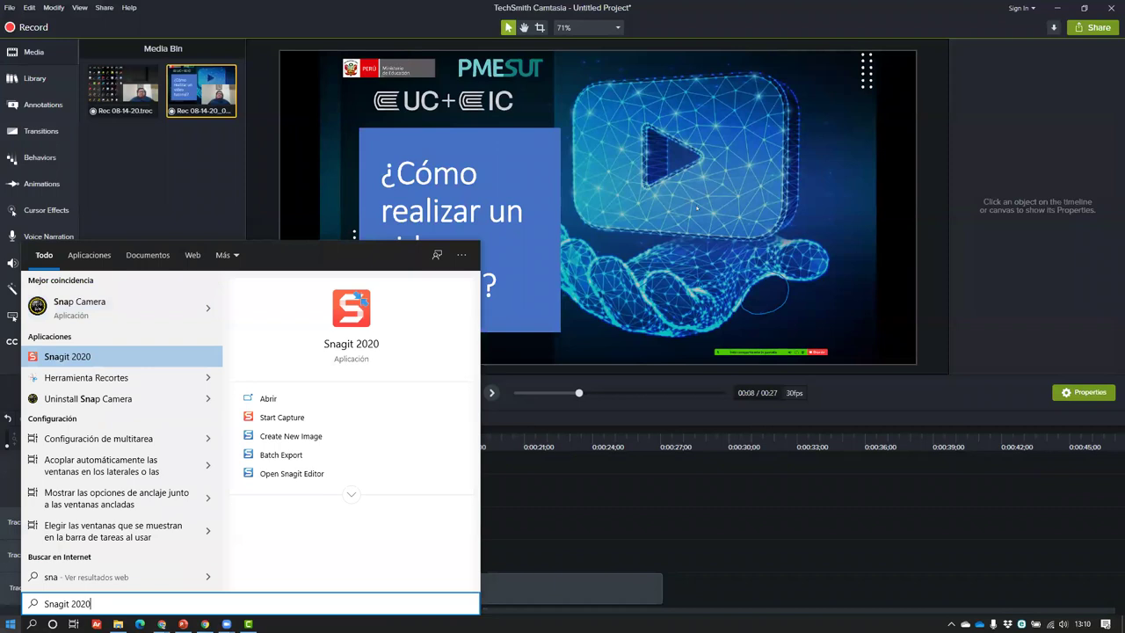
{"action": "key", "text": "Return"}
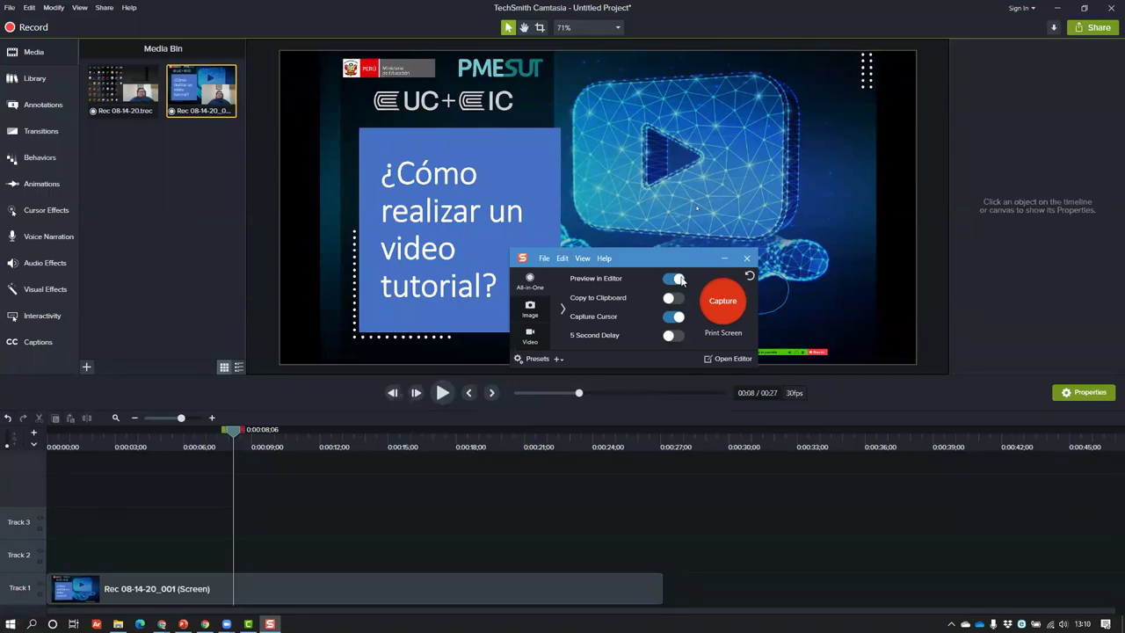
{"action": "left_click_drag", "start_coordinate": [673, 260], "coordinate": [846, 192]}
{"action": "left_click", "coordinate": [919, 188]}
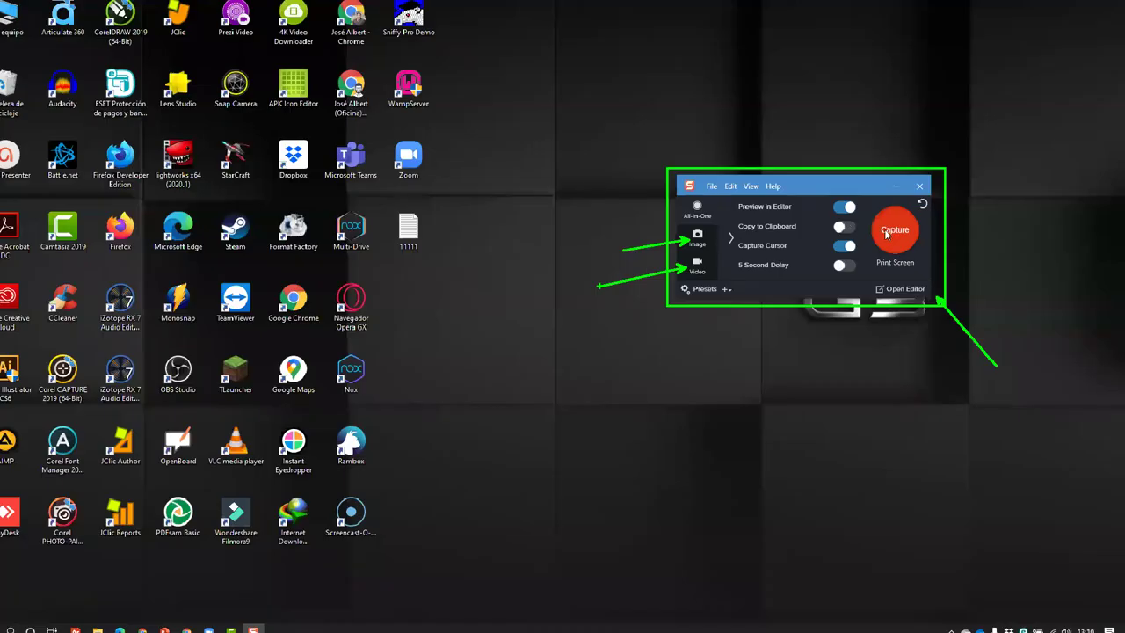
- Capture a 1382 x 819 image of the desktop area containing the icons with Snagit
{"action": "left_click", "coordinate": [886, 231]}
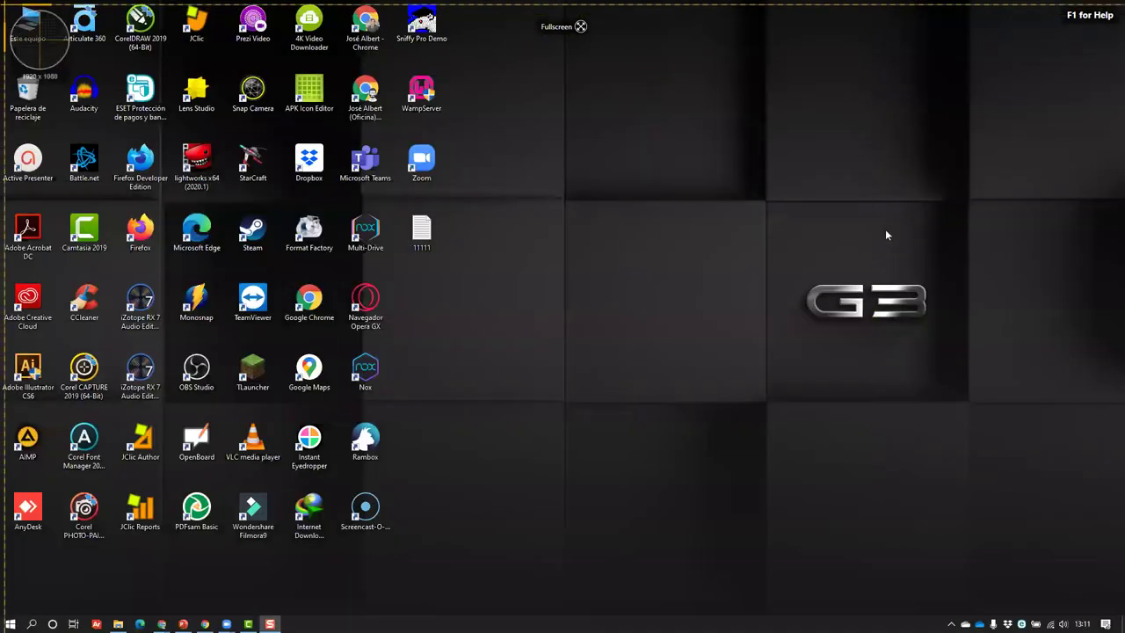
{"action": "left_click_drag", "start_coordinate": [4, 4], "coordinate": [813, 481]}
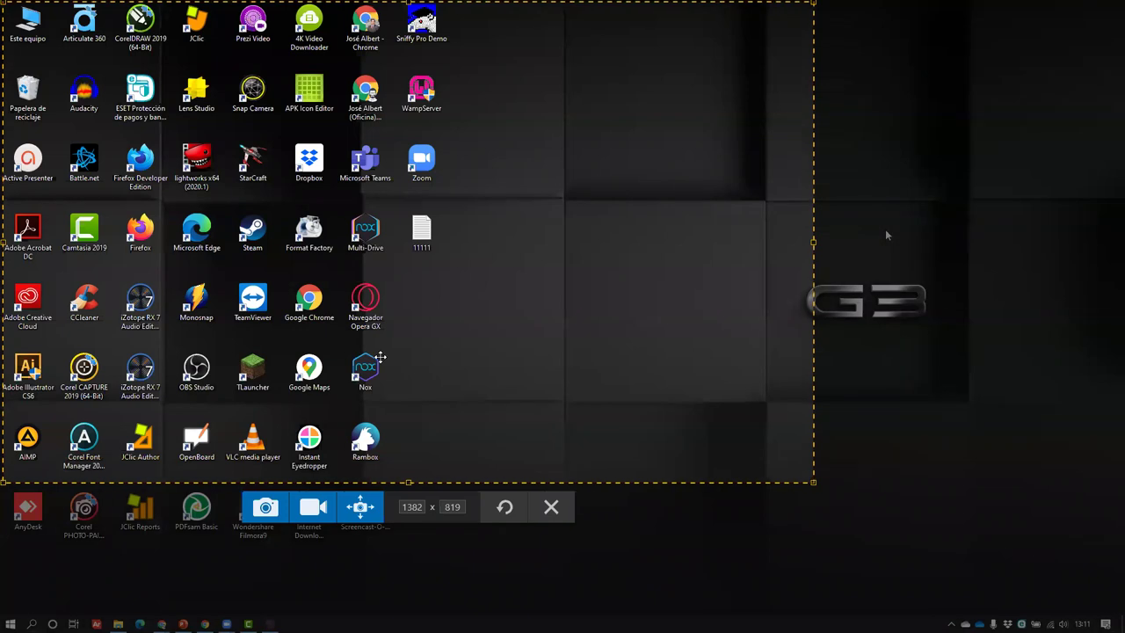
{"action": "left_click", "coordinate": [260, 517]}
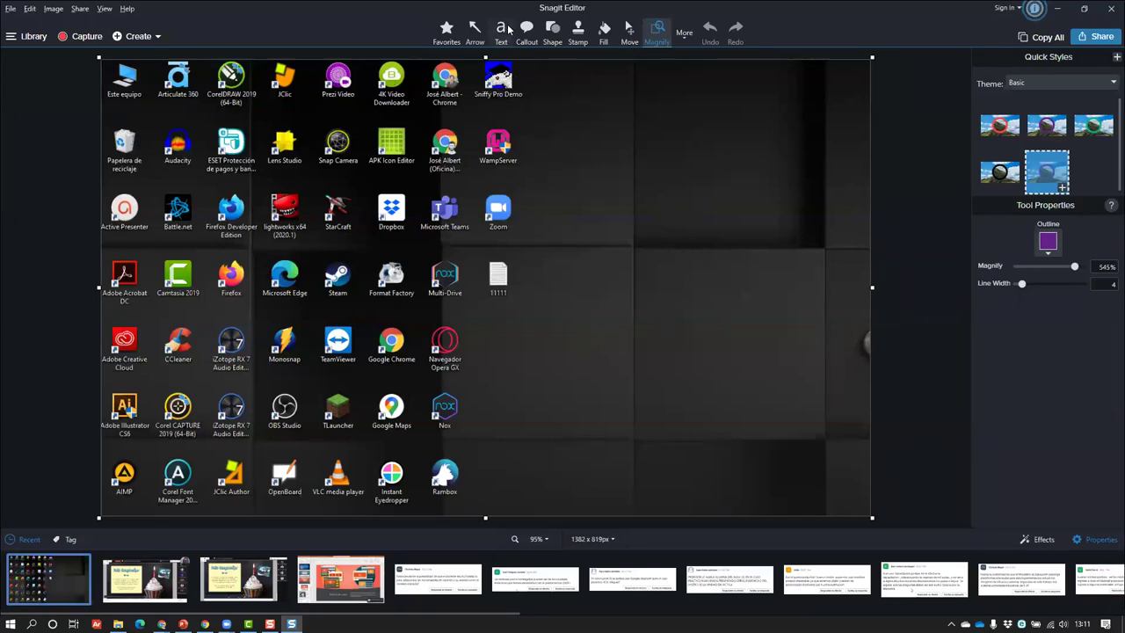
- Draw a white outlined rectangle around the Microsoft Teams icon in the captured image
{"action": "left_click", "coordinate": [554, 33]}
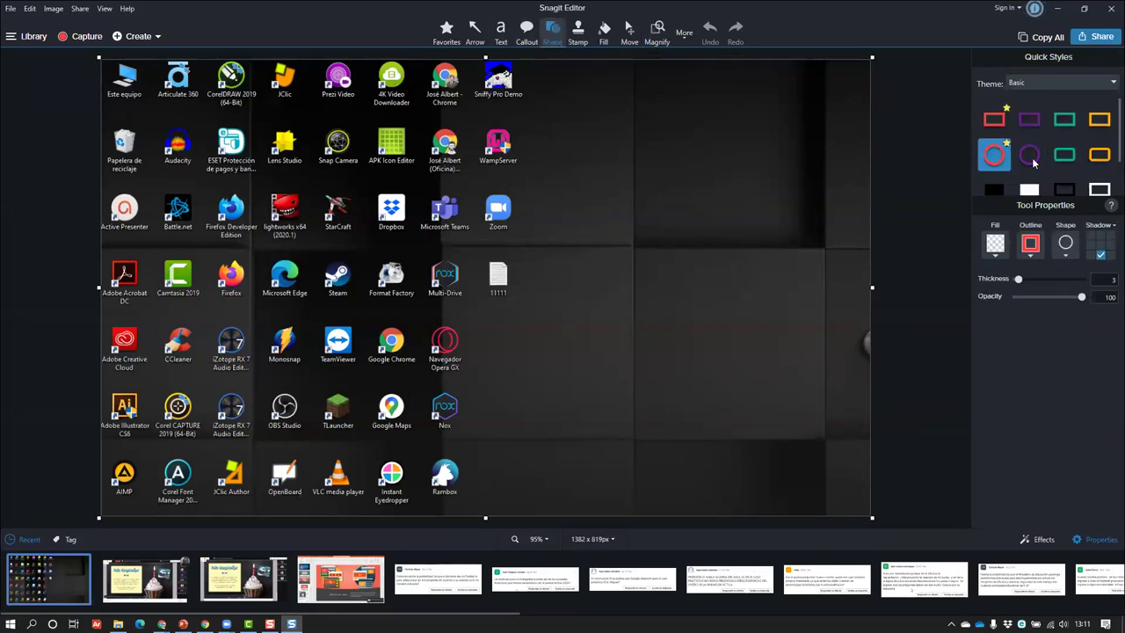
{"action": "left_click", "coordinate": [1099, 187]}
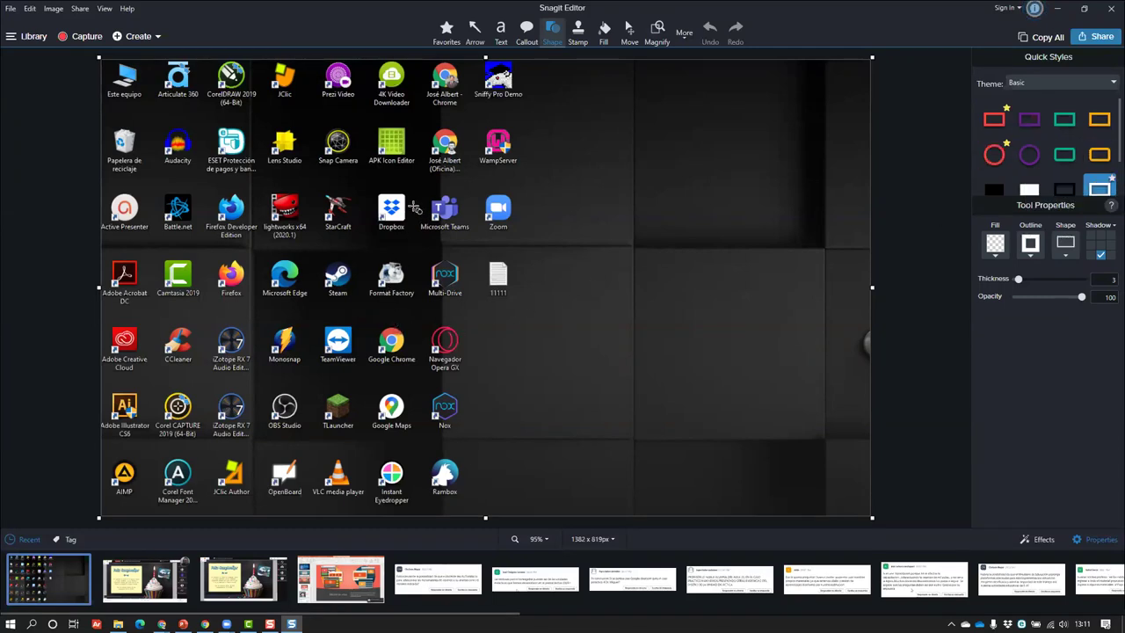
{"action": "left_click_drag", "start_coordinate": [416, 186], "coordinate": [477, 241]}
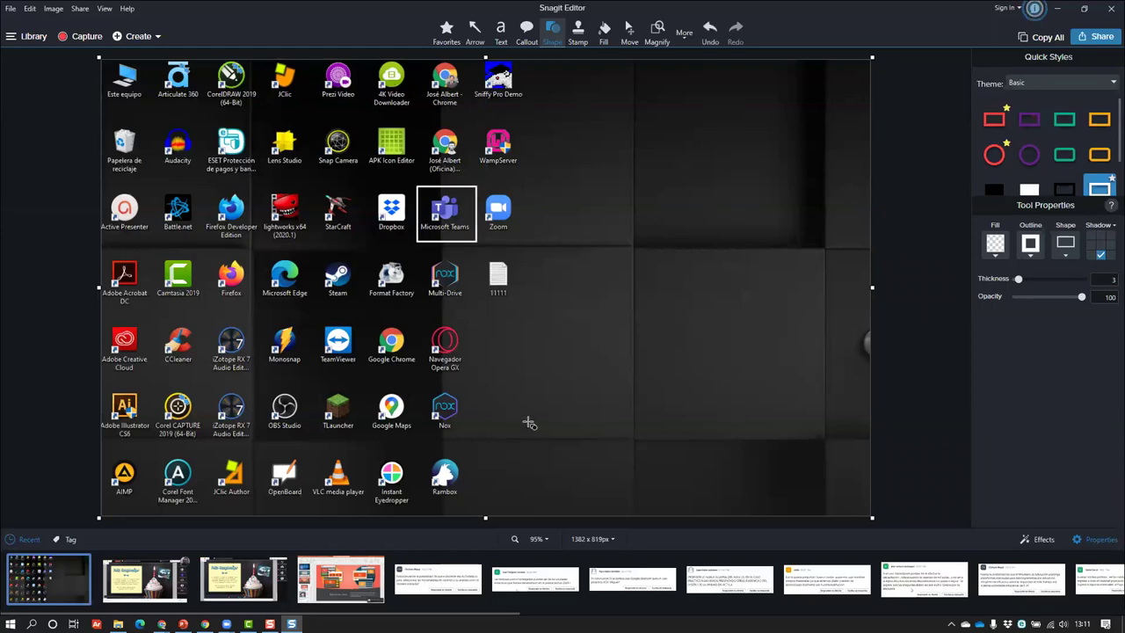
- Add a red arrow pointing to the boxed Microsoft Teams icon and turn it into a Bezier curve
{"action": "left_click", "coordinate": [474, 32]}
{"action": "left_click_drag", "start_coordinate": [557, 317], "coordinate": [458, 224]}
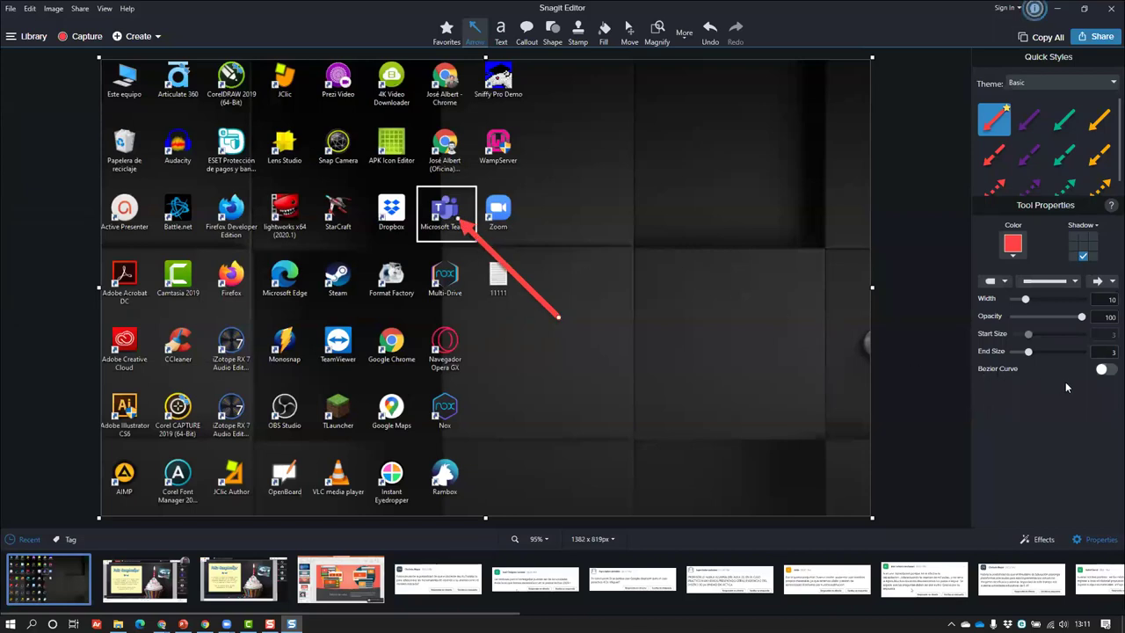
{"action": "left_click", "coordinate": [1104, 370]}
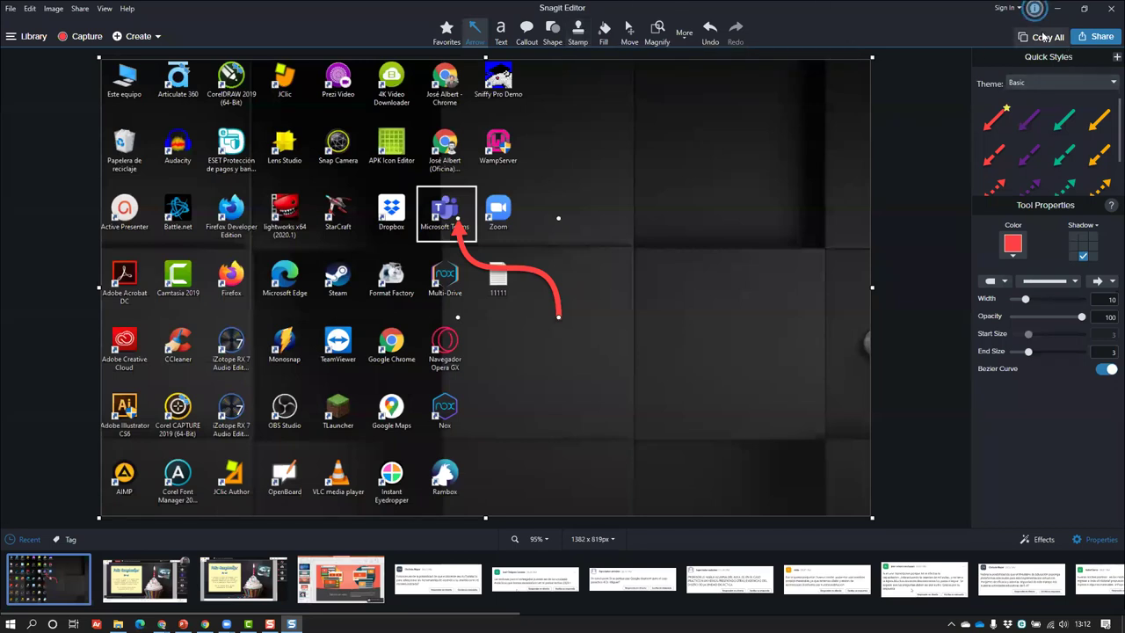
- Switch to Word by running winword, paste the copied annotated capture into the blank document and return to Snagit Editor
{"action": "key", "text": "super+r"}
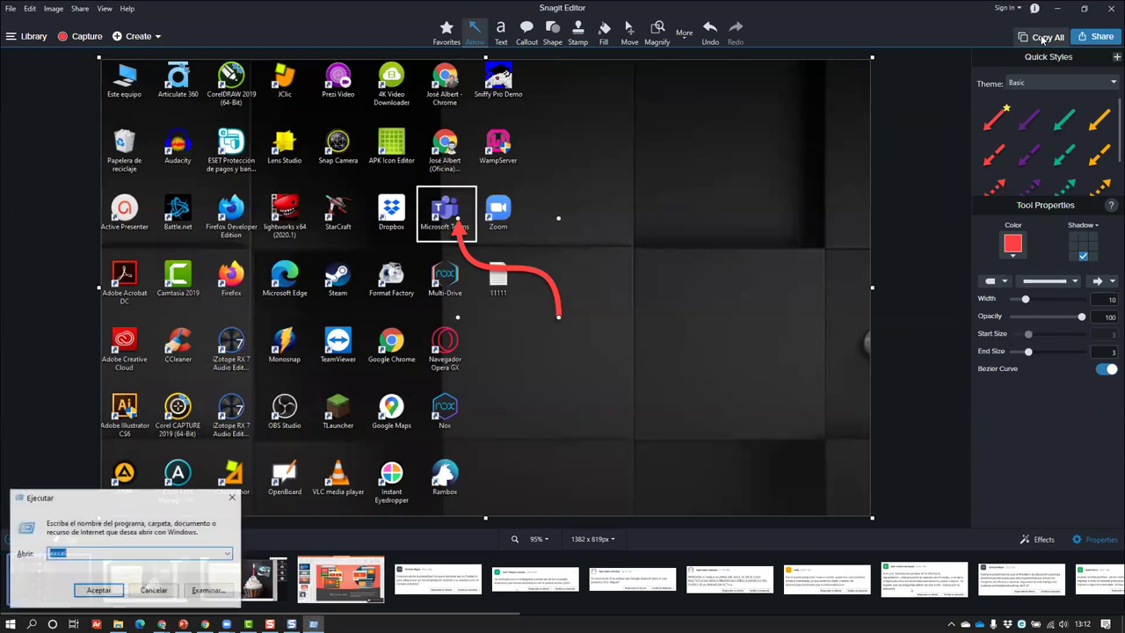
{"action": "type", "text": "winword"}
{"action": "key", "text": "Return"}
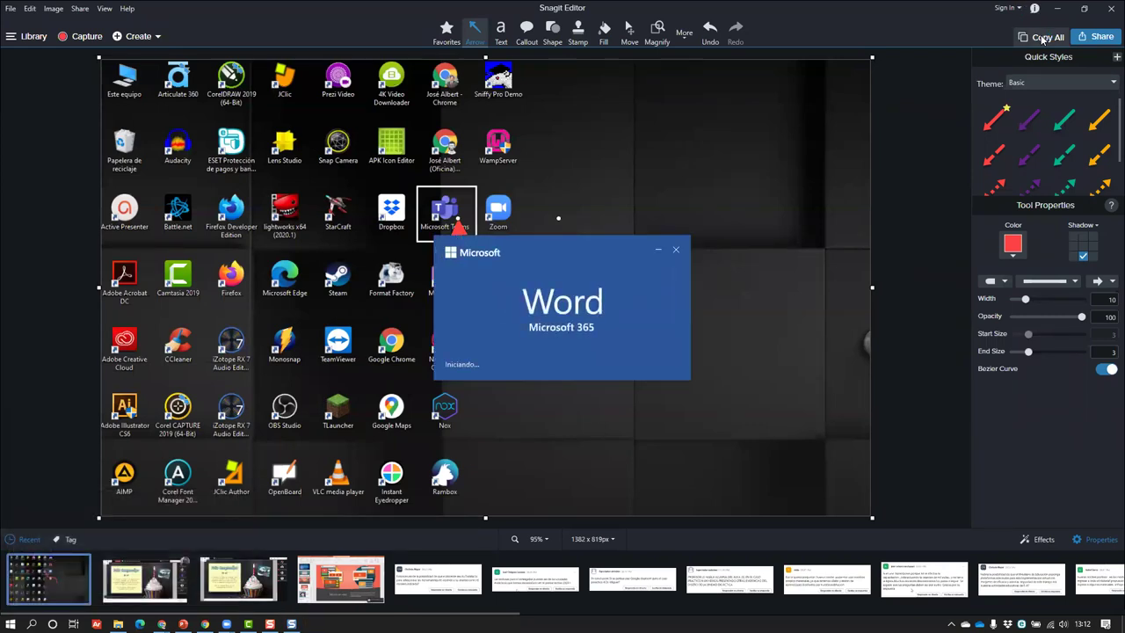
{"action": "key", "text": "ctrl+v"}
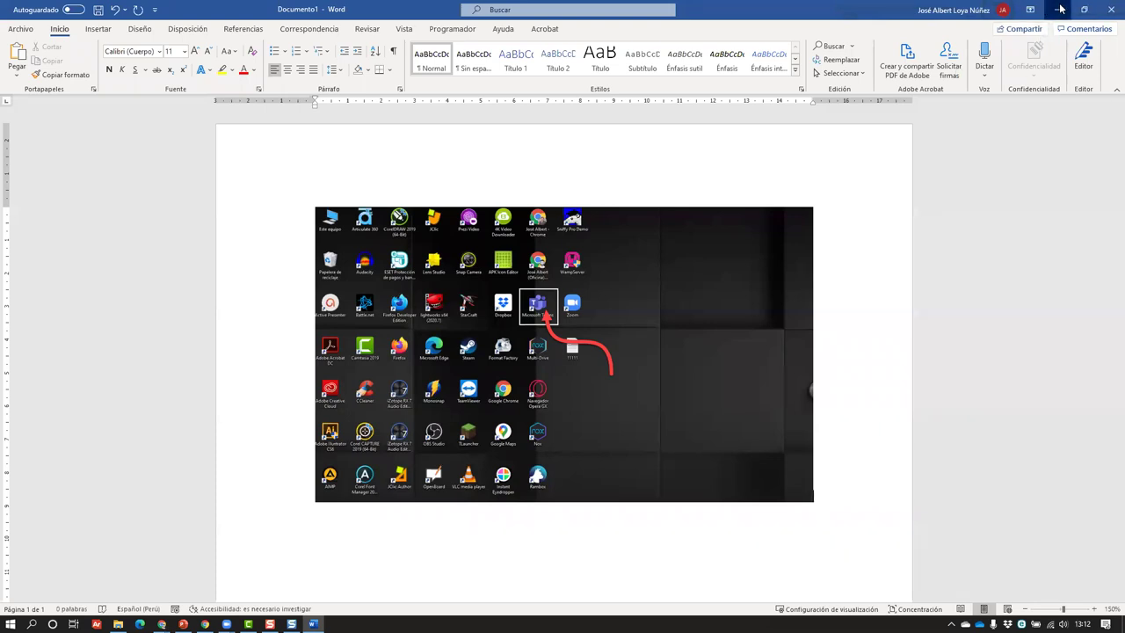
{"action": "left_click", "coordinate": [1109, 8]}
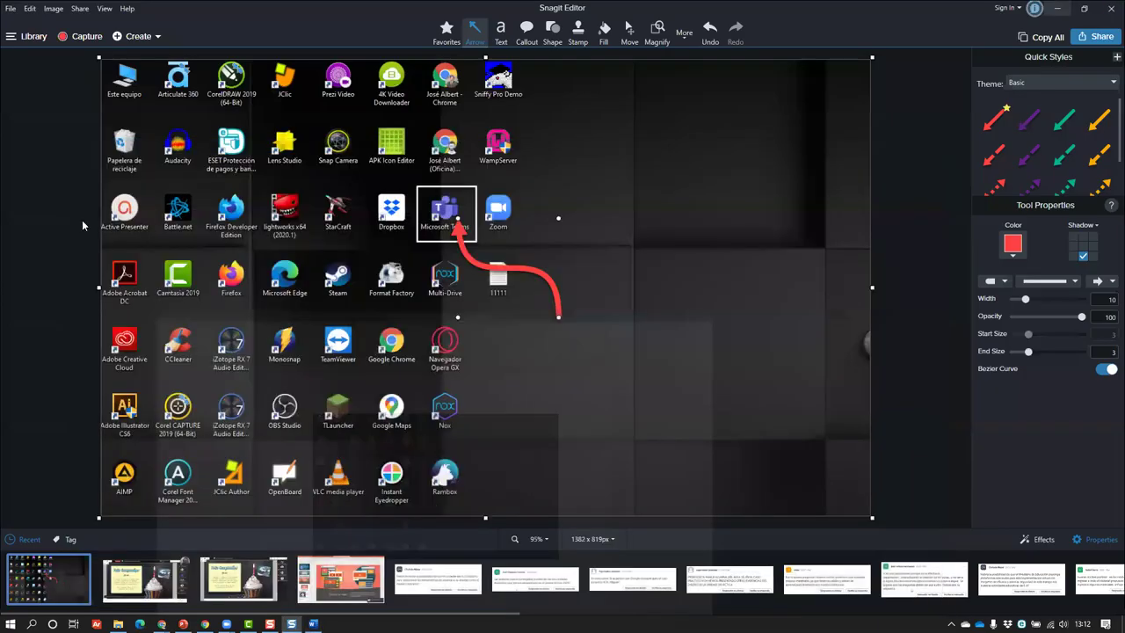
- Dismiss the Snagit editor and capture windows, and launch Monosnap from the desktop
{"action": "key", "text": "alt+F4"}
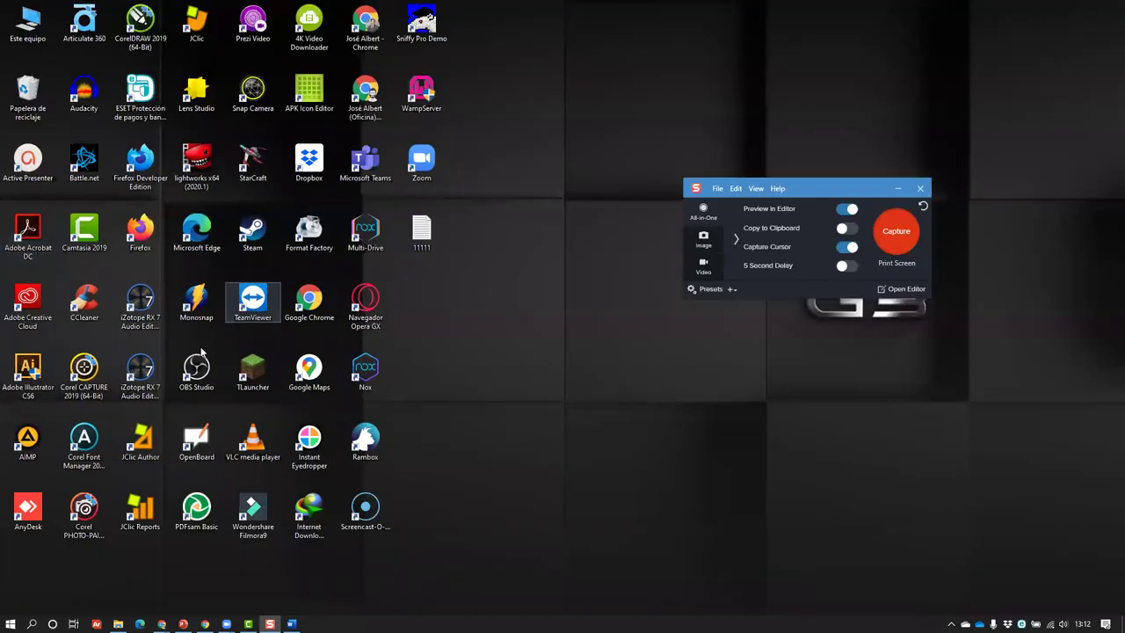
{"action": "double_click", "coordinate": [201, 301]}
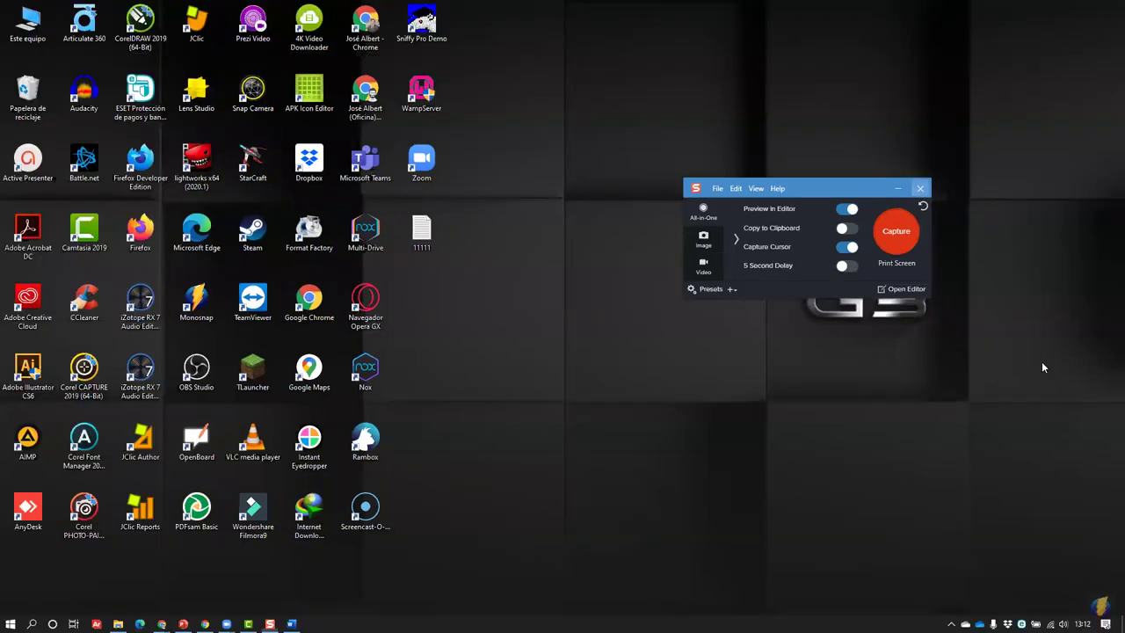
{"action": "left_click", "coordinate": [920, 188]}
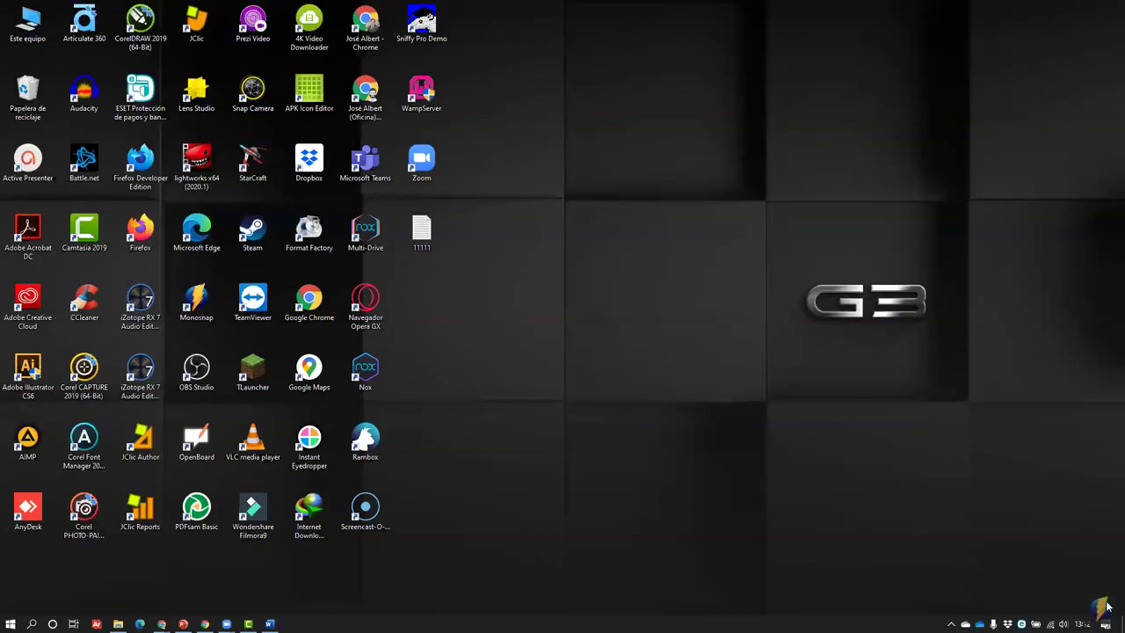
- Move Monosnap's floating icon up away from the taskbar and open its video recorder
{"action": "left_click_drag", "start_coordinate": [1097, 607], "coordinate": [1060, 521]}
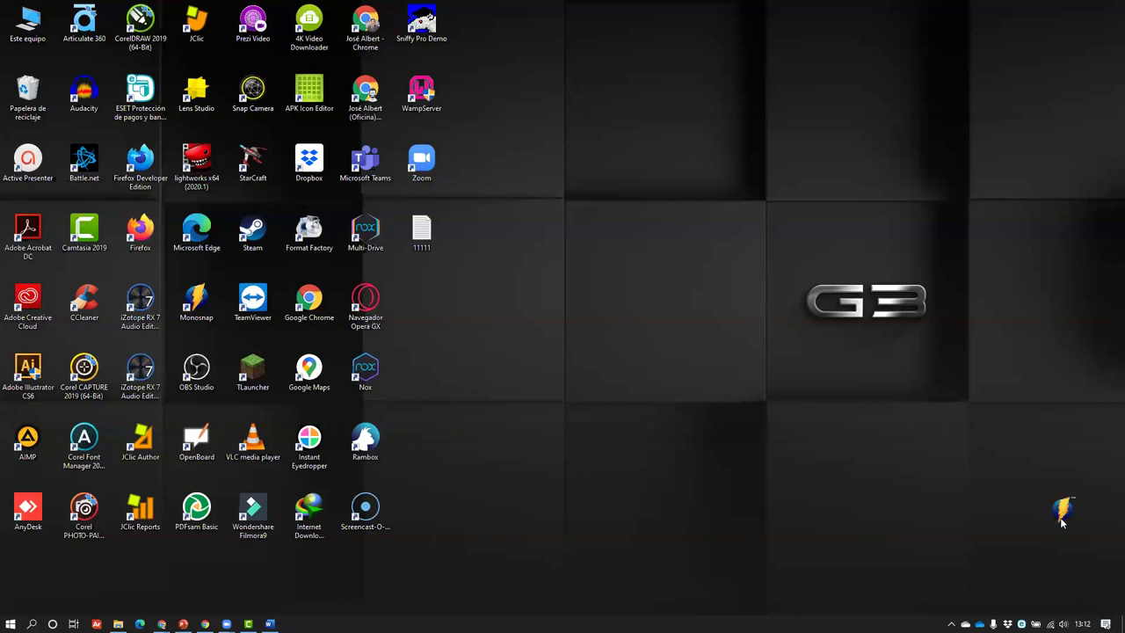
{"action": "right_click", "coordinate": [1061, 522]}
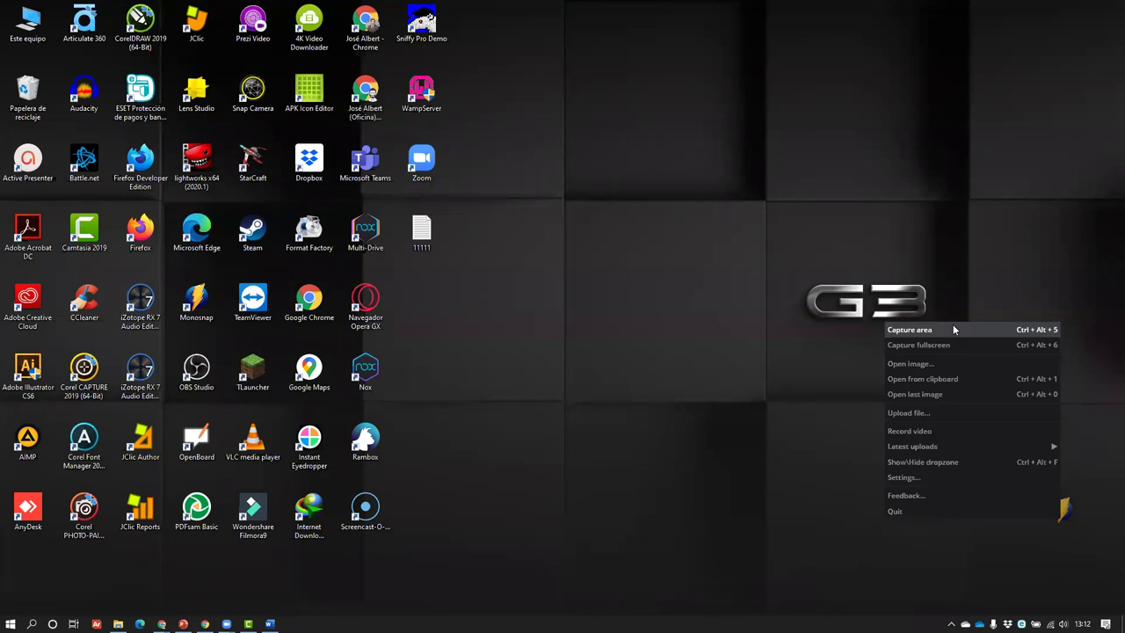
{"action": "left_click", "coordinate": [909, 431]}
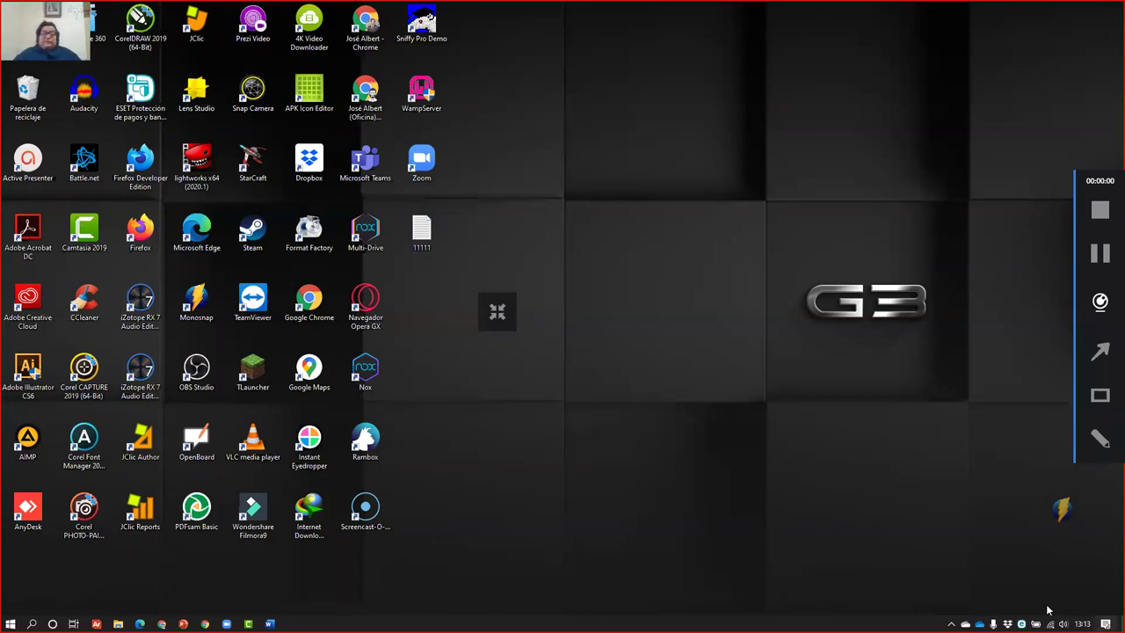
- Enable the microphone for the Monosnap recording and switch the webcam off and back on
{"action": "mouse_move", "coordinate": [574, 315]}
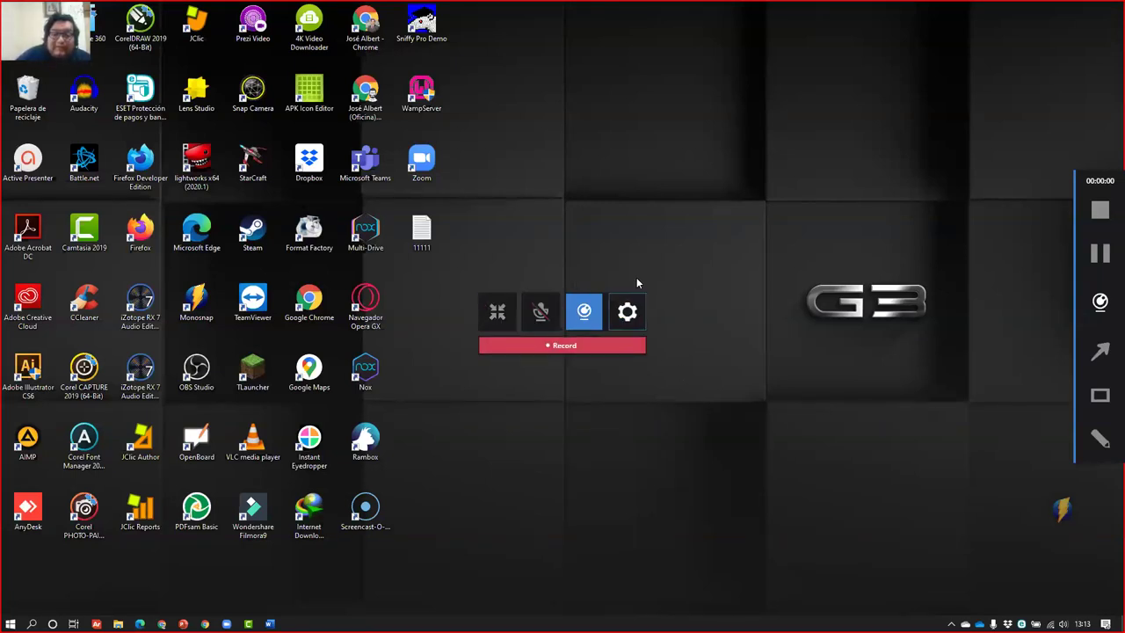
{"action": "left_click", "coordinate": [540, 311]}
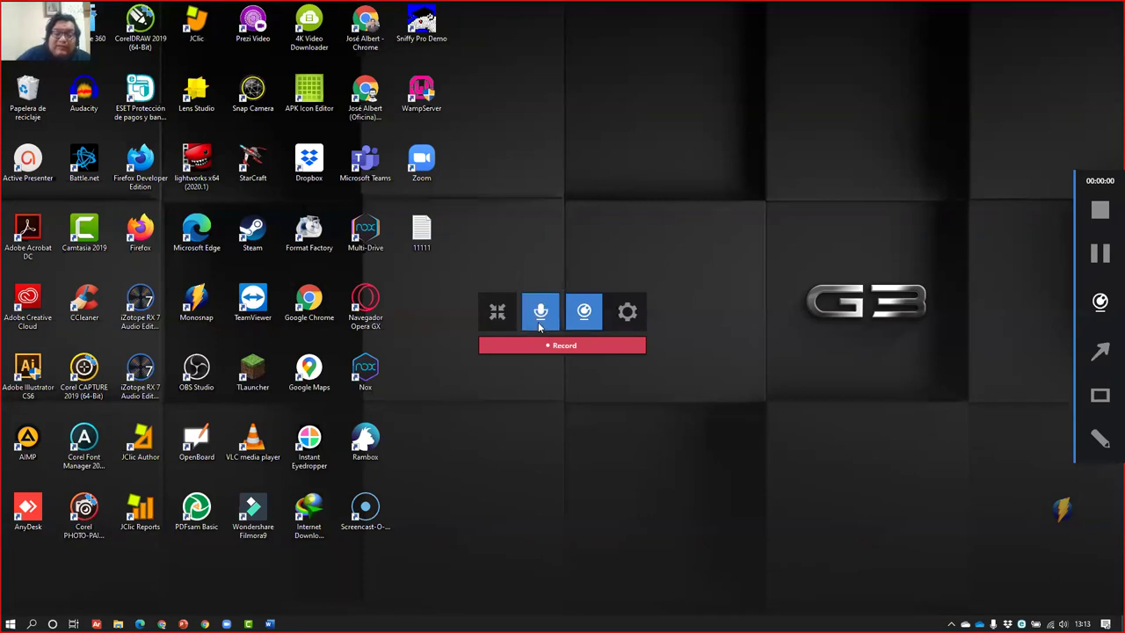
{"action": "left_click", "coordinate": [585, 312]}
{"action": "left_click", "coordinate": [585, 312]}
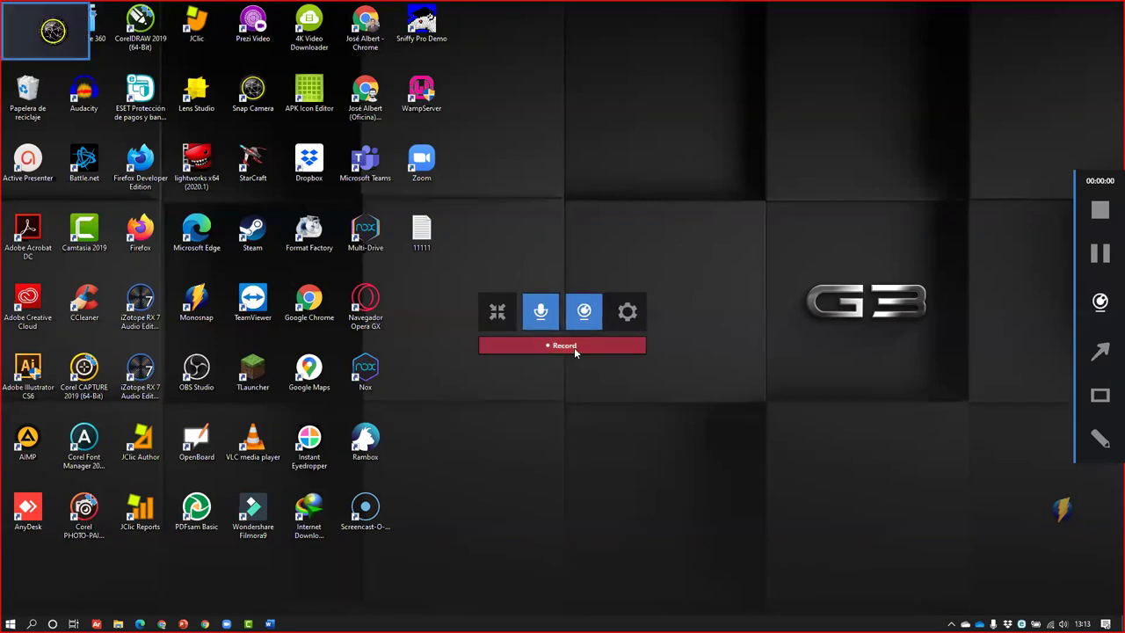
- Set the audio output to the Plantronics .Audio 628 USB speakers and the input to its microphone, and start the recording
{"action": "left_click", "coordinate": [626, 311]}
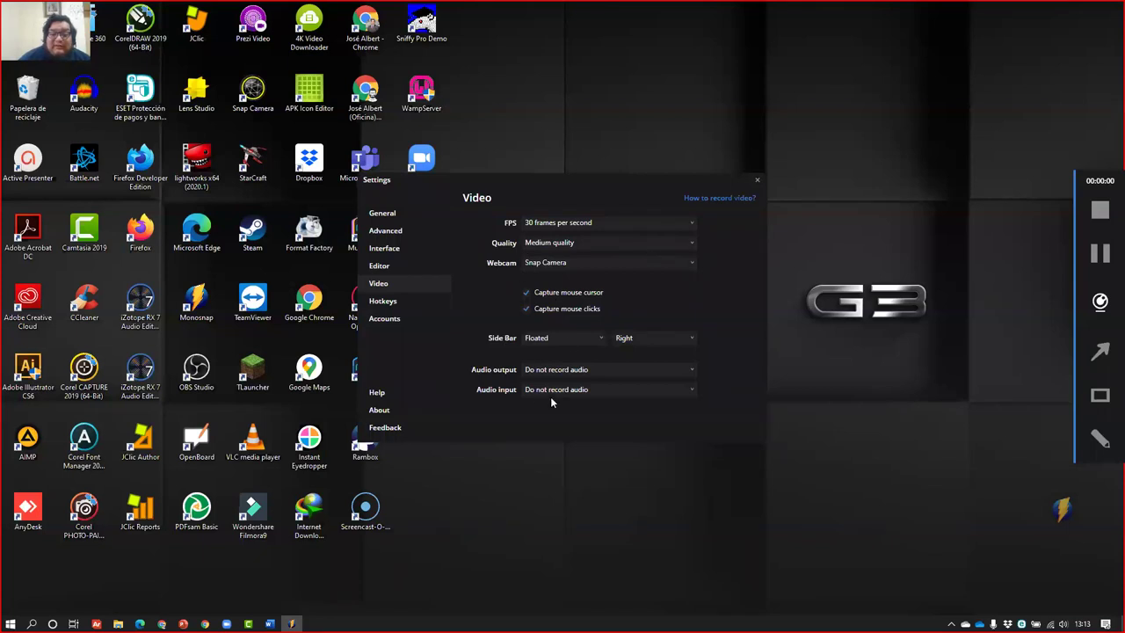
{"action": "left_click", "coordinate": [530, 372]}
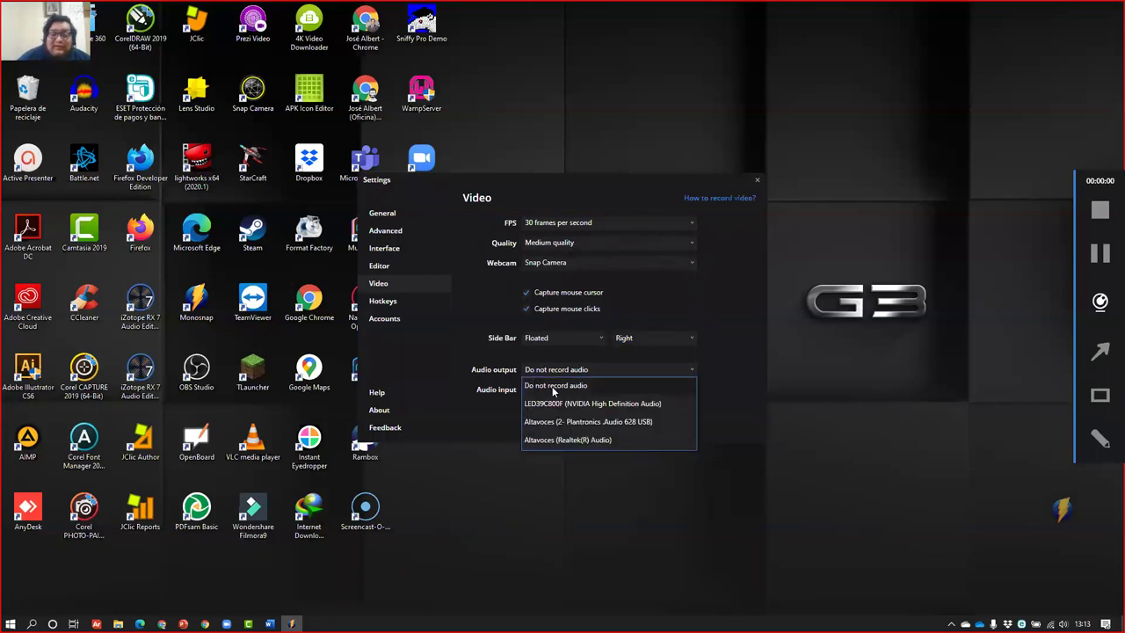
{"action": "left_click", "coordinate": [630, 421]}
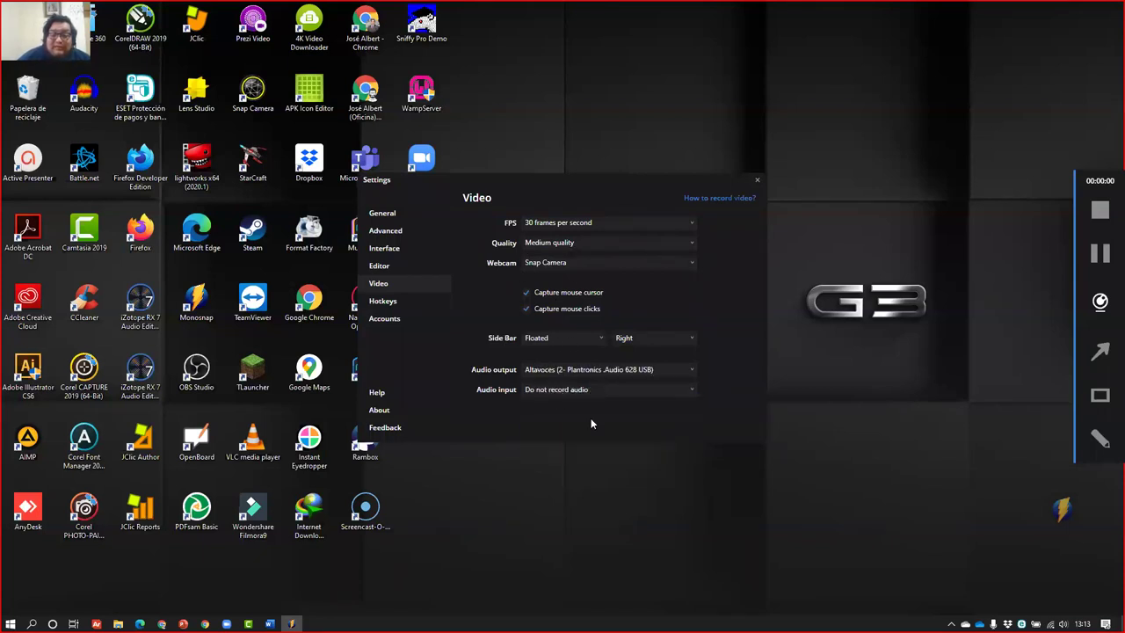
{"action": "left_click", "coordinate": [585, 389]}
{"action": "left_click", "coordinate": [576, 441]}
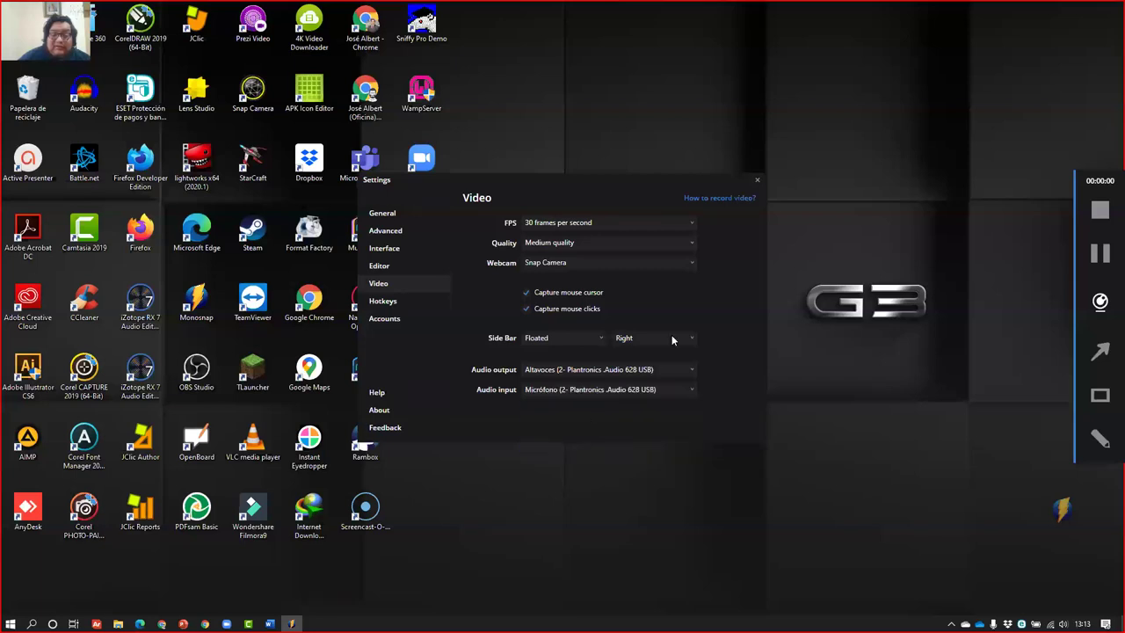
{"action": "left_click", "coordinate": [757, 181]}
{"action": "left_click", "coordinate": [591, 345]}
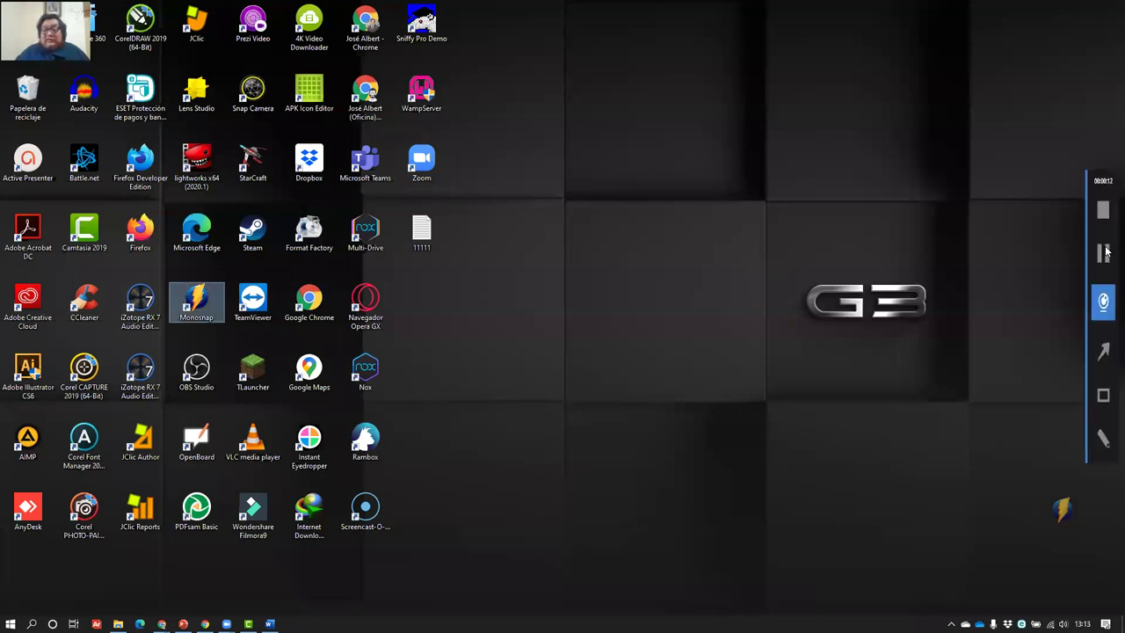
- Draw a red arrow pointing toward the Multi-Drive desktop icon during the recording, and undo it
{"action": "left_click", "coordinate": [577, 336]}
{"action": "mouse_move", "coordinate": [558, 327]}
{"action": "left_mouse_down"}
{"action": "mouse_move", "coordinate": [401, 254]}
{"action": "mouse_move", "coordinate": [380, 263]}
{"action": "left_mouse_up"}
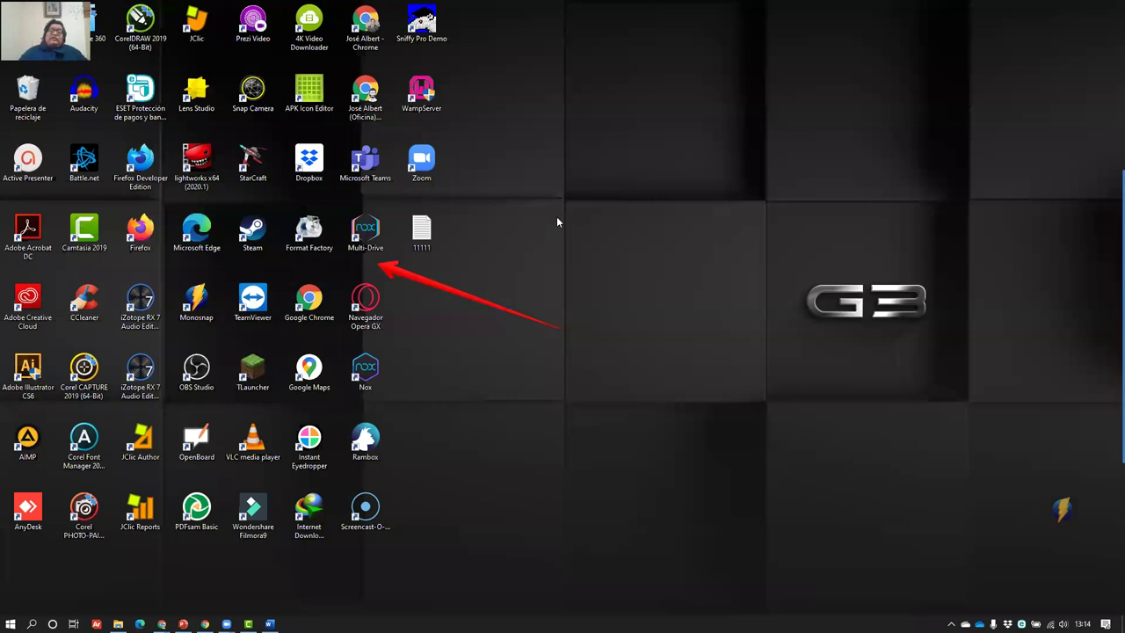
{"action": "key", "text": "ctrl+z"}
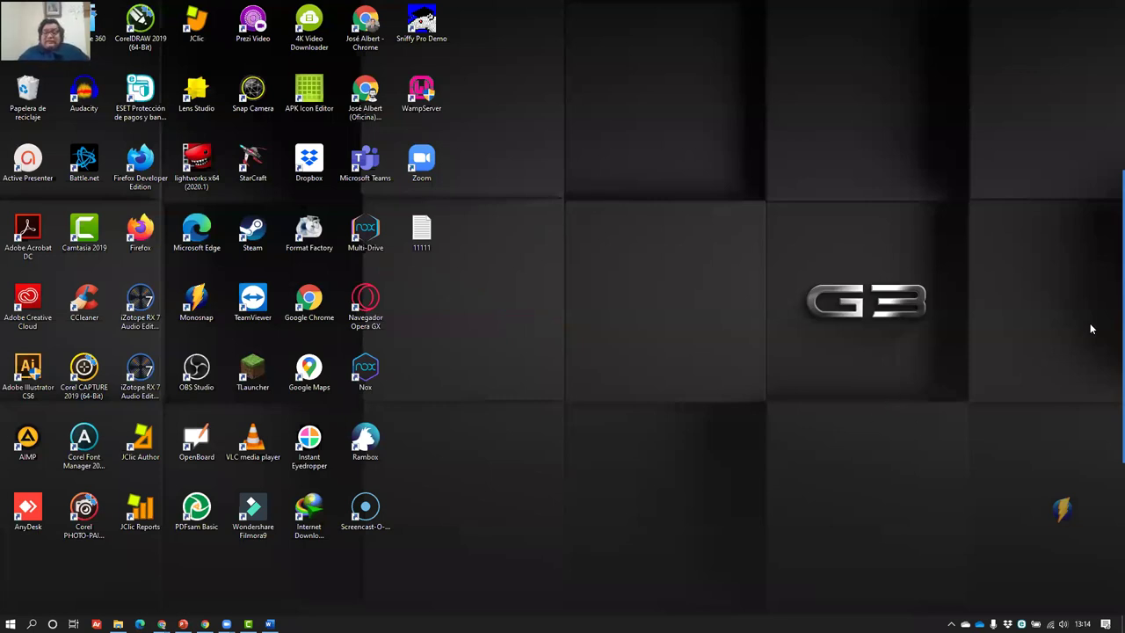
{"action": "mouse_move", "coordinate": [1098, 318]}
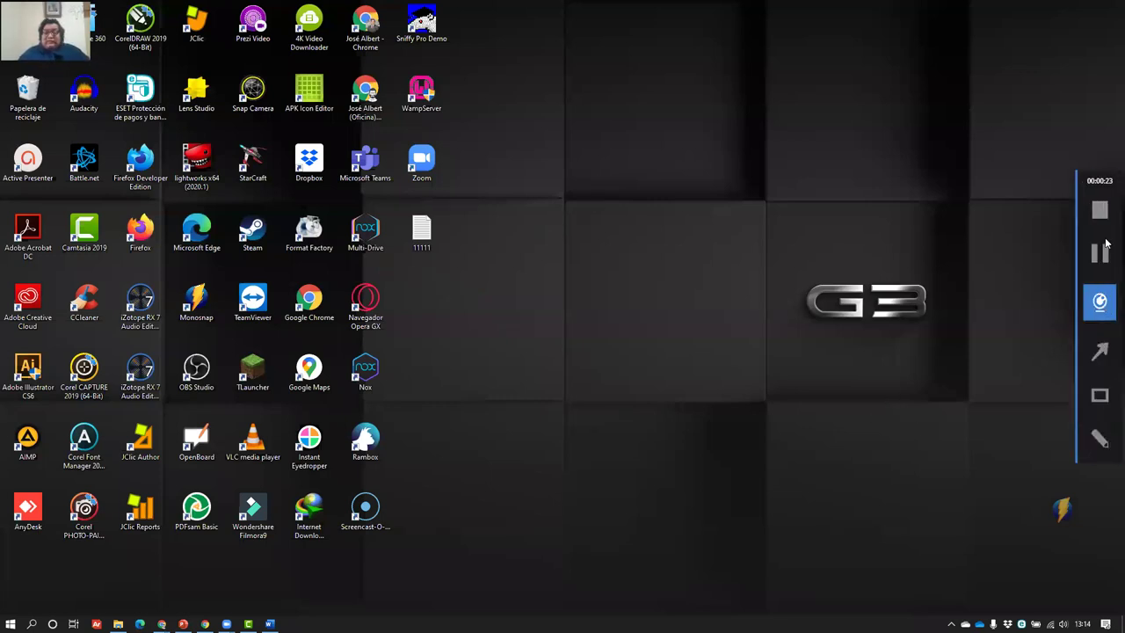
- Stop the Monosnap screen recording and start and pause playback of its video preview
{"action": "key", "text": "alt+s"}
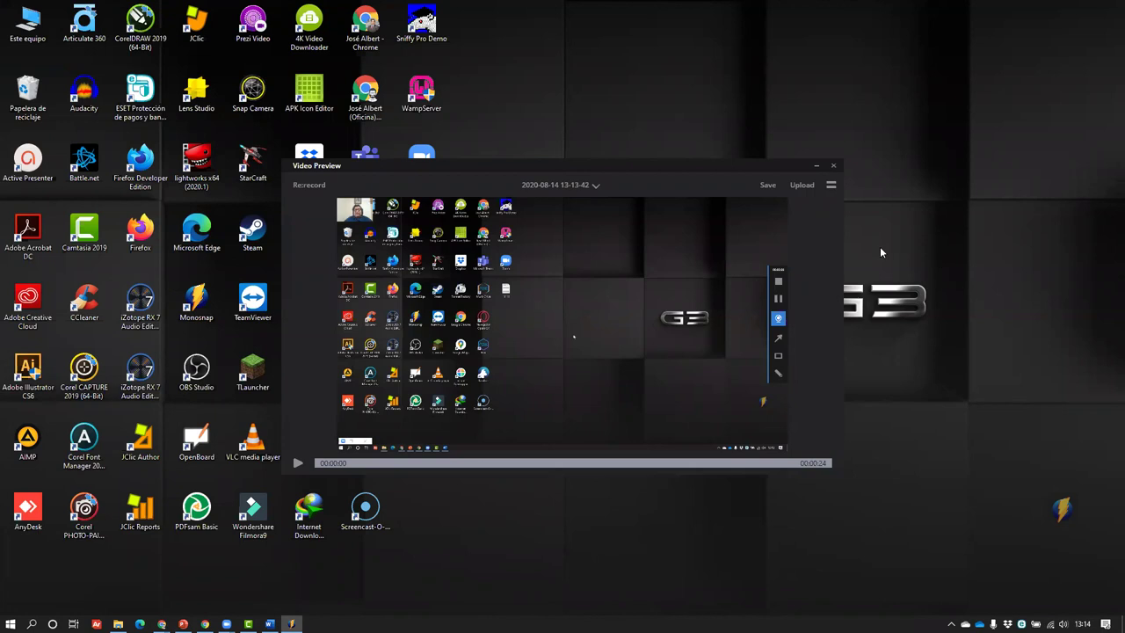
{"action": "key", "text": "space"}
{"action": "left_click", "coordinate": [588, 352]}
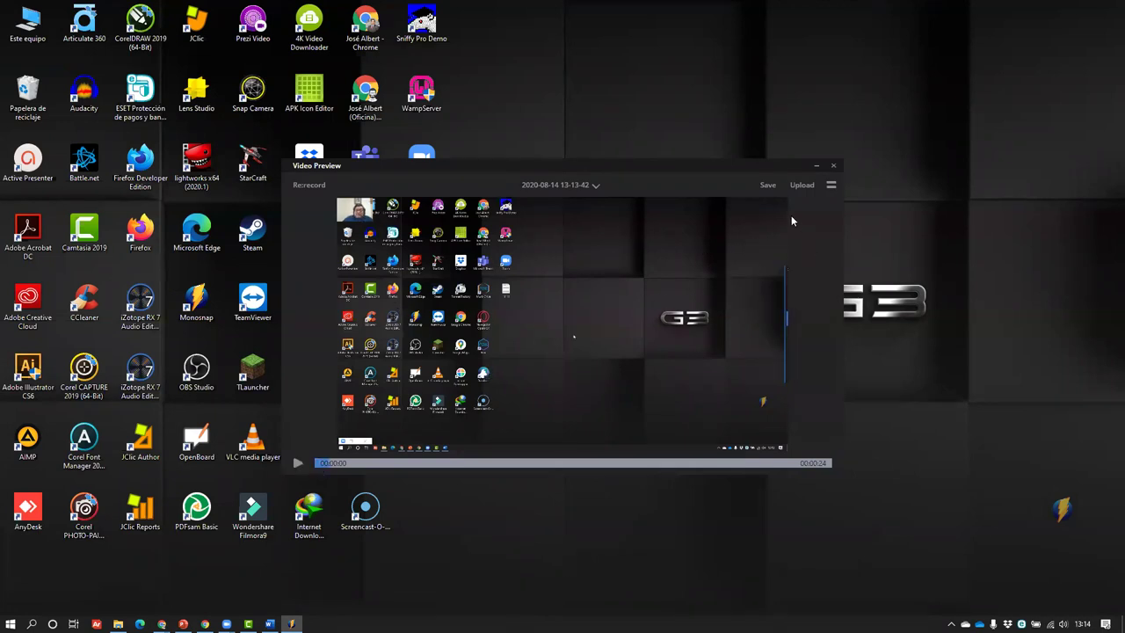
- Save the recorded video as an mp4 file named sadasd in the Descargas folder
{"action": "left_click", "coordinate": [772, 194]}
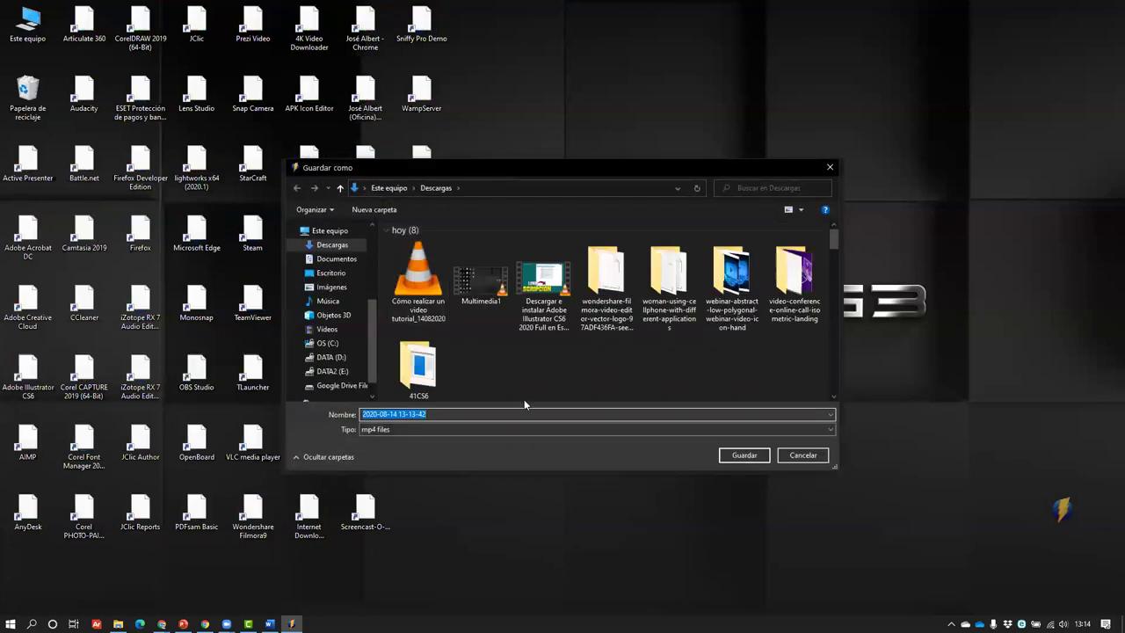
{"action": "type", "text": "<xz<x<"}
{"action": "key", "text": "BackSpace"}
{"action": "key", "text": "BackSpace"}
{"action": "key", "text": "BackSpace"}
{"action": "key", "text": "BackSpace"}
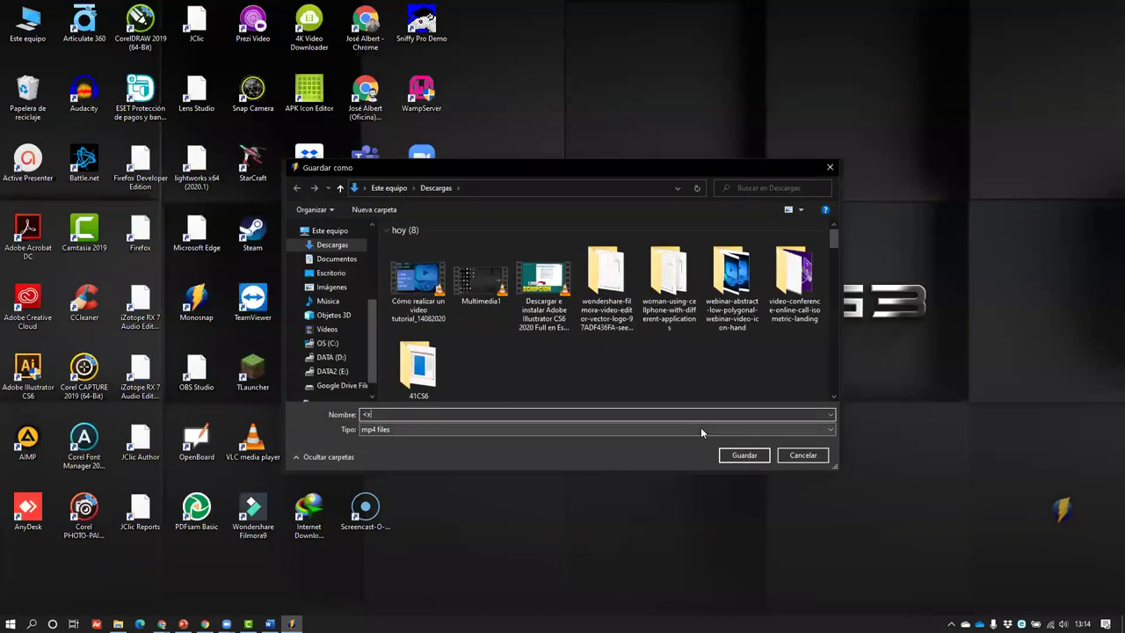
{"action": "type", "text": "xzxz"}
{"action": "key", "text": "Return"}
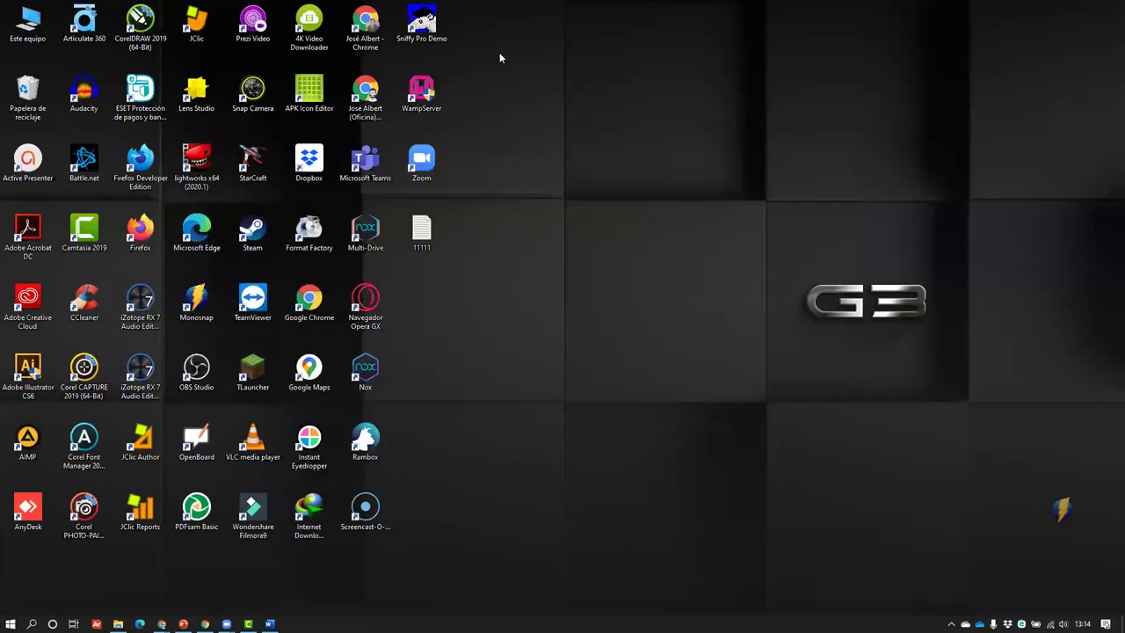
- Play the sadasd recording from the Descargas folder in VLC, pause it, and close the player and the folder window
{"action": "left_click", "coordinate": [118, 624]}
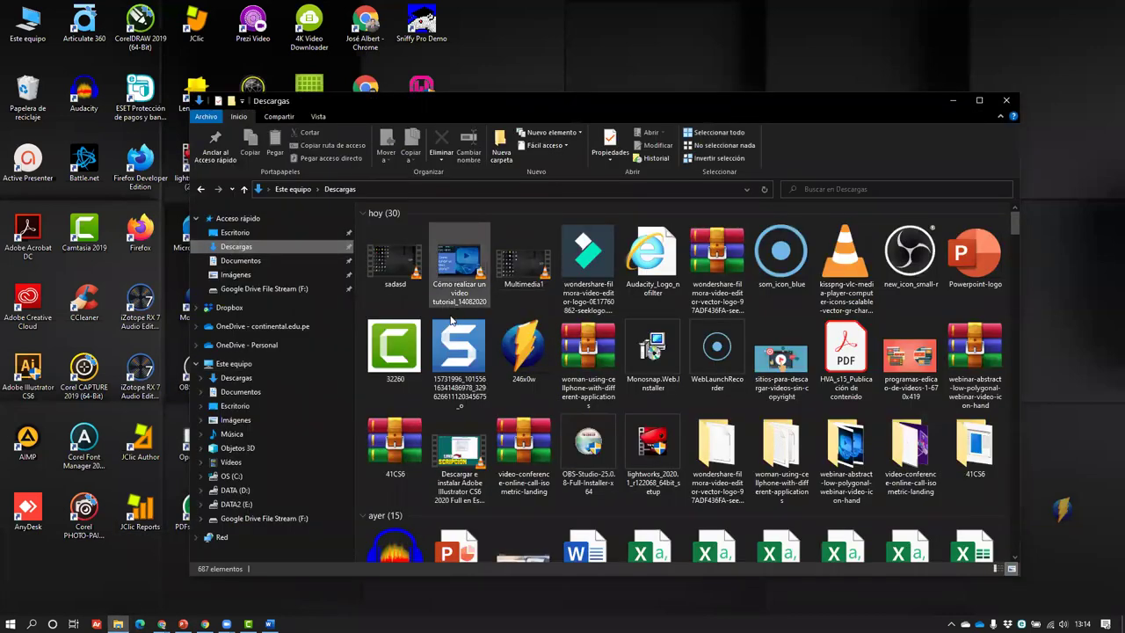
{"action": "left_click", "coordinate": [407, 268]}
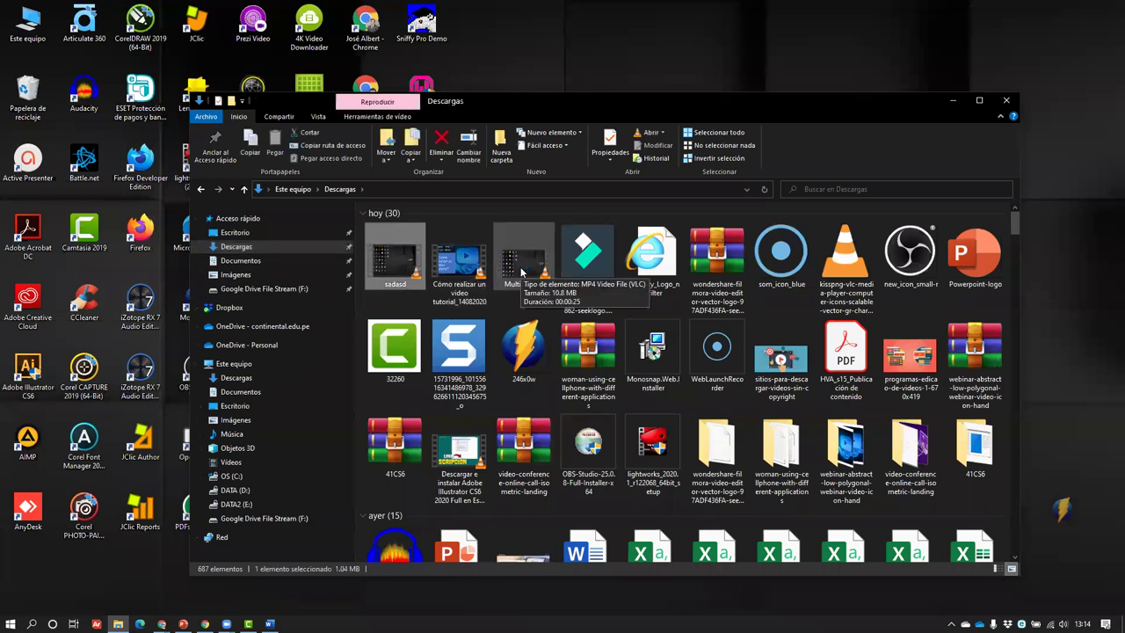
{"action": "key", "text": "Return"}
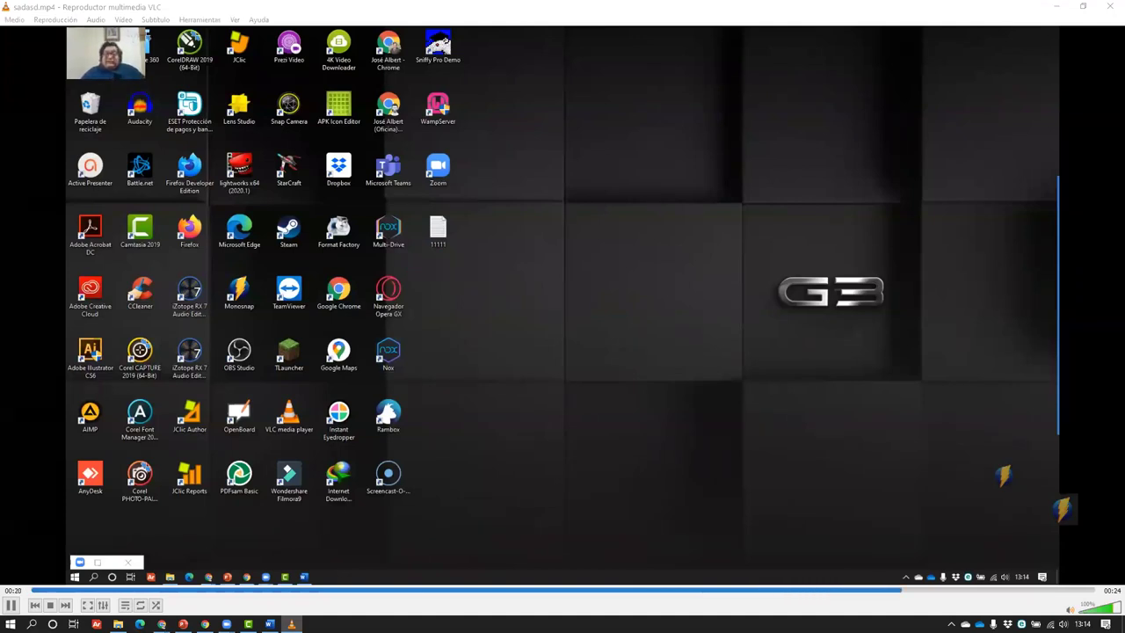
{"action": "key", "text": "space"}
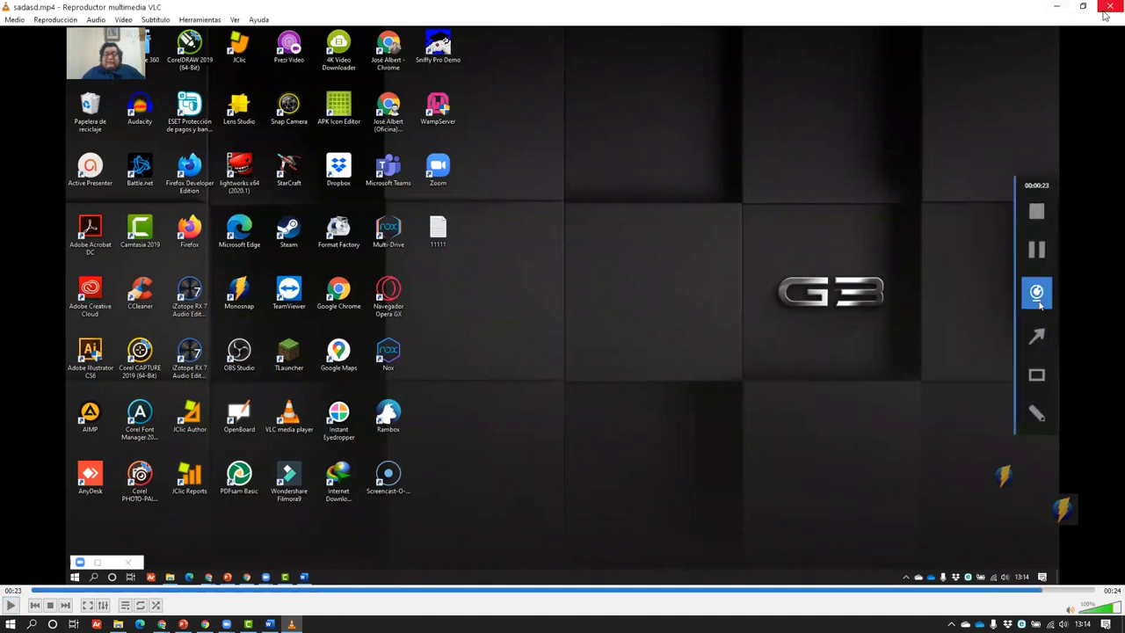
{"action": "key", "text": "alt+F4"}
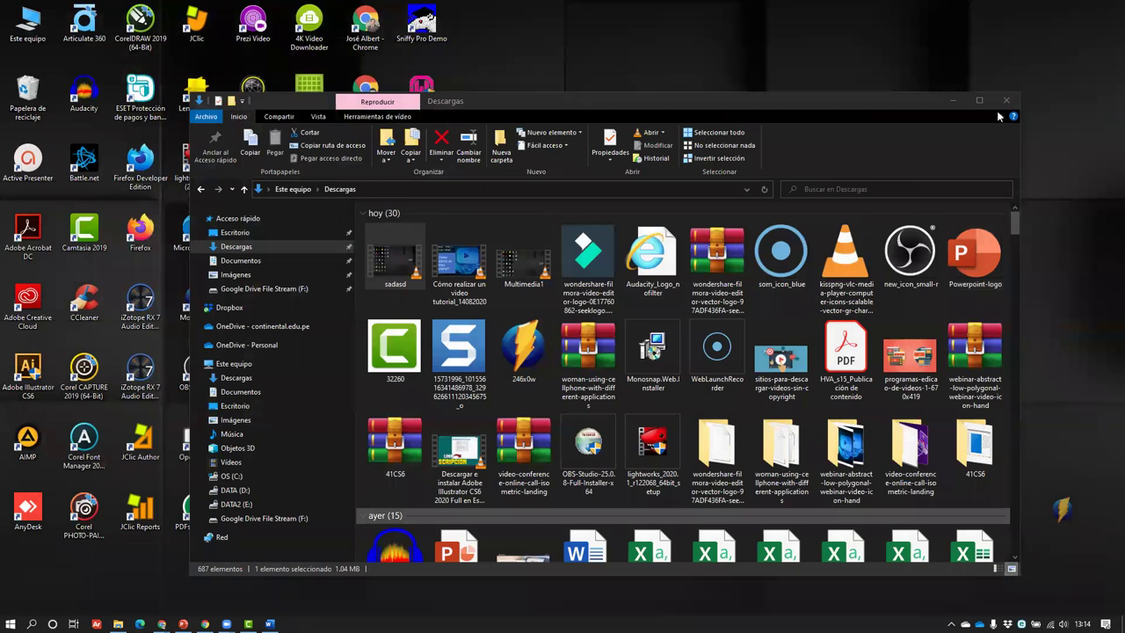
{"action": "key", "text": "alt+F4"}
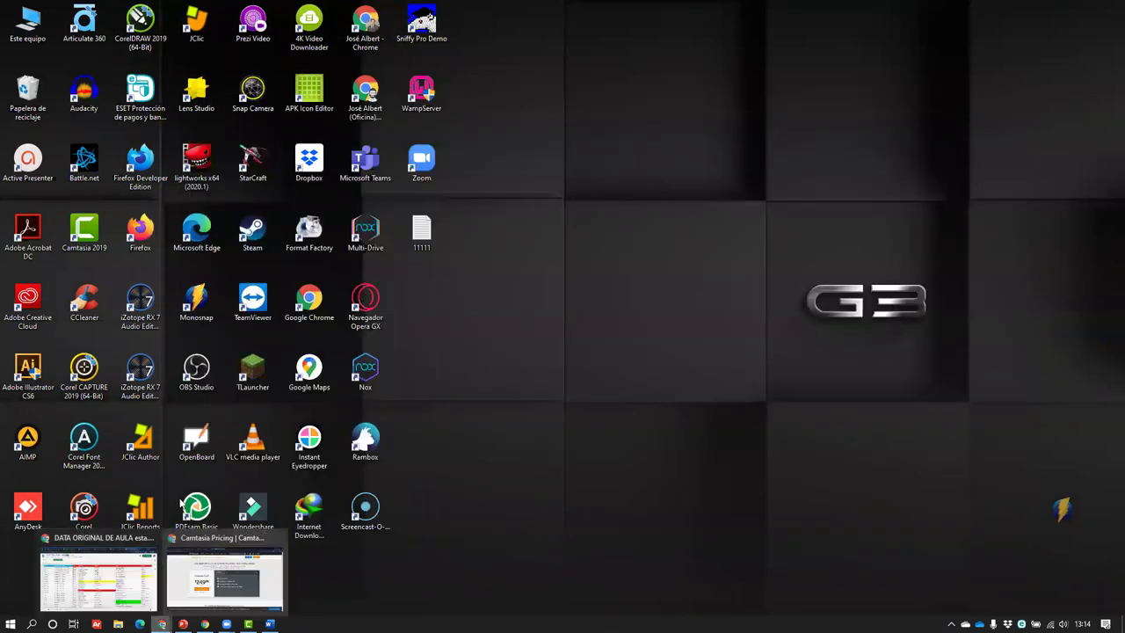
- Switch to Chrome, open the Snagit product page on the TechSmith site, and select its web address
{"action": "key", "text": "alt+Tab"}
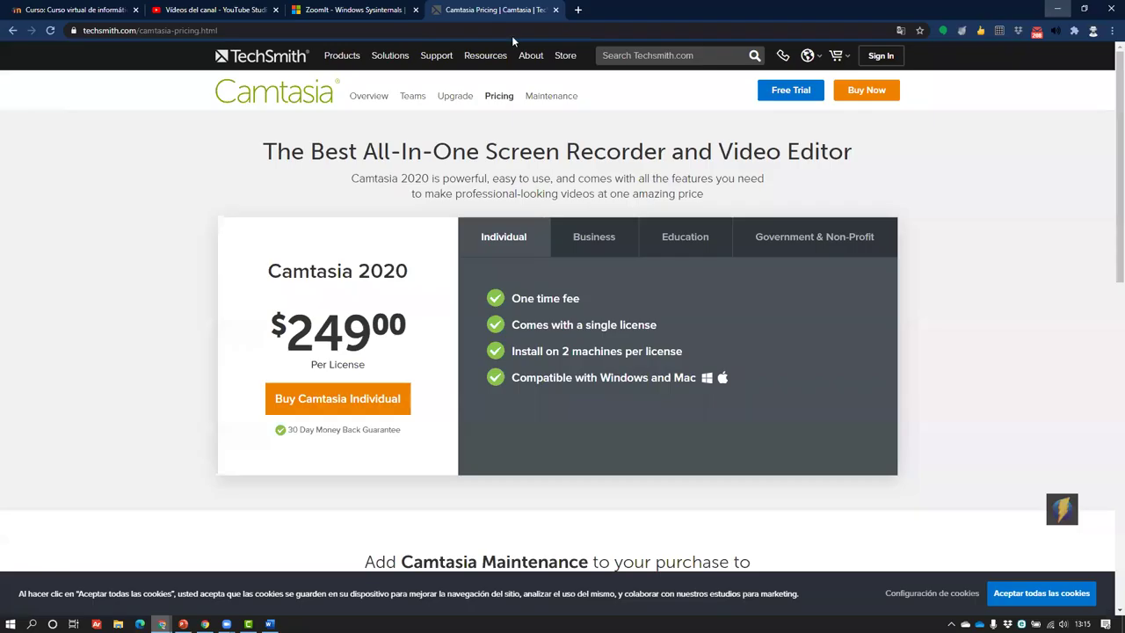
{"action": "left_click", "coordinate": [349, 58]}
{"action": "left_click", "coordinate": [342, 98]}
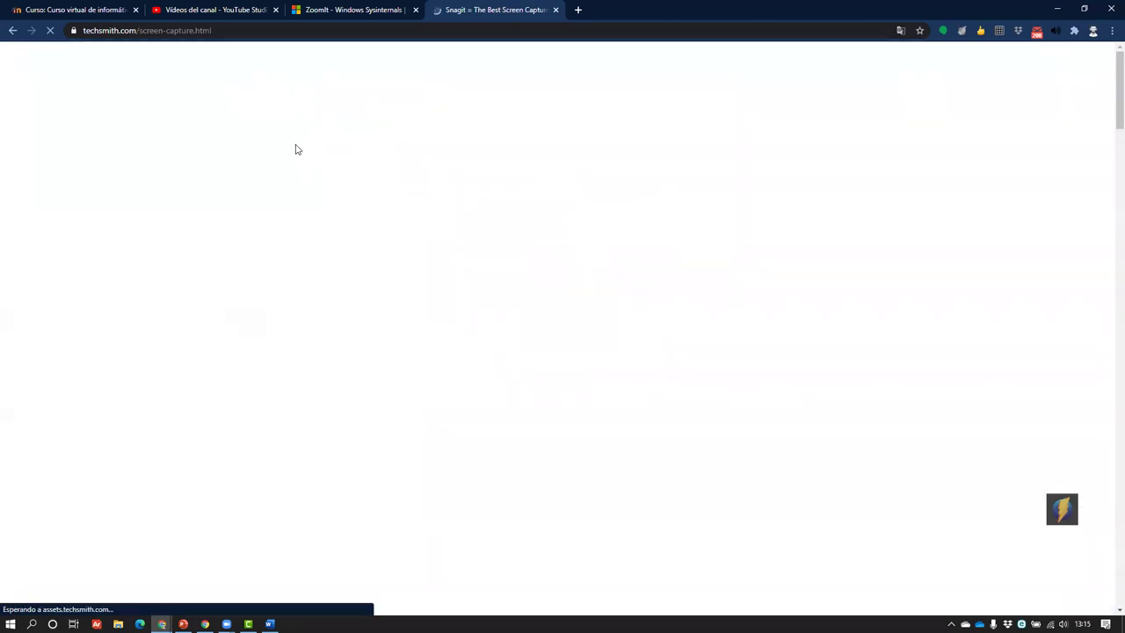
{"action": "left_click", "coordinate": [270, 31]}
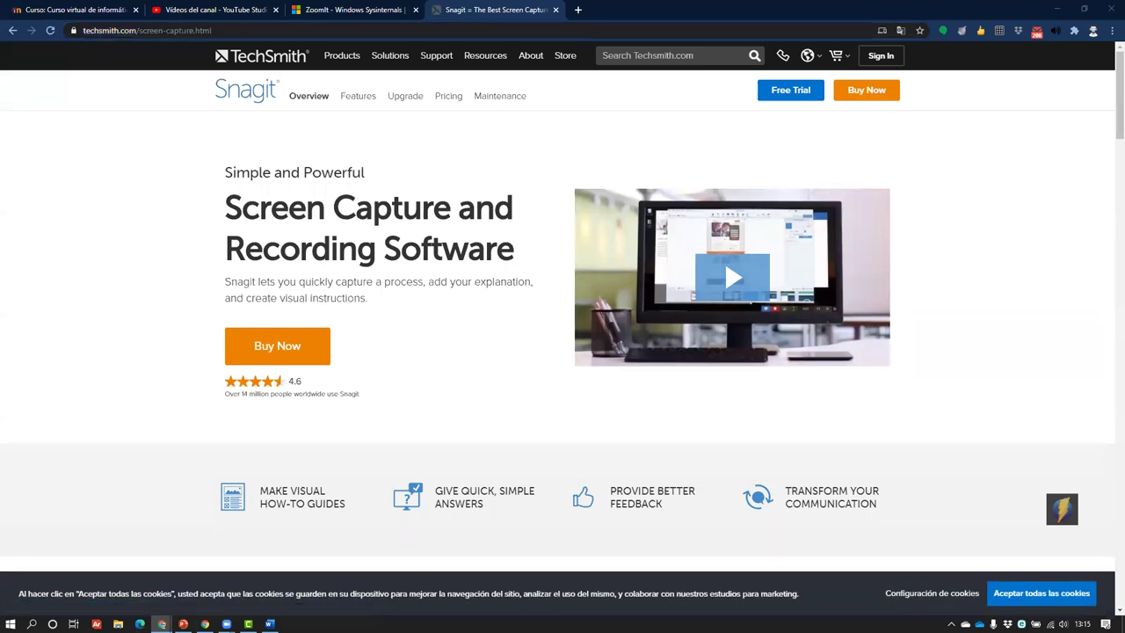
- Open the monosnap.com website in a new browser tab and select its web address
{"action": "left_click", "coordinate": [576, 11]}
{"action": "type", "text": "mono"}
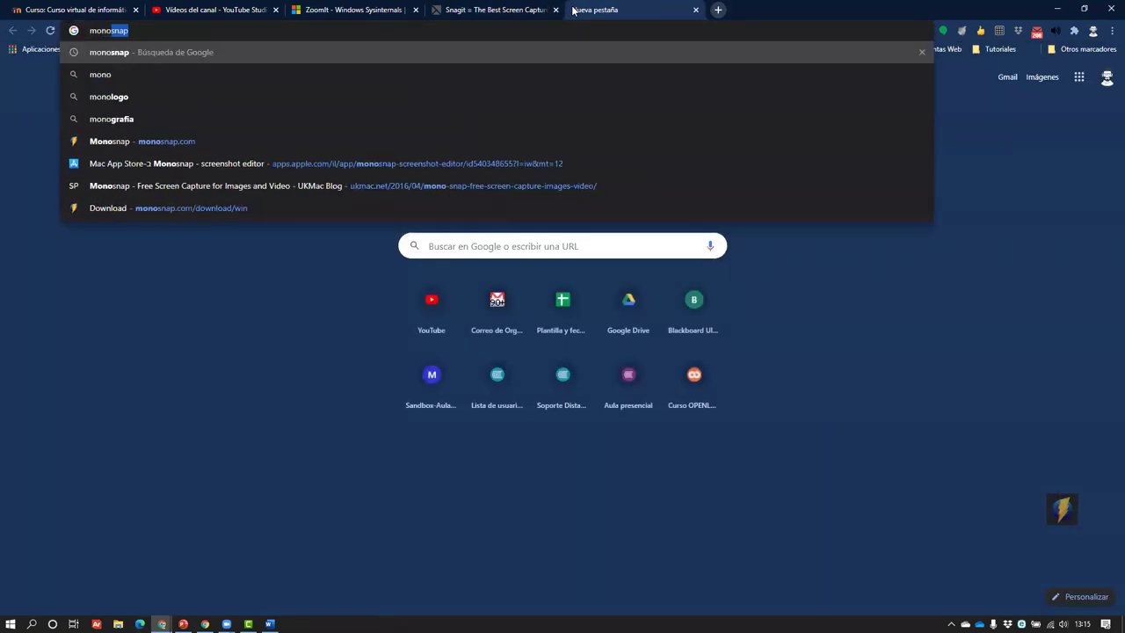
{"action": "key", "text": "Down"}
{"action": "key", "text": "Down"}
{"action": "key", "text": "Down"}
{"action": "key", "text": "Down"}
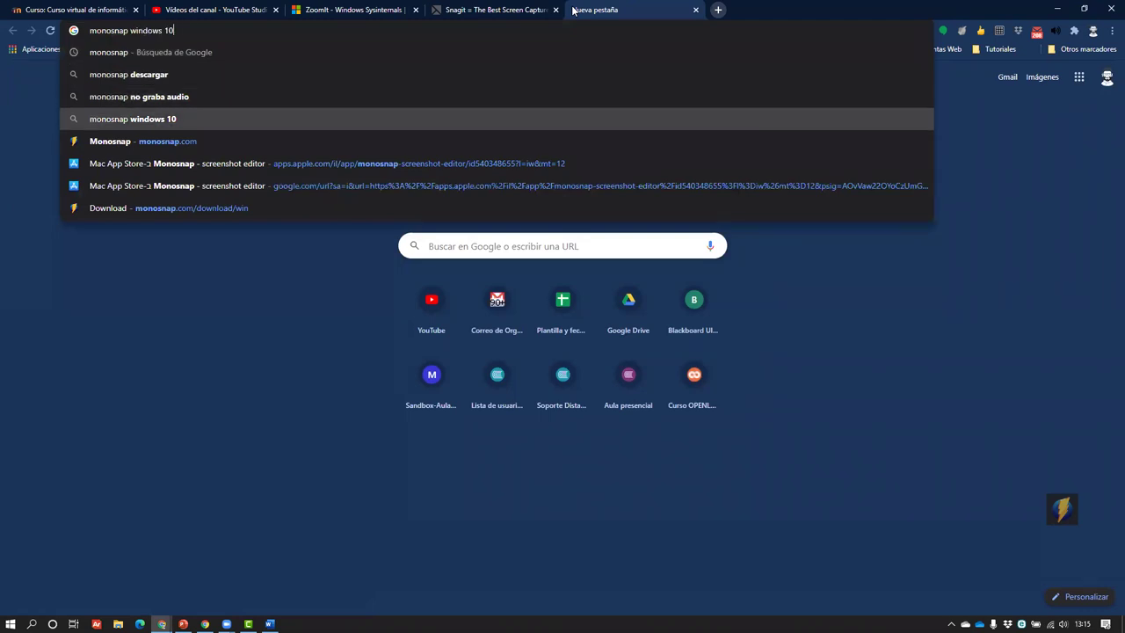
{"action": "key", "text": "Return"}
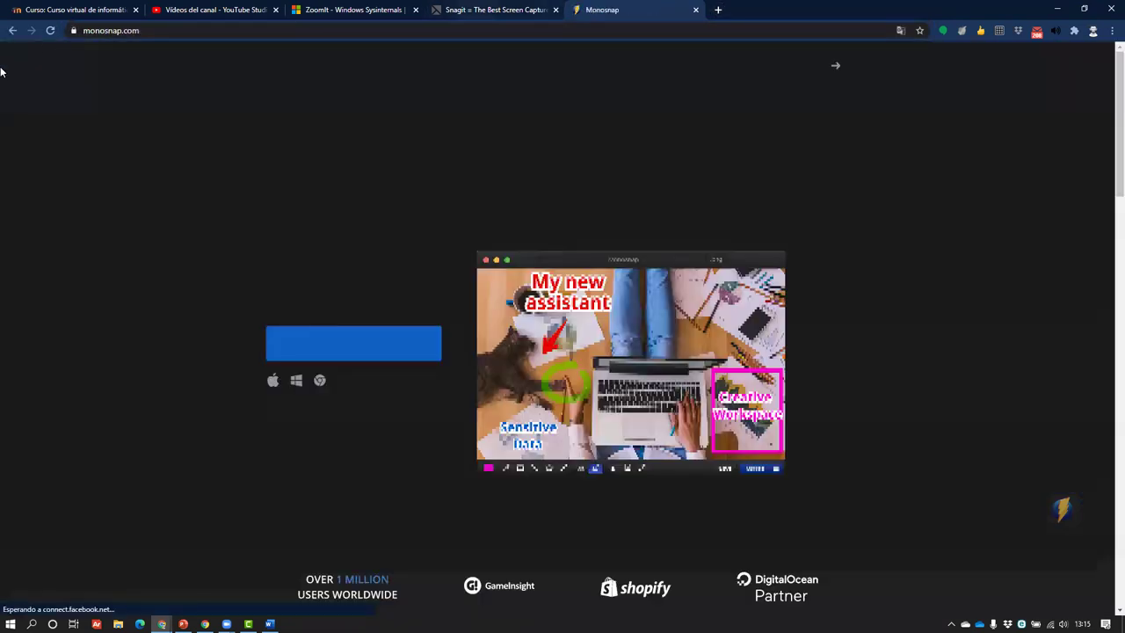
{"action": "left_click", "coordinate": [212, 29]}
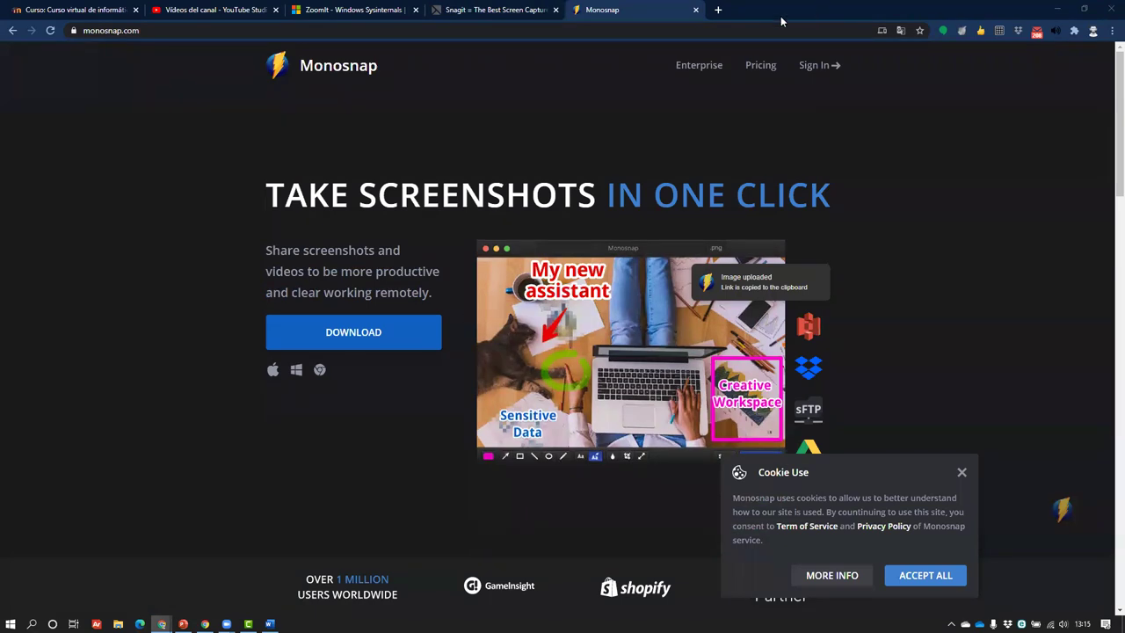
- Search for obs studio in a new browser tab, open the official OBS site, select its address, and view the program screenshot
{"action": "key", "text": "ctrl+l"}
{"action": "left_click", "coordinate": [718, 9]}
{"action": "type", "text": "obstud"}
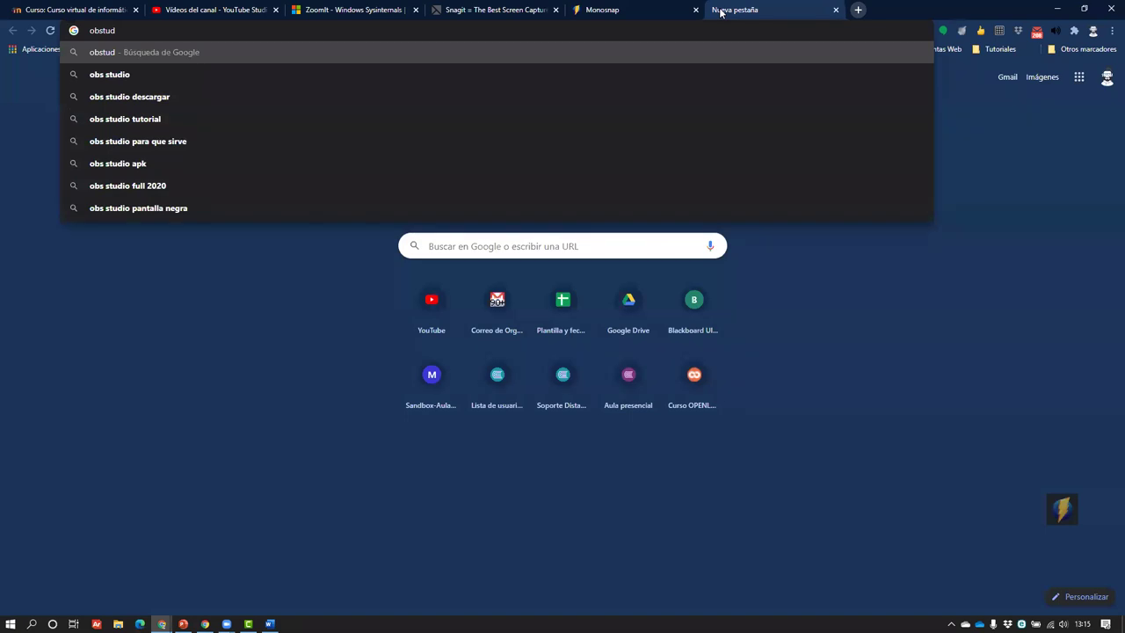
{"action": "key", "text": "Down"}
{"action": "key", "text": "Return"}
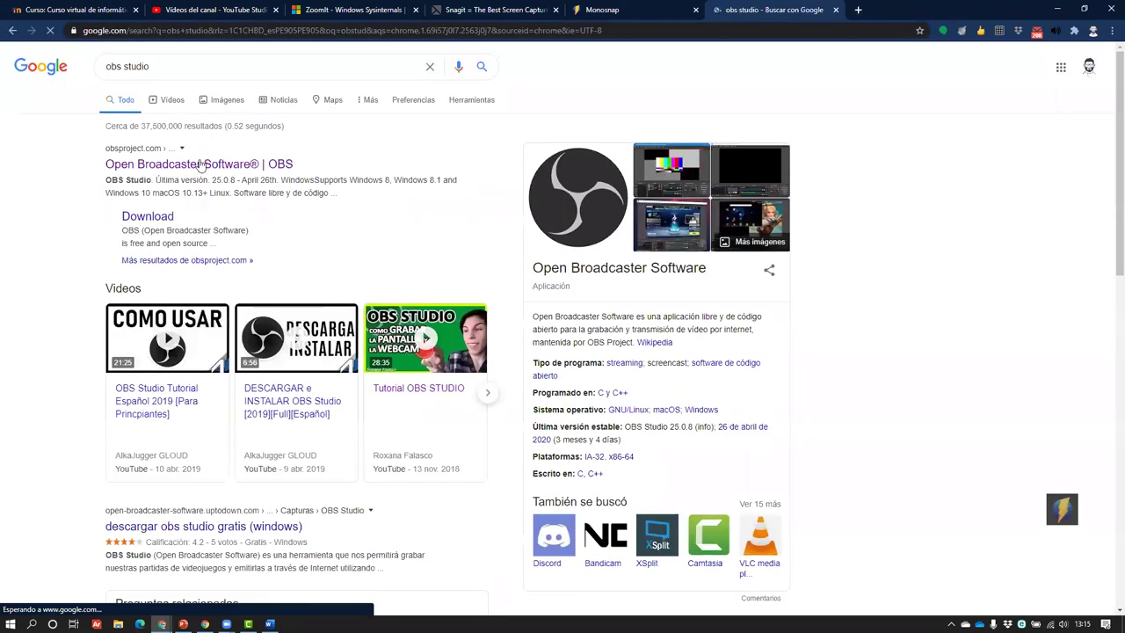
{"action": "left_click", "coordinate": [200, 164]}
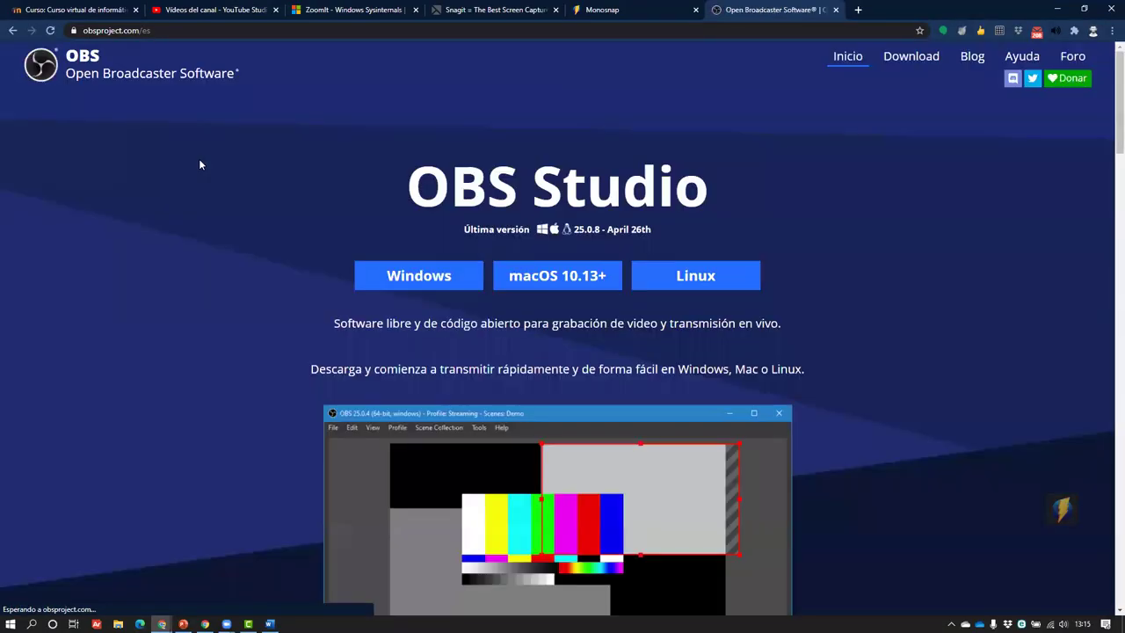
{"action": "left_click", "coordinate": [197, 32]}
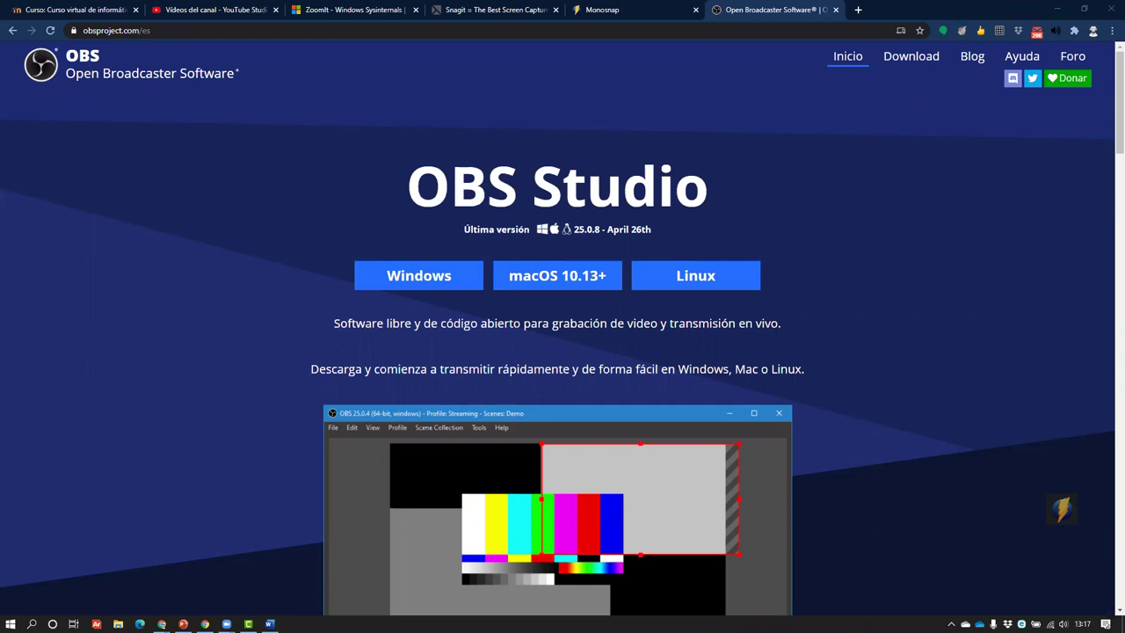
{"action": "scroll", "coordinate": [257, 379], "scroll_direction": "down", "scroll_amount": 3}
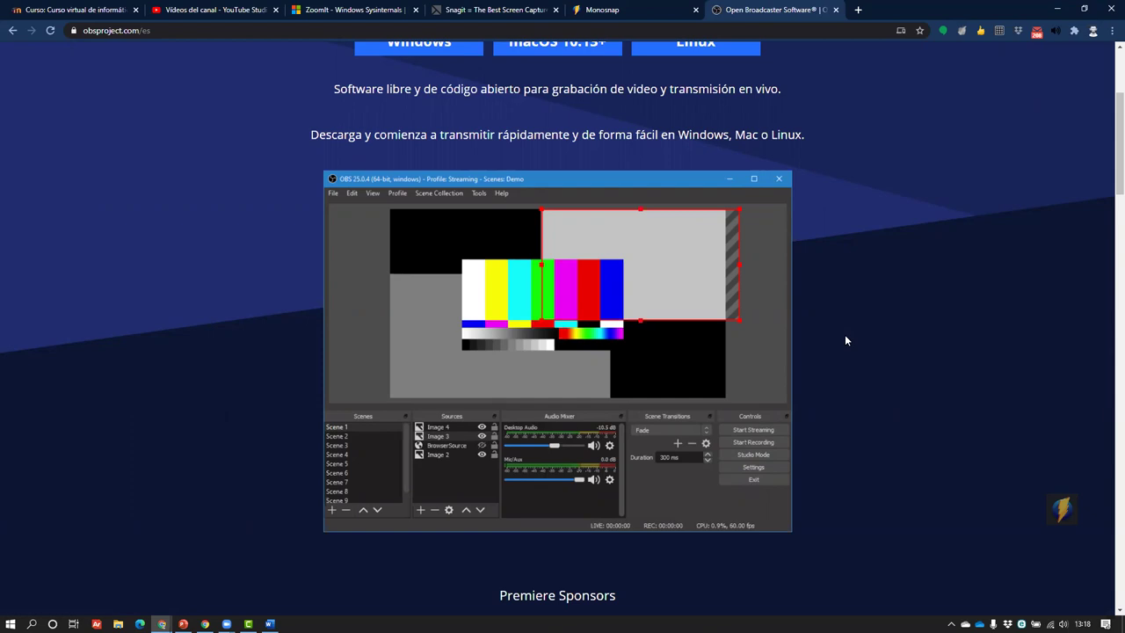
- Minimize the browser and Camtasia, switch to the PowerPoint presentation, and show slide 4, Edición de video
{"action": "left_click", "coordinate": [1057, 11]}
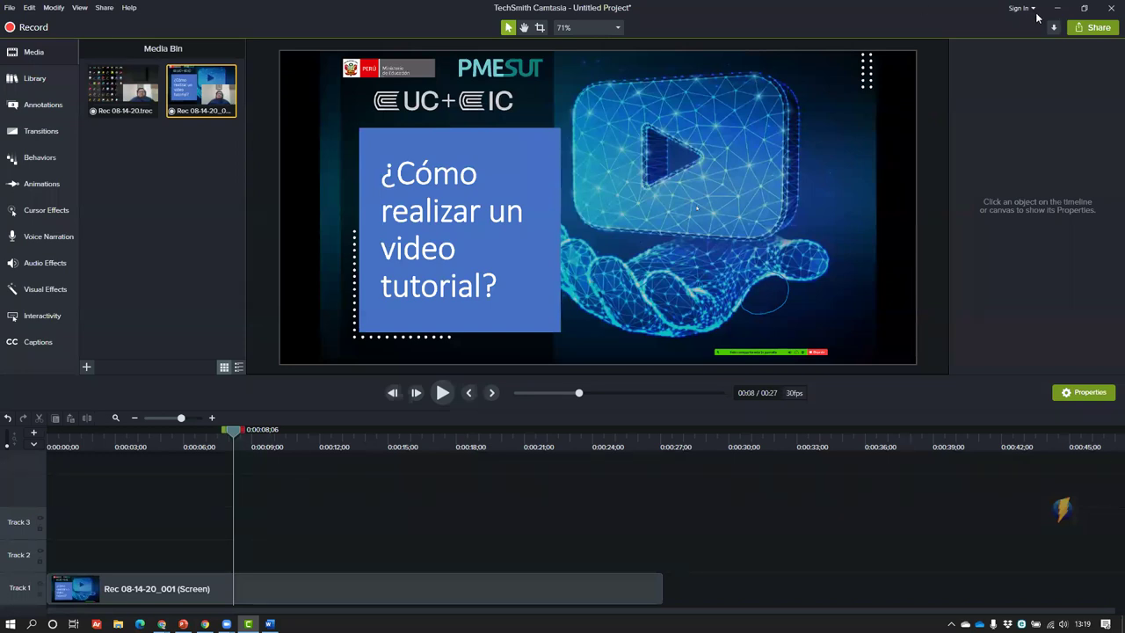
{"action": "key", "text": "super+d"}
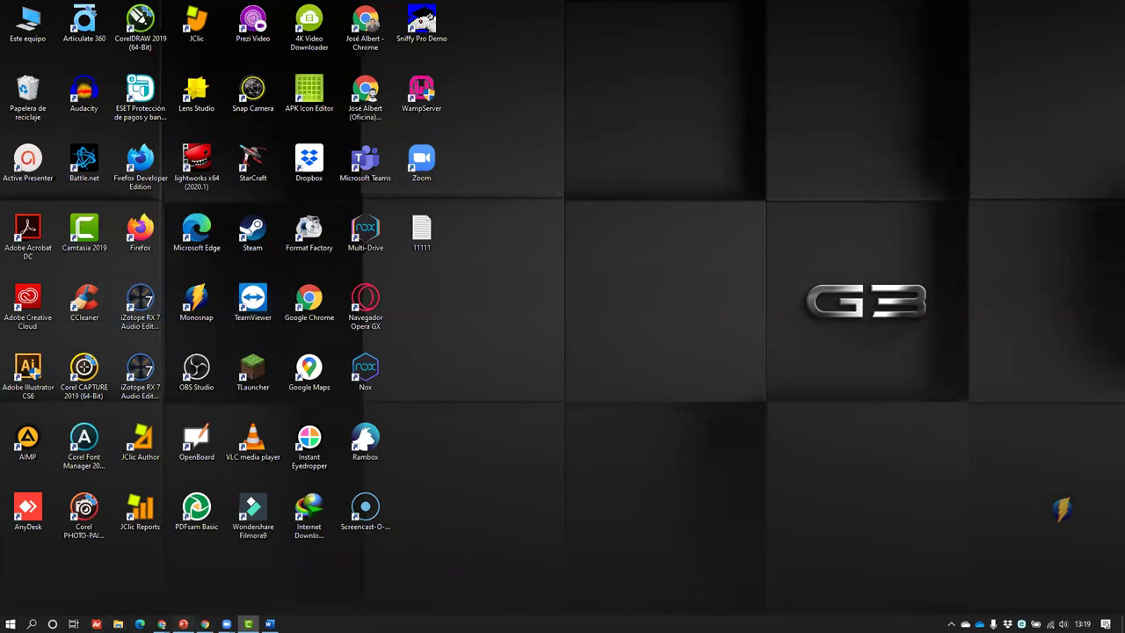
{"action": "left_click", "coordinate": [183, 624]}
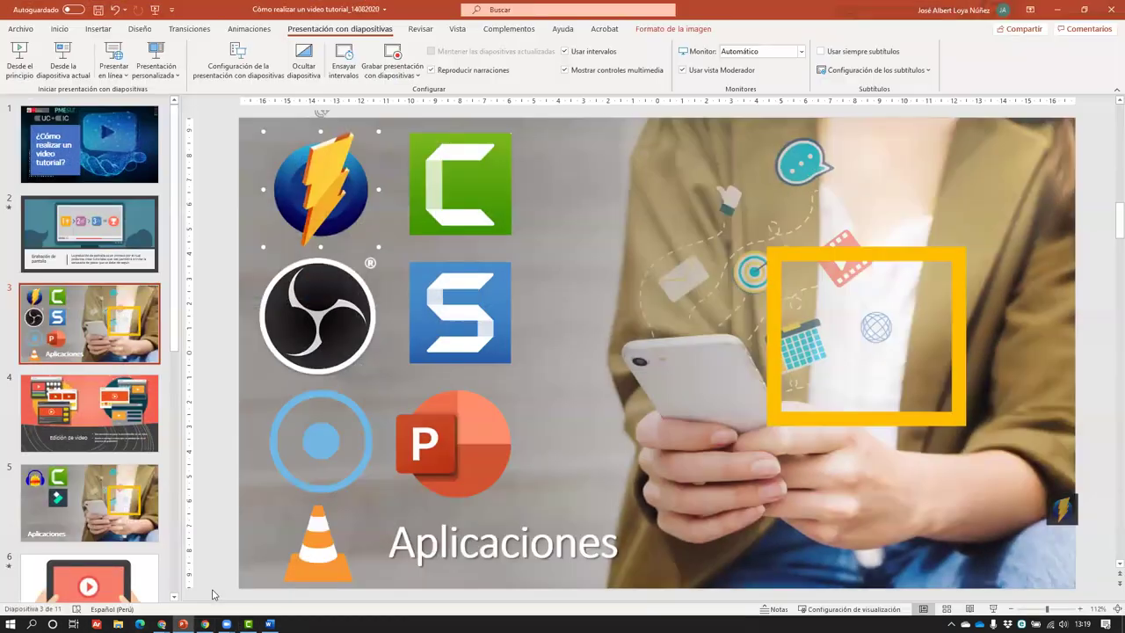
{"action": "left_click", "coordinate": [93, 421]}
{"action": "key", "text": "Up"}
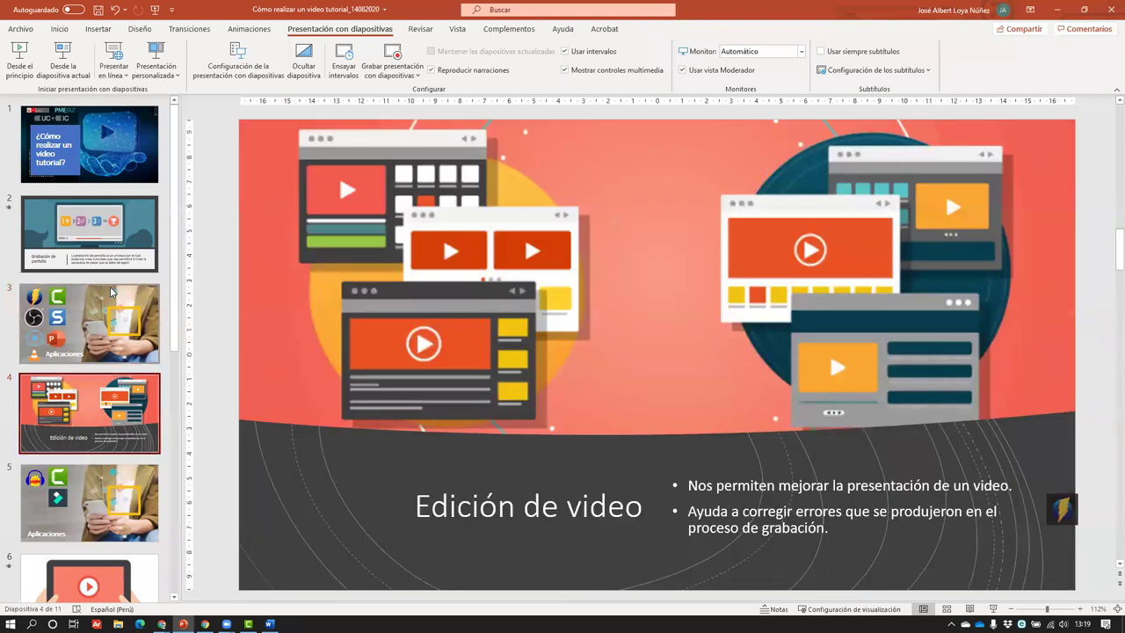
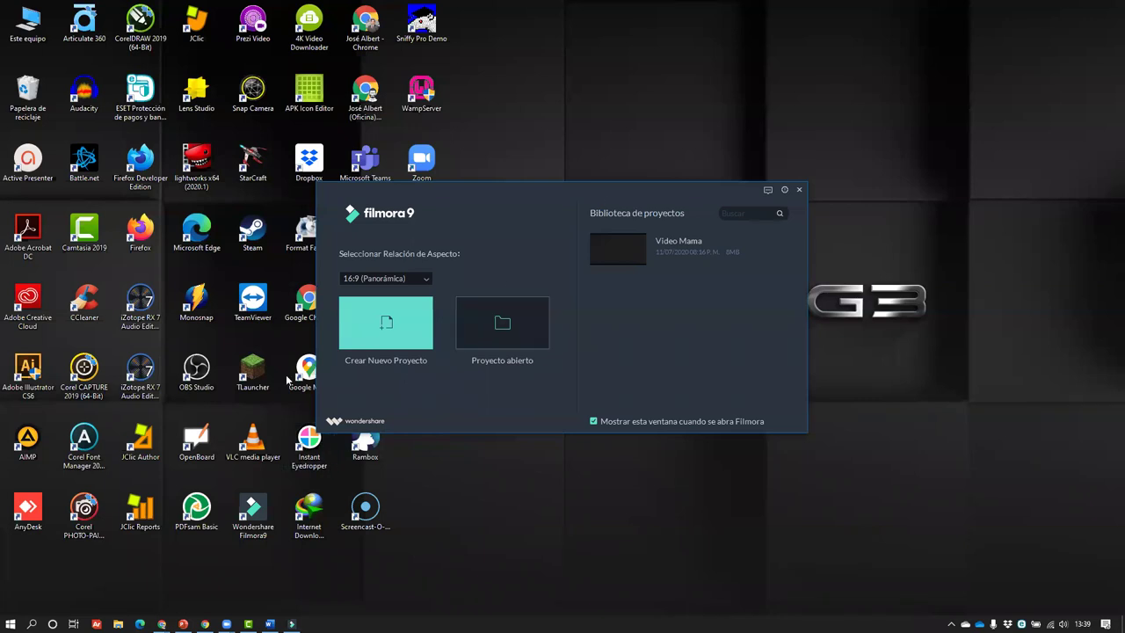
- Create a new 16:9 (Panorámica) project in Filmora9 and try to export it while empty, dismissing the message
{"action": "left_click", "coordinate": [345, 336]}
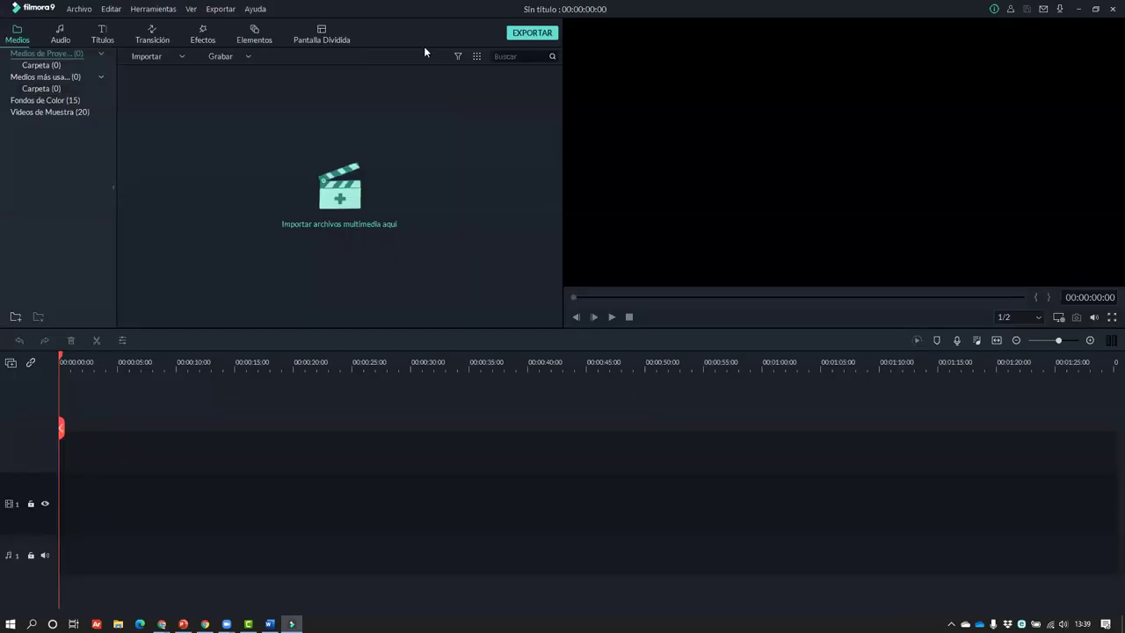
{"action": "left_click", "coordinate": [517, 35]}
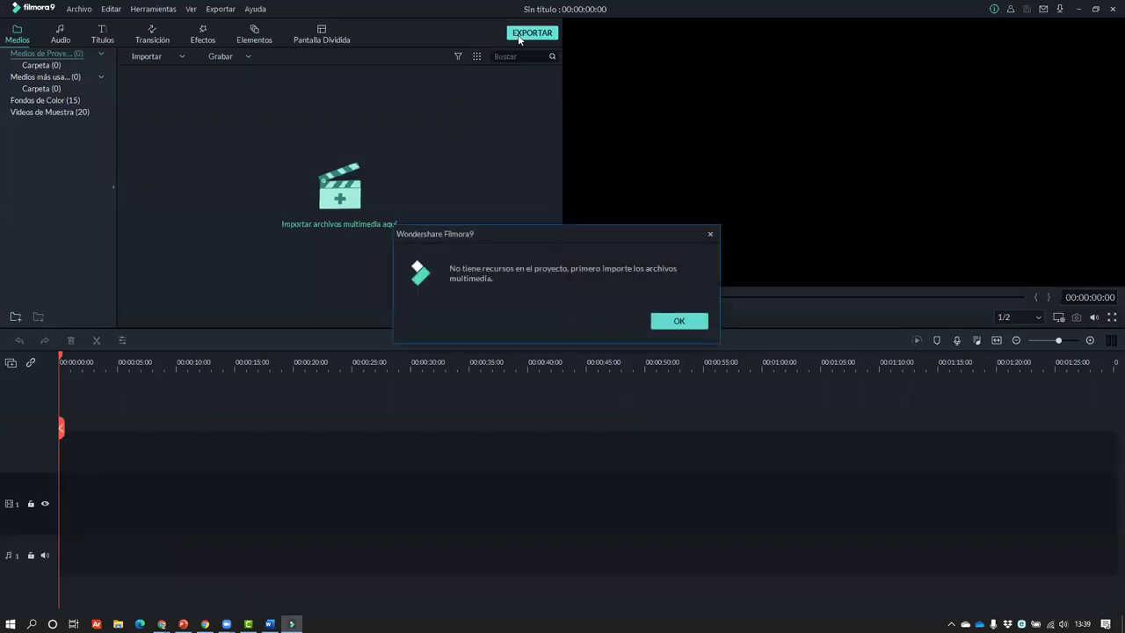
{"action": "left_click", "coordinate": [678, 320]}
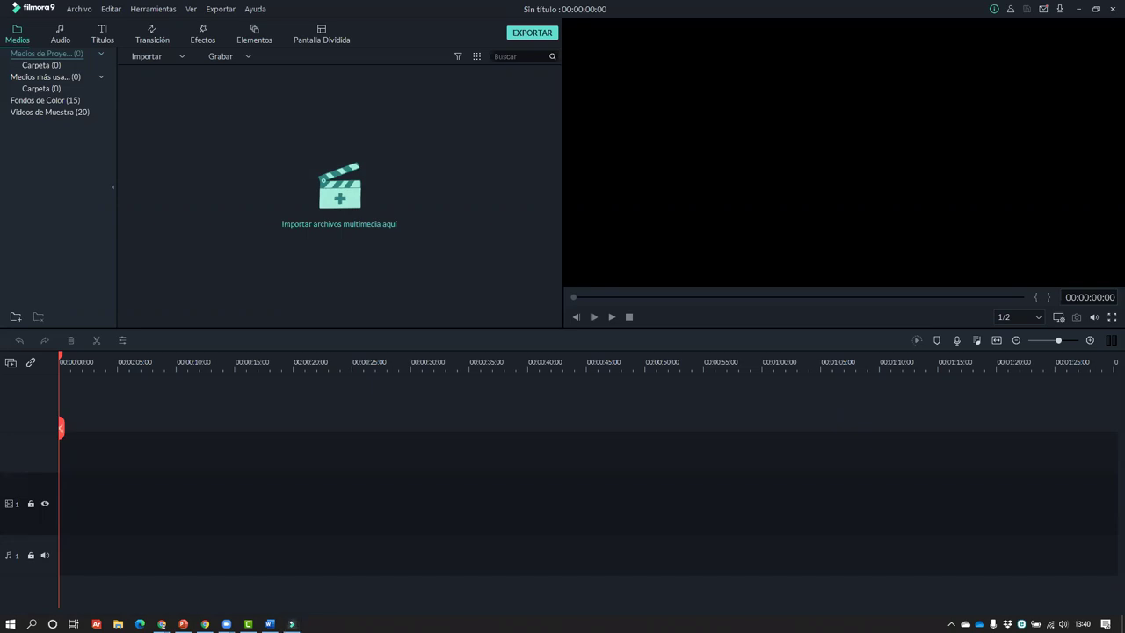
- Import the videos sadasd, Cómo realizar un video tutorial_14082020 and the animated test video from Descargas into the project media
{"action": "double_click", "coordinate": [170, 70]}
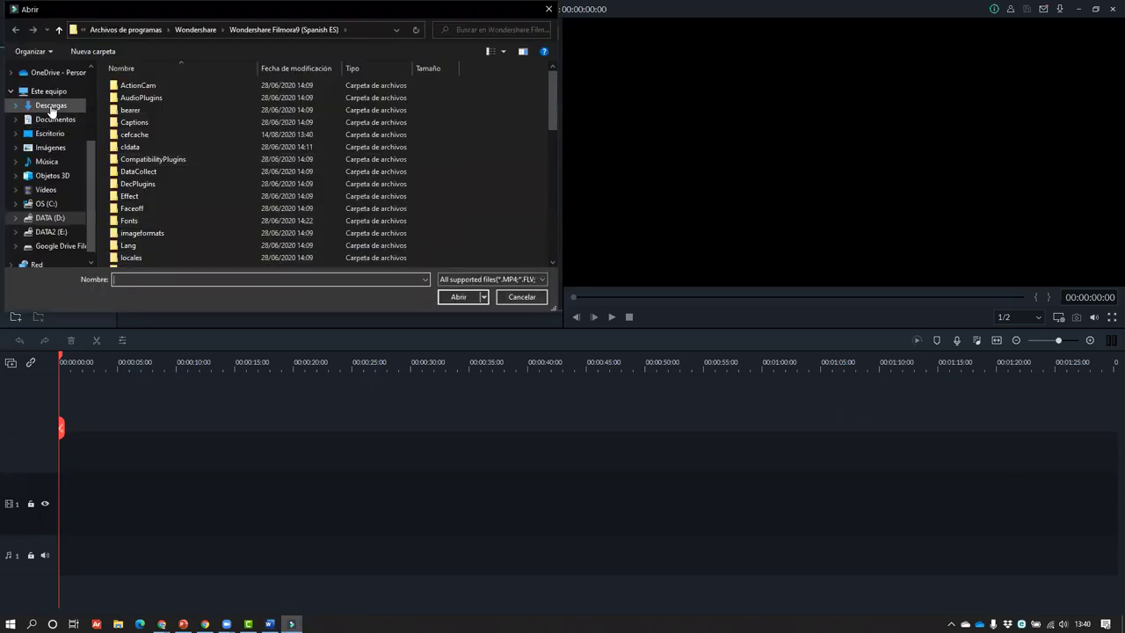
{"action": "left_click", "coordinate": [51, 106]}
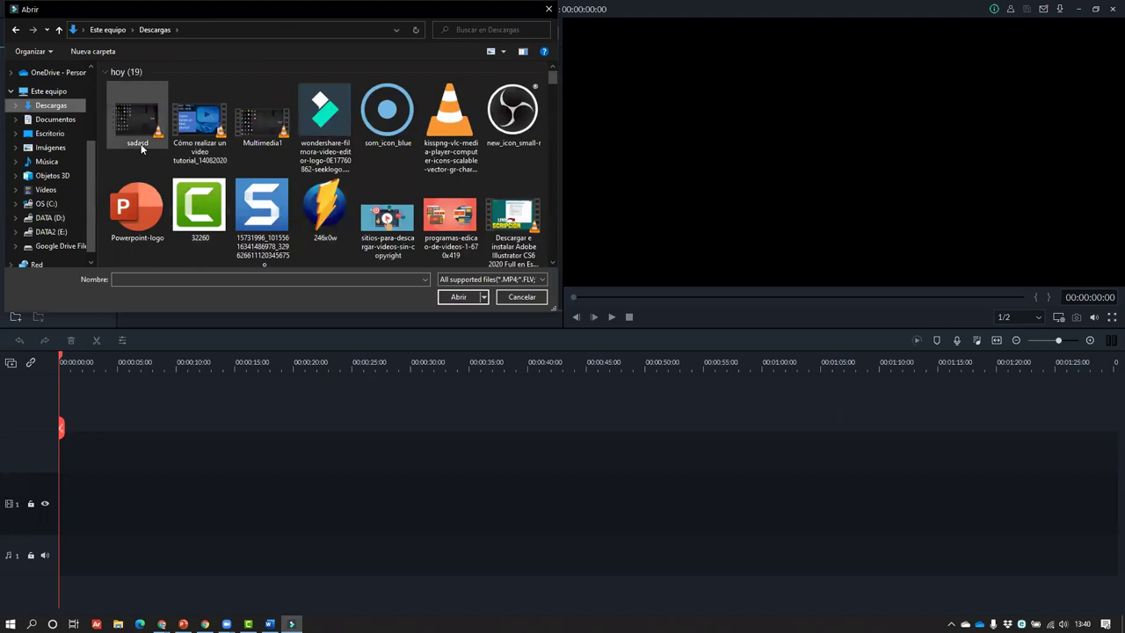
{"action": "left_click", "coordinate": [199, 97]}
{"action": "left_click", "coordinate": [155, 120], "text": "ctrl"}
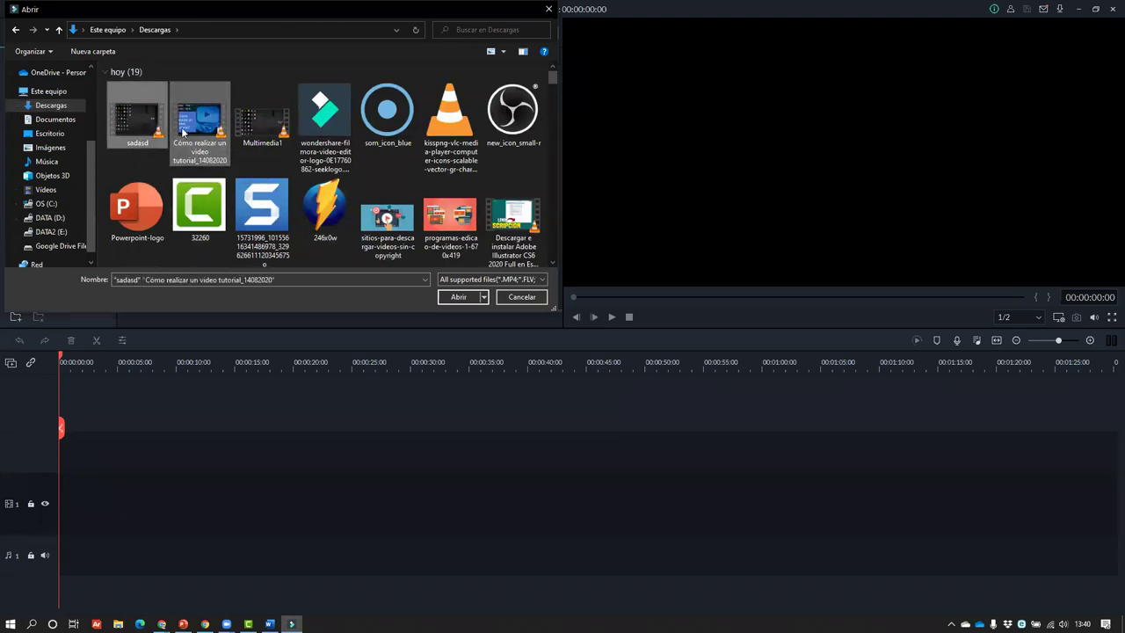
{"action": "scroll", "coordinate": [502, 210], "scroll_direction": "down", "scroll_amount": 1}
{"action": "scroll", "coordinate": [503, 210], "scroll_direction": "down", "scroll_amount": 3}
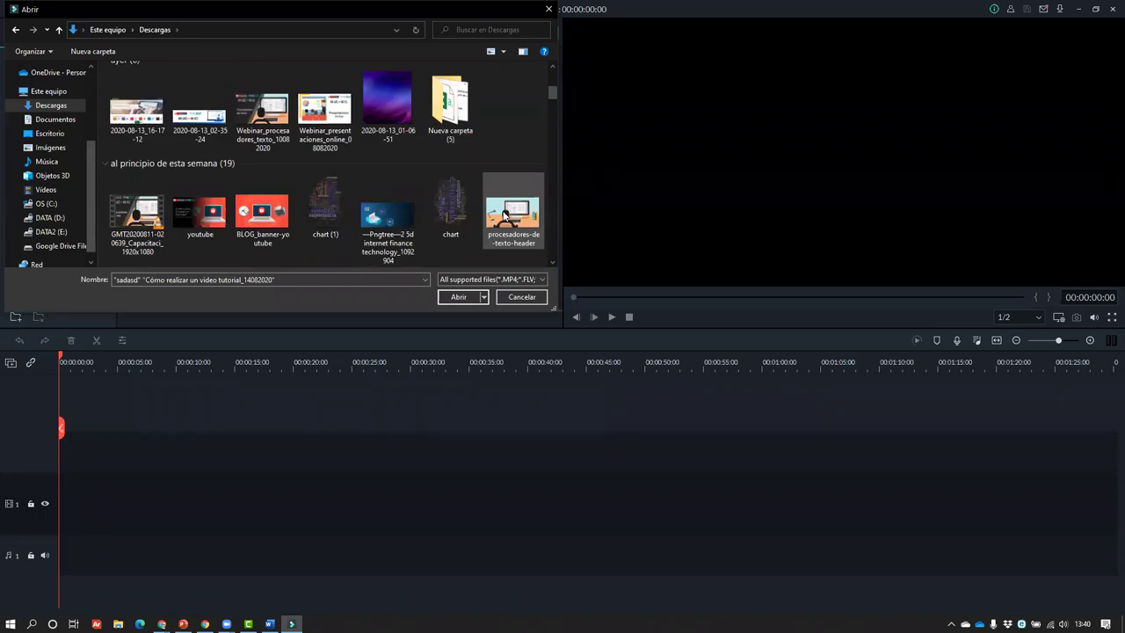
{"action": "scroll", "coordinate": [504, 214], "scroll_direction": "down", "scroll_amount": 1}
{"action": "left_click", "coordinate": [396, 221], "text": "ctrl"}
{"action": "left_click", "coordinate": [466, 301]}
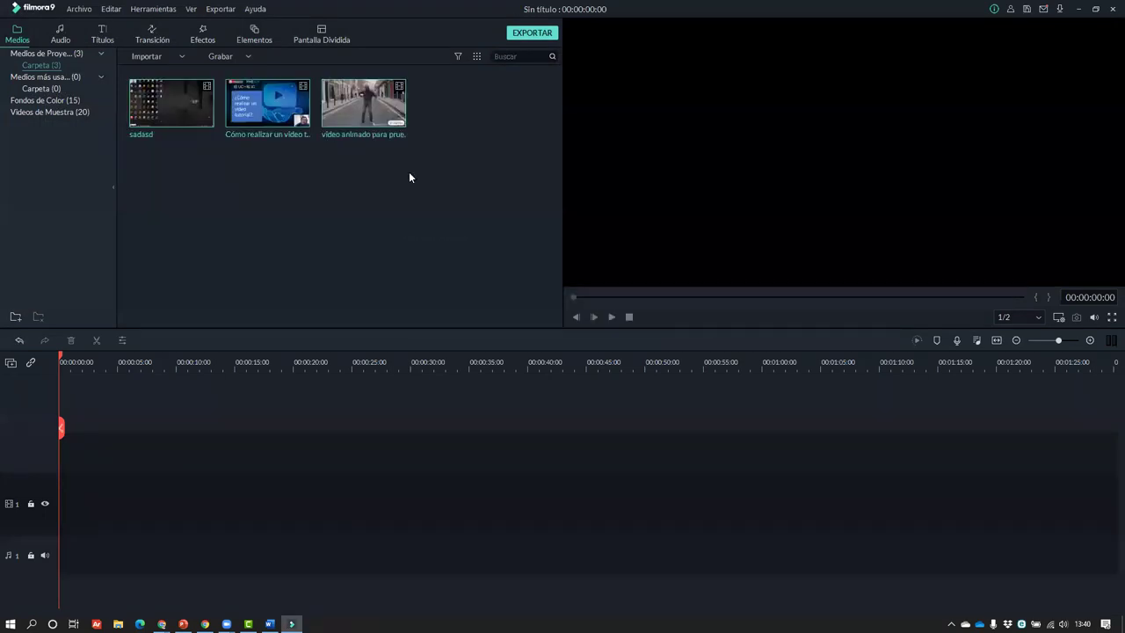
- Place the three imported clips on video track 1 and match the project settings to the media at 1920 x 1080 23fps
{"action": "left_click_drag", "start_coordinate": [356, 114], "coordinate": [26, 582]}
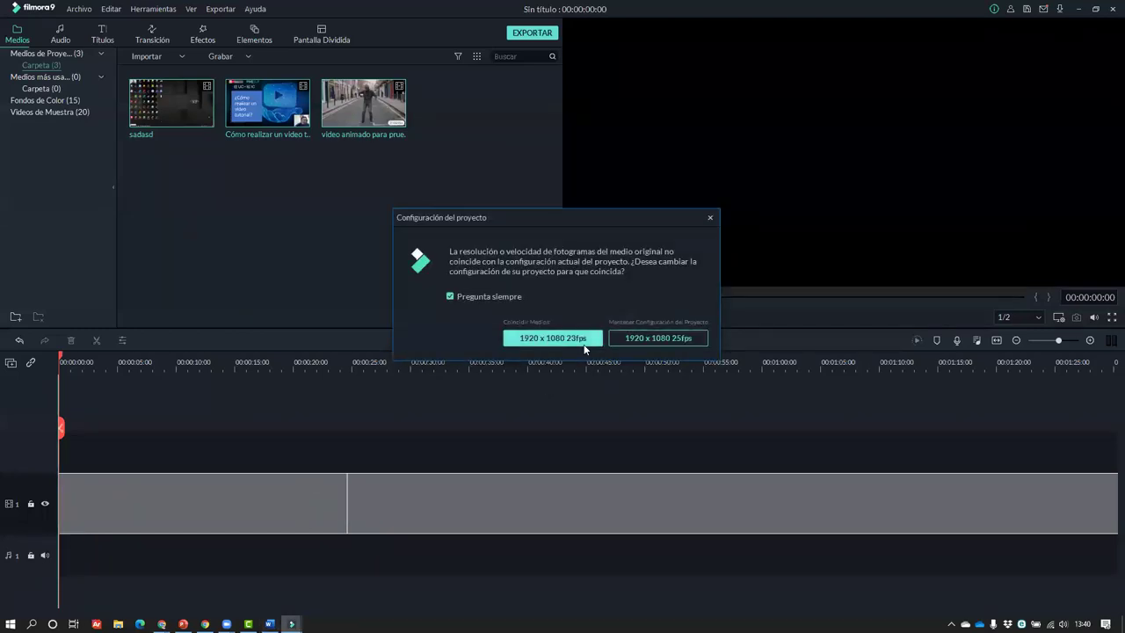
{"action": "left_click", "coordinate": [583, 339]}
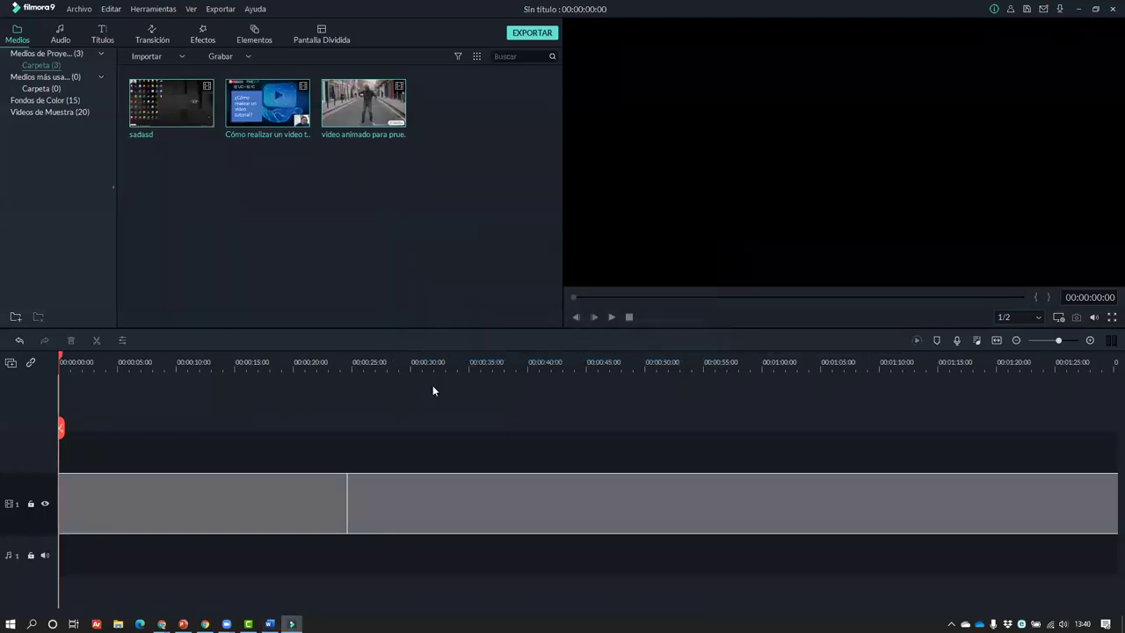
{"action": "scroll", "coordinate": [563, 500], "scroll_direction": "right", "scroll_amount": 10}
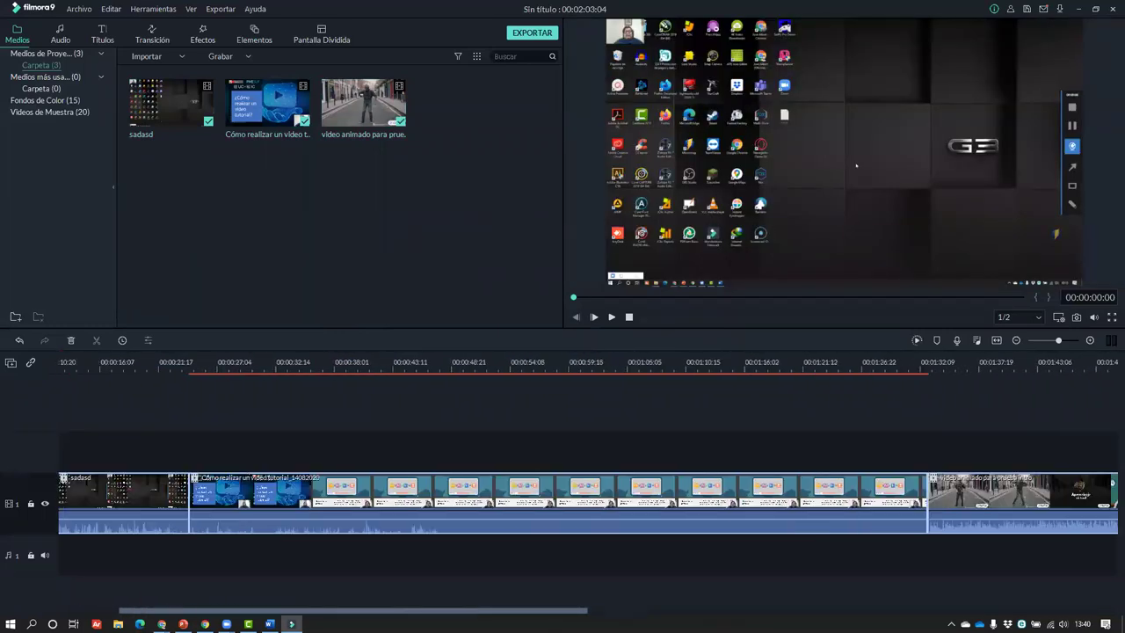
- Open the export settings and review the local MP4 file name, the device formats and the YouTube upload options
{"action": "left_click", "coordinate": [530, 34]}
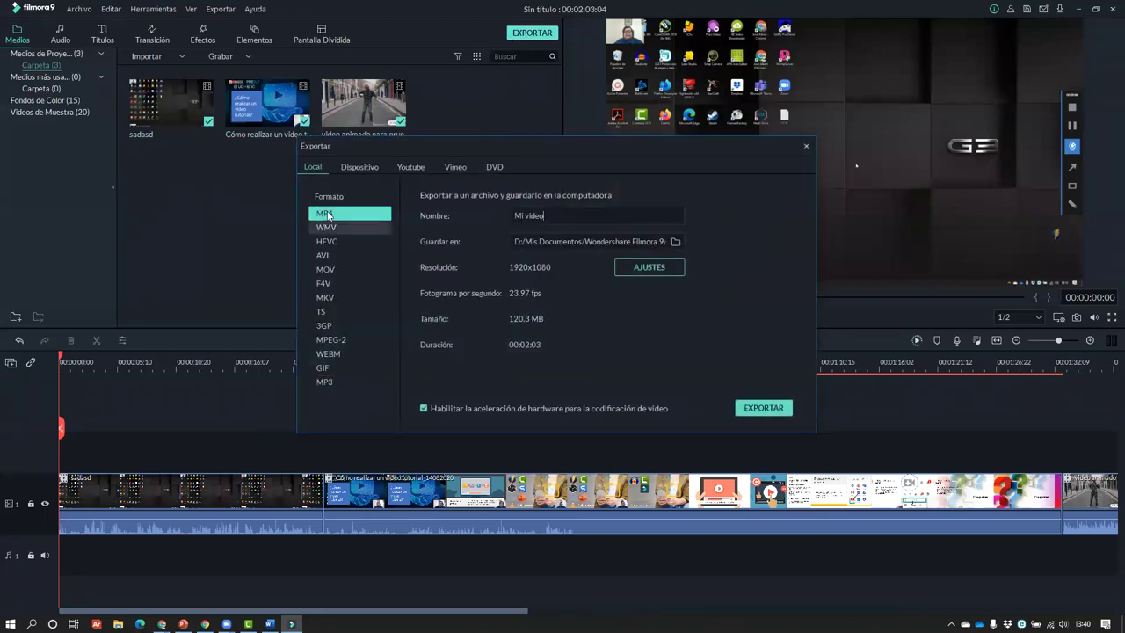
{"action": "left_click_drag", "start_coordinate": [566, 212], "coordinate": [488, 212]}
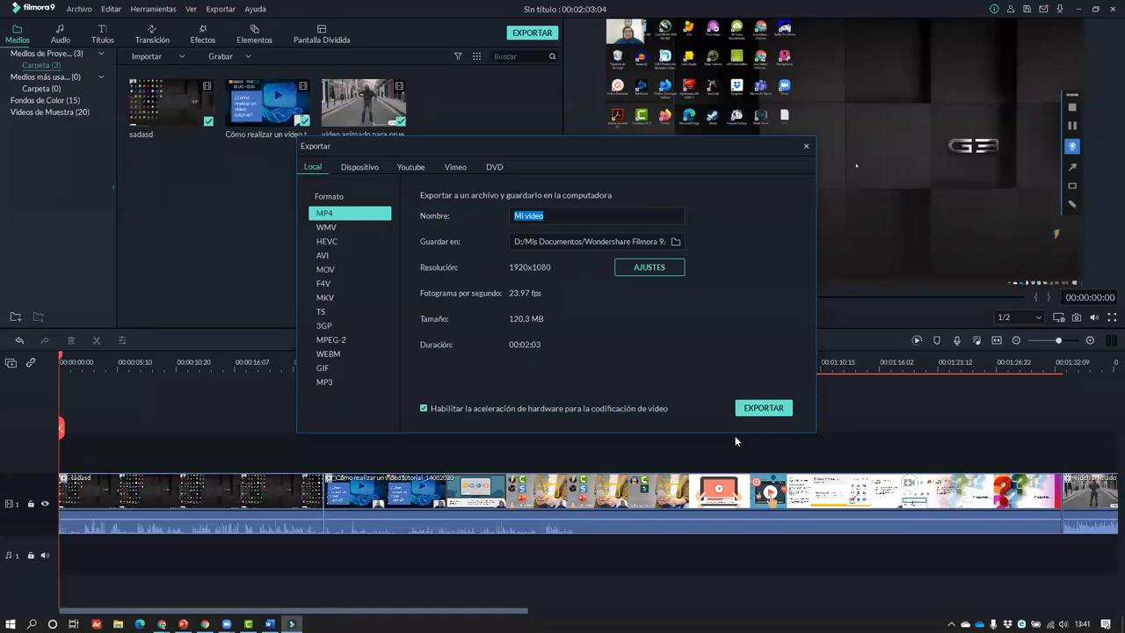
{"action": "left_click", "coordinate": [370, 167]}
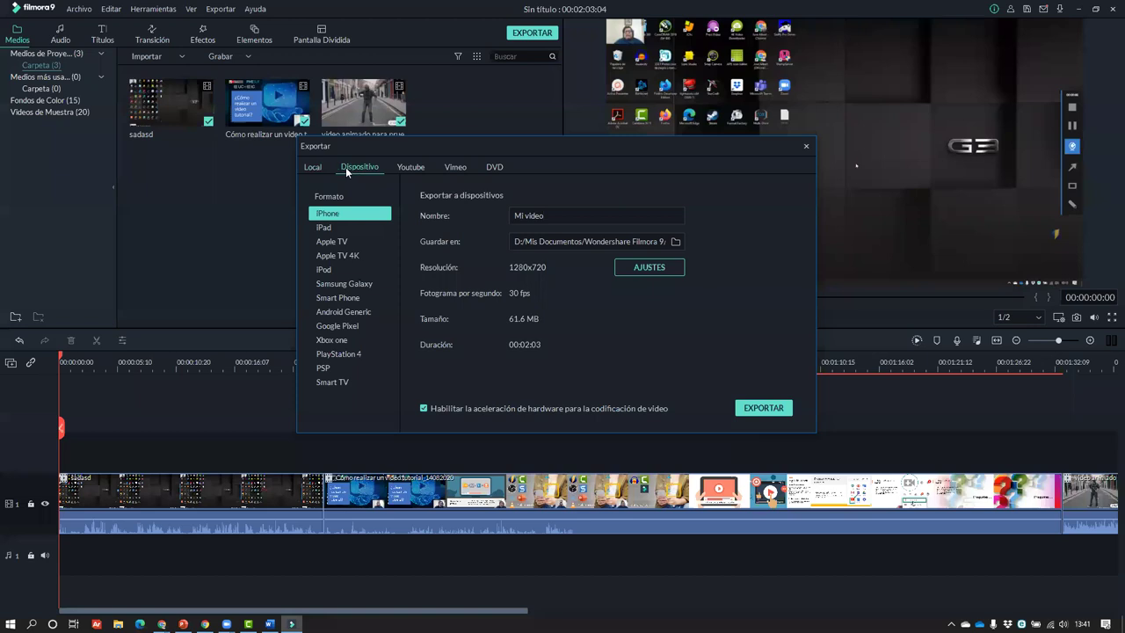
{"action": "left_click", "coordinate": [407, 167]}
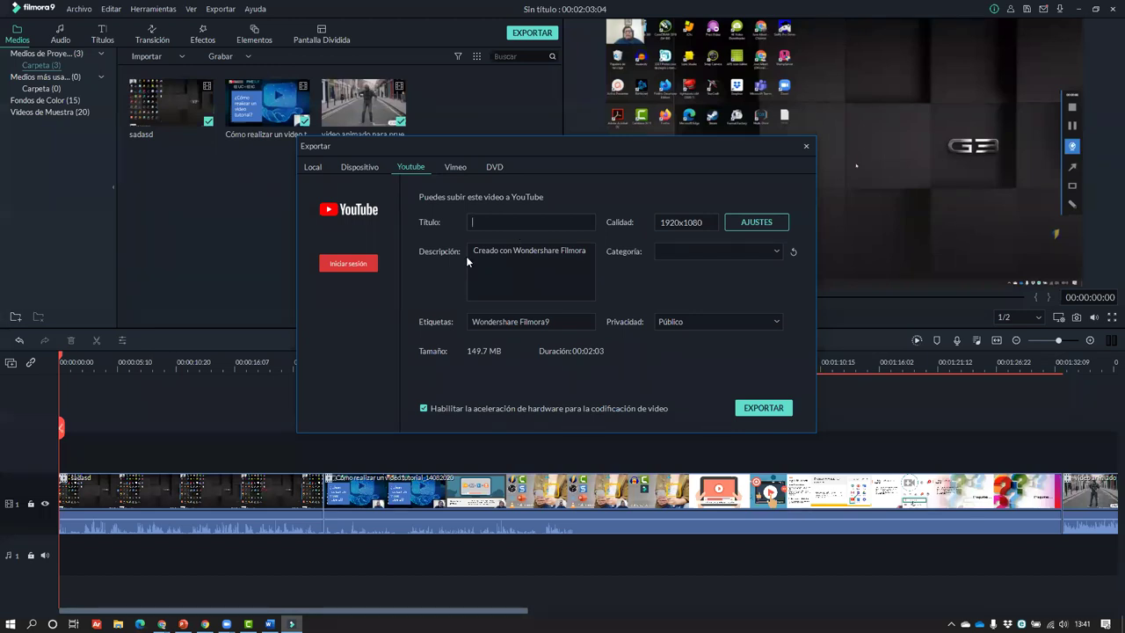
- Try to export the project to a local MP4 file, dismissing the error dialogs
{"action": "left_click", "coordinate": [318, 169]}
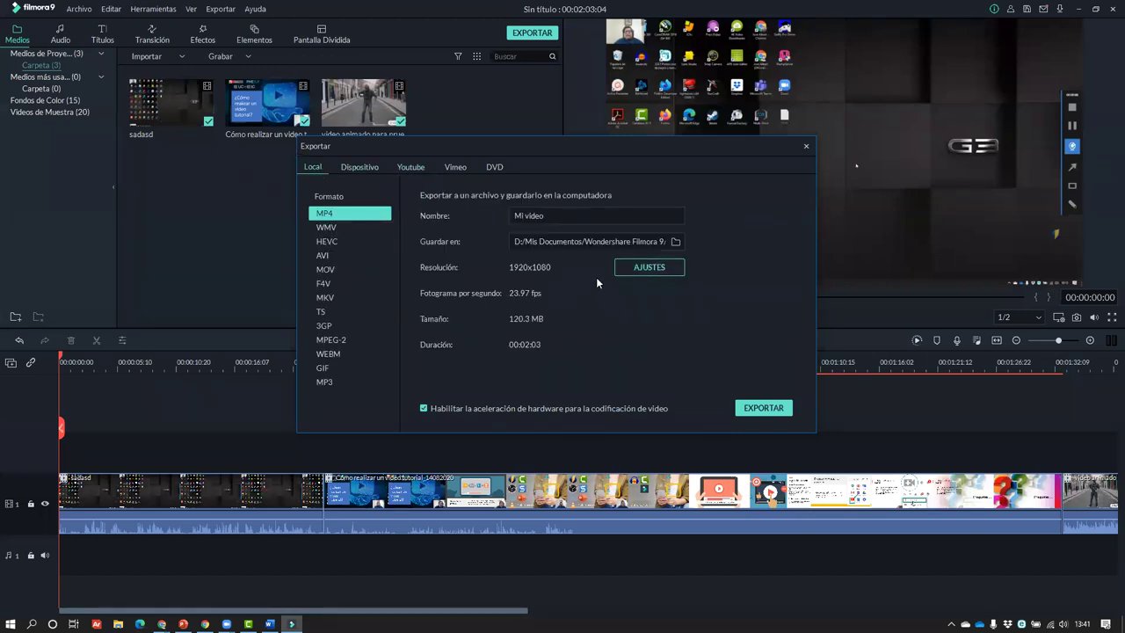
{"action": "left_click", "coordinate": [755, 413]}
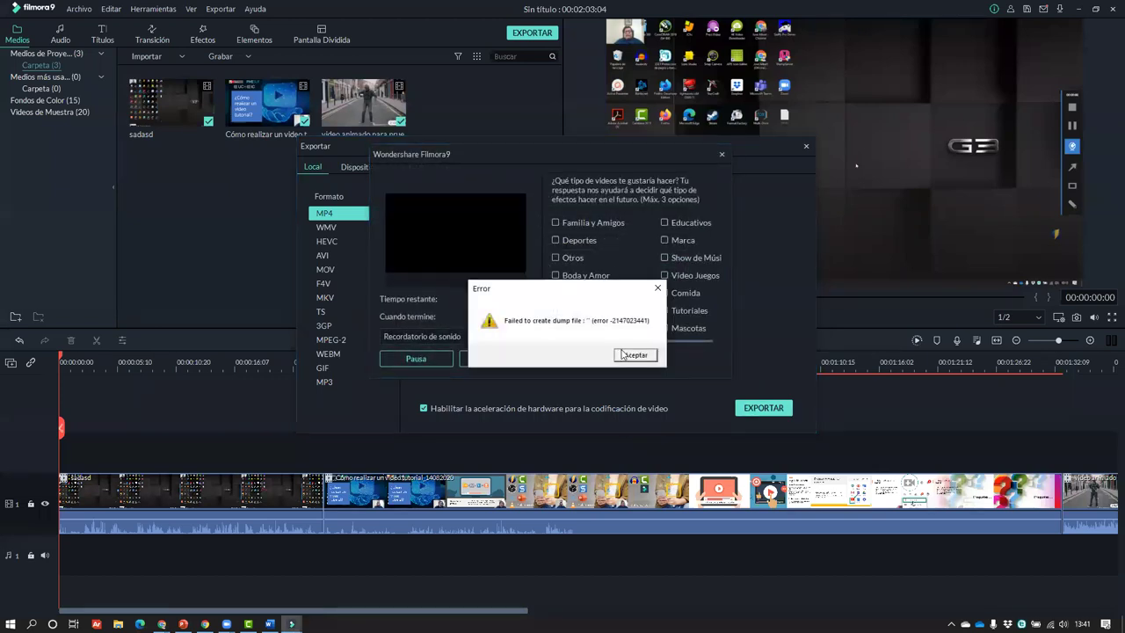
{"action": "left_click", "coordinate": [624, 354]}
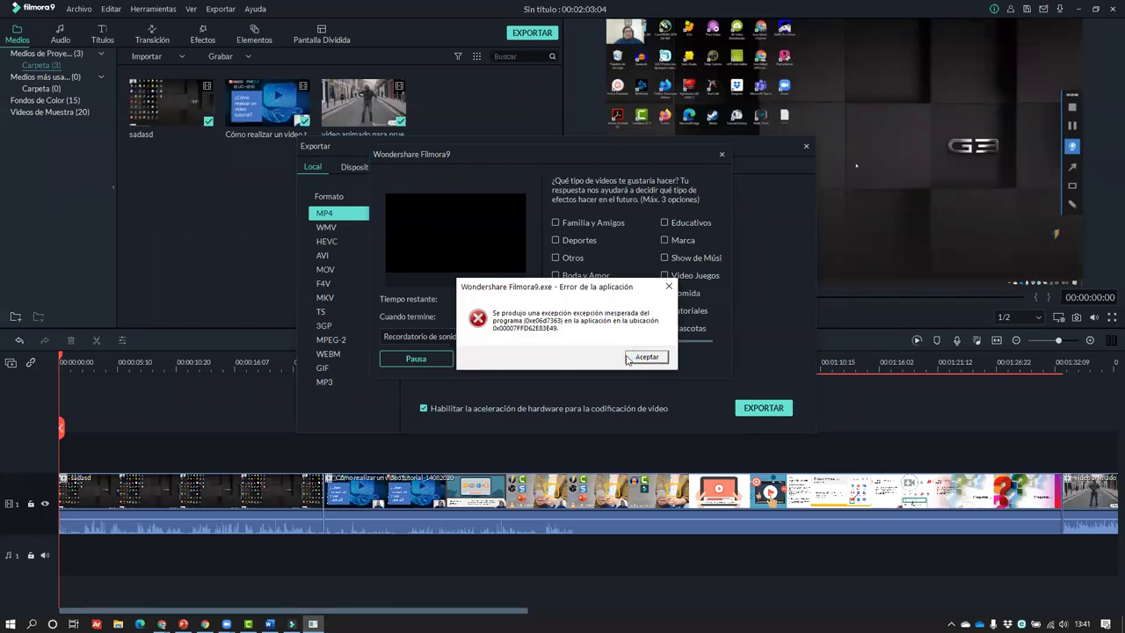
{"action": "left_click", "coordinate": [641, 357]}
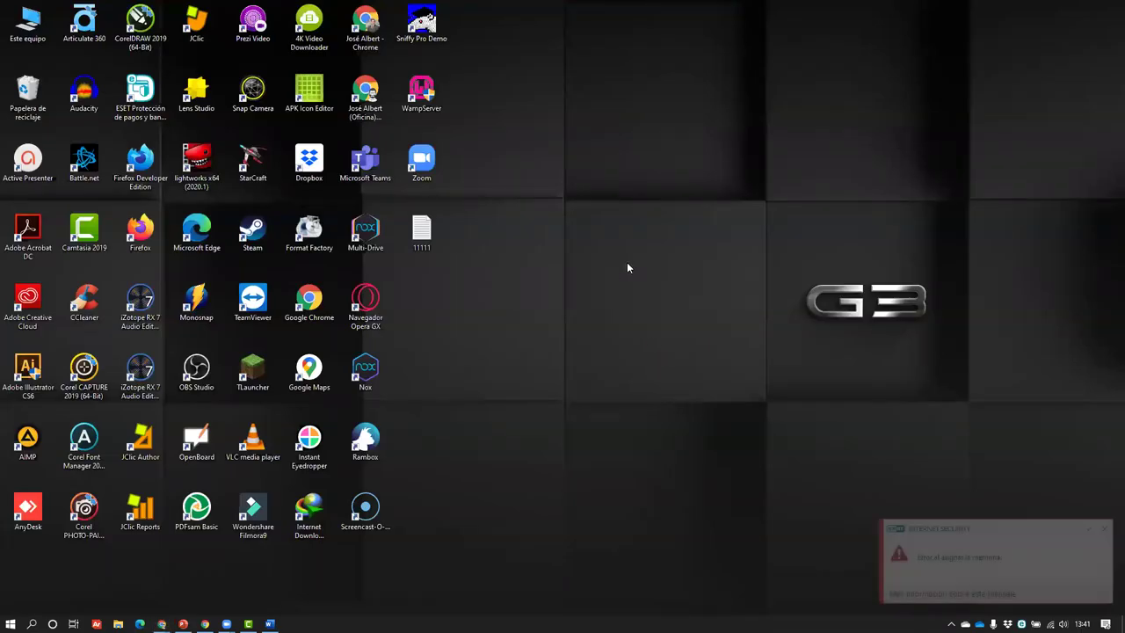
{"action": "right_click", "coordinate": [626, 262]}
{"action": "left_click", "coordinate": [635, 291]}
{"action": "right_click", "coordinate": [571, 295]}
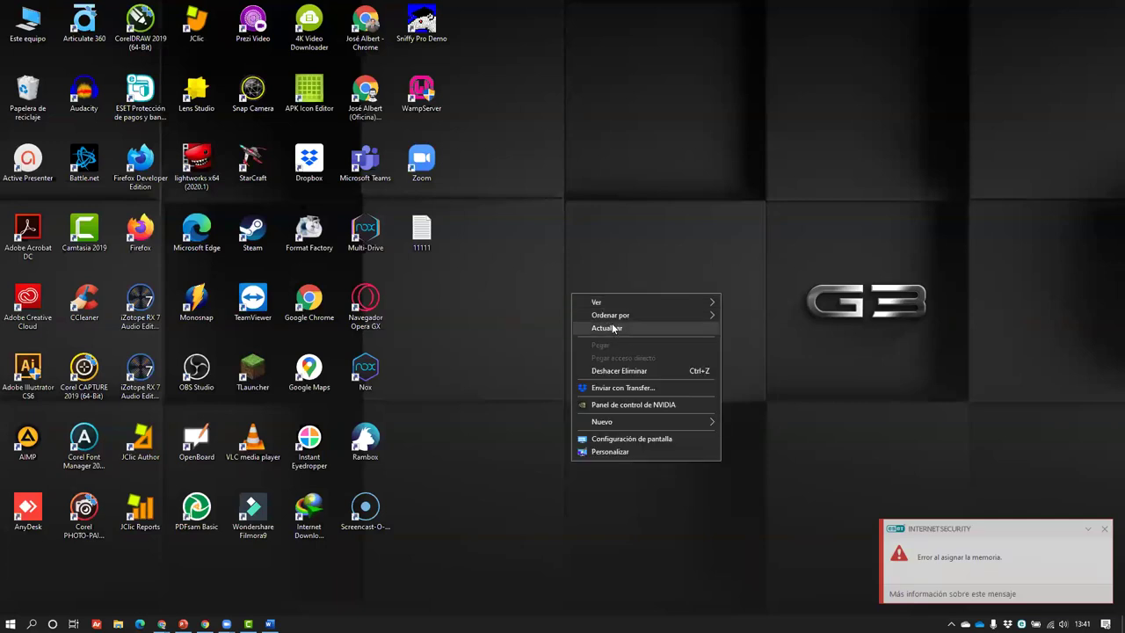
{"action": "left_click", "coordinate": [615, 328]}
{"action": "right_click", "coordinate": [613, 321]}
{"action": "left_click", "coordinate": [622, 348]}
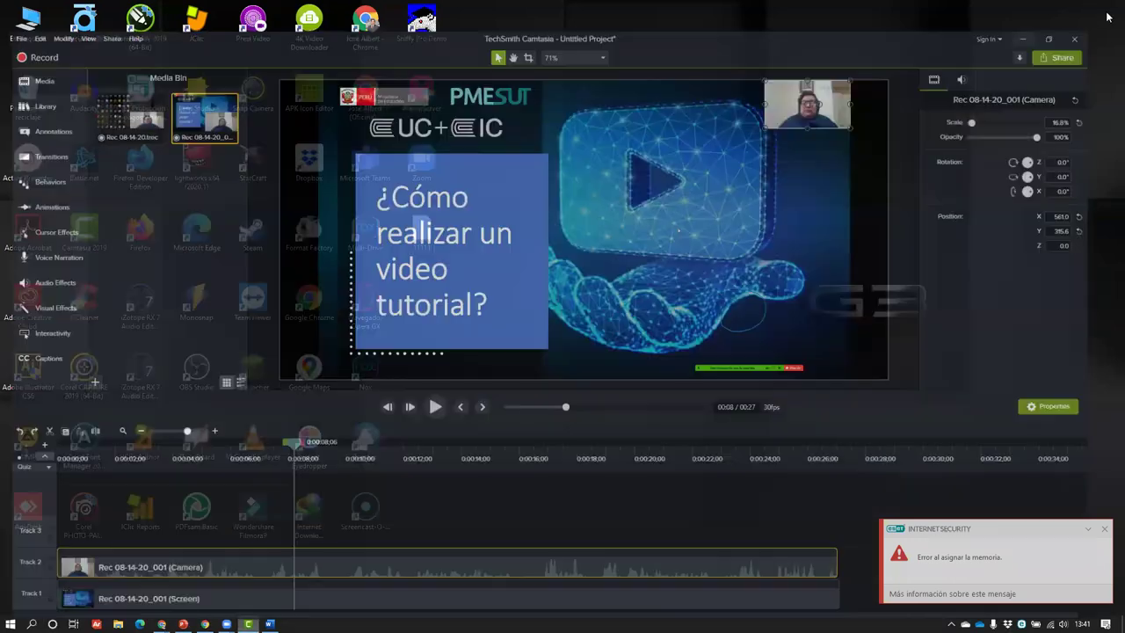
- Close the untitled Camtasia project and the Word document containing the desktop screenshot
{"action": "key", "text": "Escape"}
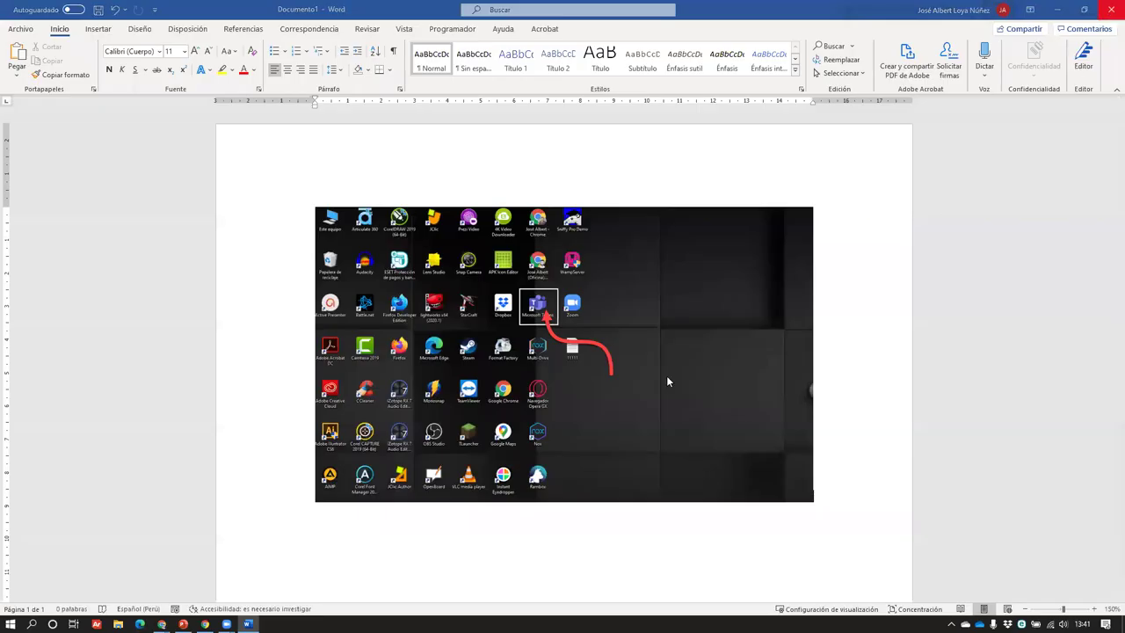
{"action": "key", "text": "ctrl+w"}
{"action": "left_click", "coordinate": [601, 384]}
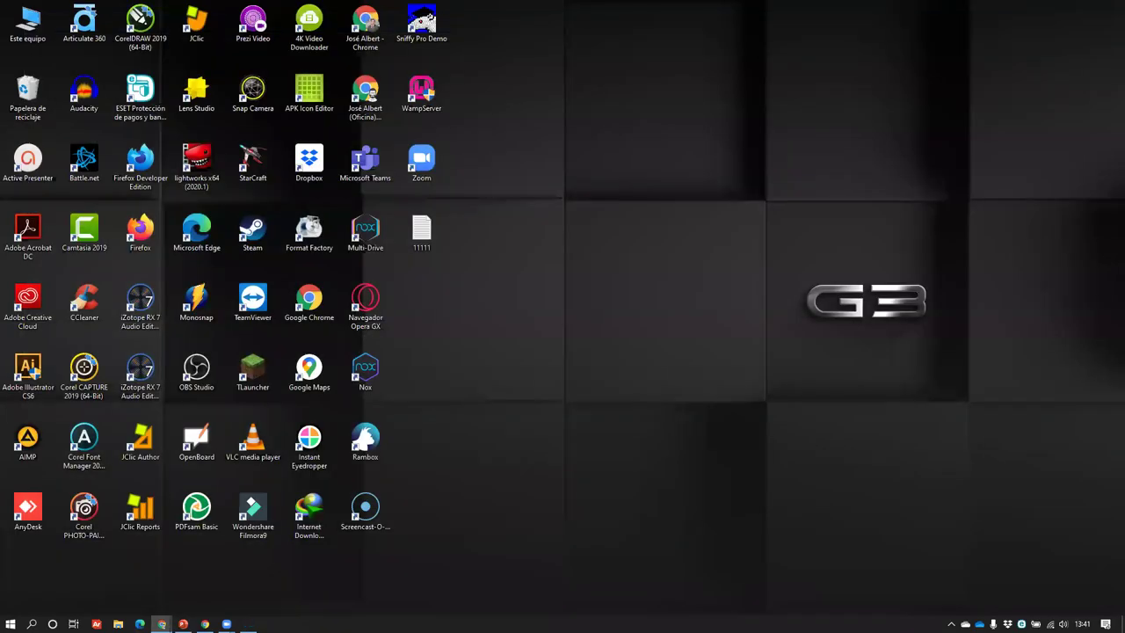
- Try to bring up the Chrome window with the cmaptools search, minimize it and refresh the desktop
{"action": "mouse_move", "coordinate": [161, 622]}
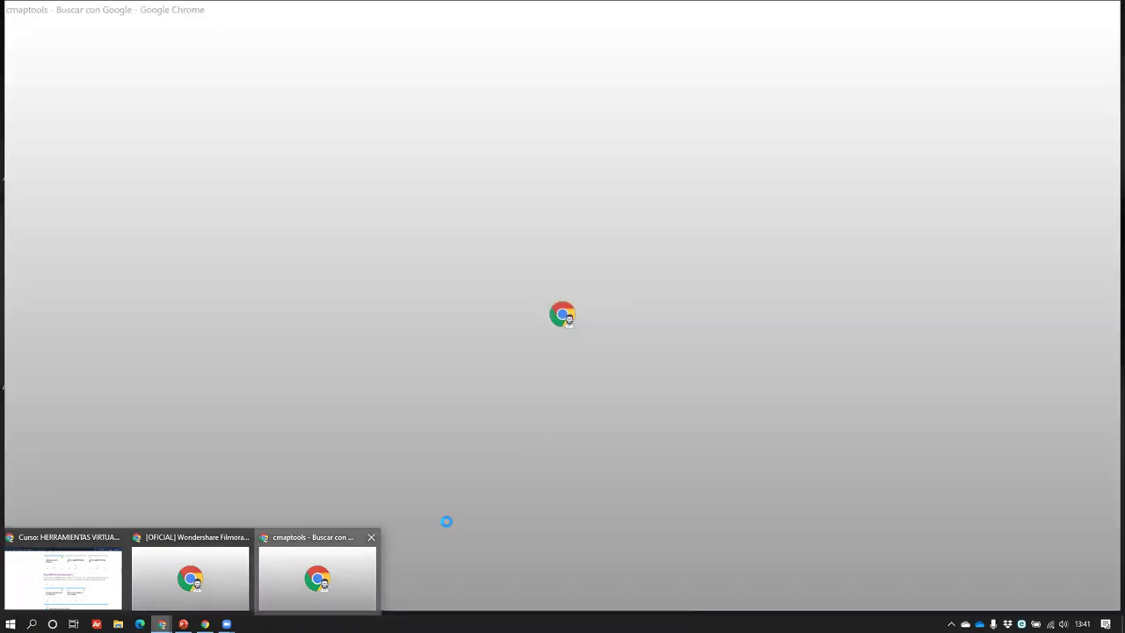
{"action": "left_click", "coordinate": [350, 580]}
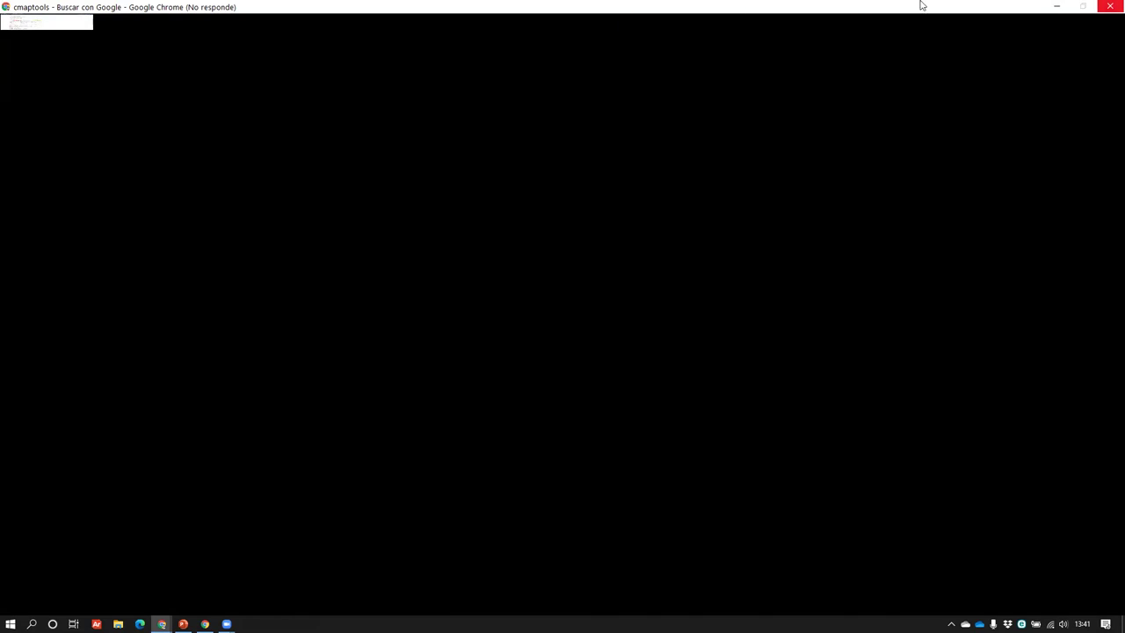
{"action": "left_click", "coordinate": [1057, 6]}
{"action": "right_click", "coordinate": [509, 281]}
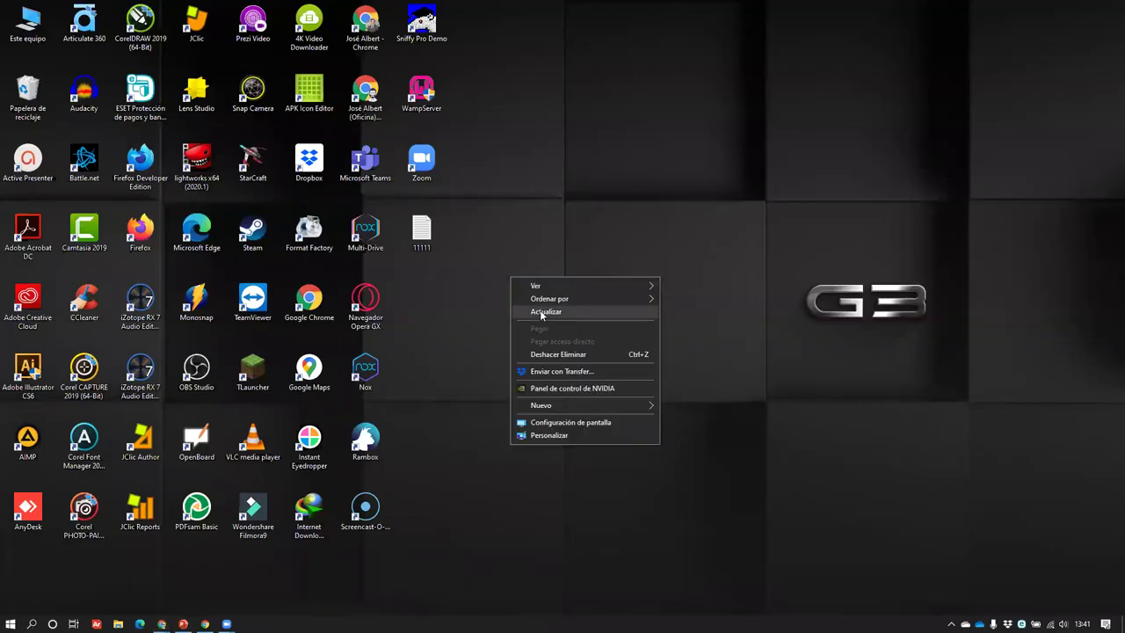
{"action": "left_click", "coordinate": [517, 311]}
{"action": "right_click", "coordinate": [517, 311]}
{"action": "left_click", "coordinate": [593, 348]}
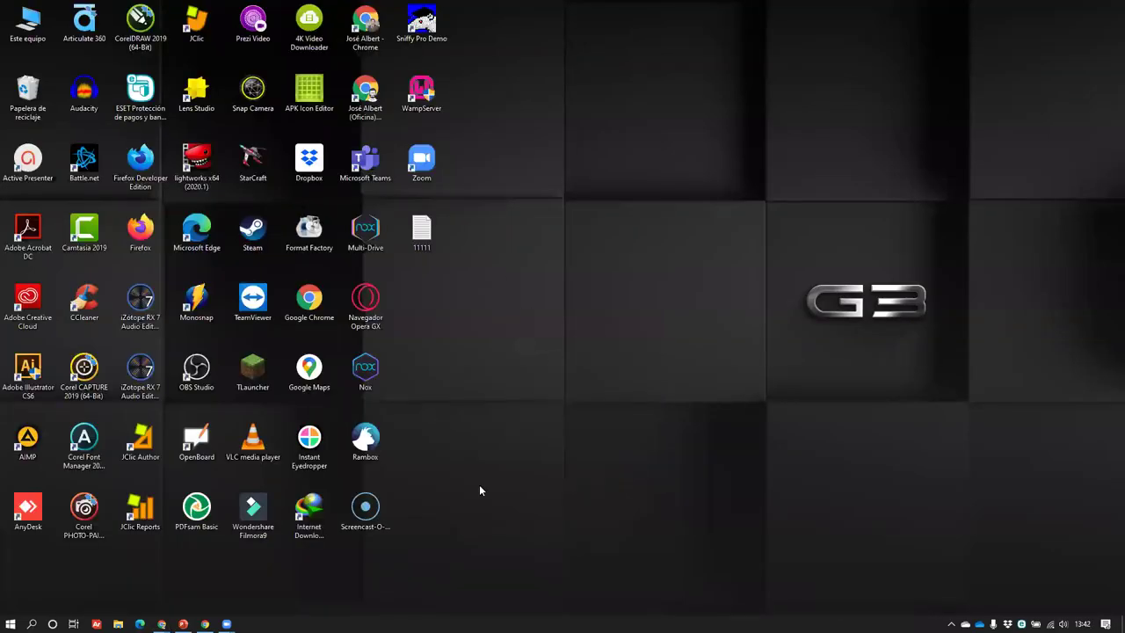
- Try to bring up the Chrome window with the Screencast-O-Matic plans, minimize it and refresh the desktop
{"action": "left_click", "coordinate": [205, 623]}
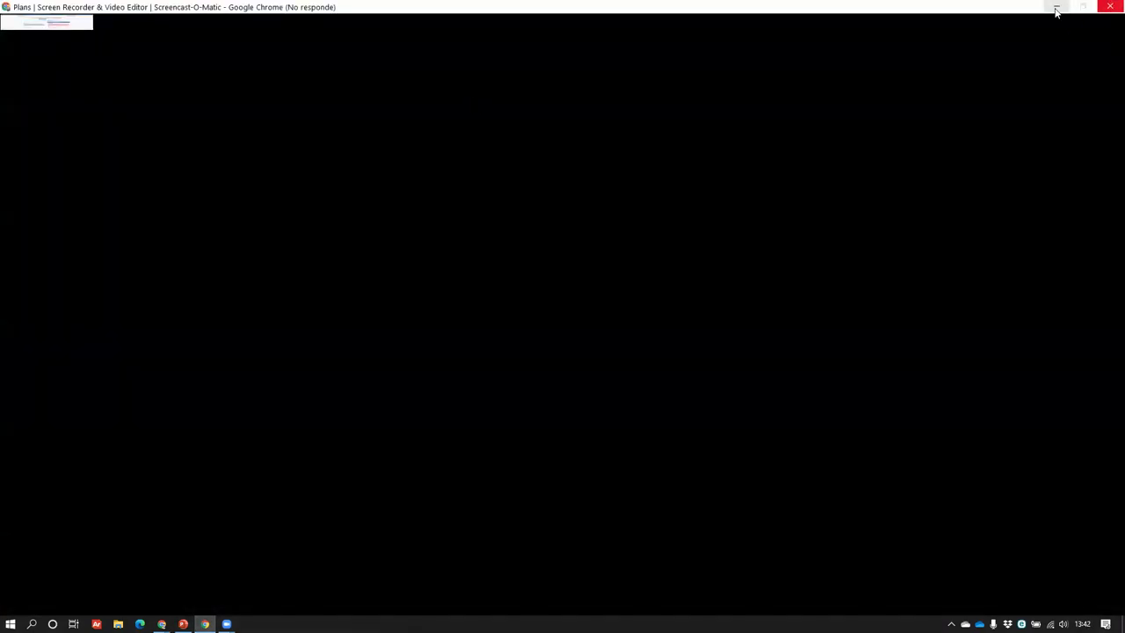
{"action": "left_click", "coordinate": [1056, 7]}
{"action": "right_click", "coordinate": [726, 440]}
{"action": "left_click", "coordinate": [759, 479]}
{"action": "right_click", "coordinate": [594, 472]}
{"action": "left_click", "coordinate": [651, 340]}
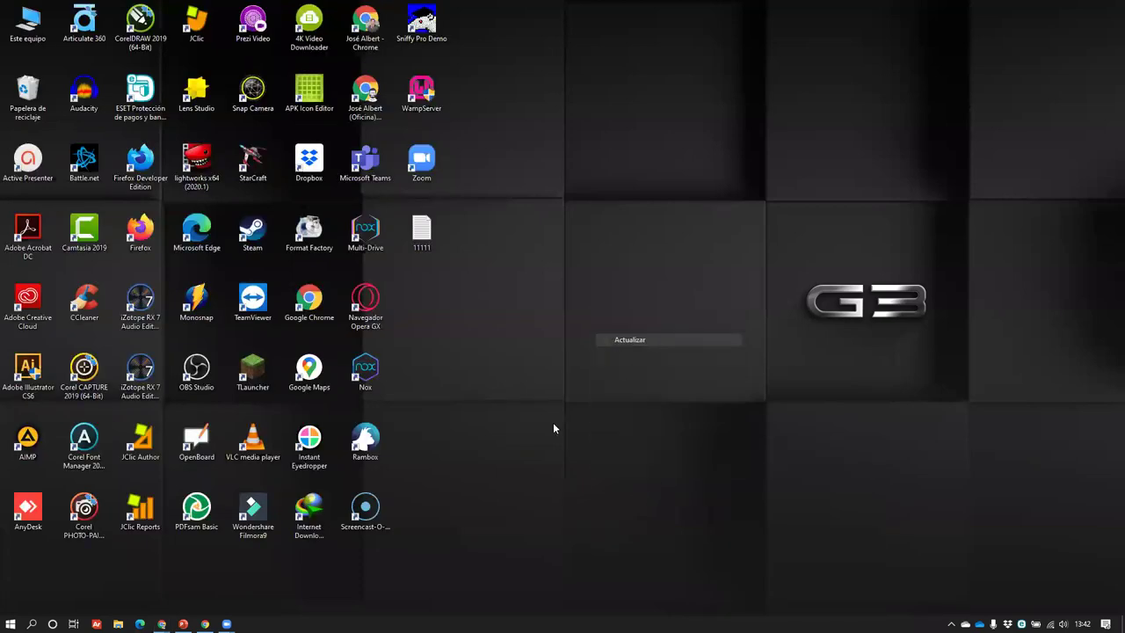
- Check the memory use of the running applications in Task Manager, expanding the Google Chrome processes
{"action": "mouse_move", "coordinate": [226, 623]}
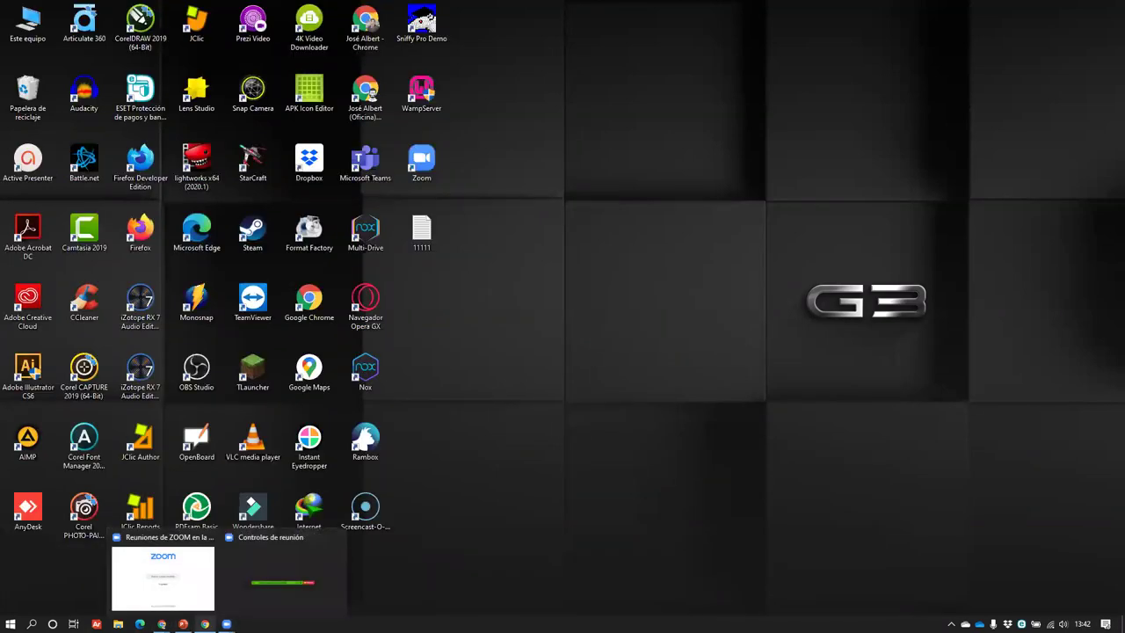
{"action": "right_click", "coordinate": [427, 623]}
{"action": "left_click", "coordinate": [479, 567]}
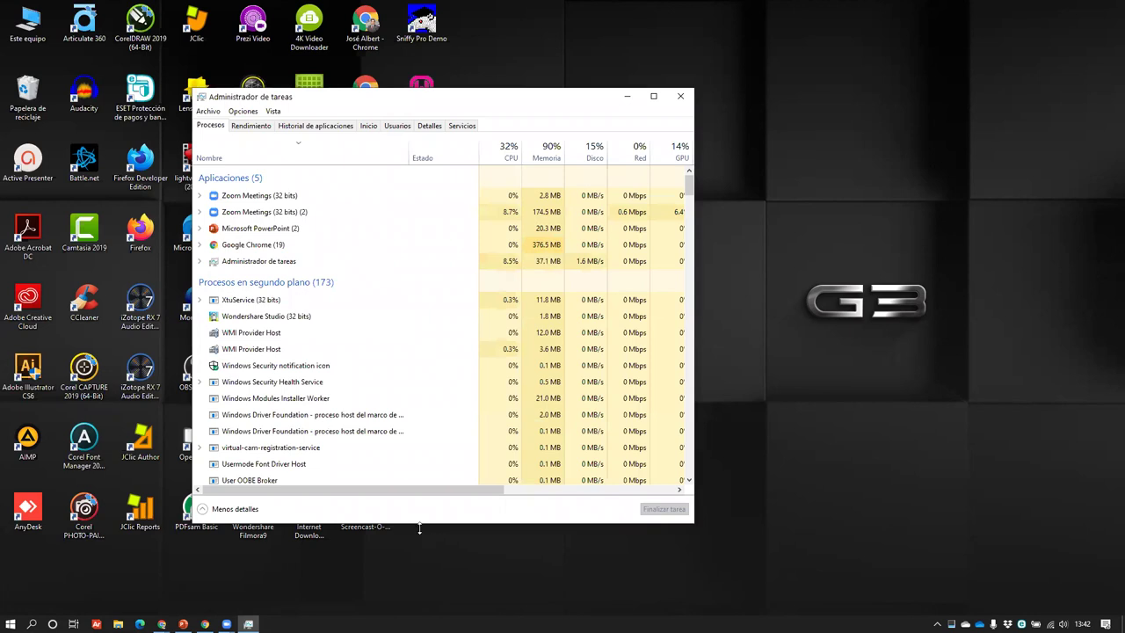
{"action": "left_click", "coordinate": [326, 244]}
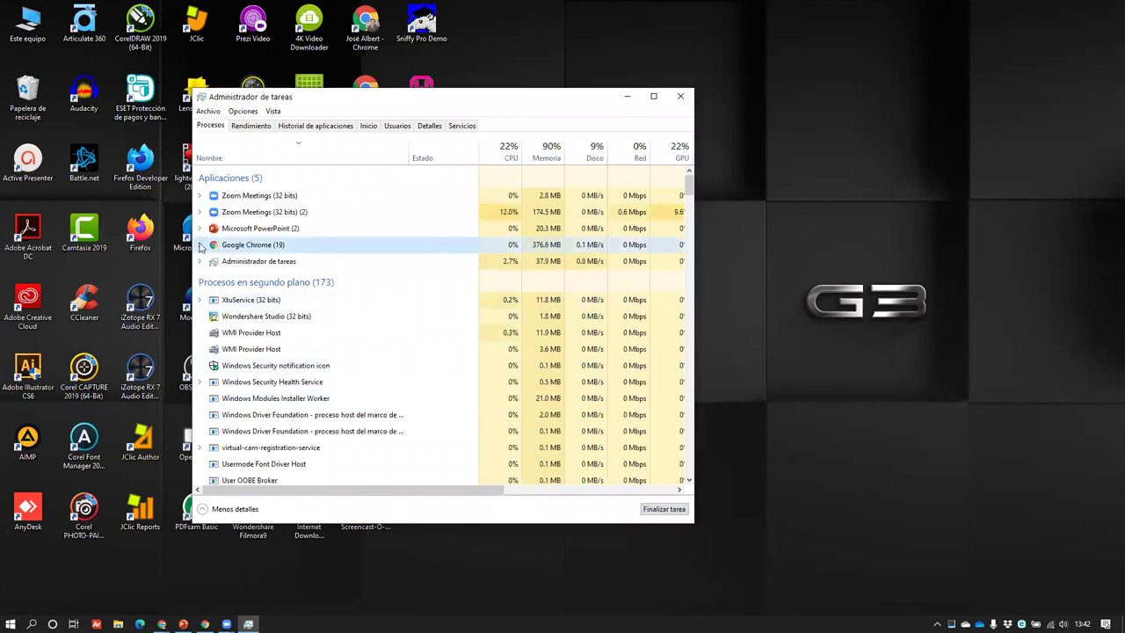
{"action": "left_click", "coordinate": [199, 245]}
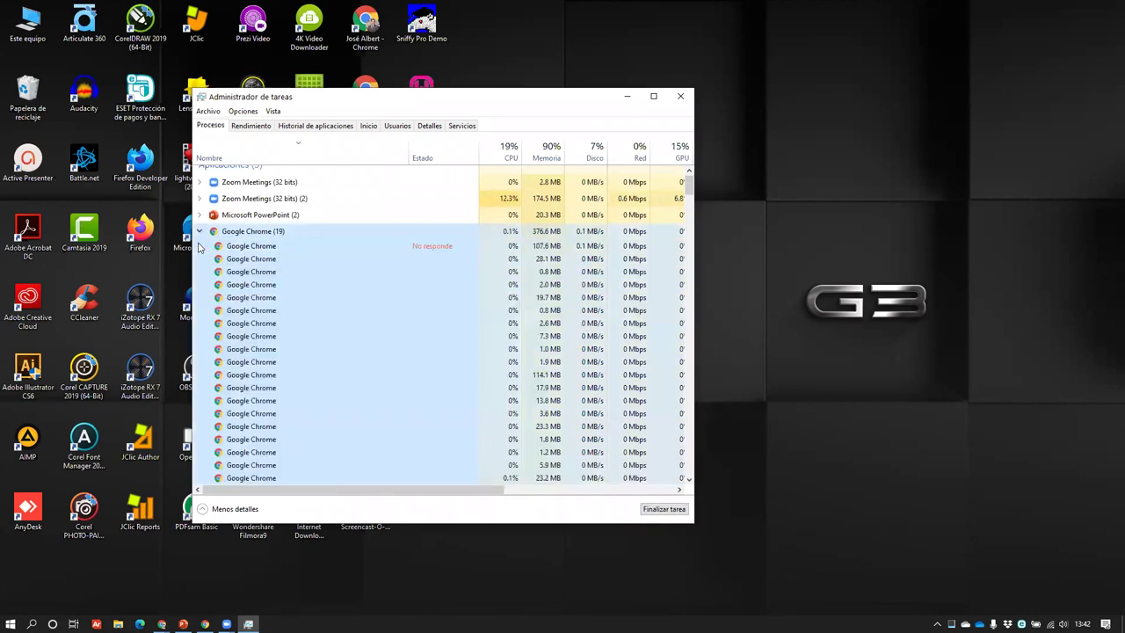
{"action": "left_click", "coordinate": [672, 98]}
- Relaunch Wondershare Filmora9 from the desktop and create a new 16:9 project
{"action": "right_click", "coordinate": [612, 248]}
{"action": "left_click", "coordinate": [648, 284]}
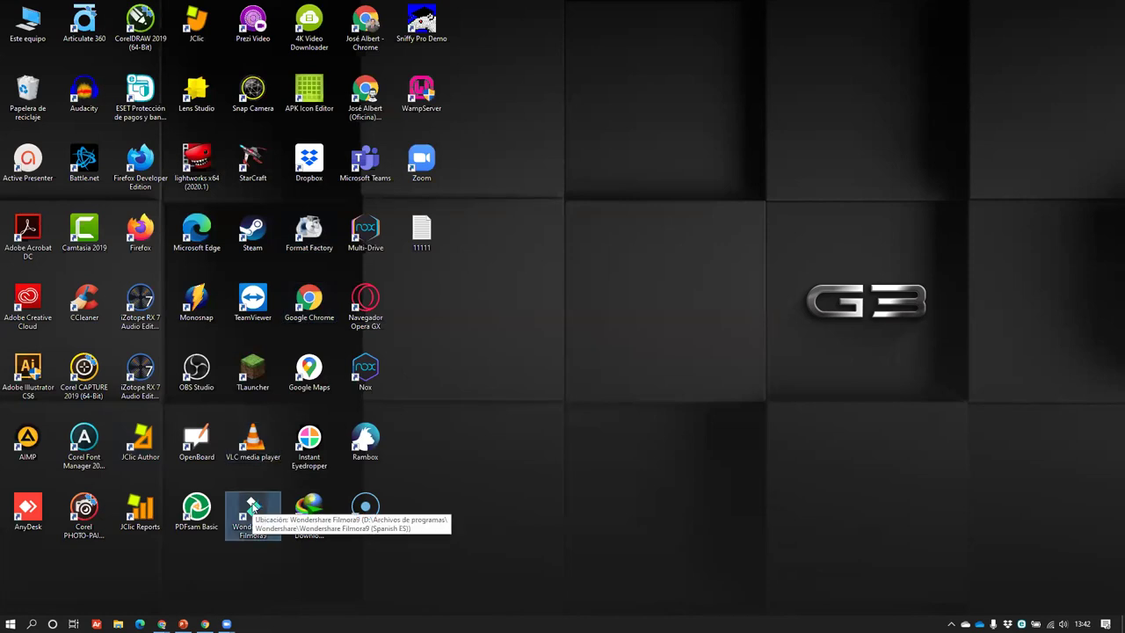
{"action": "double_click", "coordinate": [252, 507]}
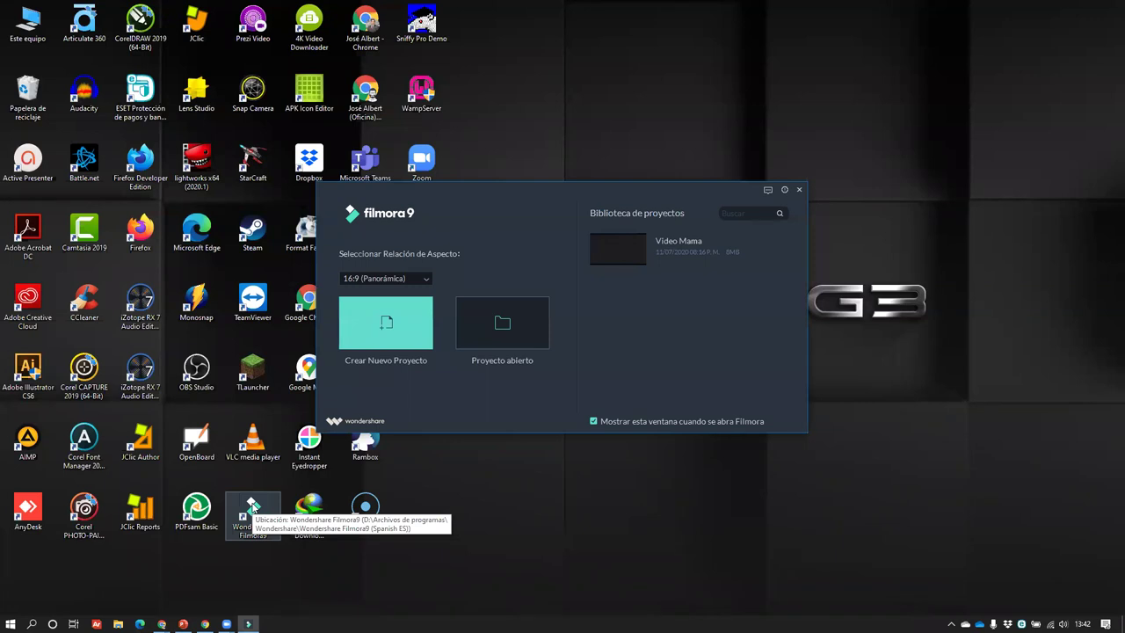
{"action": "left_click", "coordinate": [386, 322]}
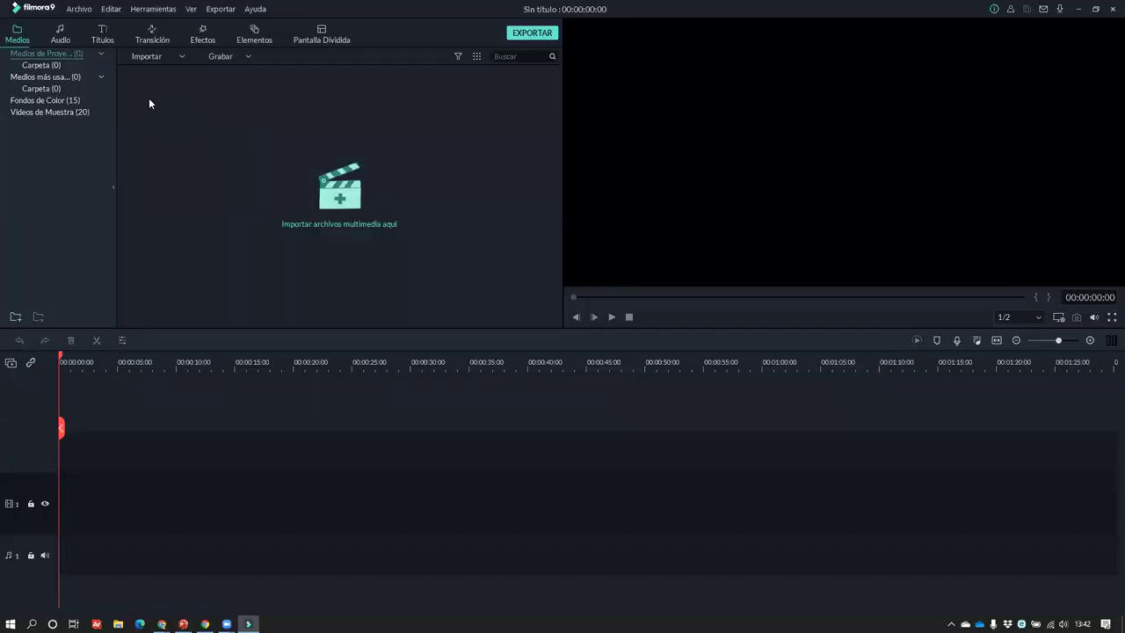
- Import the video "video animado para prueba intro" from the Descargas folder into the project media
{"action": "double_click", "coordinate": [148, 98]}
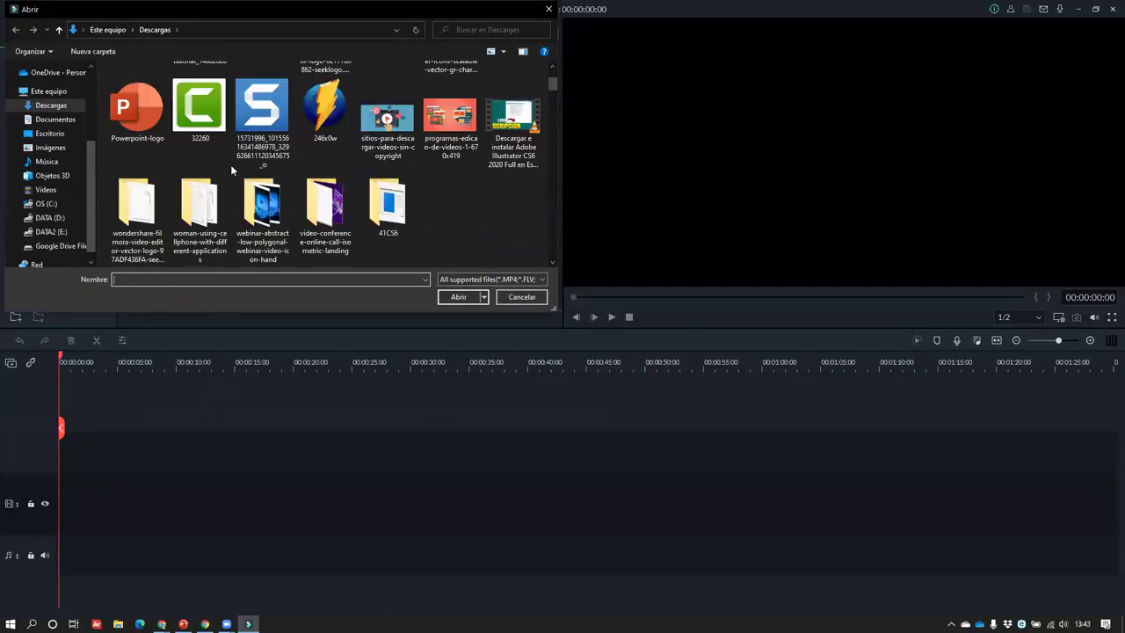
{"action": "scroll", "coordinate": [232, 169], "scroll_direction": "down", "scroll_amount": 5}
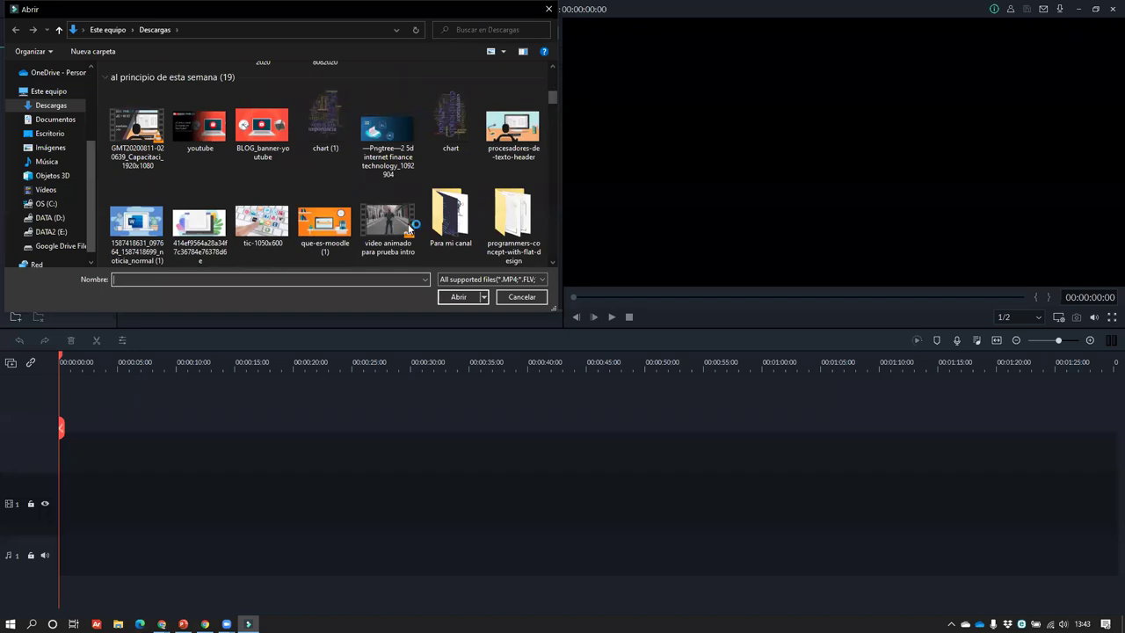
{"action": "left_click", "coordinate": [400, 225]}
{"action": "double_click", "coordinate": [400, 226]}
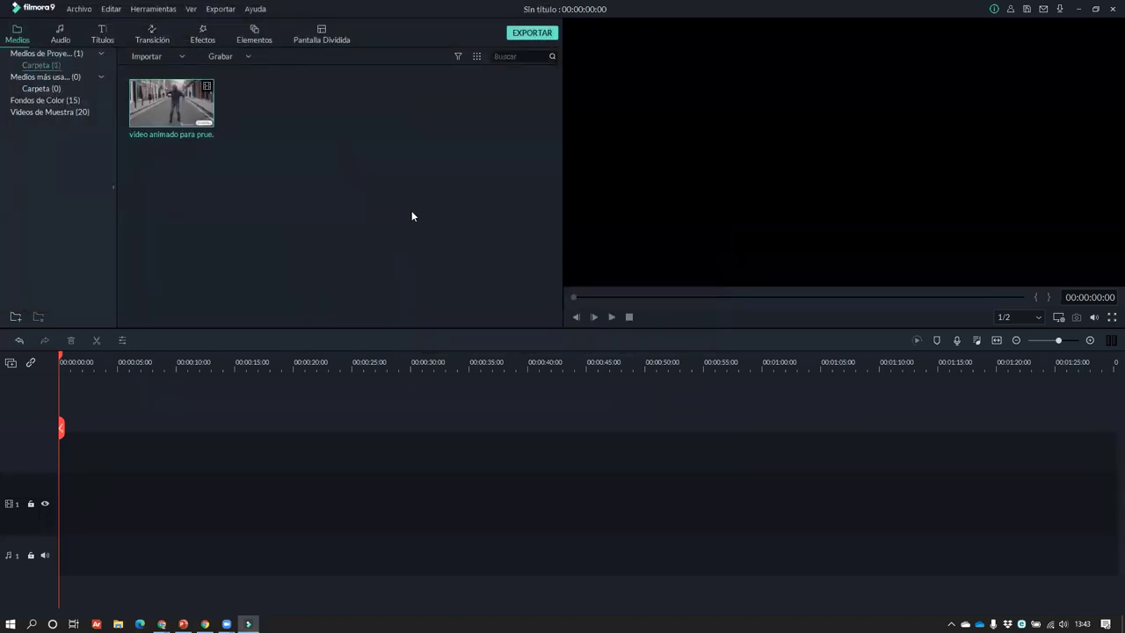
- Place the imported clip at the start of video track 1, matching the project to the media at 1280 x 720 25fps
{"action": "left_click_drag", "start_coordinate": [92, 569], "coordinate": [45, 529]}
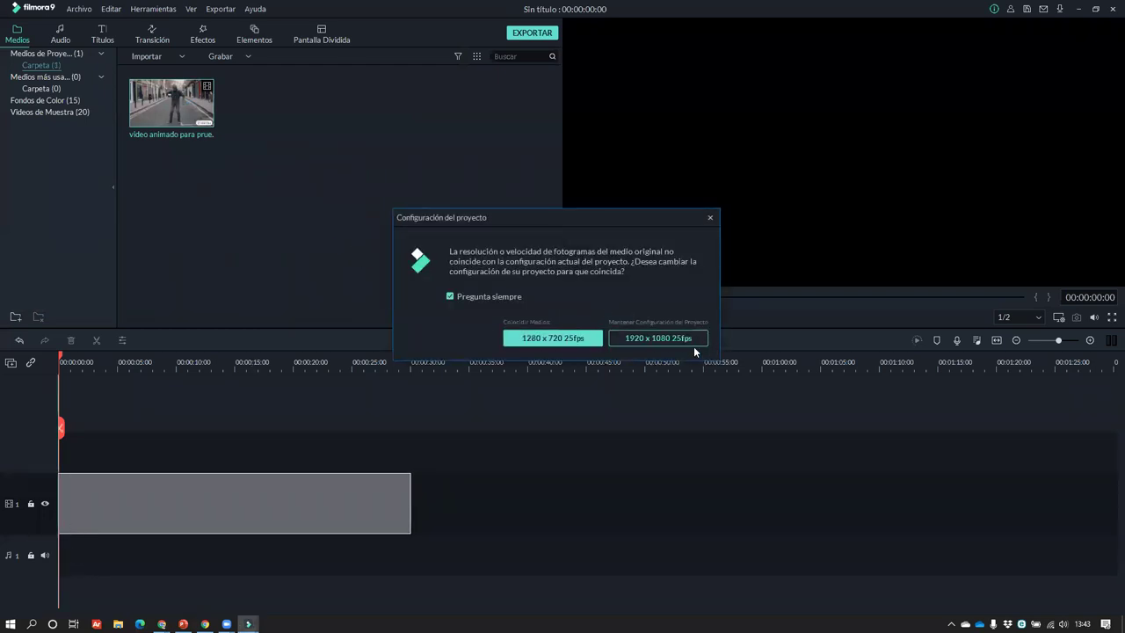
{"action": "left_click", "coordinate": [692, 343]}
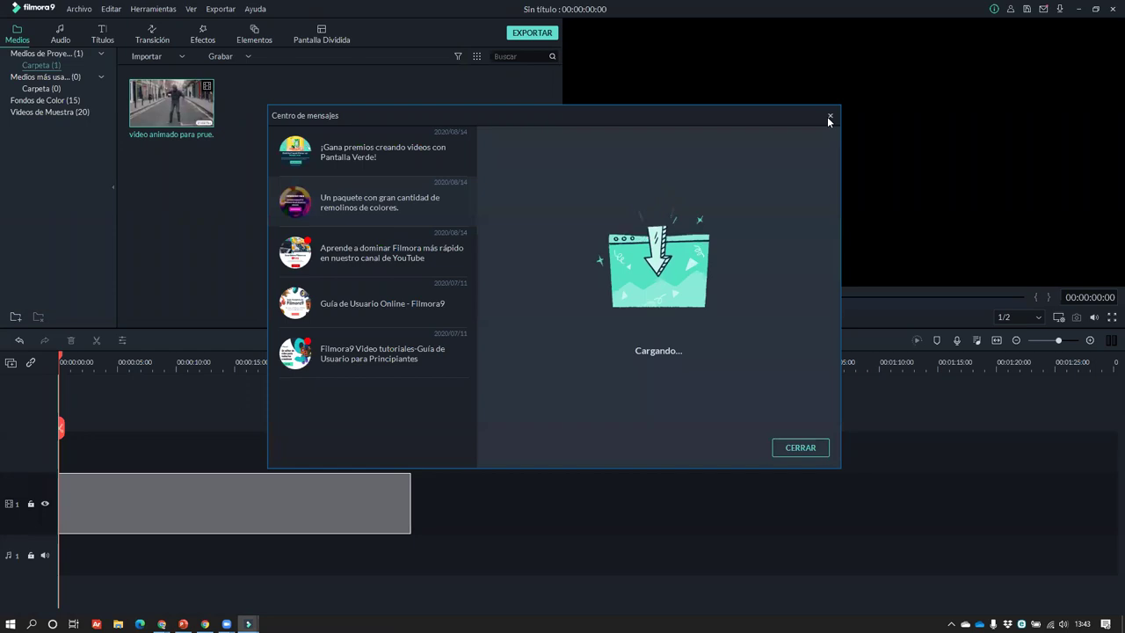
{"action": "left_click", "coordinate": [829, 117]}
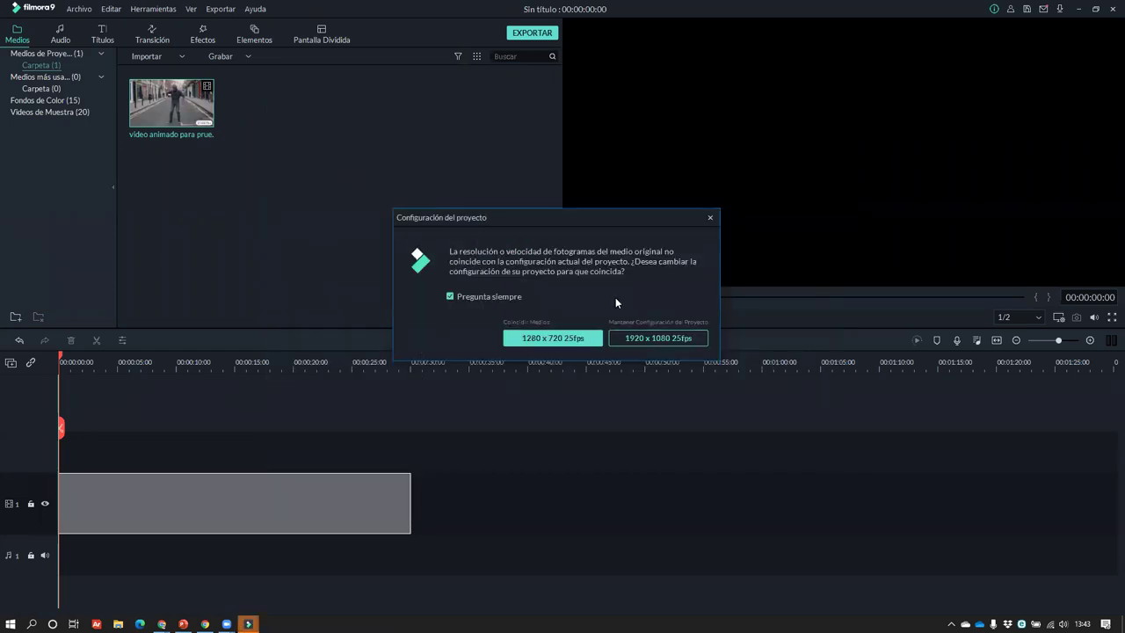
{"action": "left_click", "coordinate": [576, 343]}
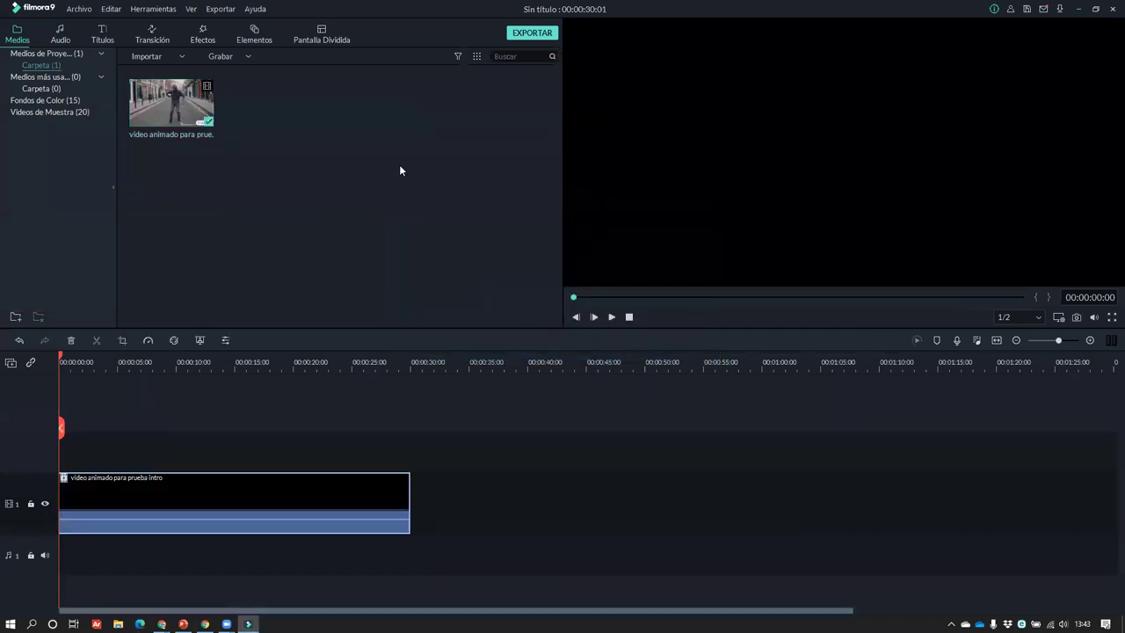
- Open the export settings and set the save location of the local video file to the Descargas folder
{"action": "left_click", "coordinate": [536, 33]}
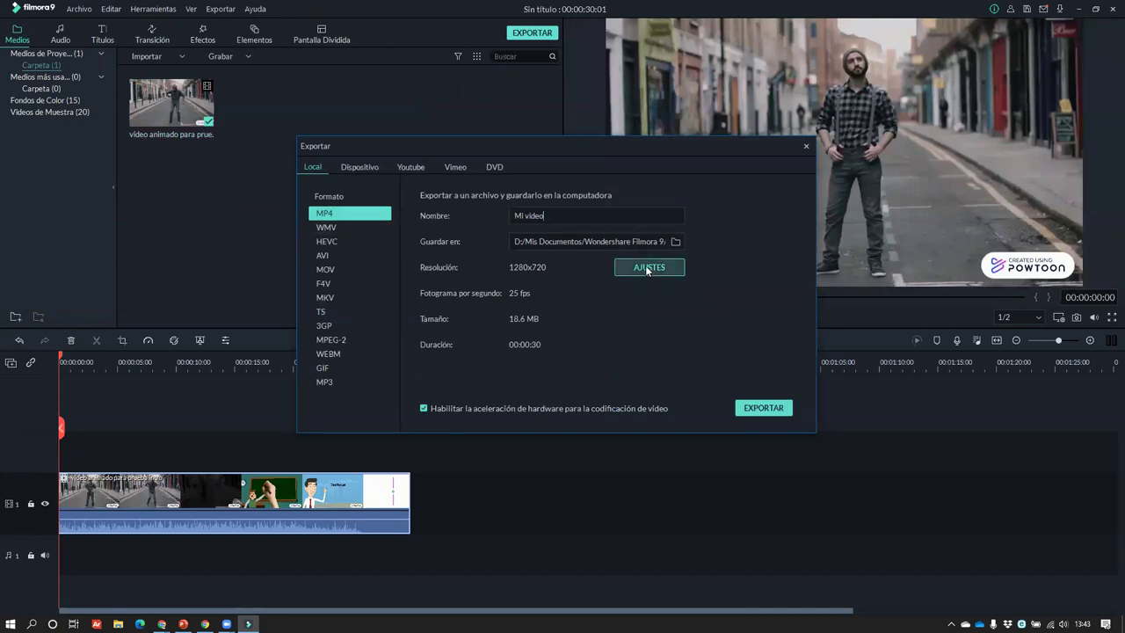
{"action": "left_click", "coordinate": [675, 242]}
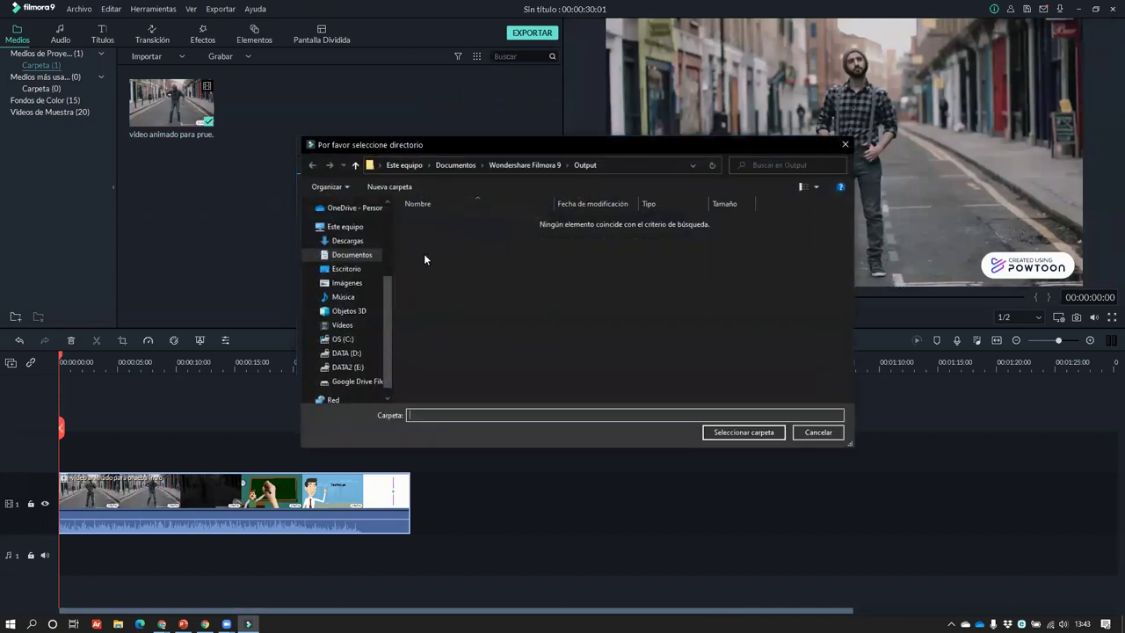
{"action": "left_click", "coordinate": [347, 240]}
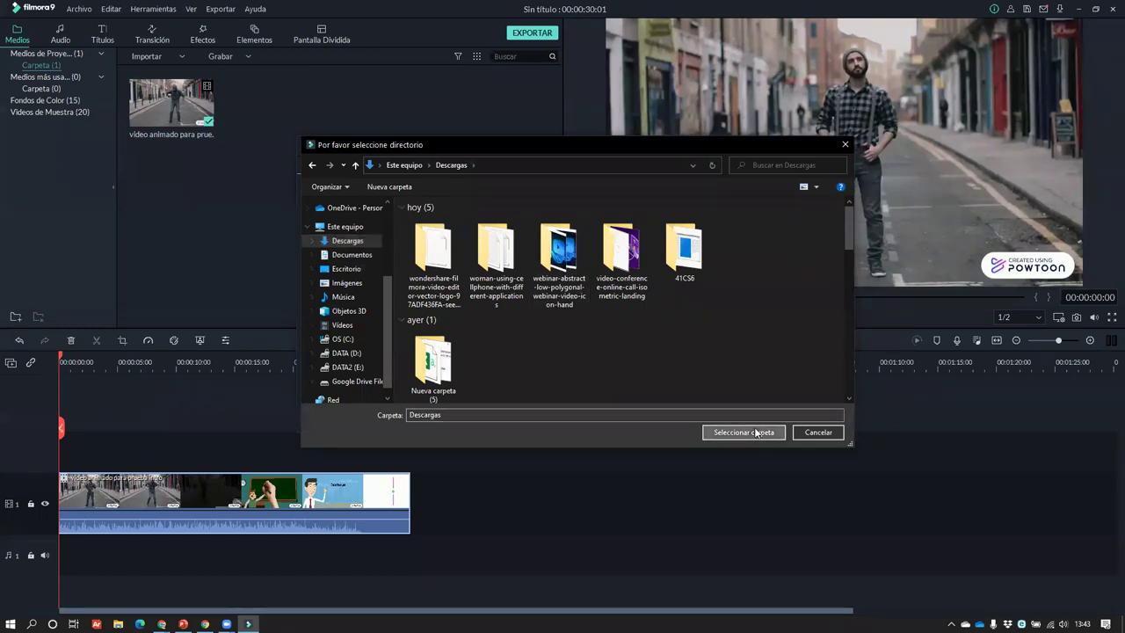
{"action": "left_click", "coordinate": [754, 432]}
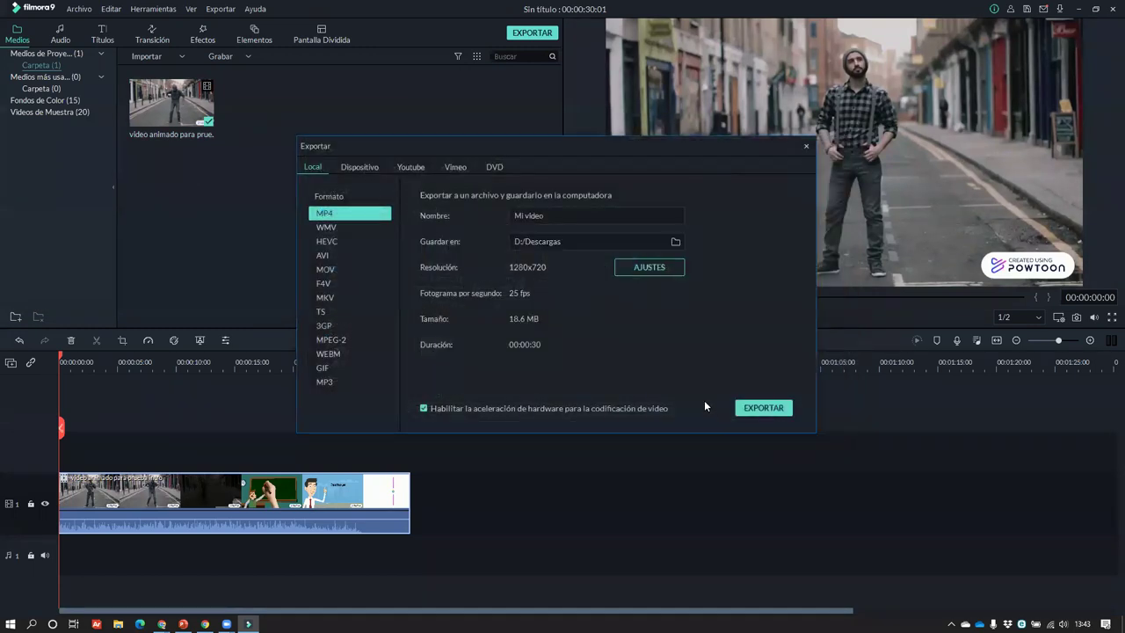
- Export the video as Mi video.mp4 and submit Tutoriales as the answer to the video type survey
{"action": "left_click", "coordinate": [760, 409]}
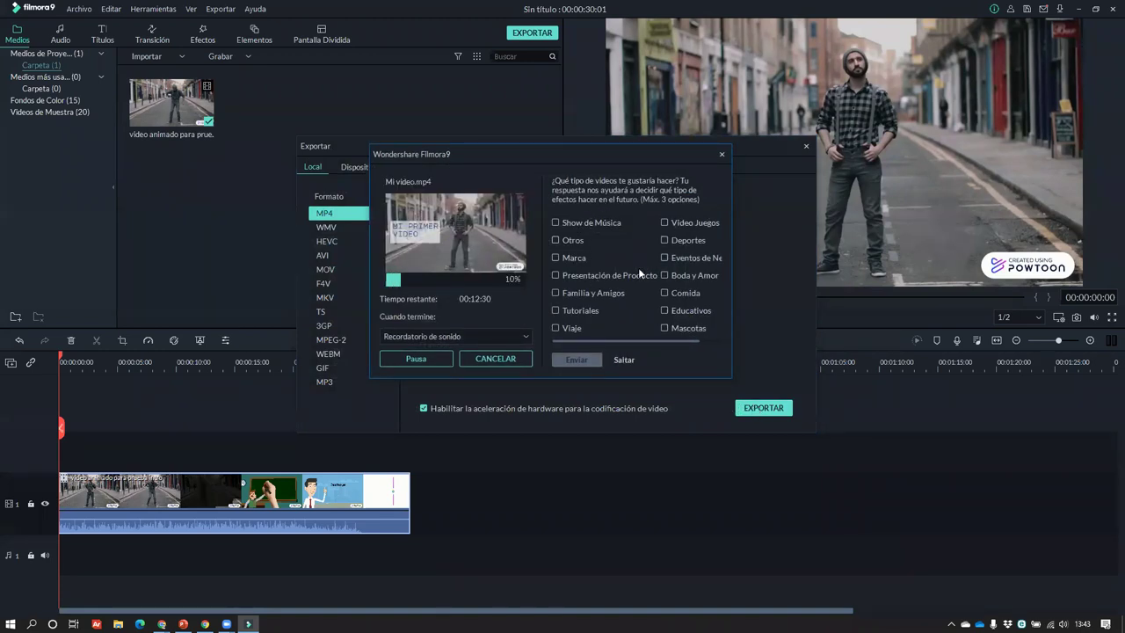
{"action": "left_click", "coordinate": [573, 309]}
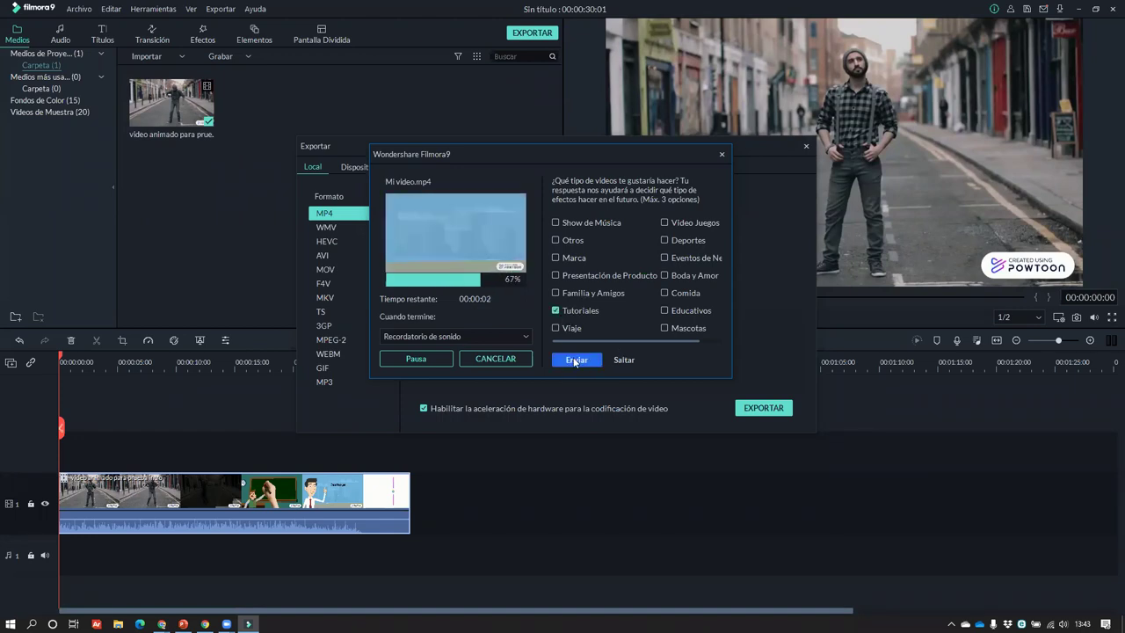
{"action": "left_click", "coordinate": [576, 359]}
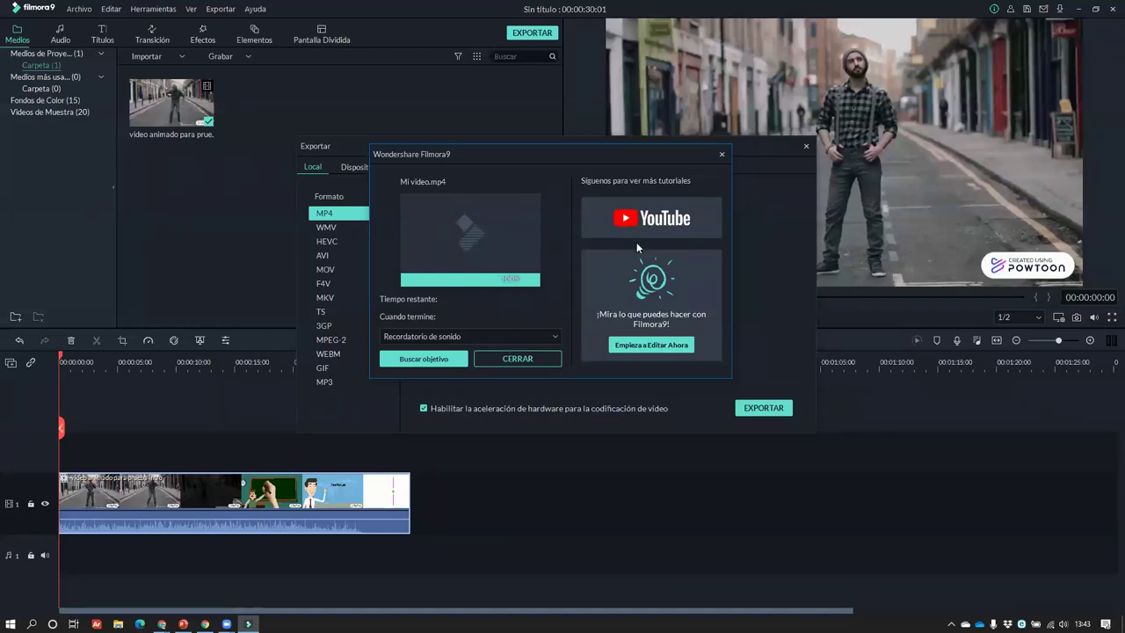
- Close the finished export and export the video to the Descargas folder again with the same local MP4 settings
{"action": "left_click", "coordinate": [456, 337]}
{"action": "left_click", "coordinate": [528, 331]}
{"action": "left_click_drag", "start_coordinate": [619, 155], "coordinate": [505, 155]}
{"action": "left_click", "coordinate": [404, 357]}
{"action": "left_click", "coordinate": [767, 410]}
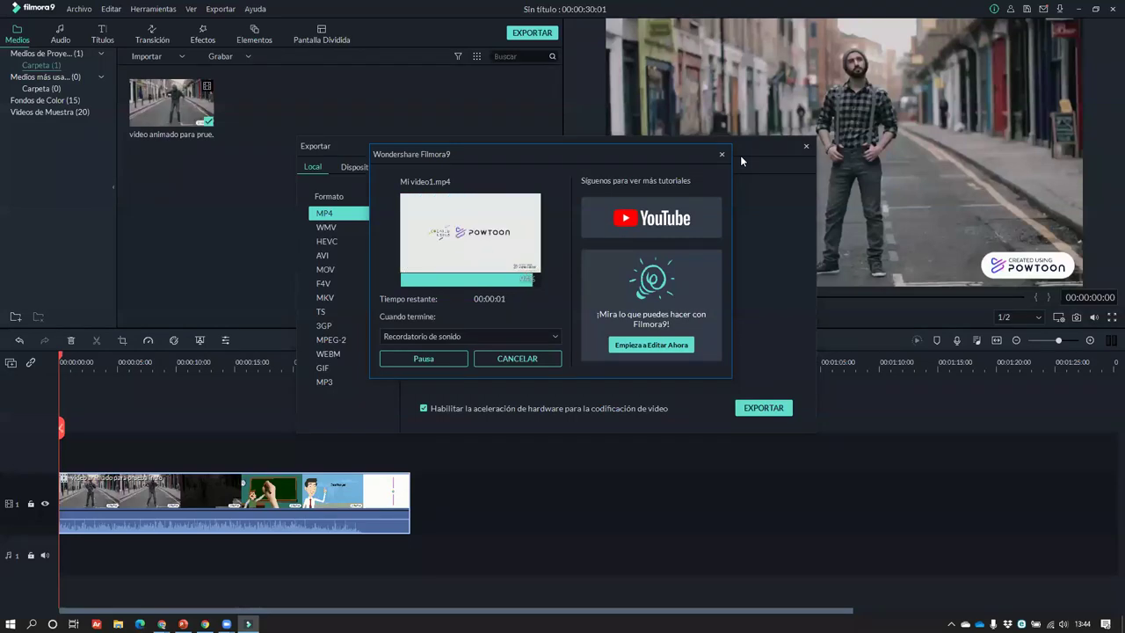
- Open the exported file's folder, play Mi video1 in VLC to check it, and close the player and folder
{"action": "left_click", "coordinate": [463, 360]}
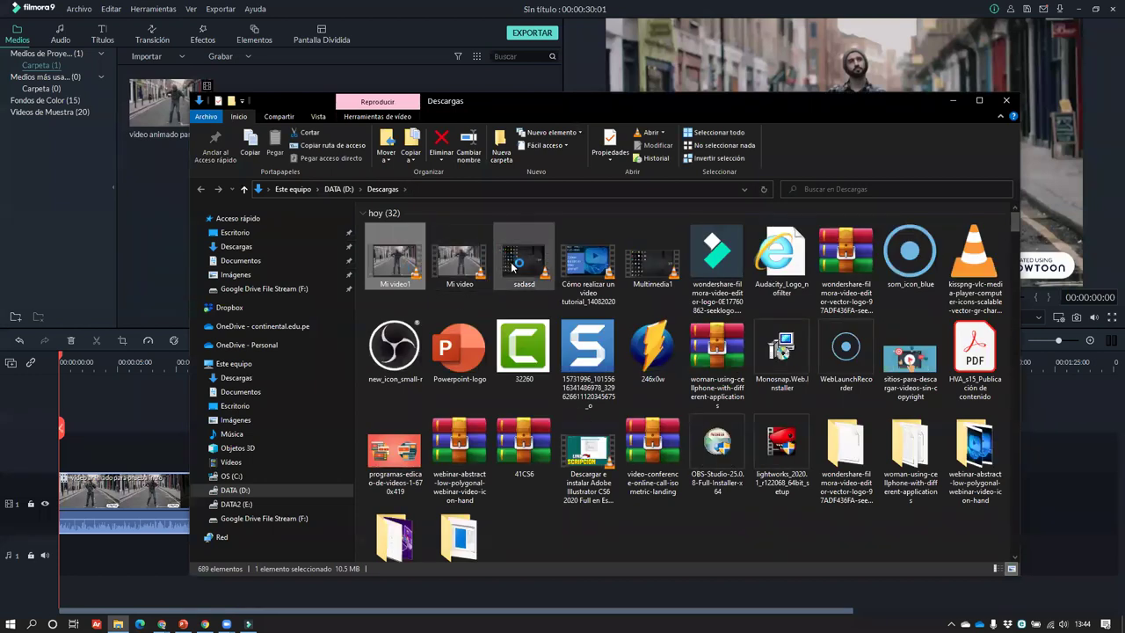
{"action": "double_click", "coordinate": [374, 279]}
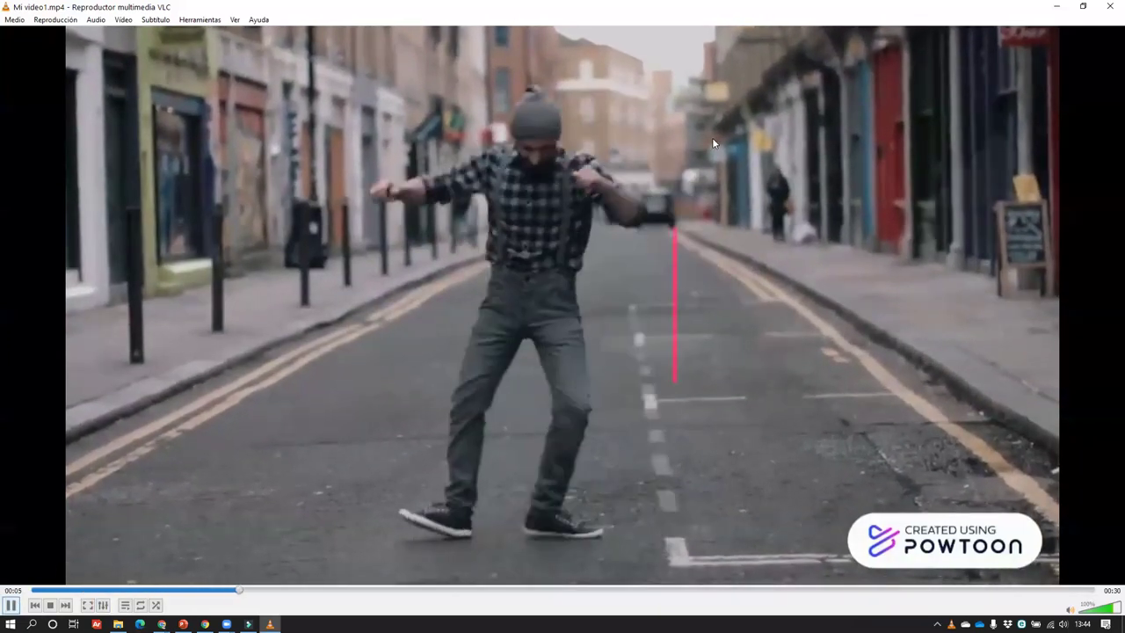
{"action": "left_click", "coordinate": [13, 605]}
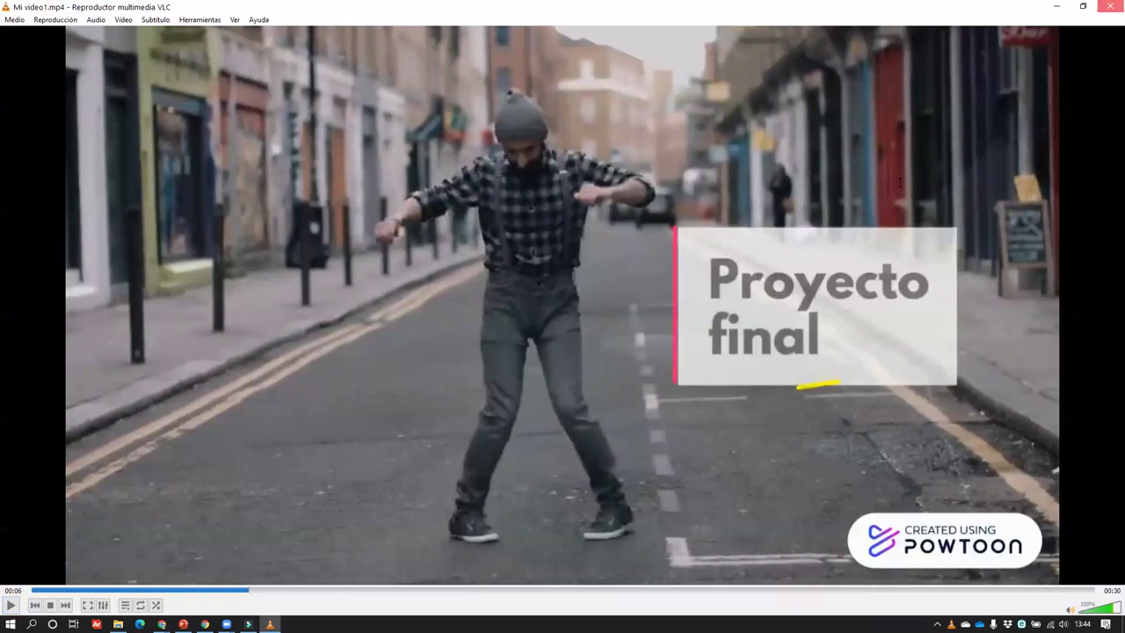
{"action": "left_click", "coordinate": [1105, 10]}
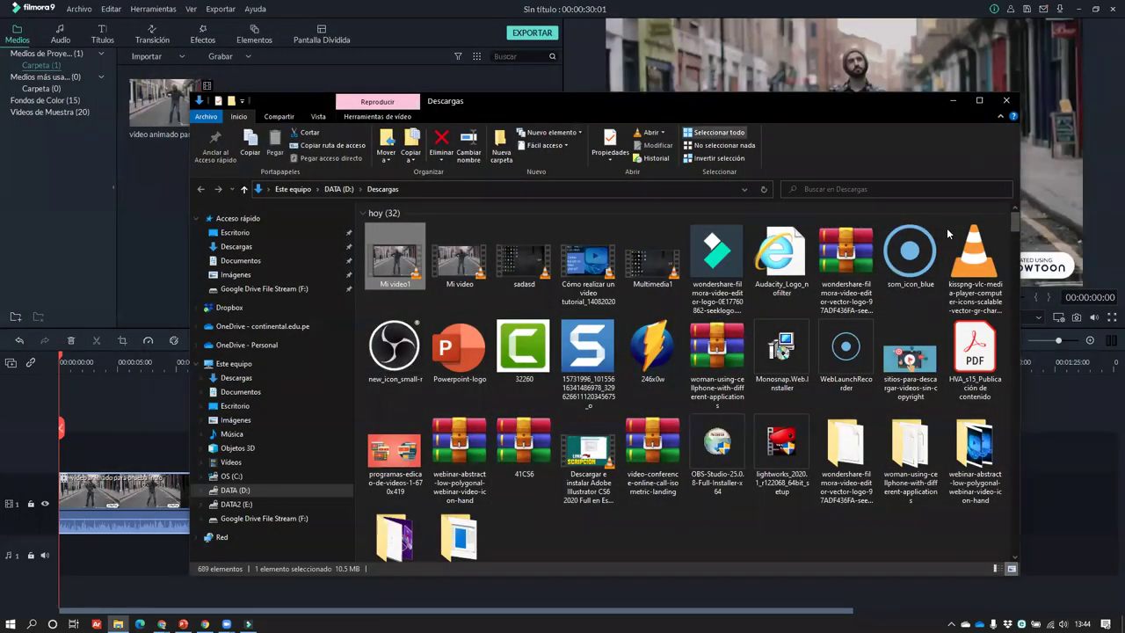
{"action": "key", "text": "alt+F4"}
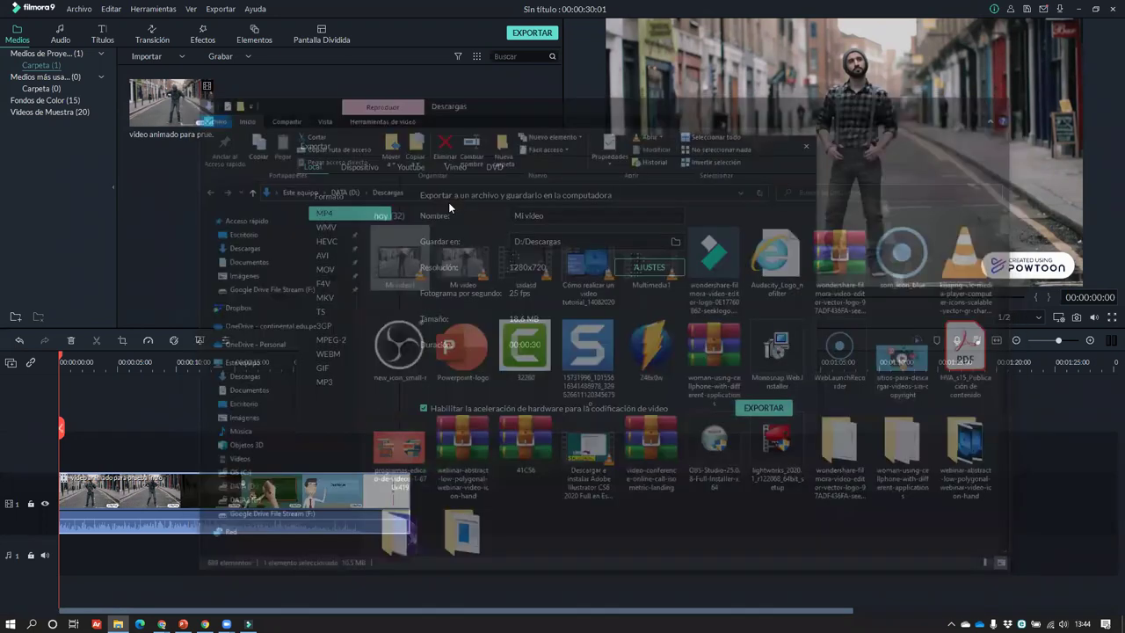
- Look at the YouTube upload options in the export settings and return to the local export options
{"action": "left_click", "coordinate": [412, 167]}
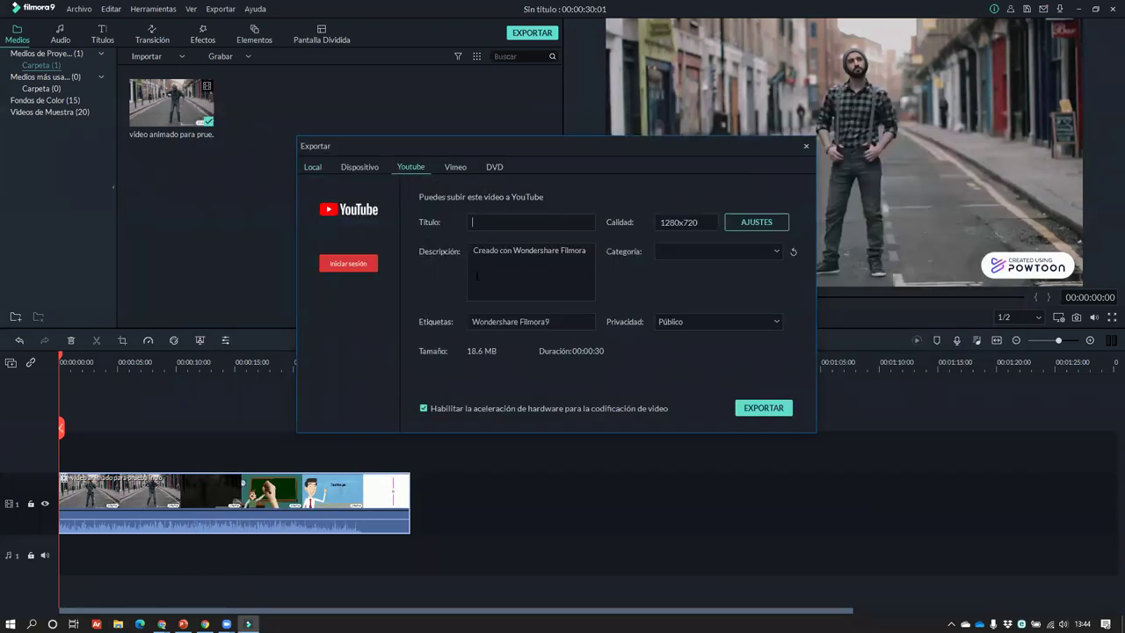
{"action": "left_click", "coordinate": [313, 168]}
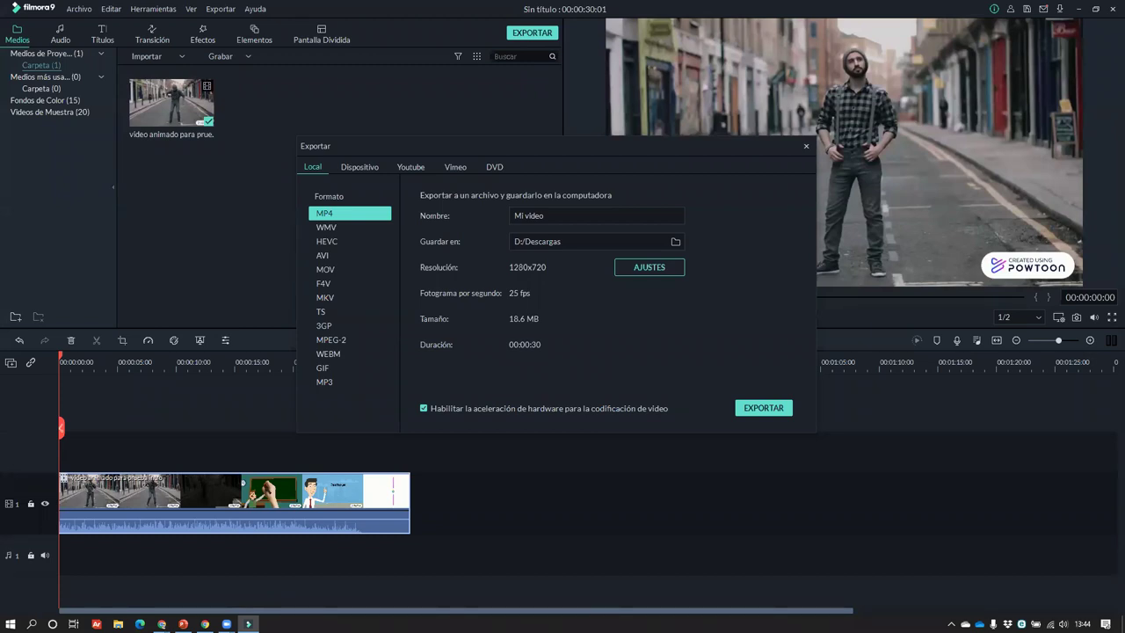
{"action": "key", "text": "alt+Tab"}
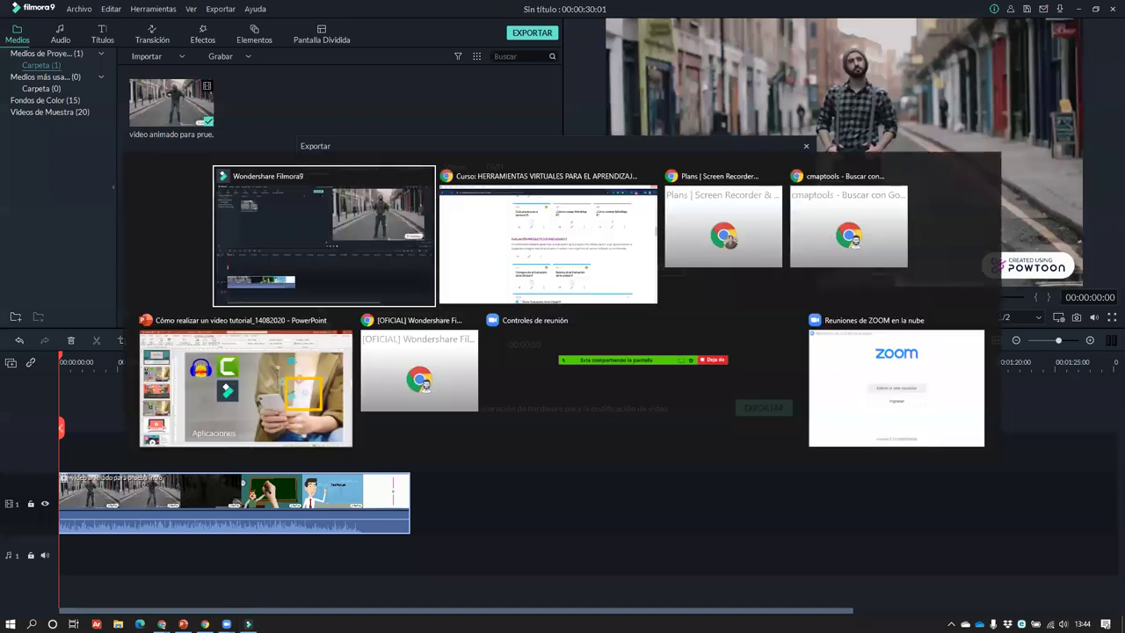
{"action": "key", "text": "alt+Tab"}
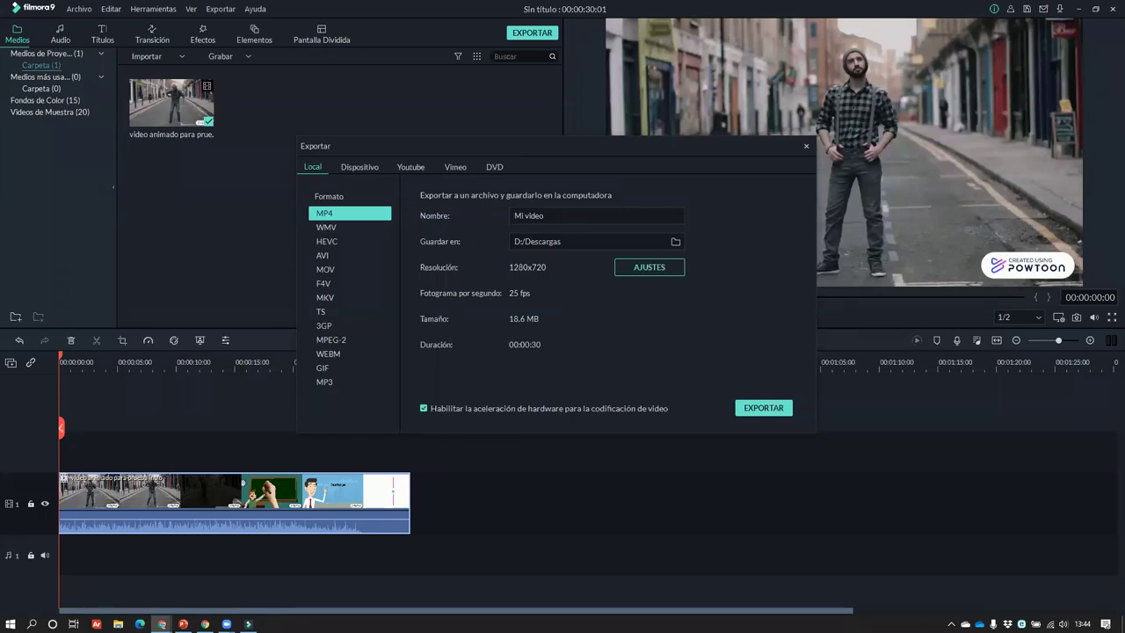
- Close the export settings and minimize the video editor to show the desktop
{"action": "left_click", "coordinate": [804, 145]}
{"action": "left_click", "coordinate": [803, 149]}
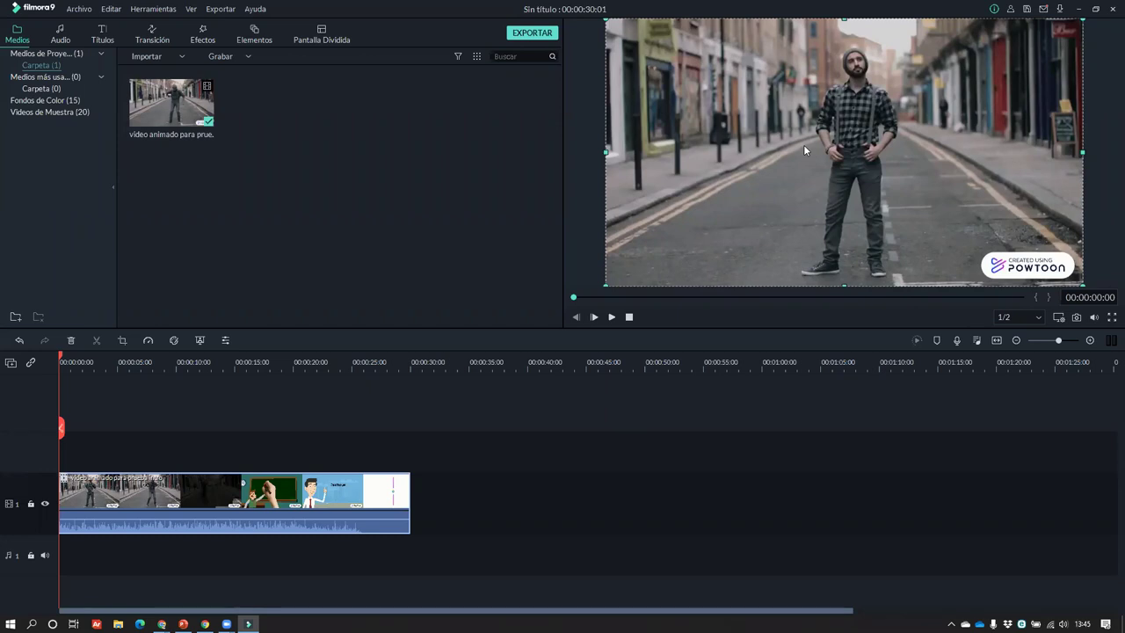
{"action": "left_click", "coordinate": [1080, 8]}
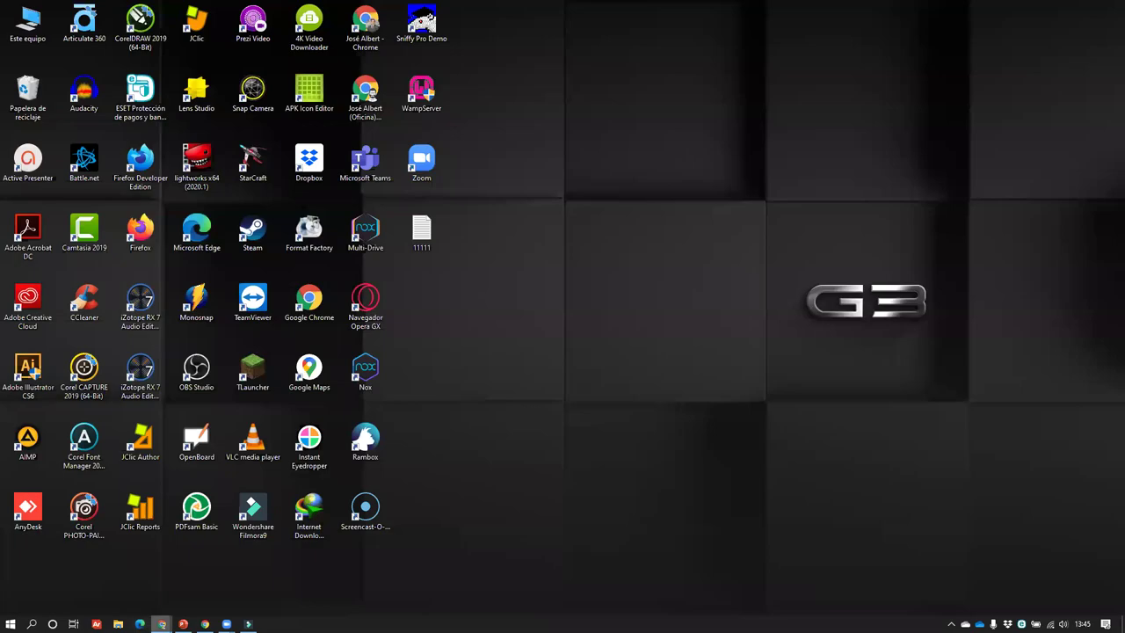
- Try to switch to the Chrome windows with the cmaptools search and the Wondershare Filmora site
{"action": "mouse_move", "coordinate": [161, 622]}
{"action": "left_click", "coordinate": [273, 584]}
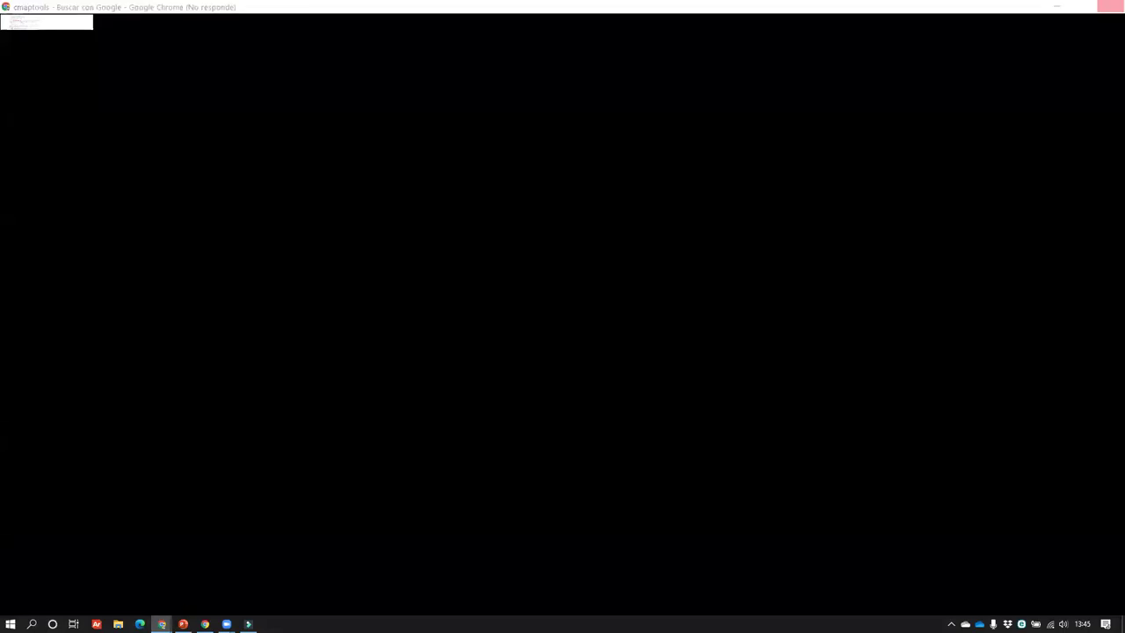
{"action": "left_click", "coordinate": [192, 569]}
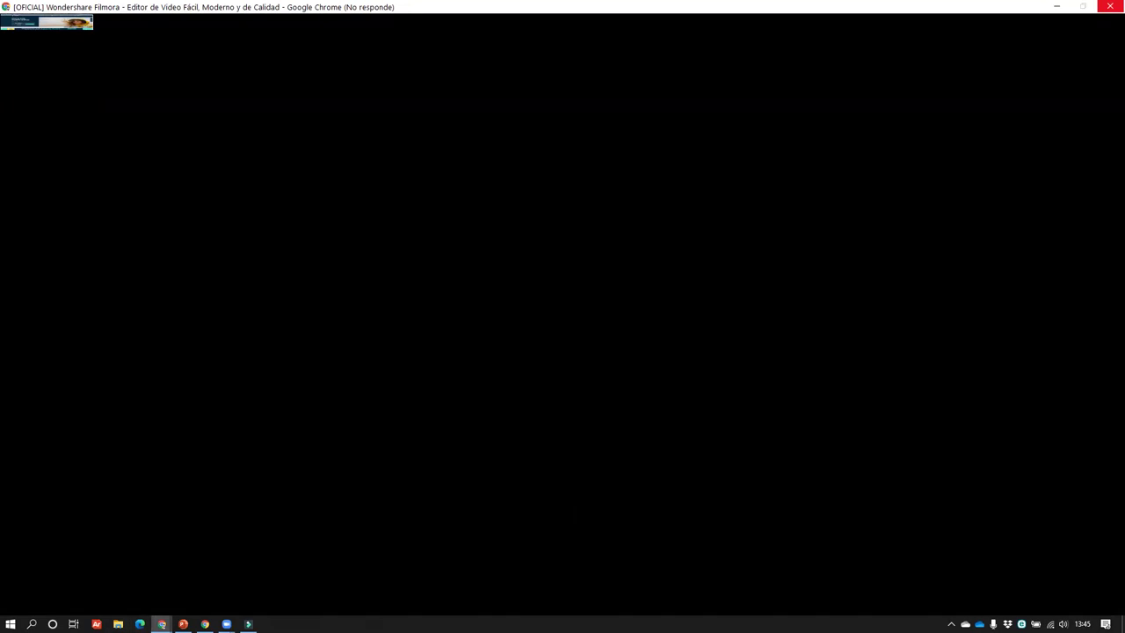
- Open Task Manager to examine the running applications, close it, and refresh the desktop
{"action": "right_click", "coordinate": [413, 623]}
{"action": "left_click", "coordinate": [473, 575]}
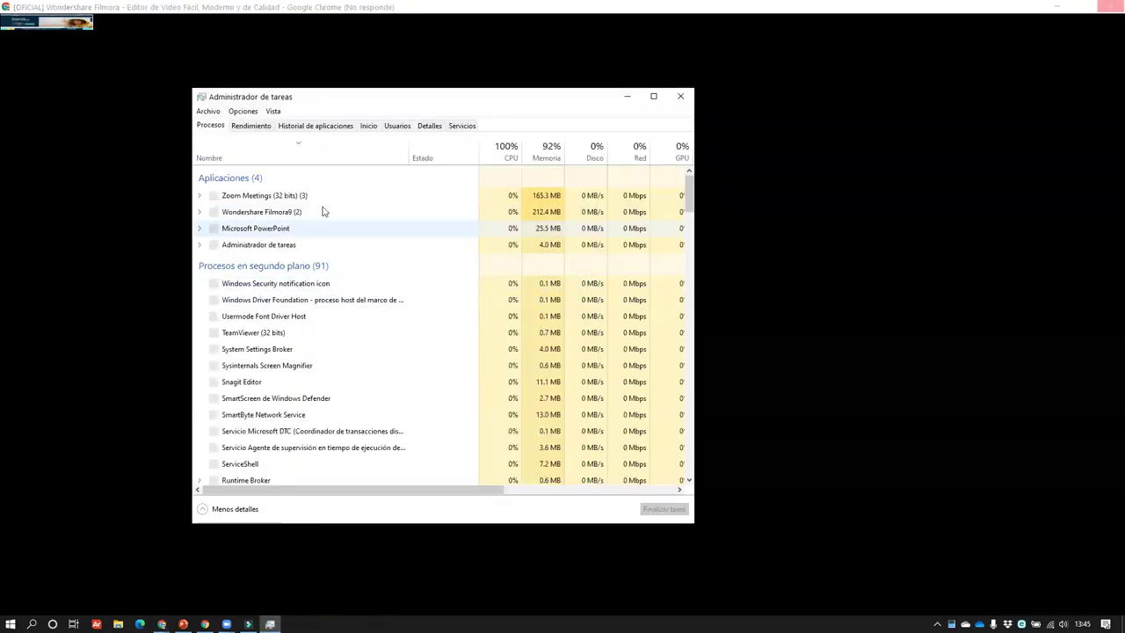
{"action": "left_click", "coordinate": [233, 261]}
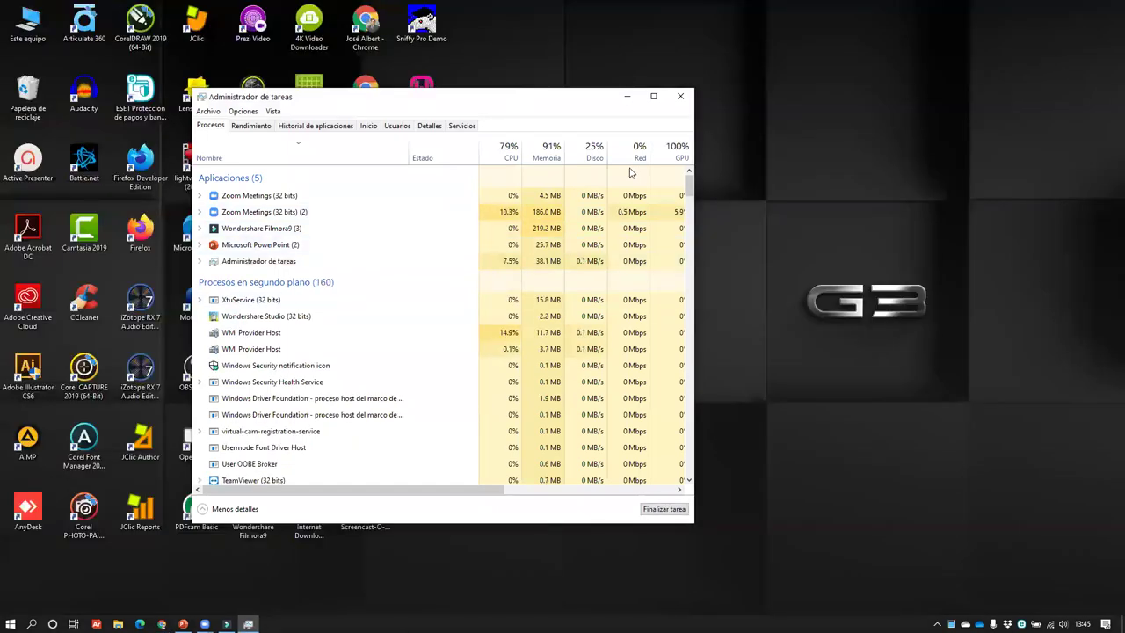
{"action": "left_click", "coordinate": [680, 97]}
{"action": "right_click", "coordinate": [723, 369]}
{"action": "left_click", "coordinate": [722, 347]}
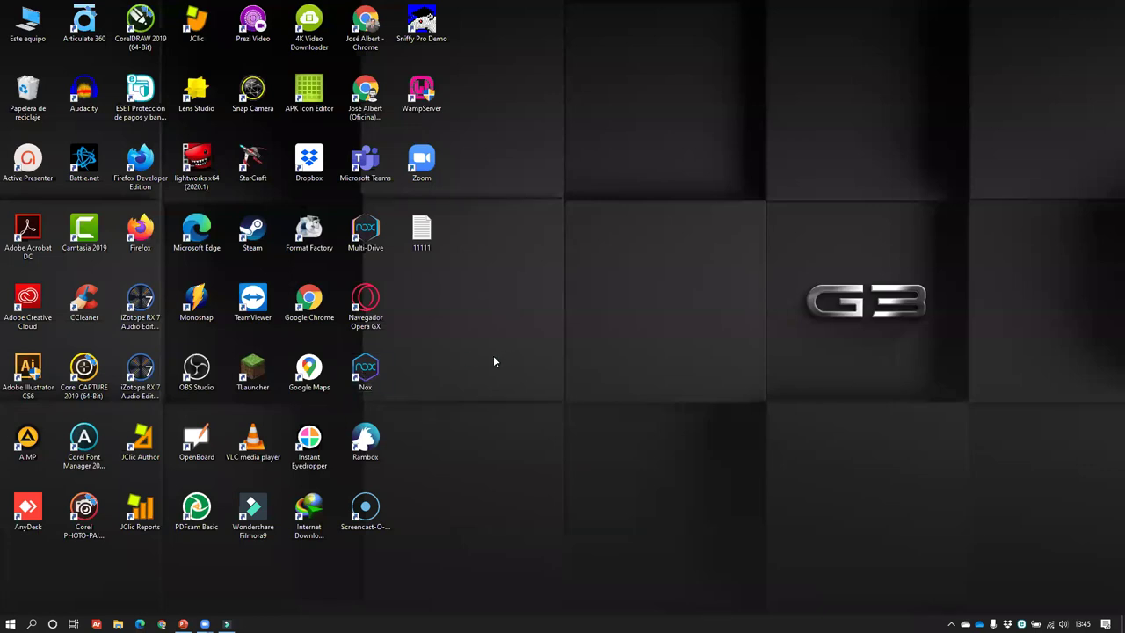
- Open Google Chrome and sign in to iMindMap for Web with the saved account credentials
{"action": "left_click", "coordinate": [305, 310]}
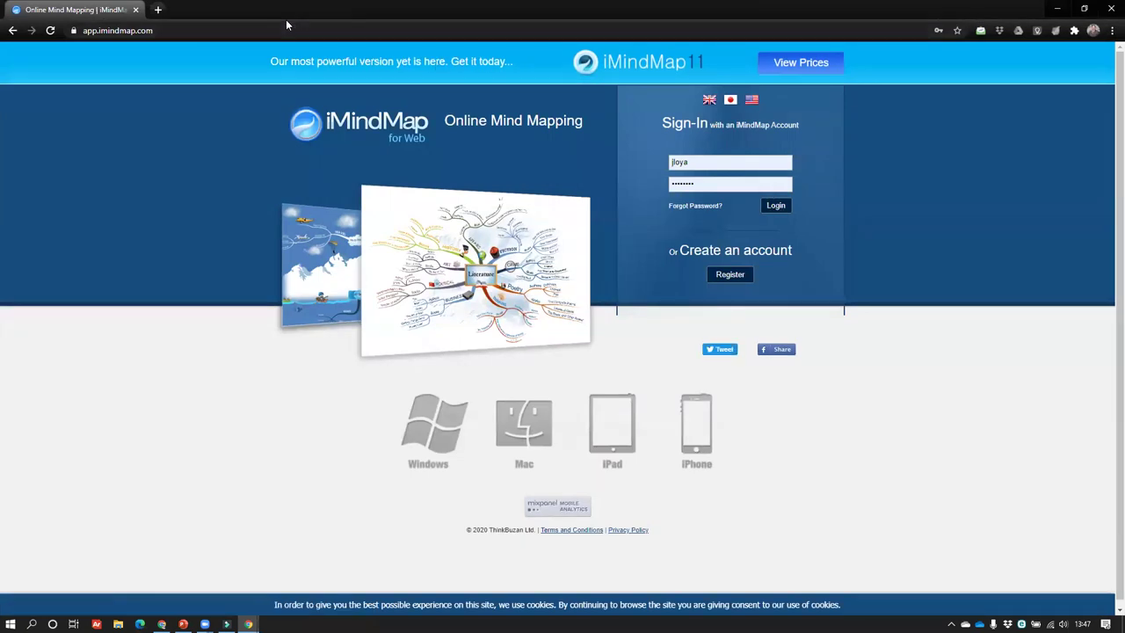
{"action": "left_click", "coordinate": [235, 30]}
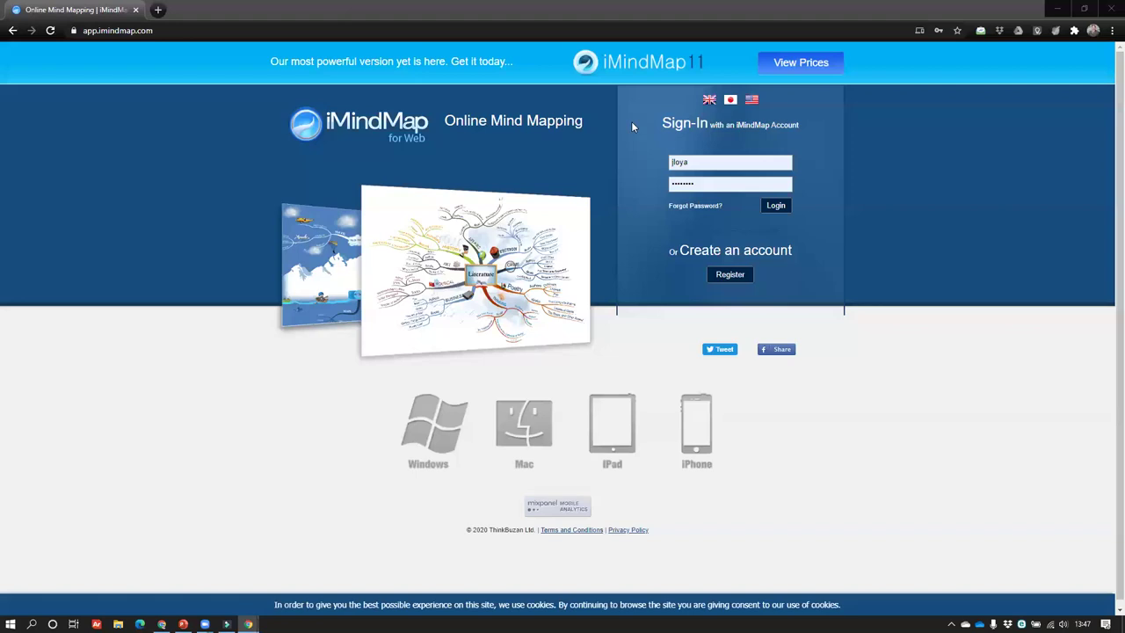
{"action": "left_click", "coordinate": [776, 206]}
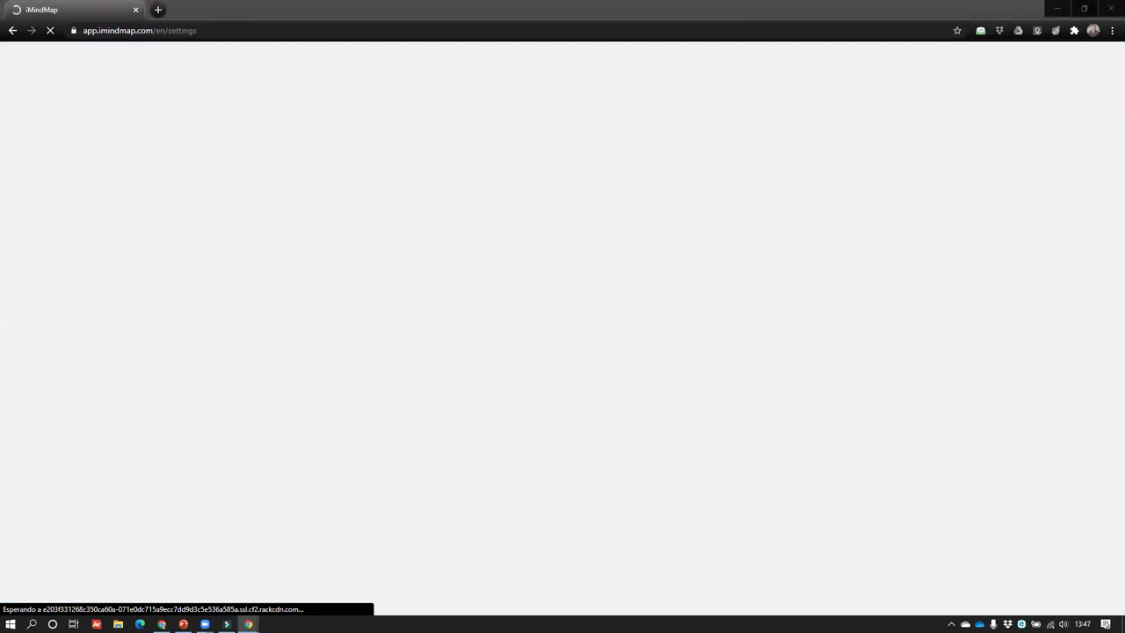
- Search Google for imindmap in a new browser tab
{"action": "left_click", "coordinate": [152, 9]}
{"action": "left_click", "coordinate": [157, 10]}
{"action": "type", "text": "iminf"}
{"action": "key", "text": "BackSpace"}
{"action": "type", "text": "d"}
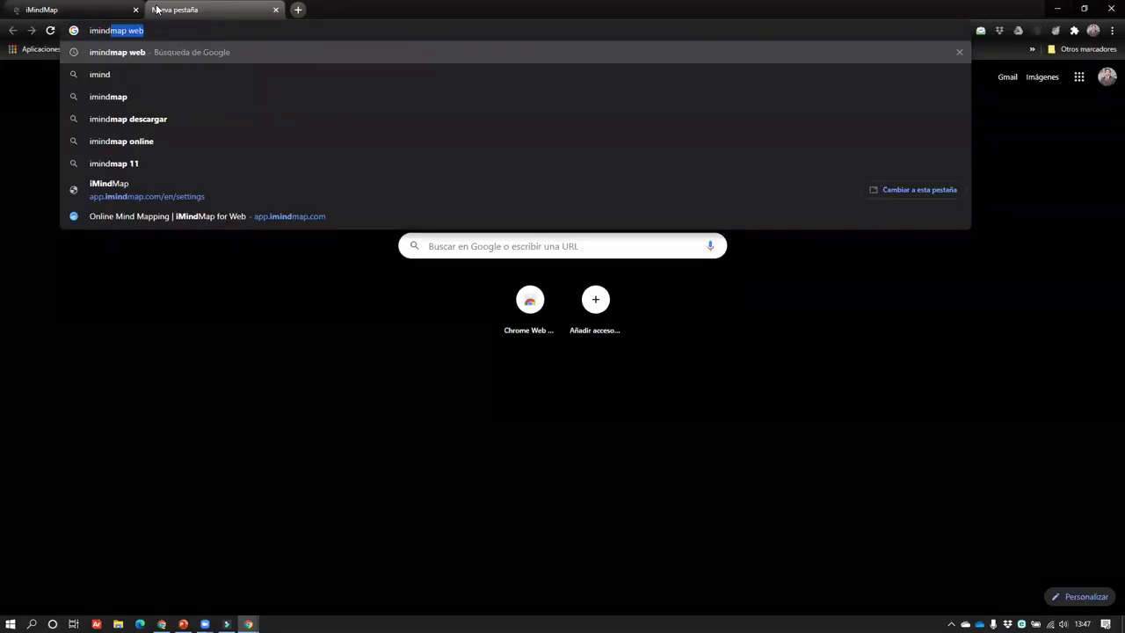
{"action": "key", "text": "End"}
{"action": "key", "text": "BackSpace"}
{"action": "key", "text": "BackSpace"}
{"action": "key", "text": "BackSpace"}
{"action": "key", "text": "BackSpace"}
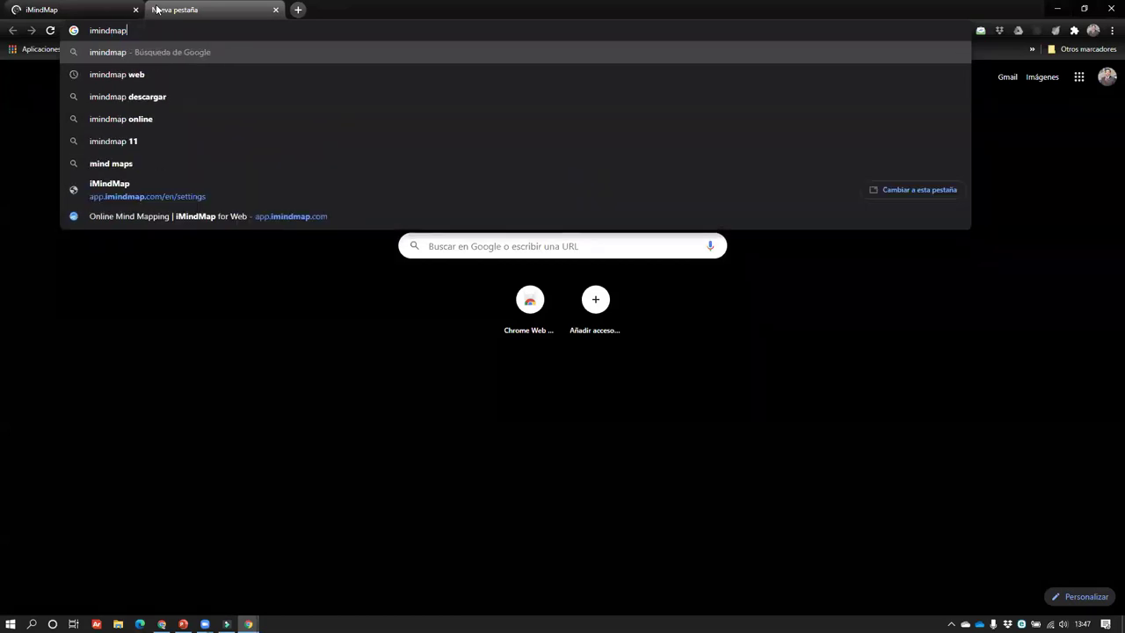
{"action": "key", "text": "Return"}
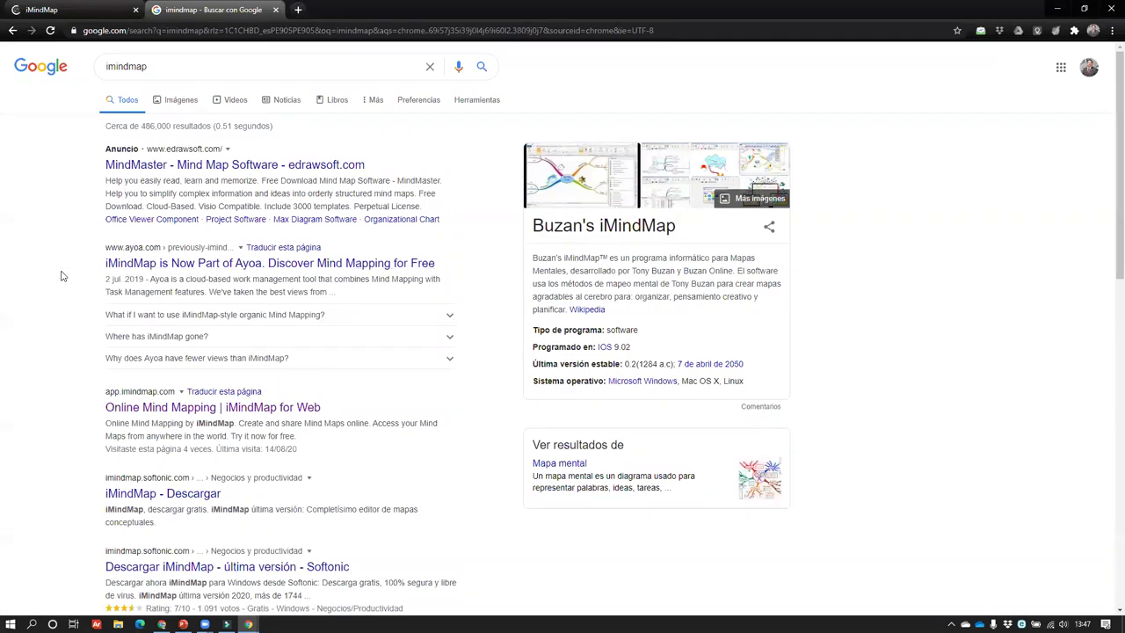
- Open the search result about iMindMap being part of Ayoa and look over its introduction page
{"action": "left_click_drag", "start_coordinate": [533, 225], "coordinate": [726, 228]}
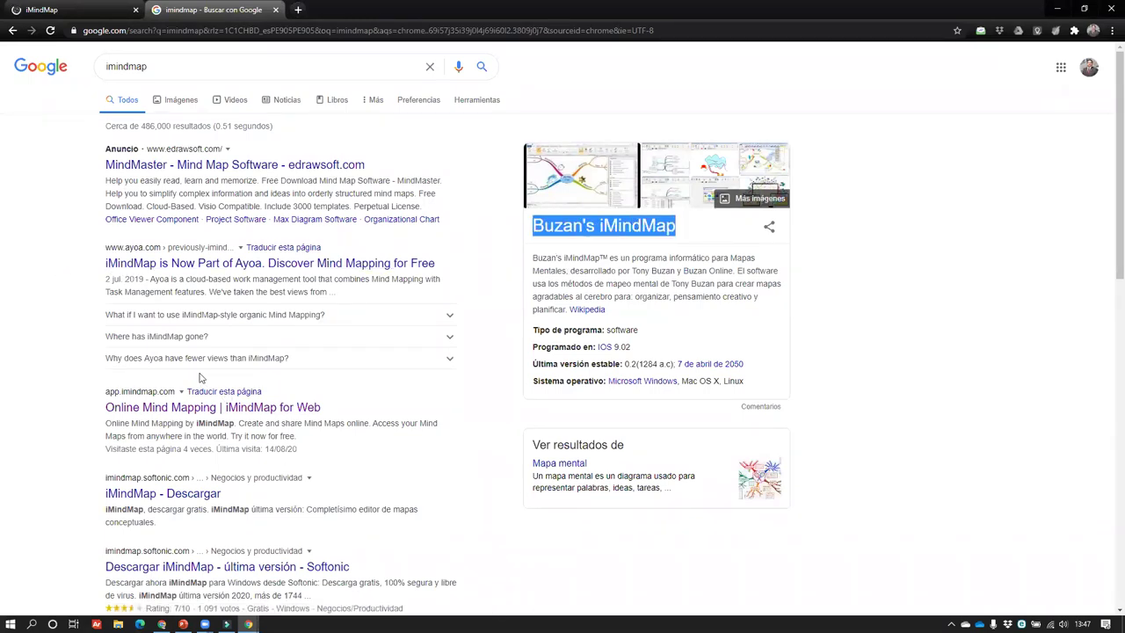
{"action": "left_click", "coordinate": [224, 263]}
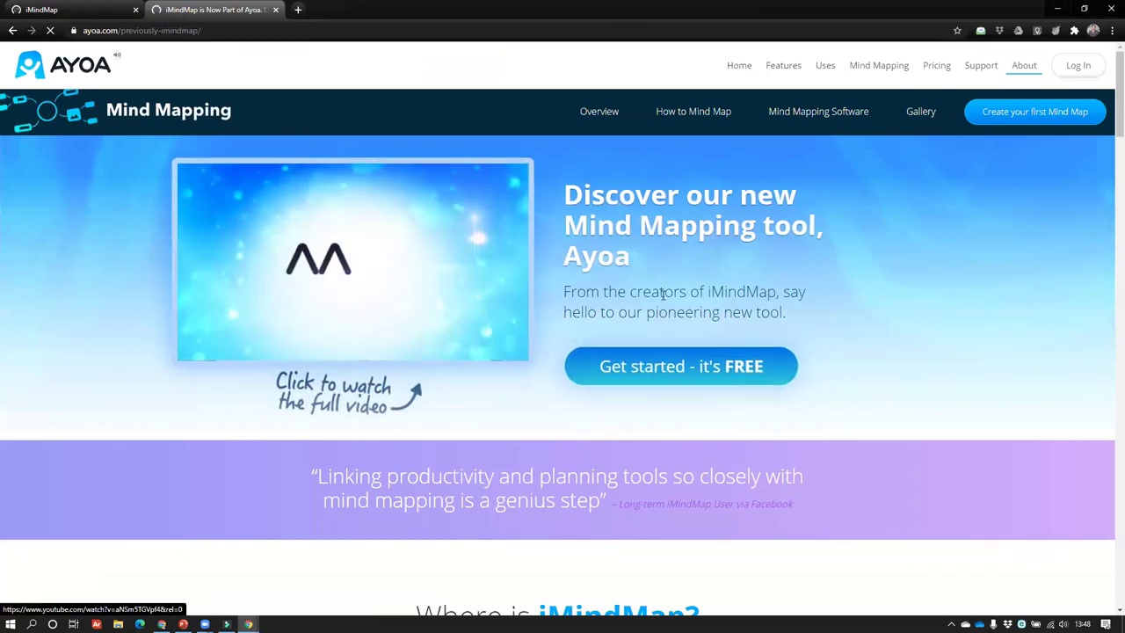
{"action": "scroll", "coordinate": [452, 352], "scroll_direction": "down", "scroll_amount": 6}
{"action": "scroll", "coordinate": [308, 417], "scroll_direction": "down", "scroll_amount": 2}
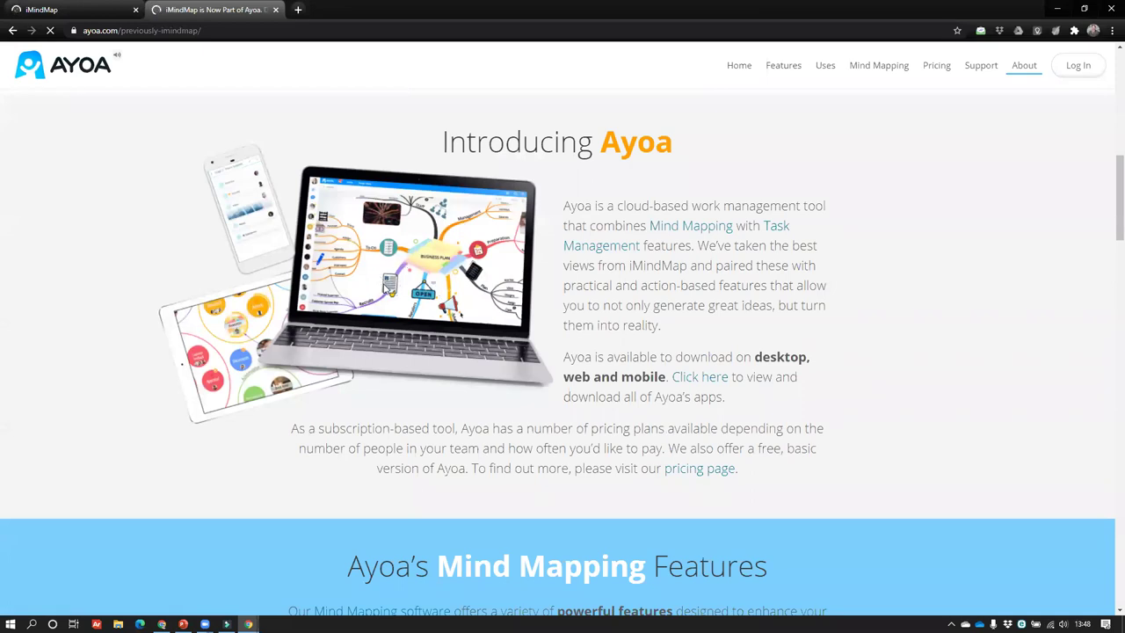
{"action": "scroll", "coordinate": [458, 237], "scroll_direction": "up", "scroll_amount": 8}
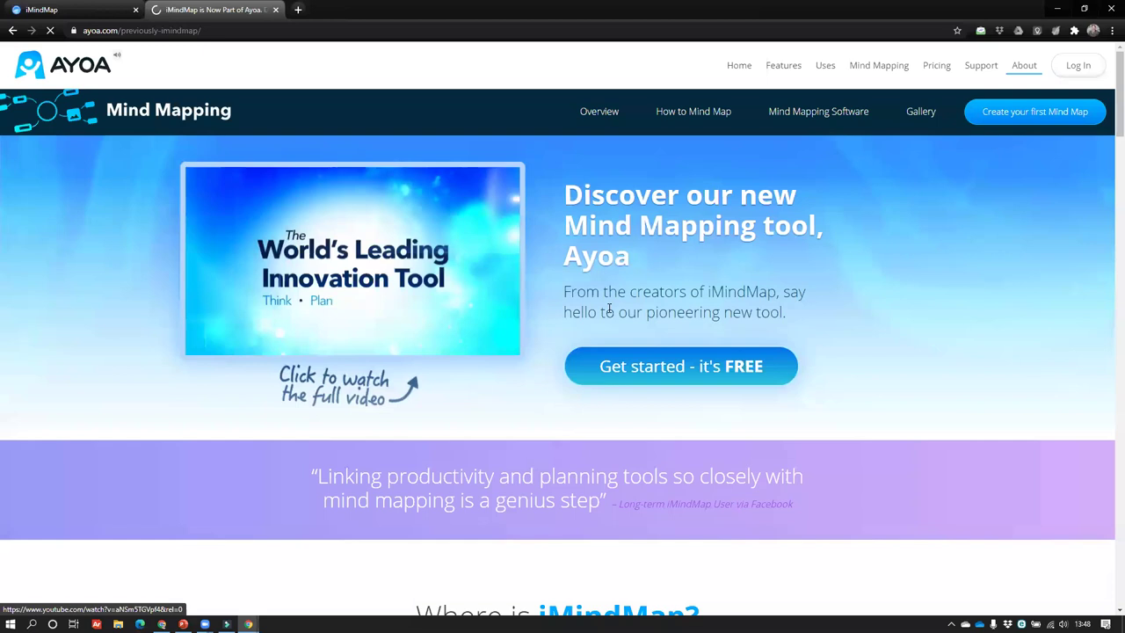
- Close the iMindMap account settings page and look over the Ayoa page
{"action": "left_click", "coordinate": [77, 9]}
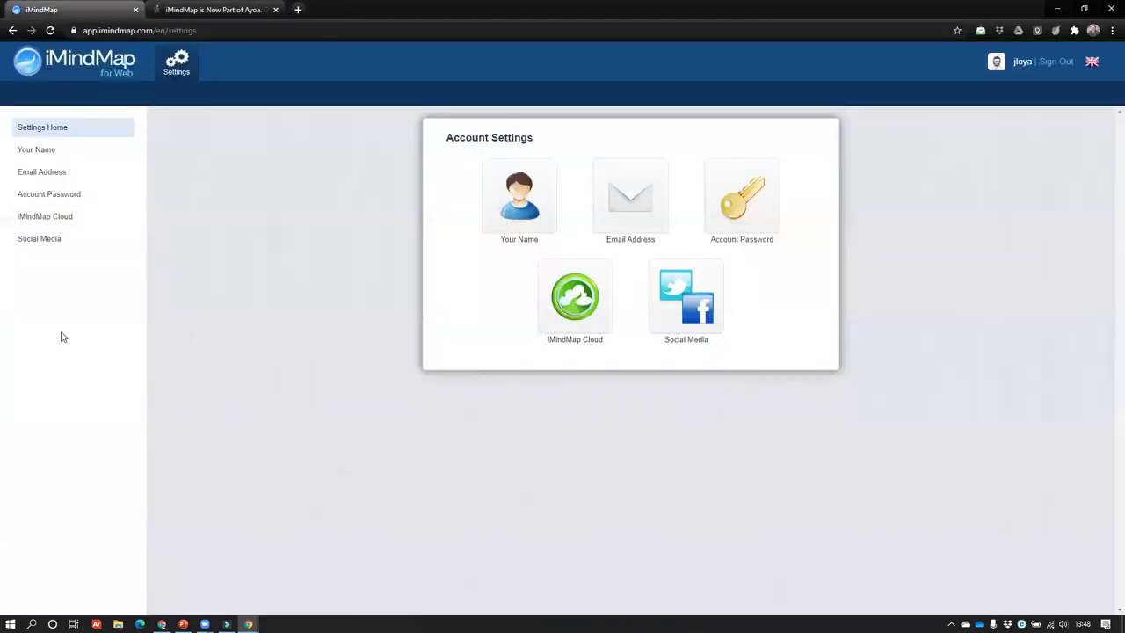
{"action": "left_click", "coordinate": [136, 10]}
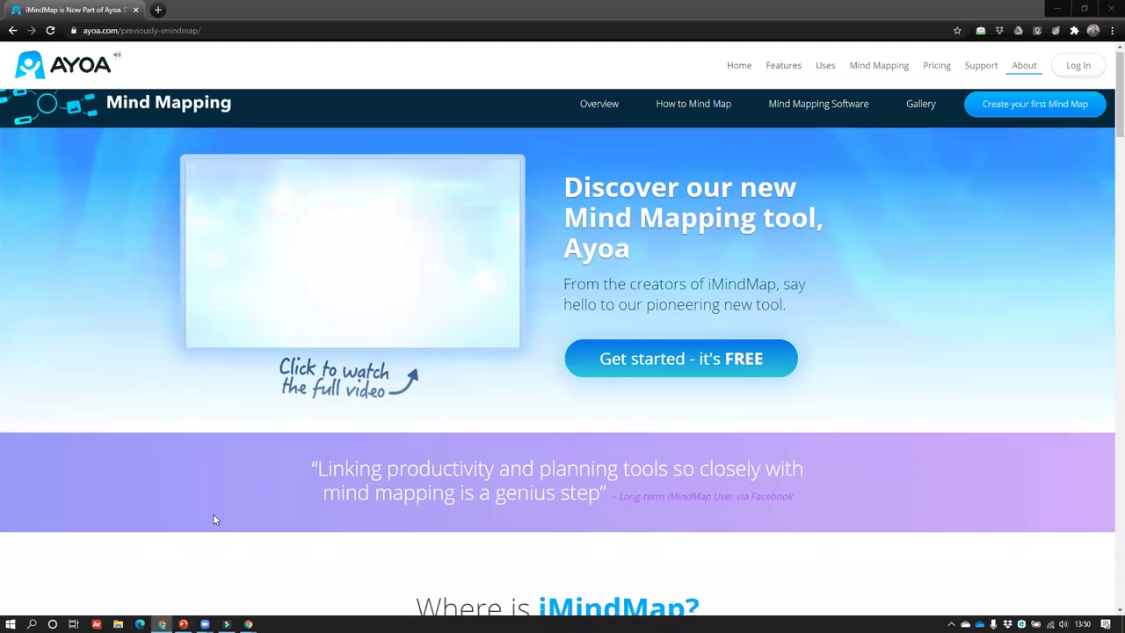
{"action": "scroll", "coordinate": [214, 518], "scroll_direction": "down", "scroll_amount": 3}
{"action": "scroll", "coordinate": [753, 160], "scroll_direction": "up", "scroll_amount": 3}
{"action": "scroll", "coordinate": [752, 160], "scroll_direction": "up", "scroll_amount": 1}
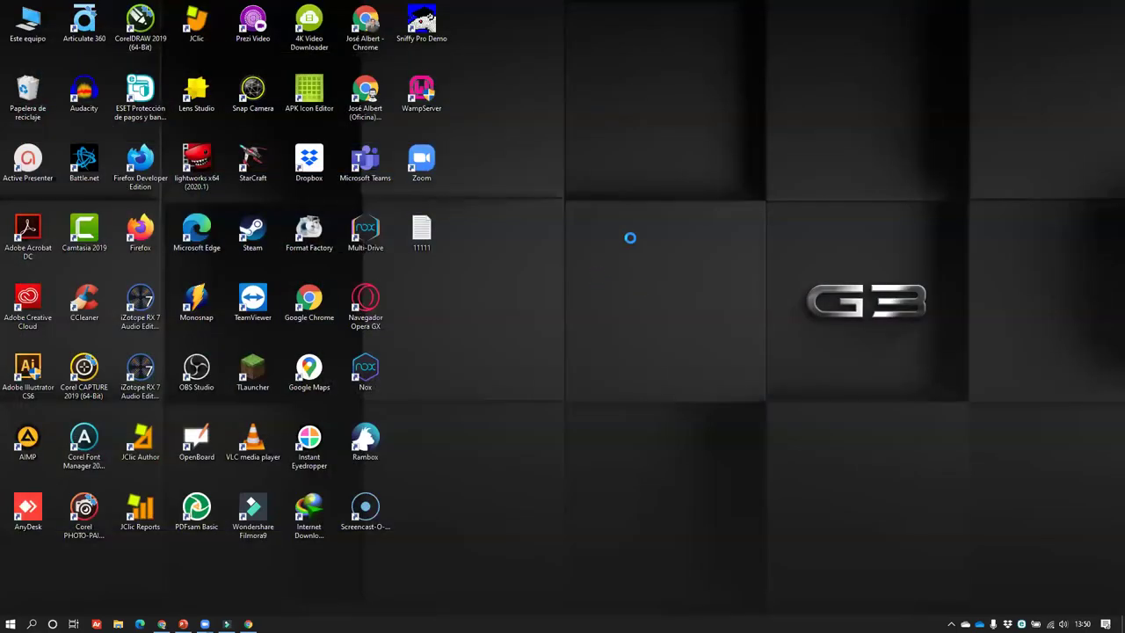
- Refresh the Windows desktop
{"action": "right_click", "coordinate": [557, 249]}
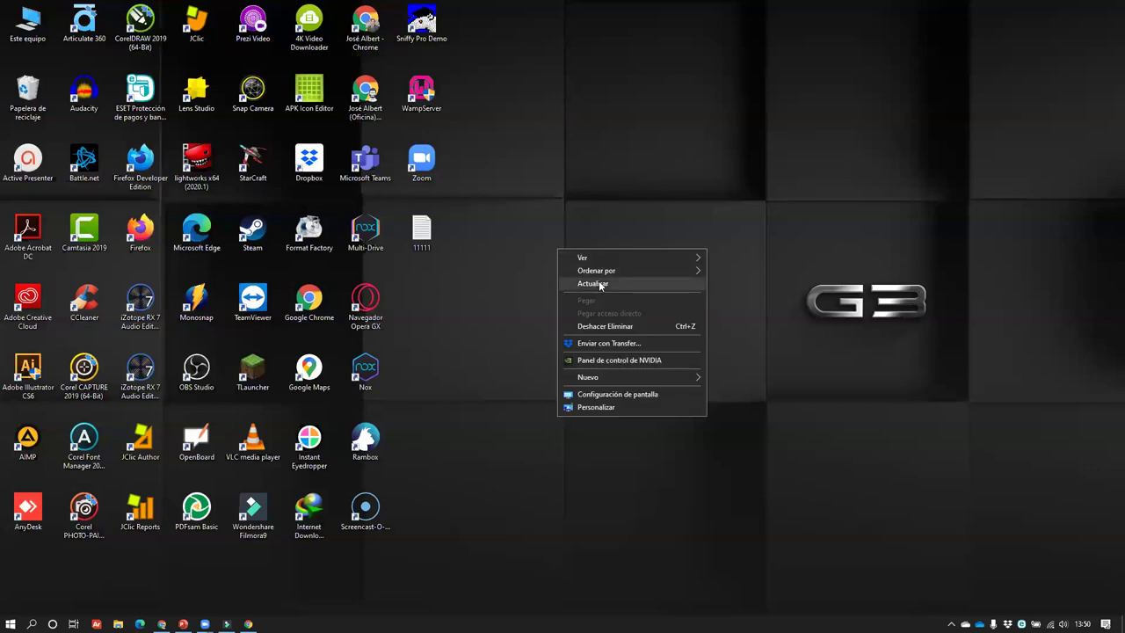
{"action": "left_click", "coordinate": [598, 280]}
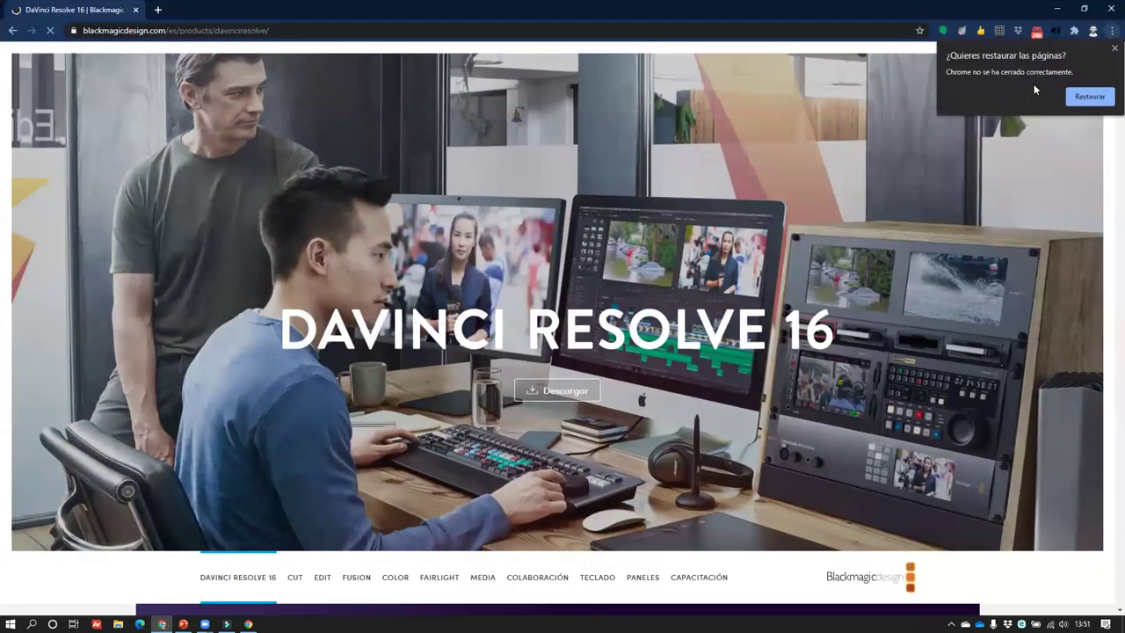
- Restore the Chrome pages from the previous session and look over the DaVinci Resolve 16 product page
{"action": "left_click", "coordinate": [1088, 96]}
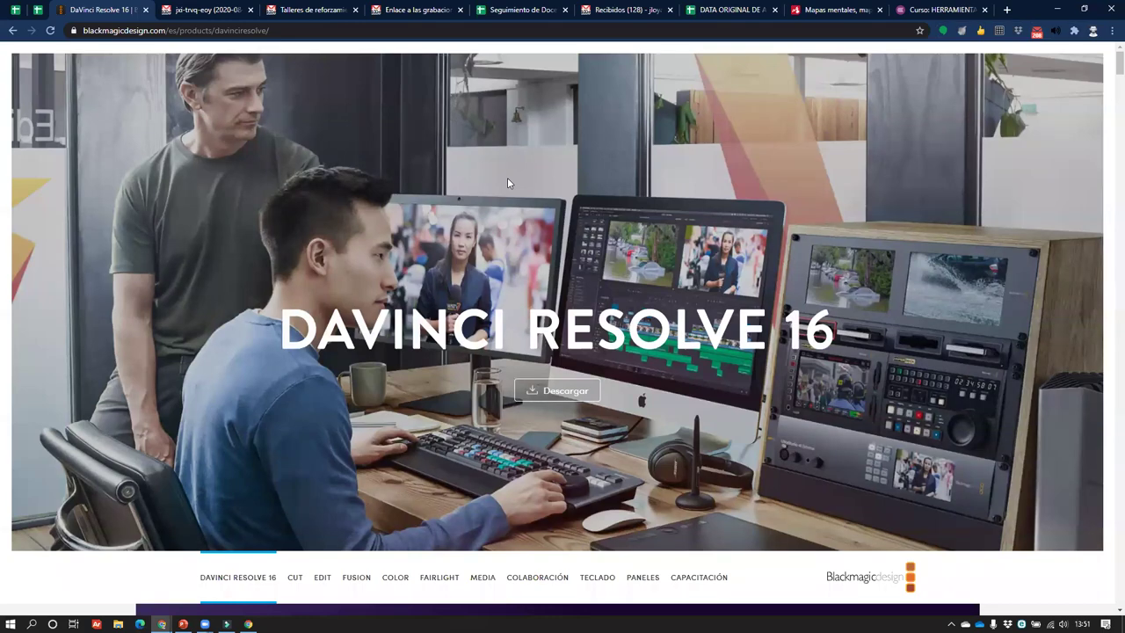
{"action": "scroll", "coordinate": [506, 183], "scroll_direction": "down", "scroll_amount": 6}
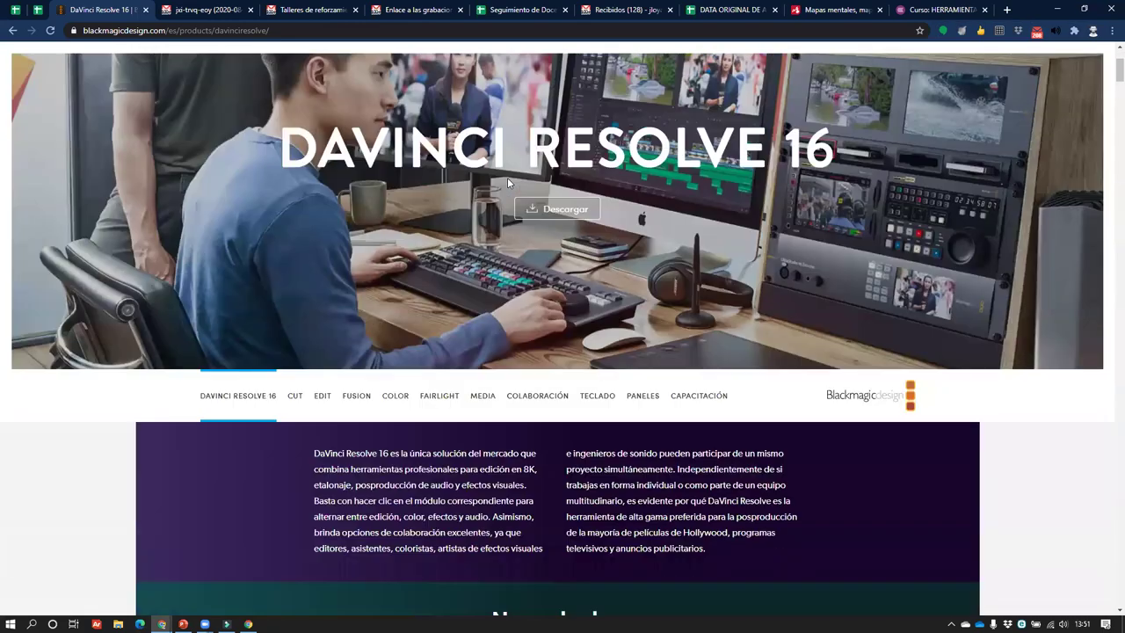
{"action": "scroll", "coordinate": [507, 183], "scroll_direction": "down", "scroll_amount": 3}
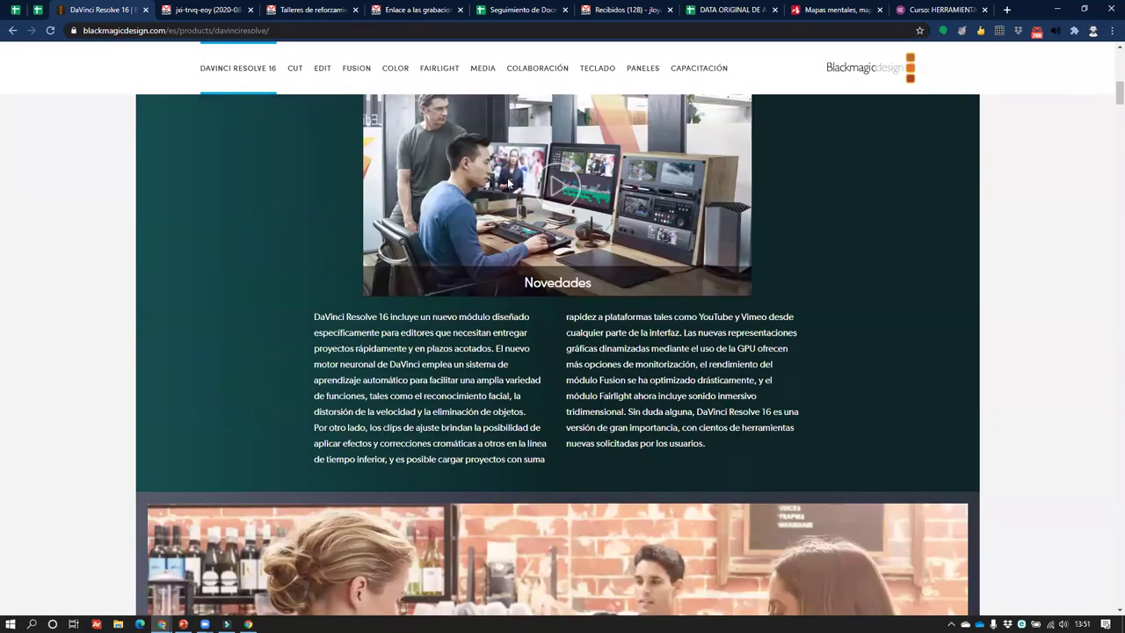
- Look over the new features on the DaVinci Resolve 16 page and open its download options
{"action": "scroll", "coordinate": [506, 183], "scroll_direction": "down", "scroll_amount": 12}
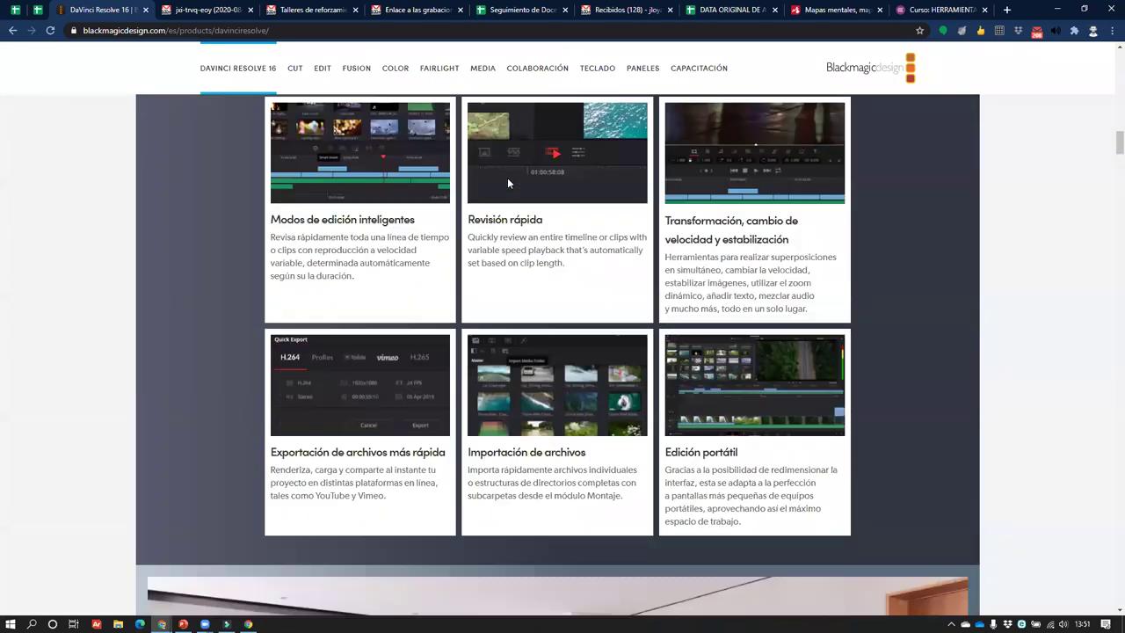
{"action": "scroll", "coordinate": [507, 177], "scroll_direction": "down", "scroll_amount": 2}
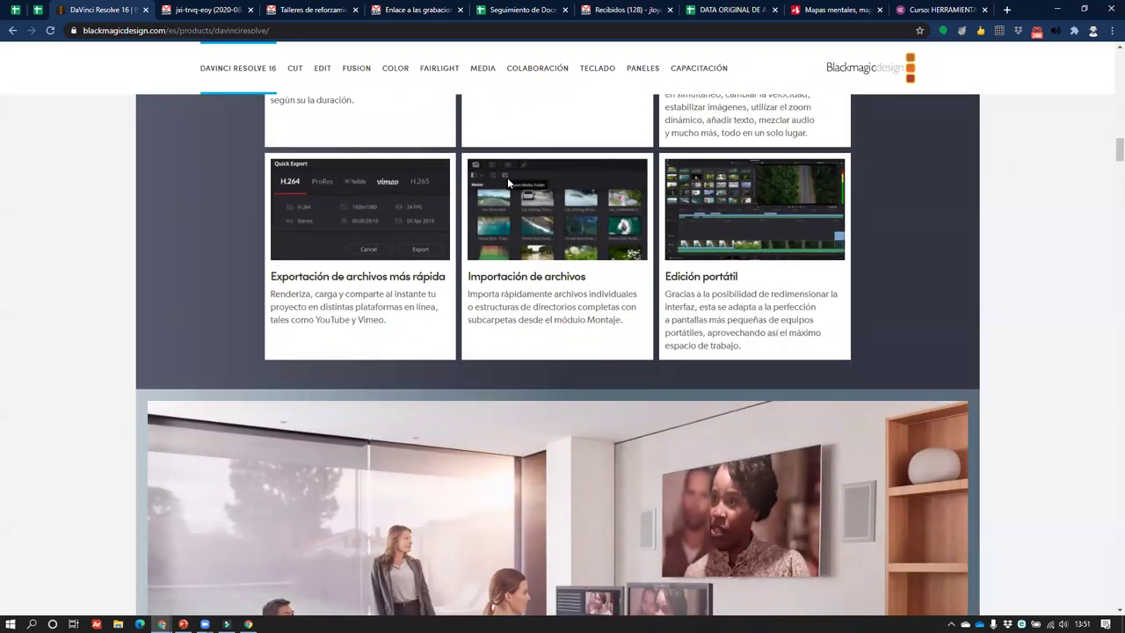
{"action": "scroll", "coordinate": [507, 177], "scroll_direction": "down", "scroll_amount": 8}
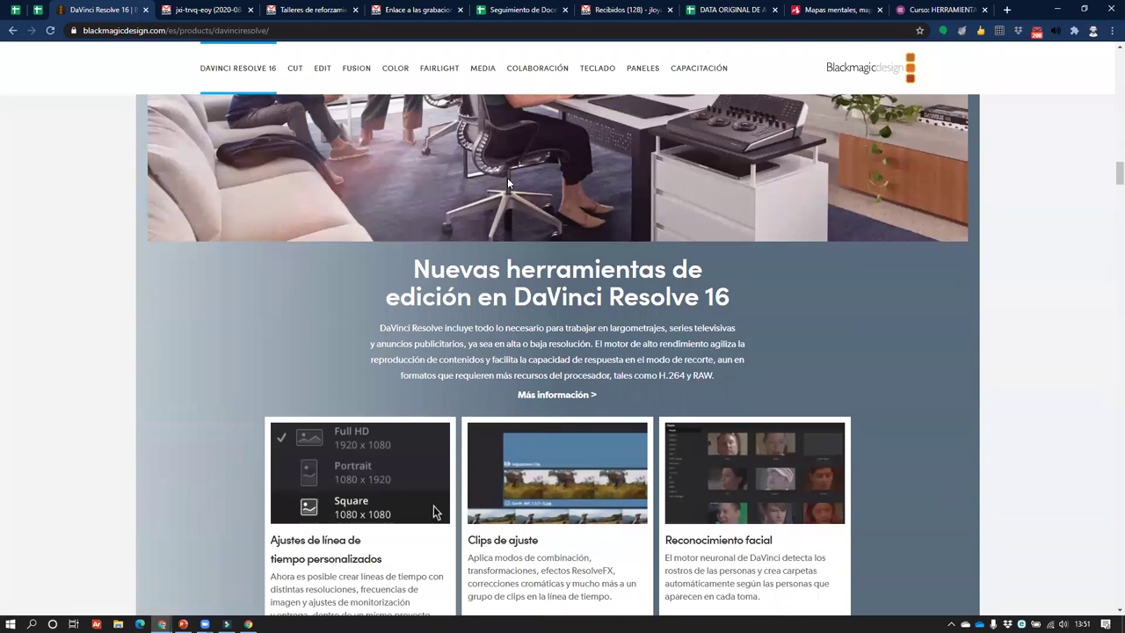
{"action": "scroll", "coordinate": [507, 180], "scroll_direction": "down", "scroll_amount": 3}
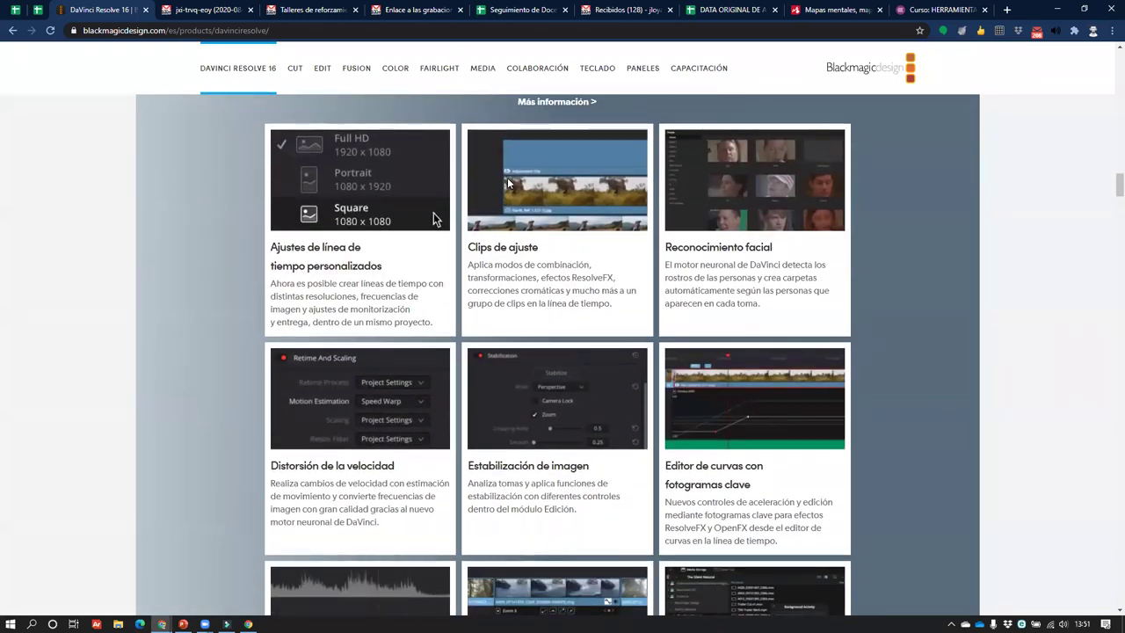
{"action": "scroll", "coordinate": [507, 180], "scroll_direction": "down", "scroll_amount": 2}
{"action": "scroll", "coordinate": [507, 180], "scroll_direction": "up", "scroll_amount": 5}
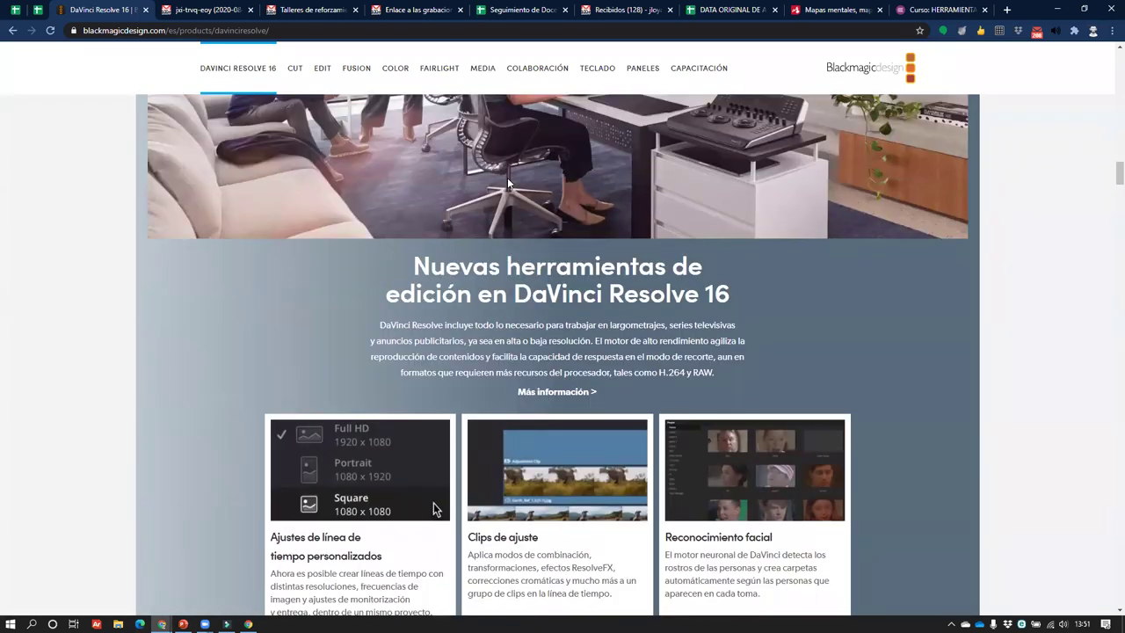
{"action": "scroll", "coordinate": [507, 182], "scroll_direction": "up", "scroll_amount": 2}
{"action": "scroll", "coordinate": [506, 182], "scroll_direction": "down", "scroll_amount": 10}
{"action": "scroll", "coordinate": [506, 182], "scroll_direction": "up", "scroll_amount": 3}
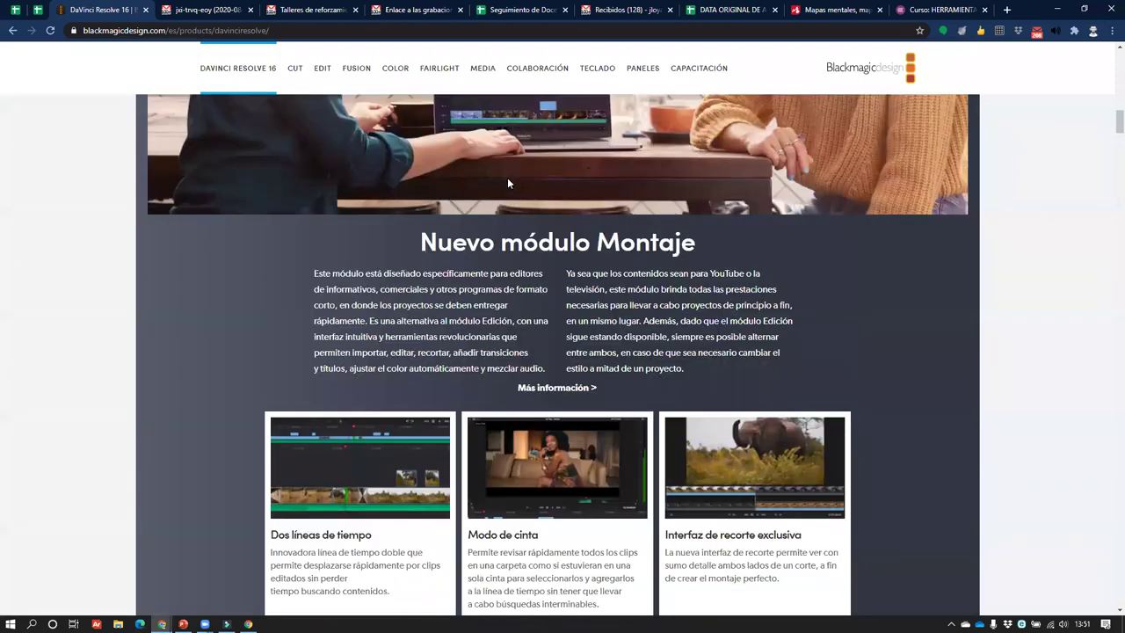
{"action": "scroll", "coordinate": [507, 181], "scroll_direction": "up", "scroll_amount": 15}
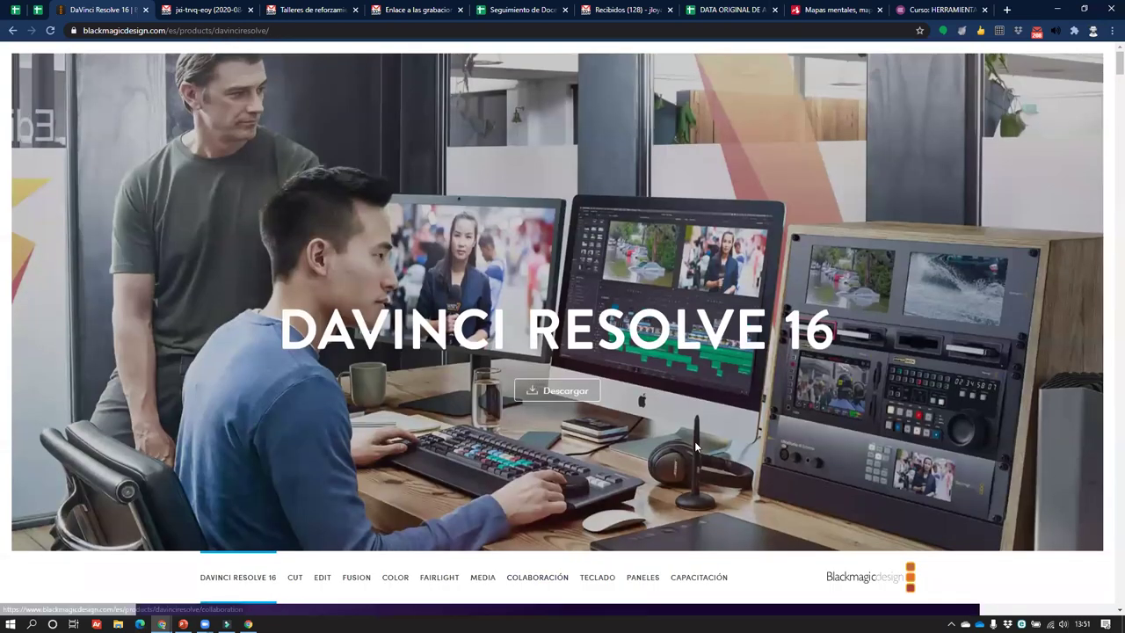
{"action": "left_click", "coordinate": [516, 393]}
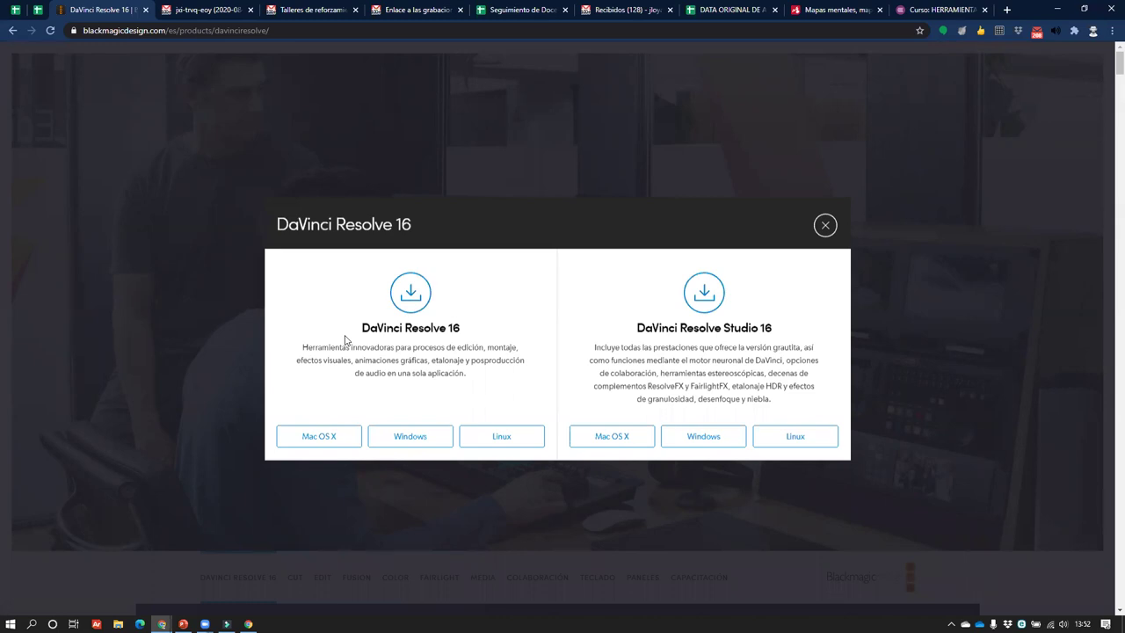
- Close the DaVinci Resolve page, minimize Chrome and refresh the Windows desktop
{"action": "left_click", "coordinate": [147, 11]}
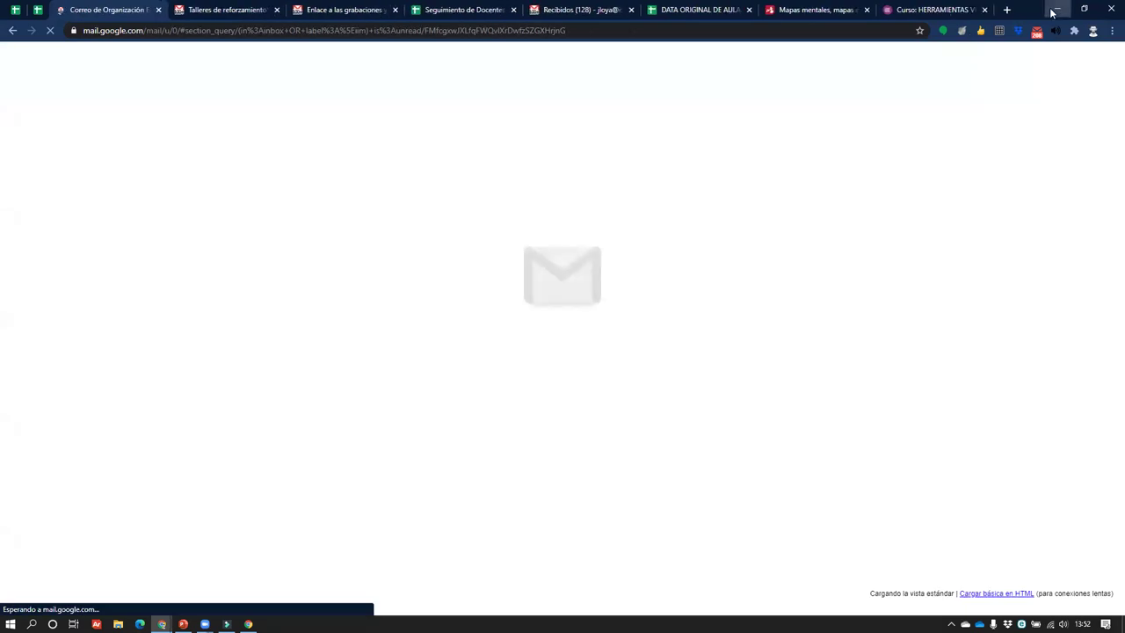
{"action": "left_click", "coordinate": [1054, 11]}
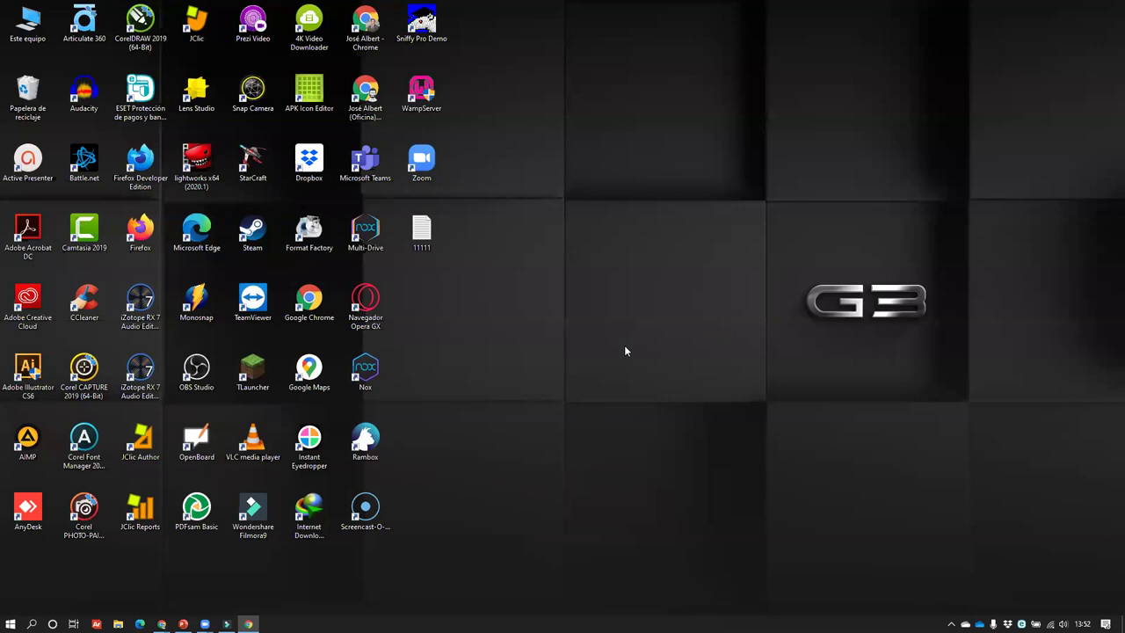
{"action": "right_click", "coordinate": [683, 347]}
{"action": "left_click", "coordinate": [694, 376]}
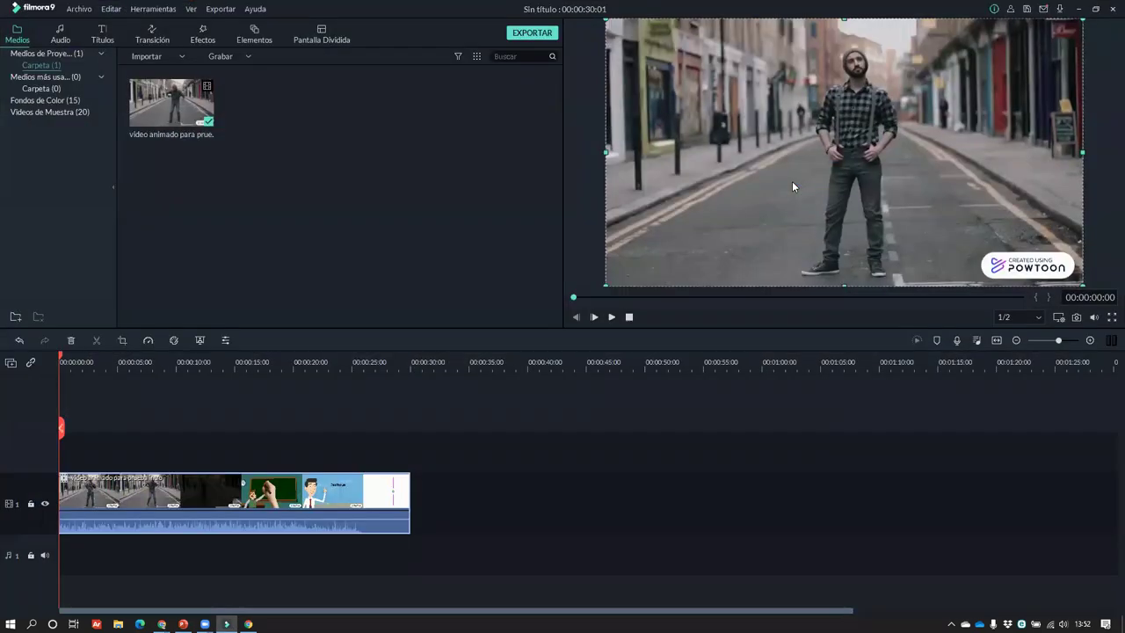
- Switch to Filmora9 and delete the animated video from both the timeline and the project media
{"action": "left_click_drag", "start_coordinate": [495, 432], "coordinate": [17, 607]}
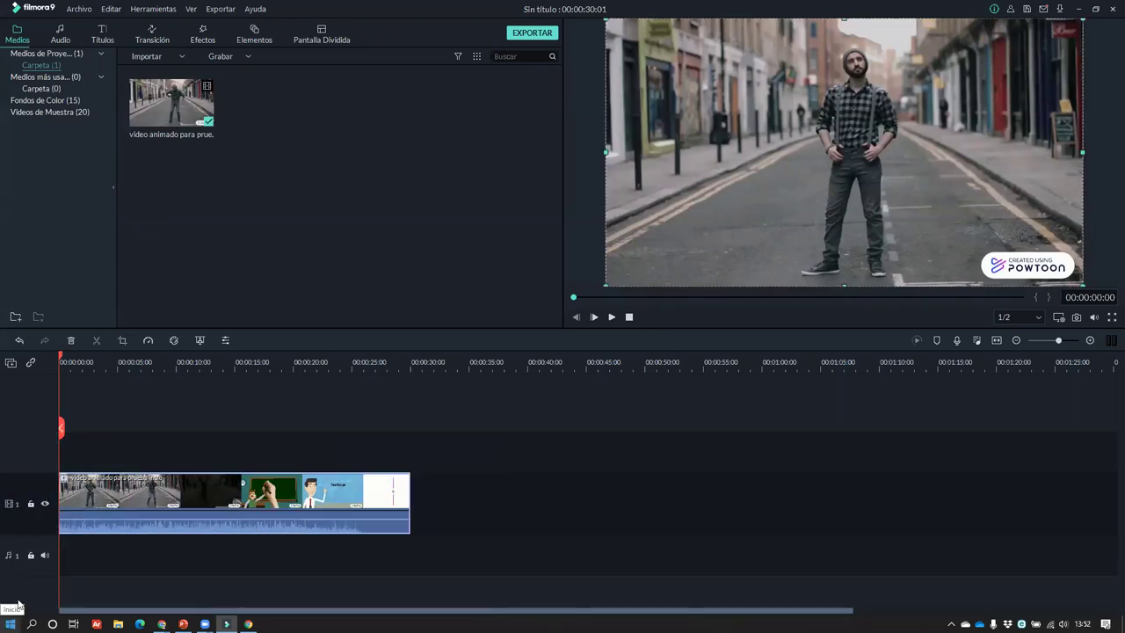
{"action": "key", "text": "Delete"}
{"action": "left_click", "coordinate": [201, 132]}
{"action": "key", "text": "Delete"}
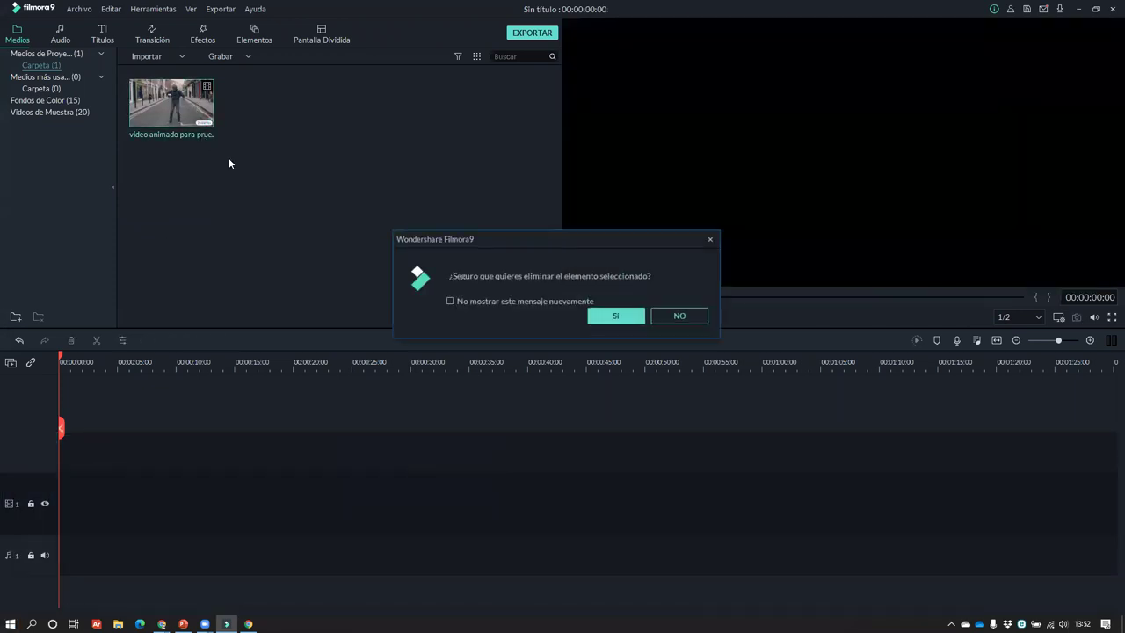
{"action": "left_click", "coordinate": [617, 316]}
{"action": "key", "text": "ctrl+i"}
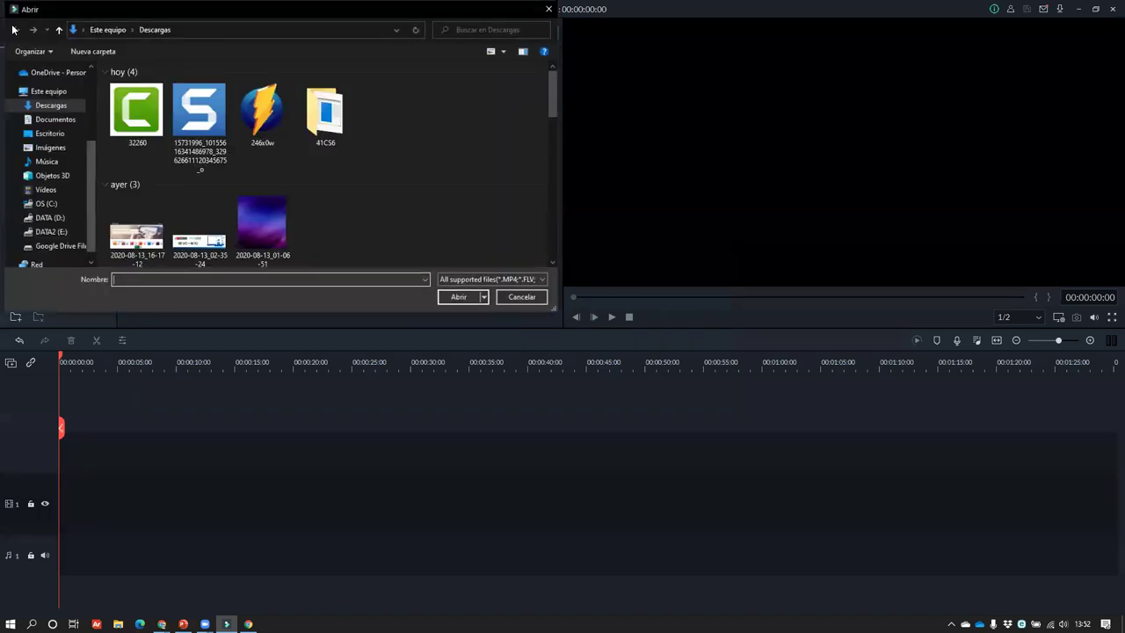
{"action": "key", "text": "Escape"}
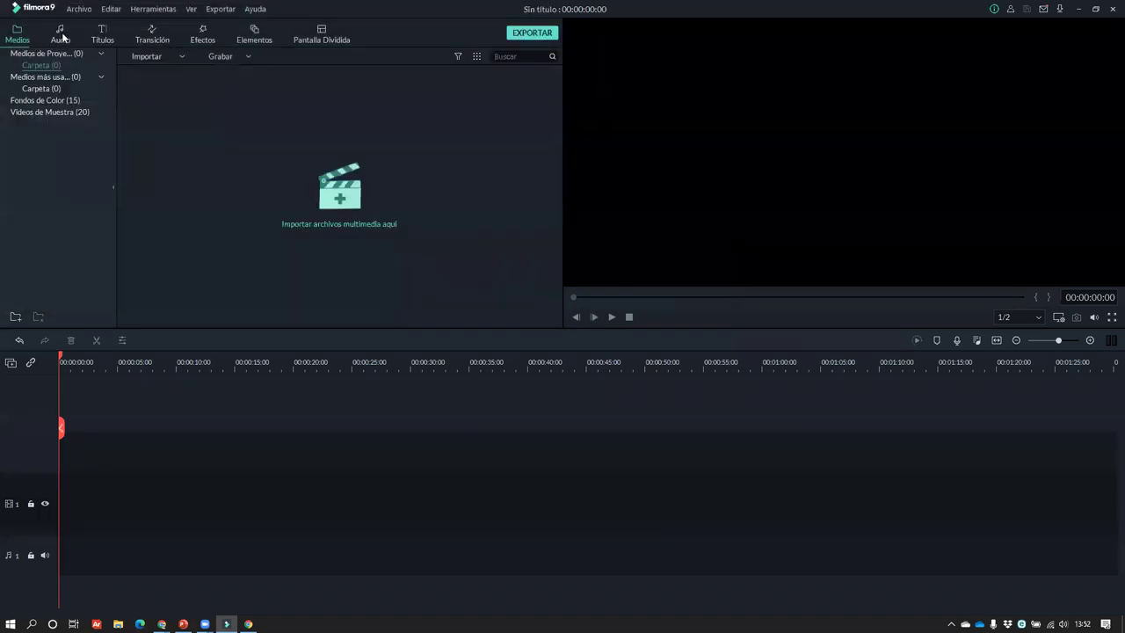
{"action": "left_click", "coordinate": [78, 8]}
{"action": "mouse_move", "coordinate": [104, 27]}
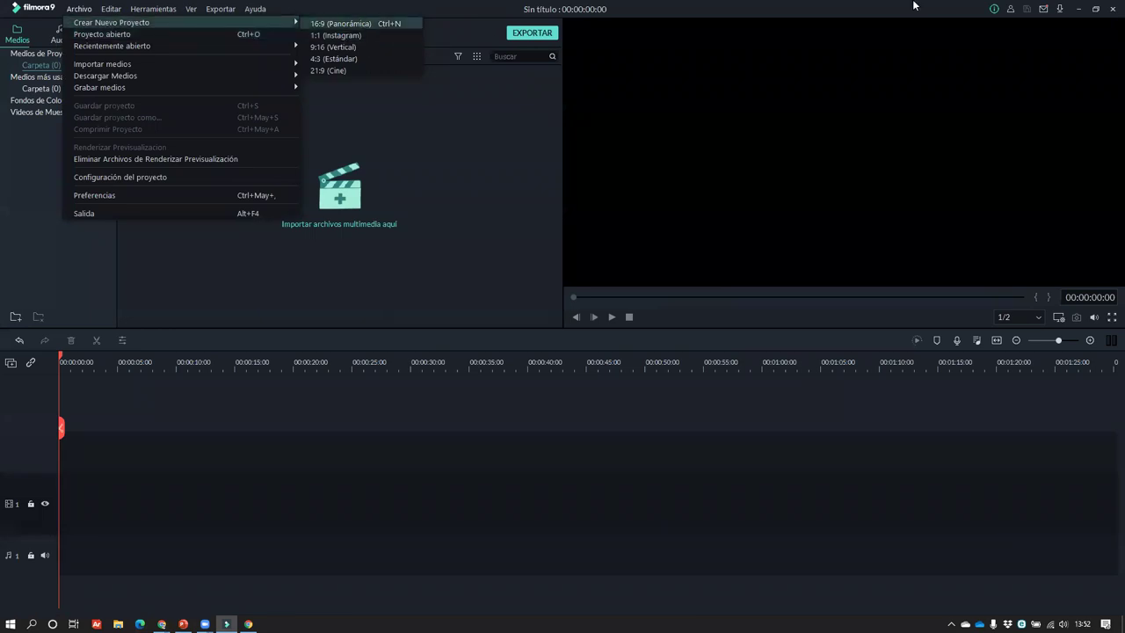
- Restart Filmora9 and decline to open the automatic backup of the previous project
{"action": "left_click", "coordinate": [1108, 11]}
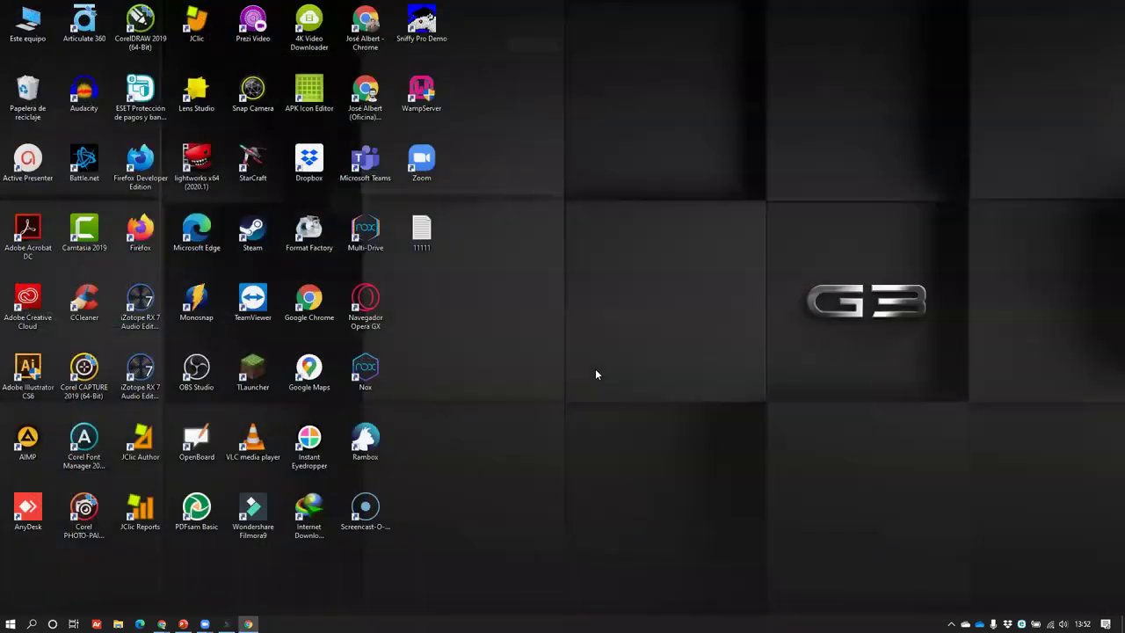
{"action": "double_click", "coordinate": [254, 514]}
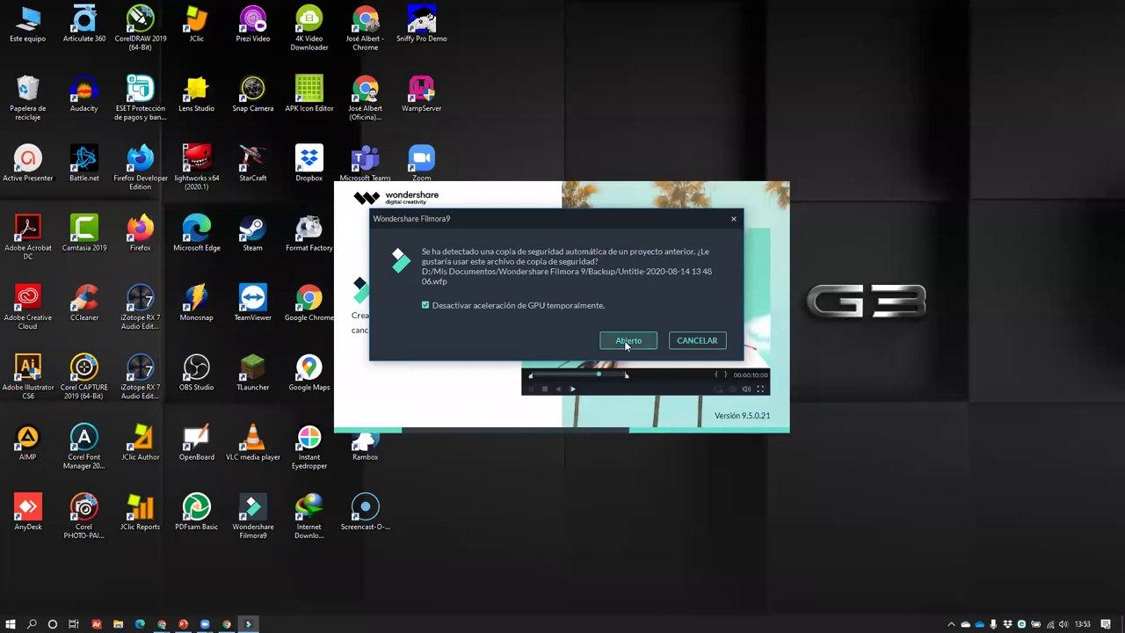
{"action": "left_click", "coordinate": [700, 342]}
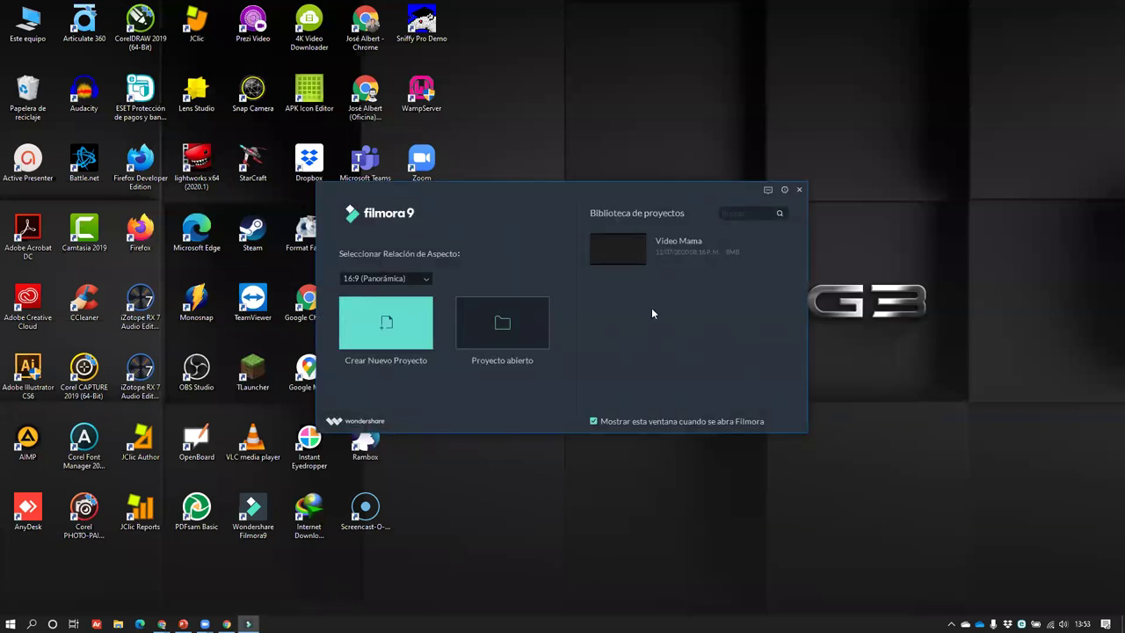
- Show the available aspect ratios, create a new 16:9 (Panorámica) project and close the message center
{"action": "left_click", "coordinate": [427, 280]}
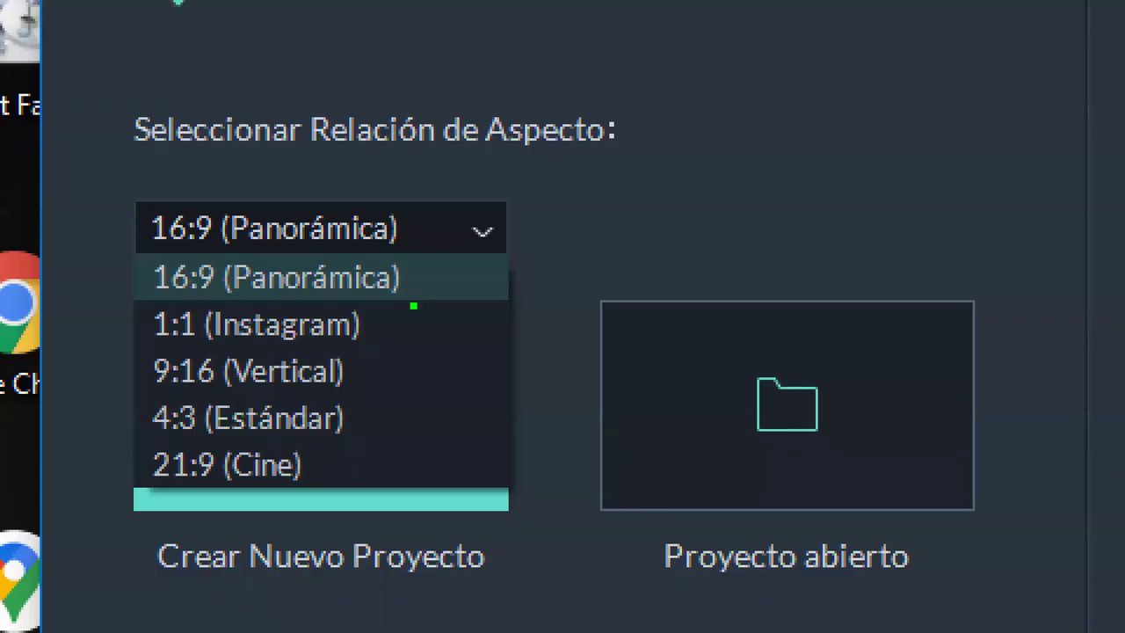
{"action": "mouse_move", "coordinate": [420, 270]}
{"action": "left_mouse_down"}
{"action": "mouse_move", "coordinate": [435, 297]}
{"action": "mouse_move", "coordinate": [517, 190]}
{"action": "left_mouse_up"}
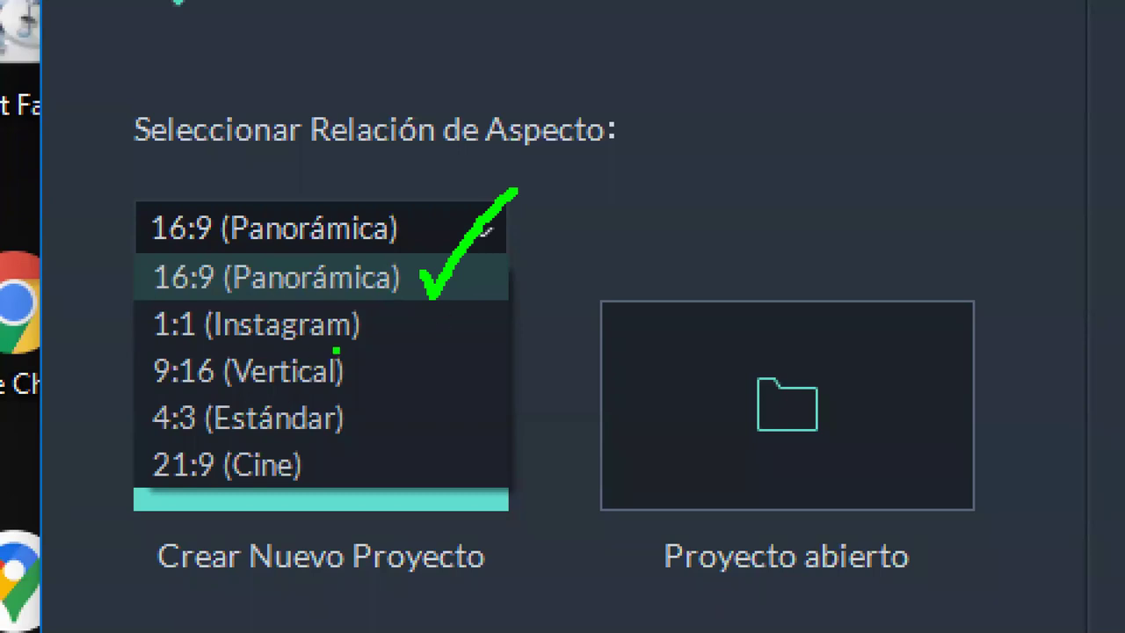
{"action": "left_click_drag", "start_coordinate": [379, 489], "coordinate": [377, 309]}
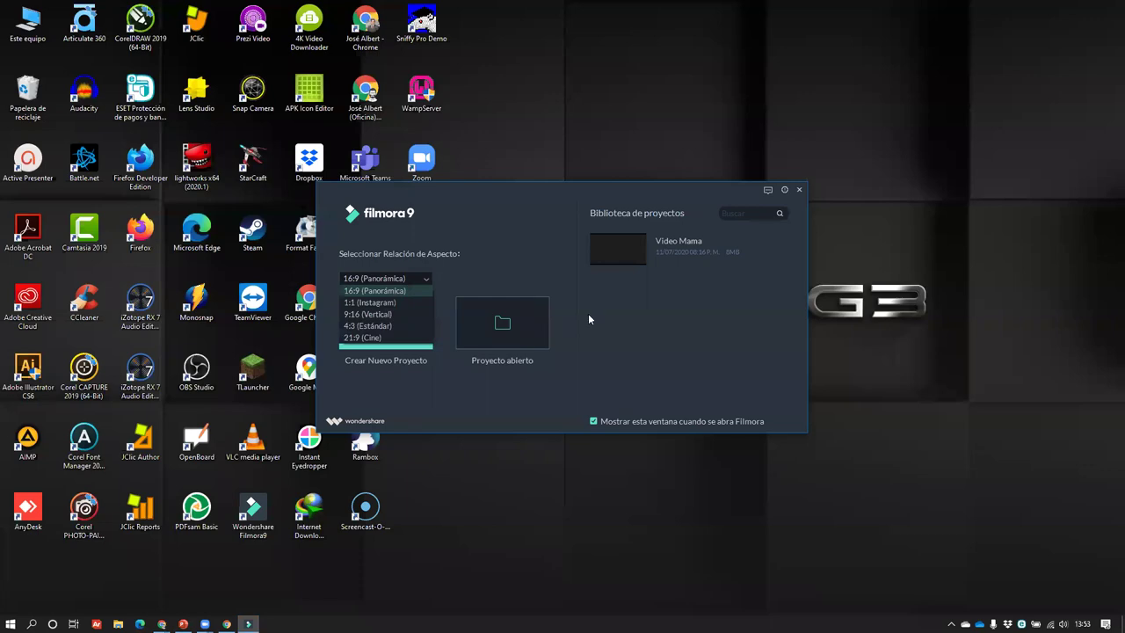
{"action": "left_click", "coordinate": [589, 318]}
{"action": "left_click", "coordinate": [380, 318]}
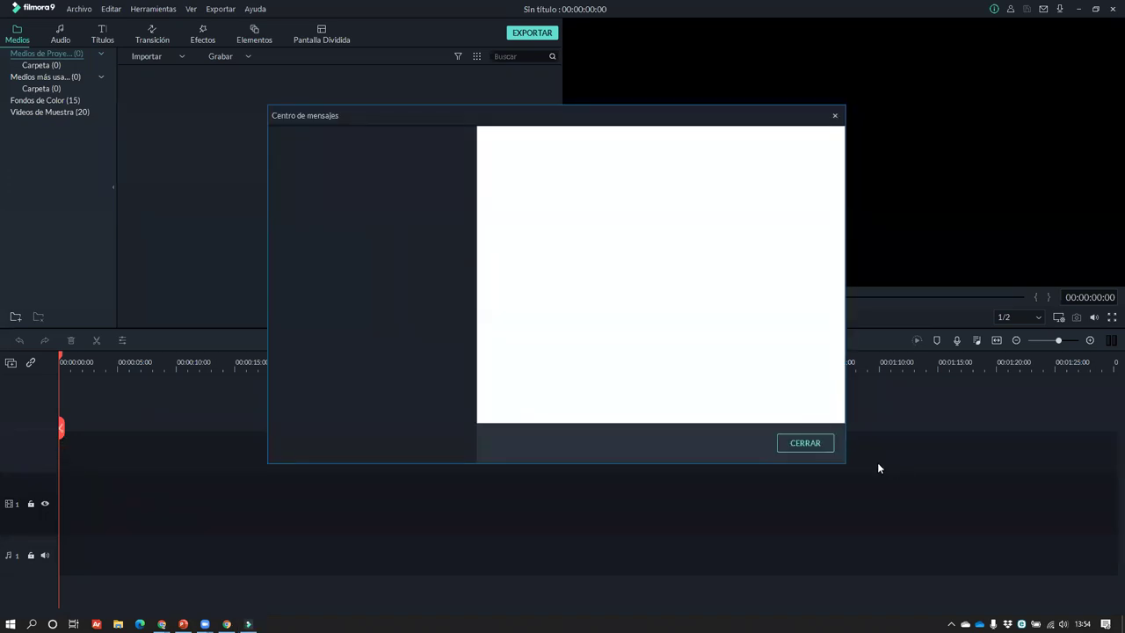
{"action": "left_click", "coordinate": [799, 448]}
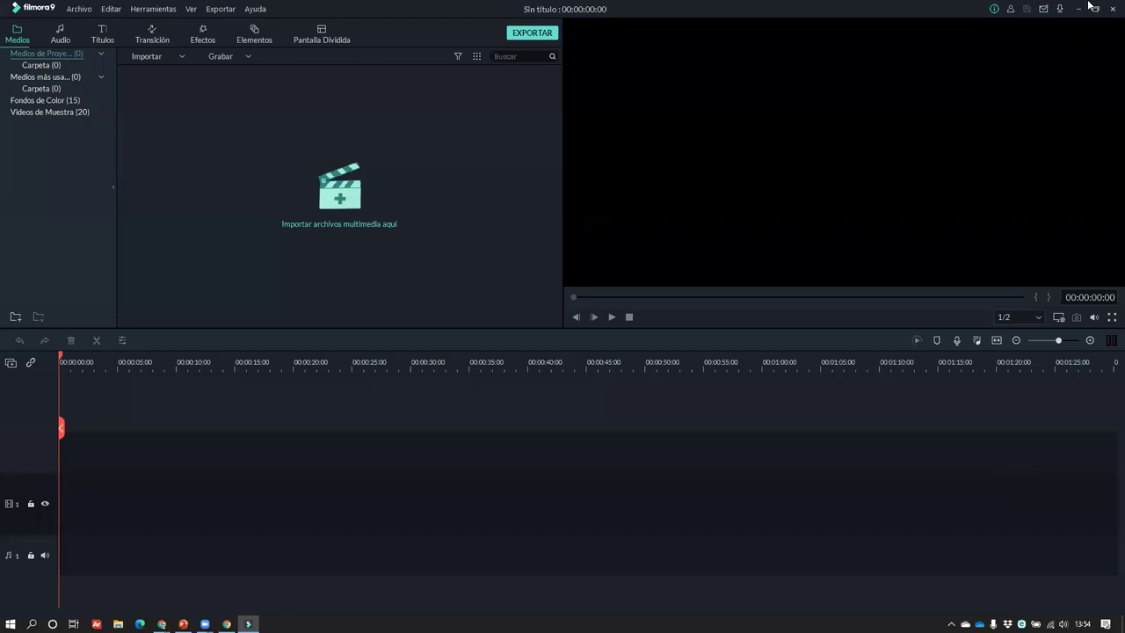
- Import the video "video animado para prueba intro" from the Descargas folder into the project media
{"action": "left_click", "coordinate": [322, 184]}
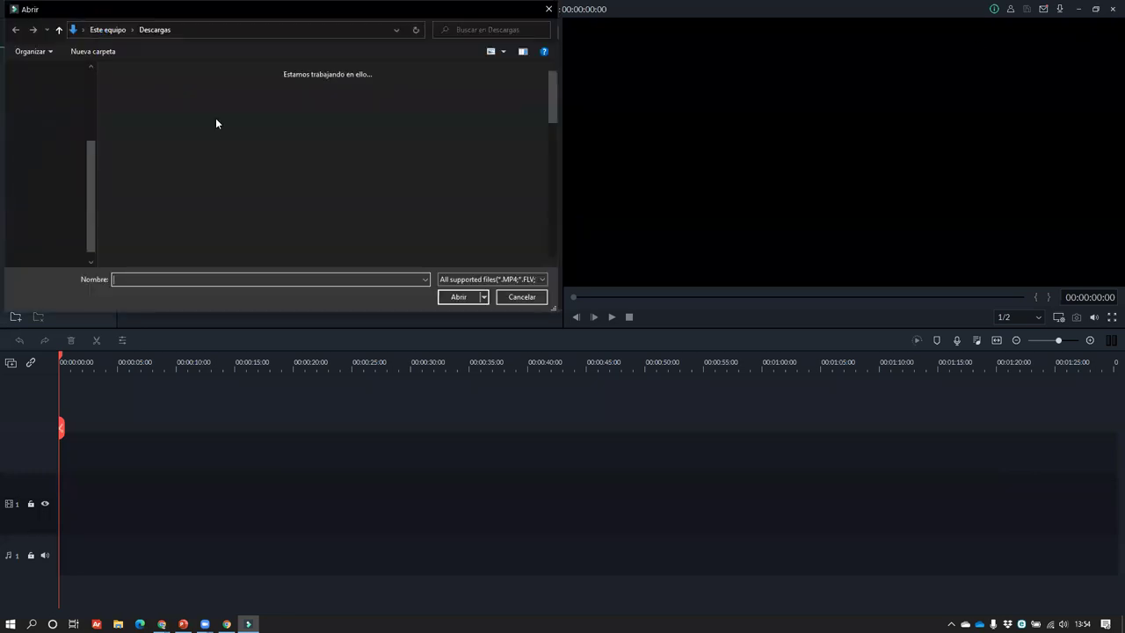
{"action": "scroll", "coordinate": [422, 168], "scroll_direction": "down", "scroll_amount": 1}
{"action": "scroll", "coordinate": [412, 184], "scroll_direction": "down", "scroll_amount": 4}
{"action": "left_click", "coordinate": [409, 208]}
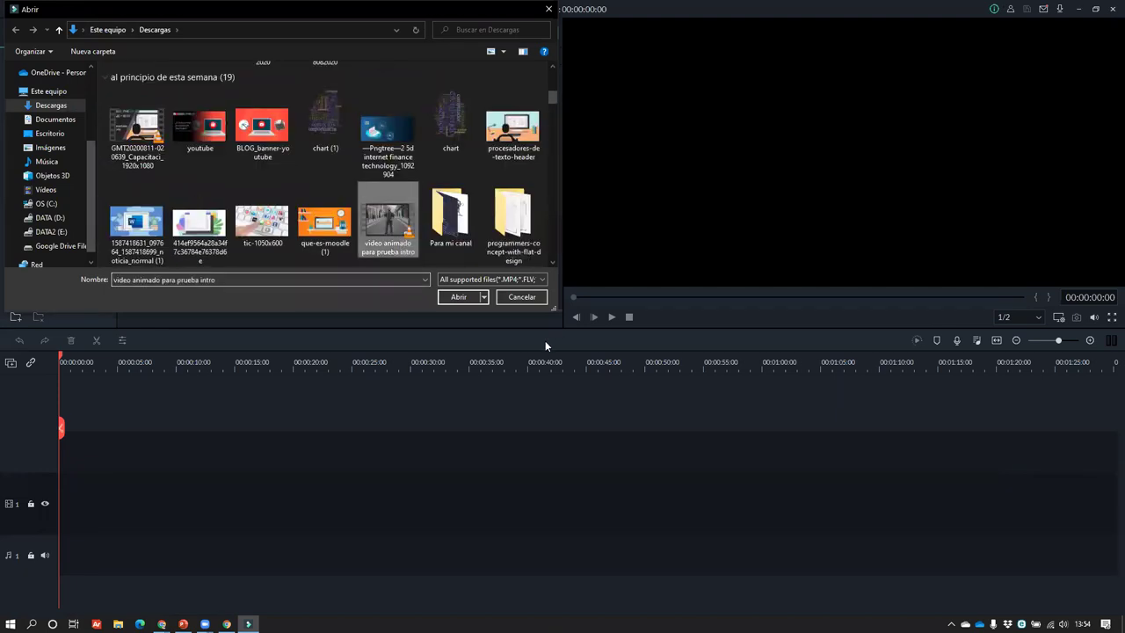
{"action": "left_click", "coordinate": [465, 299]}
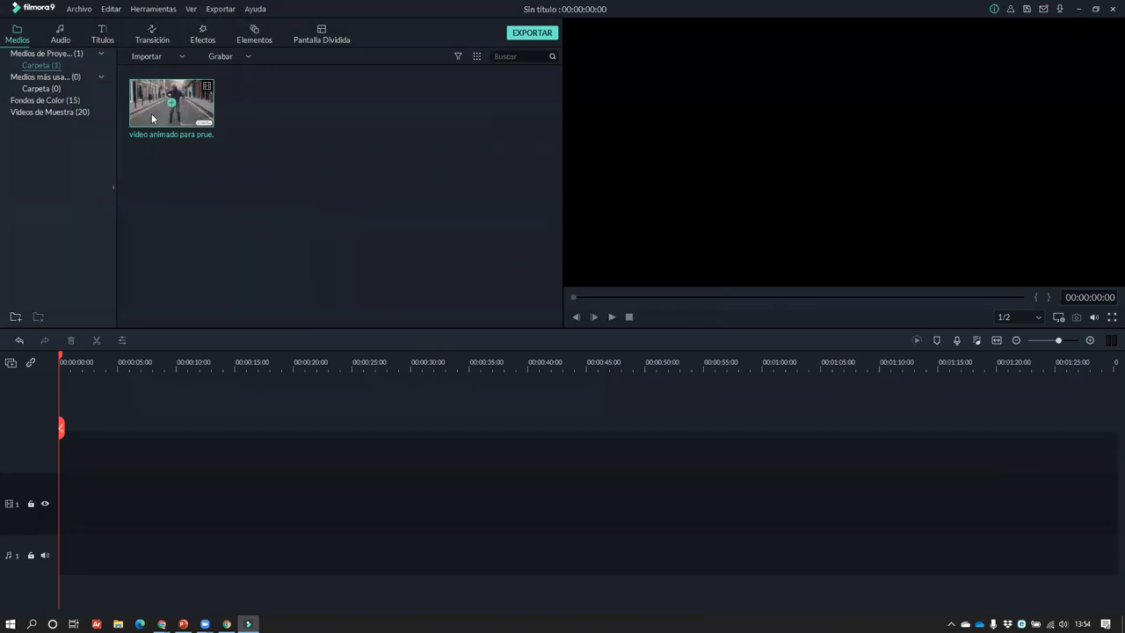
- Place the imported video at the start of video track 1, matching the project to the media's 1280 x 720 25fps
{"action": "left_click_drag", "start_coordinate": [179, 112], "coordinate": [40, 536]}
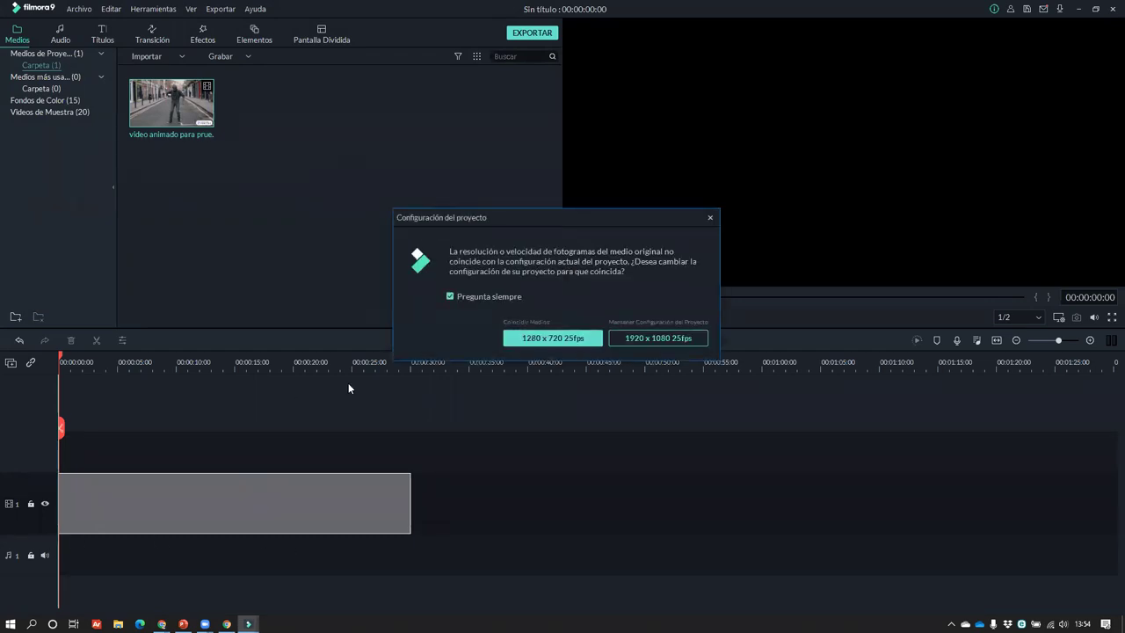
{"action": "left_click", "coordinate": [522, 344]}
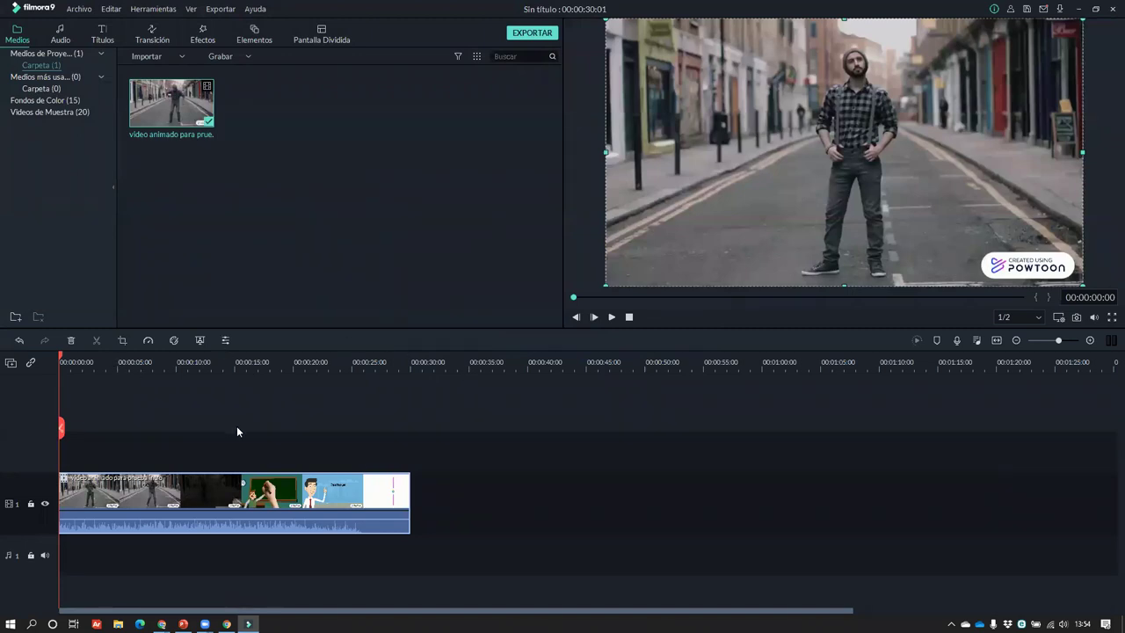
{"action": "left_click_drag", "start_coordinate": [1055, 345], "coordinate": [1062, 343]}
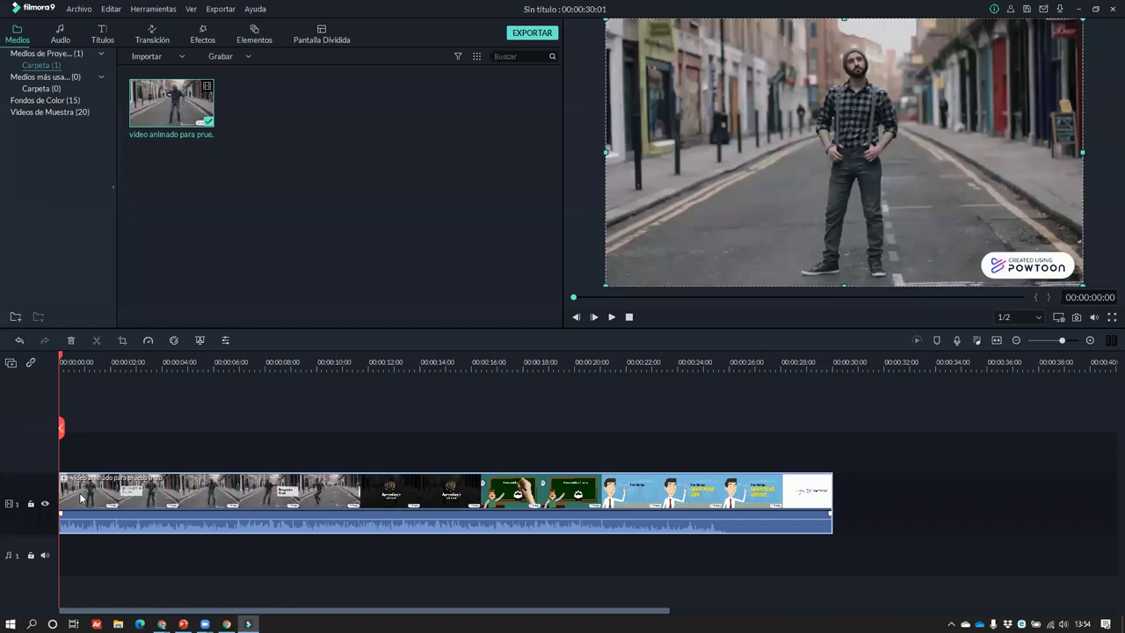
- Look over the editing options available for the clip on the timeline
{"action": "right_click", "coordinate": [205, 501]}
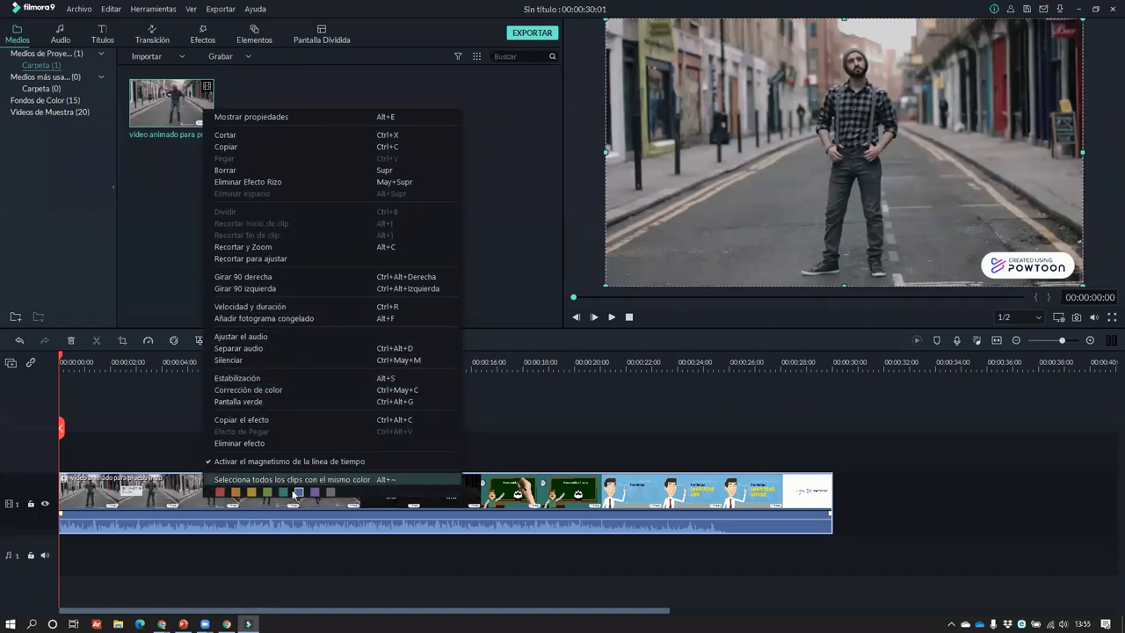
{"action": "left_click", "coordinate": [225, 480]}
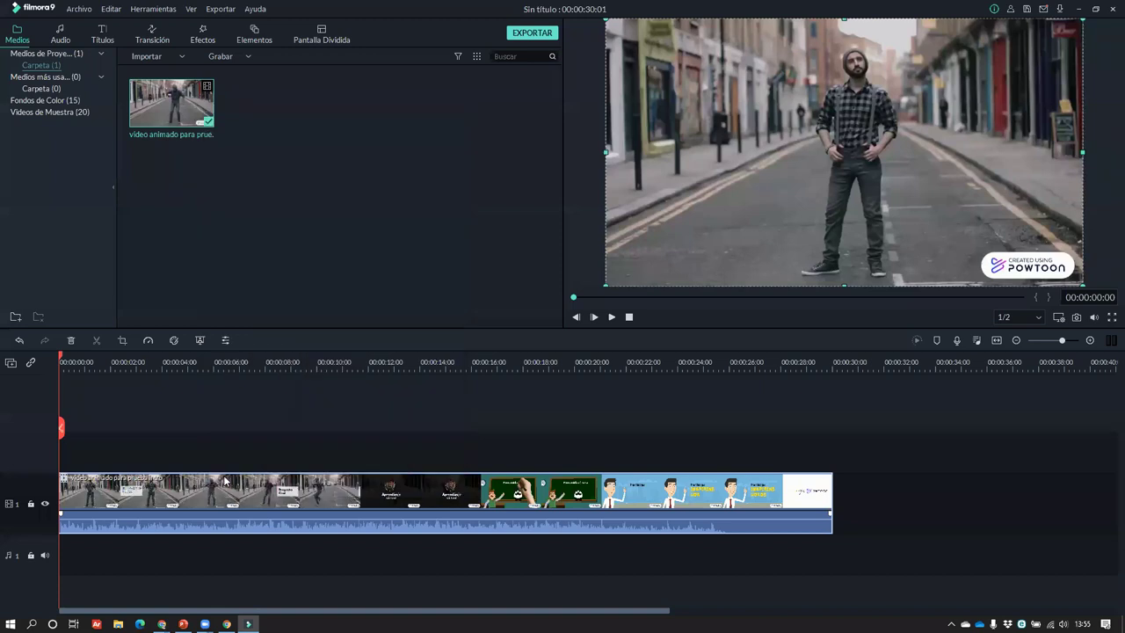
- Deselect the clip, play its preview up to 00:00:12:00 and move the playhead to the end of the clip
{"action": "left_click", "coordinate": [180, 449]}
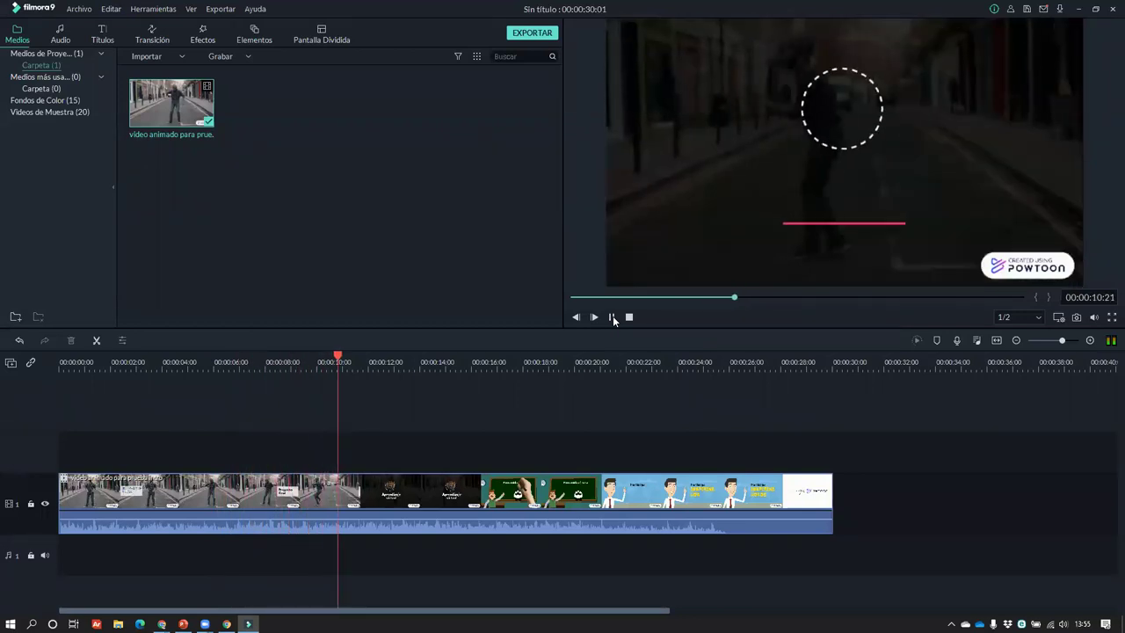
{"action": "left_click", "coordinate": [612, 318]}
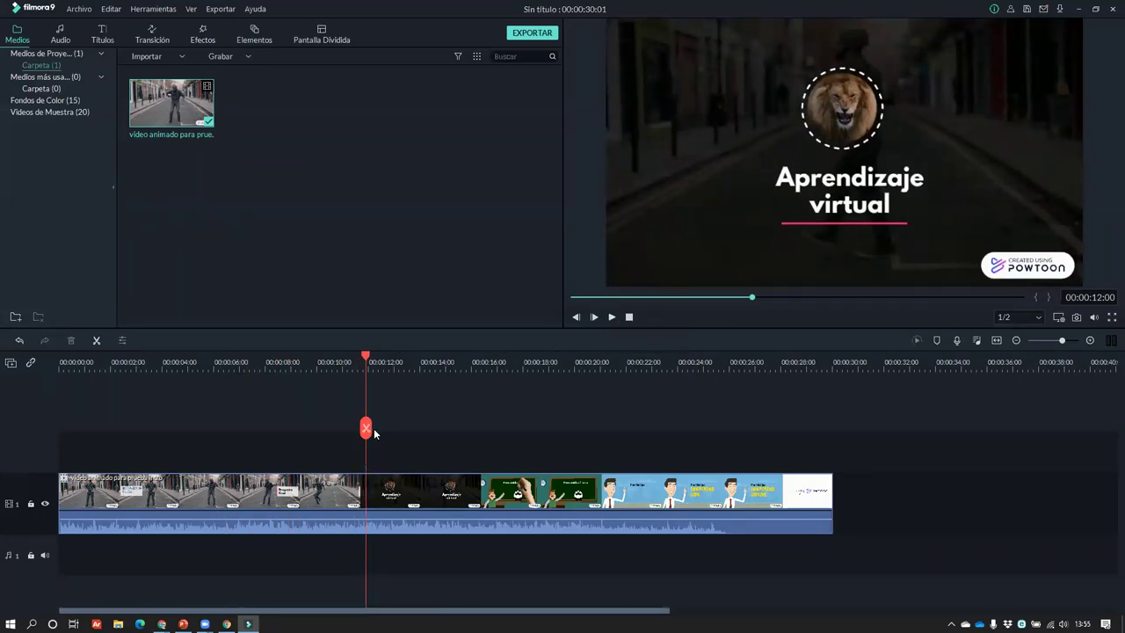
{"action": "mouse_move", "coordinate": [369, 431]}
{"action": "left_mouse_down"}
{"action": "mouse_move", "coordinate": [835, 427]}
{"action": "mouse_move", "coordinate": [826, 429]}
{"action": "left_mouse_up"}
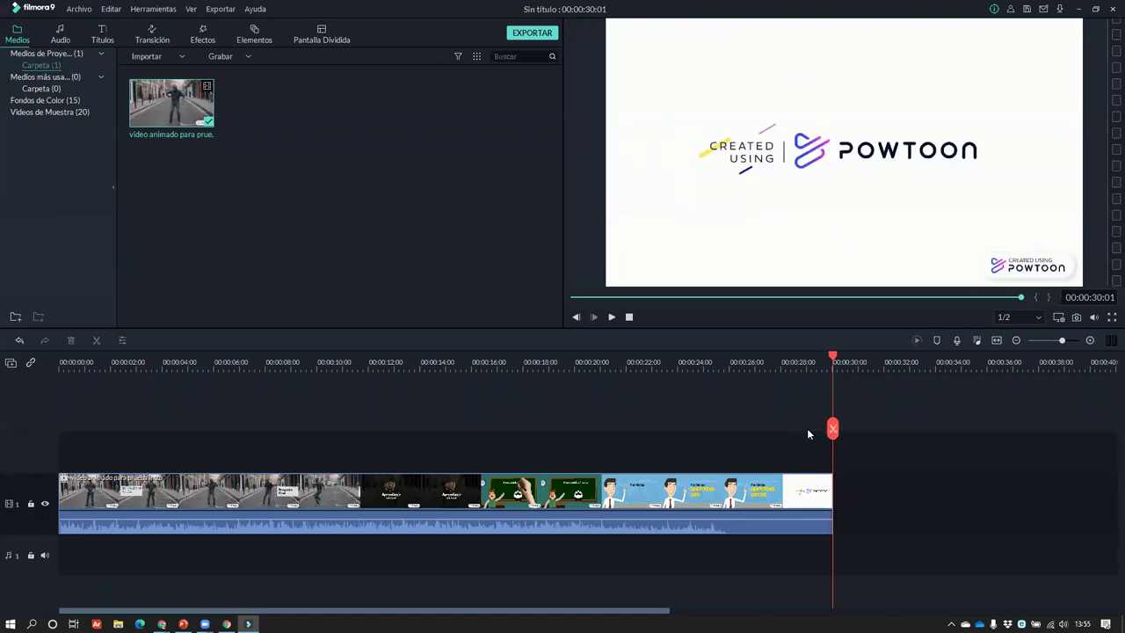
- Split the clip on video track 1 at 00:00:23:21 and delete the part after the cut
{"action": "mouse_move", "coordinate": [832, 430]}
{"action": "left_mouse_down"}
{"action": "mouse_move", "coordinate": [278, 430]}
{"action": "mouse_move", "coordinate": [365, 431]}
{"action": "left_mouse_up"}
{"action": "scroll", "coordinate": [539, 365], "scroll_direction": "up", "scroll_amount": 2}
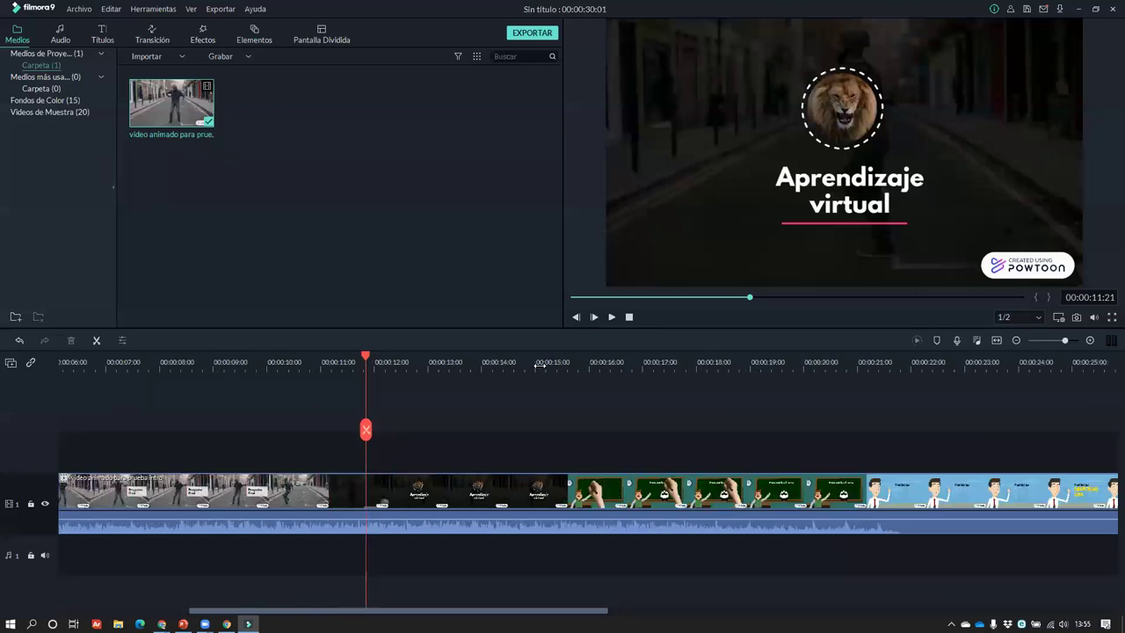
{"action": "scroll", "coordinate": [540, 365], "scroll_direction": "down", "scroll_amount": 3}
{"action": "scroll", "coordinate": [457, 370], "scroll_direction": "up", "scroll_amount": 1}
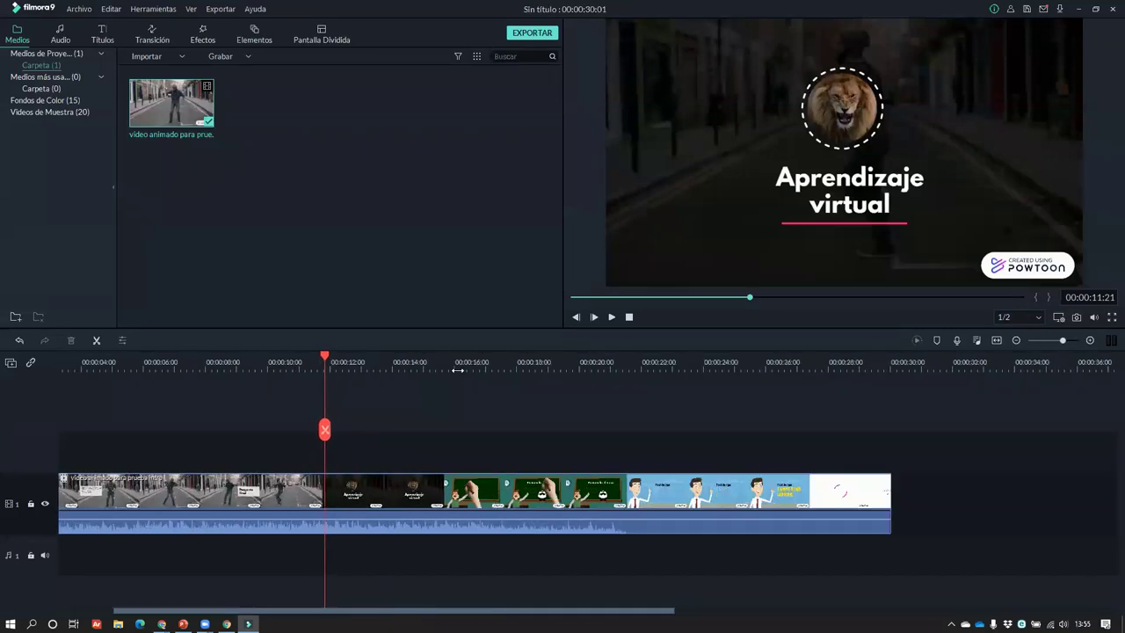
{"action": "scroll", "coordinate": [343, 369], "scroll_direction": "up", "scroll_amount": 2}
{"action": "scroll", "coordinate": [389, 360], "scroll_direction": "down", "scroll_amount": 1}
{"action": "left_click_drag", "start_coordinate": [329, 360], "coordinate": [811, 362]}
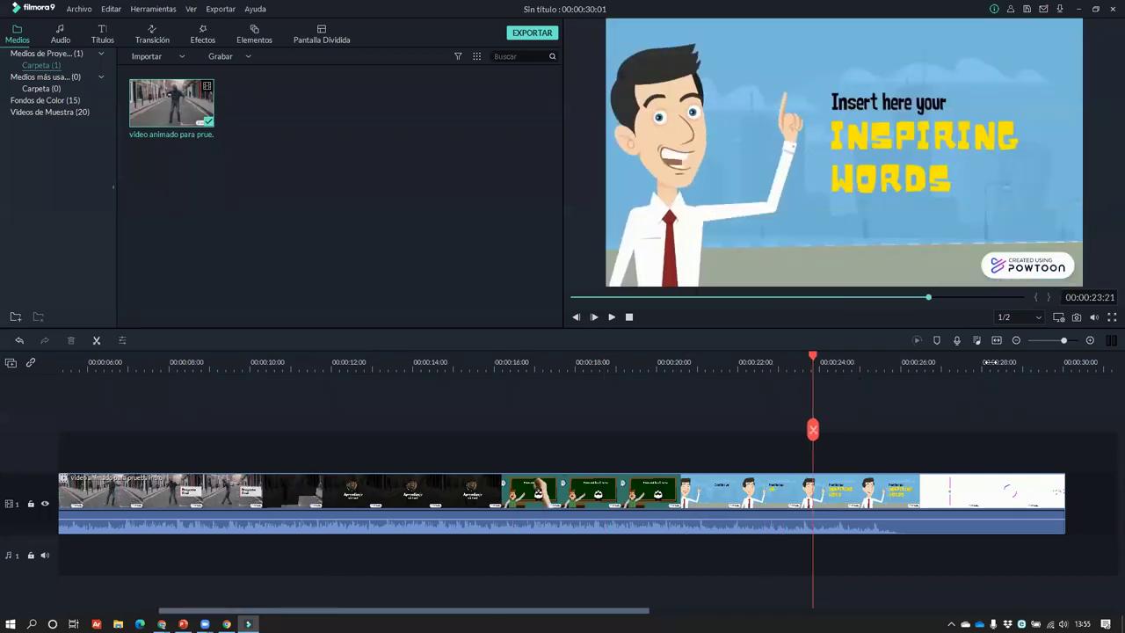
{"action": "scroll", "coordinate": [988, 361], "scroll_direction": "down", "scroll_amount": 2}
{"action": "scroll", "coordinate": [914, 386], "scroll_direction": "up", "scroll_amount": 1}
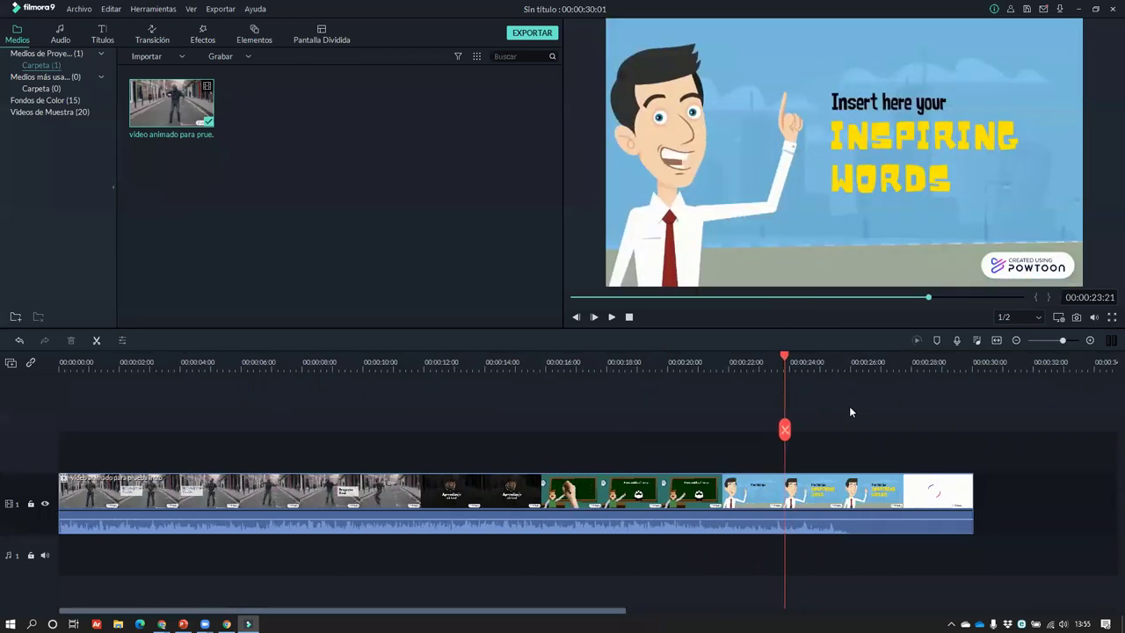
{"action": "left_click", "coordinate": [785, 429]}
{"action": "left_click_drag", "start_coordinate": [882, 430], "coordinate": [856, 430]}
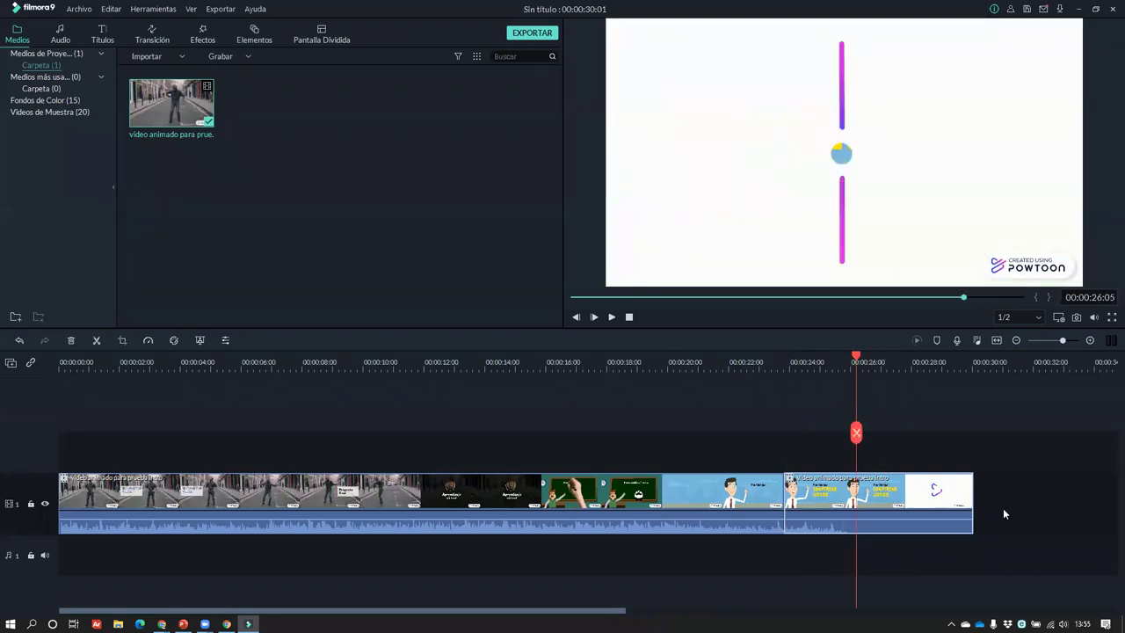
{"action": "key", "text": "Delete"}
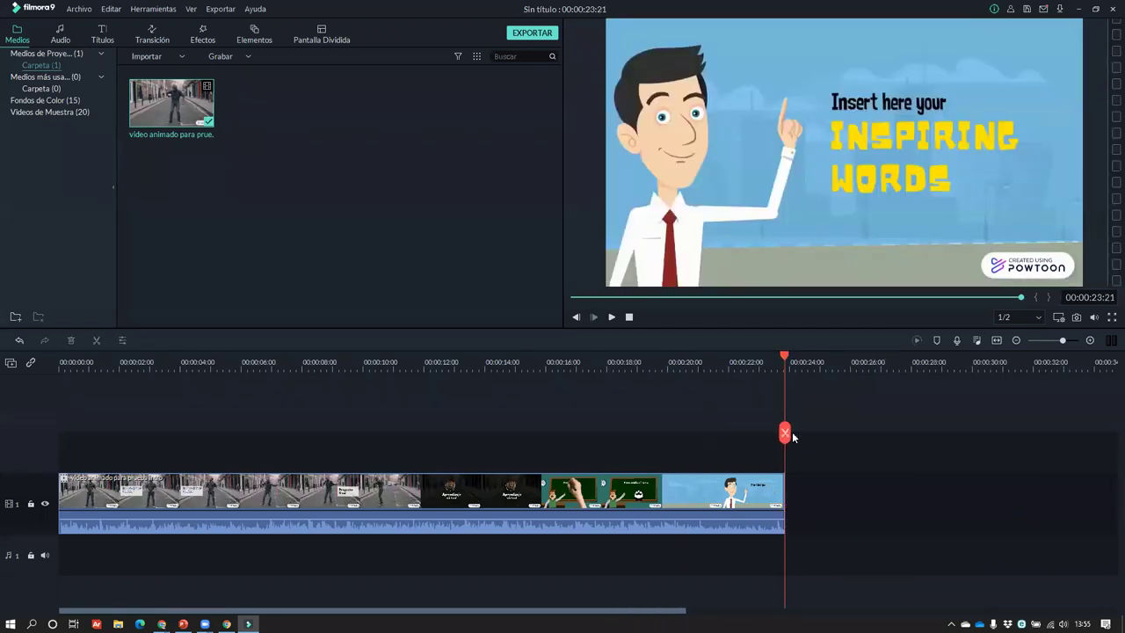
- Split the clip at 00:00:11:23 and delete everything after the cut, returning the playhead to the start of the timeline
{"action": "left_click_drag", "start_coordinate": [783, 439], "coordinate": [421, 443]}
{"action": "left_click", "coordinate": [422, 445]}
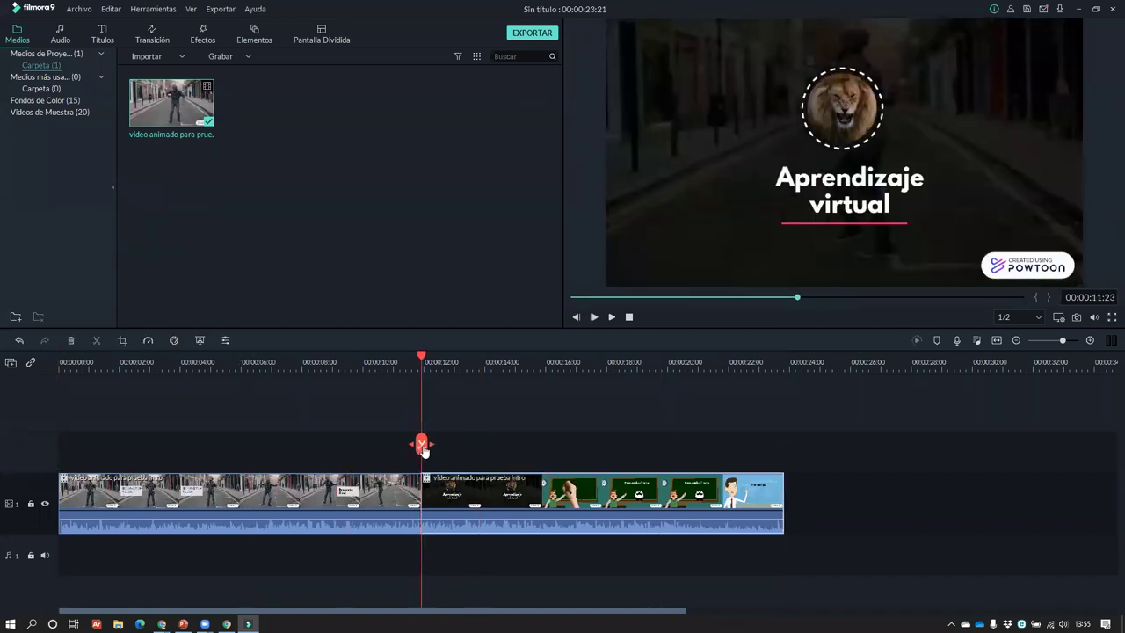
{"action": "left_click", "coordinate": [573, 490]}
{"action": "left_click", "coordinate": [1013, 436]}
{"action": "left_click_drag", "start_coordinate": [497, 573], "coordinate": [499, 567]}
{"action": "left_click_drag", "start_coordinate": [516, 507], "coordinate": [714, 507]}
{"action": "left_click_drag", "start_coordinate": [591, 404], "coordinate": [1007, 604]}
{"action": "key", "text": "Delete"}
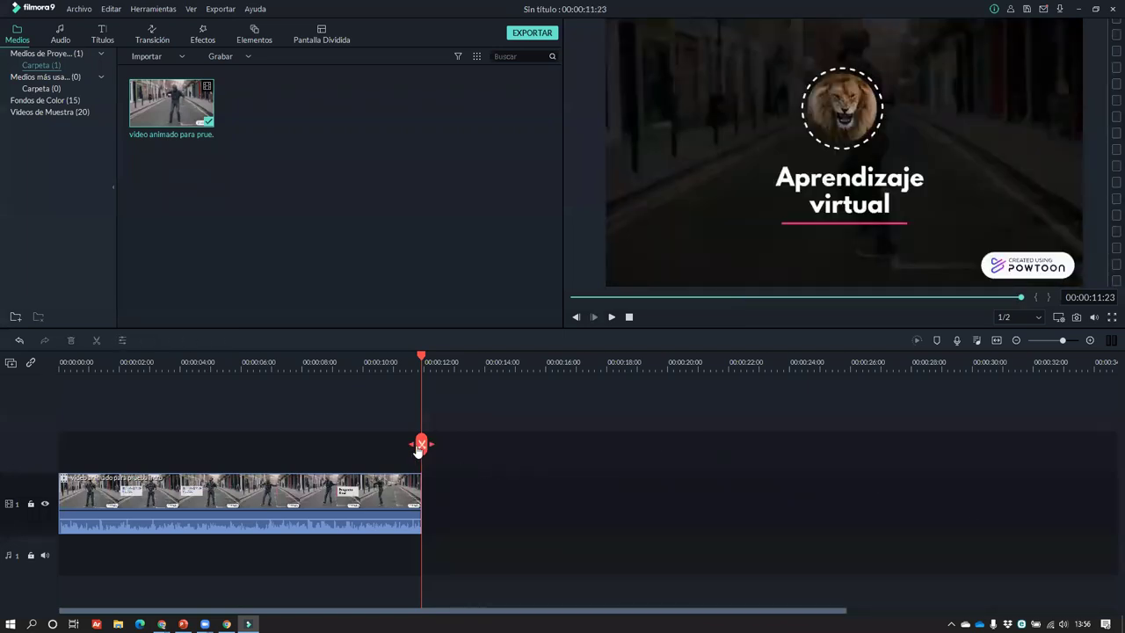
{"action": "left_click_drag", "start_coordinate": [421, 445], "coordinate": [8, 457]}
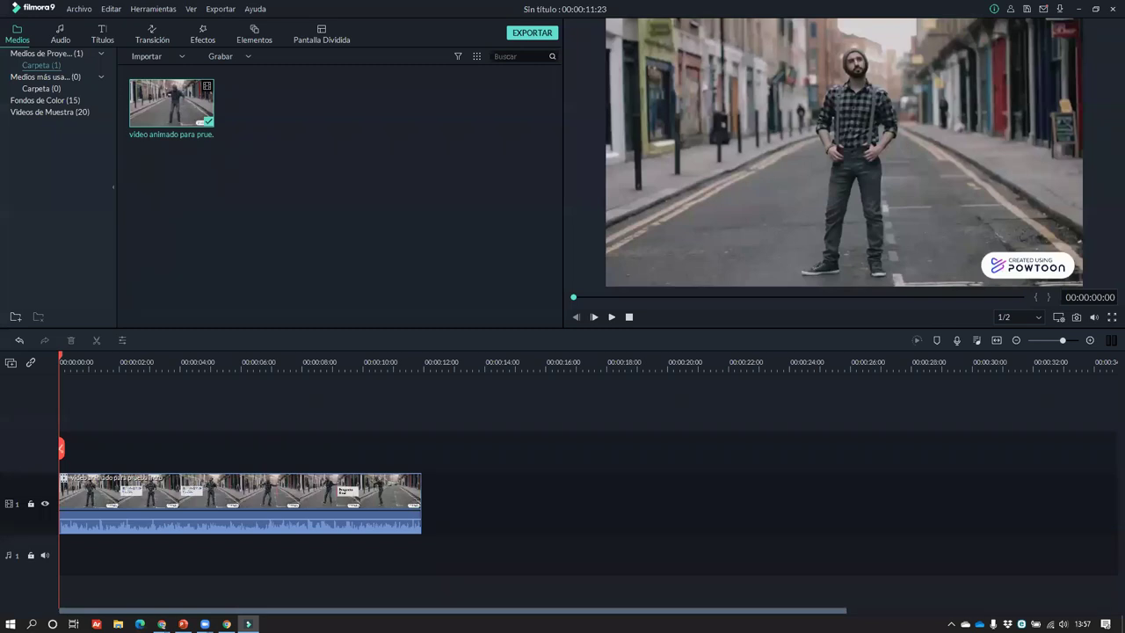
- Switch to the Chrome window with the cmaptools search, search Google for "filmora" and maximize the window
{"action": "key", "text": "alt+Tab"}
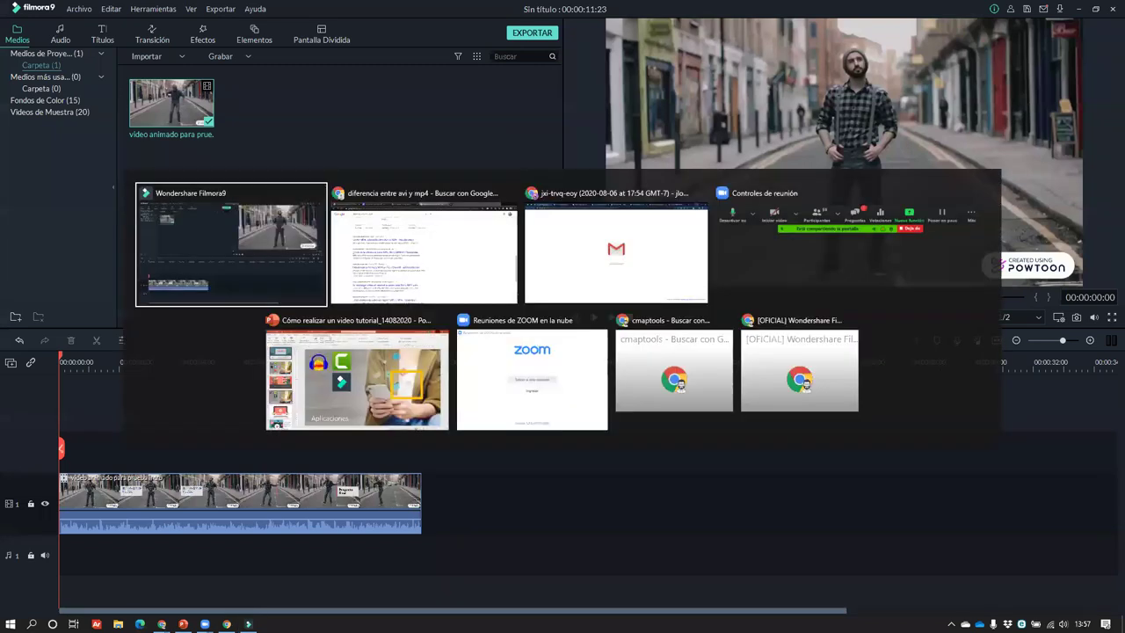
{"action": "key", "text": "alt+Tab"}
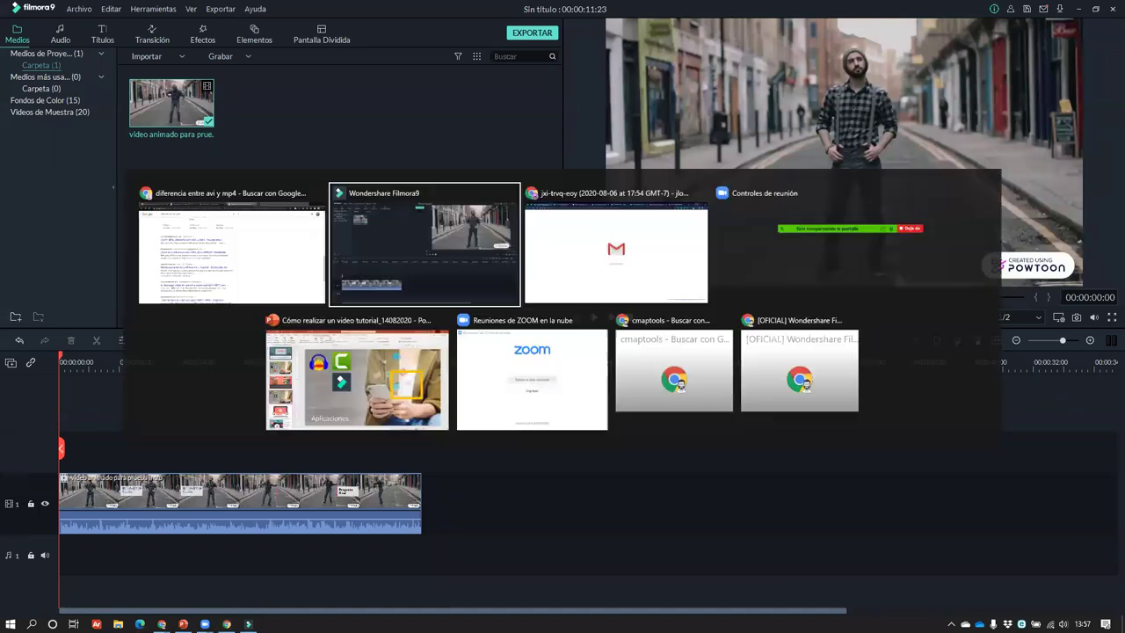
{"action": "key", "text": "alt+Tab"}
{"action": "key", "text": "alt+Tab"}
{"action": "key", "text": "alt+Tab"}
{"action": "key", "text": "alt+Tab"}
{"action": "key", "text": "alt+Tab"}
{"action": "key", "text": "alt+Tab"}
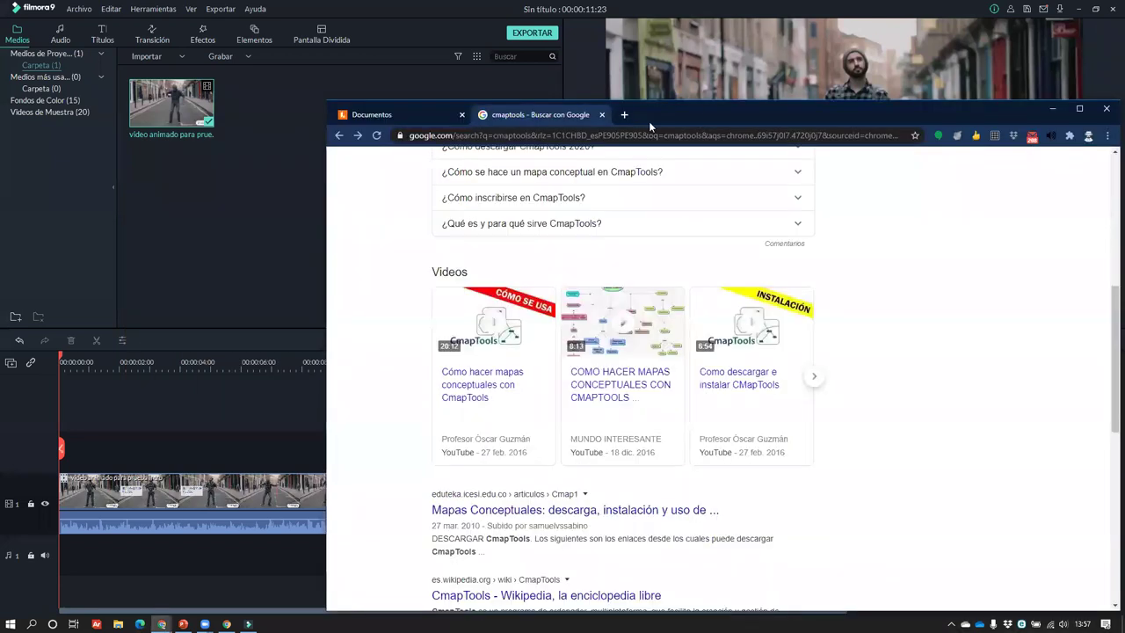
{"action": "left_click", "coordinate": [632, 134]}
{"action": "type", "text": "filmora"}
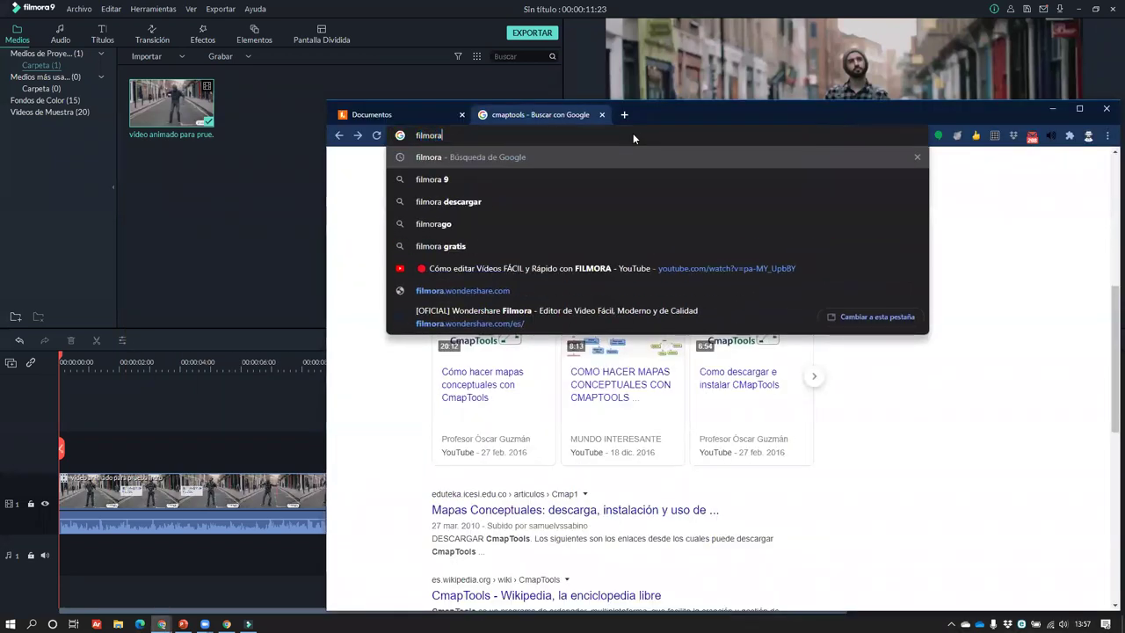
{"action": "key", "text": "Return"}
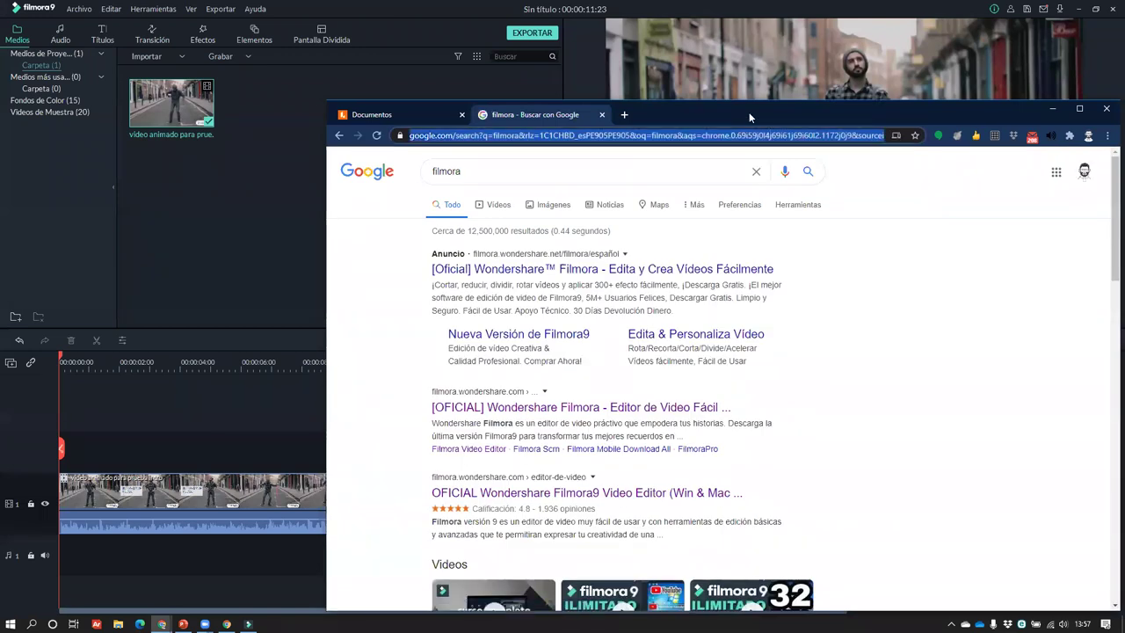
{"action": "double_click", "coordinate": [749, 112]}
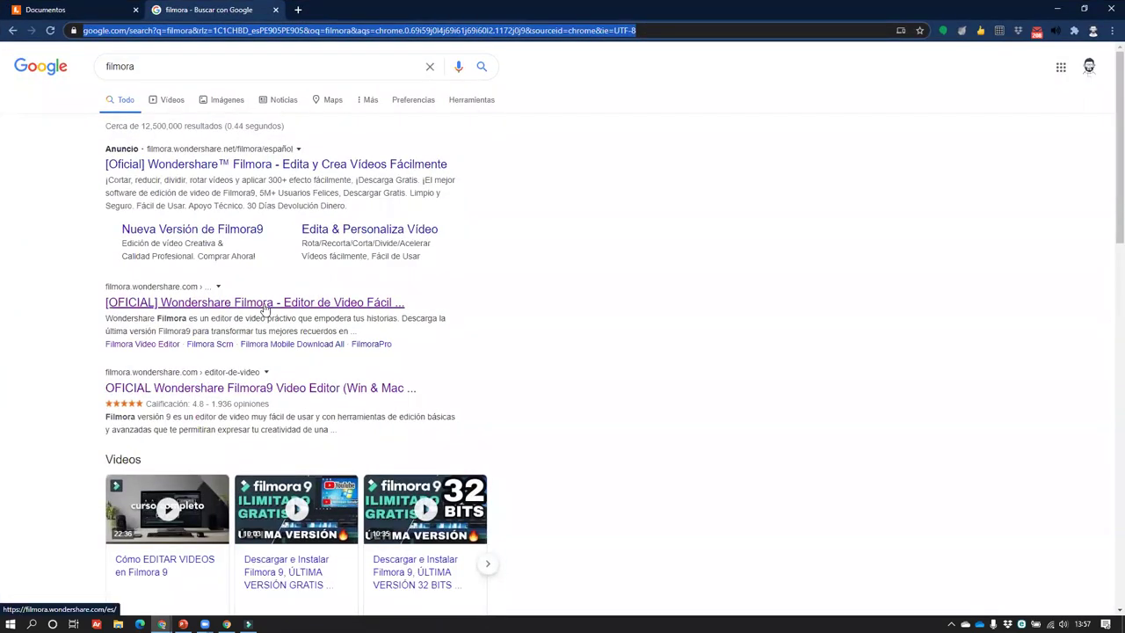
- Open the official Wondershare Filmora9 Video Editor result, stay on the current site version, and try the free download without saving the installer
{"action": "left_click", "coordinate": [237, 391]}
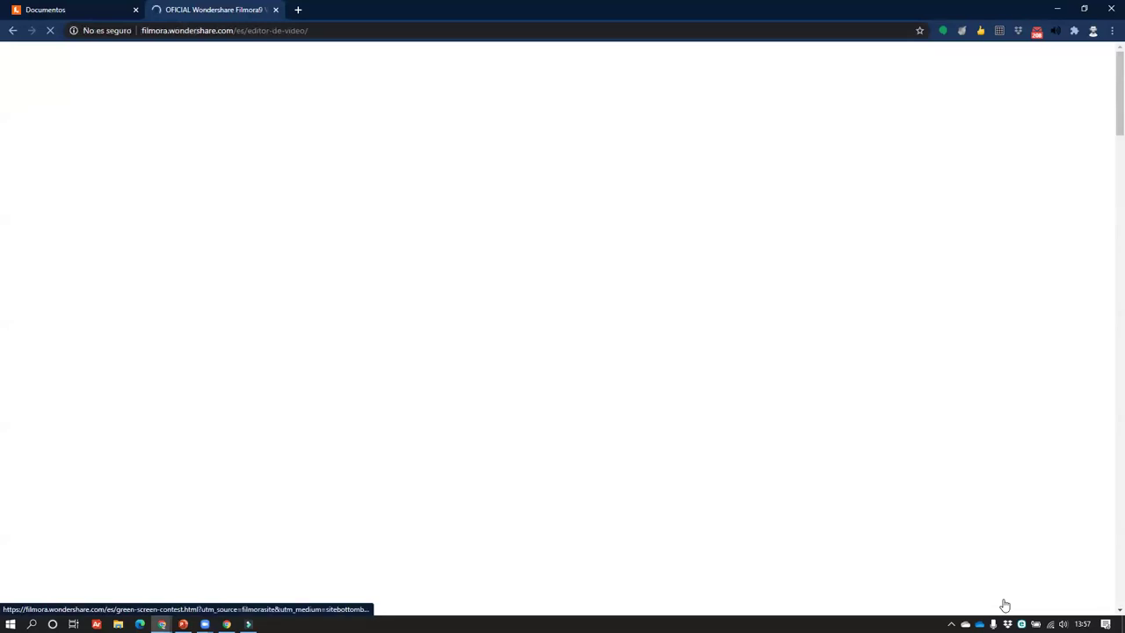
{"action": "scroll", "coordinate": [158, 351], "scroll_direction": "down", "scroll_amount": 3}
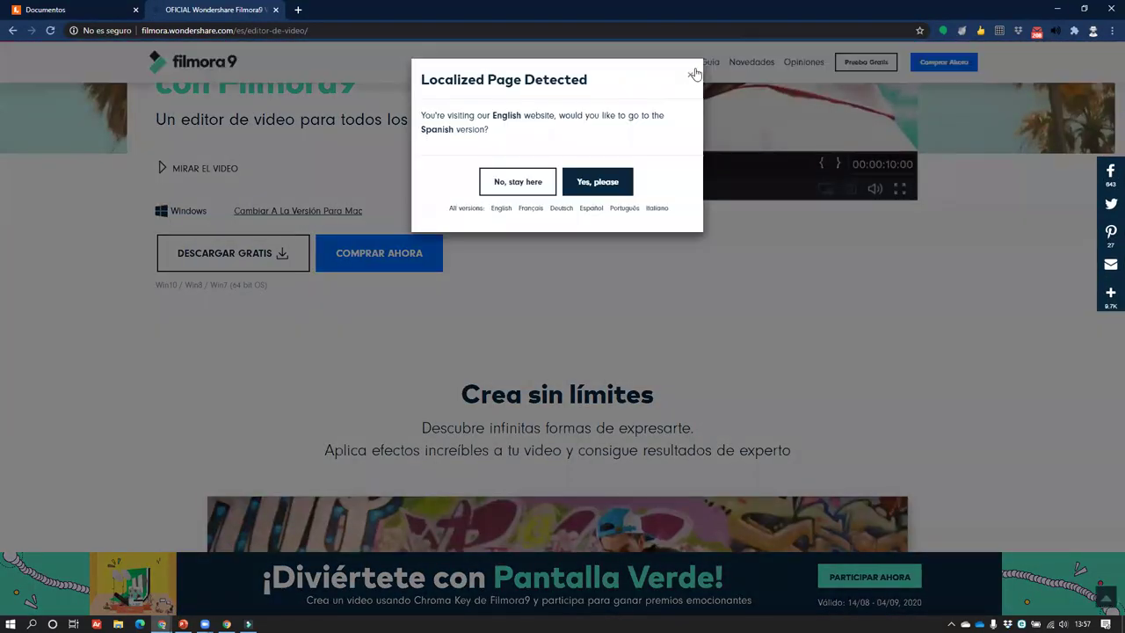
{"action": "left_click", "coordinate": [517, 172]}
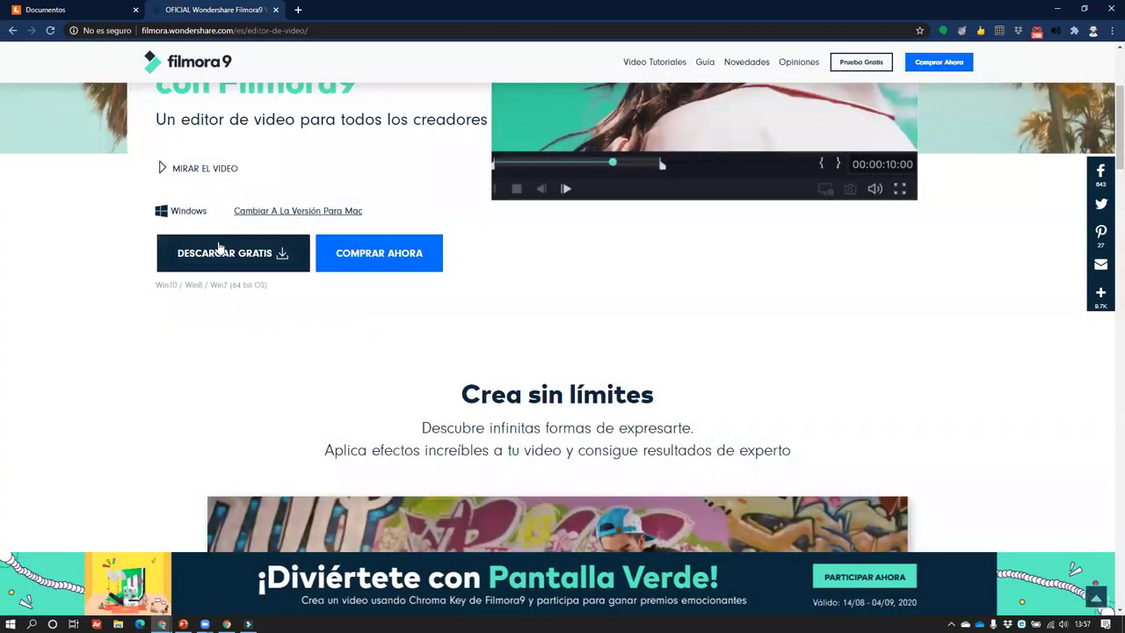
{"action": "left_click", "coordinate": [224, 282]}
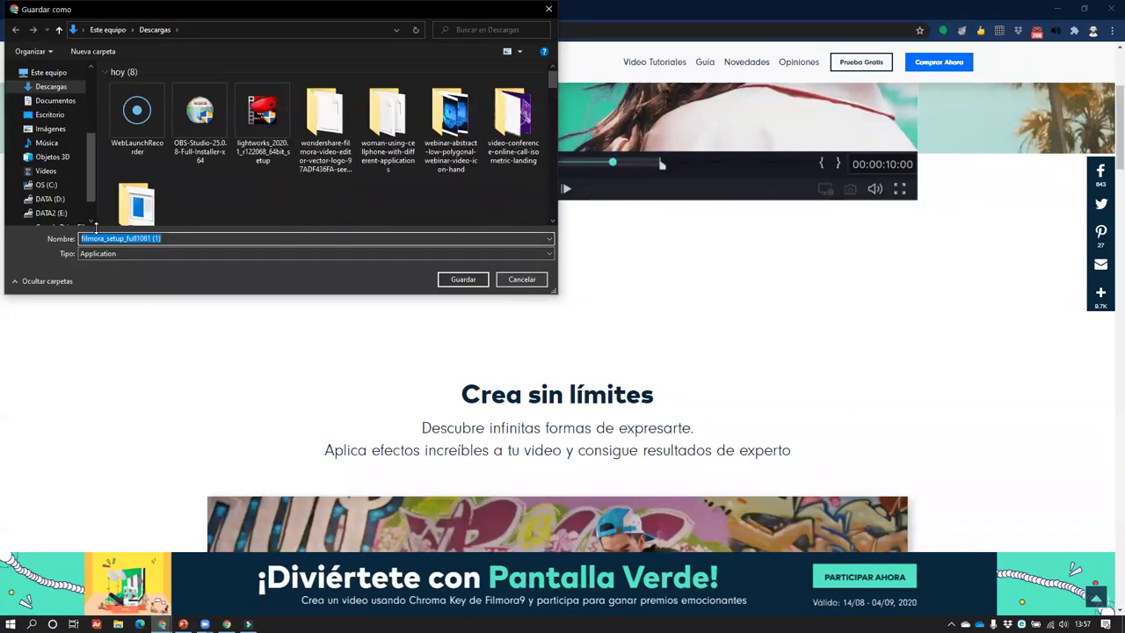
{"action": "left_click", "coordinate": [521, 278]}
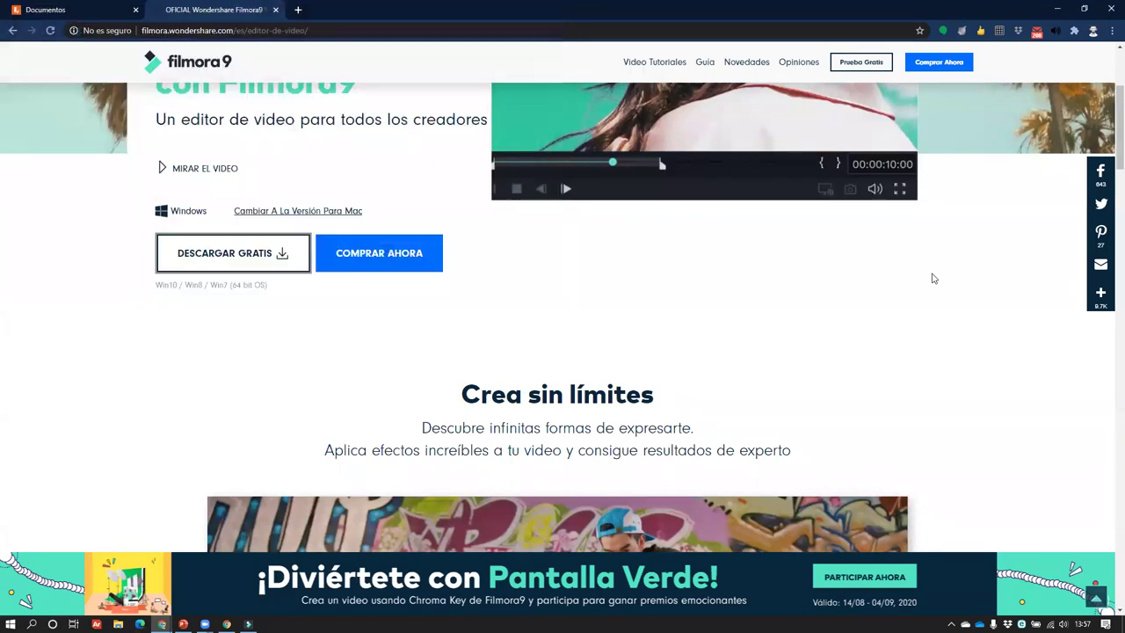
- Look through the Filmora product list and the Filmora9 features described on the page
{"action": "scroll", "coordinate": [933, 279], "scroll_direction": "up", "scroll_amount": 3}
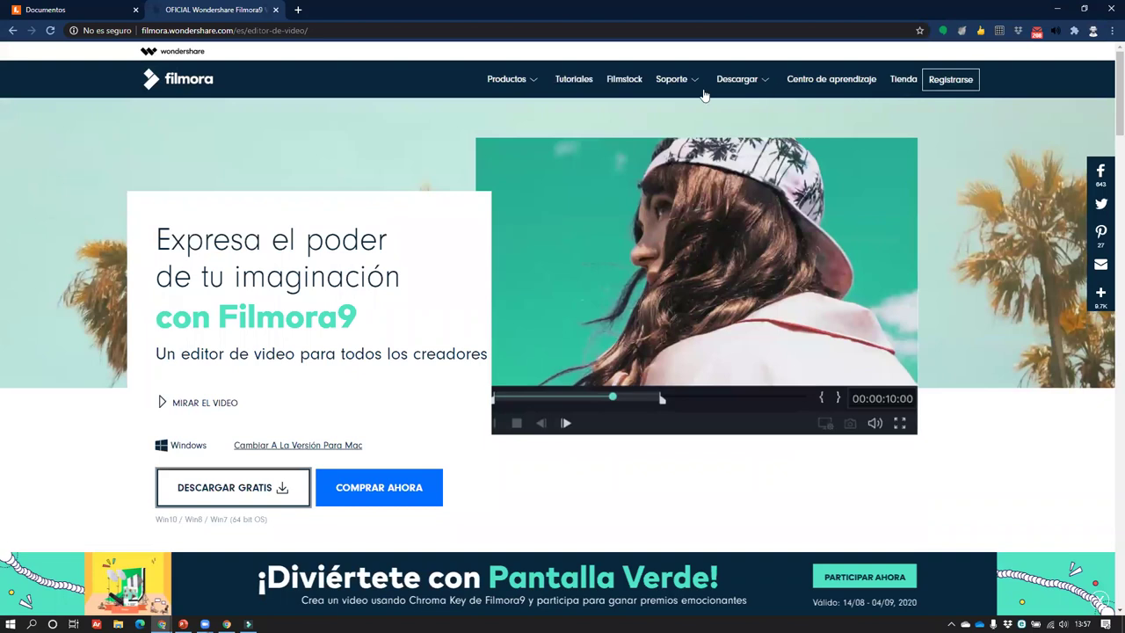
{"action": "mouse_move", "coordinate": [533, 80]}
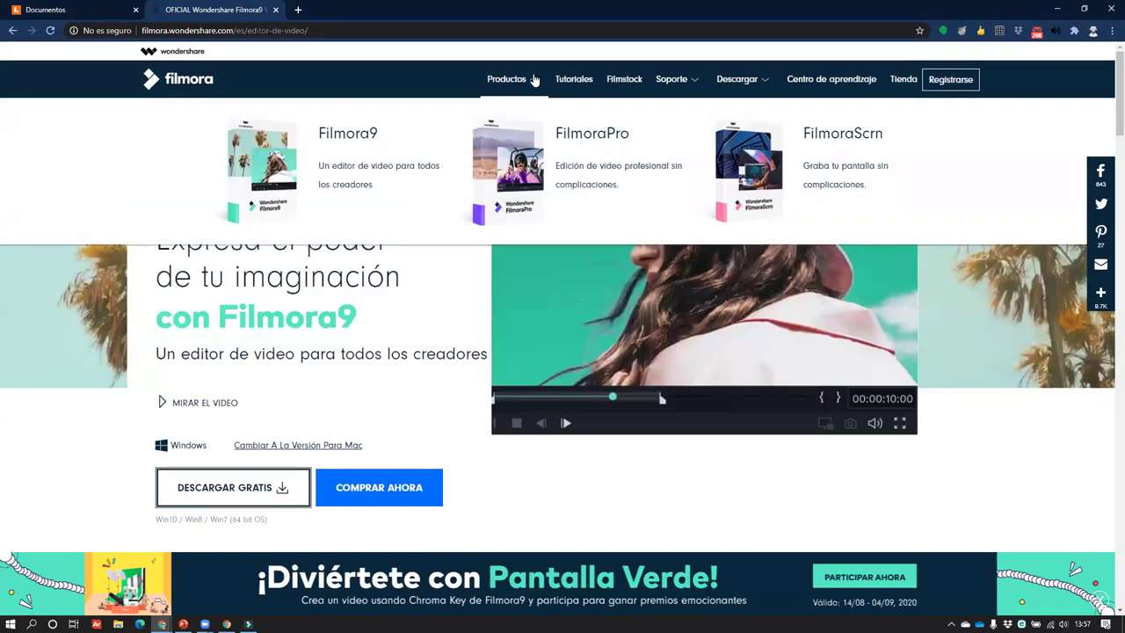
{"action": "left_click", "coordinate": [371, 132]}
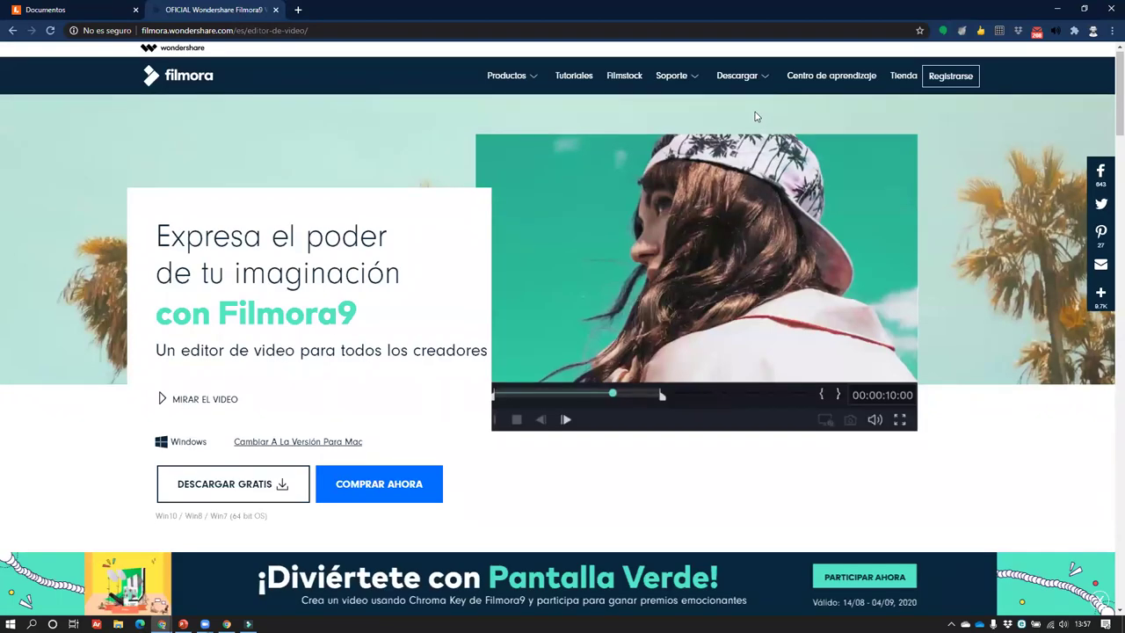
{"action": "scroll", "coordinate": [756, 116], "scroll_direction": "down", "scroll_amount": 3}
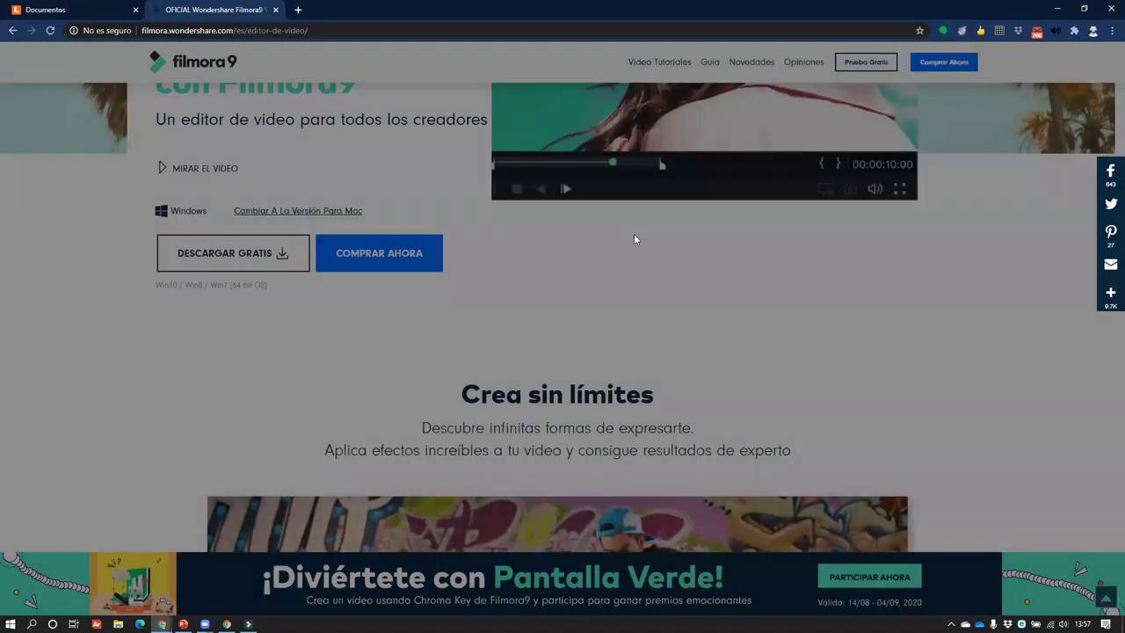
{"action": "scroll", "coordinate": [633, 232], "scroll_direction": "down", "scroll_amount": 10}
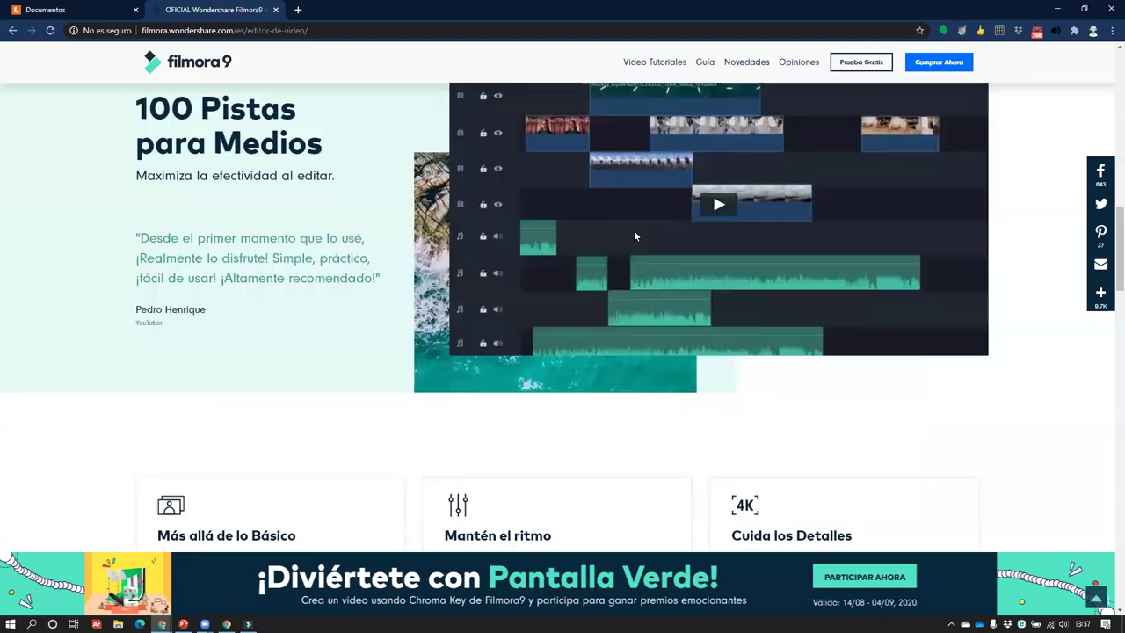
{"action": "scroll", "coordinate": [633, 231], "scroll_direction": "down", "scroll_amount": 10}
{"action": "scroll", "coordinate": [644, 204], "scroll_direction": "down", "scroll_amount": 8}
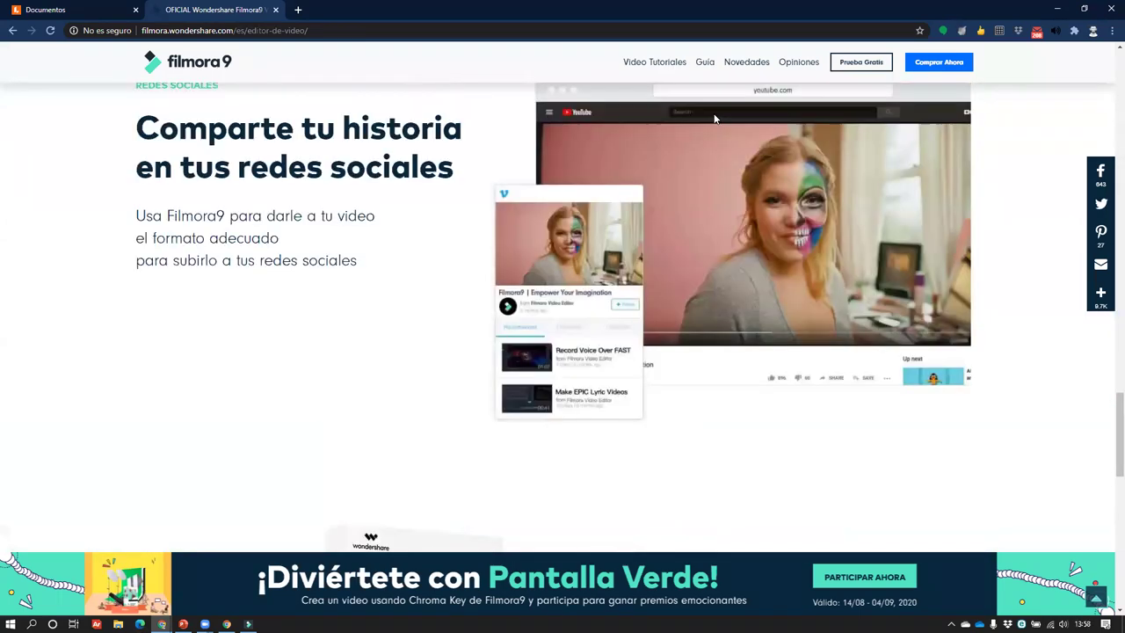
{"action": "scroll", "coordinate": [714, 118], "scroll_direction": "up", "scroll_amount": 5}
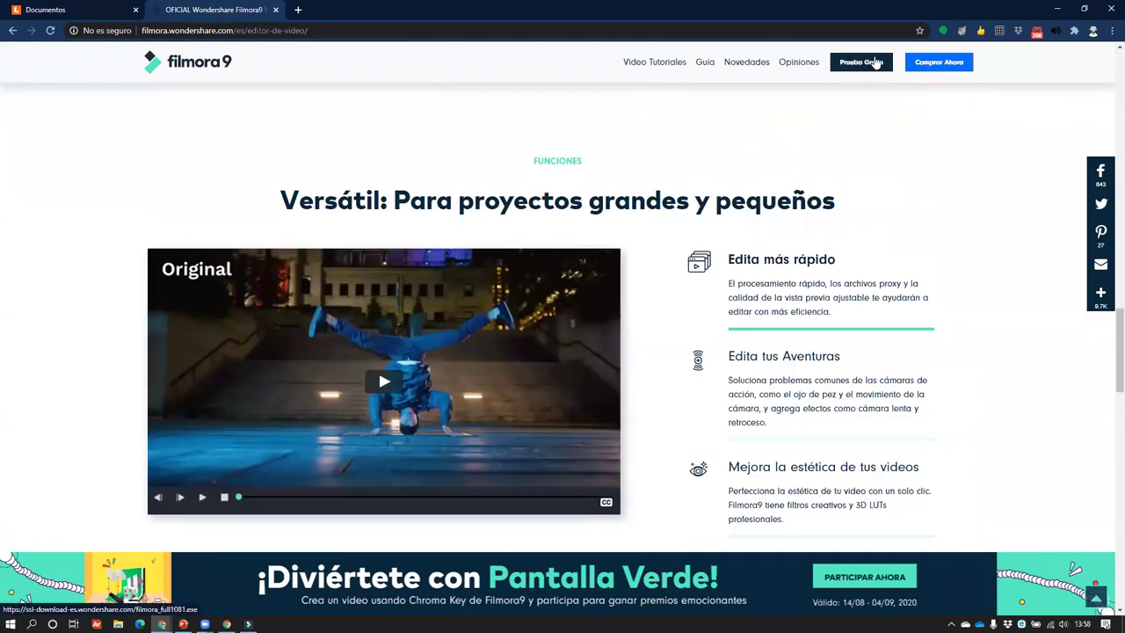
- Open the Filmora9 purchase page, examine the individual plans for Windows, and return to Filmora9
{"action": "left_click", "coordinate": [918, 61]}
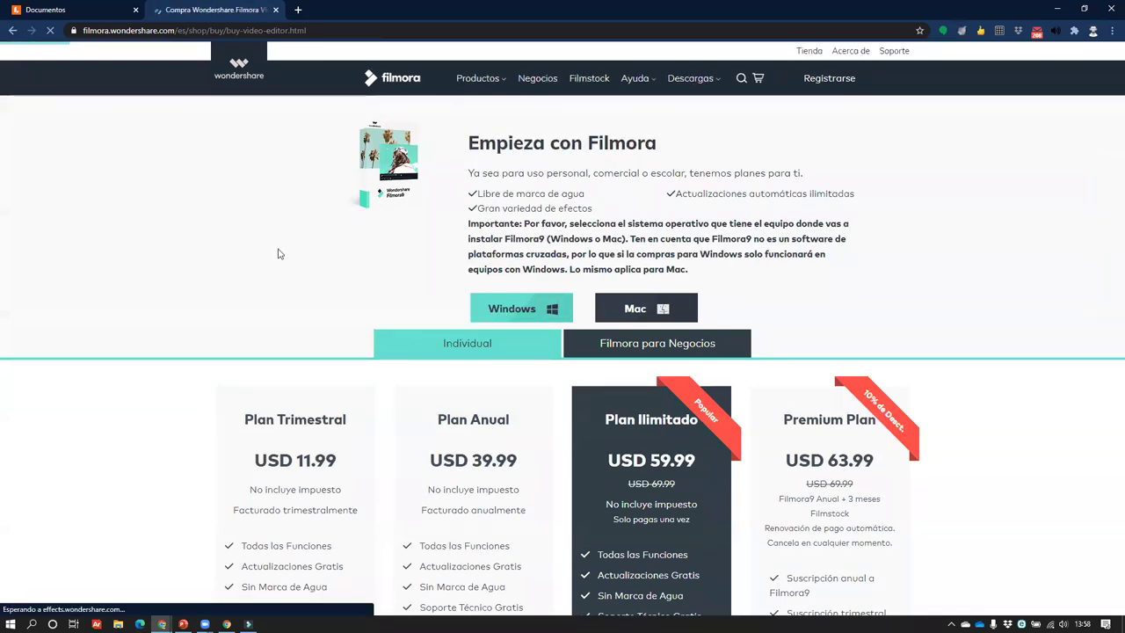
{"action": "scroll", "coordinate": [279, 252], "scroll_direction": "down", "scroll_amount": 3}
{"action": "scroll", "coordinate": [279, 251], "scroll_direction": "up", "scroll_amount": 1}
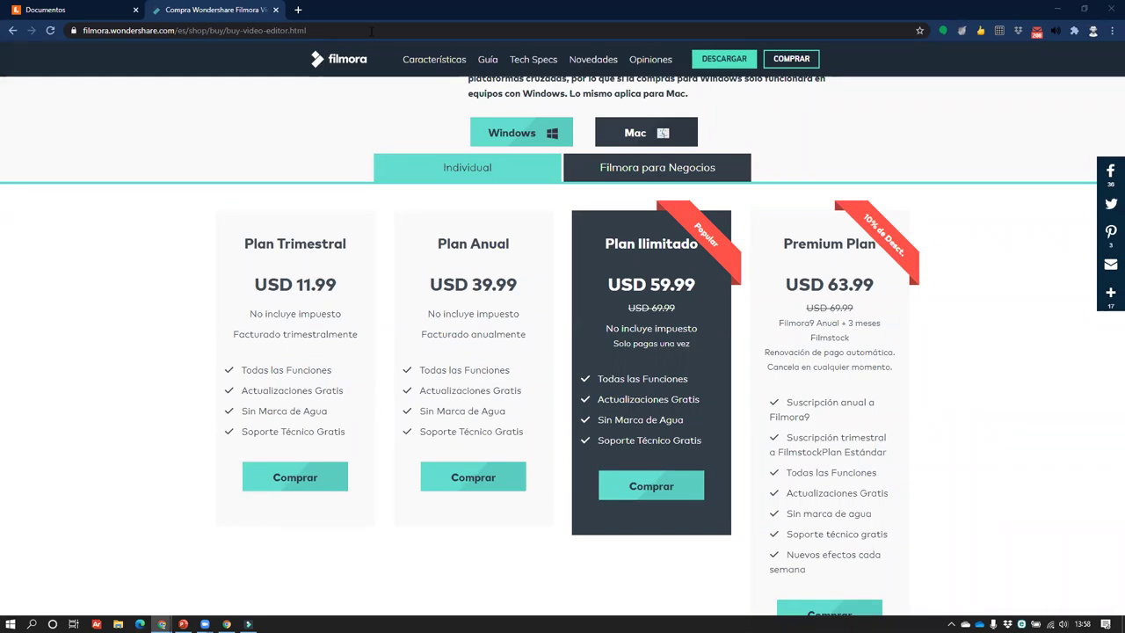
{"action": "left_click", "coordinate": [1057, 8]}
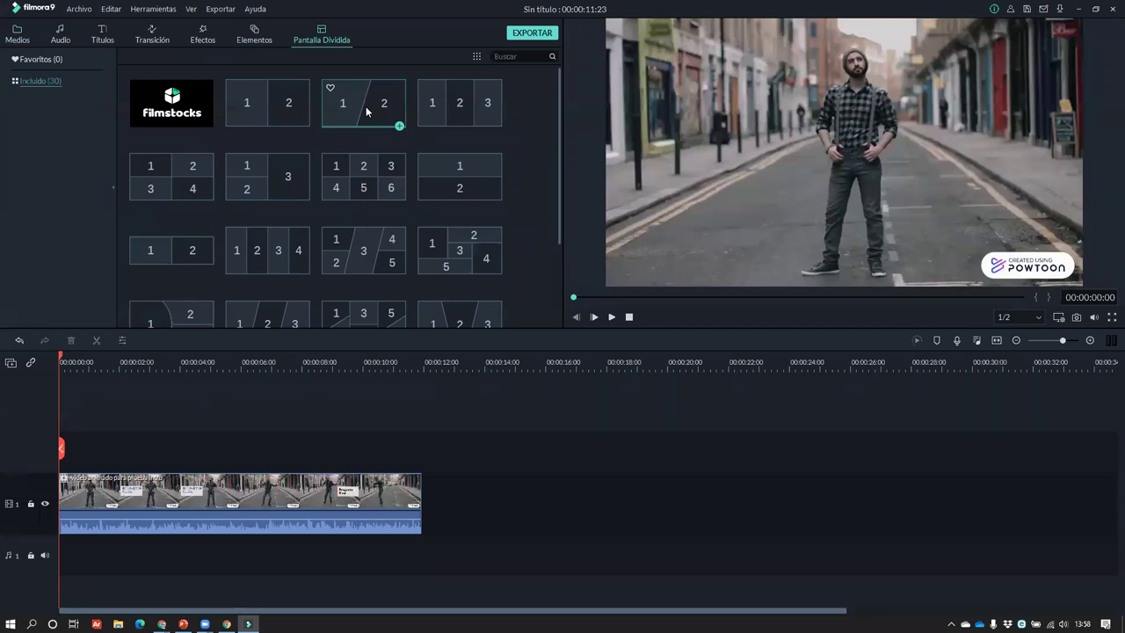
- Add the diagonal two-section split screen right after the clip on video track 1 and place the imported video in section 1
{"action": "left_click_drag", "start_coordinate": [365, 106], "coordinate": [431, 497]}
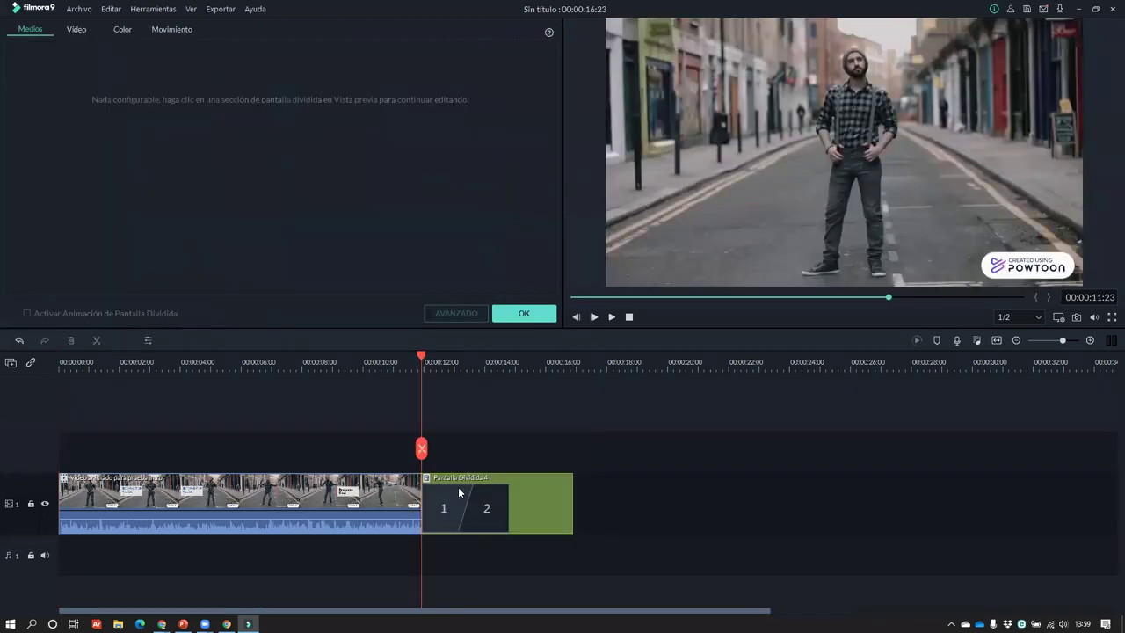
{"action": "left_click", "coordinate": [725, 143]}
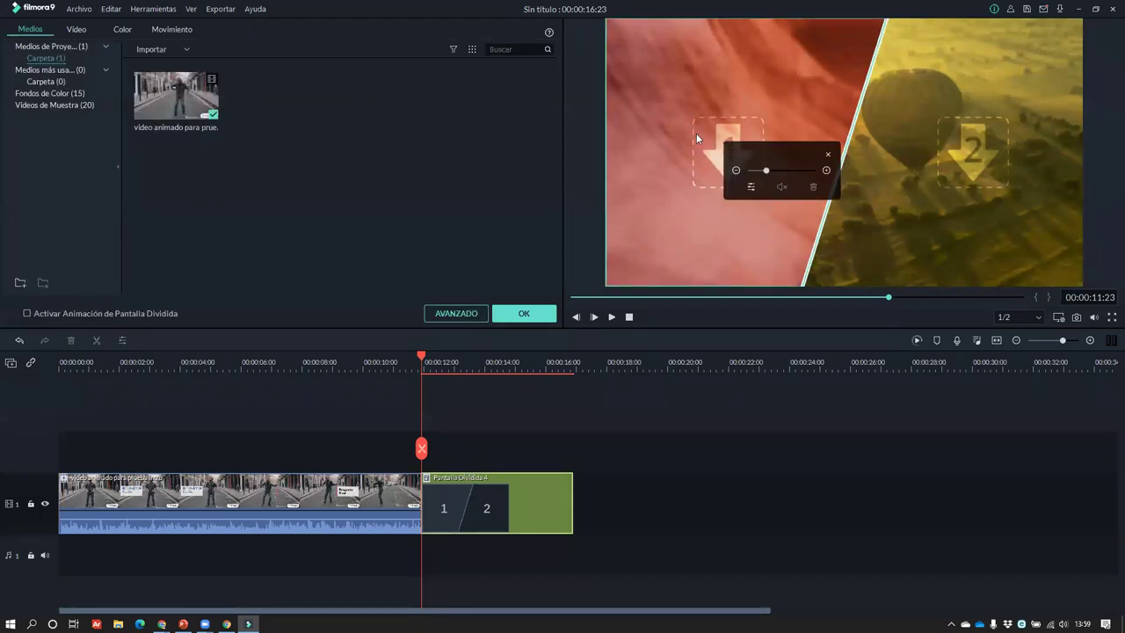
{"action": "left_click_drag", "start_coordinate": [172, 101], "coordinate": [715, 107]}
{"action": "left_click", "coordinate": [388, 129]}
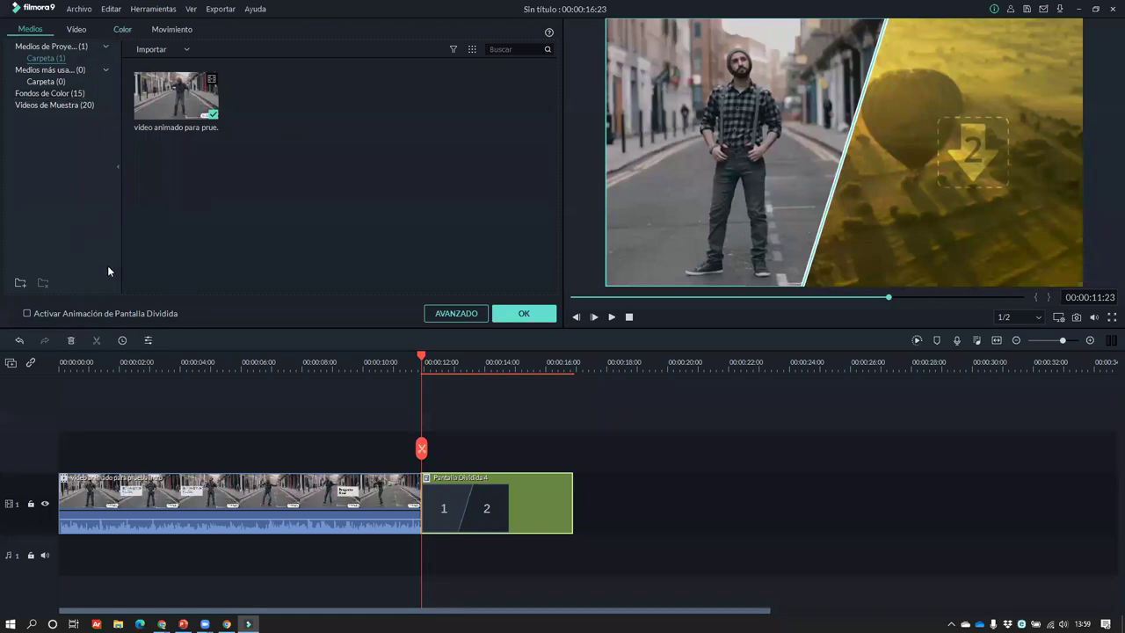
- Import the sadasd video from Descargas, place it in section 2 of the split screen, and play the result
{"action": "right_click", "coordinate": [195, 220]}
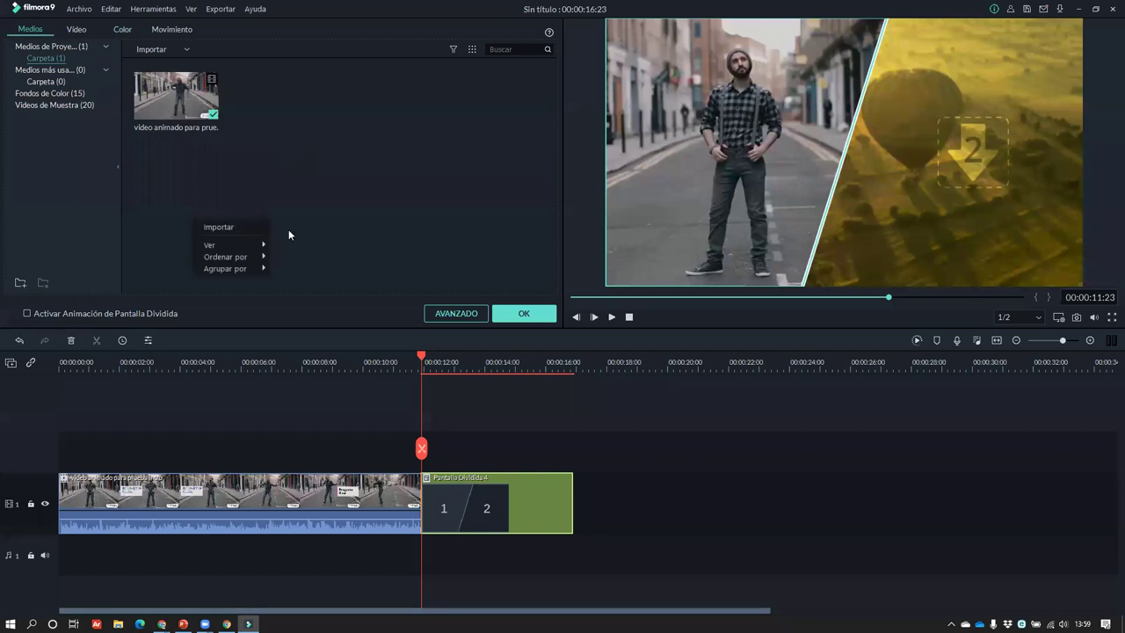
{"action": "double_click", "coordinate": [315, 215]}
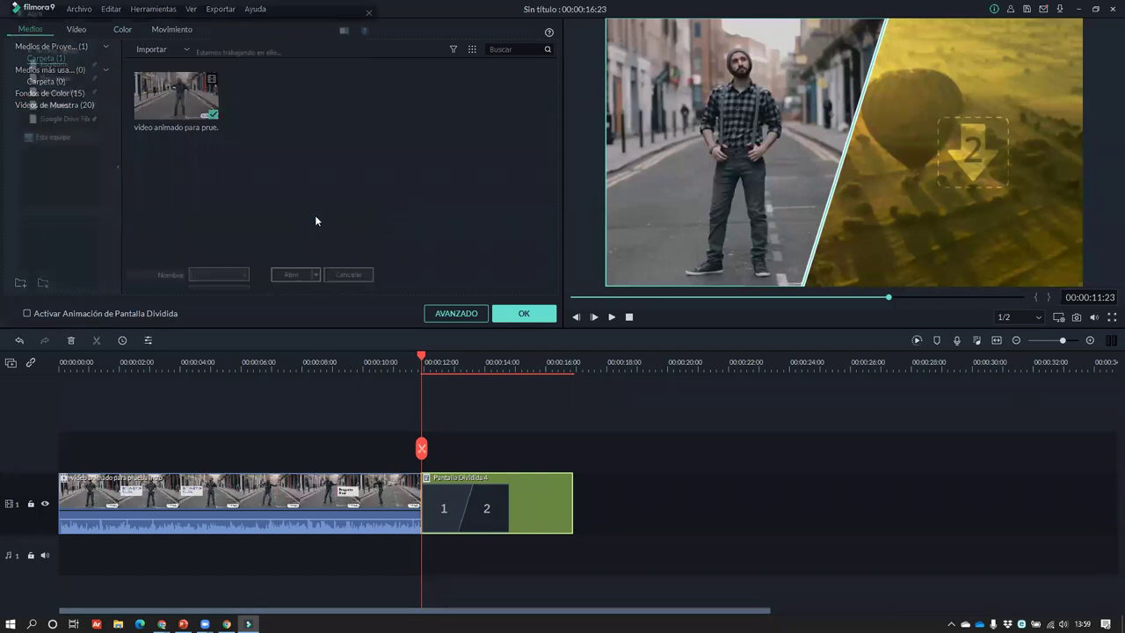
{"action": "left_click", "coordinate": [270, 138]}
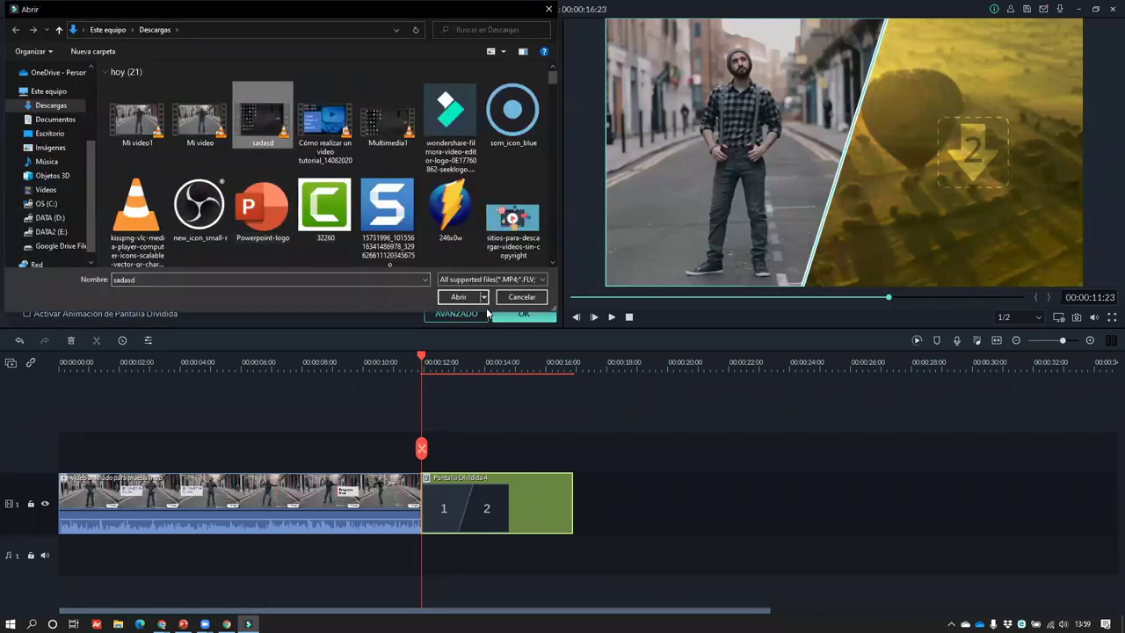
{"action": "left_click", "coordinate": [464, 296]}
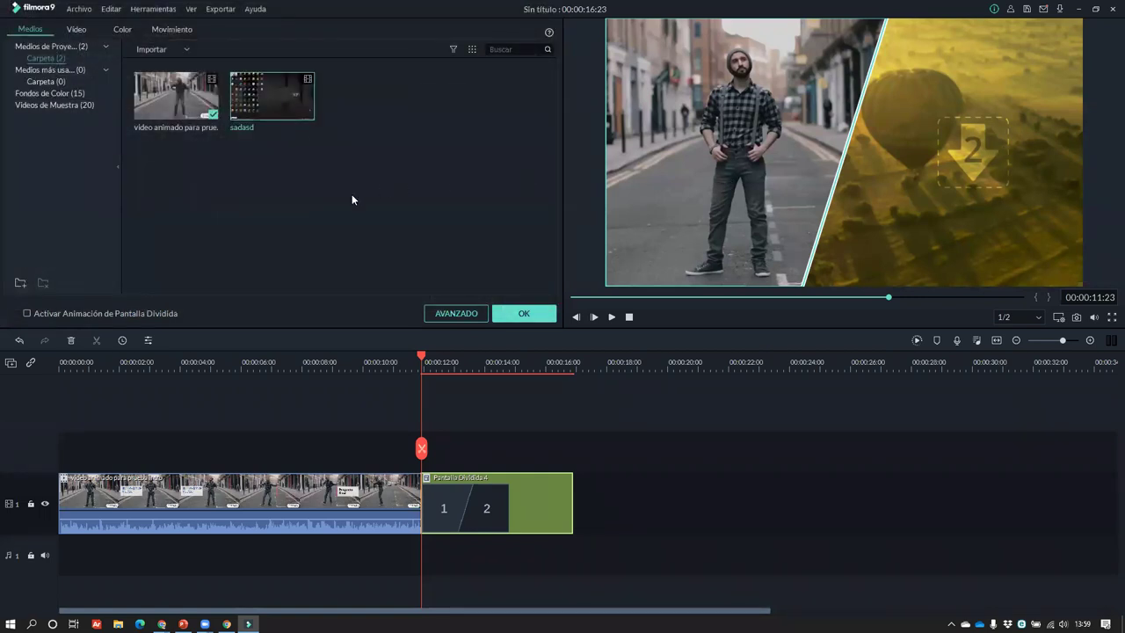
{"action": "left_click_drag", "start_coordinate": [257, 110], "coordinate": [980, 156]}
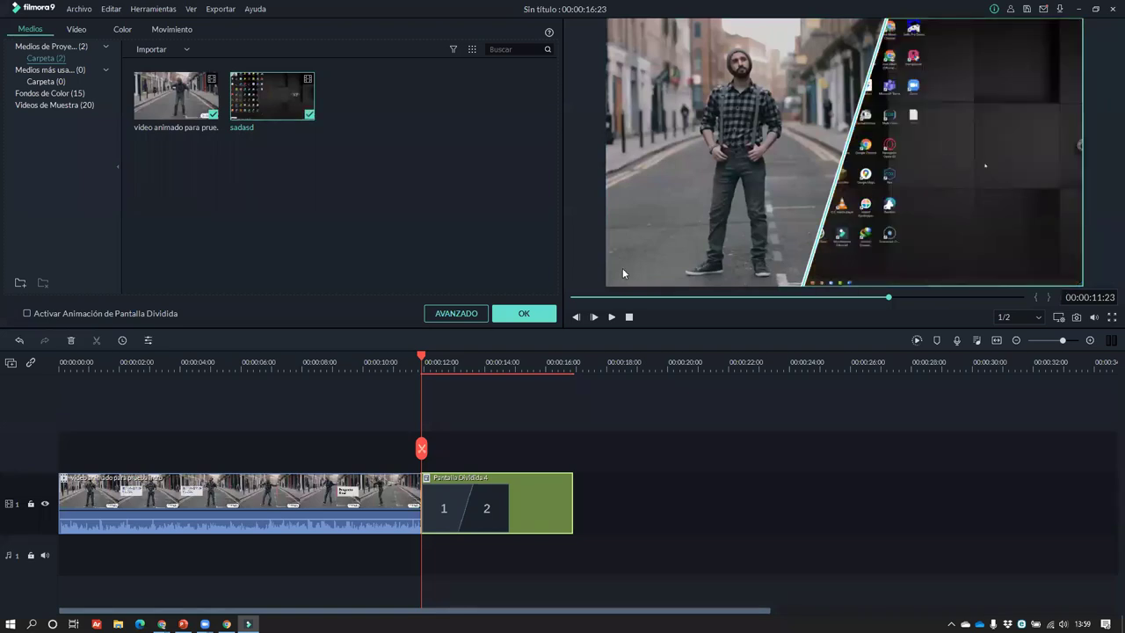
{"action": "left_click", "coordinate": [608, 318]}
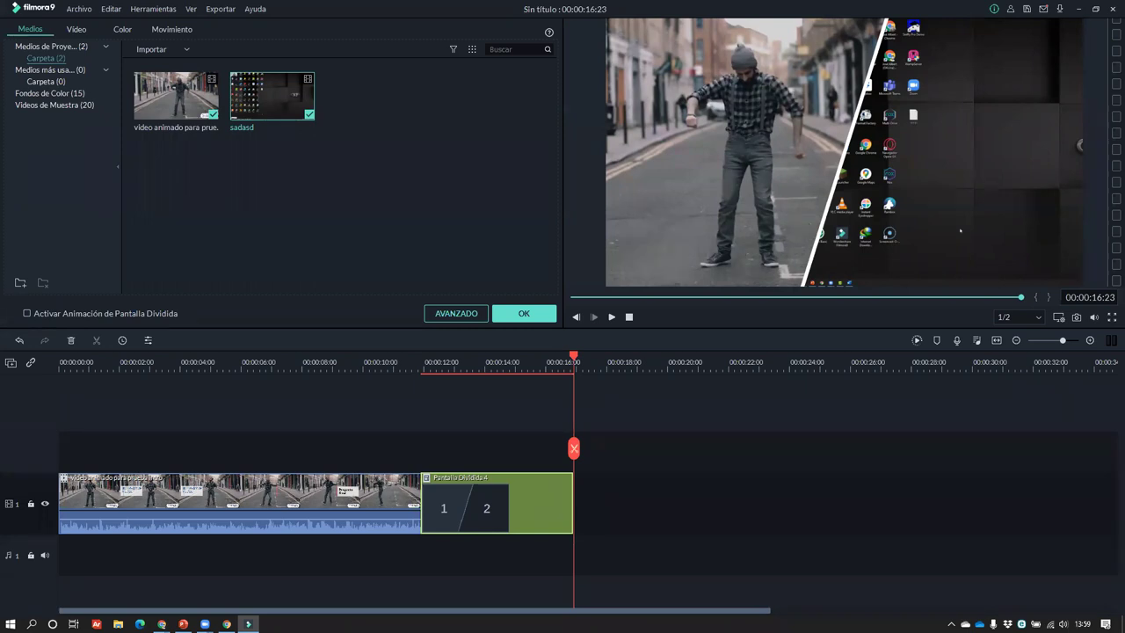
- Look through the split screen's motion, colour and video settings, the sample videos and the colour backgrounds, and accept the split screen
{"action": "left_click", "coordinate": [321, 265]}
{"action": "left_click", "coordinate": [179, 31]}
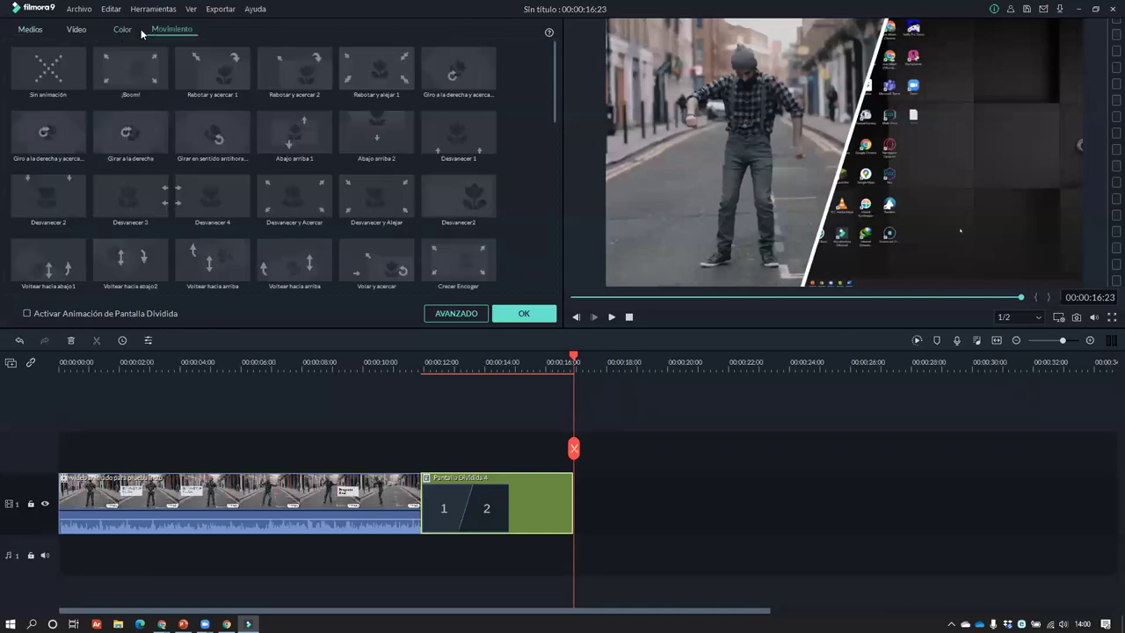
{"action": "left_click", "coordinate": [120, 30]}
{"action": "left_click", "coordinate": [88, 30]}
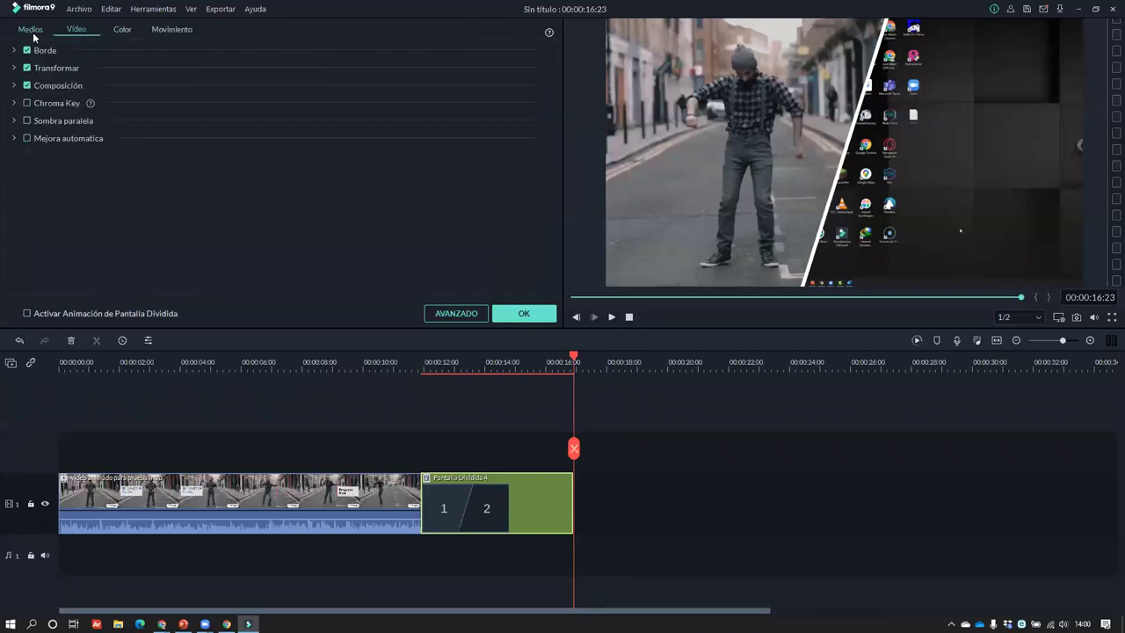
{"action": "left_click", "coordinate": [32, 32]}
{"action": "left_click", "coordinate": [44, 93]}
{"action": "left_click", "coordinate": [46, 106]}
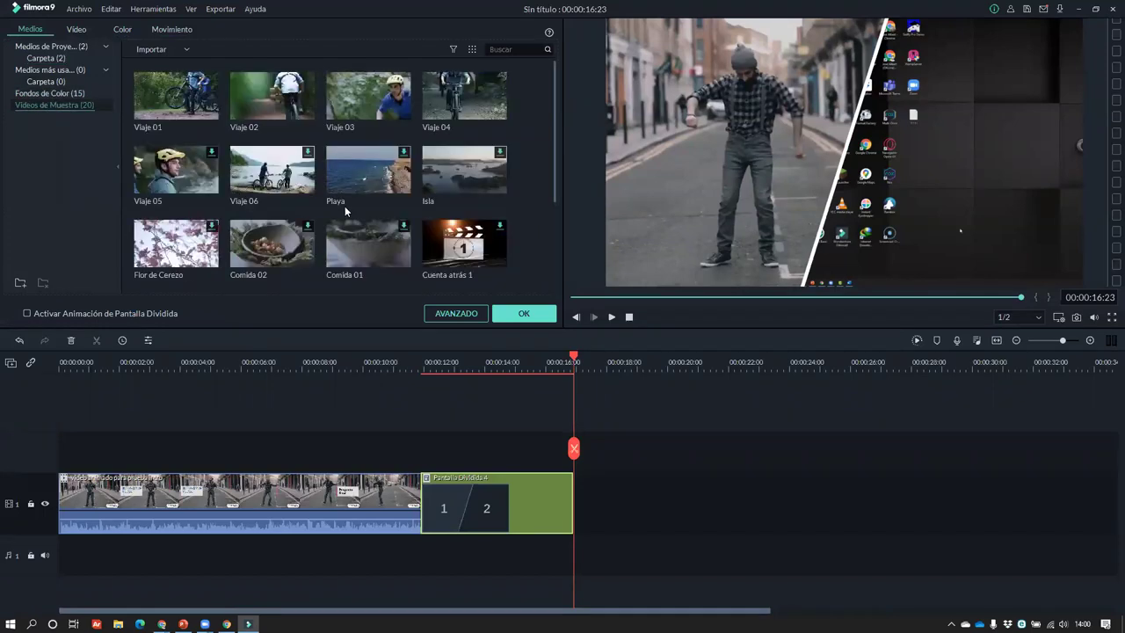
{"action": "scroll", "coordinate": [333, 191], "scroll_direction": "down", "scroll_amount": 3}
{"action": "scroll", "coordinate": [334, 188], "scroll_direction": "up", "scroll_amount": 3}
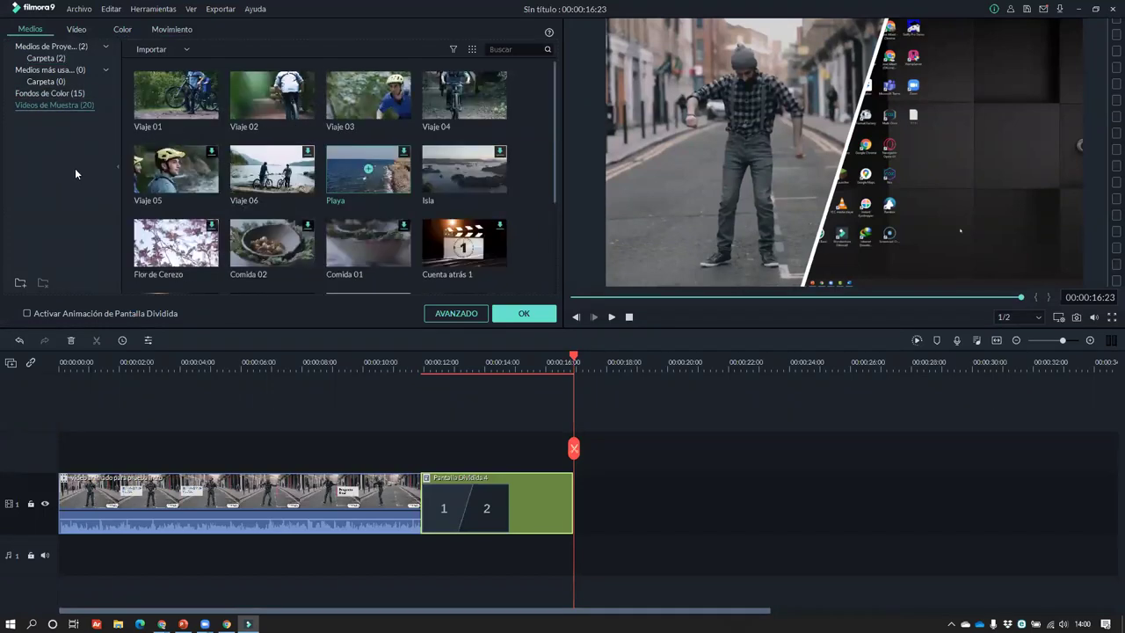
{"action": "left_click", "coordinate": [65, 95]}
{"action": "scroll", "coordinate": [289, 167], "scroll_direction": "down", "scroll_amount": 2}
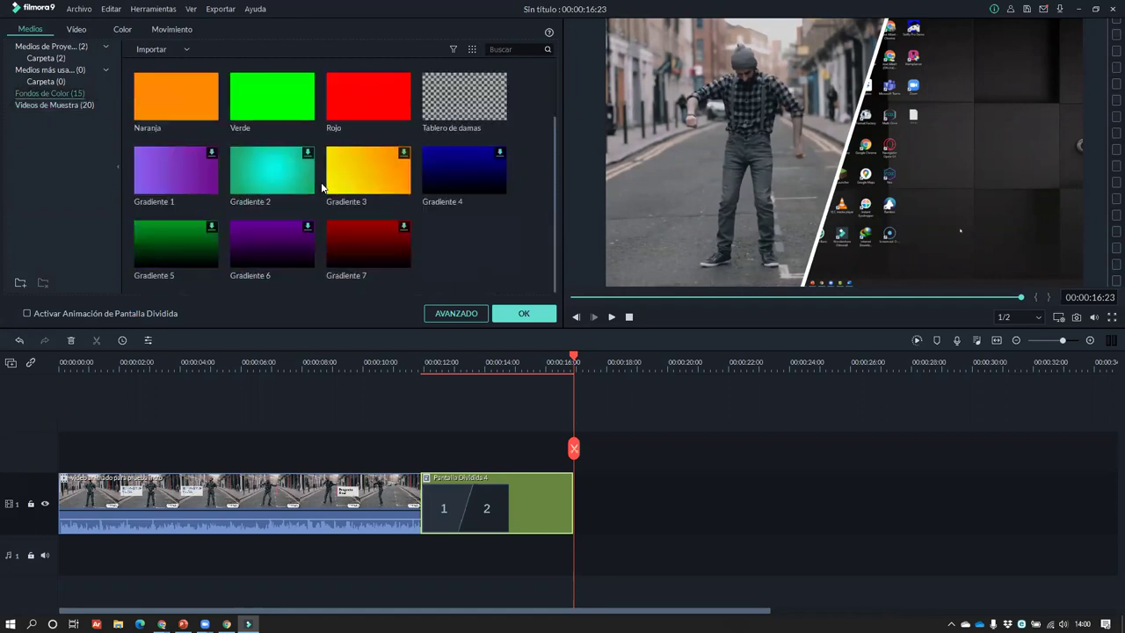
{"action": "scroll", "coordinate": [322, 186], "scroll_direction": "up", "scroll_amount": 2}
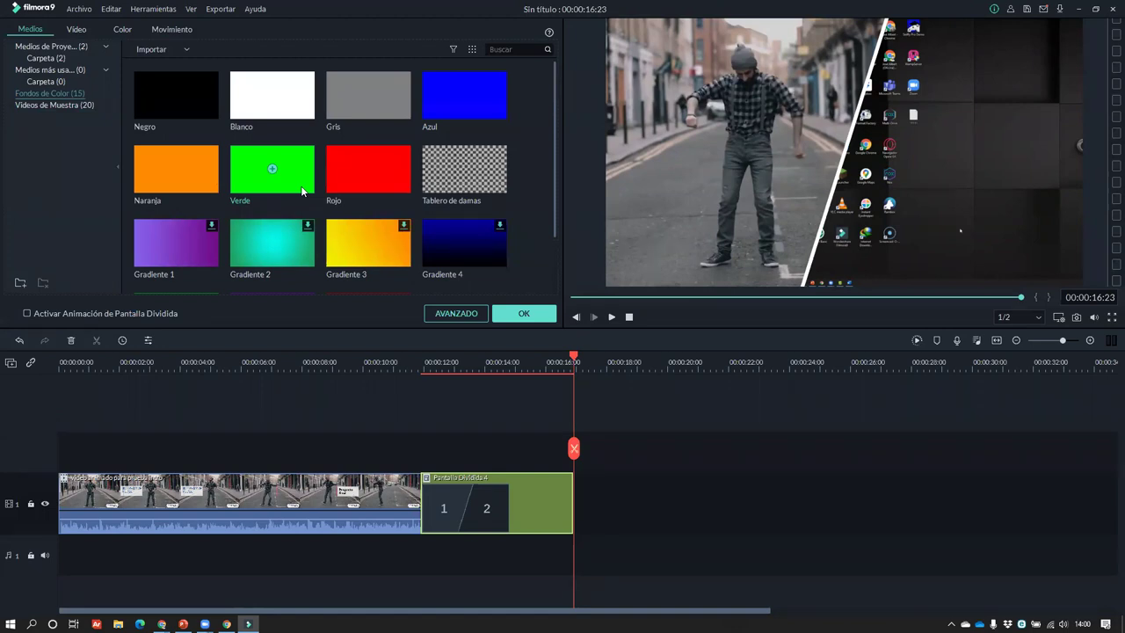
{"action": "left_click", "coordinate": [518, 318]}
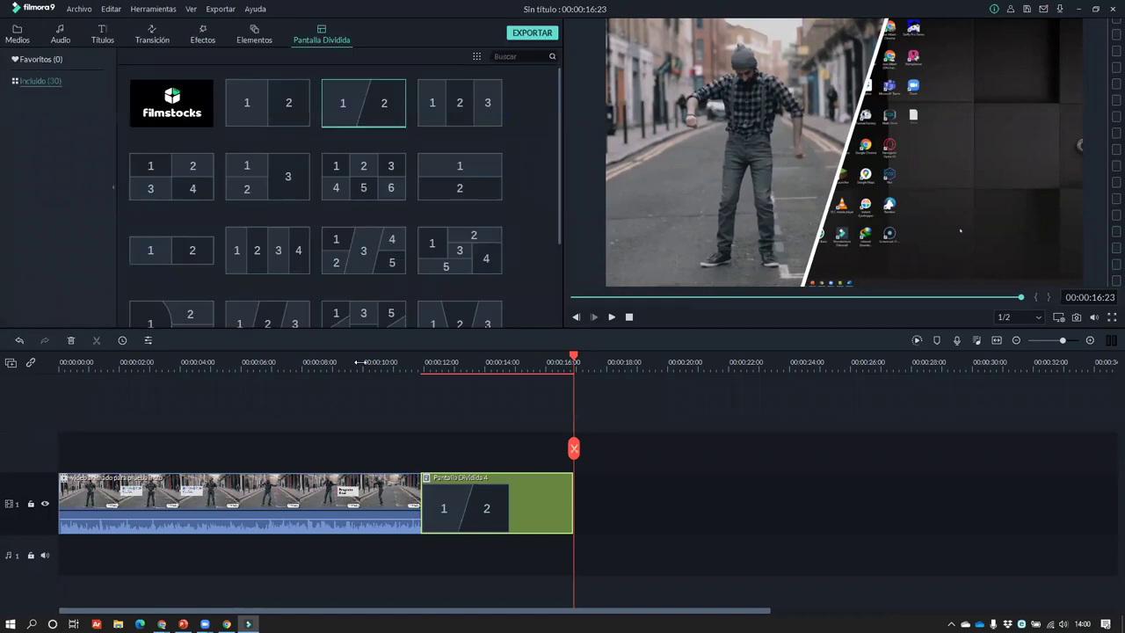
- Export the timeline as an AVI file named Mi video to D:/Descargas and close the finished export
{"action": "left_click", "coordinate": [299, 361]}
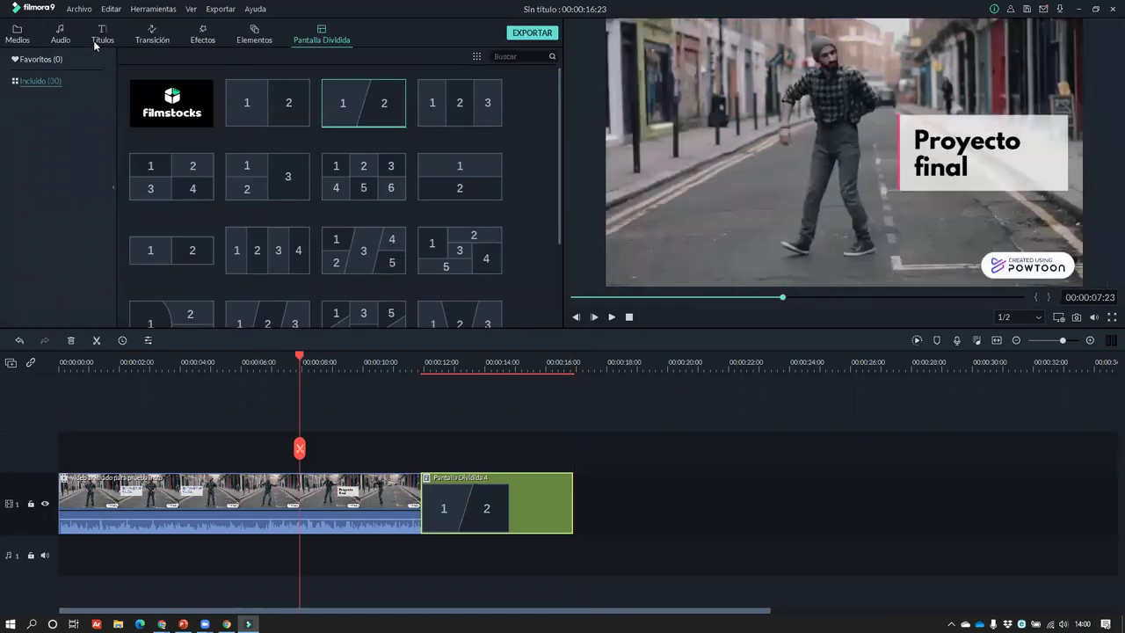
{"action": "left_click", "coordinate": [15, 40]}
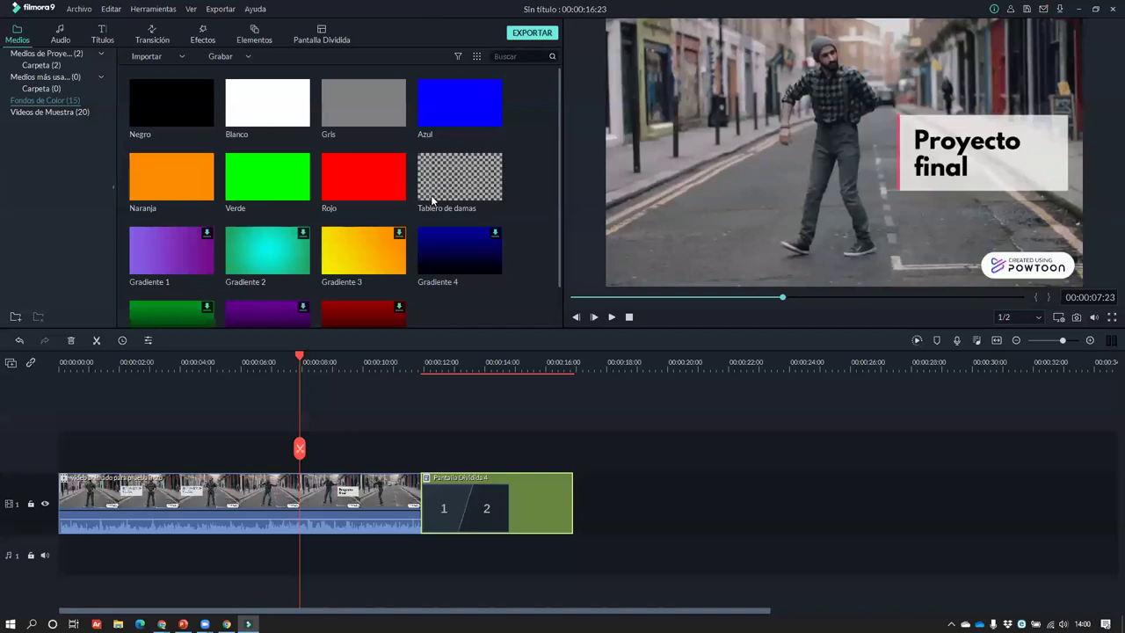
{"action": "key", "text": "ctrl+e"}
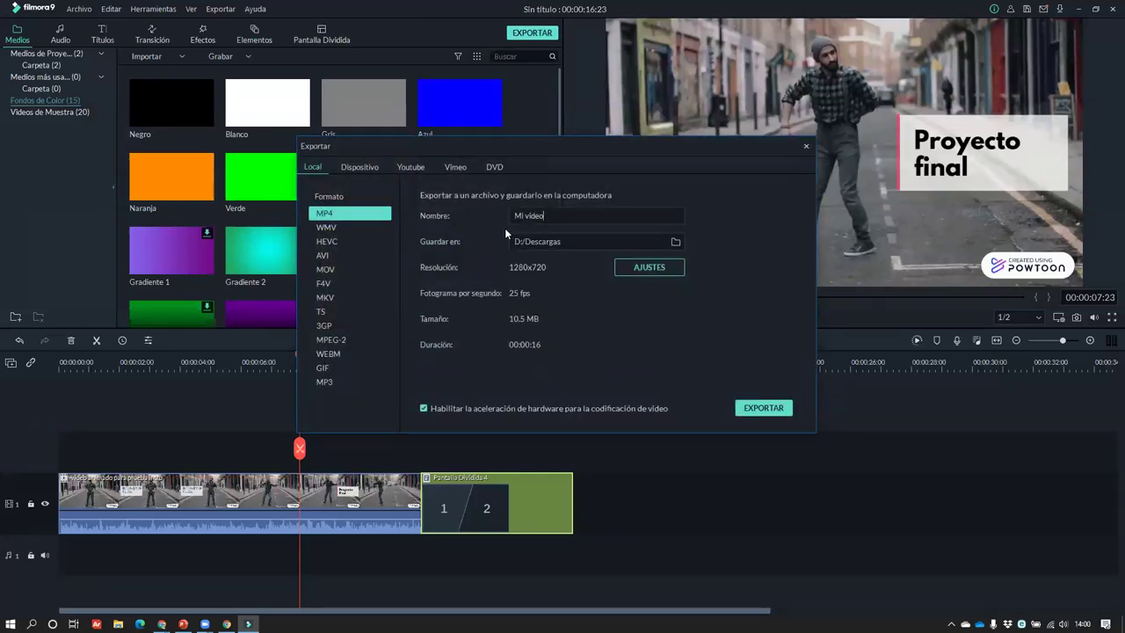
{"action": "left_click", "coordinate": [373, 256]}
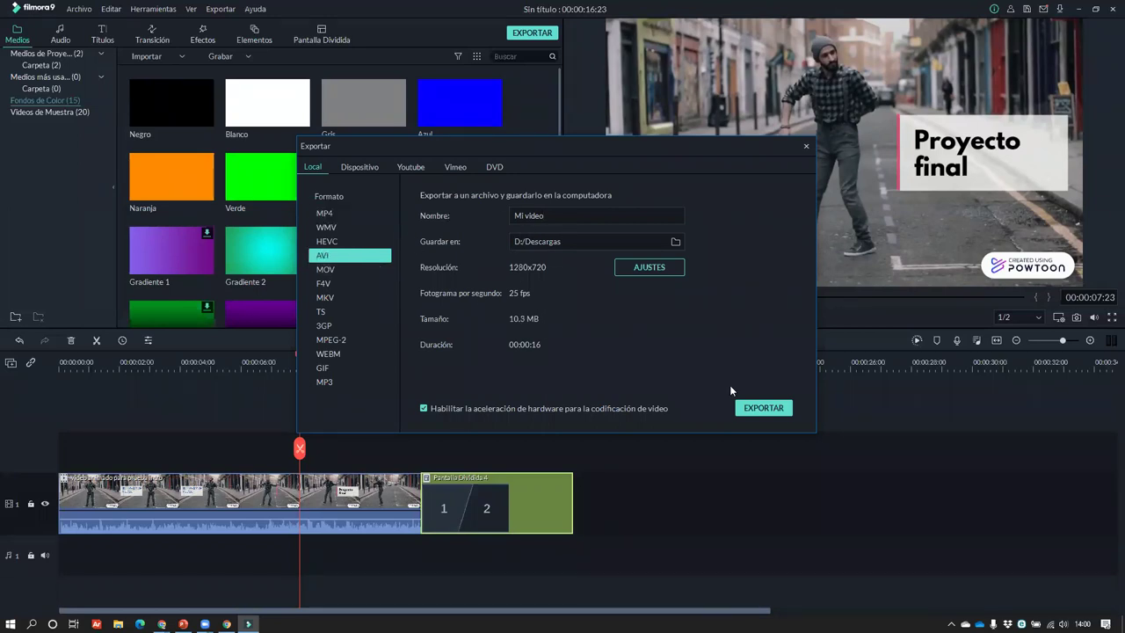
{"action": "left_click", "coordinate": [761, 412]}
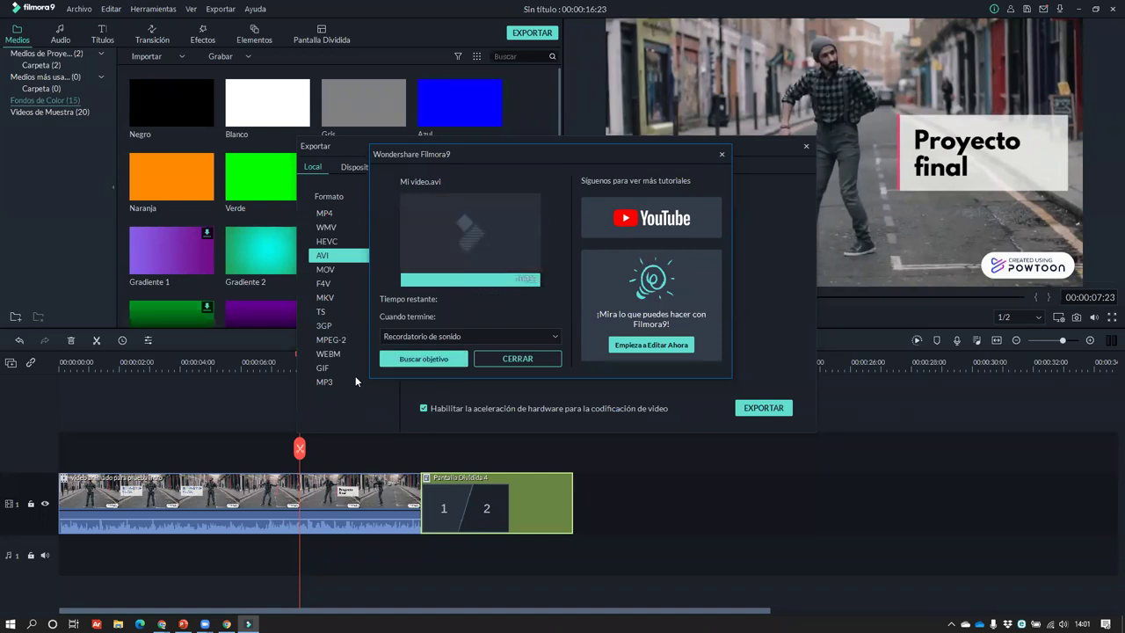
{"action": "left_click", "coordinate": [504, 359]}
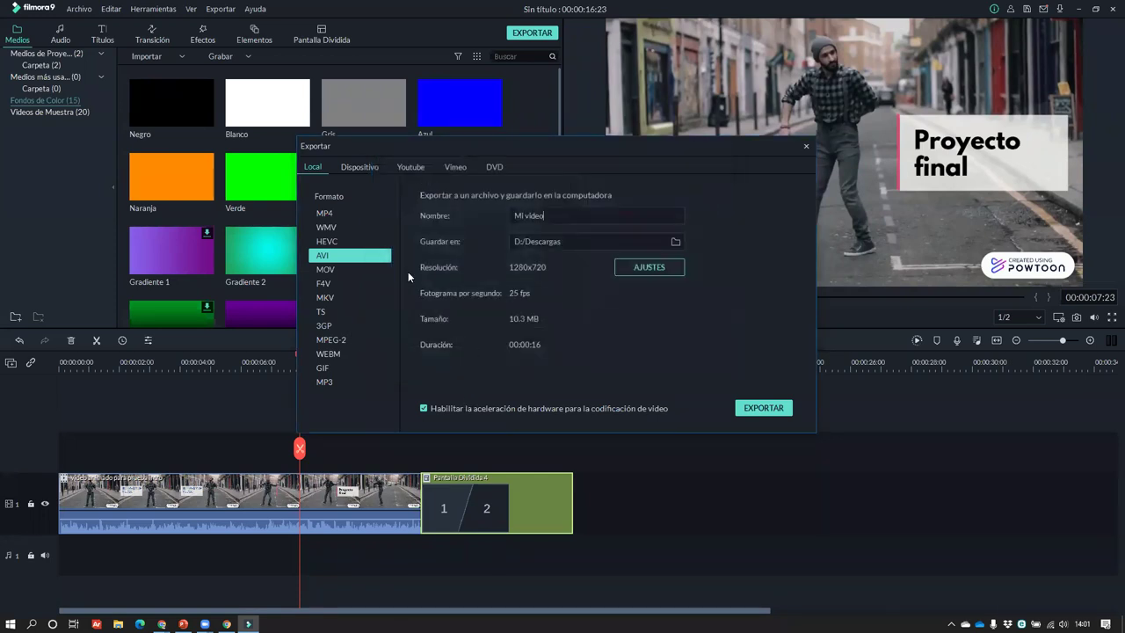
- Export the timeline again as MP4, accepting the Muy Buena quality settings at 1280x720 and 25 fps
{"action": "left_click", "coordinate": [347, 216]}
{"action": "left_click", "coordinate": [644, 271]}
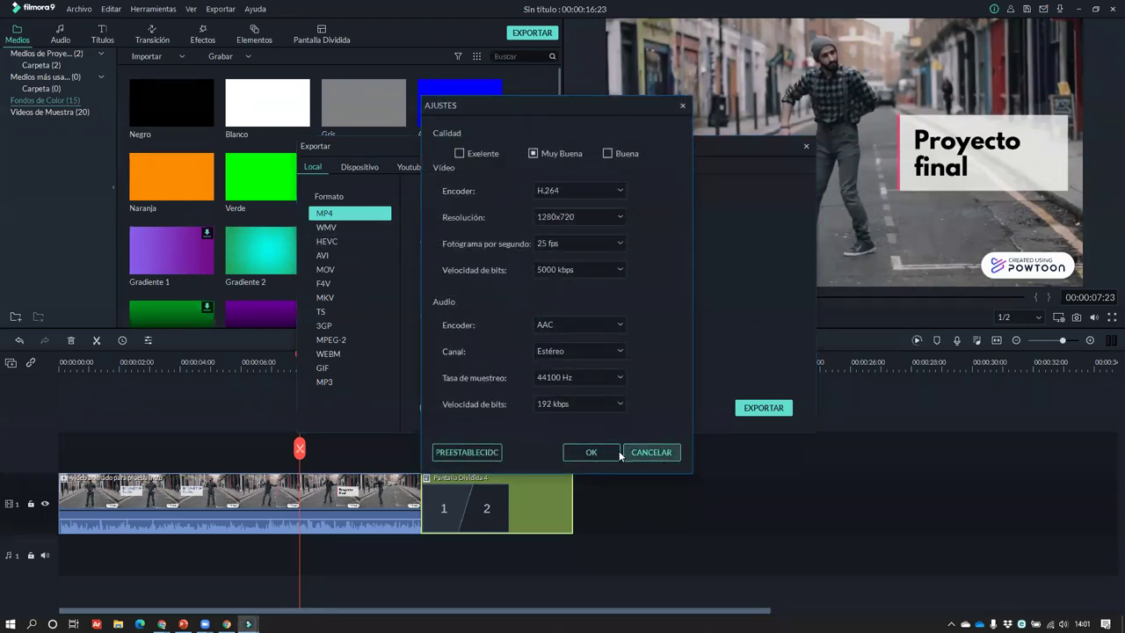
{"action": "left_click", "coordinate": [591, 453]}
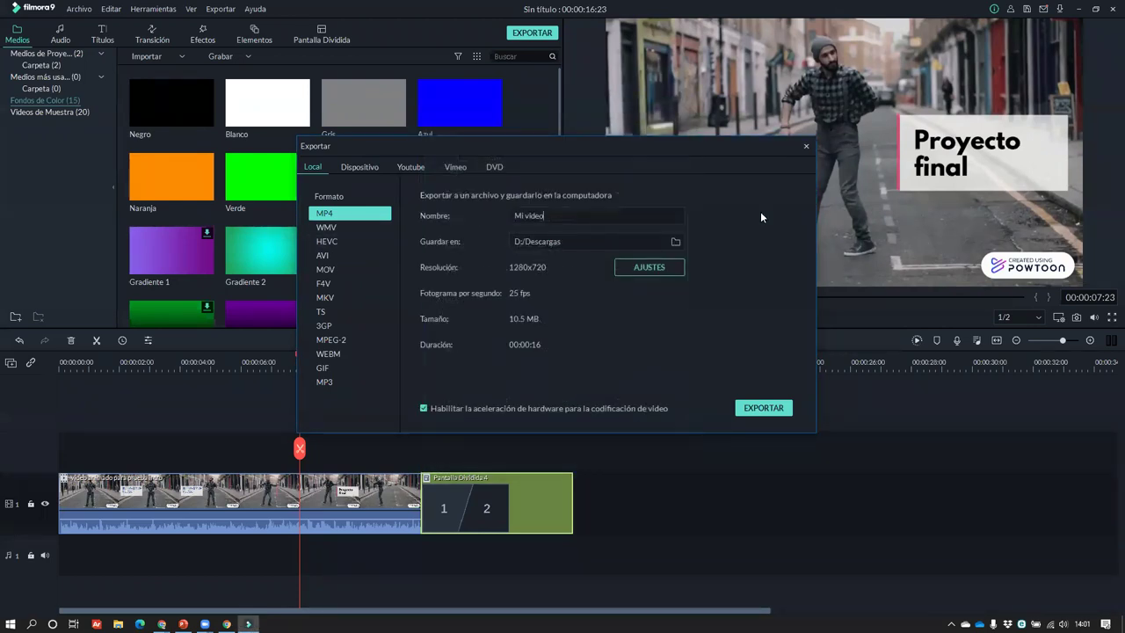
{"action": "left_click", "coordinate": [763, 408]}
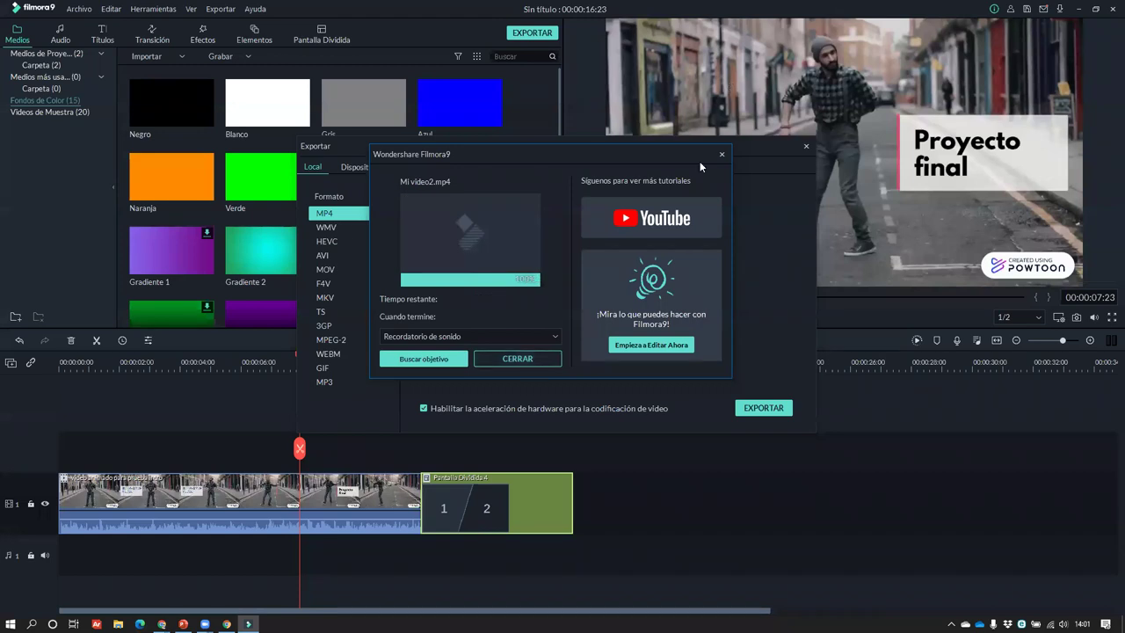
- Show the exported MP4 in the Descargas folder, play Mi video2 and close the player
{"action": "left_click", "coordinate": [439, 363]}
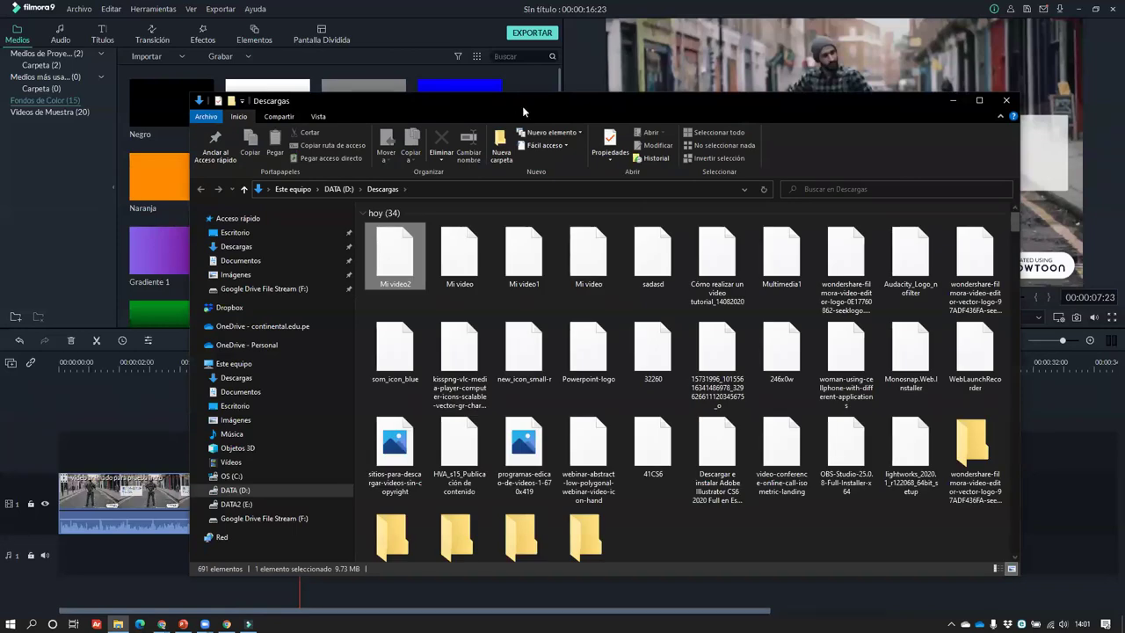
{"action": "key", "text": "super+Up"}
{"action": "left_click", "coordinate": [280, 179]}
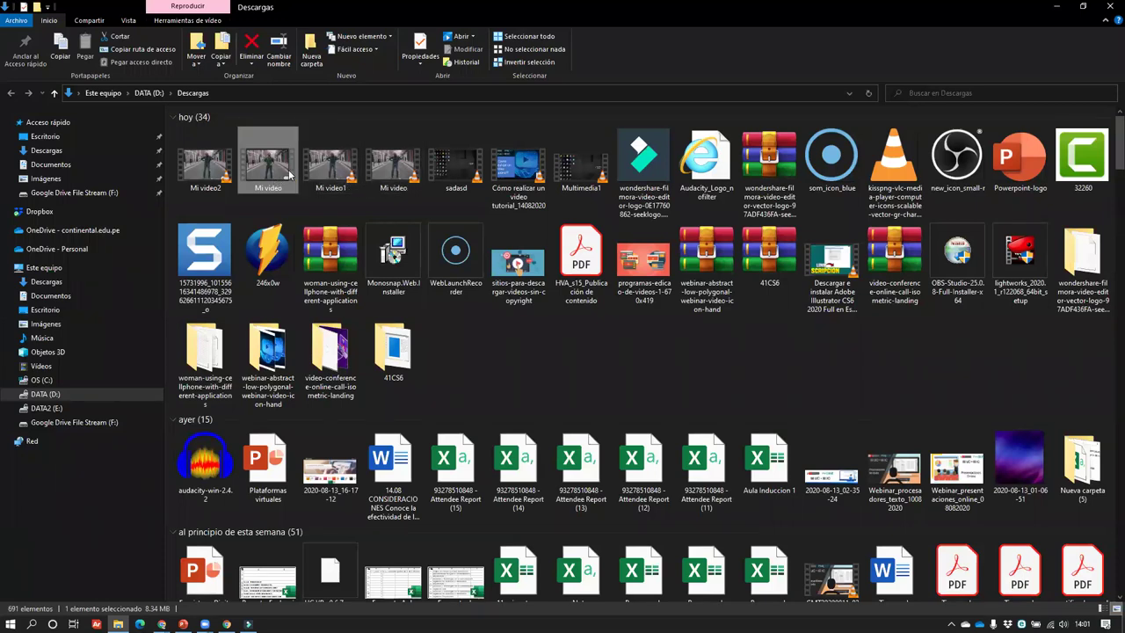
{"action": "left_click", "coordinate": [230, 156]}
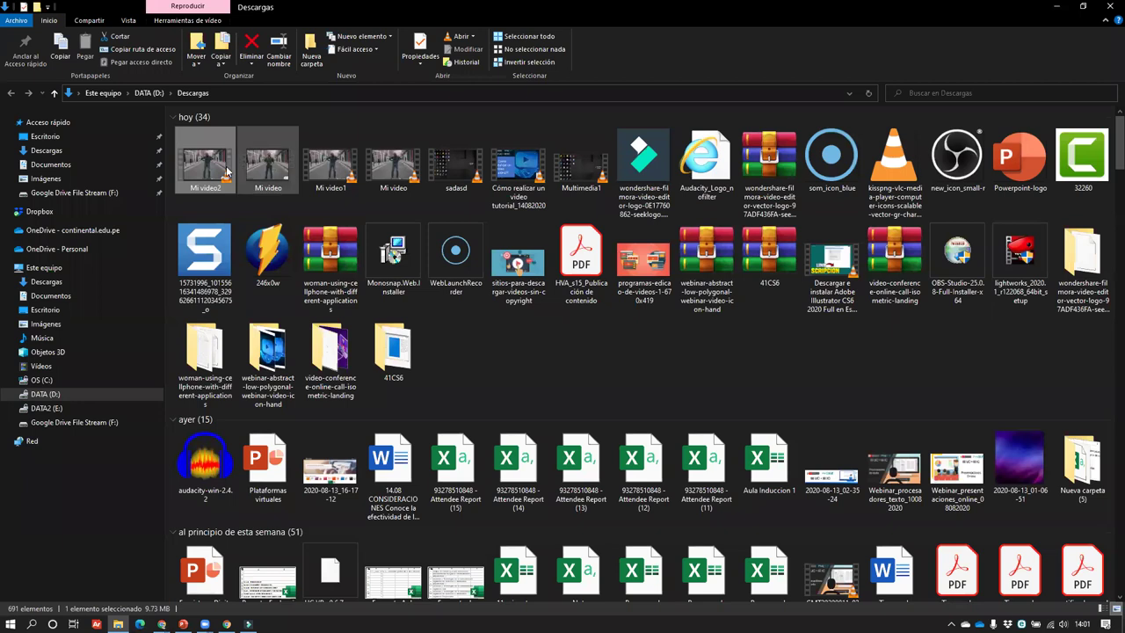
{"action": "left_click", "coordinate": [242, 159]}
{"action": "left_click", "coordinate": [228, 159]}
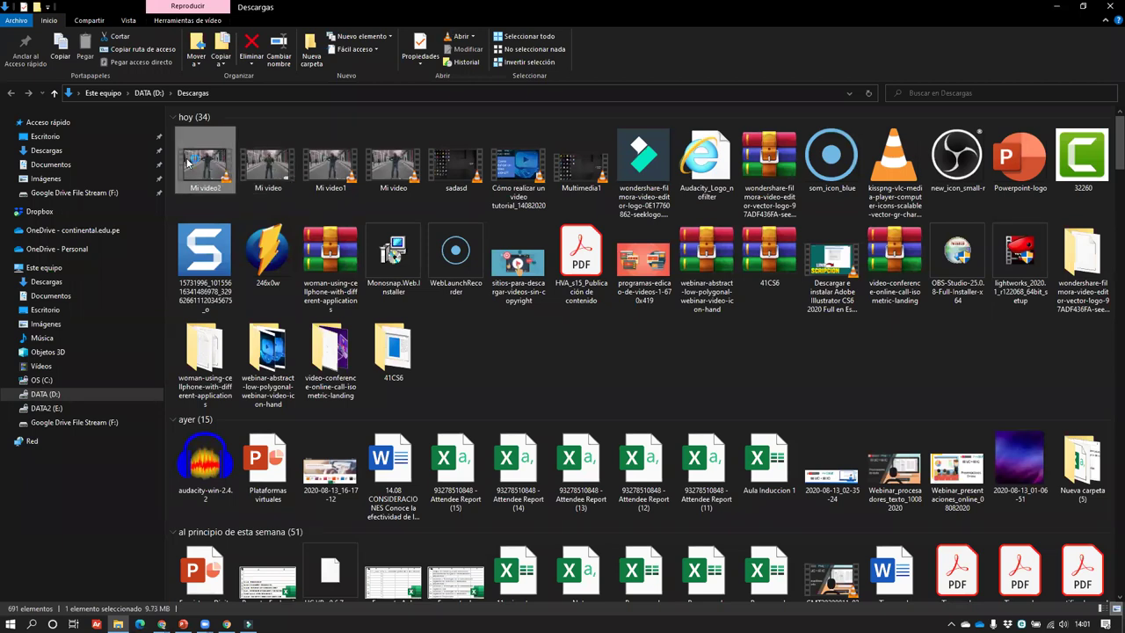
{"action": "double_click", "coordinate": [187, 161]}
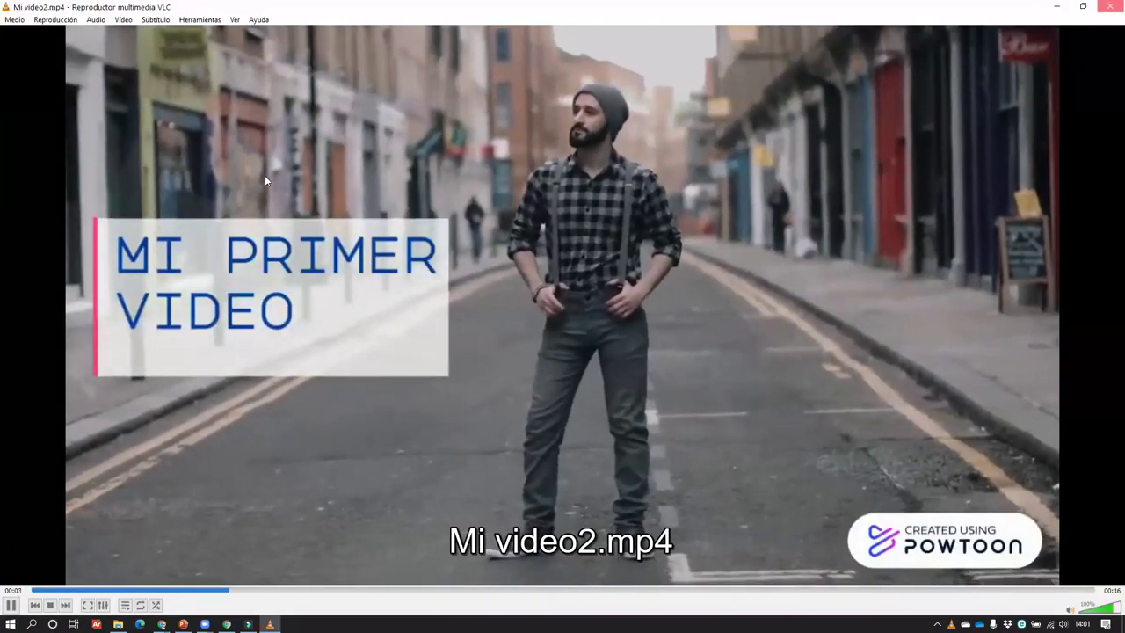
{"action": "key", "text": "alt+F4"}
- Play the exported Mi video AVI file with VLC media player, pause it and close the player
{"action": "double_click", "coordinate": [255, 176]}
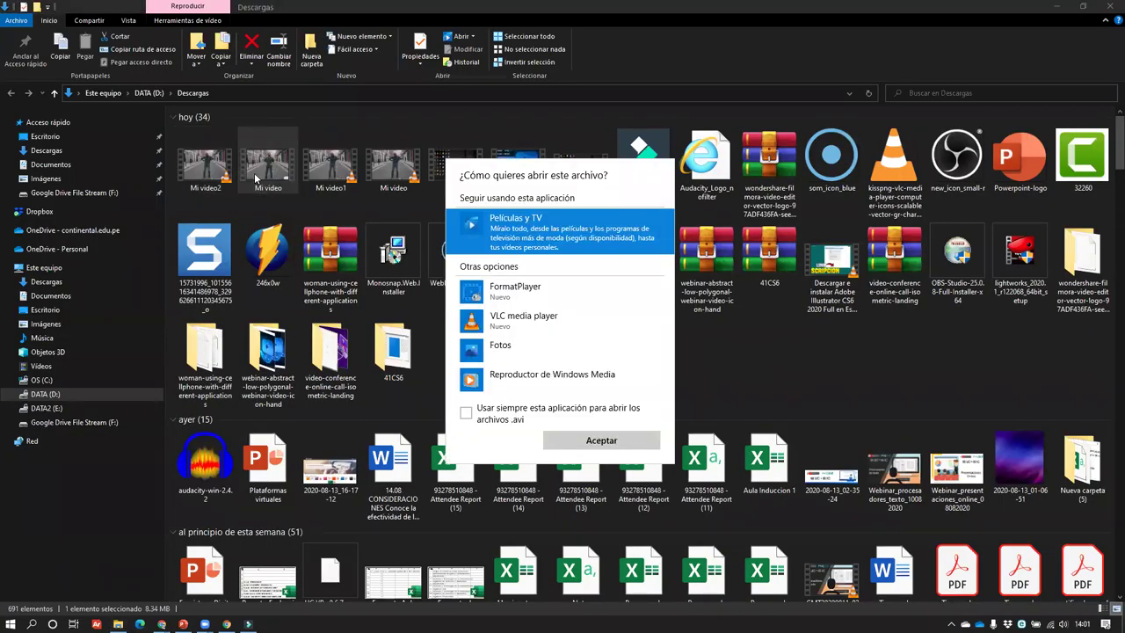
{"action": "left_click", "coordinate": [554, 320]}
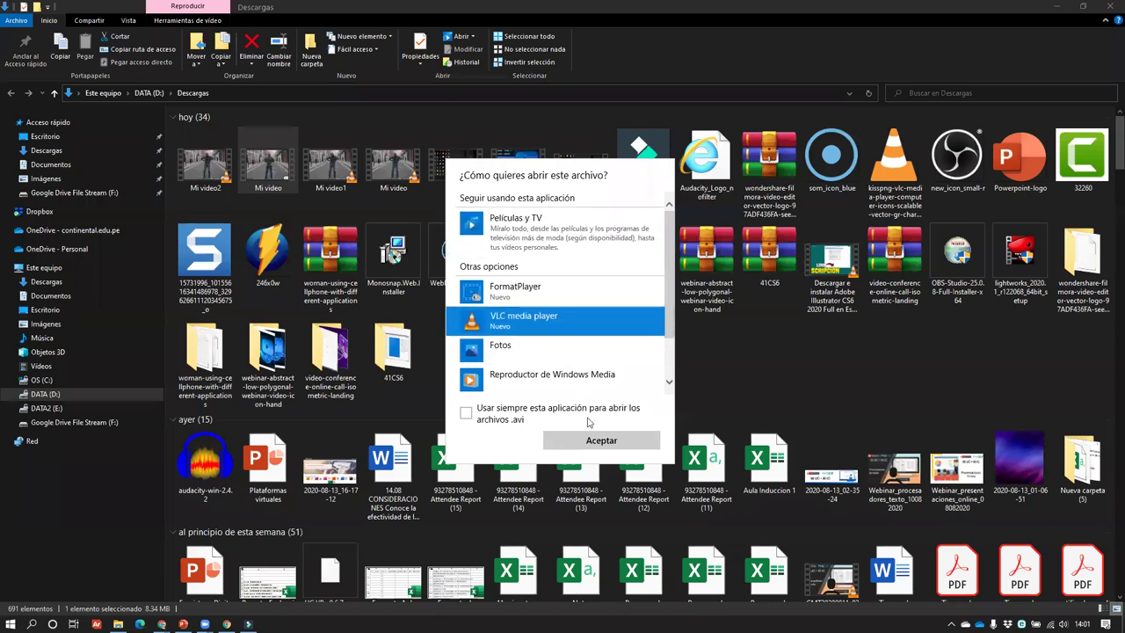
{"action": "left_click", "coordinate": [591, 437]}
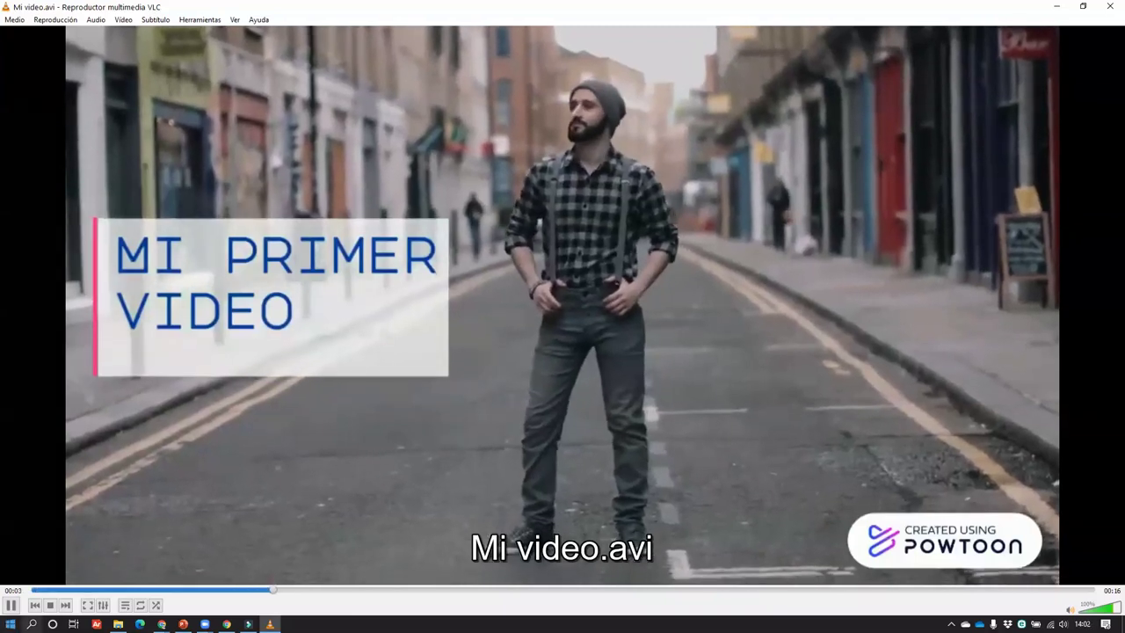
{"action": "key", "text": "space"}
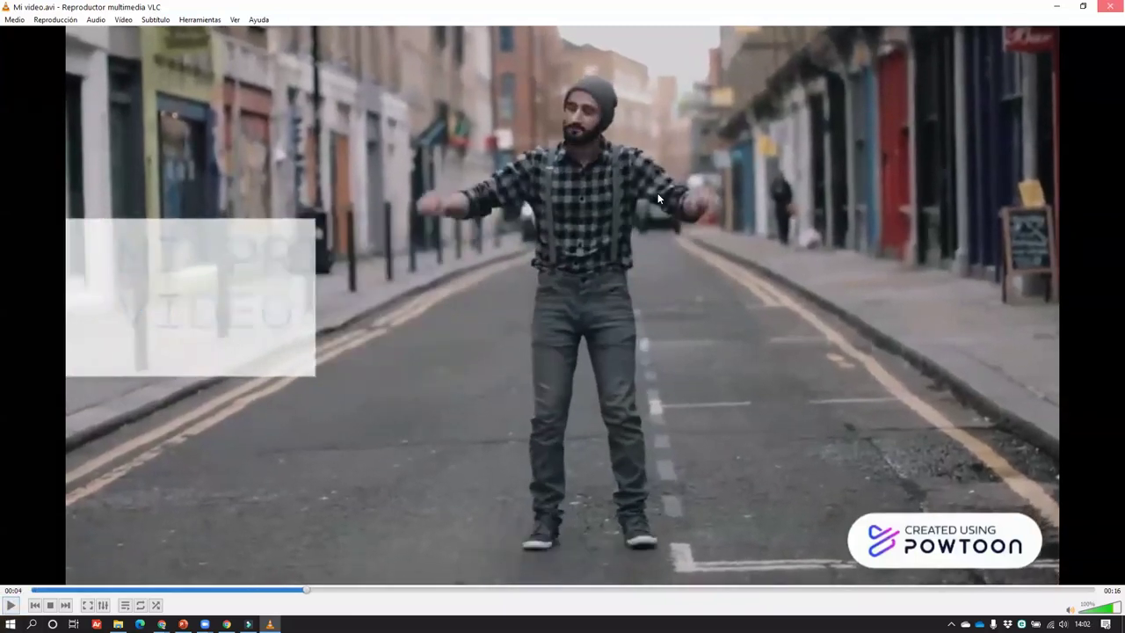
{"action": "key", "text": "alt+F4"}
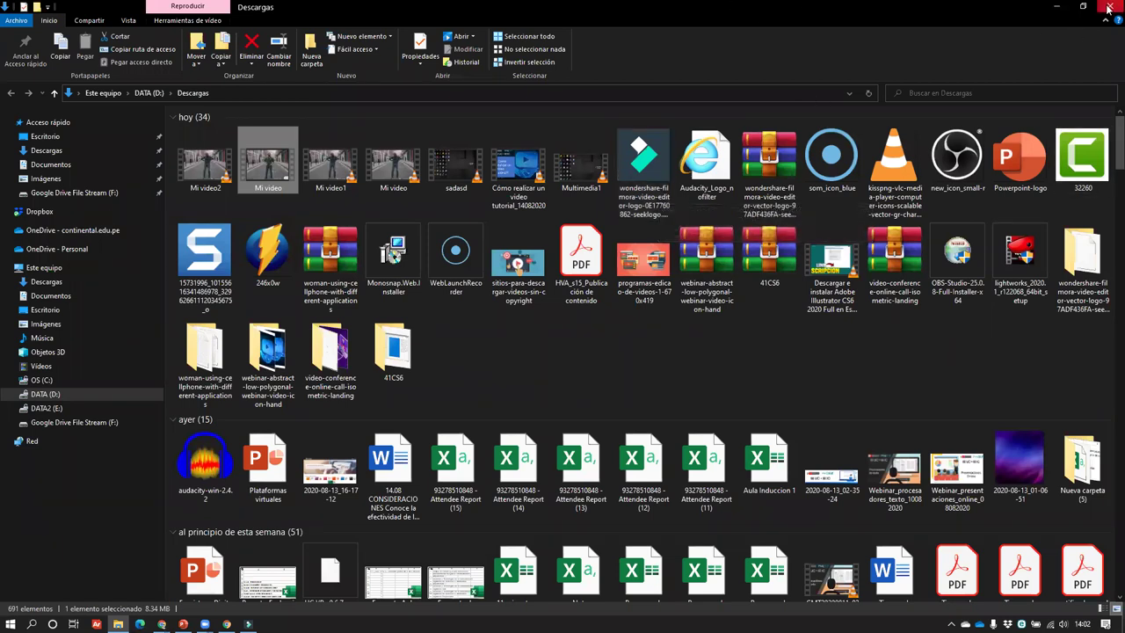
- Return to Filmora9, close the export window and exit the program
{"action": "key", "text": "alt+Tab"}
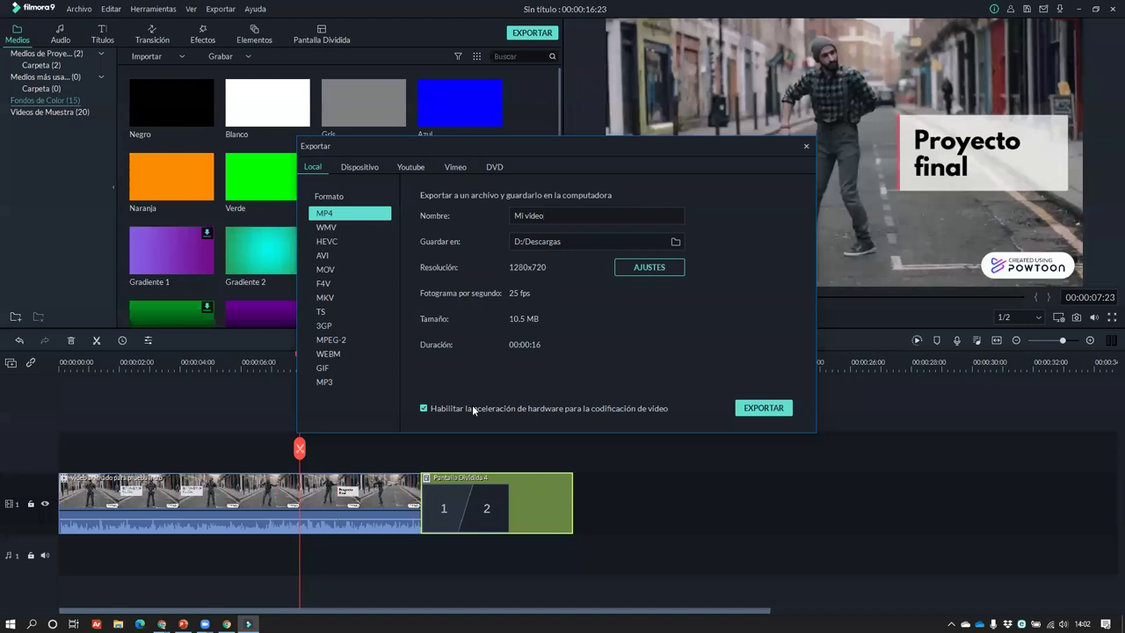
{"action": "left_click", "coordinate": [804, 145]}
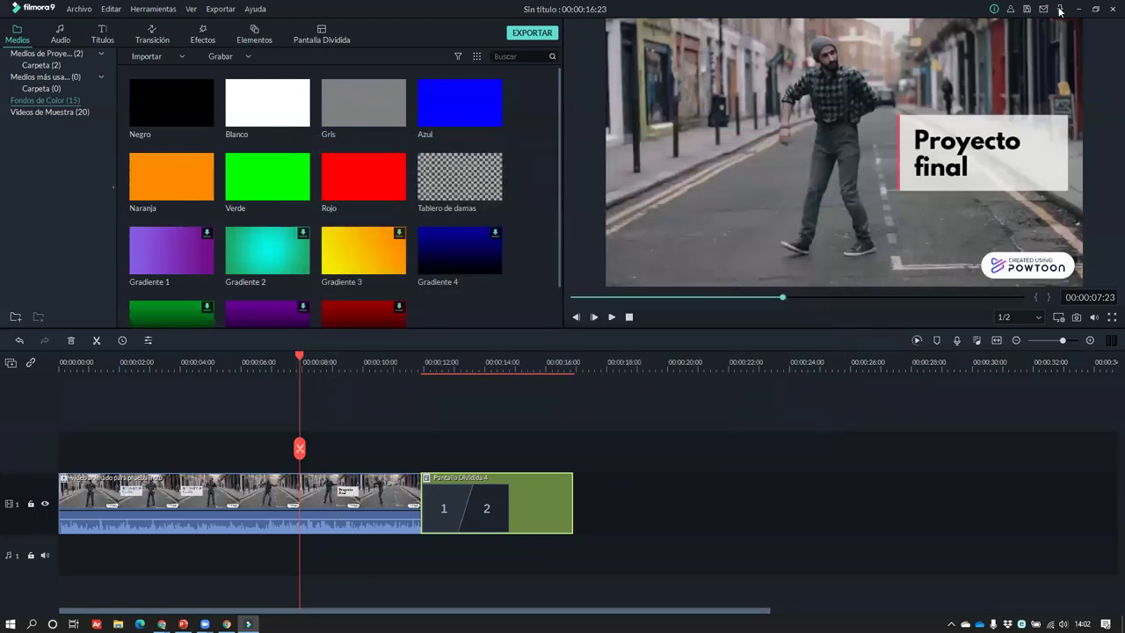
{"action": "left_click", "coordinate": [1112, 8]}
{"action": "left_click", "coordinate": [615, 314]}
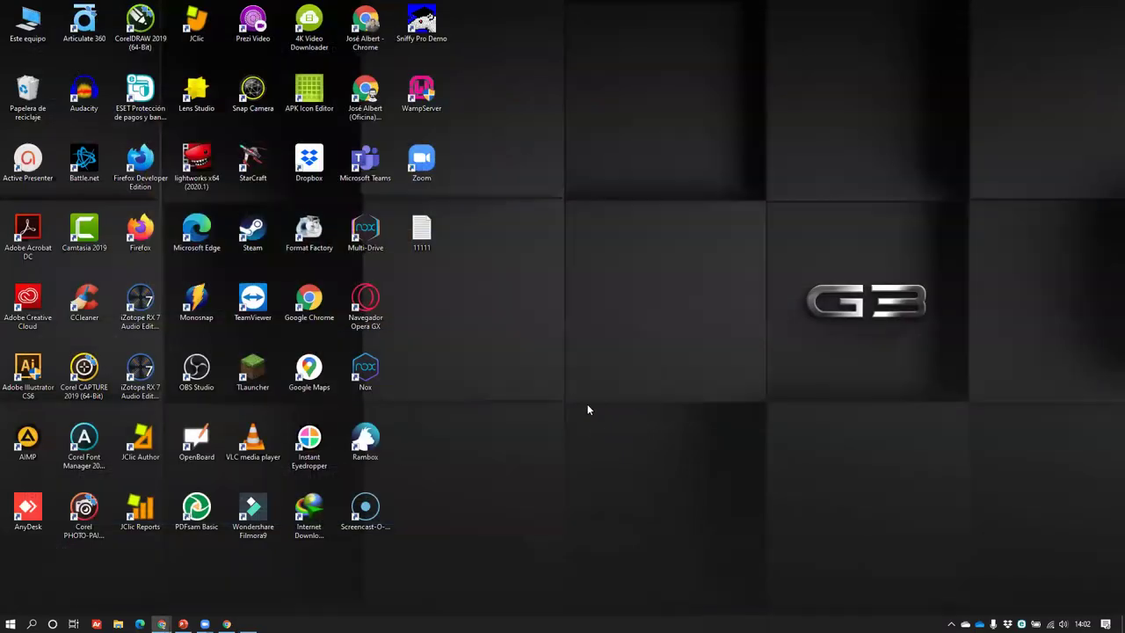
{"action": "right_click", "coordinate": [563, 379]}
{"action": "left_click", "coordinate": [594, 415]}
{"action": "right_click", "coordinate": [534, 352]}
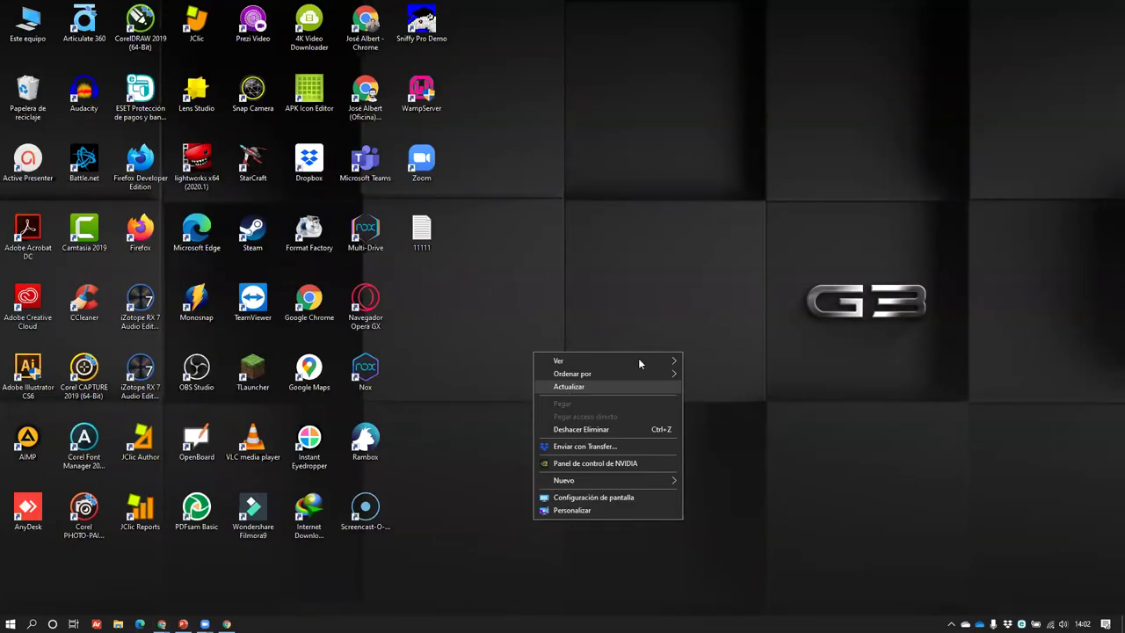
{"action": "left_click", "coordinate": [606, 386]}
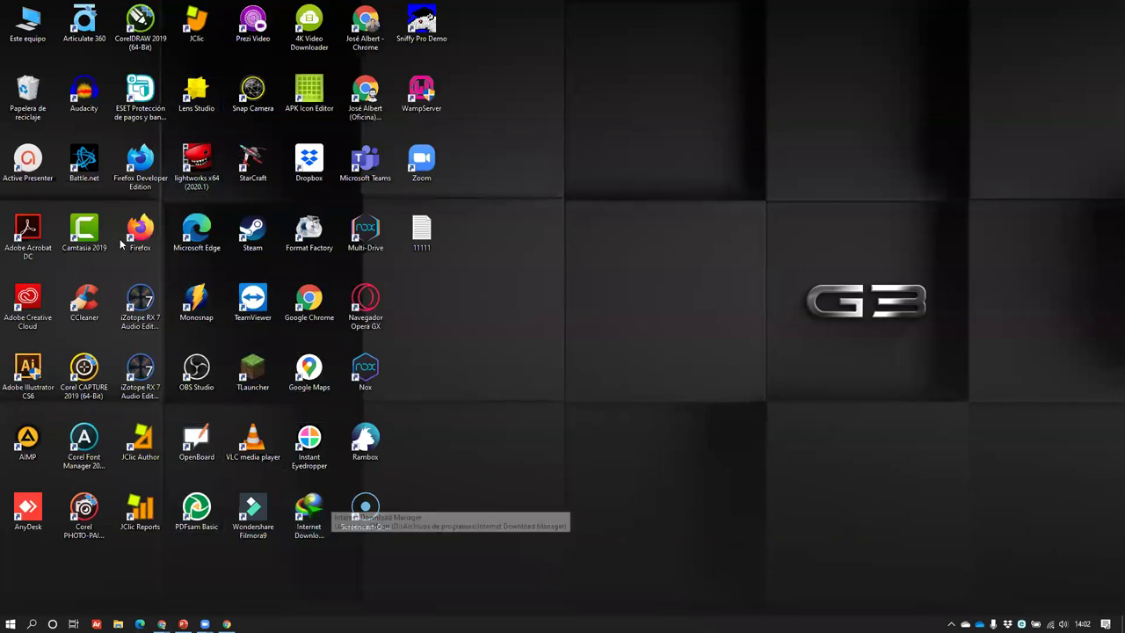
- Open Camtasia 2019 and start a new project
{"action": "double_click", "coordinate": [86, 235]}
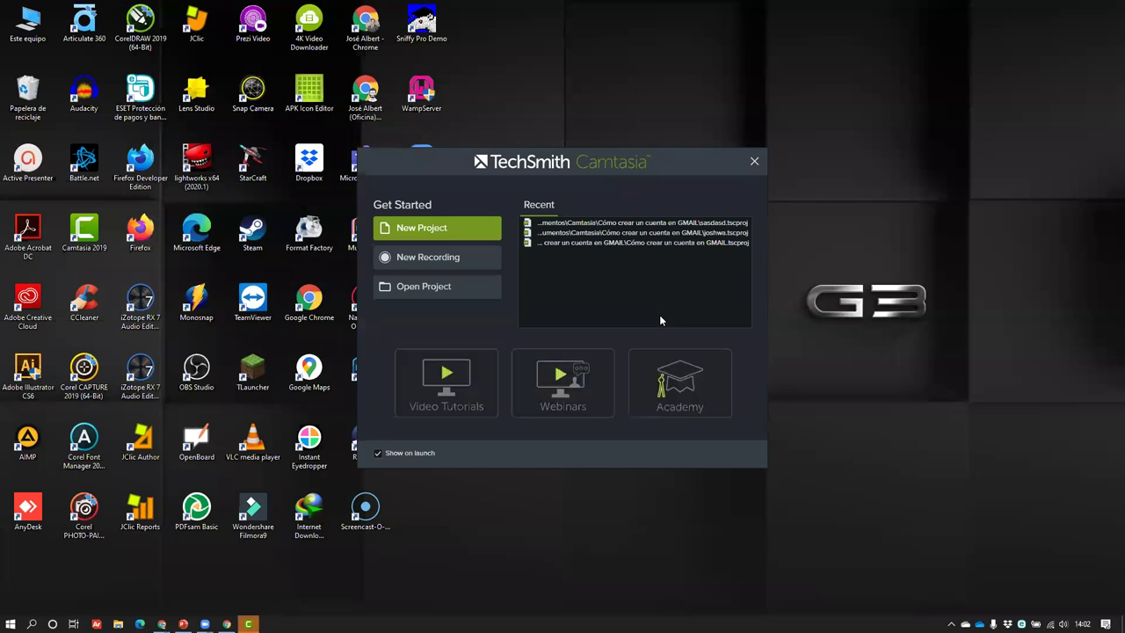
{"action": "left_click", "coordinate": [402, 229]}
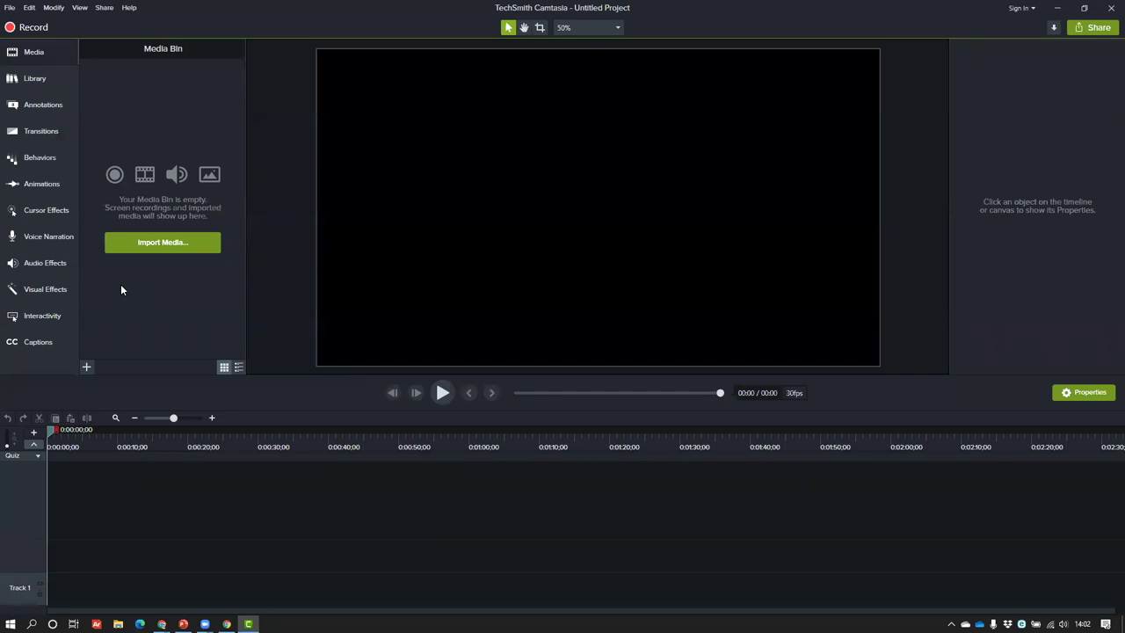
- Show the Camtasia folder inside Documentos in File Explorer and point out the recording Rec 08-14-20_001
{"action": "key", "text": "super+e"}
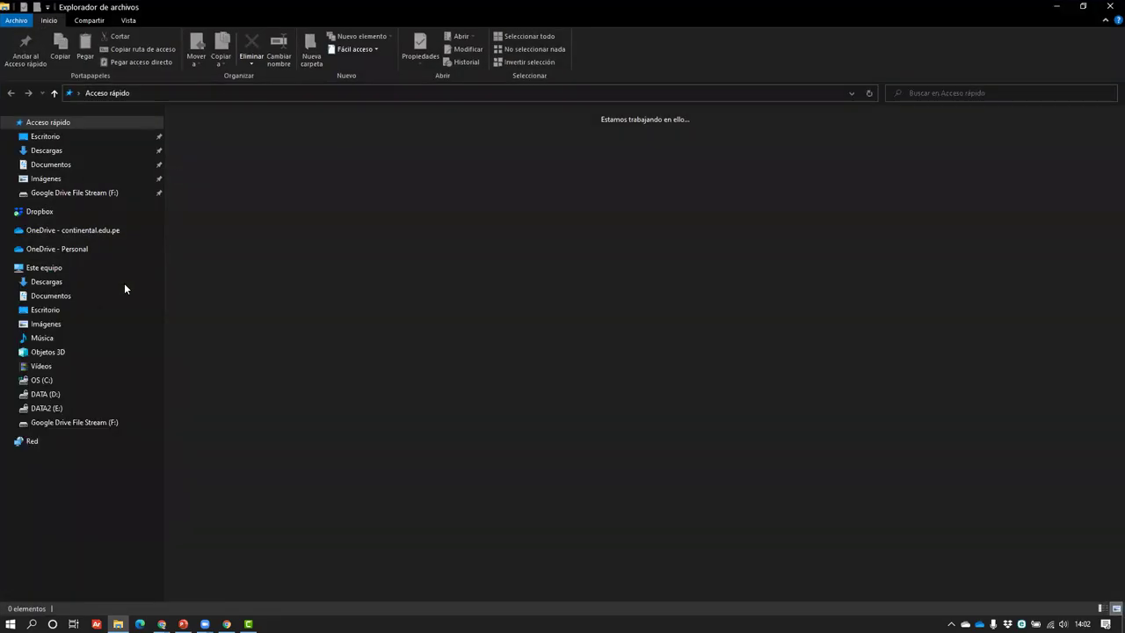
{"action": "left_click", "coordinate": [58, 295]}
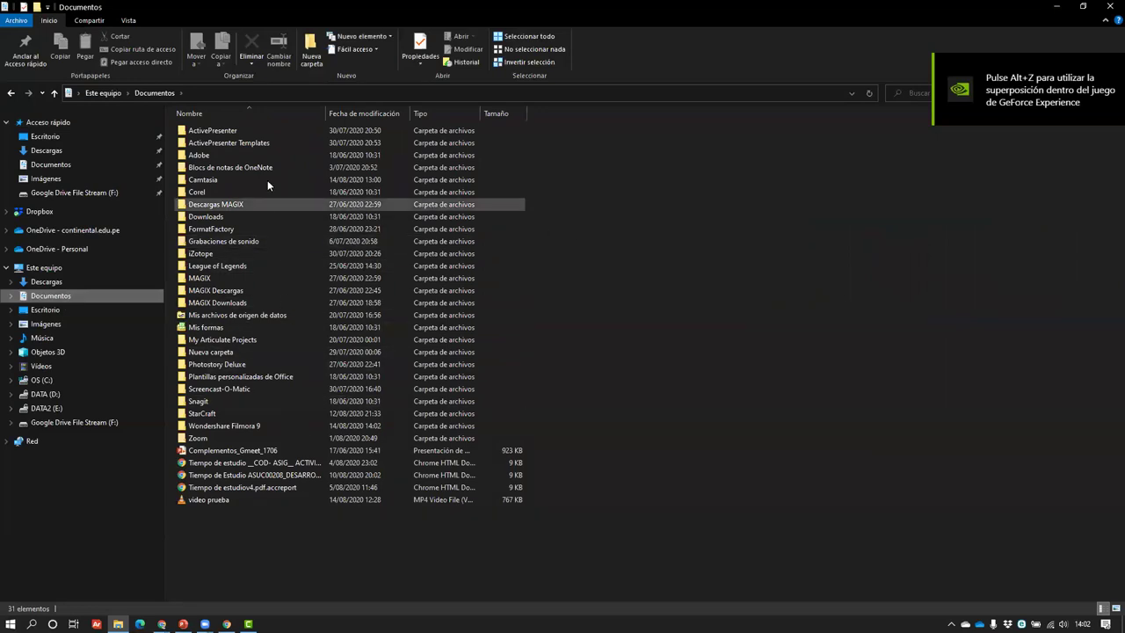
{"action": "left_click", "coordinate": [267, 180]}
{"action": "double_click", "coordinate": [267, 179]}
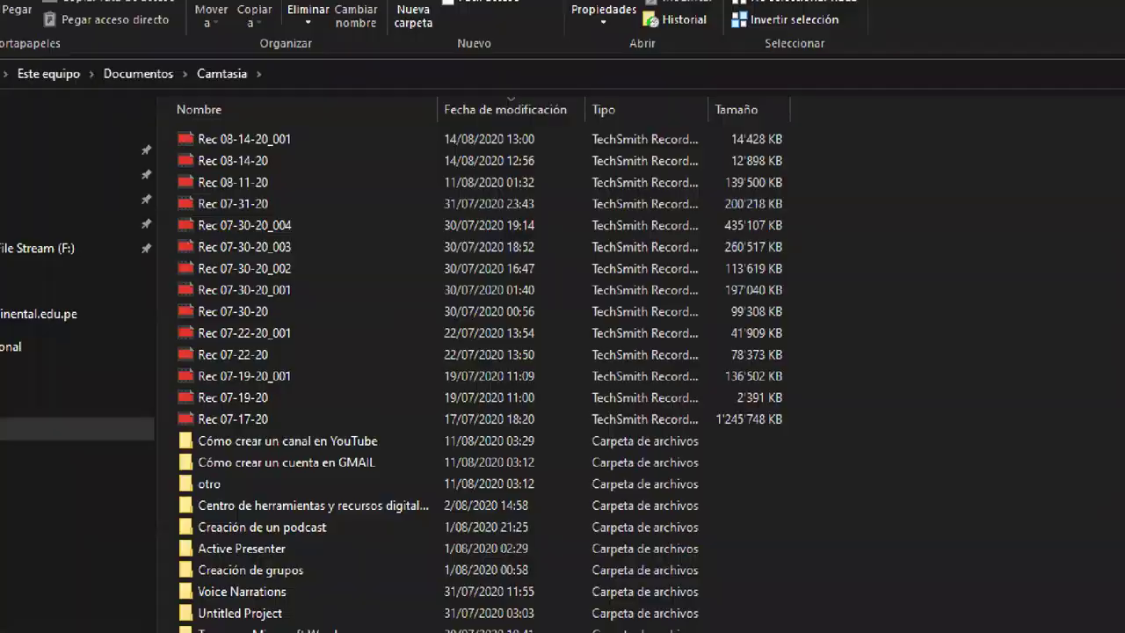
{"action": "double_click", "coordinate": [785, 112]}
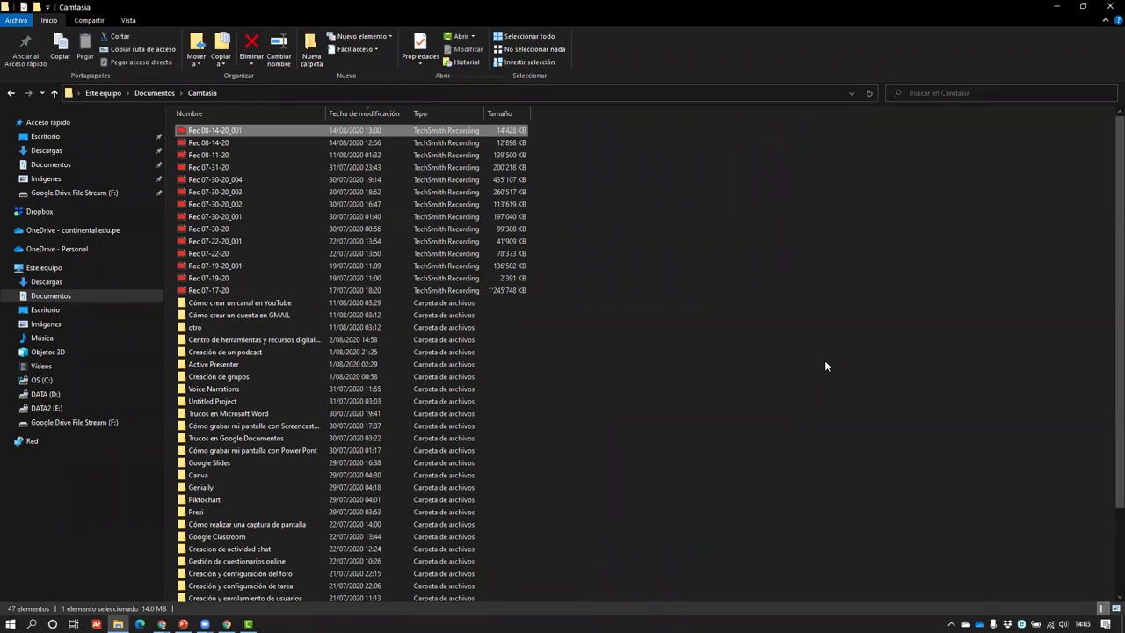
- Return to Camtasia and import Rec 08-14-20_001 and Rec 08-14-20 from the Camtasia folder in Documentos as media
{"action": "key", "text": "alt+Tab"}
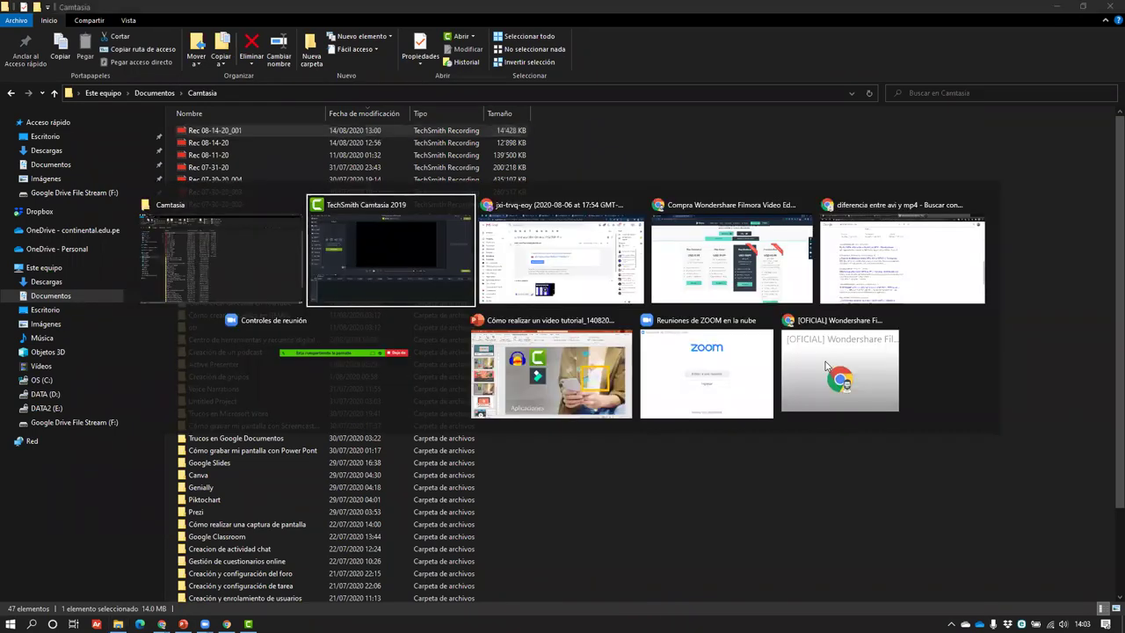
{"action": "left_click", "coordinate": [150, 246]}
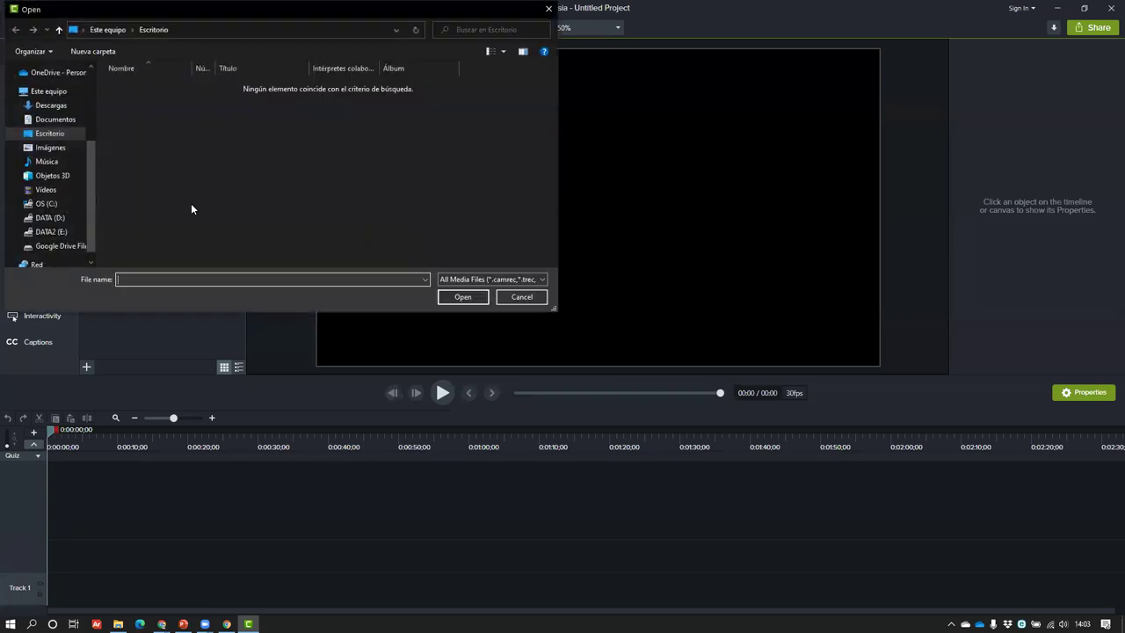
{"action": "left_click", "coordinate": [74, 123]}
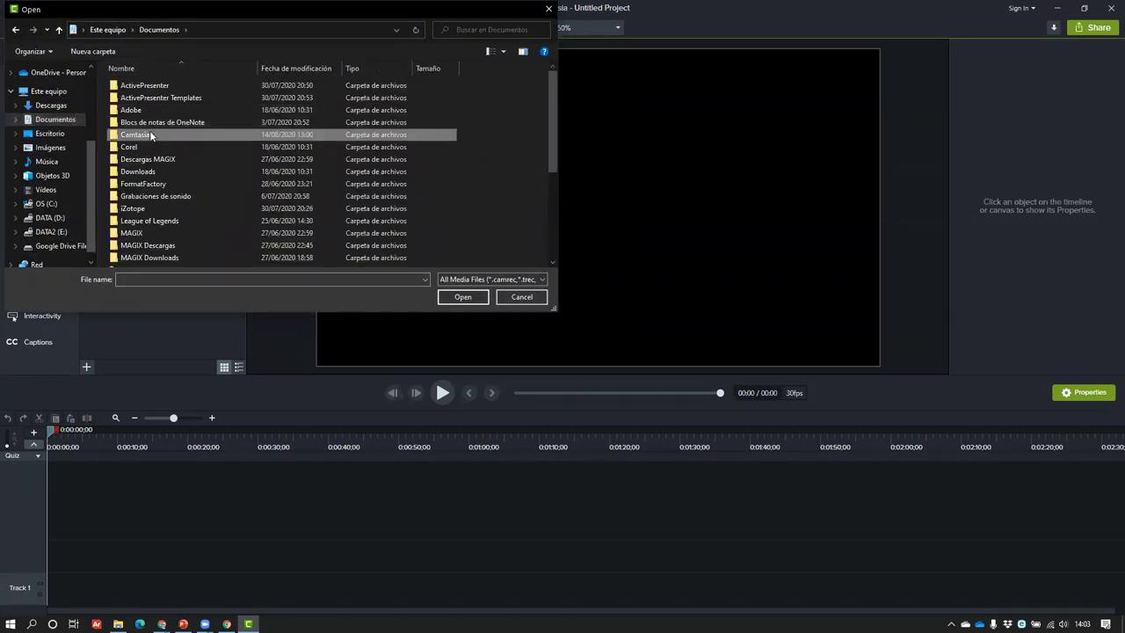
{"action": "double_click", "coordinate": [265, 134]}
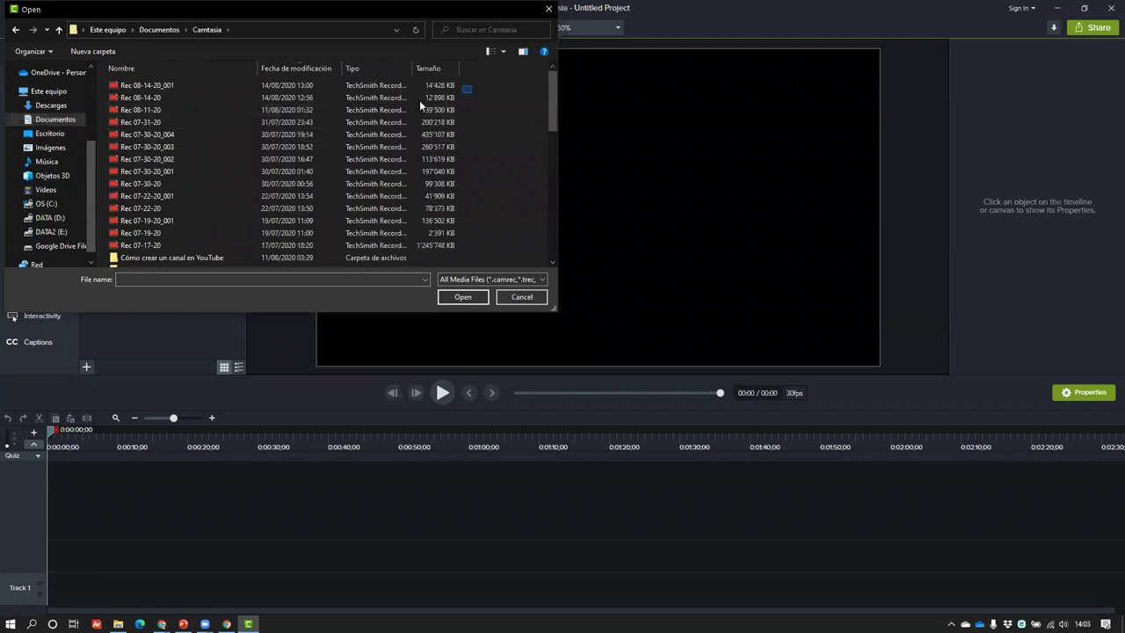
{"action": "left_click_drag", "start_coordinate": [419, 100], "coordinate": [379, 88]}
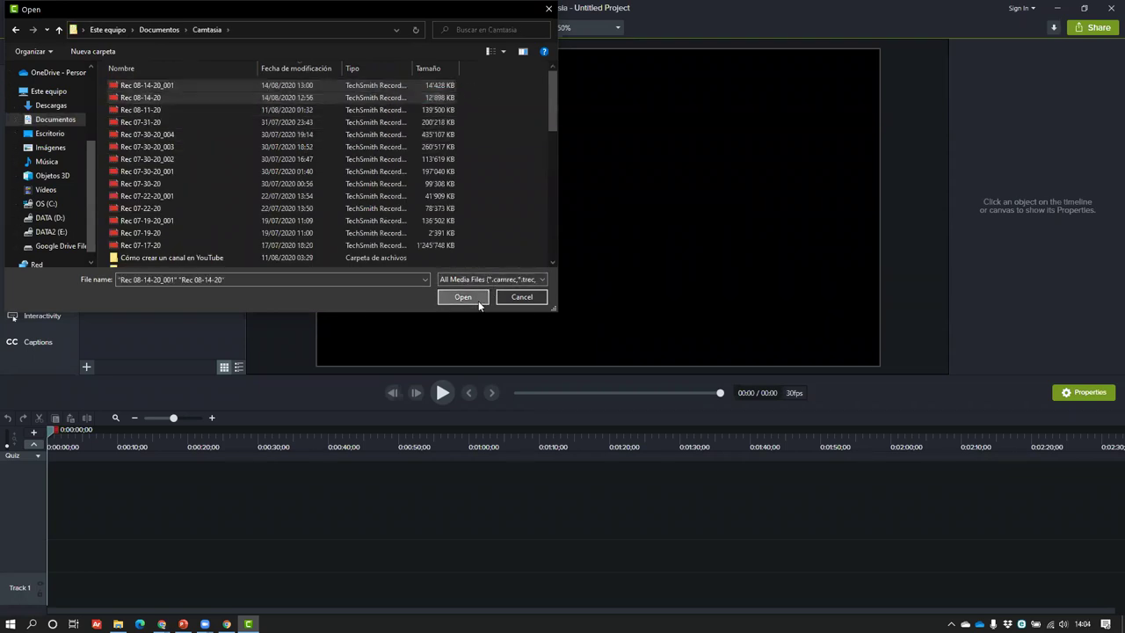
{"action": "left_click", "coordinate": [478, 299]}
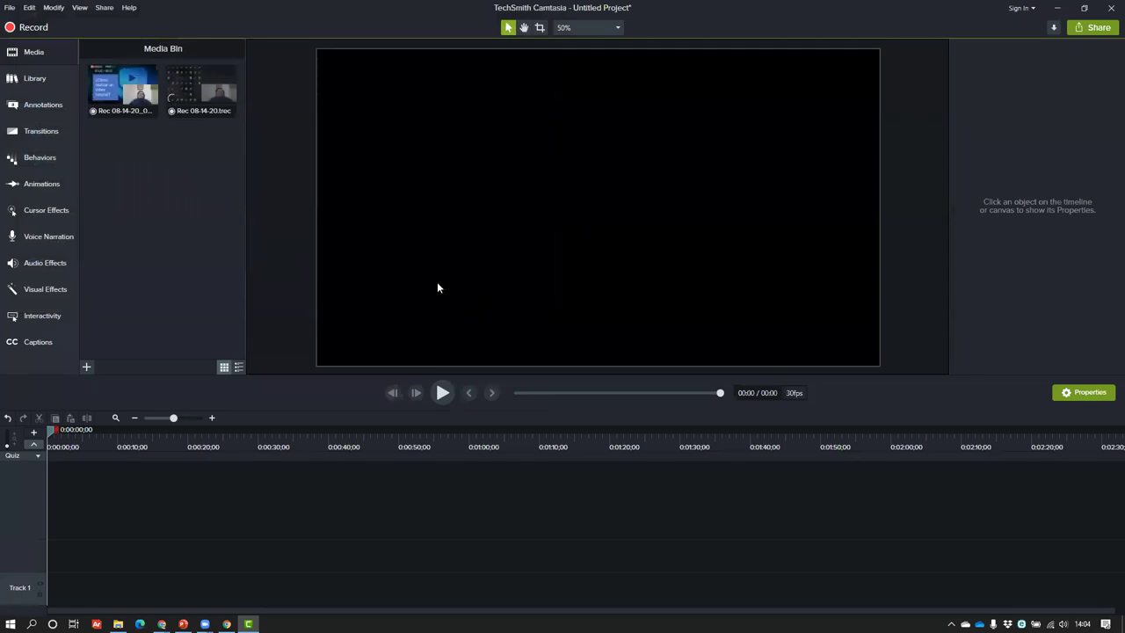
- Delete Rec 08-14-20 from the Media Bin and place Rec 08-14-20_001 at the start of the timeline
{"action": "left_click", "coordinate": [190, 103]}
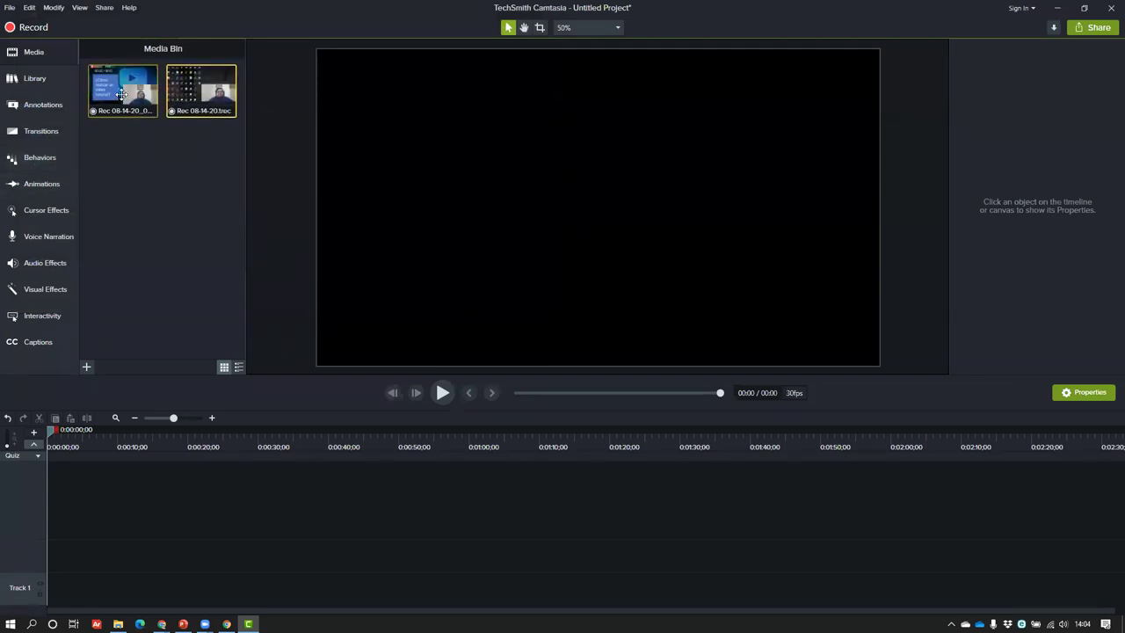
{"action": "key", "text": "Delete"}
{"action": "left_click_drag", "start_coordinate": [121, 94], "coordinate": [50, 587]}
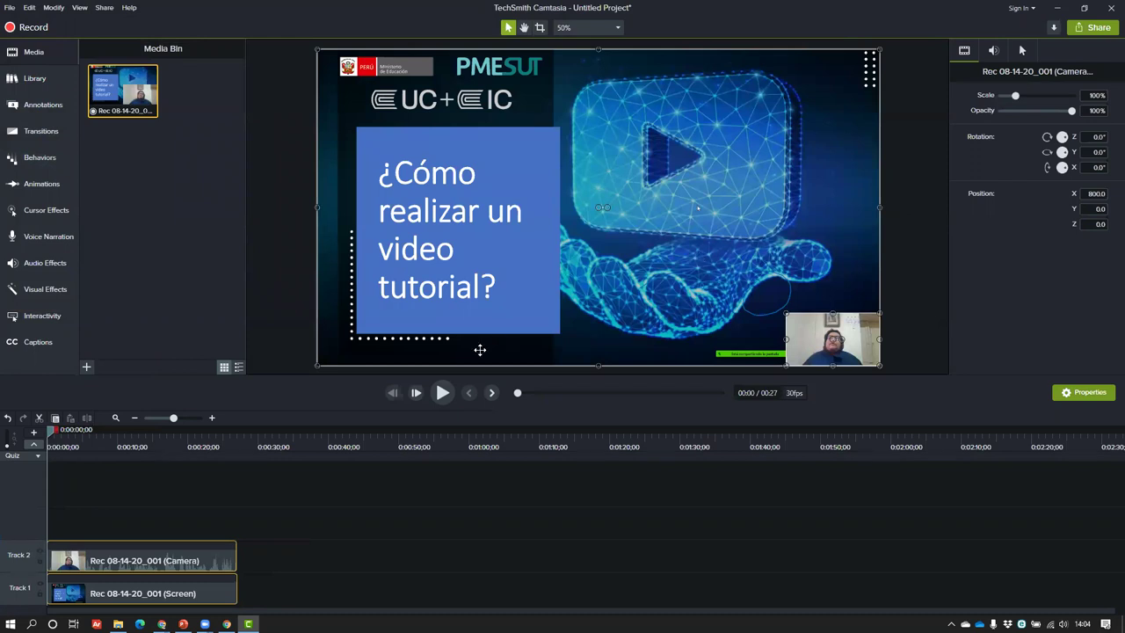
- Preview the recording briefly, then move the webcam overlay onto the slide's title box at about X -290, Y 192
{"action": "left_click", "coordinate": [442, 392]}
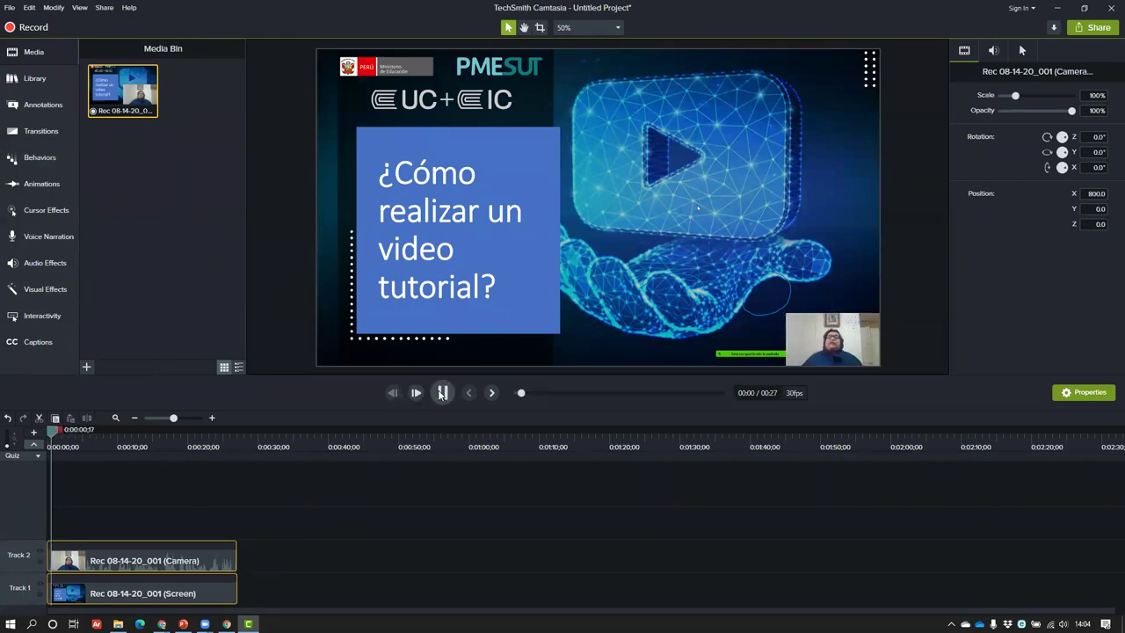
{"action": "left_click", "coordinate": [442, 392]}
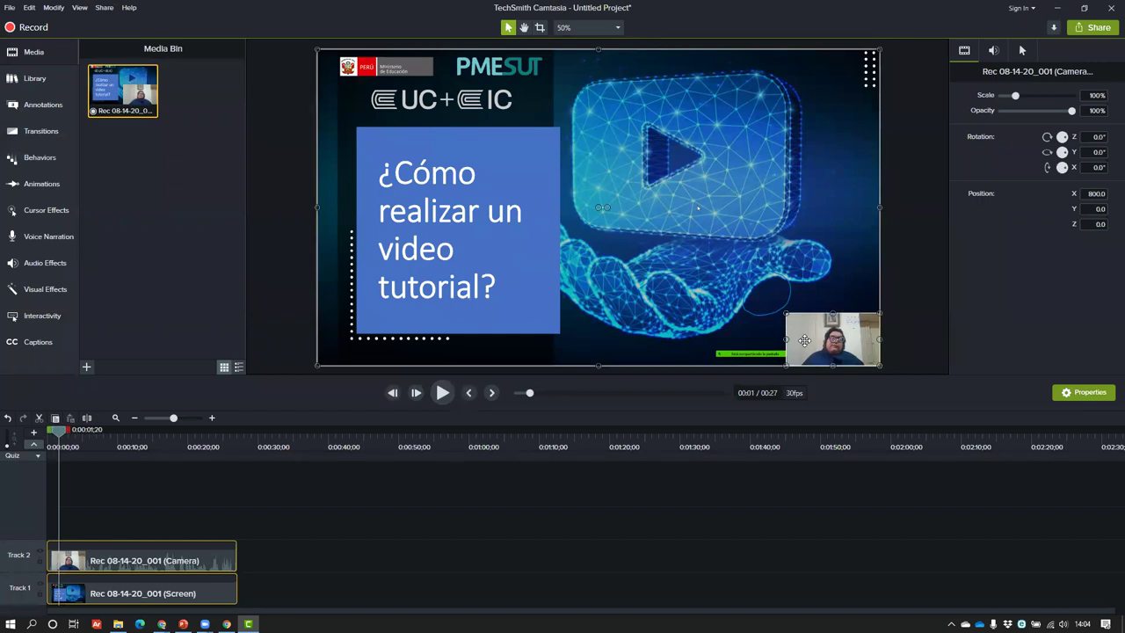
{"action": "mouse_move", "coordinate": [804, 340]}
{"action": "left_mouse_down"}
{"action": "mouse_move", "coordinate": [761, 310]}
{"action": "mouse_move", "coordinate": [796, 344]}
{"action": "mouse_move", "coordinate": [817, 342]}
{"action": "mouse_move", "coordinate": [780, 344]}
{"action": "mouse_move", "coordinate": [802, 343]}
{"action": "left_mouse_up"}
{"action": "left_click", "coordinate": [831, 321]}
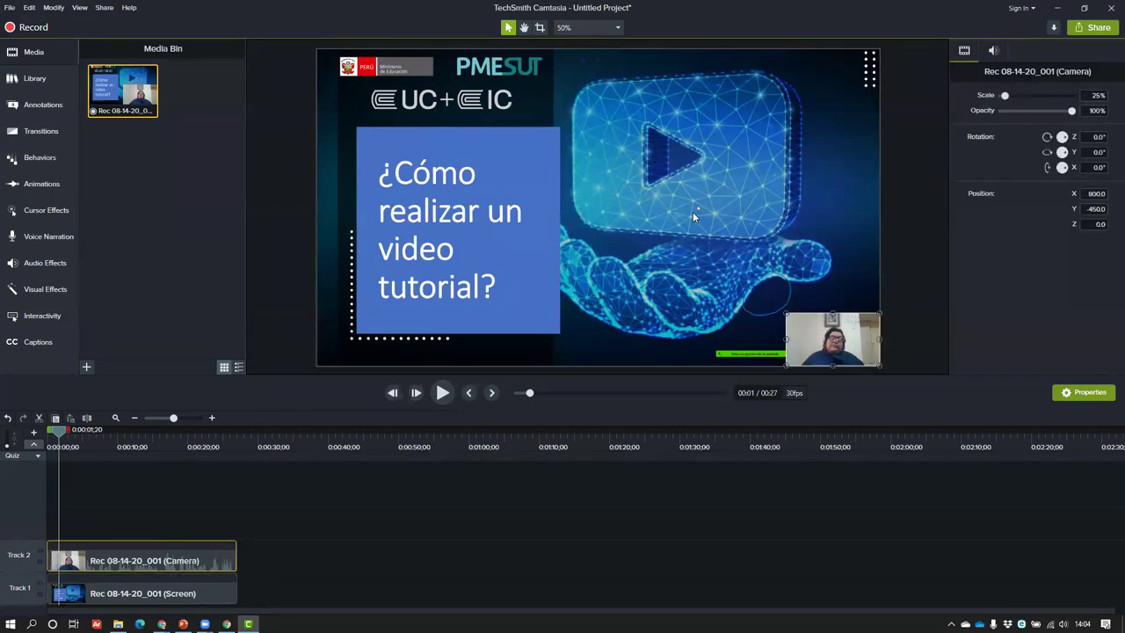
{"action": "left_click_drag", "start_coordinate": [817, 322], "coordinate": [522, 153]}
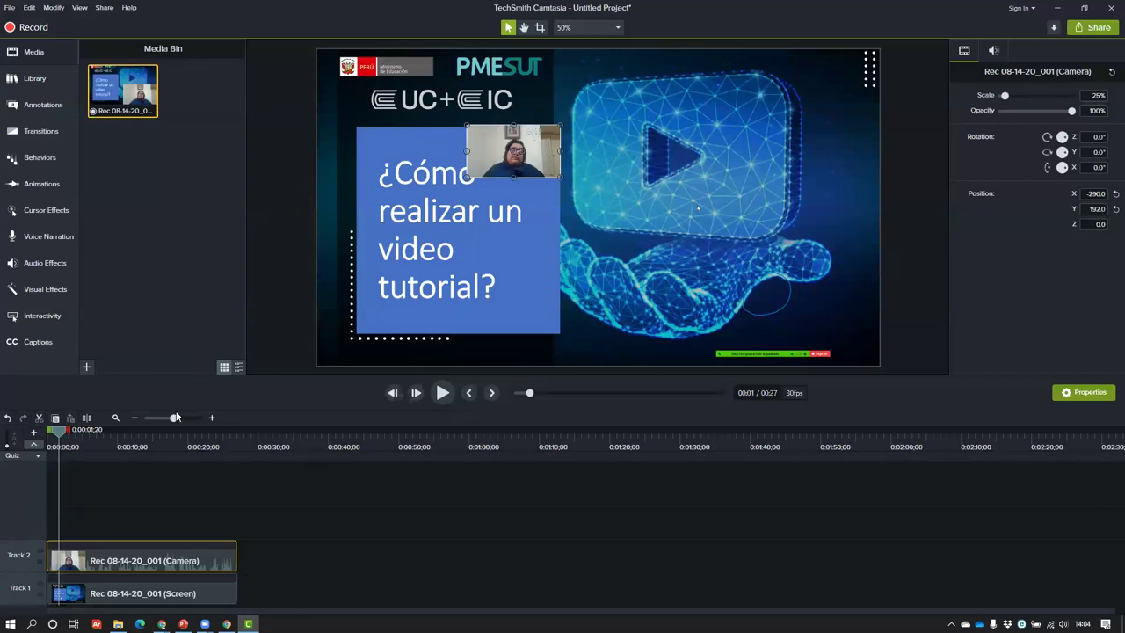
- Add a quiz marker just before 7 seconds and cut the timeline range from about 0:00:08;27 to 0:00:11;24 on both tracks
{"action": "left_click_drag", "start_coordinate": [175, 419], "coordinate": [187, 421]}
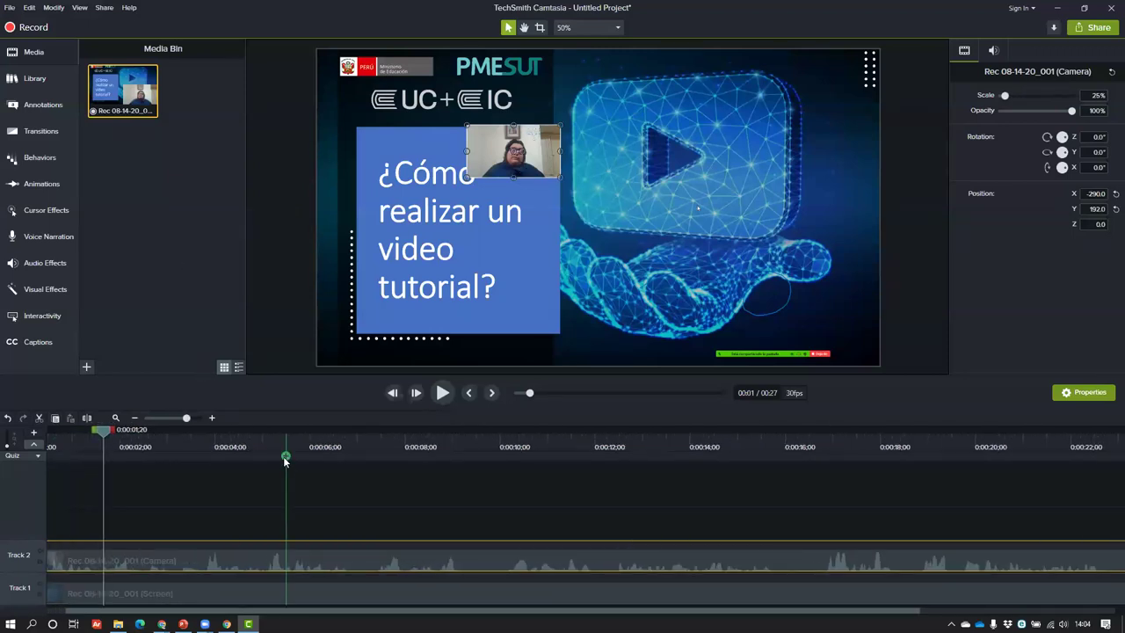
{"action": "left_click", "coordinate": [369, 455]}
{"action": "mouse_move", "coordinate": [369, 430]}
{"action": "left_mouse_down"}
{"action": "mouse_move", "coordinate": [506, 441]}
{"action": "mouse_move", "coordinate": [585, 432]}
{"action": "left_mouse_up"}
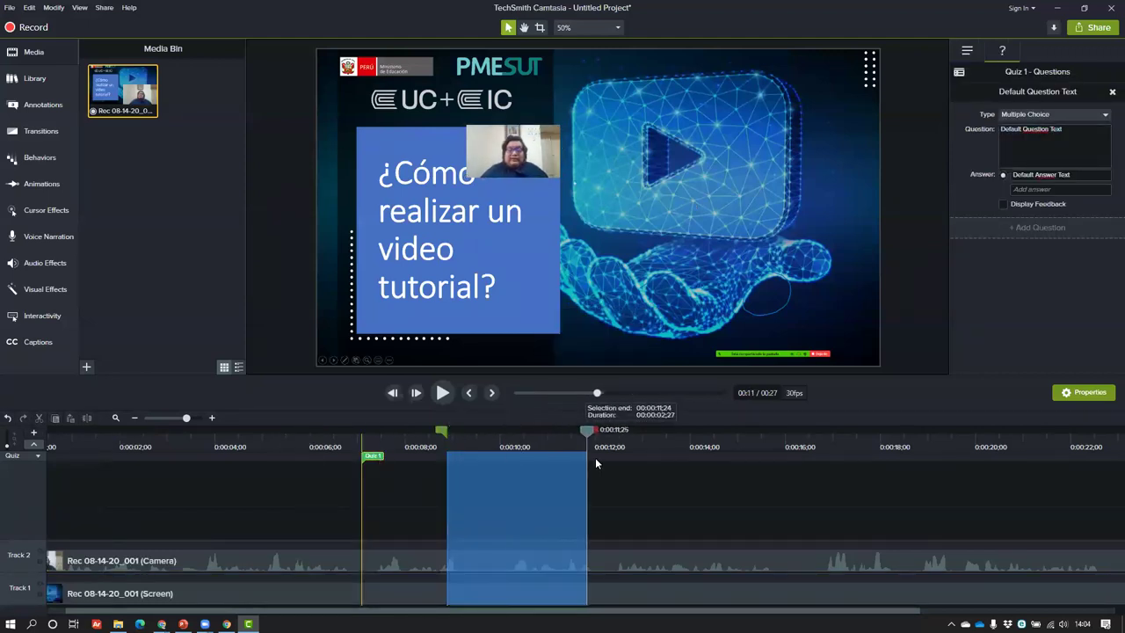
{"action": "right_click", "coordinate": [455, 489]}
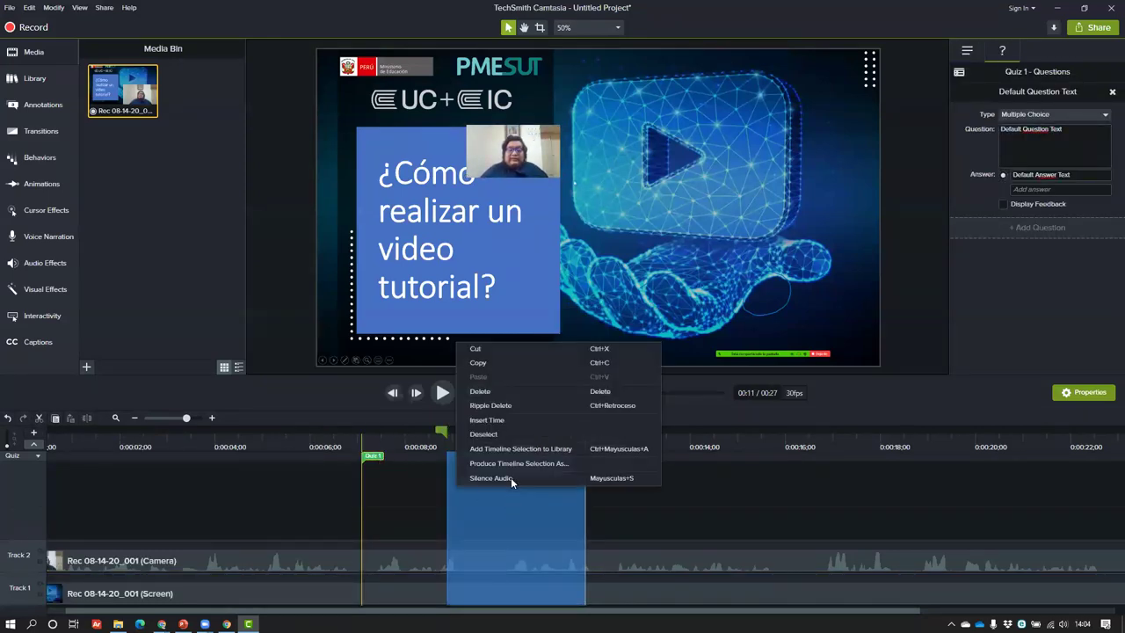
{"action": "left_click", "coordinate": [528, 347]}
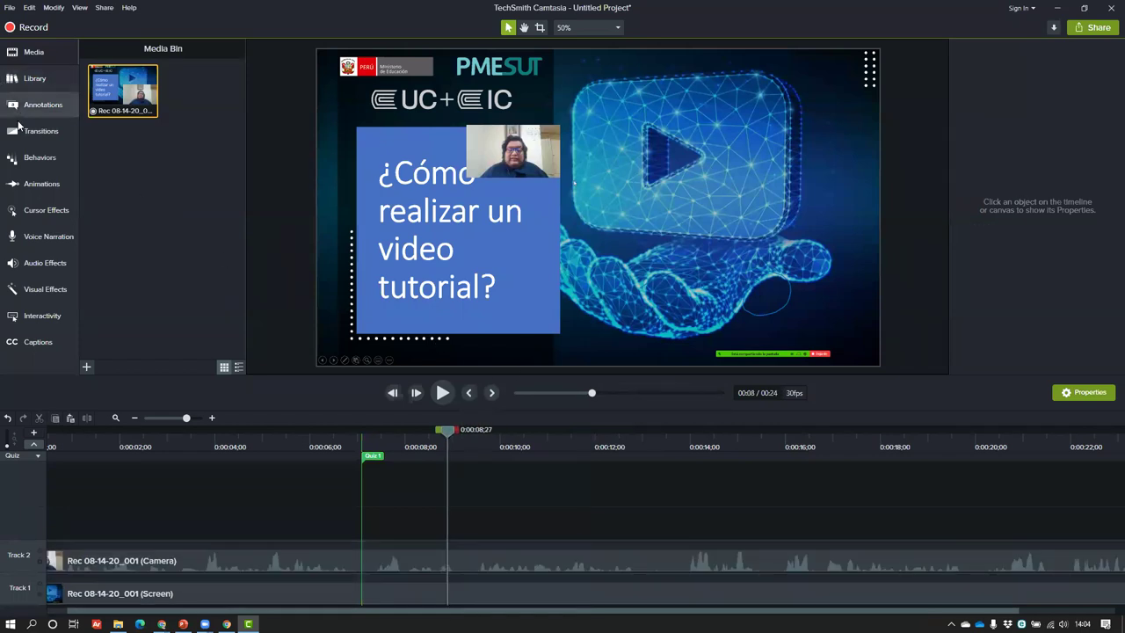
- Show the available transitions and the Basic callouts among the annotations
{"action": "left_click", "coordinate": [25, 130]}
{"action": "left_click", "coordinate": [39, 106]}
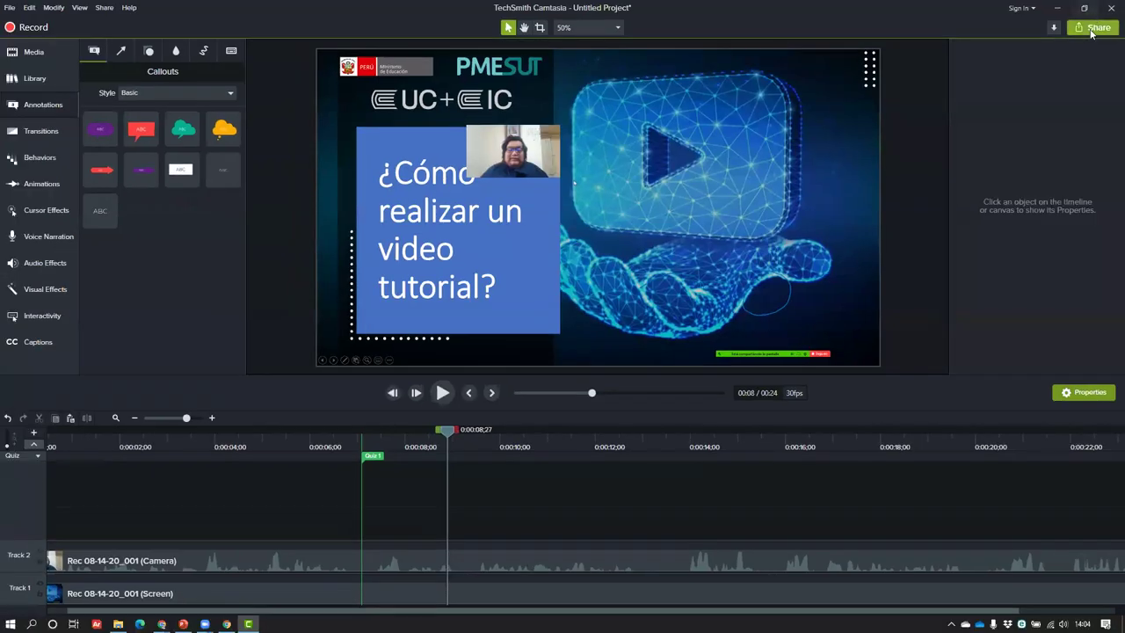
- Walk through a local file export with the MP4 only (up to 1080p) preset as far as the file name and folder page, and cancel it
{"action": "left_click", "coordinate": [1091, 27]}
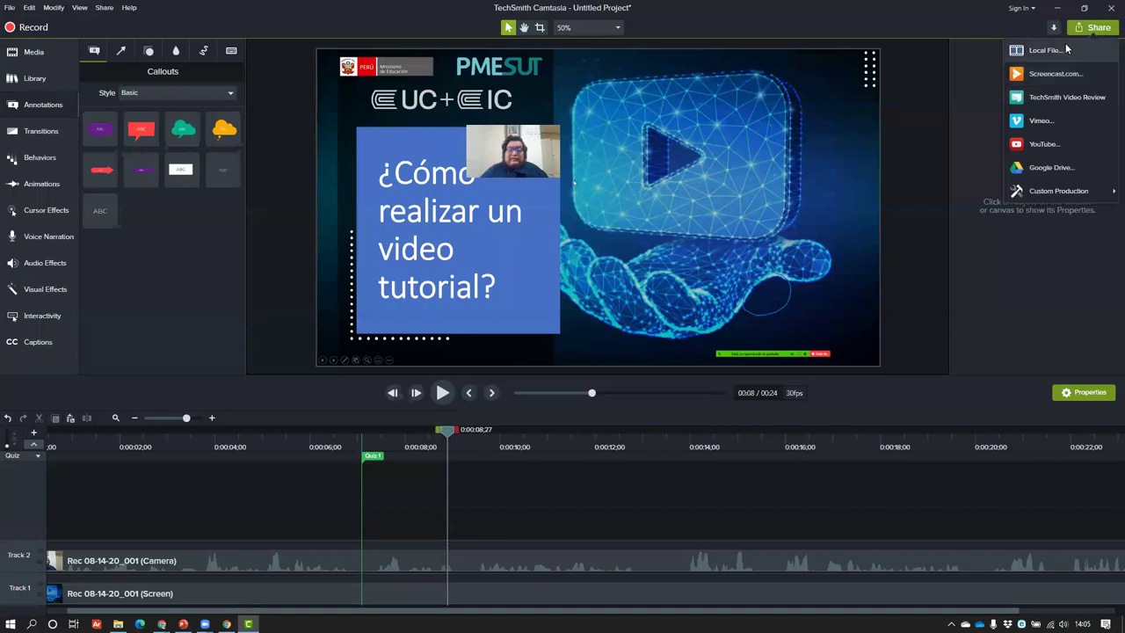
{"action": "left_click", "coordinate": [1056, 54]}
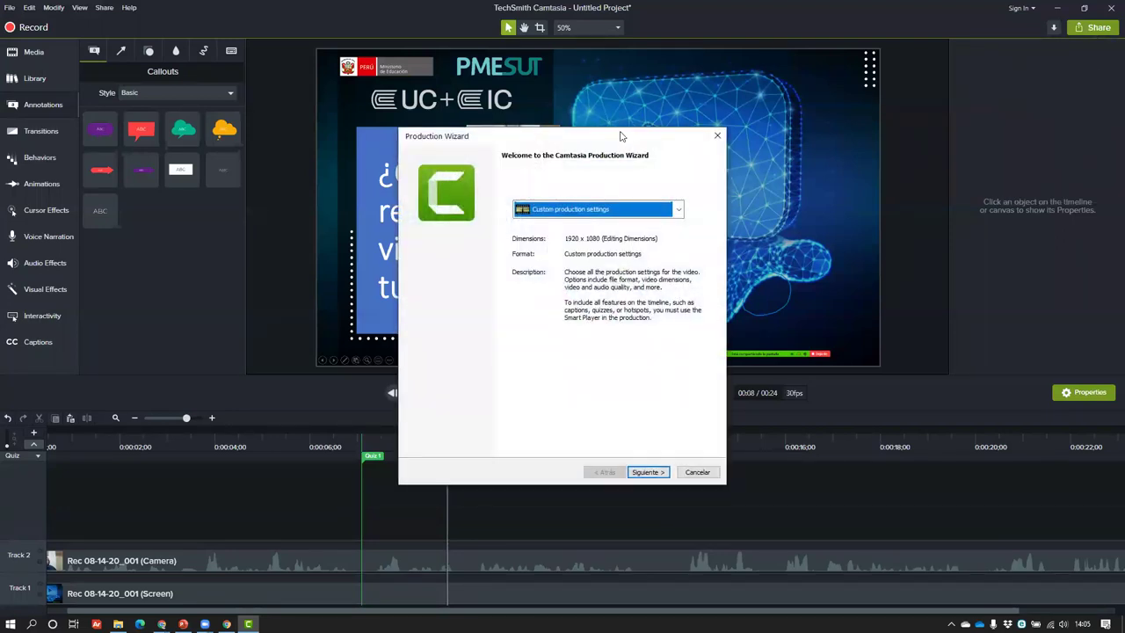
{"action": "left_click", "coordinate": [532, 200]}
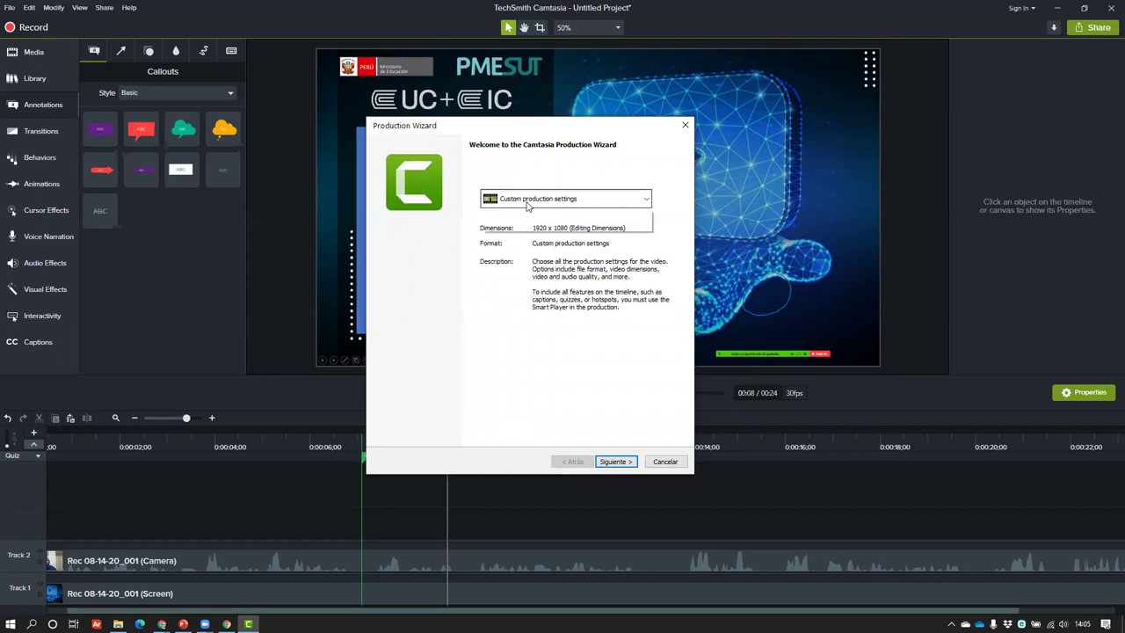
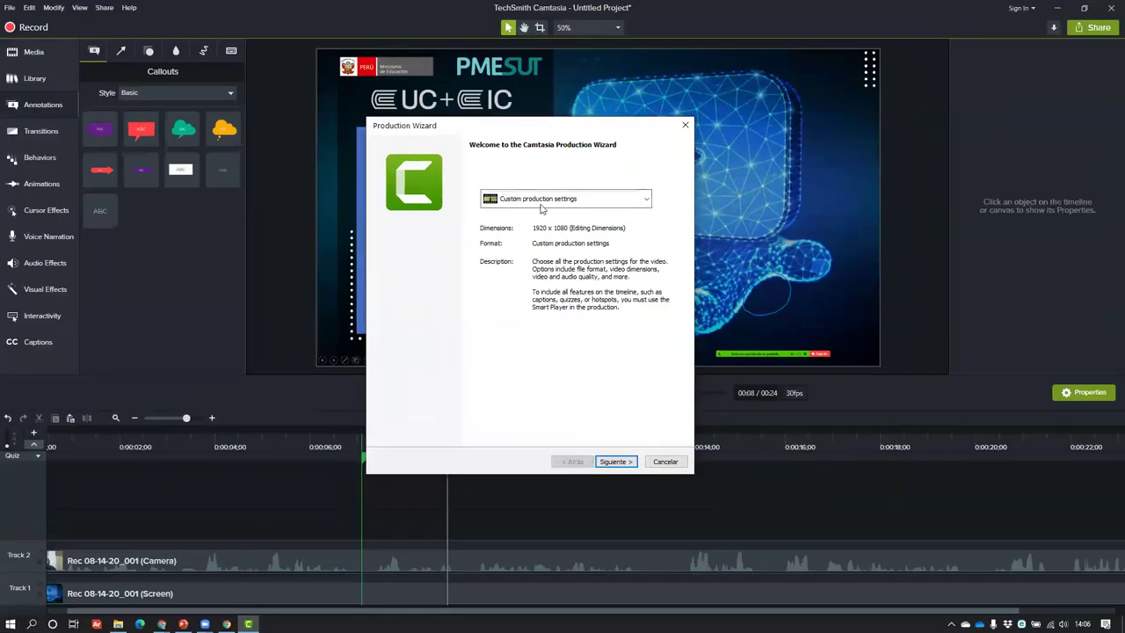
{"action": "left_click", "coordinate": [492, 91]}
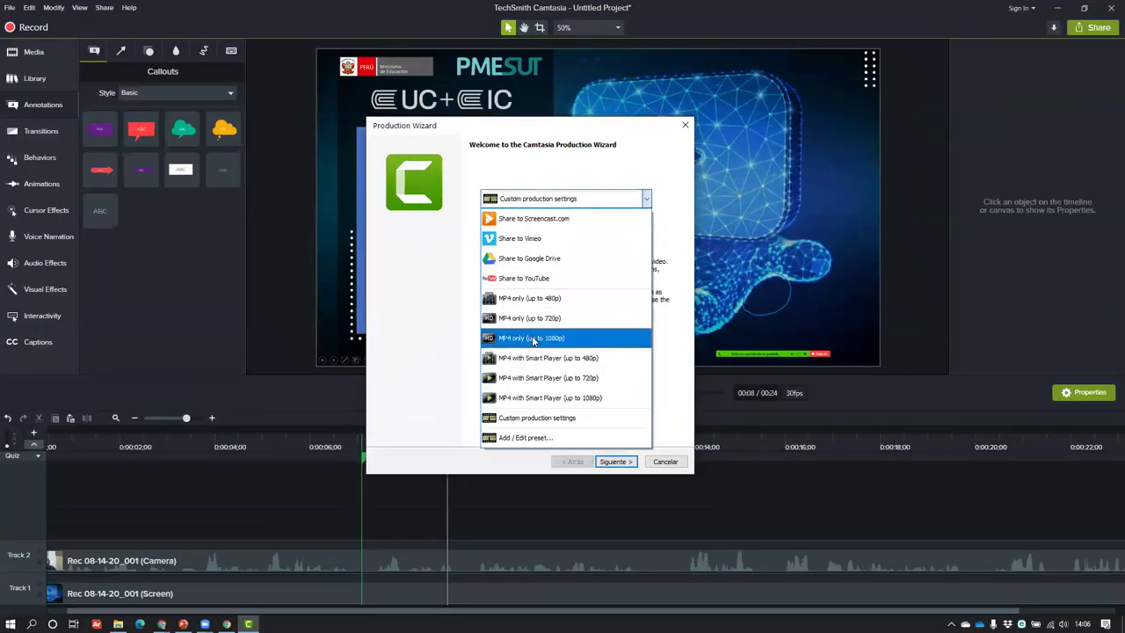
{"action": "left_click", "coordinate": [534, 339]}
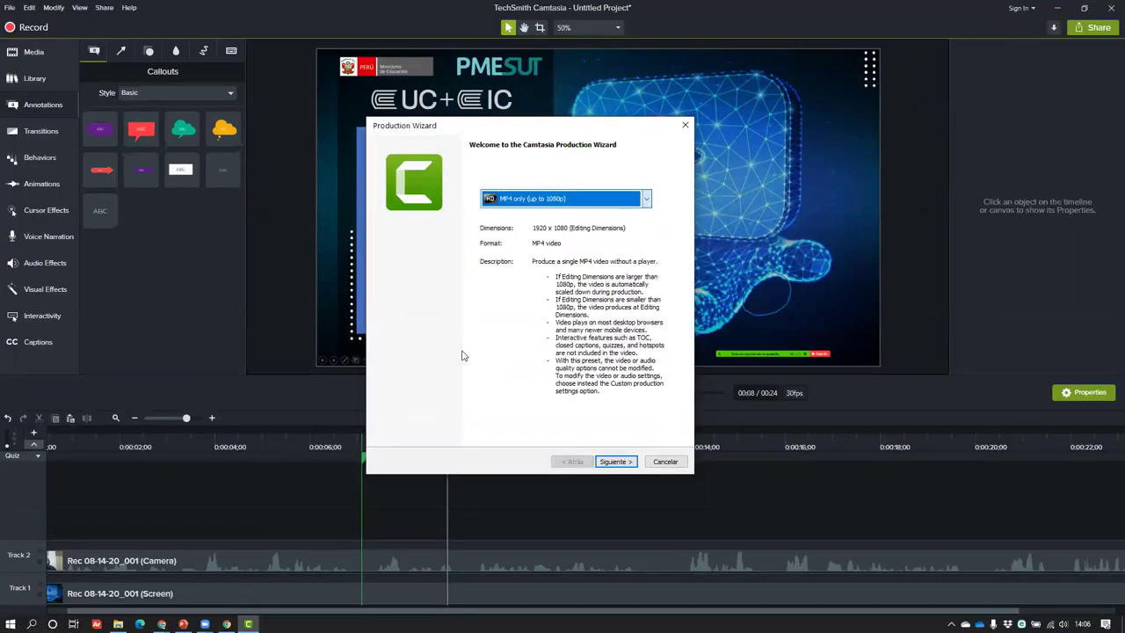
{"action": "left_click", "coordinate": [615, 461]}
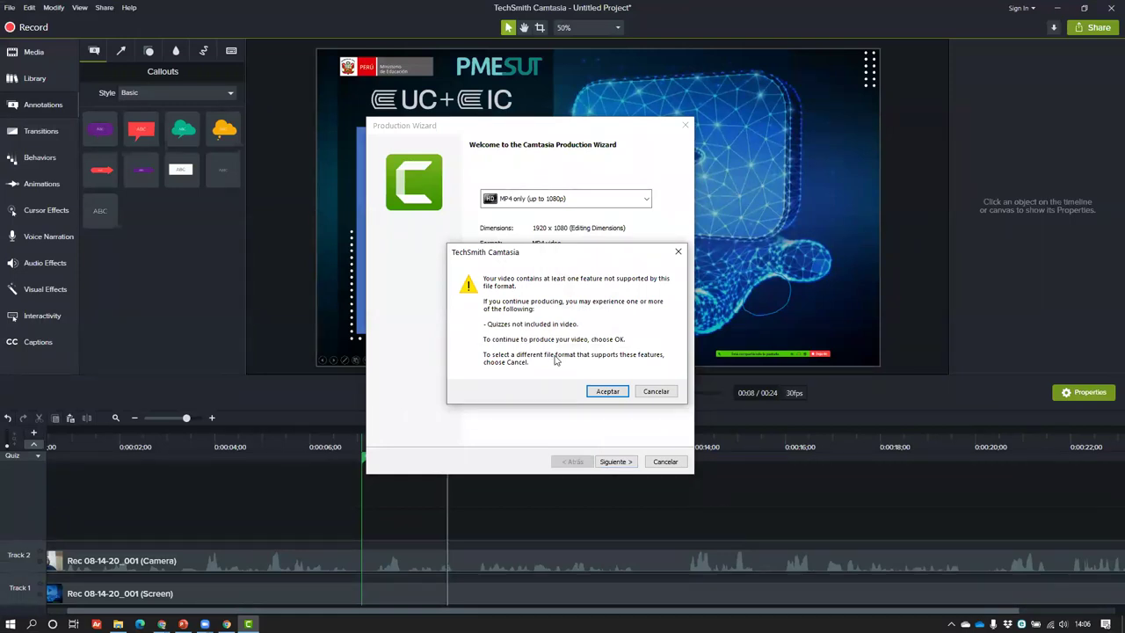
{"action": "left_click", "coordinate": [612, 394]}
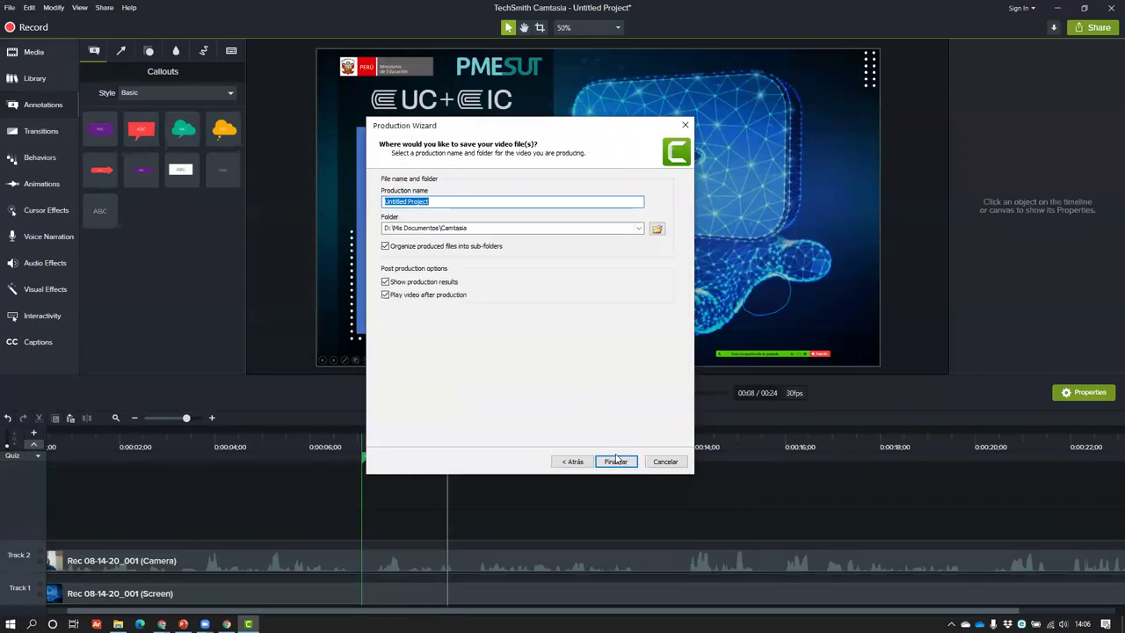
{"action": "left_click", "coordinate": [661, 462]}
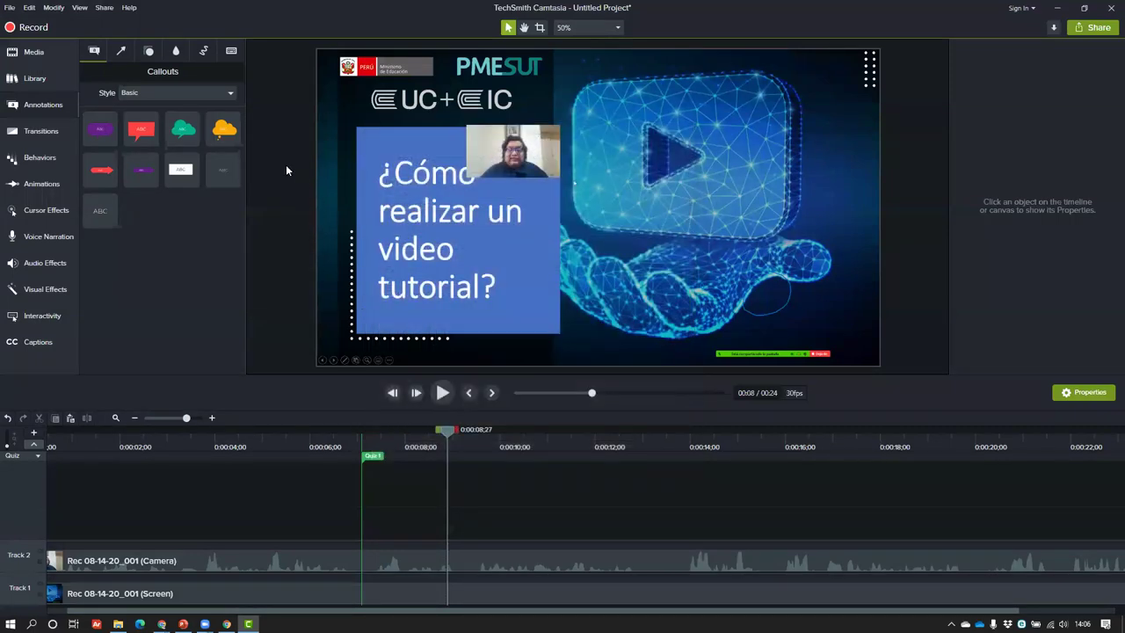
{"action": "right_click", "coordinate": [286, 164]}
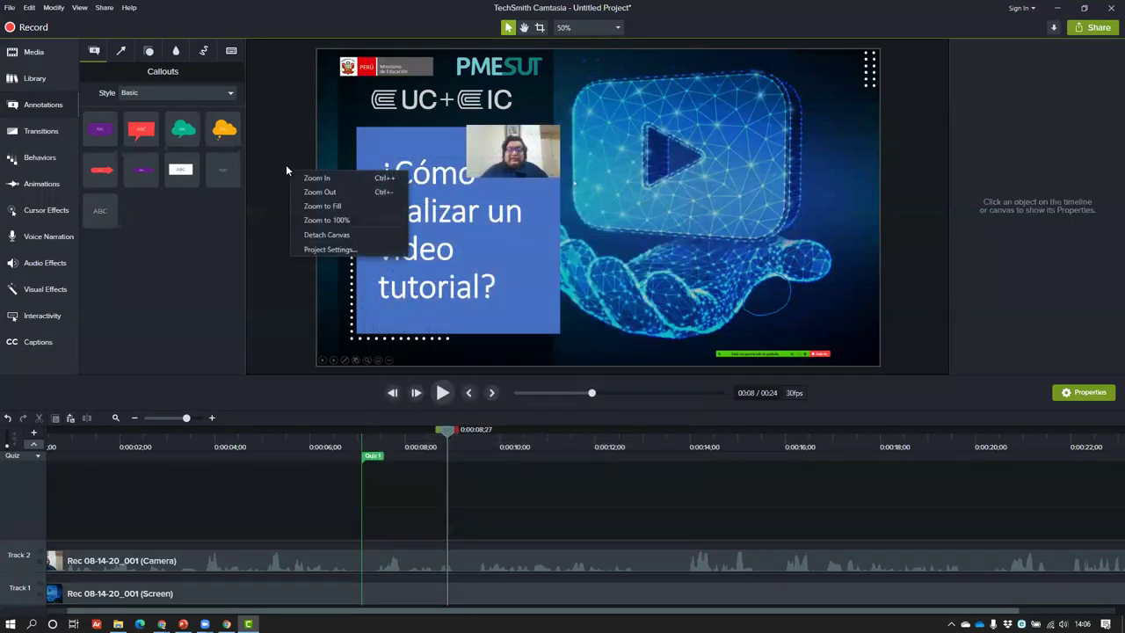
- Set the project's canvas dimensions to 1080p HD (1920x1080) and apply the project settings
{"action": "left_click", "coordinate": [325, 250]}
{"action": "left_click", "coordinate": [594, 262]}
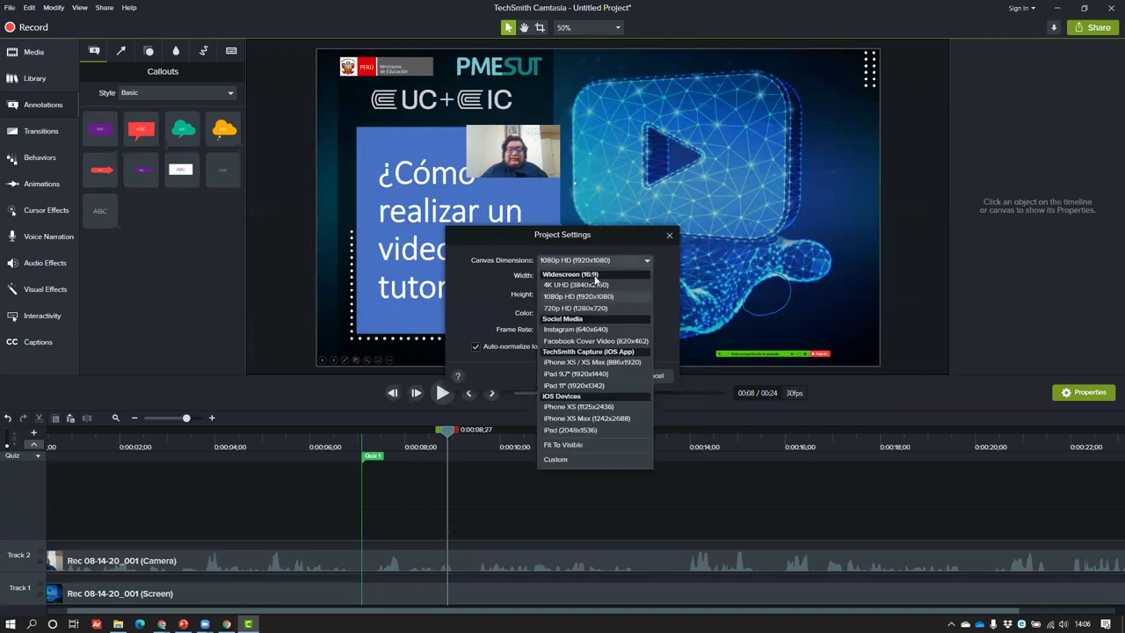
{"action": "left_click", "coordinate": [597, 298]}
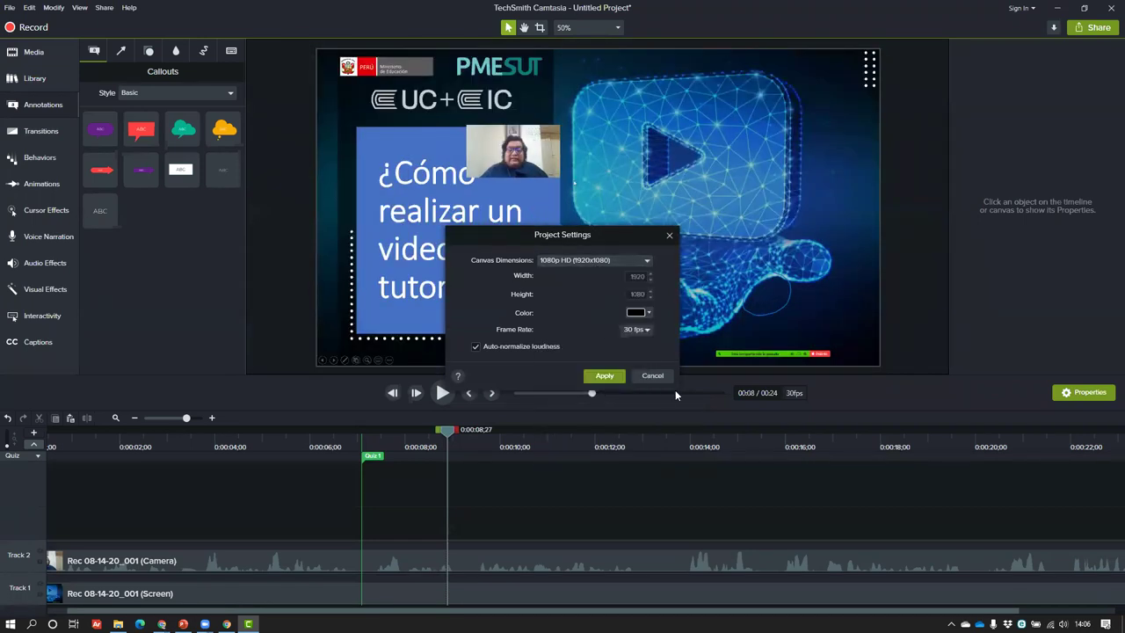
{"action": "left_click", "coordinate": [604, 375]}
- Export the project to a local file with the MP4 only (up to 1080p) preset, using the production name ssss
{"action": "left_click", "coordinate": [1093, 27]}
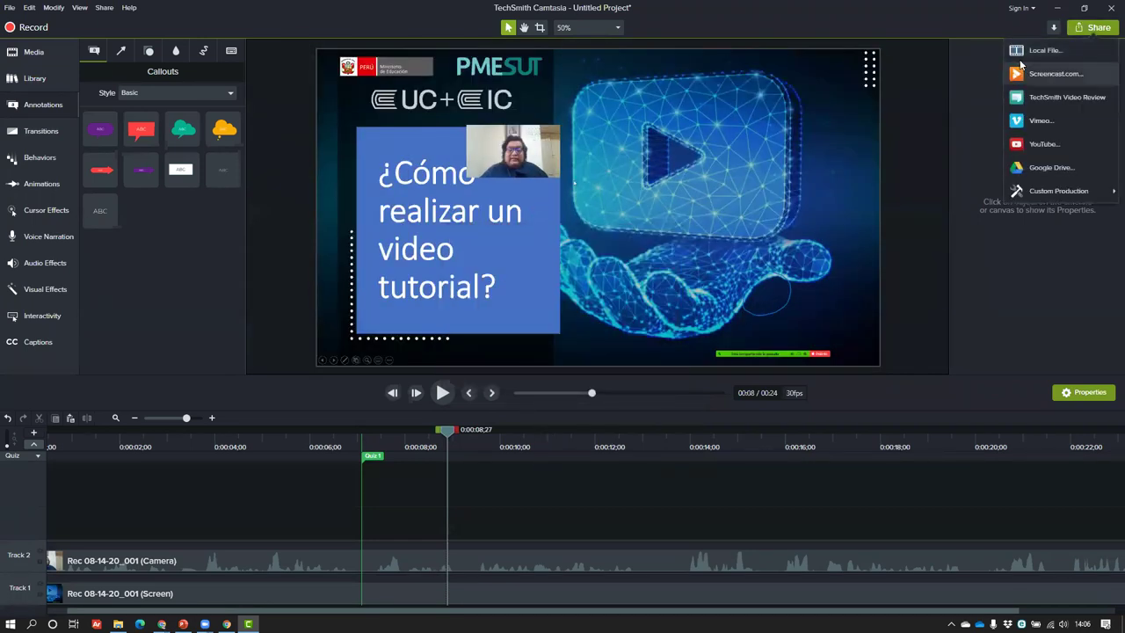
{"action": "left_click", "coordinate": [1027, 51]}
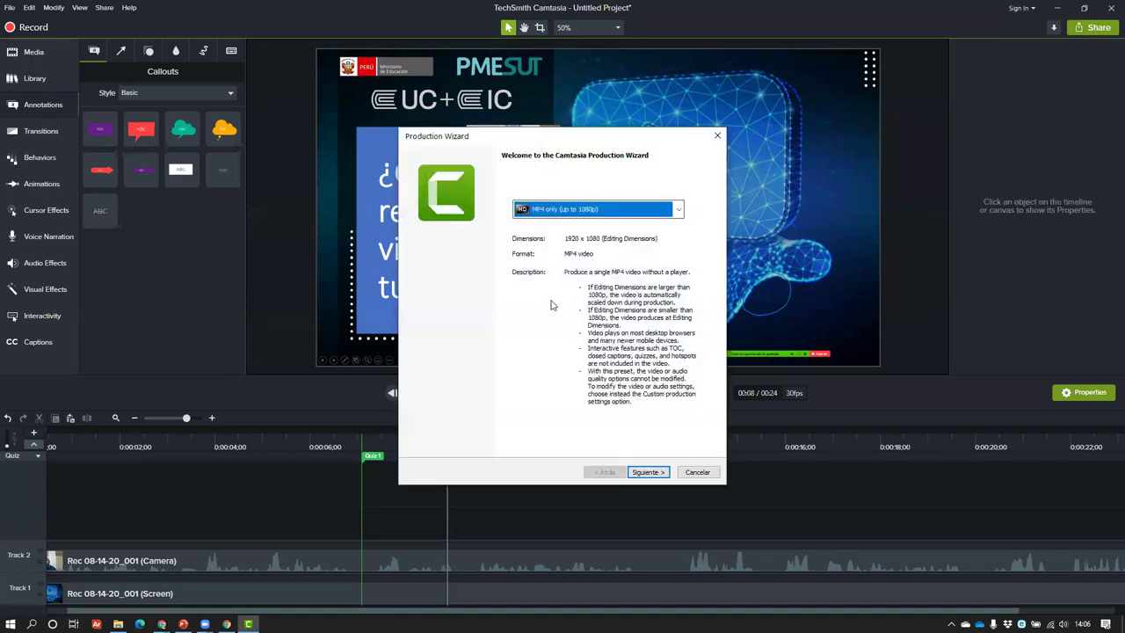
{"action": "left_click", "coordinate": [646, 471]}
{"action": "left_click", "coordinate": [606, 394]}
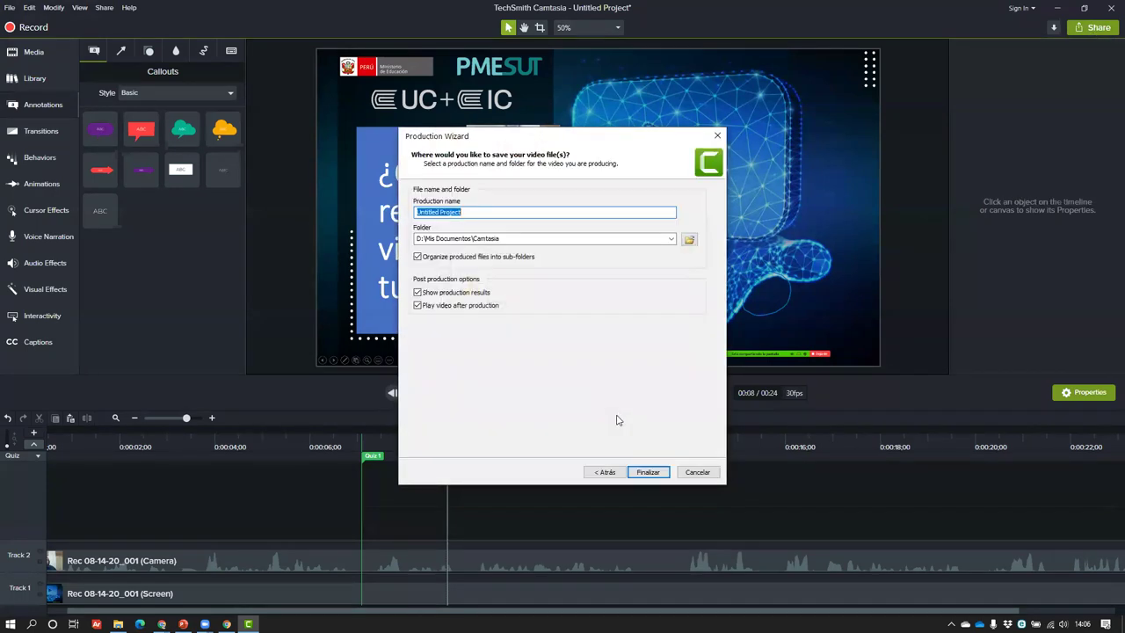
{"action": "type", "text": "ssss"}
{"action": "left_click", "coordinate": [648, 472]}
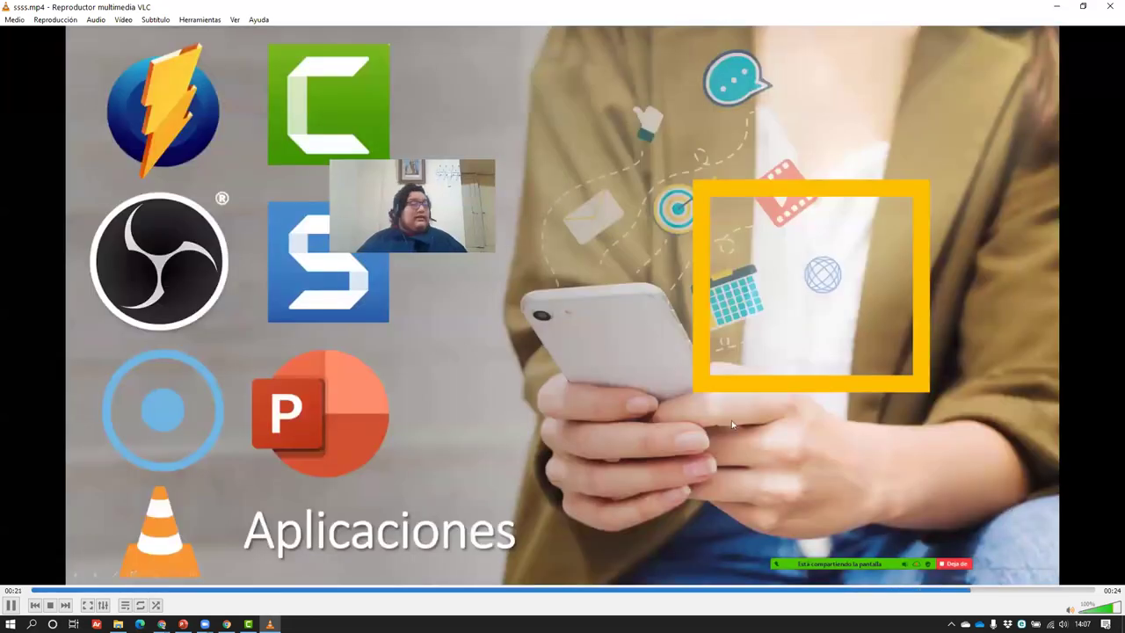
- Pause the exported video in VLC, close the player and finish the production results
{"action": "left_click", "coordinate": [12, 605]}
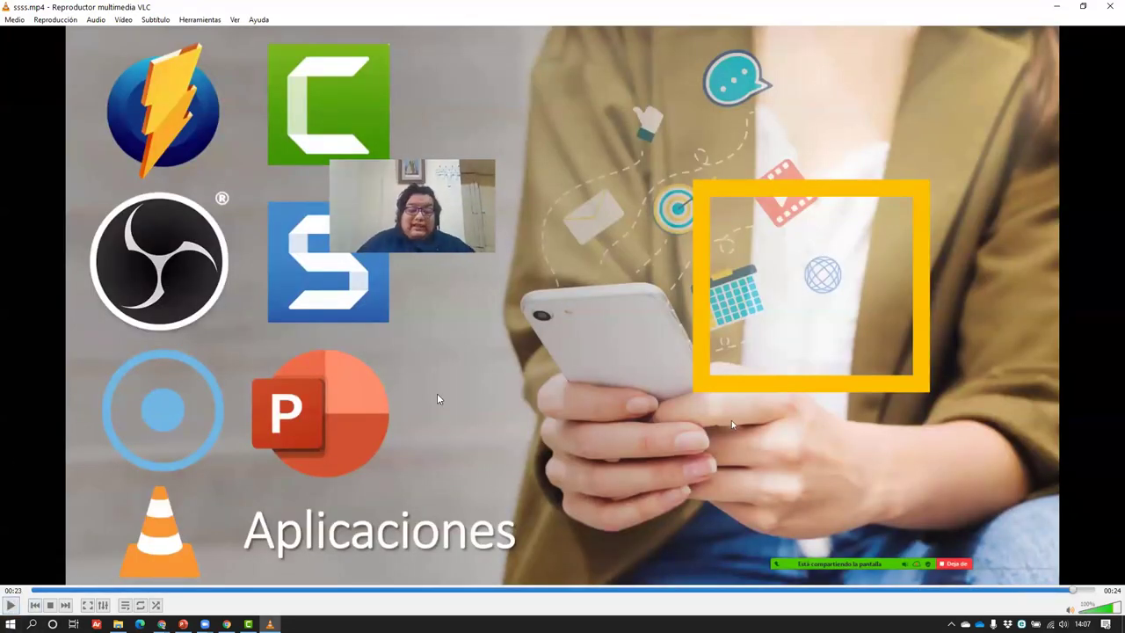
{"action": "left_click", "coordinate": [1107, 7]}
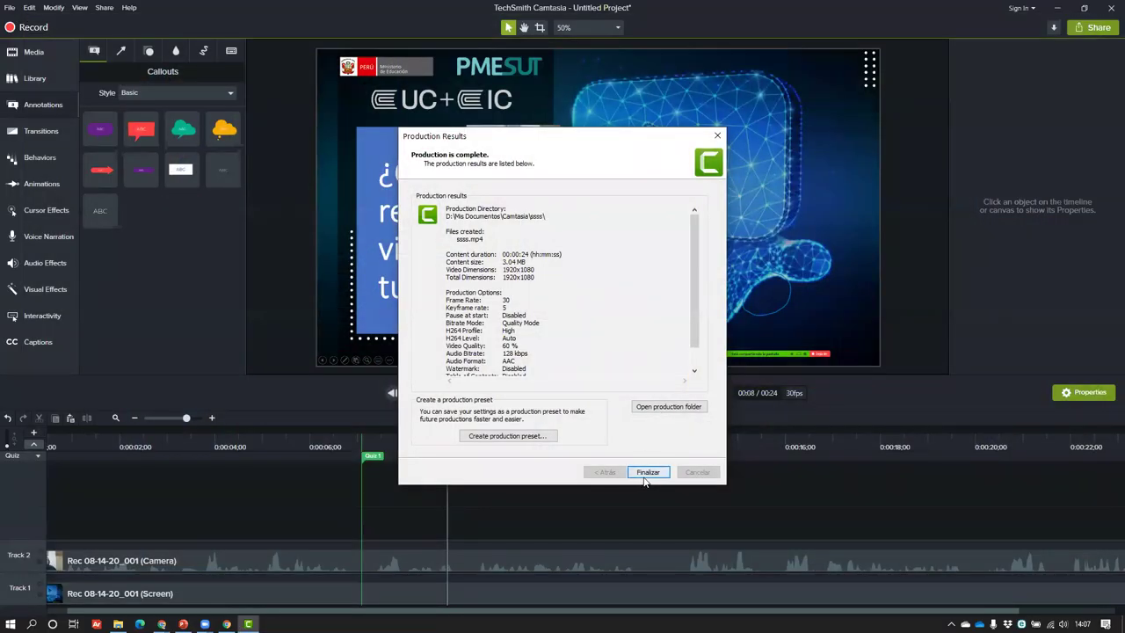
{"action": "left_click", "coordinate": [647, 472]}
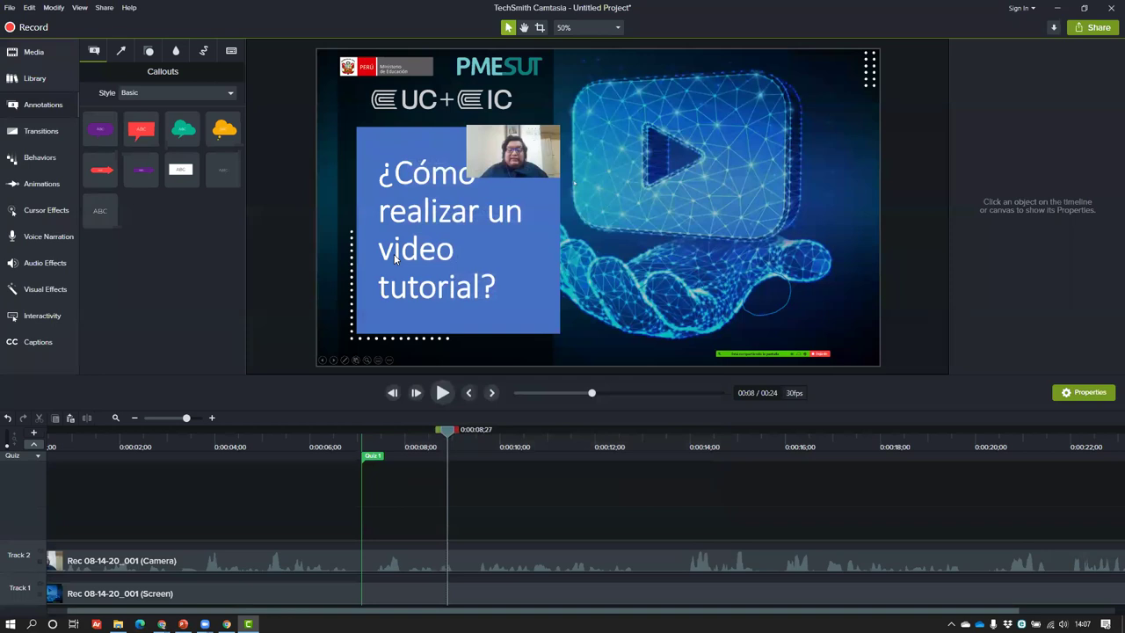
- Close Camtasia and return to the desktop
{"action": "left_click", "coordinate": [1107, 9]}
{"action": "left_click", "coordinate": [648, 354]}
{"action": "key", "text": "super+d"}
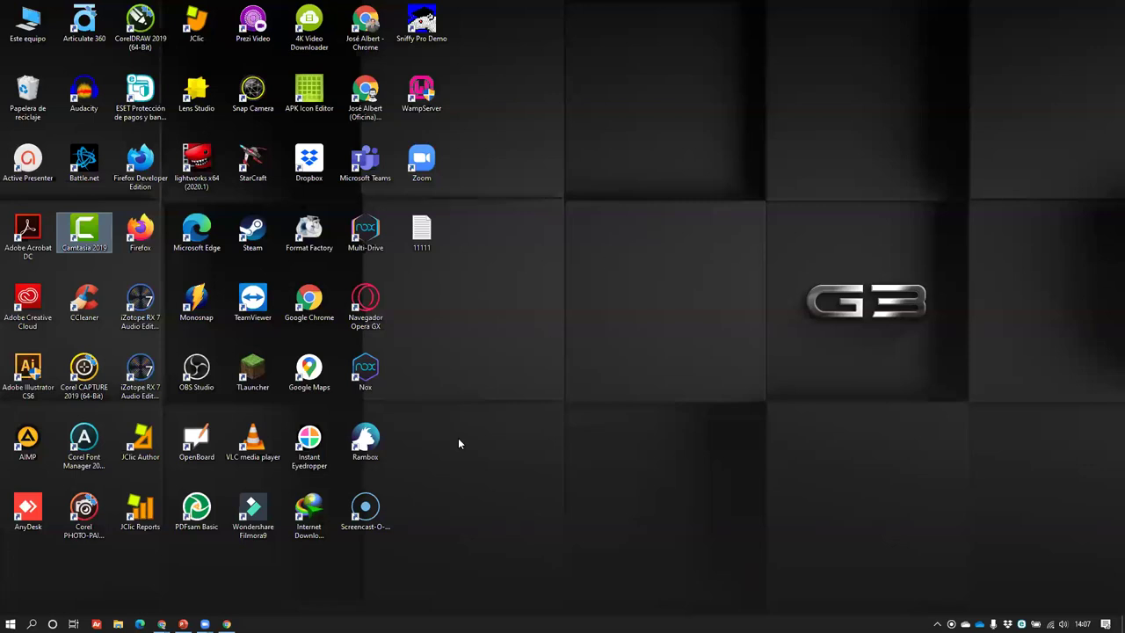
- Switch to the Chrome window with the Filmora pricing page and open the milaulas.com Moodle personal area in a new tab
{"action": "left_click", "coordinate": [162, 624]}
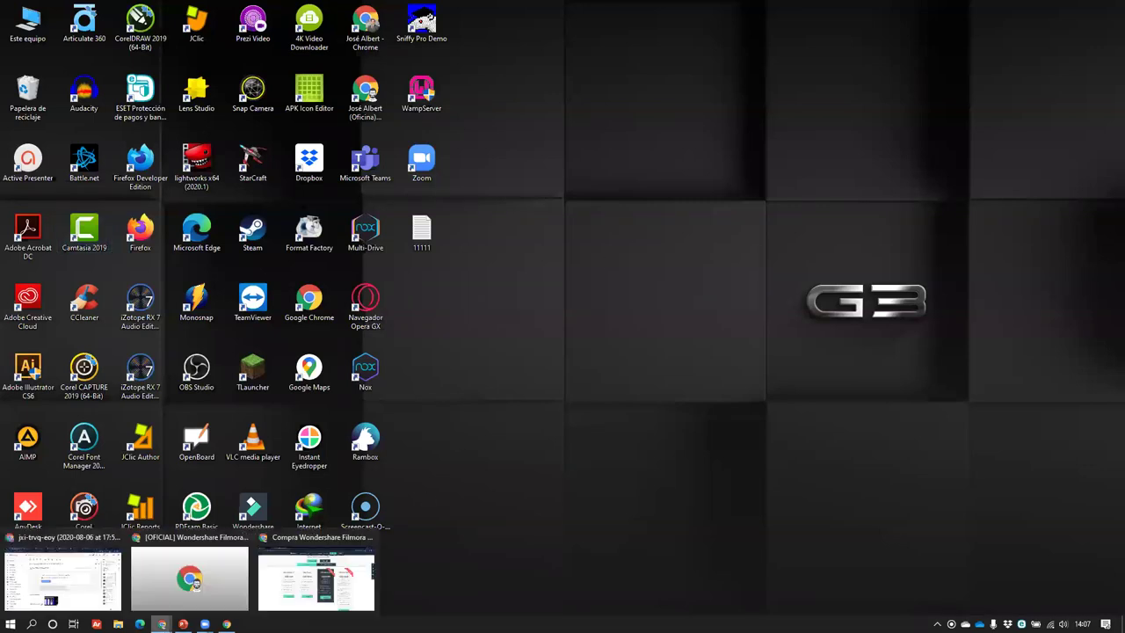
{"action": "left_click", "coordinate": [312, 552]}
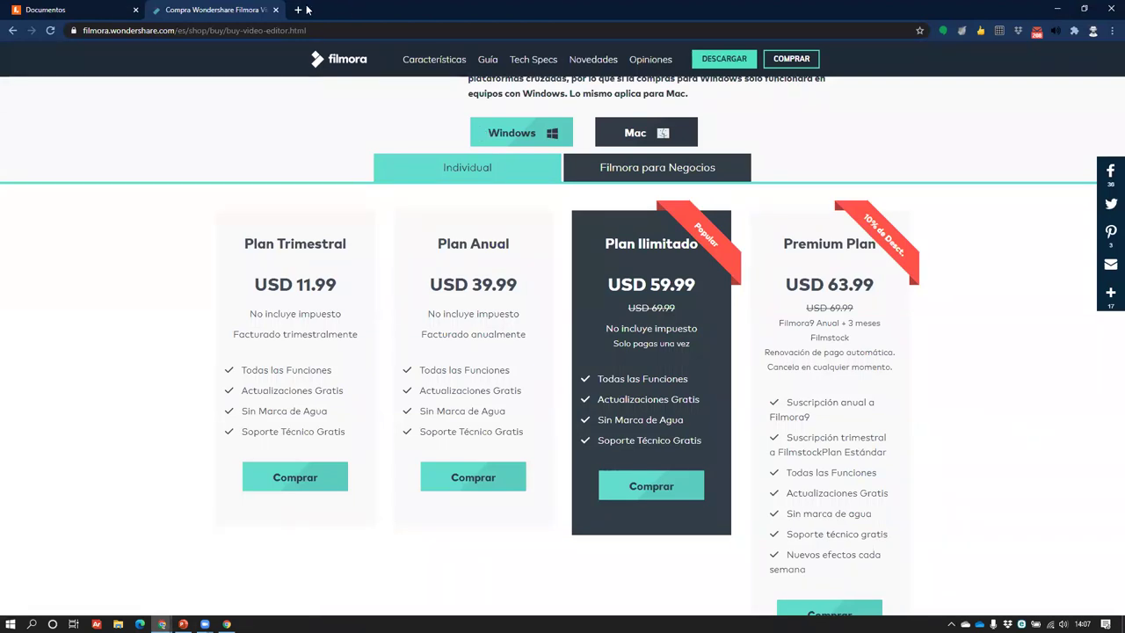
{"action": "left_click", "coordinate": [299, 9]}
{"action": "type", "text": "miau"}
{"action": "key", "text": "BackSpace"}
{"action": "key", "text": "BackSpace"}
{"action": "type", "text": "la"}
{"action": "key", "text": "Down"}
{"action": "key", "text": "Down"}
{"action": "key", "text": "Down"}
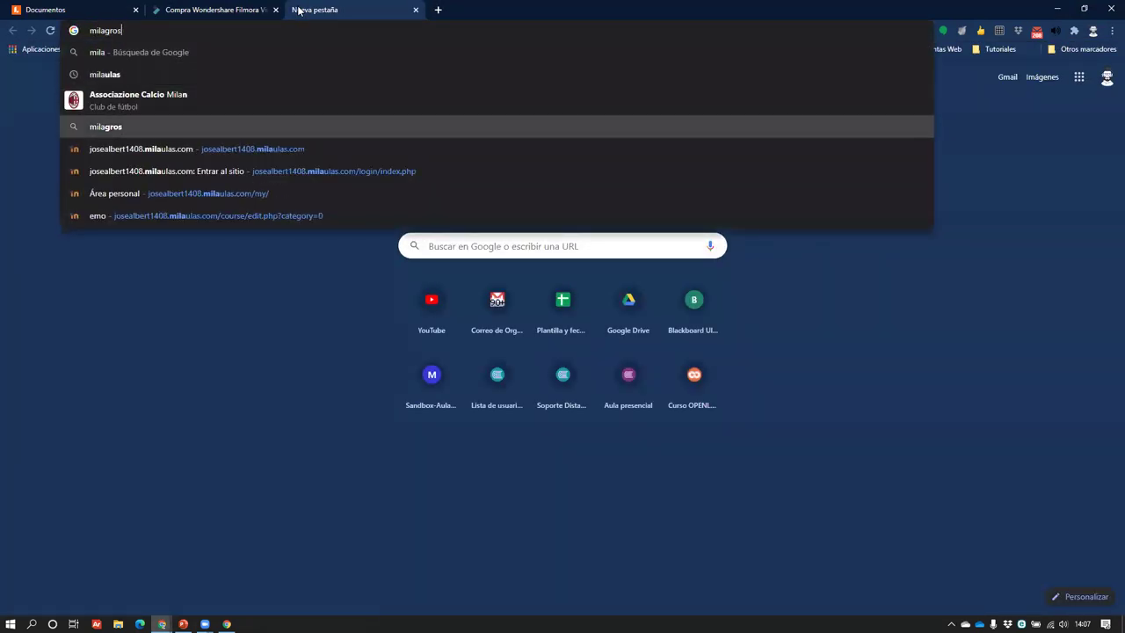
{"action": "key", "text": "Down"}
{"action": "key", "text": "Return"}
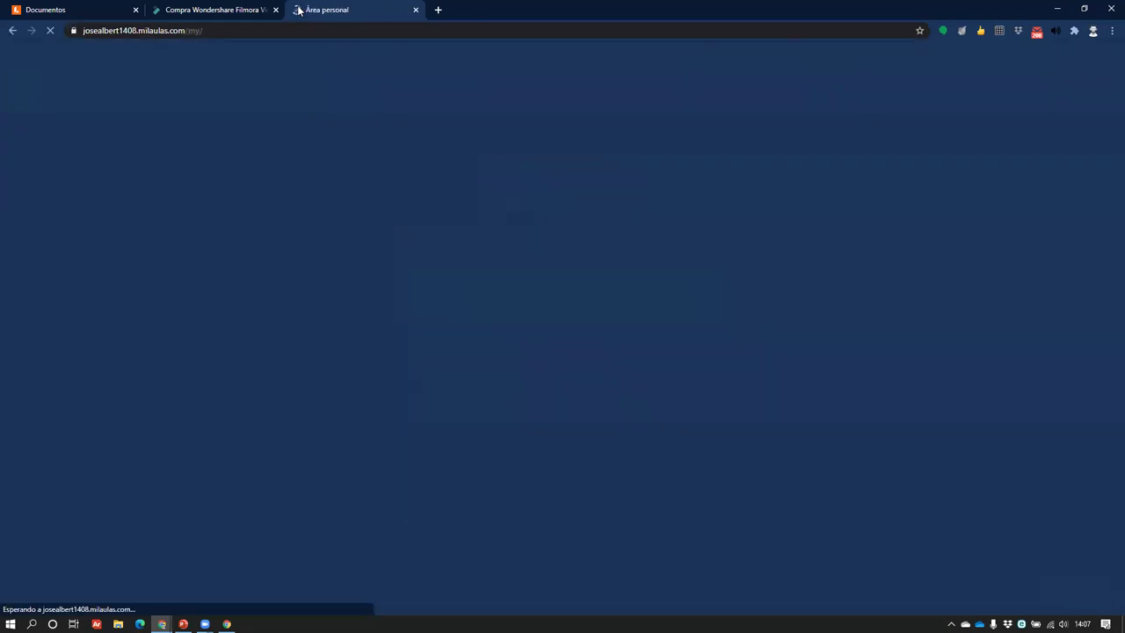
- Open the Curso virtual de informática course and add an Archivo resource to its General section
{"action": "scroll", "coordinate": [254, 325], "scroll_direction": "down", "scroll_amount": 2}
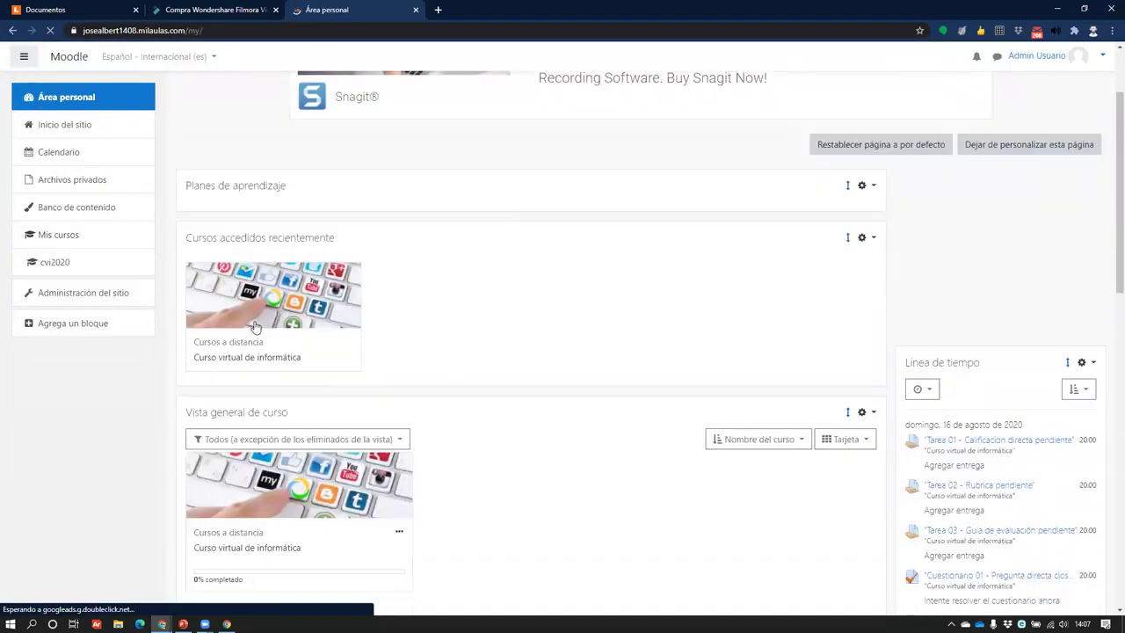
{"action": "left_click", "coordinate": [246, 357]}
{"action": "scroll", "coordinate": [675, 500], "scroll_direction": "down", "scroll_amount": 5}
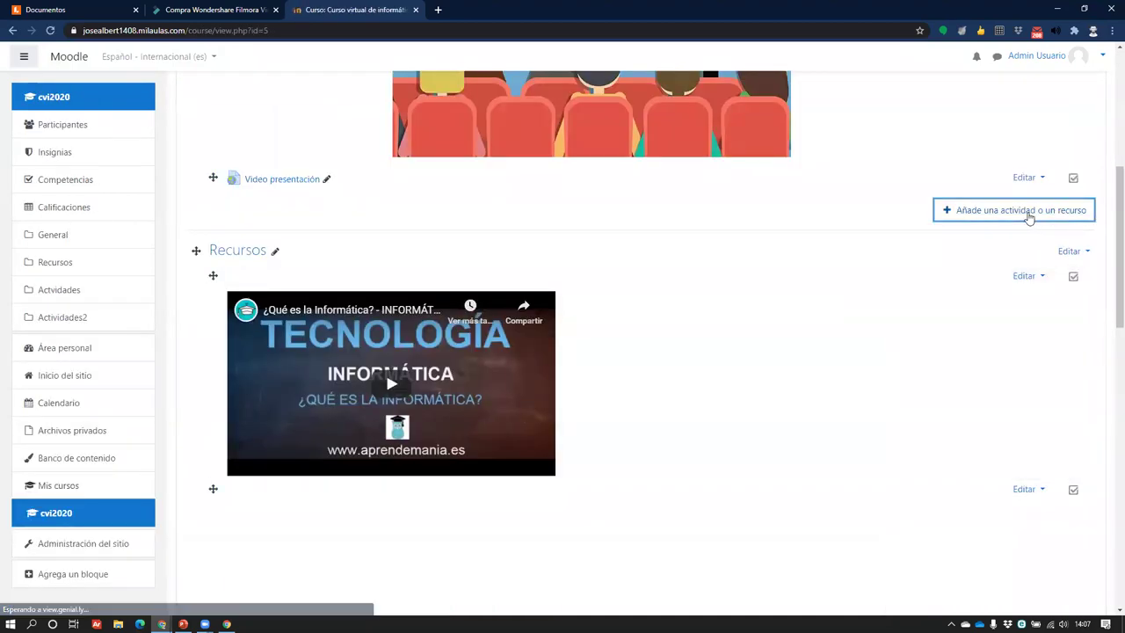
{"action": "left_click", "coordinate": [1028, 213]}
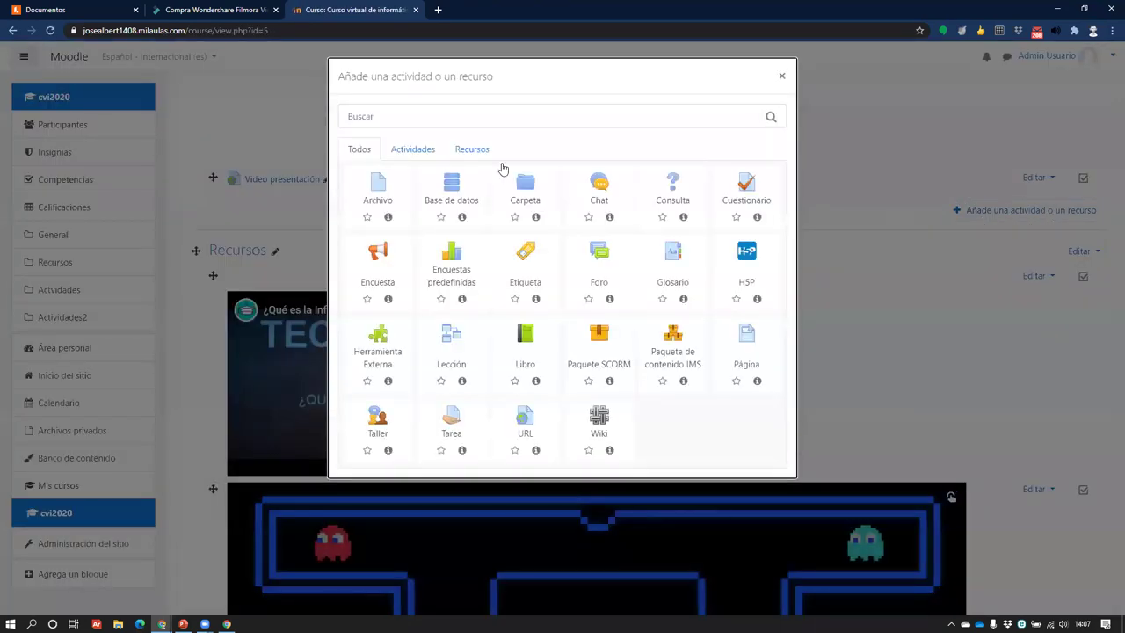
{"action": "left_click", "coordinate": [484, 151]}
{"action": "left_click", "coordinate": [394, 188]}
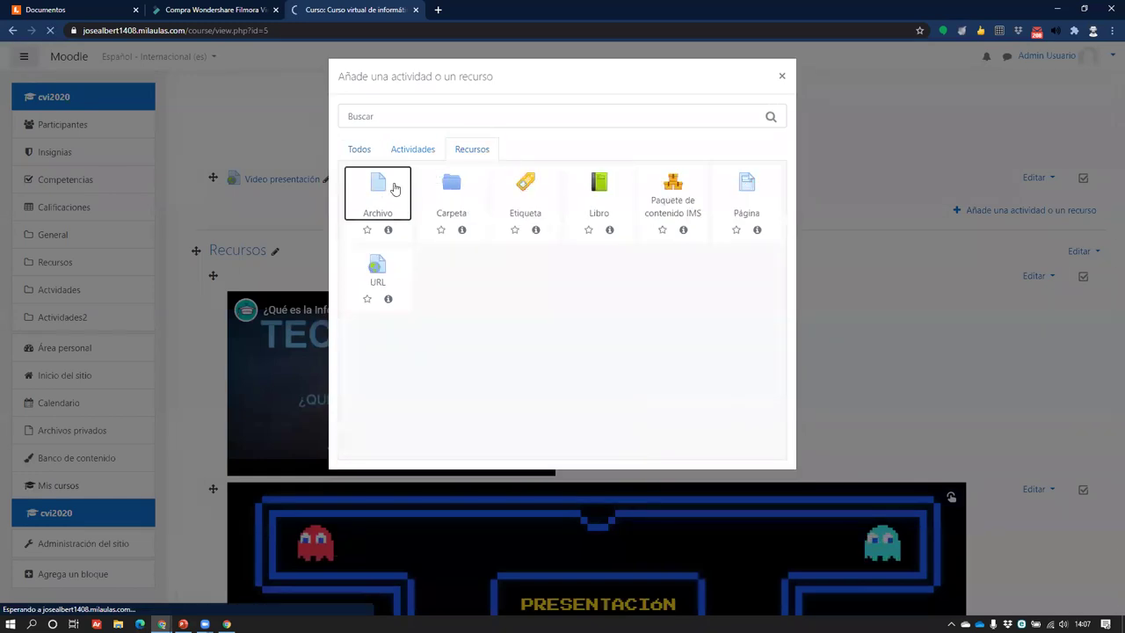
- Name the new file resource "video"
{"action": "left_click", "coordinate": [466, 249]}
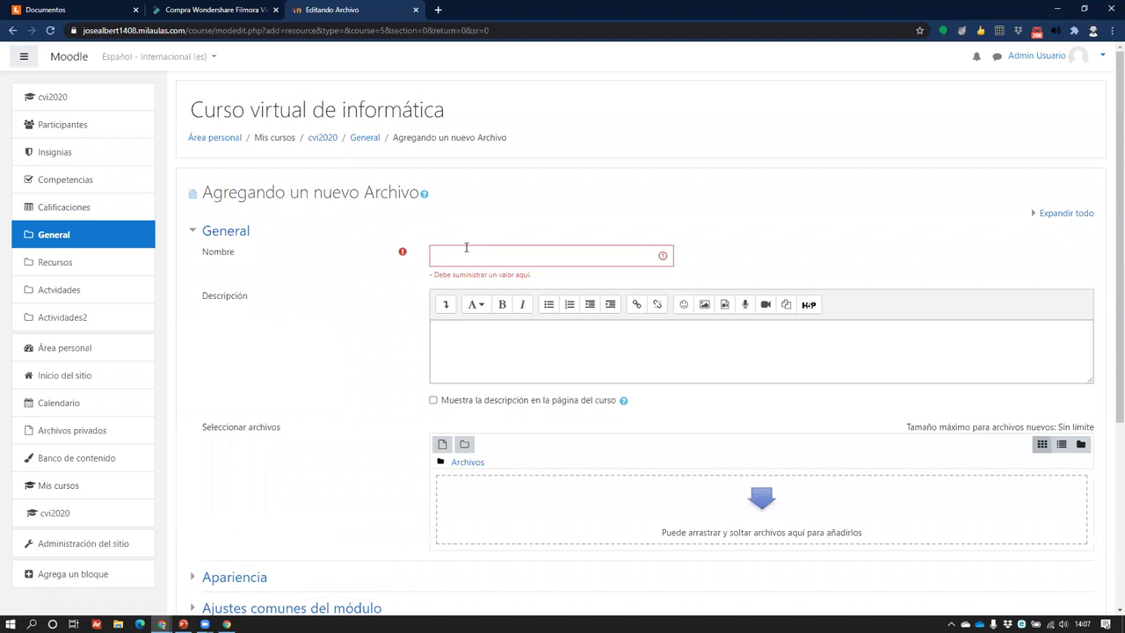
{"action": "left_click", "coordinate": [466, 248]}
{"action": "type", "text": "video"}
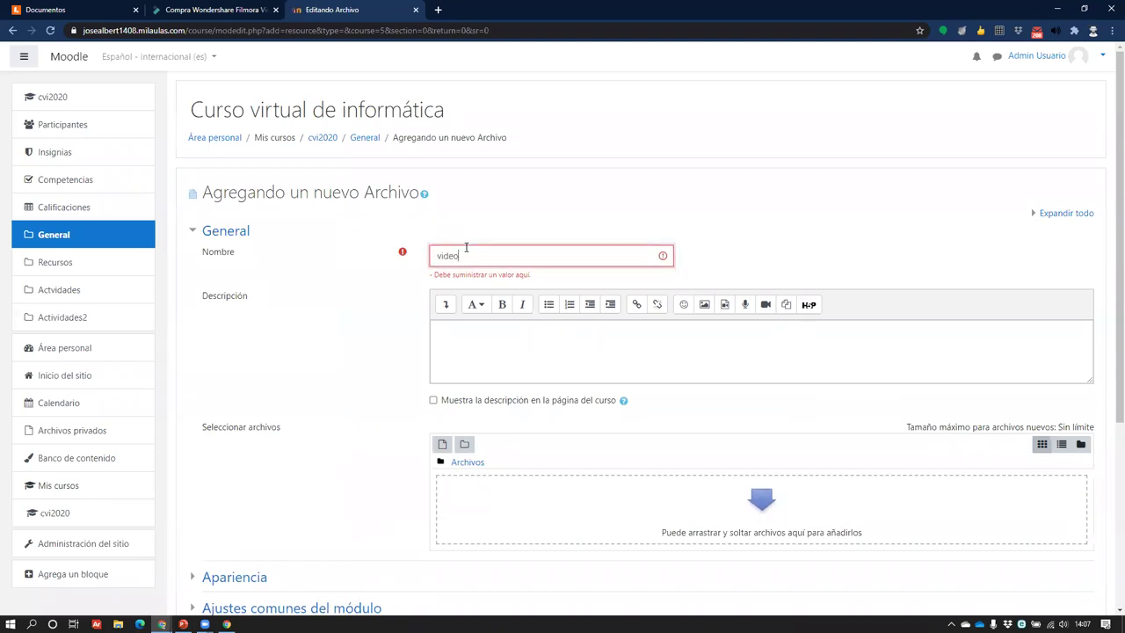
- Upload Mi video2.mp4 from the Descargas folder to the resource, then save the changes and return to the course
{"action": "left_click", "coordinate": [748, 477]}
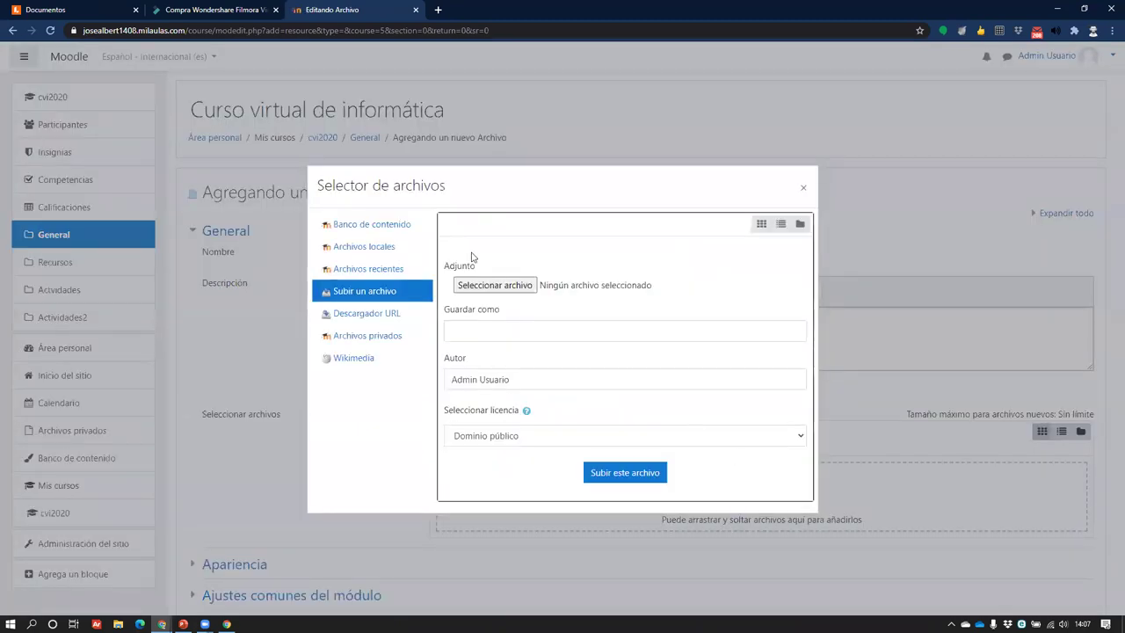
{"action": "left_click", "coordinate": [493, 286]}
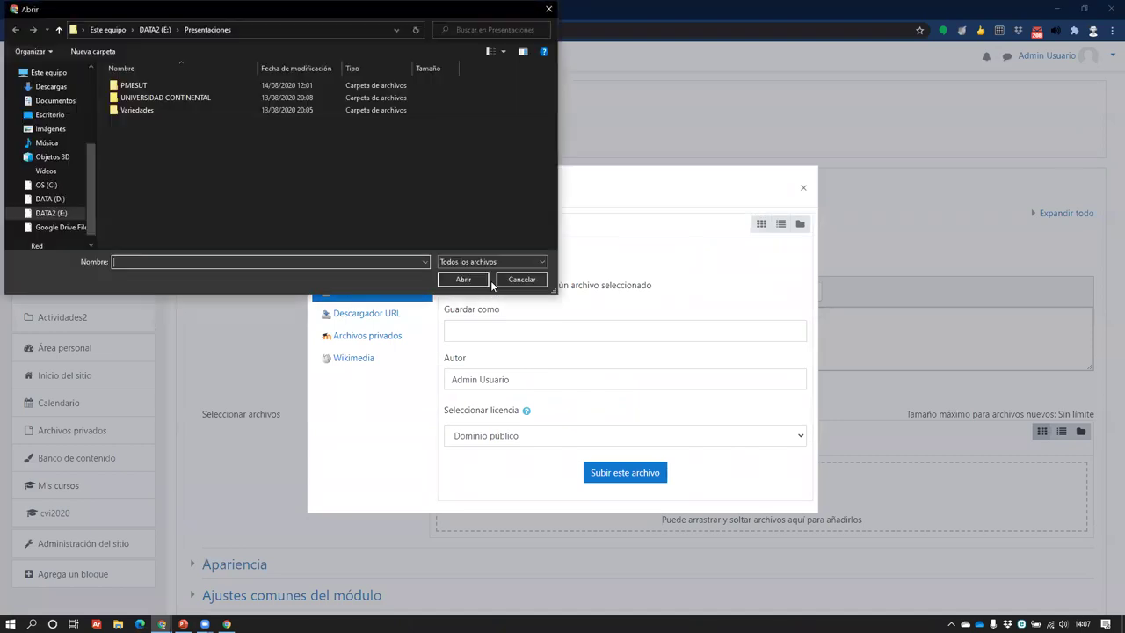
{"action": "left_click", "coordinate": [51, 86]}
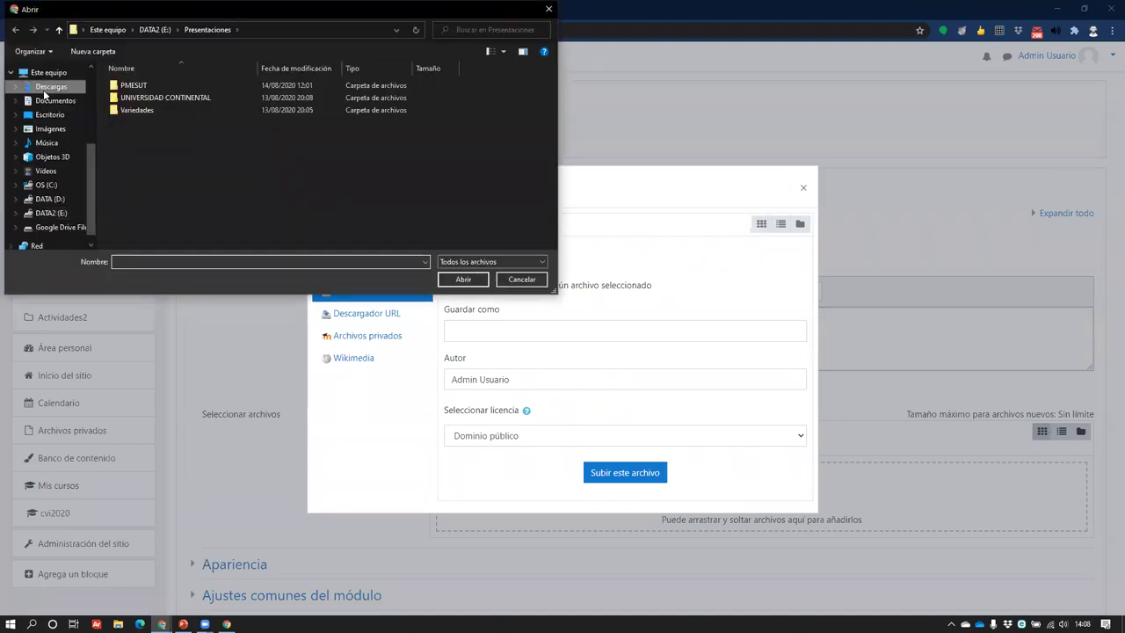
{"action": "left_click", "coordinate": [163, 138]}
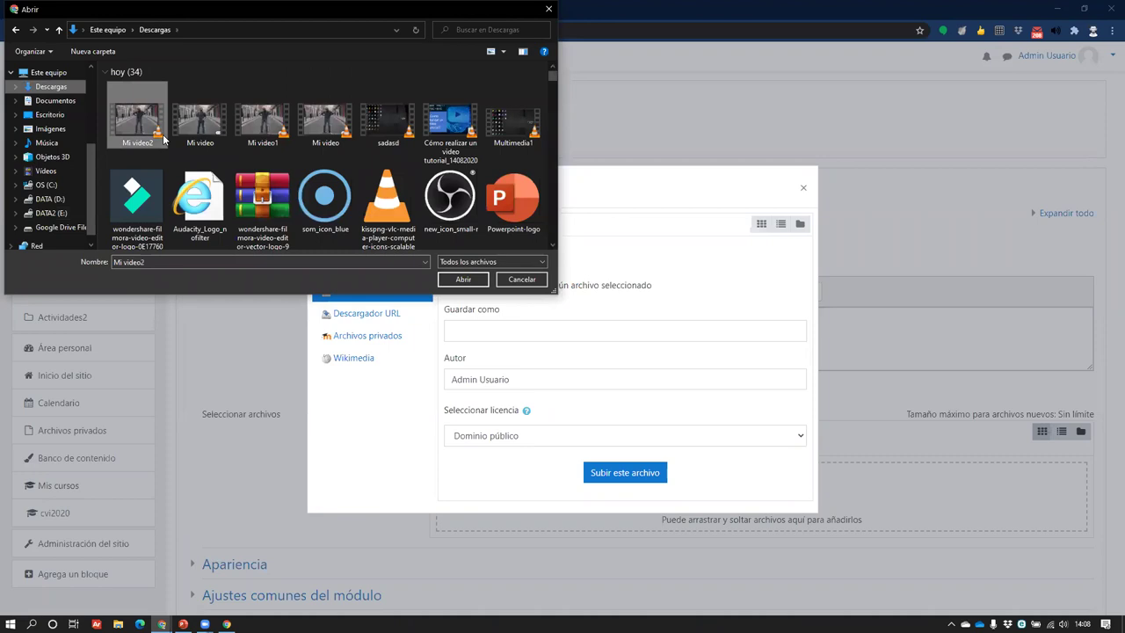
{"action": "left_click", "coordinate": [462, 279]}
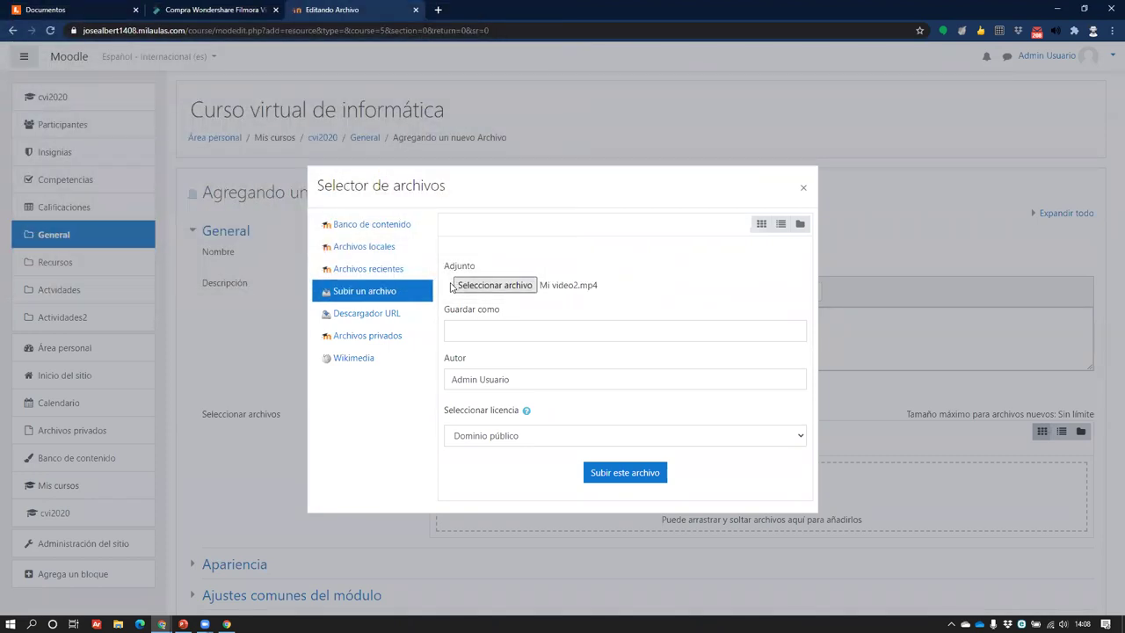
{"action": "left_click", "coordinate": [653, 472]}
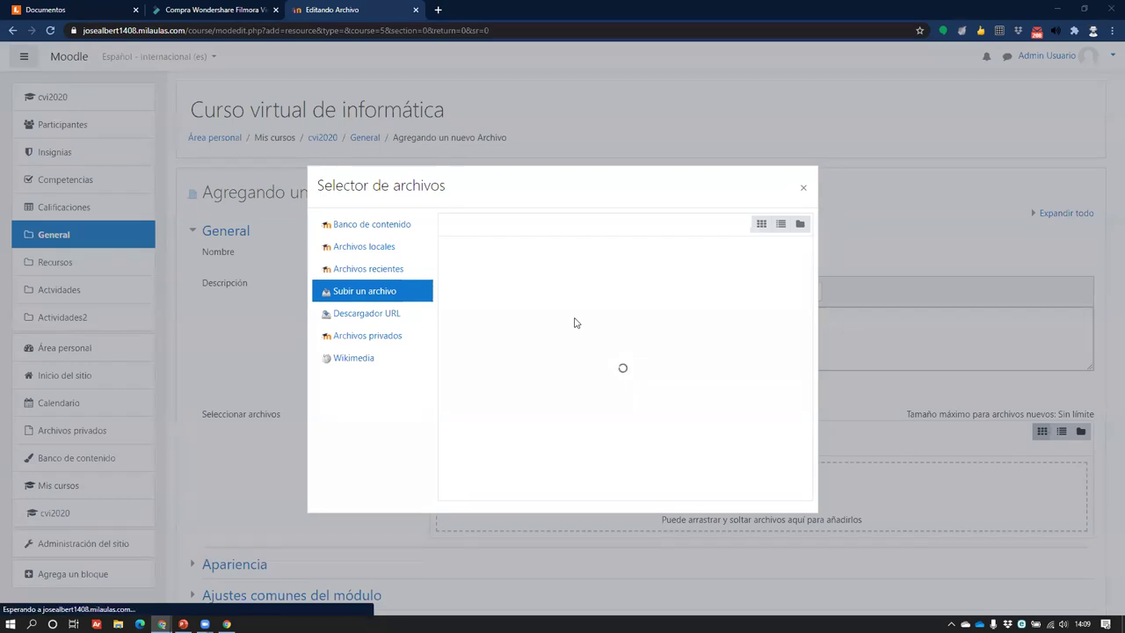
{"action": "scroll", "coordinate": [450, 270], "scroll_direction": "down", "scroll_amount": 4}
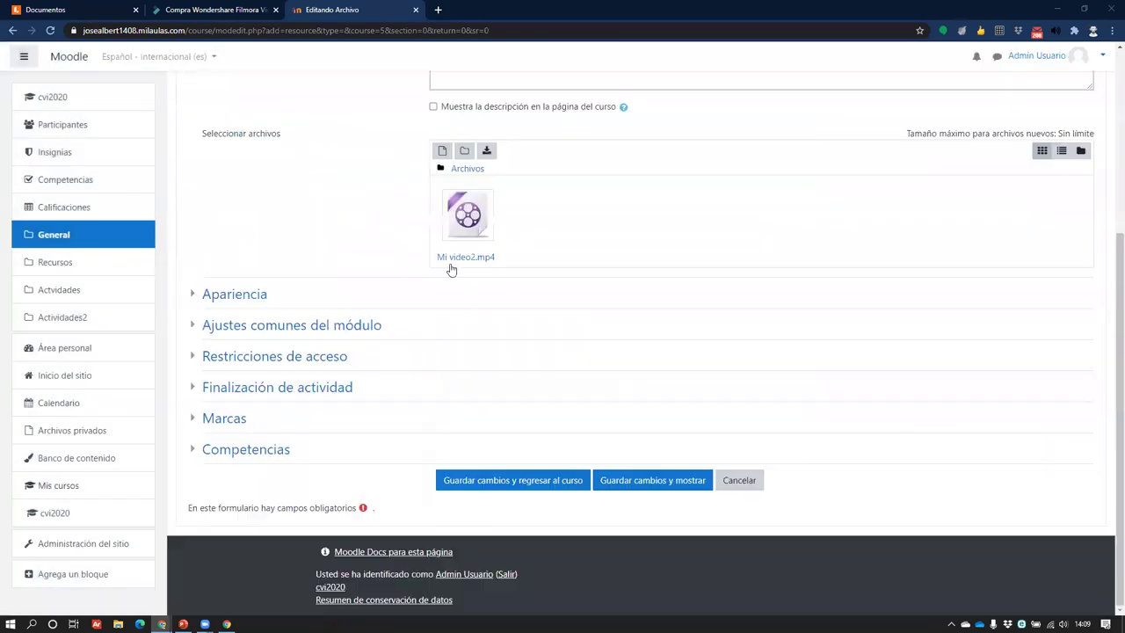
{"action": "left_click", "coordinate": [513, 485]}
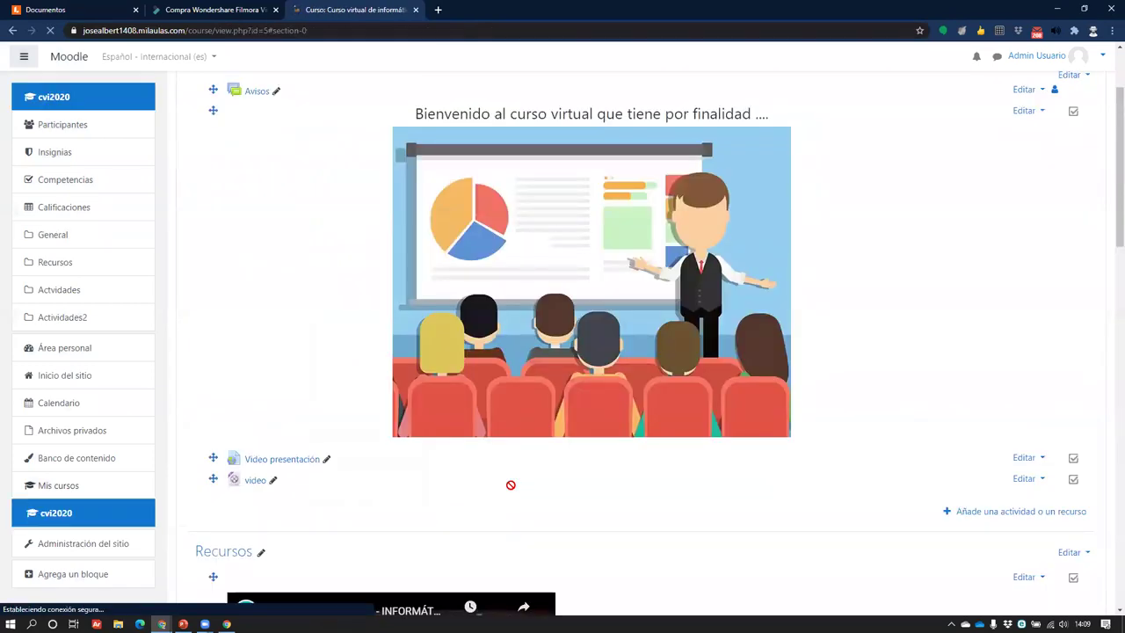
- Open the course's video resource, play it briefly in full screen, then exit full screen and pause it
{"action": "left_click", "coordinate": [251, 487]}
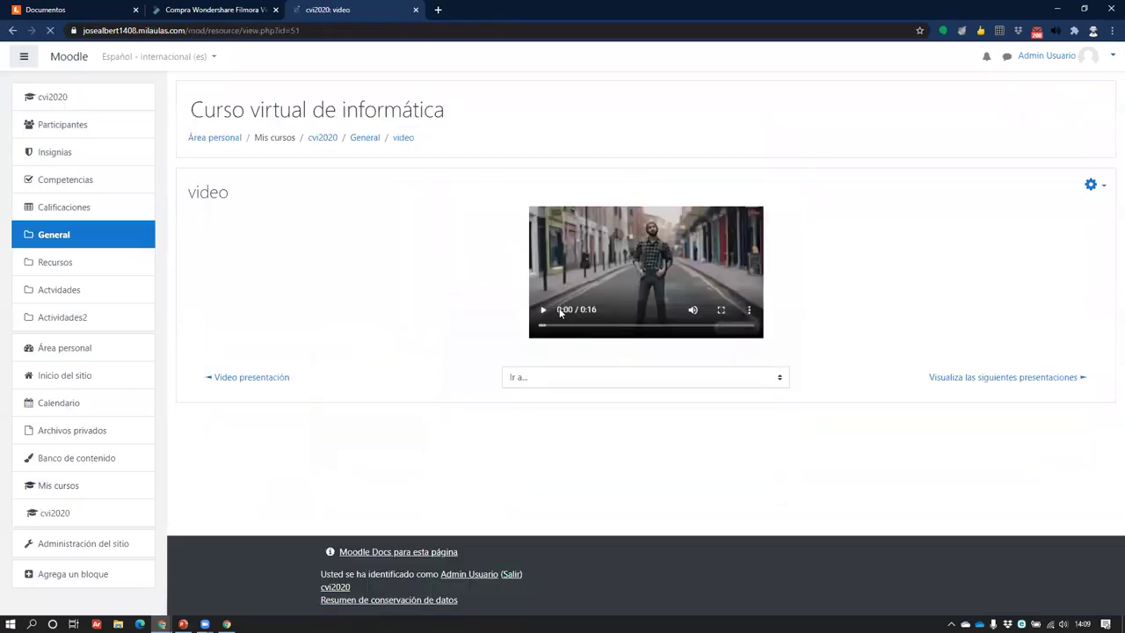
{"action": "left_click", "coordinate": [573, 228]}
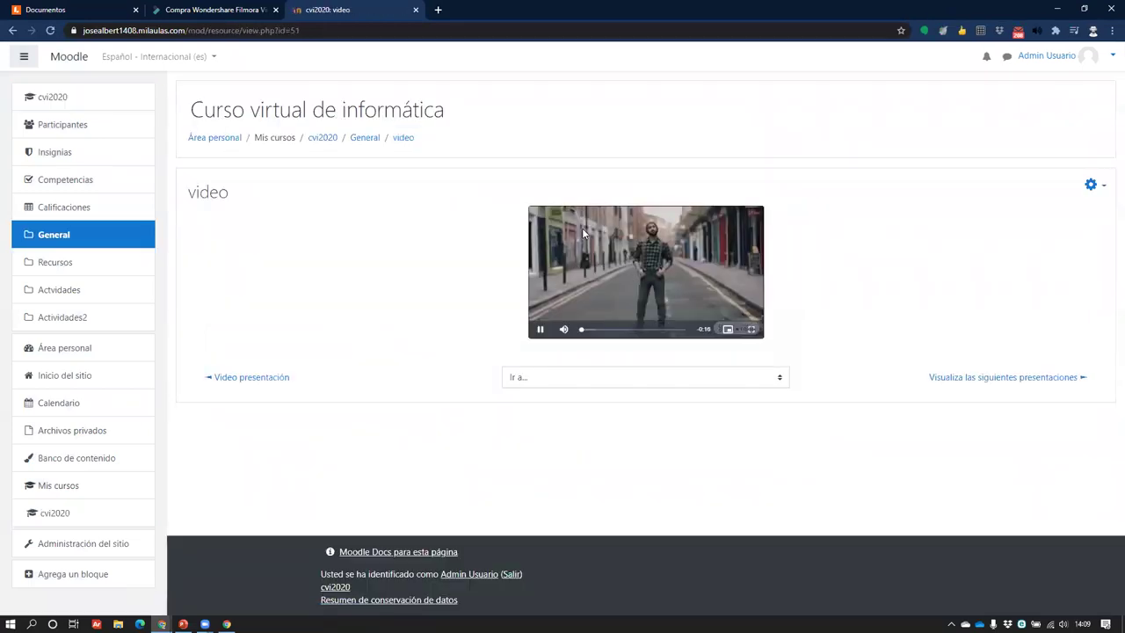
{"action": "left_click", "coordinate": [751, 328]}
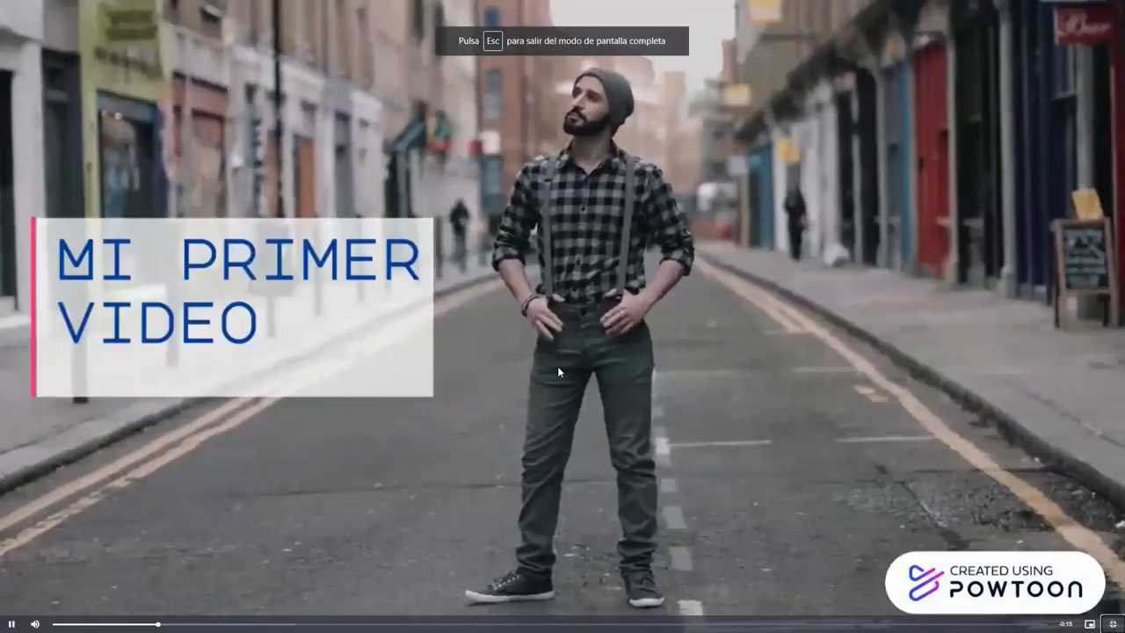
{"action": "key", "text": "Escape"}
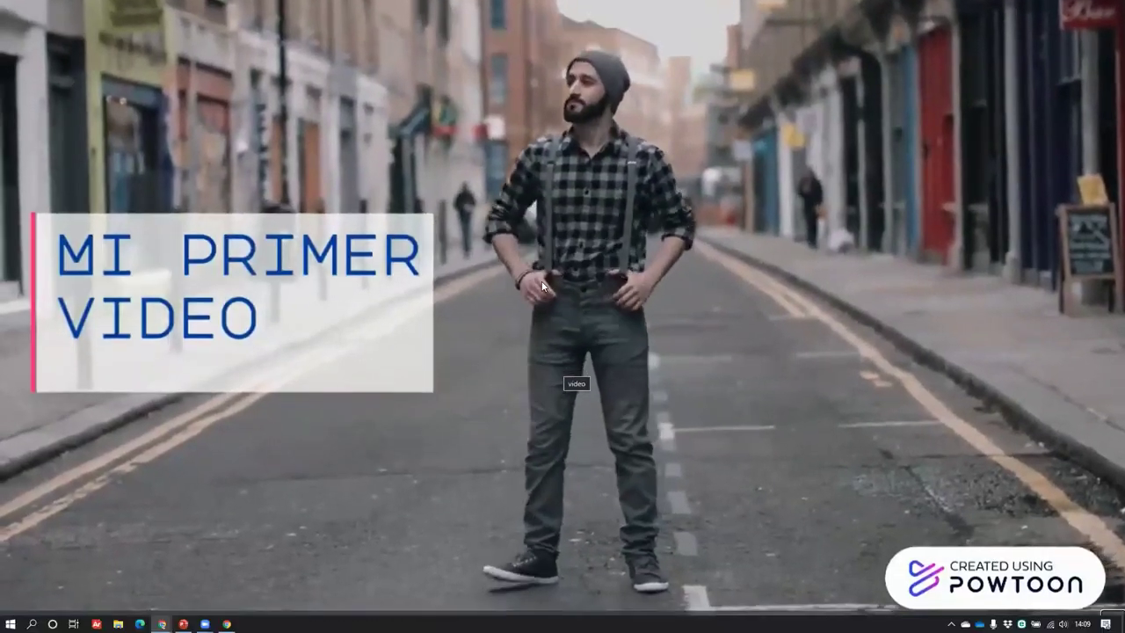
{"action": "left_click", "coordinate": [538, 329]}
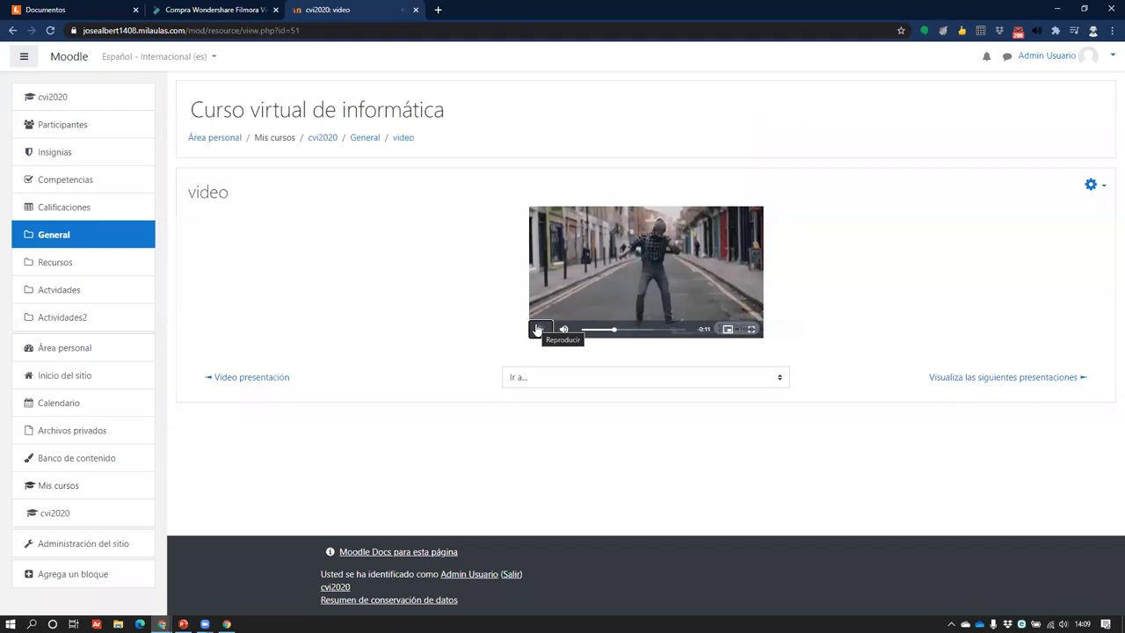
- Open YouTube in a new browser tab
{"action": "left_click", "coordinate": [438, 7]}
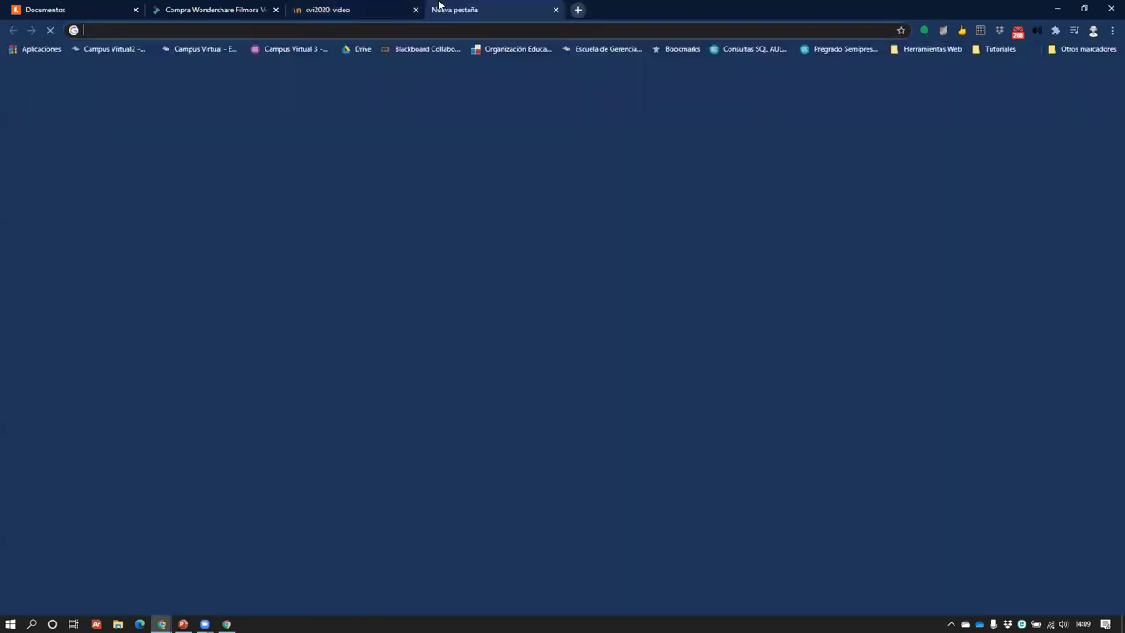
{"action": "type", "text": "youtube"}
{"action": "key", "text": "Return"}
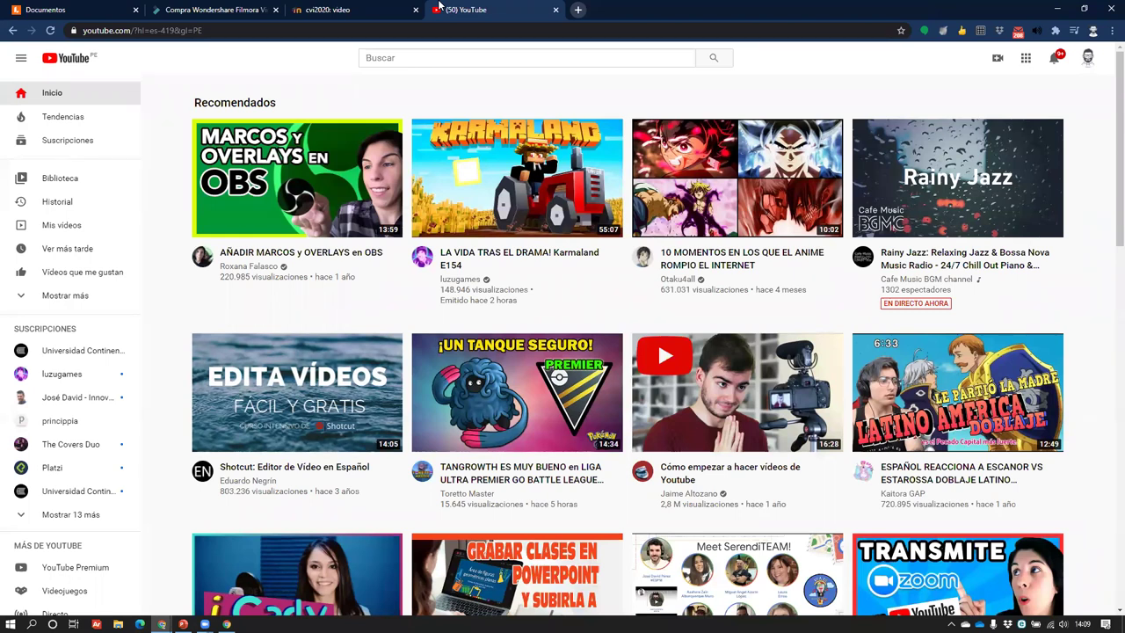
- Open the channel's YouTube Studio and look through its list of uploaded videos and their visibility
{"action": "left_click", "coordinate": [1088, 57]}
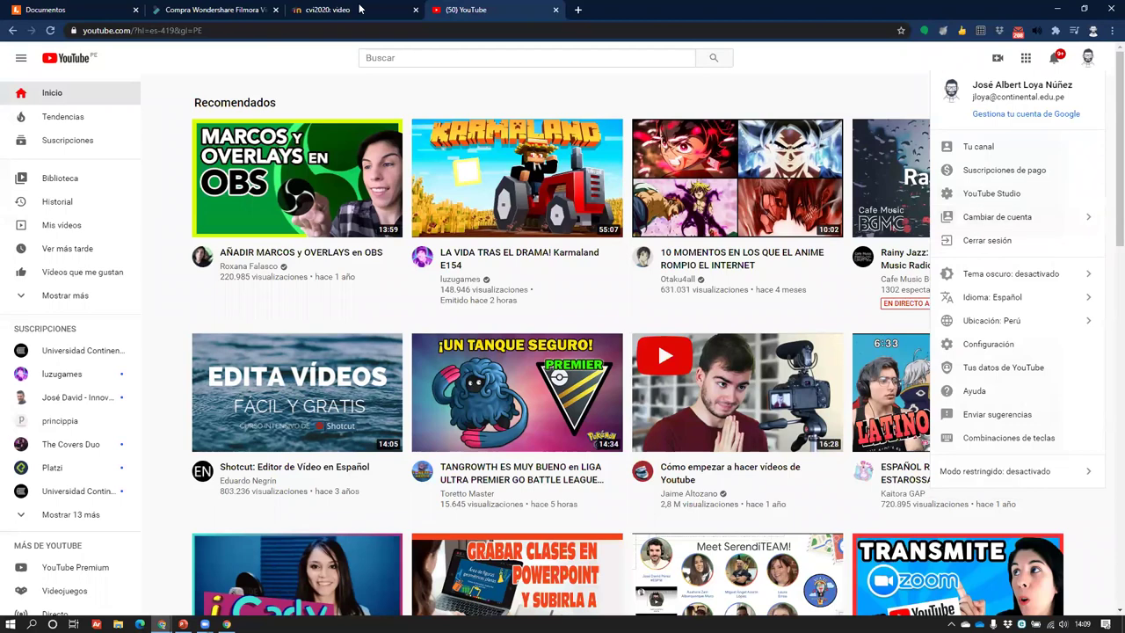
{"action": "key", "text": "alt+Tab"}
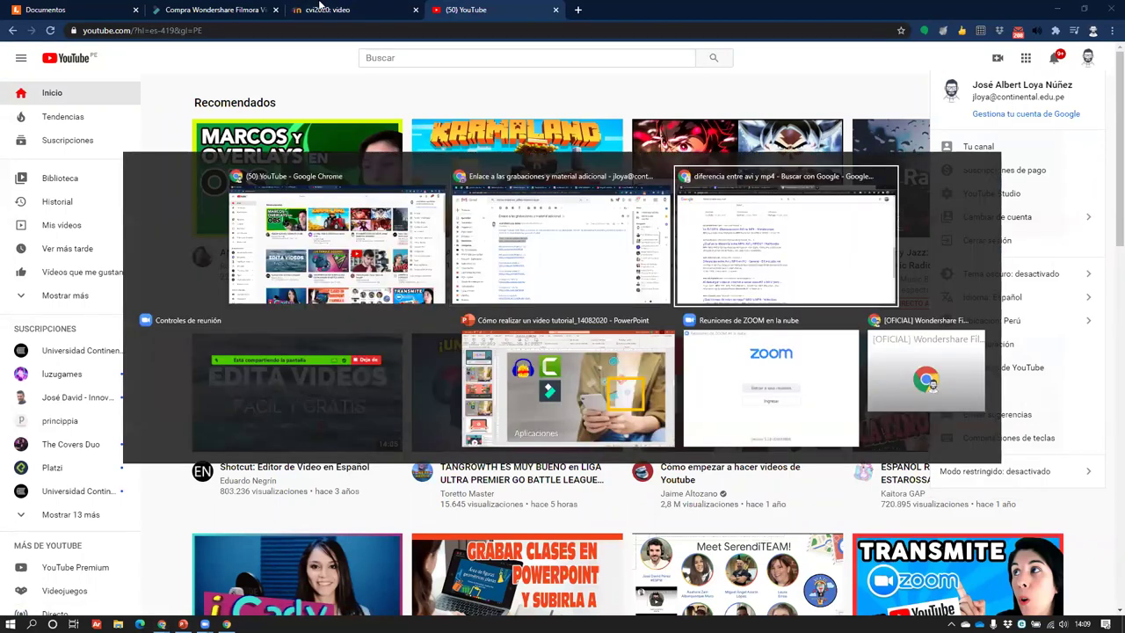
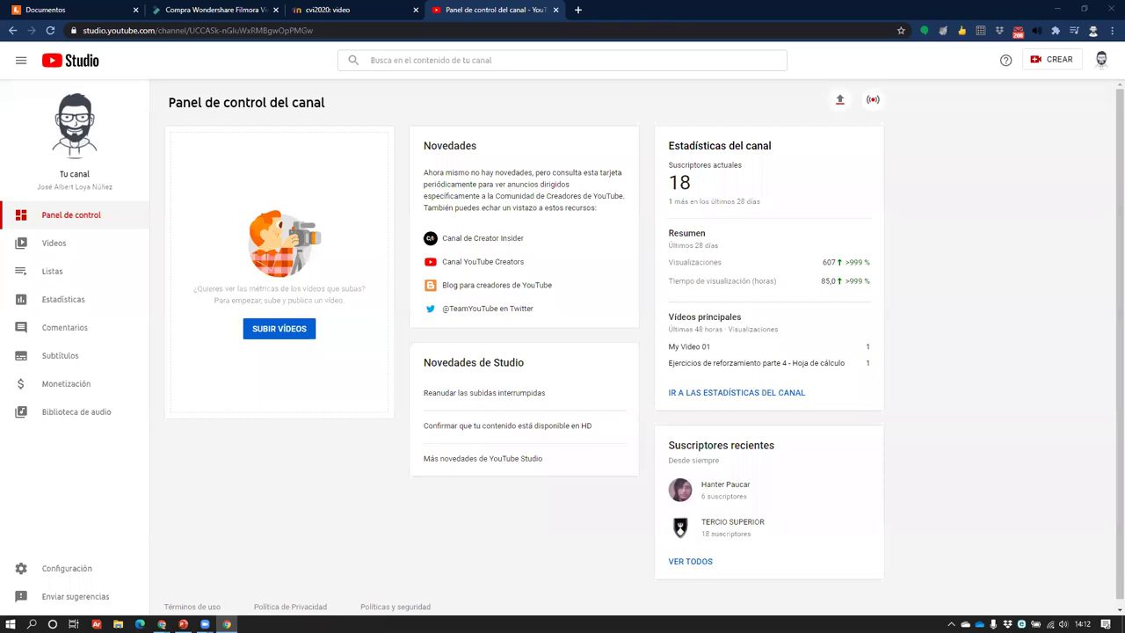
{"action": "left_click", "coordinate": [18, 252]}
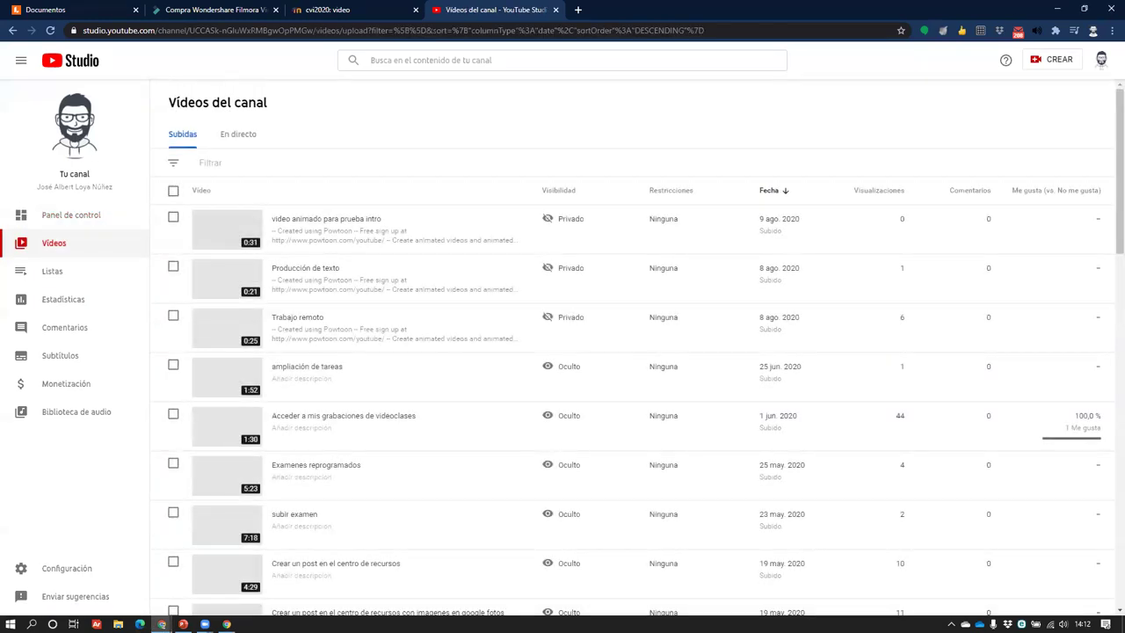
{"action": "scroll", "coordinate": [711, 292], "scroll_direction": "down", "scroll_amount": 10}
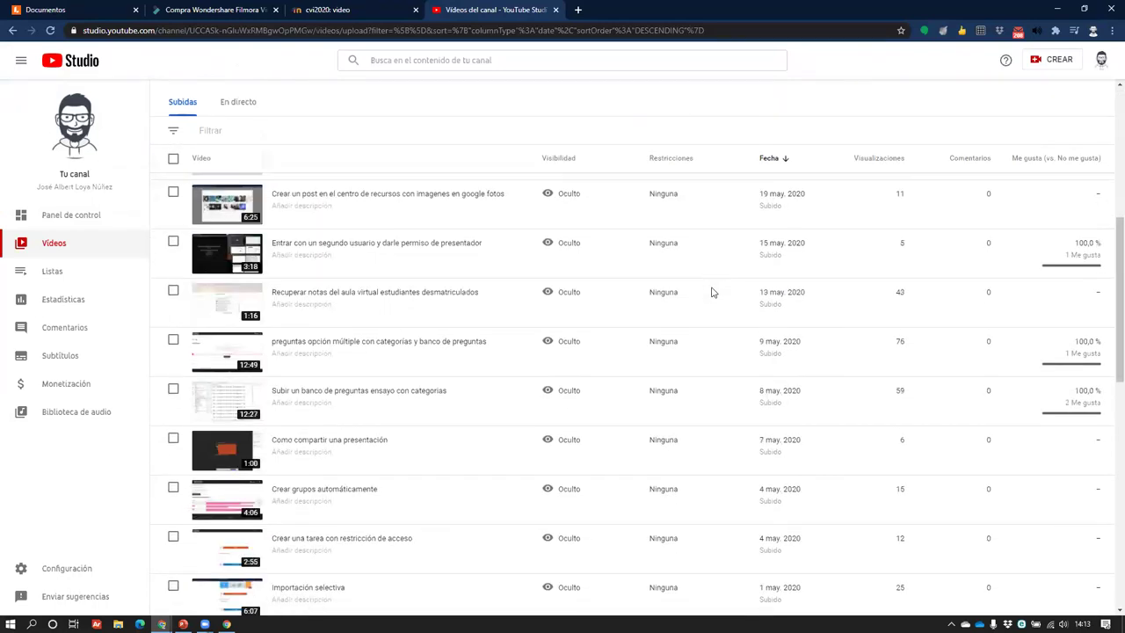
{"action": "scroll", "coordinate": [712, 292], "scroll_direction": "down", "scroll_amount": 3}
{"action": "scroll", "coordinate": [712, 292], "scroll_direction": "up", "scroll_amount": 9}
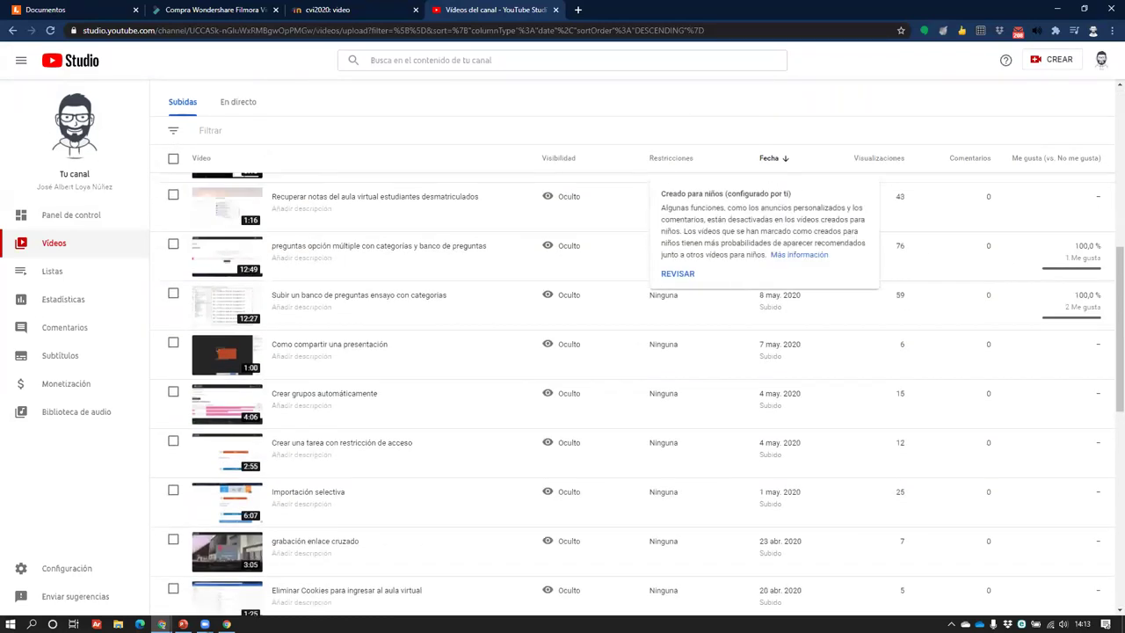
- Switch to the other channel's YouTube Studio window and examine the visibility and copyright restrictions in its video list
{"action": "left_click", "coordinate": [226, 623]}
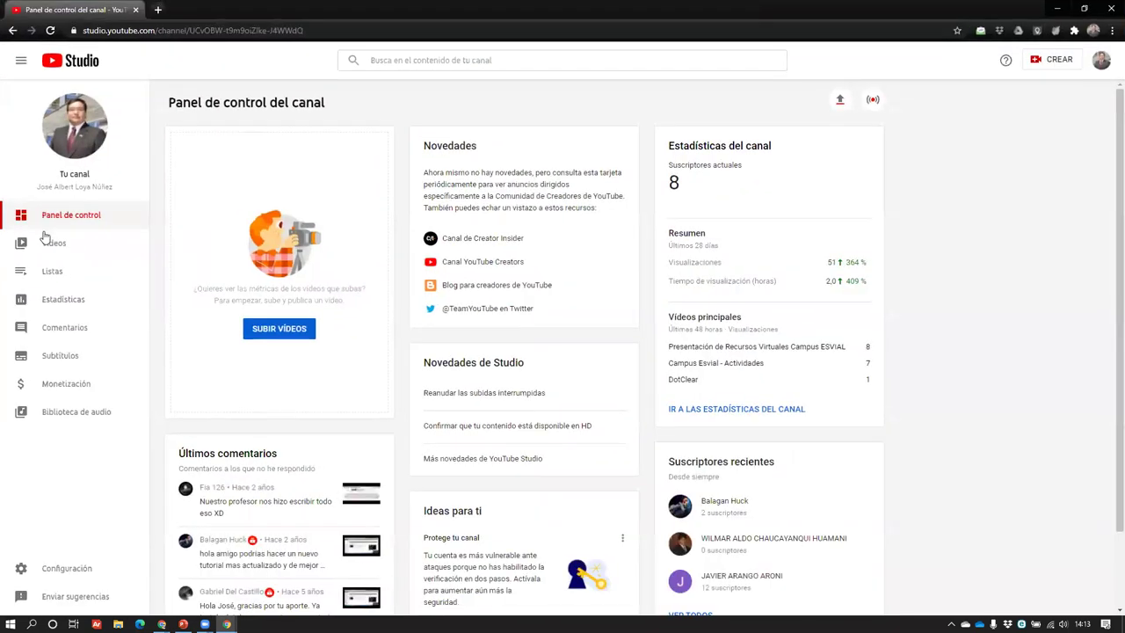
{"action": "left_click", "coordinate": [54, 242]}
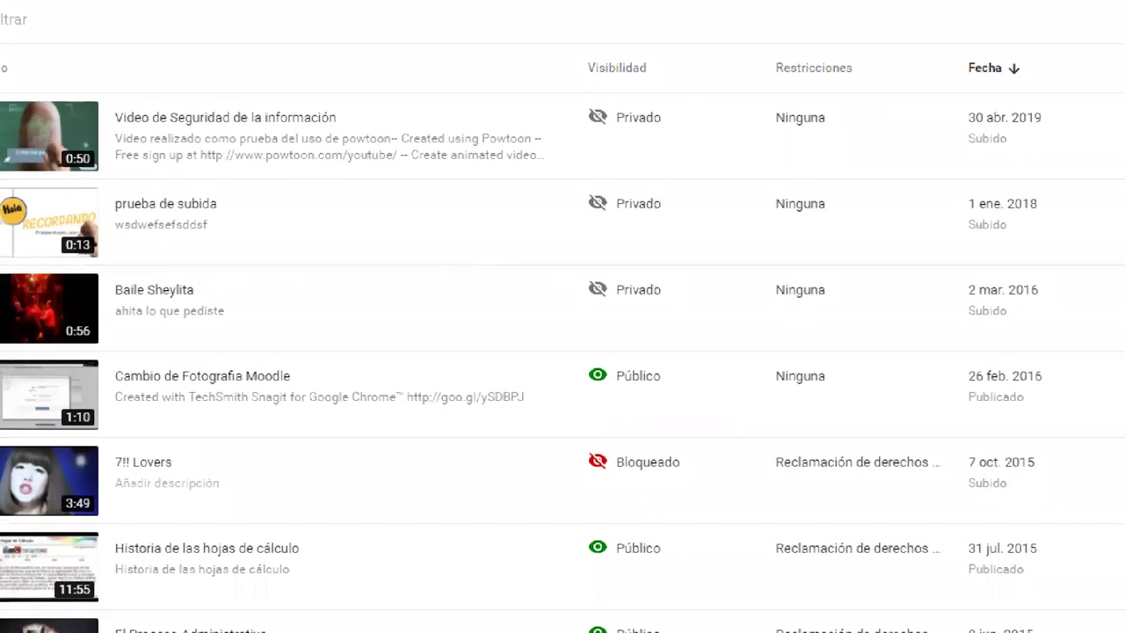
{"action": "mouse_move", "coordinate": [563, 515]}
{"action": "left_mouse_down"}
{"action": "mouse_move", "coordinate": [704, 558]}
{"action": "mouse_move", "coordinate": [771, 406]}
{"action": "left_mouse_up"}
{"action": "left_click_drag", "start_coordinate": [774, 512], "coordinate": [961, 557]}
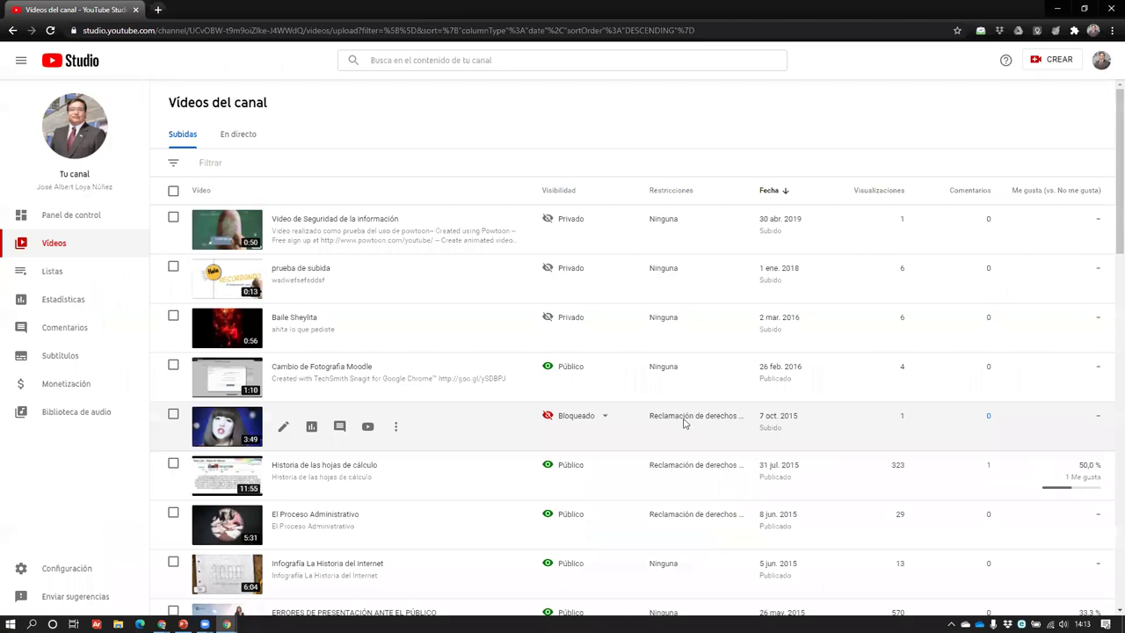
{"action": "mouse_move", "coordinate": [812, 545]}
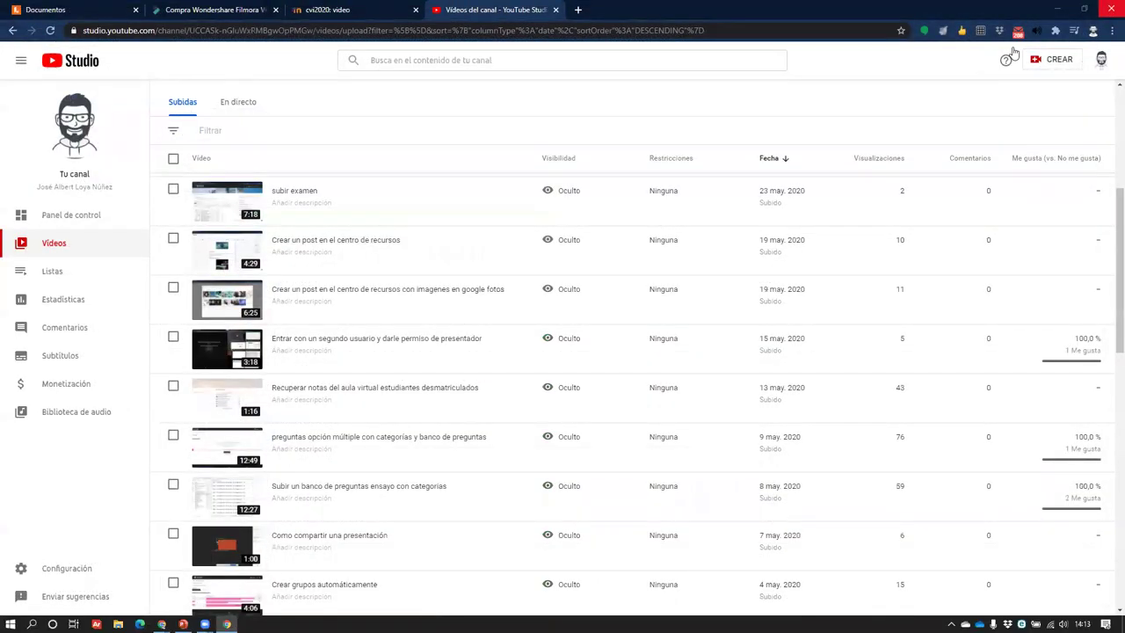
- Return to the first channel's Studio dashboard, go back to the YouTube home page, and check the account options
{"action": "scroll", "coordinate": [527, 211], "scroll_direction": "up", "scroll_amount": 3}
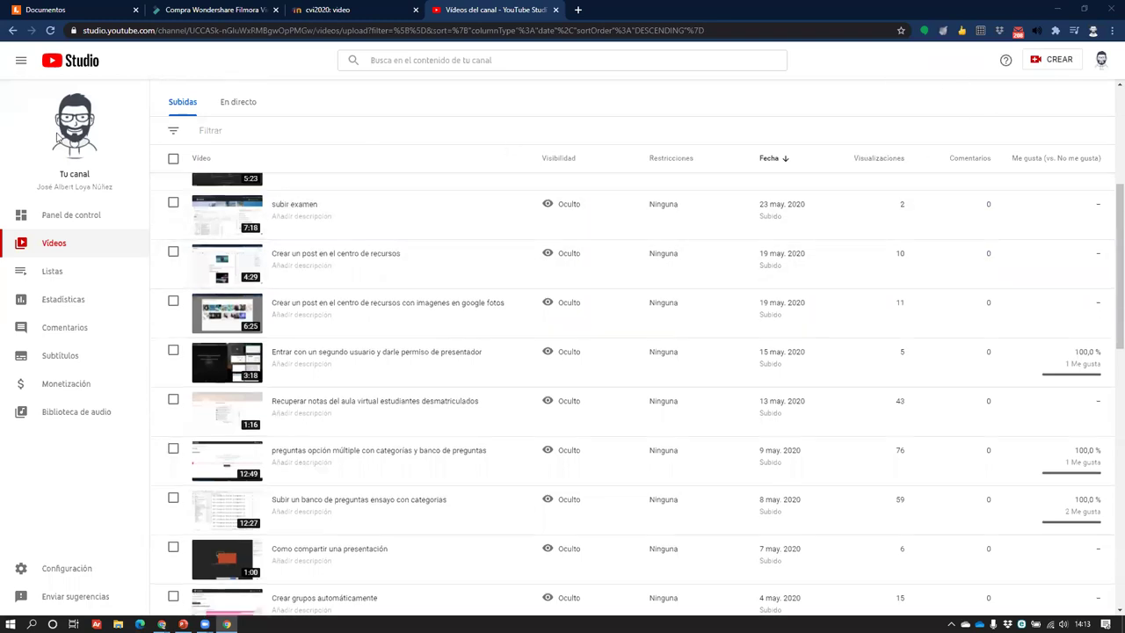
{"action": "left_click", "coordinate": [63, 66]}
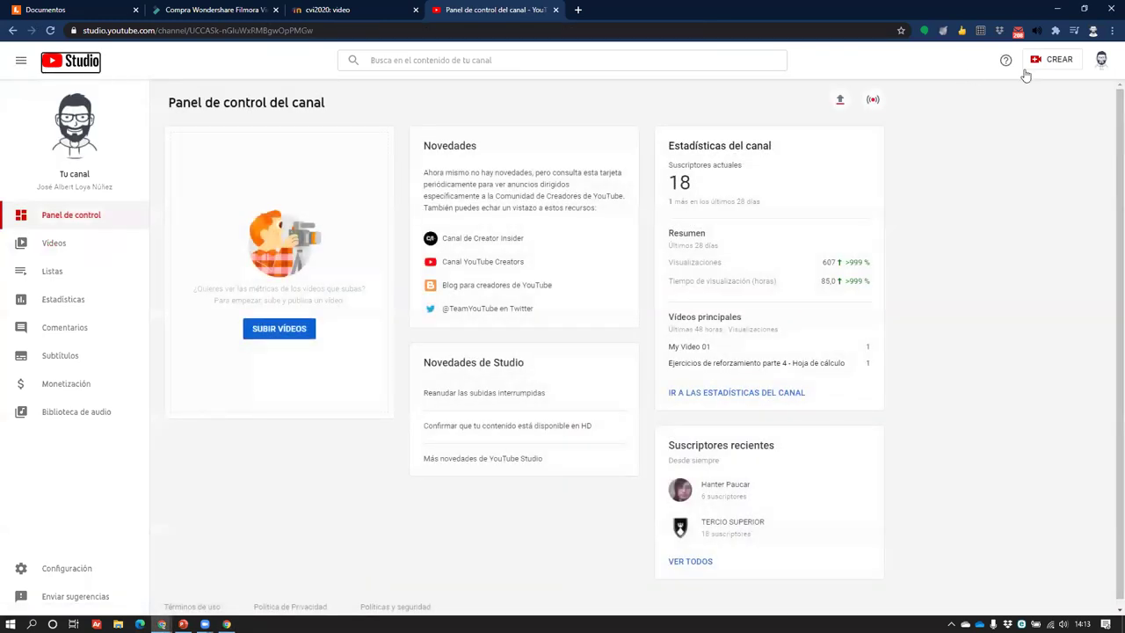
{"action": "left_click", "coordinate": [1100, 62]}
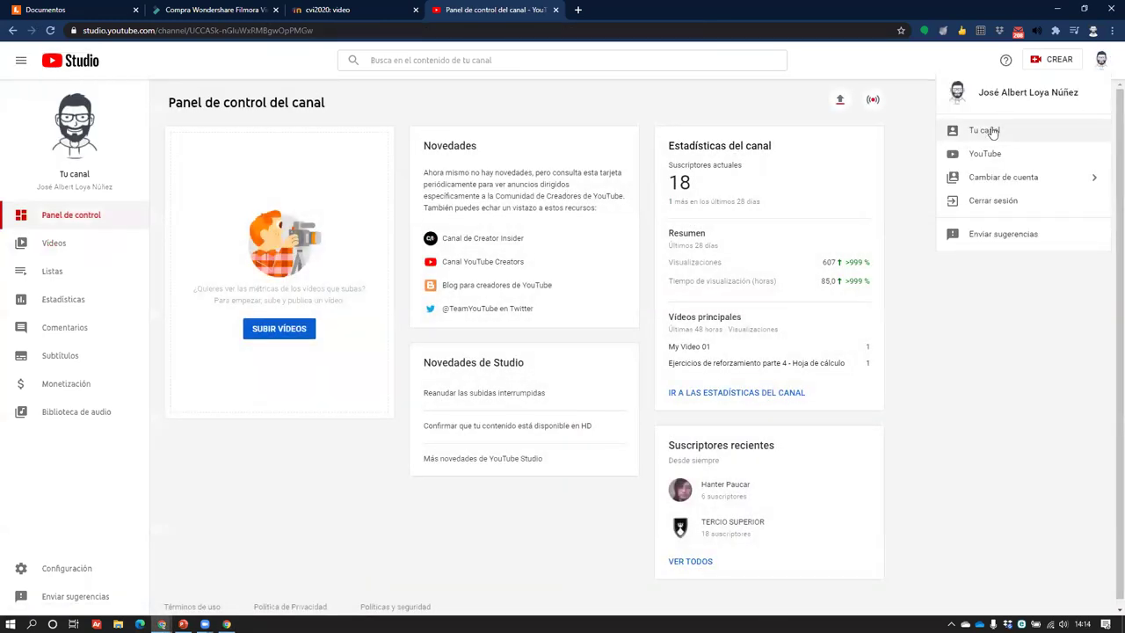
{"action": "left_click", "coordinate": [990, 131]}
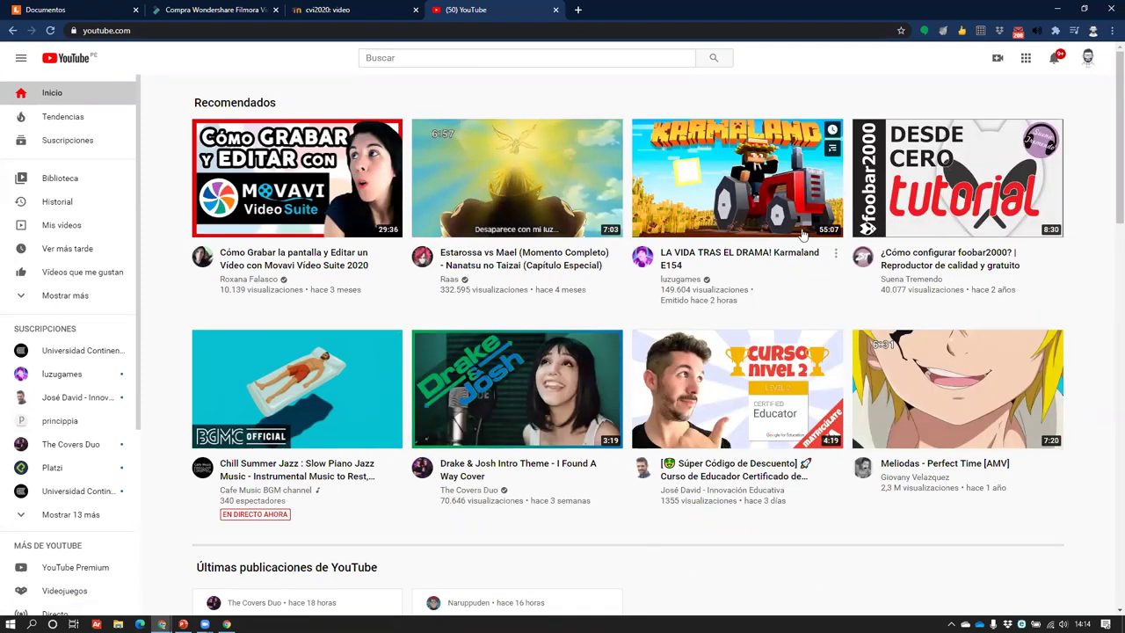
{"action": "left_click", "coordinate": [1089, 58]}
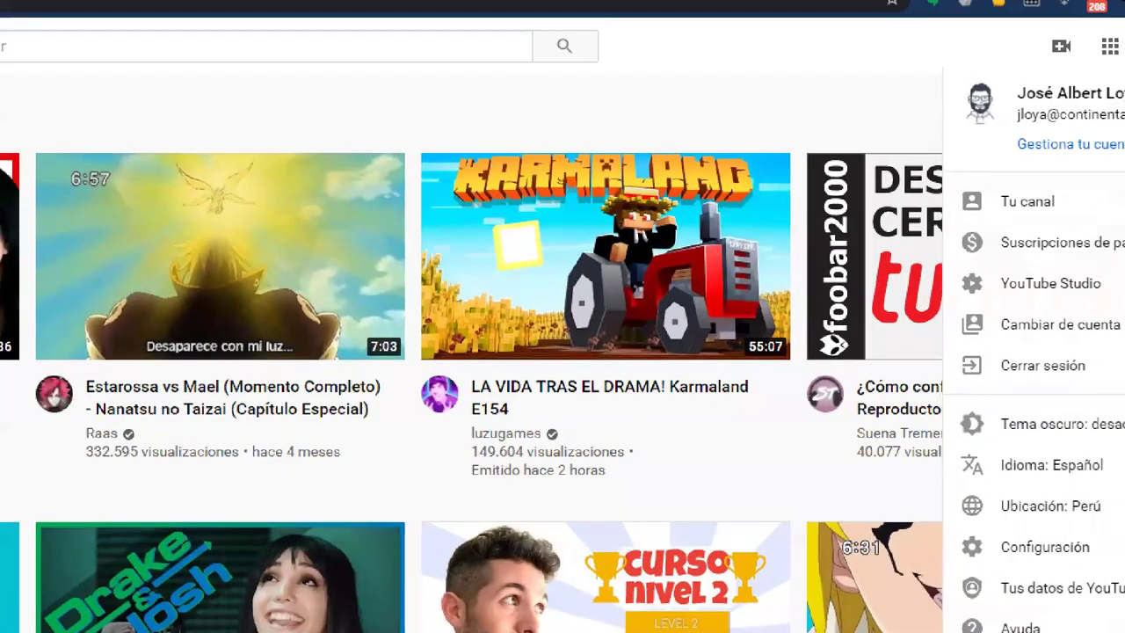
{"action": "left_click", "coordinate": [830, 78]}
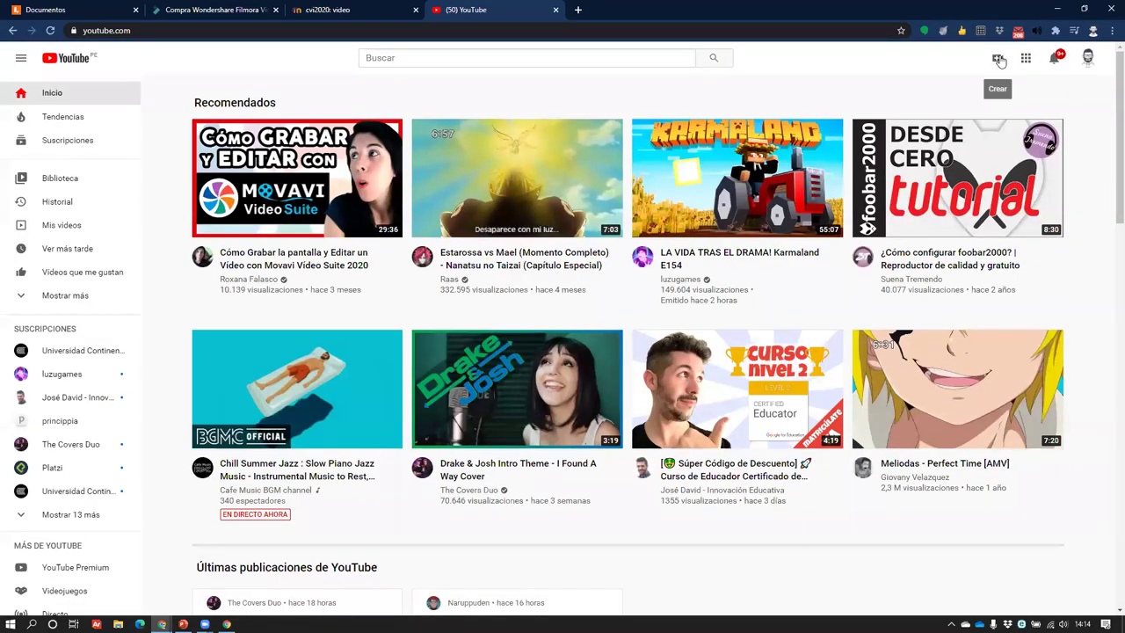
- Start a new YouTube video upload with the Mi video2 file from the Descargas folder
{"action": "left_click", "coordinate": [999, 60]}
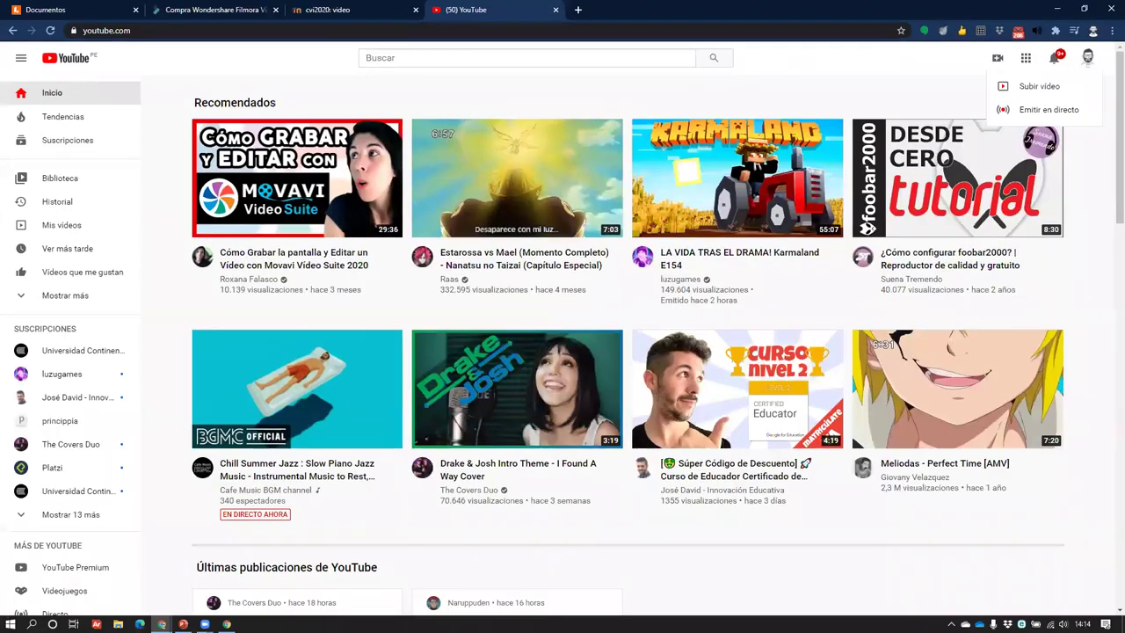
{"action": "left_click", "coordinate": [1040, 87]}
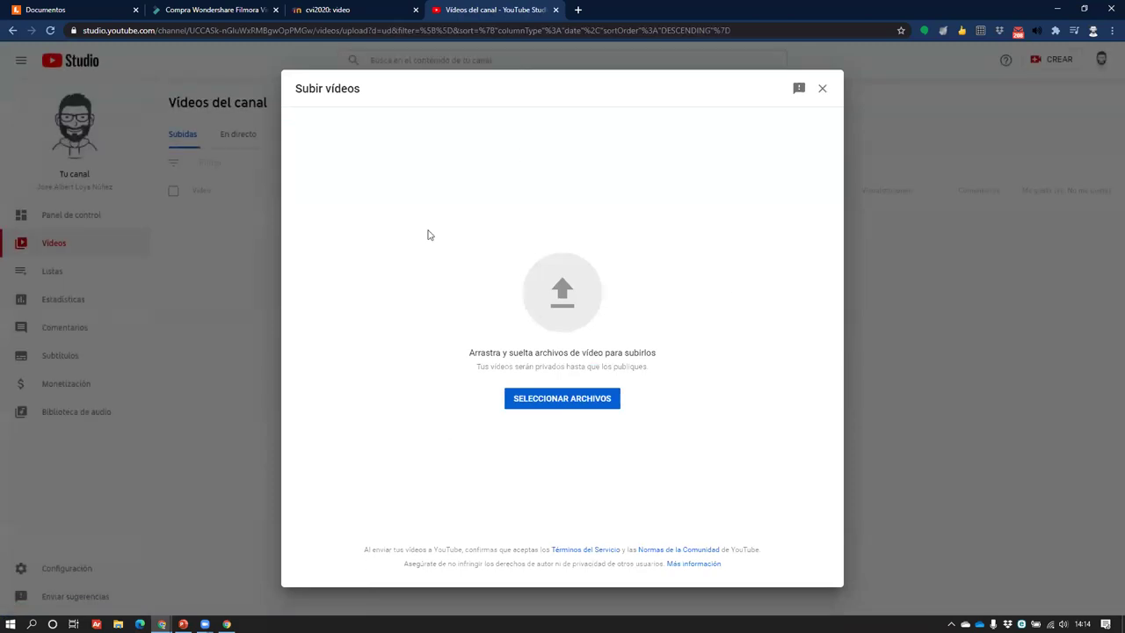
{"action": "left_click", "coordinate": [539, 395]}
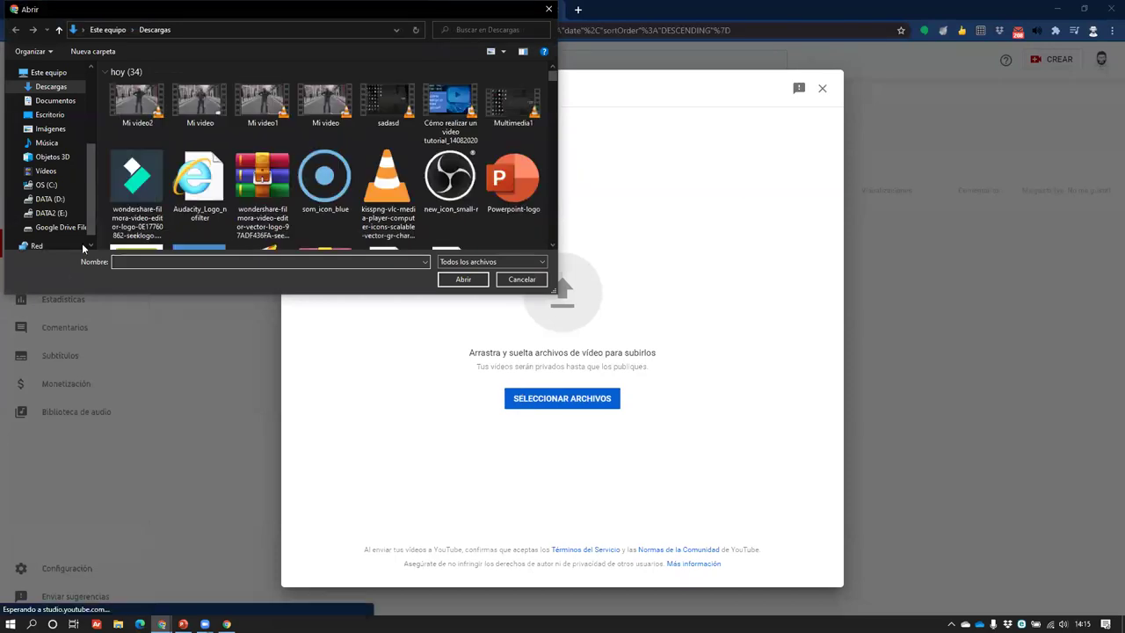
{"action": "left_click", "coordinate": [136, 101]}
{"action": "left_click", "coordinate": [479, 280]}
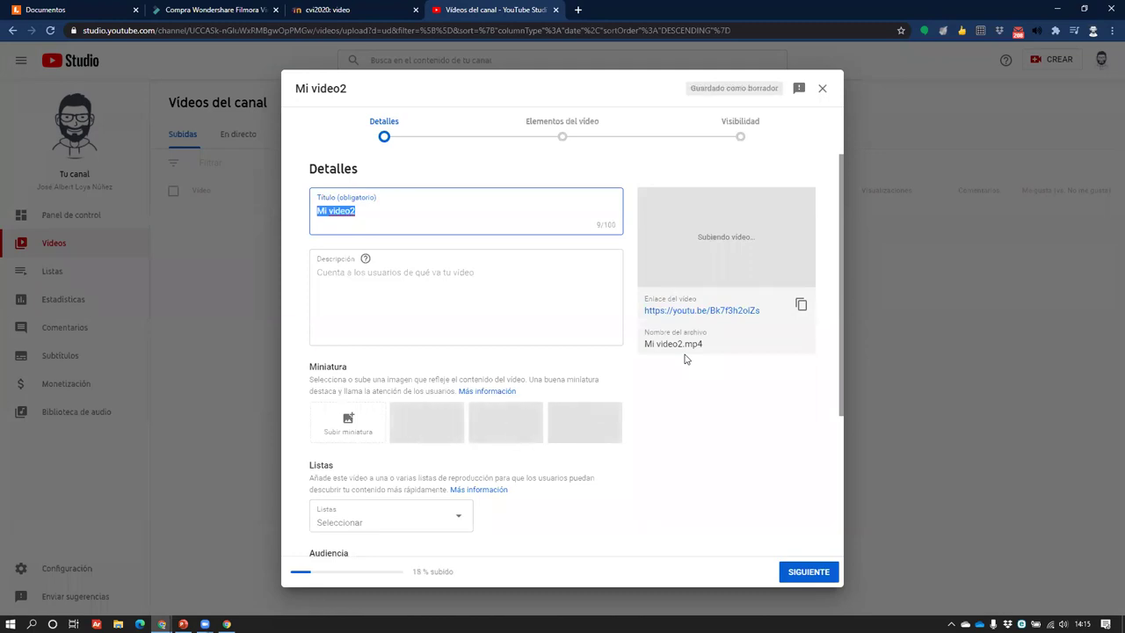
- Title the uploaded video "Video publicacitario de gorros"
{"action": "left_click", "coordinate": [481, 232]}
{"action": "triple_click", "coordinate": [309, 211]}
{"action": "type", "text": "Video publicacitar"}
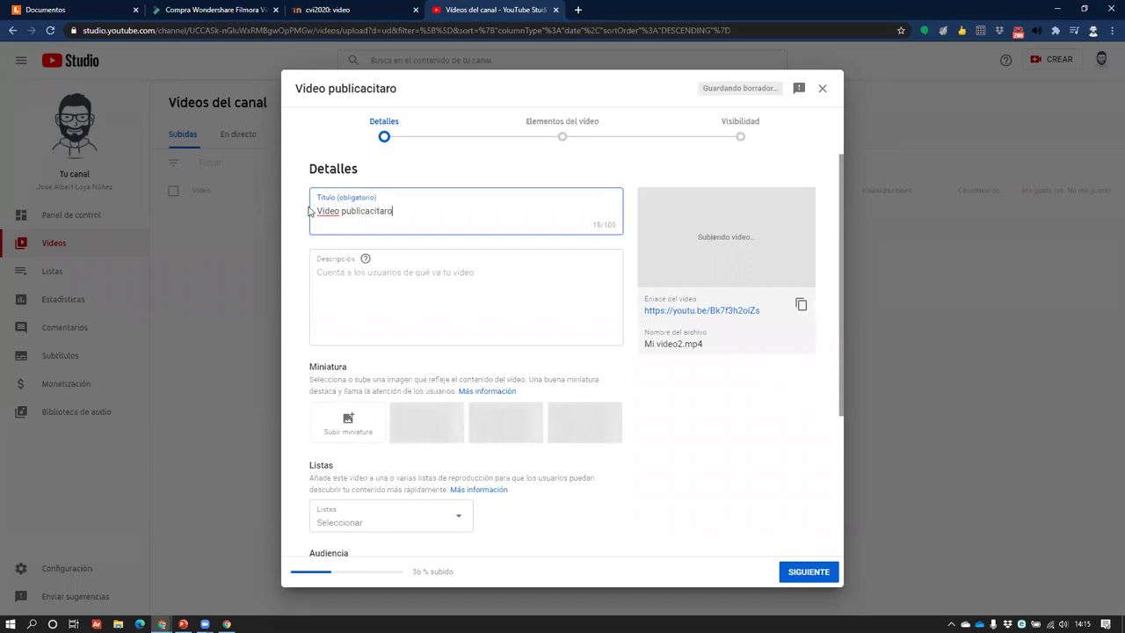
{"action": "type", "text": "io de gorros"}
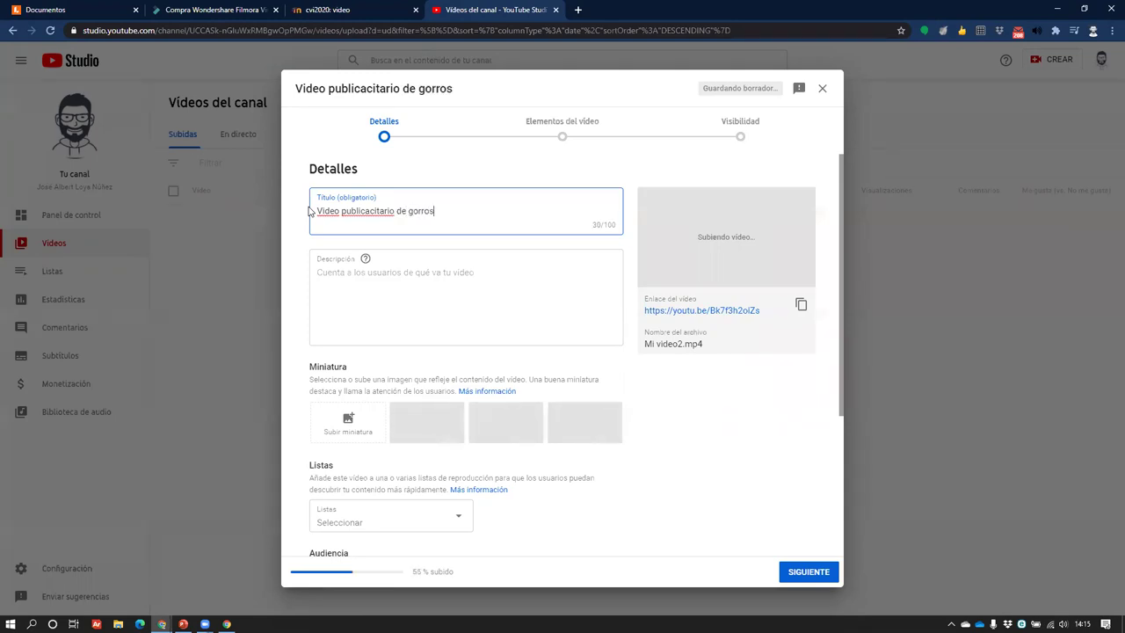
- Replace the video's title with "Video tutorial de como grabar un video"
{"action": "key", "text": "ctrl+a"}
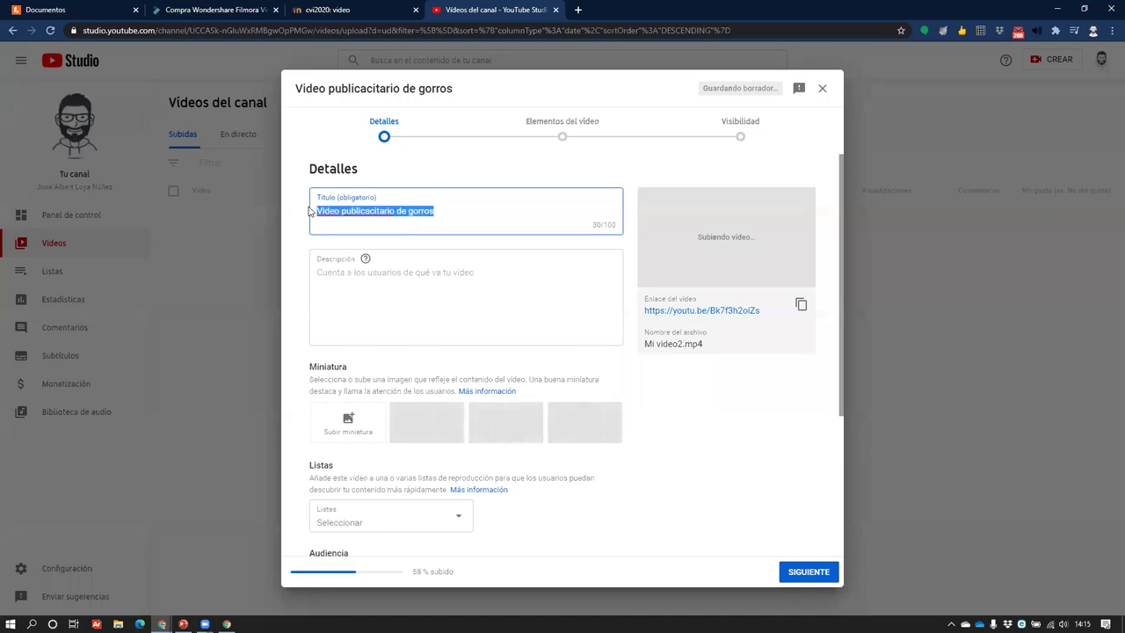
{"action": "type", "text": "VIdeo tuto"}
{"action": "key", "text": "BackSpace"}
{"action": "key", "text": "BackSpace"}
{"action": "key", "text": "BackSpace"}
{"action": "key", "text": "BackSpace"}
{"action": "key", "text": "BackSpace"}
{"action": "key", "text": "BackSpace"}
{"action": "key", "text": "BackSpace"}
{"action": "key", "text": "BackSpace"}
{"action": "key", "text": "BackSpace"}
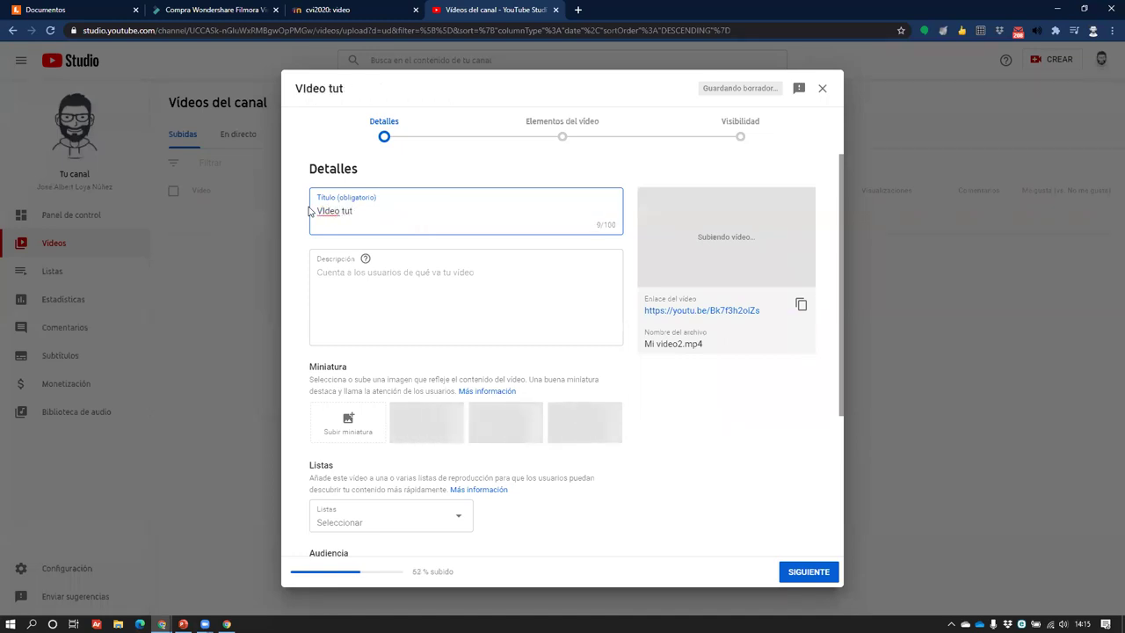
{"action": "type", "text": "ideo tutorial de como "}
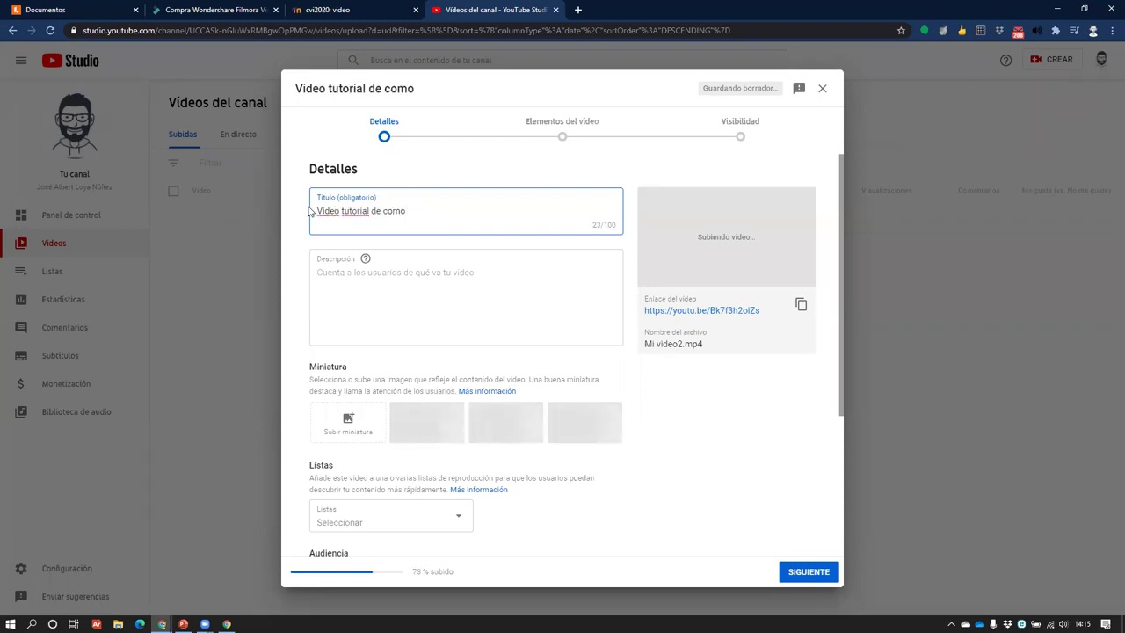
{"action": "type", "text": "g"}
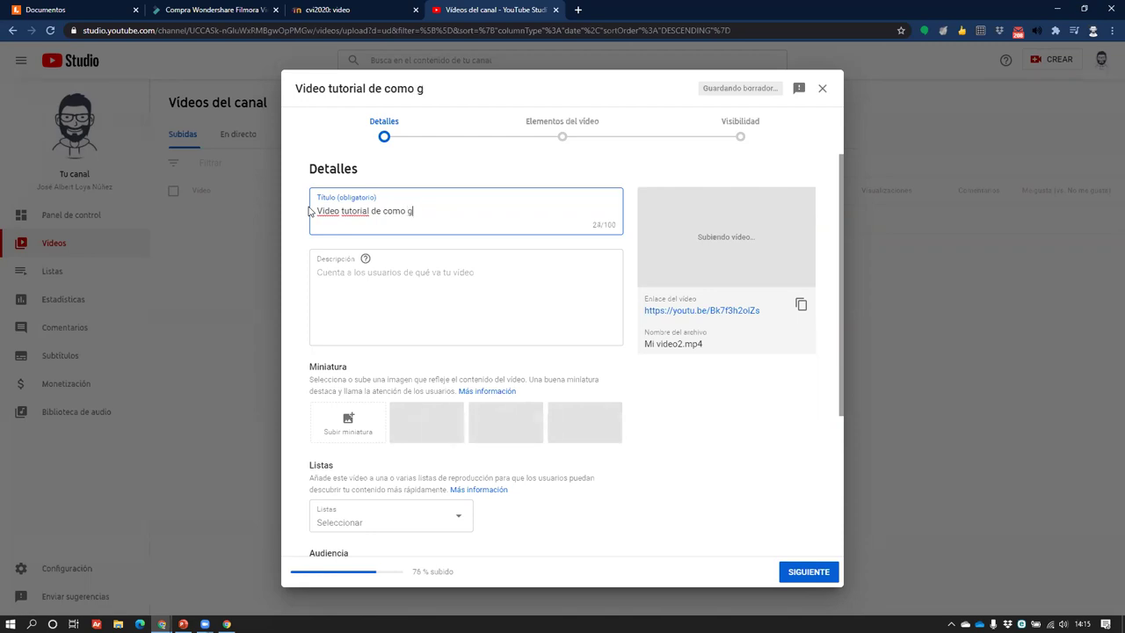
{"action": "type", "text": "rabar un video"}
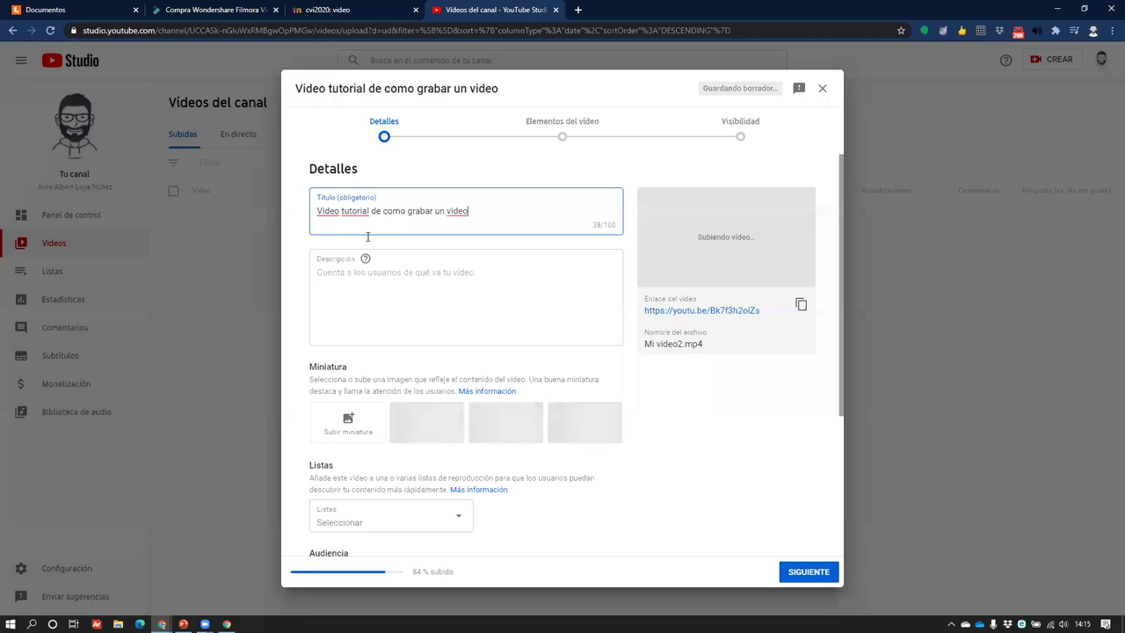
- Create a public playlist named "Variado" and assign the video to it, leaving the description blank
{"action": "left_click", "coordinate": [344, 317]}
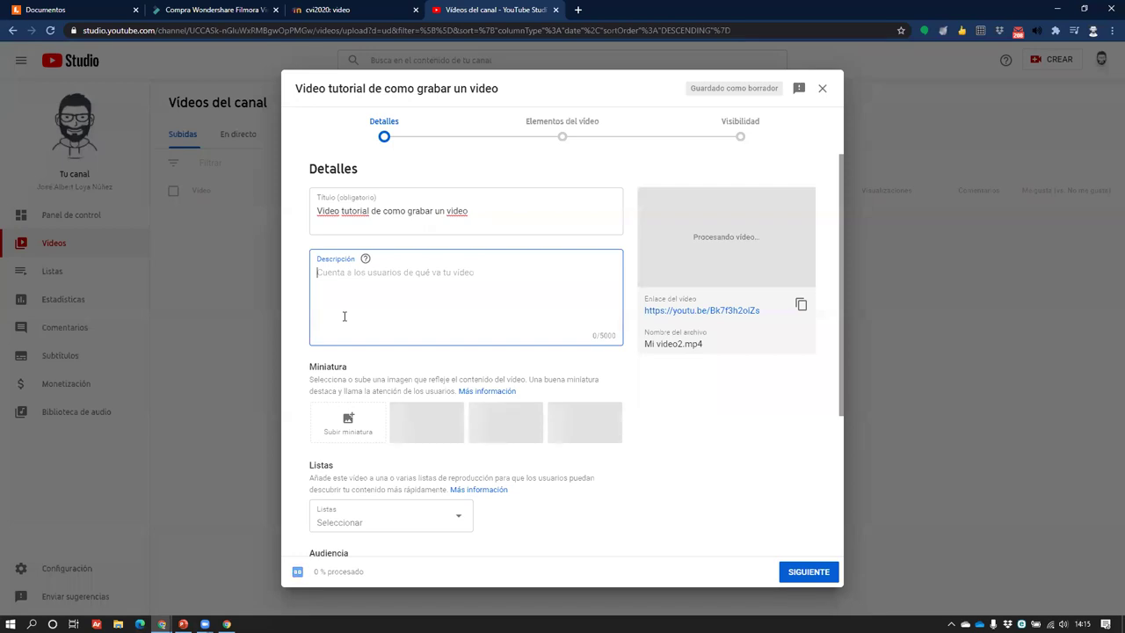
{"action": "scroll", "coordinate": [534, 474], "scroll_direction": "down", "scroll_amount": 1}
{"action": "scroll", "coordinate": [535, 474], "scroll_direction": "down", "scroll_amount": 2}
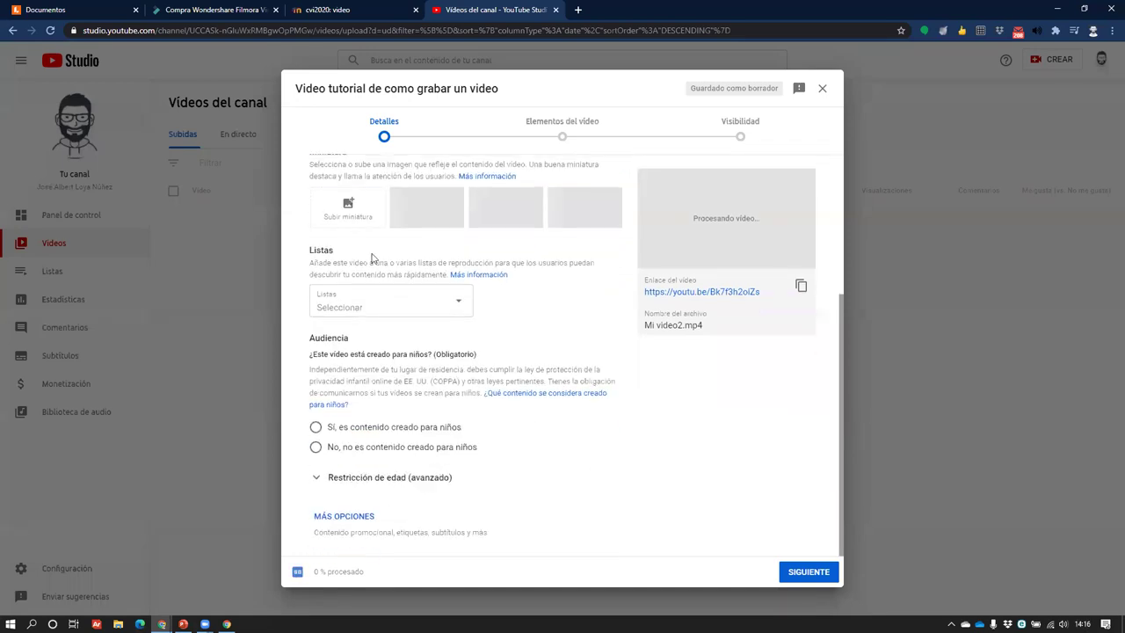
{"action": "left_click", "coordinate": [369, 306]}
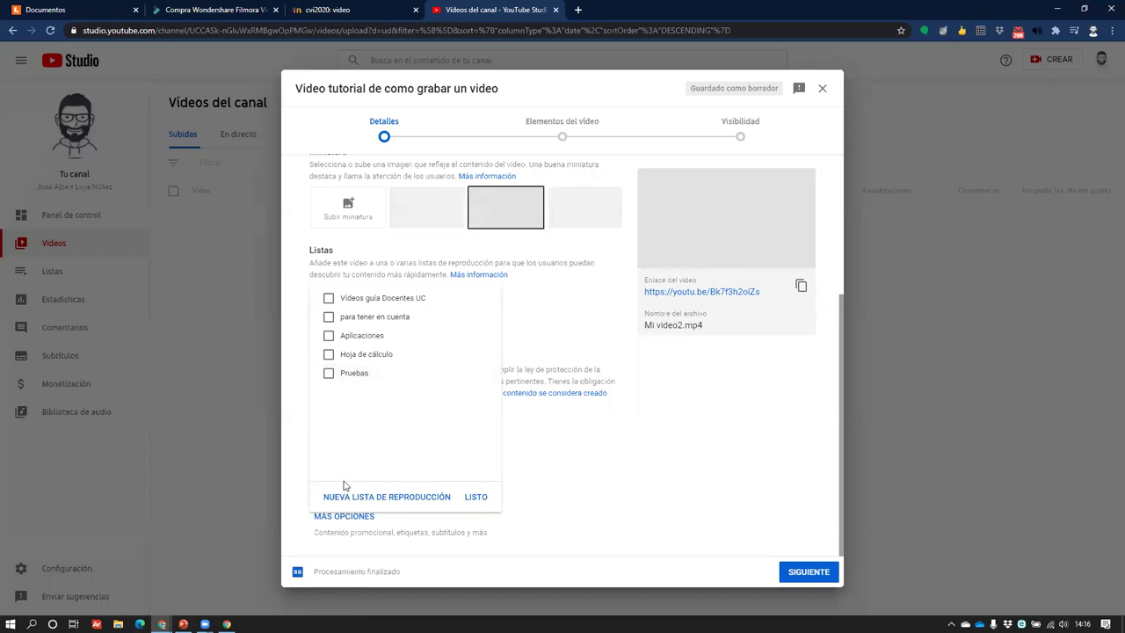
{"action": "left_click", "coordinate": [368, 499]}
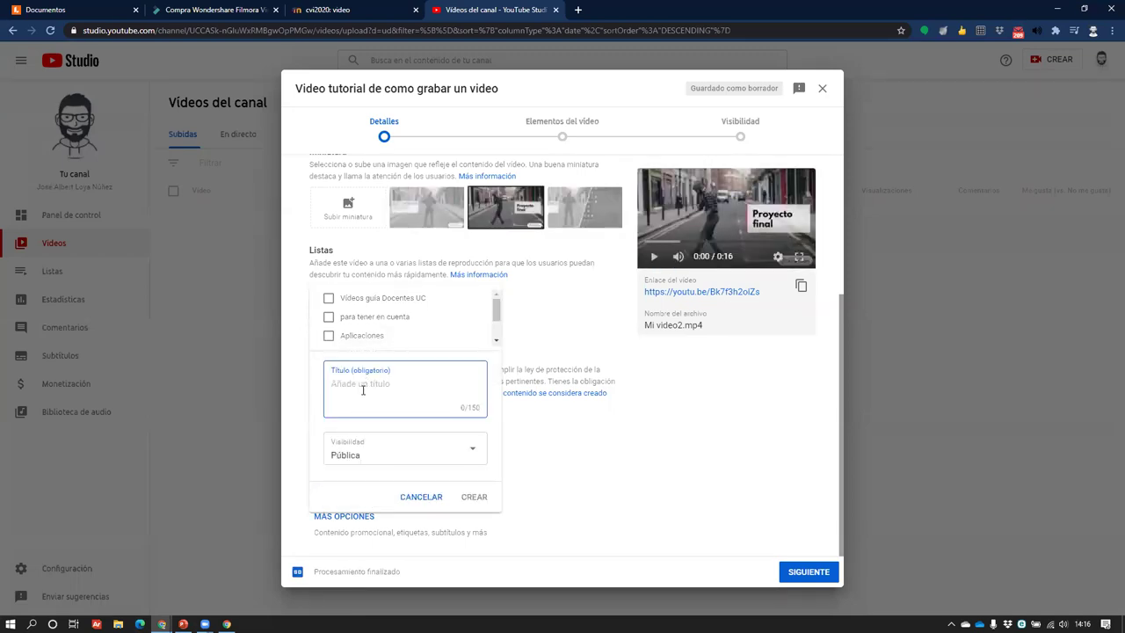
{"action": "type", "text": "V"}
{"action": "key", "text": "BackSpace"}
{"action": "type", "text": "Varaid"}
{"action": "key", "text": "BackSpace"}
{"action": "key", "text": "BackSpace"}
{"action": "type", "text": "ado"}
{"action": "left_click", "coordinate": [377, 458]}
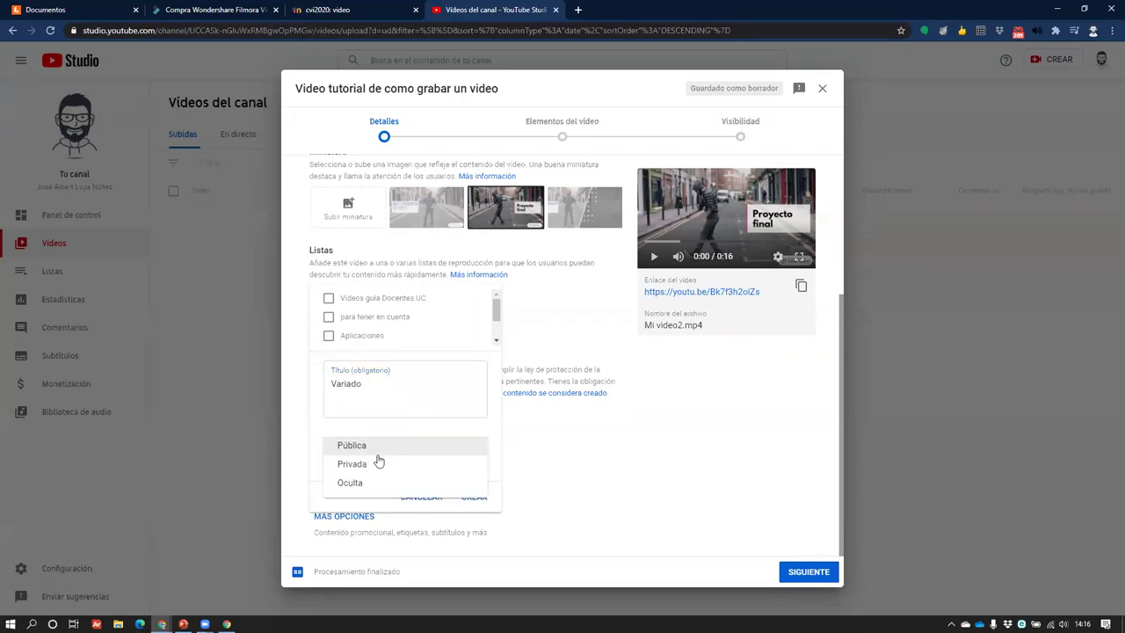
{"action": "left_click", "coordinate": [319, 396]}
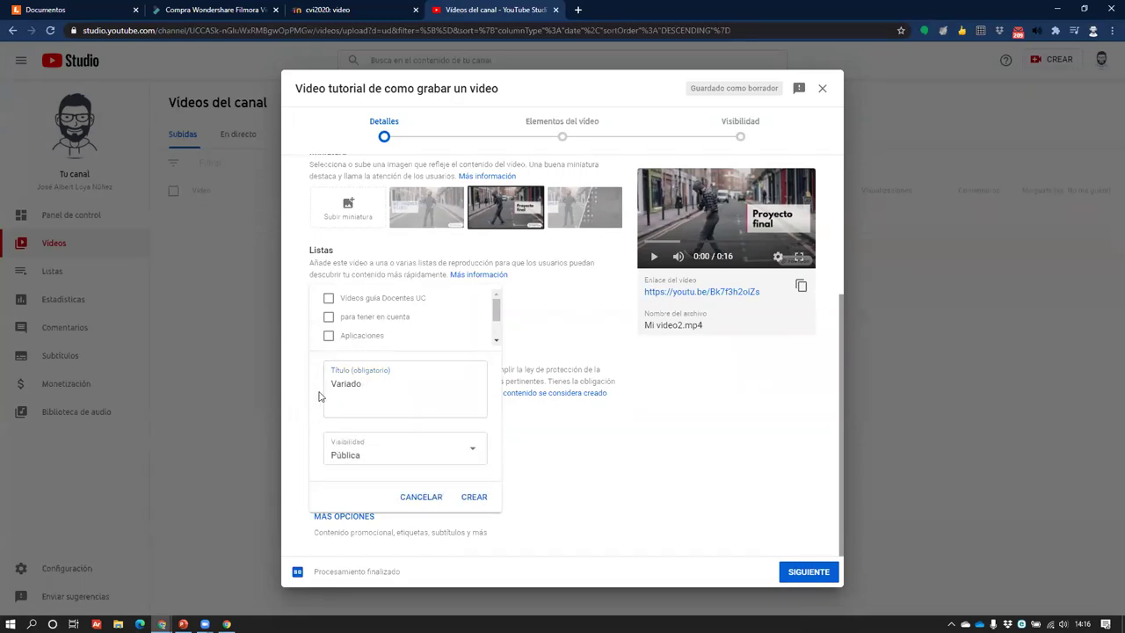
{"action": "left_click", "coordinate": [479, 499]}
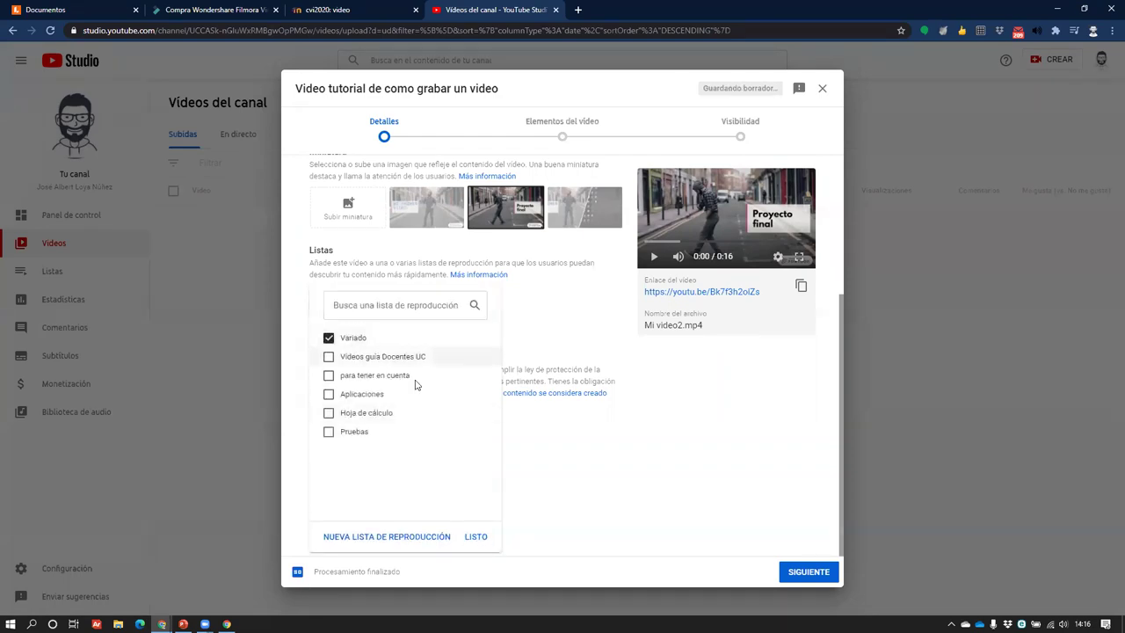
{"action": "left_click", "coordinate": [601, 431]}
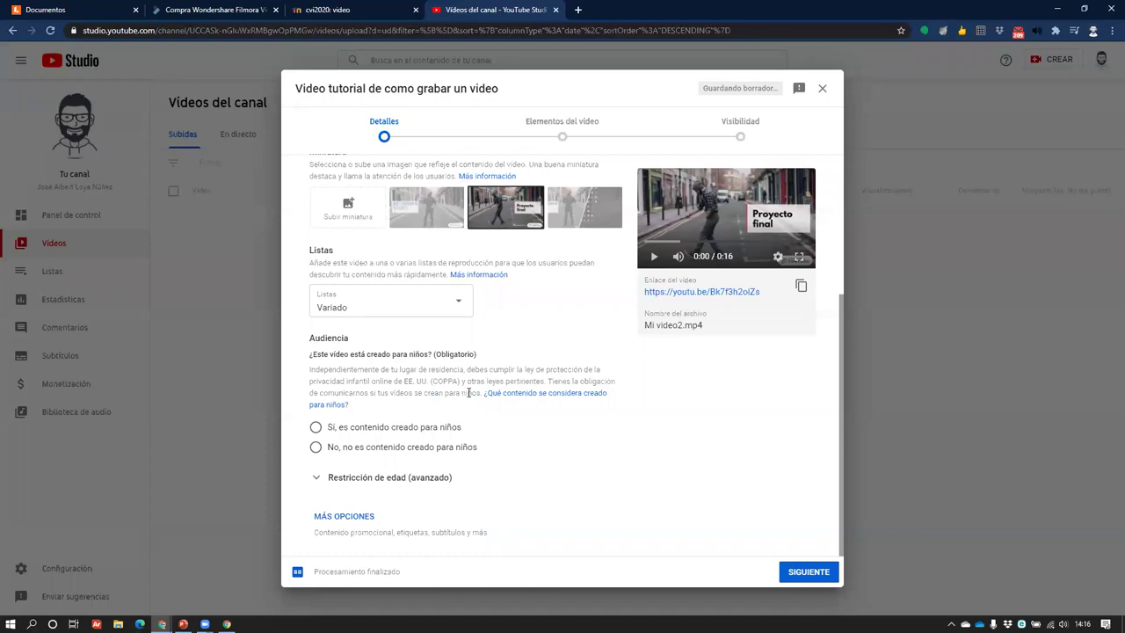
- Mark the video as not made for children and expand the advanced age restriction settings
{"action": "left_click_drag", "start_coordinate": [315, 338], "coordinate": [350, 339]}
{"action": "left_click_drag", "start_coordinate": [493, 370], "coordinate": [524, 403]}
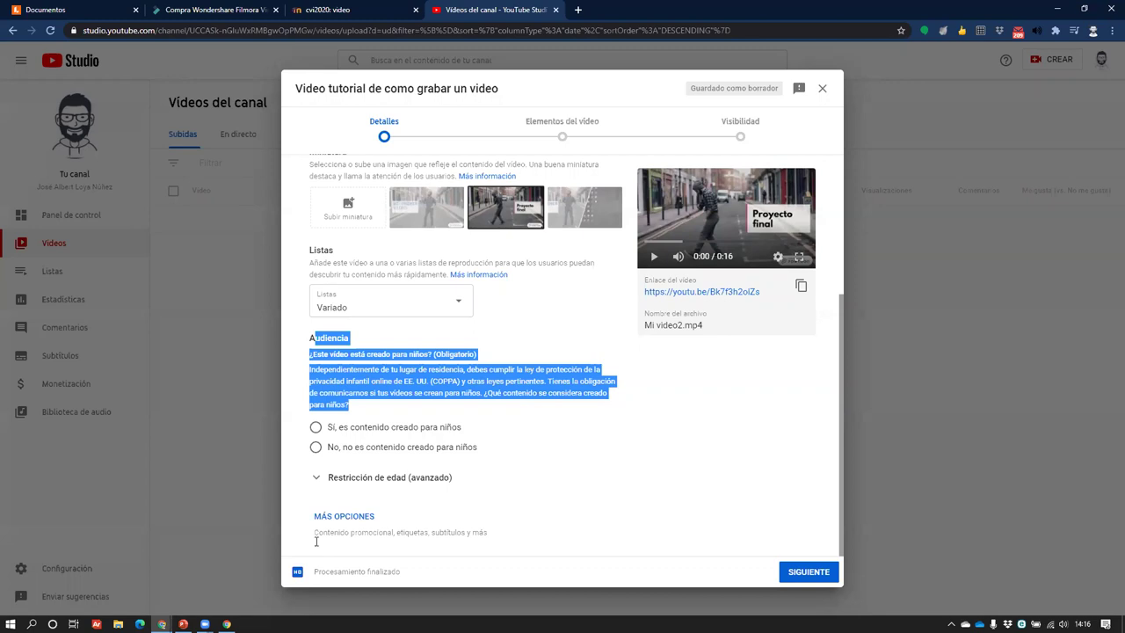
{"action": "left_click", "coordinate": [358, 448]}
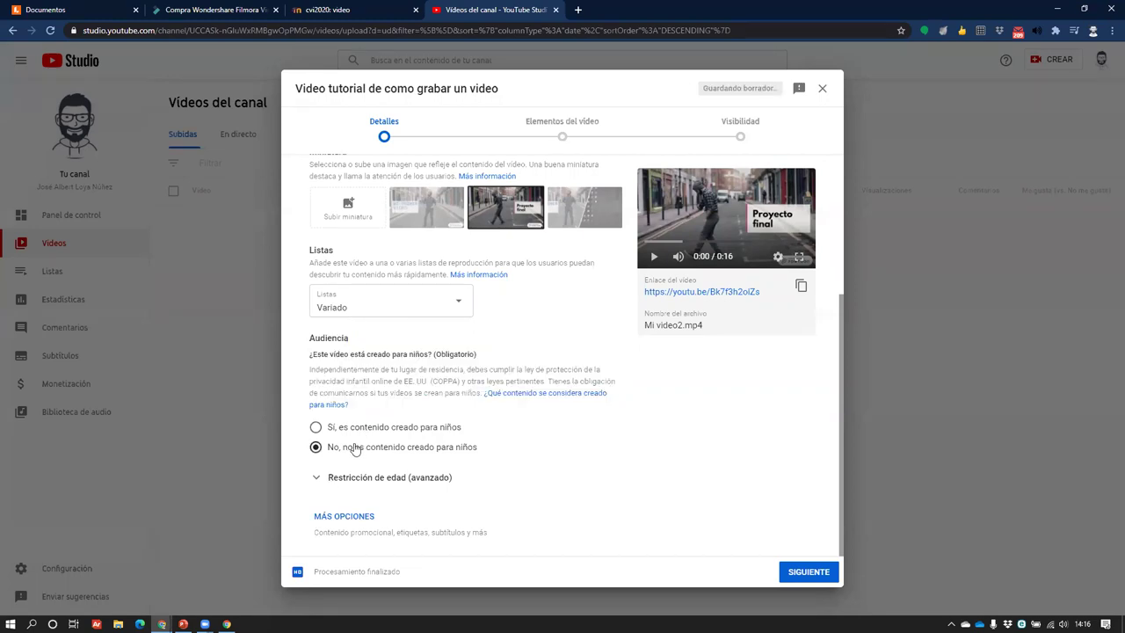
{"action": "left_click", "coordinate": [344, 477]}
{"action": "scroll", "coordinate": [606, 456], "scroll_direction": "down", "scroll_amount": 2}
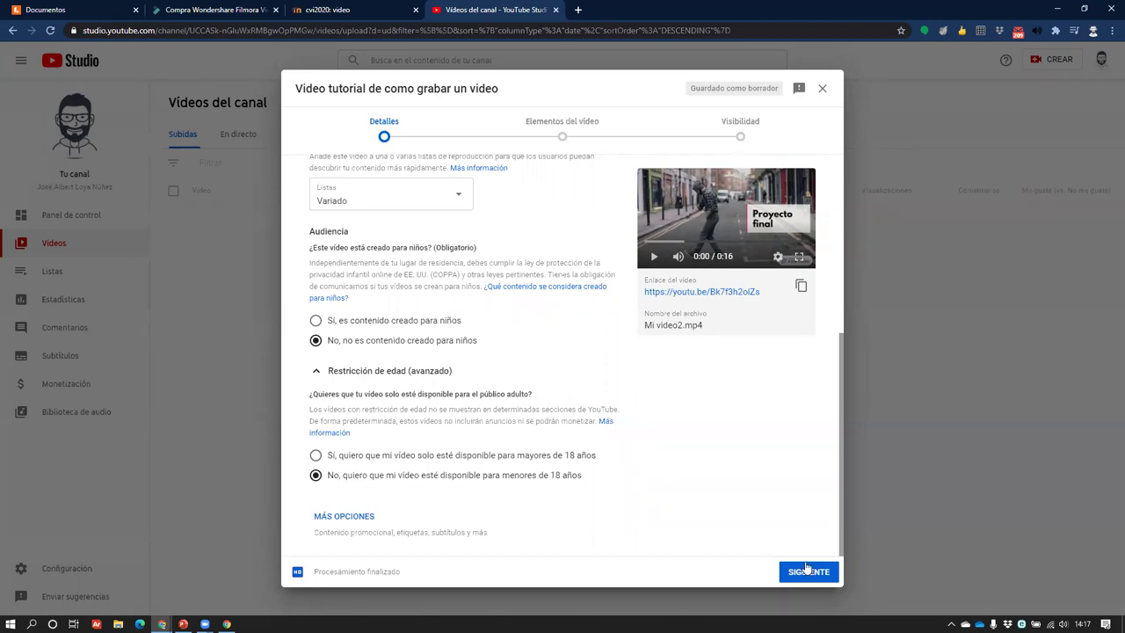
- Show the additional video options and add the tags "grabación", "pantlla" and "tutorila"
{"action": "left_click", "coordinate": [354, 516]}
{"action": "scroll", "coordinate": [479, 387], "scroll_direction": "down", "scroll_amount": 3}
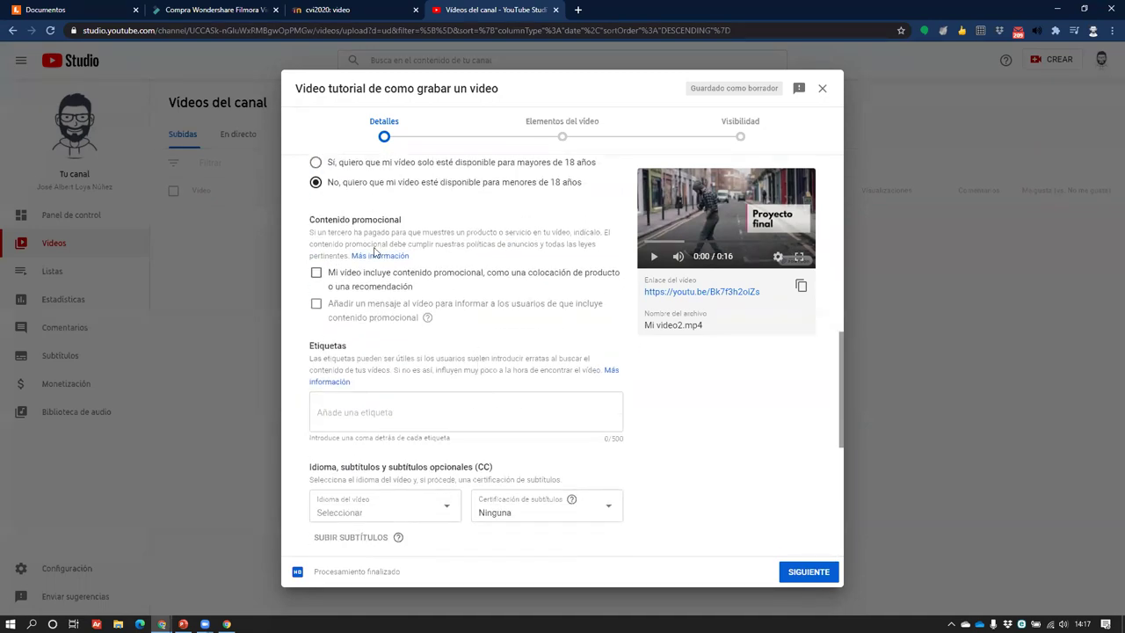
{"action": "left_click", "coordinate": [324, 409]}
{"action": "left_click", "coordinate": [320, 406]}
{"action": "type", "text": "vi"}
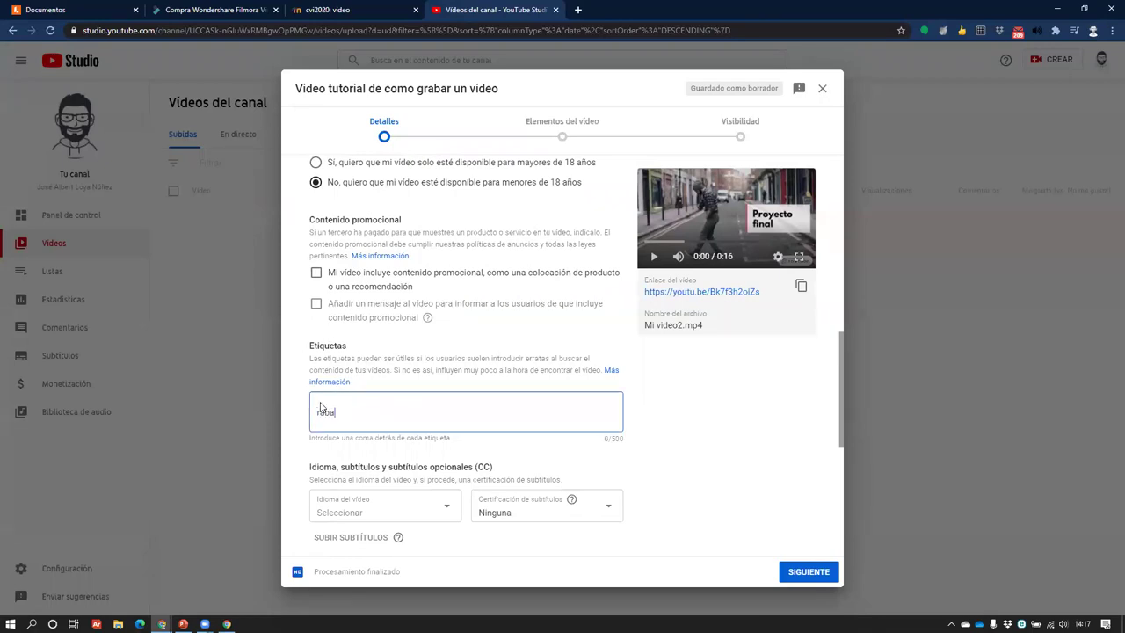
{"action": "key", "text": "BackSpace"}
{"action": "key", "text": "BackSpace"}
{"action": "type", "text": "gra"}
{"action": "type", "text": "bación,p"}
{"action": "type", "text": "antlia,tut"}
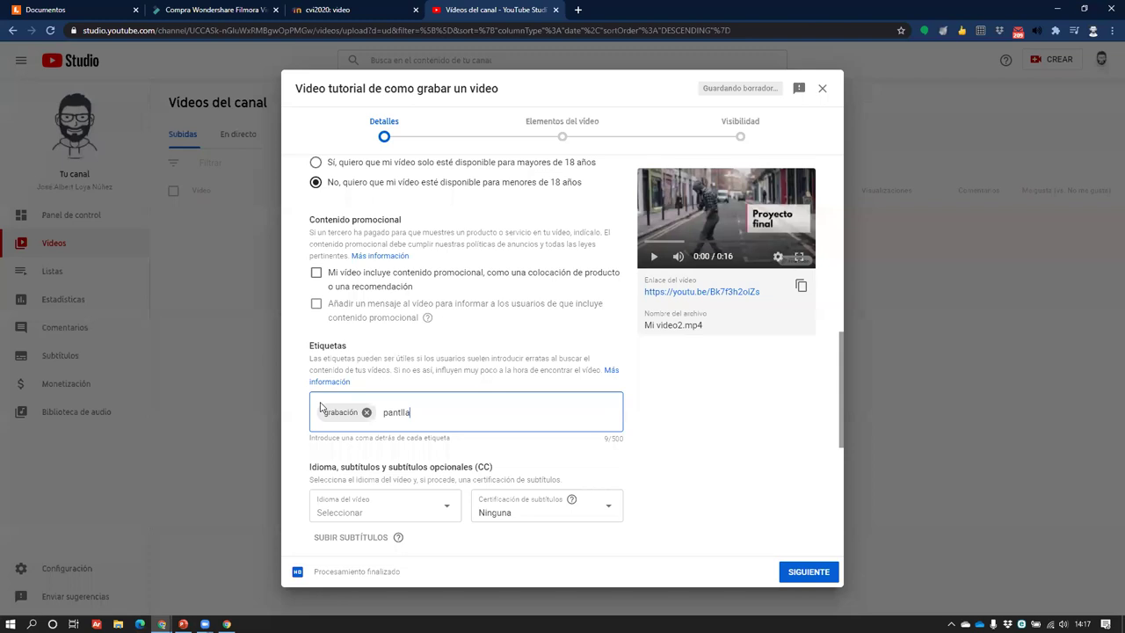
{"action": "type", "text": "r"}
{"action": "key", "text": "BackSpace"}
{"action": "type", "text": "orila"}
{"action": "key", "text": "comma"}
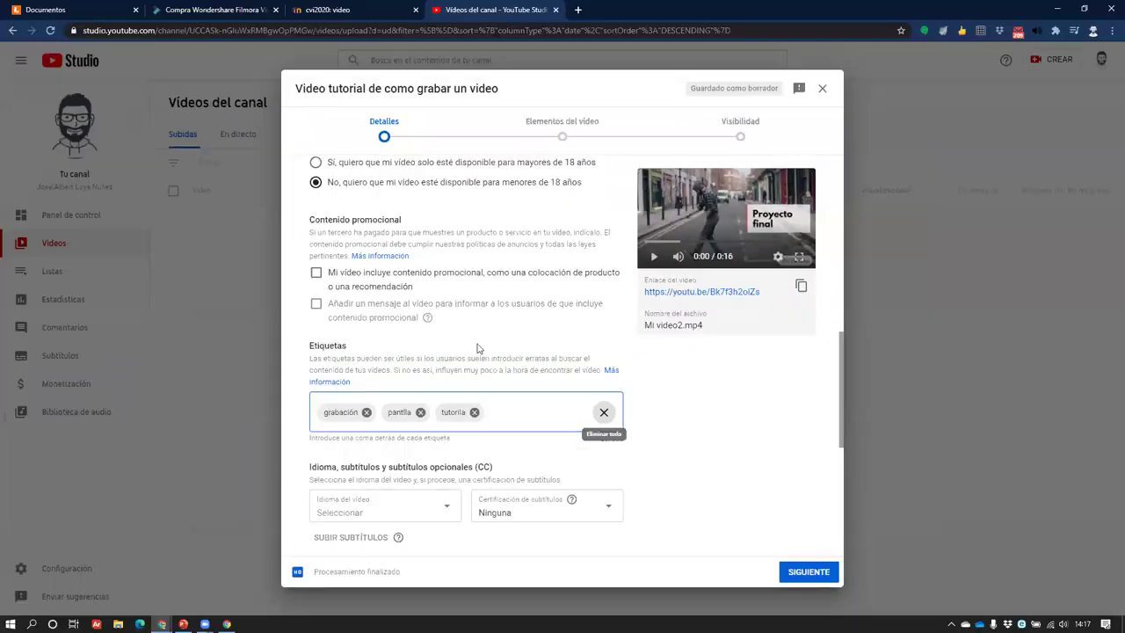
- Examine the available licence types and the YouTube help article on Creative Commons, leaving the video's licence selection as it is
{"action": "scroll", "coordinate": [490, 258], "scroll_direction": "down", "scroll_amount": 5}
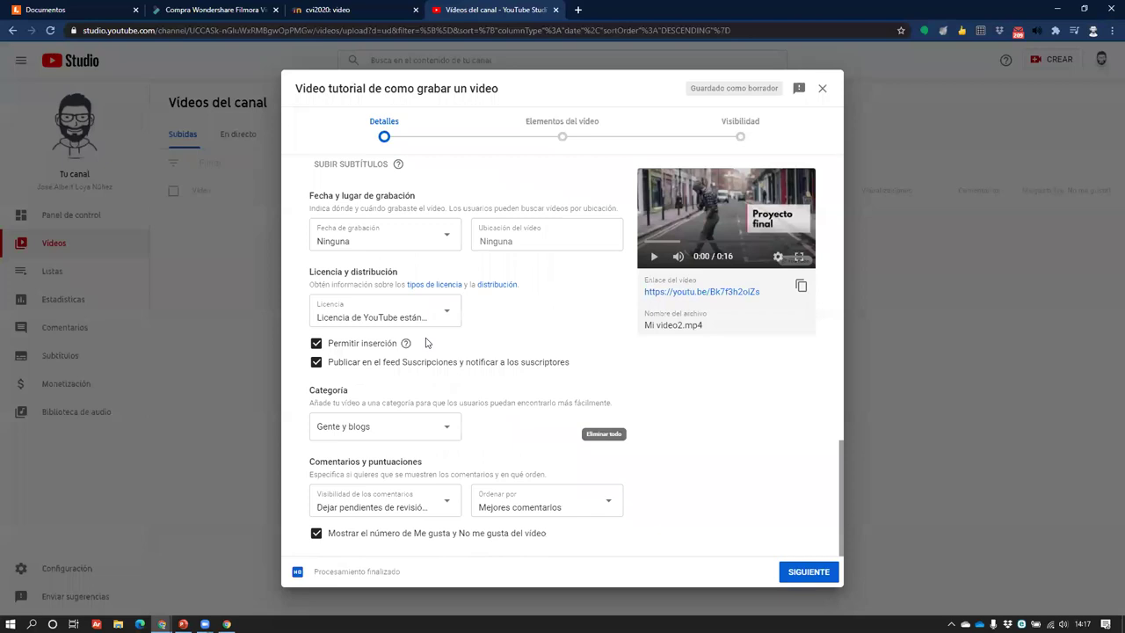
{"action": "left_click", "coordinate": [444, 318]}
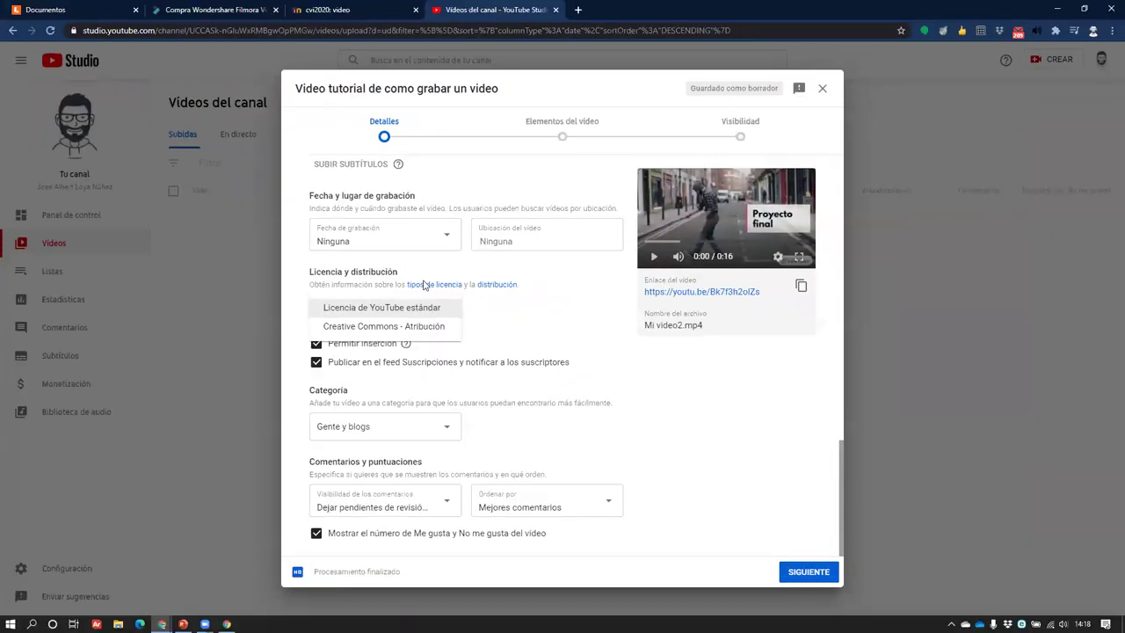
{"action": "left_click", "coordinate": [434, 288]}
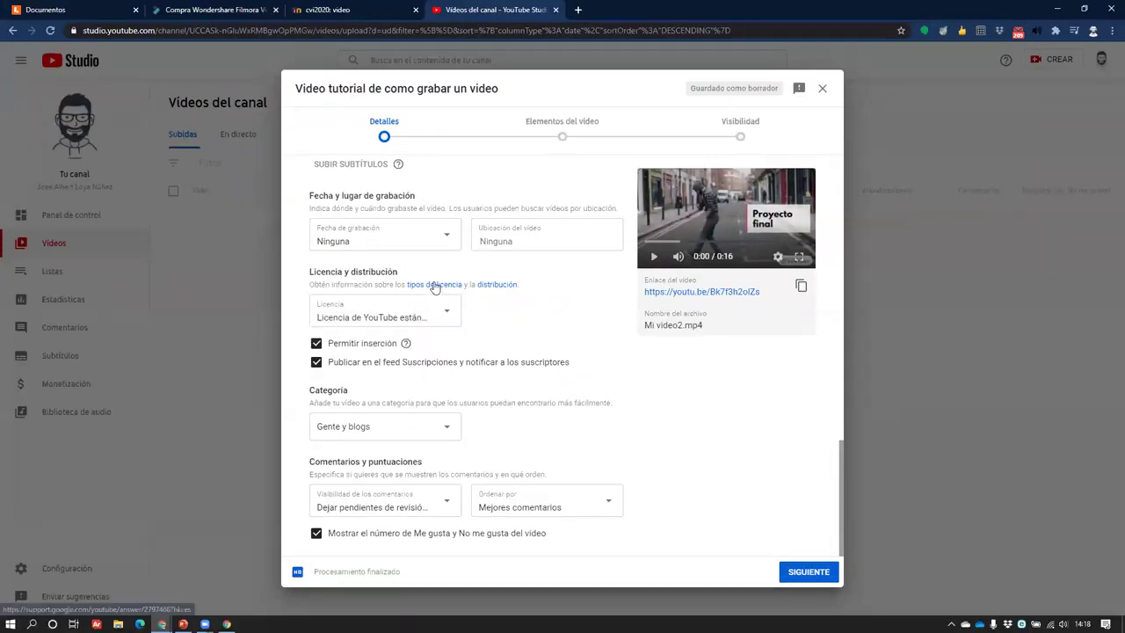
{"action": "left_click", "coordinate": [434, 287]}
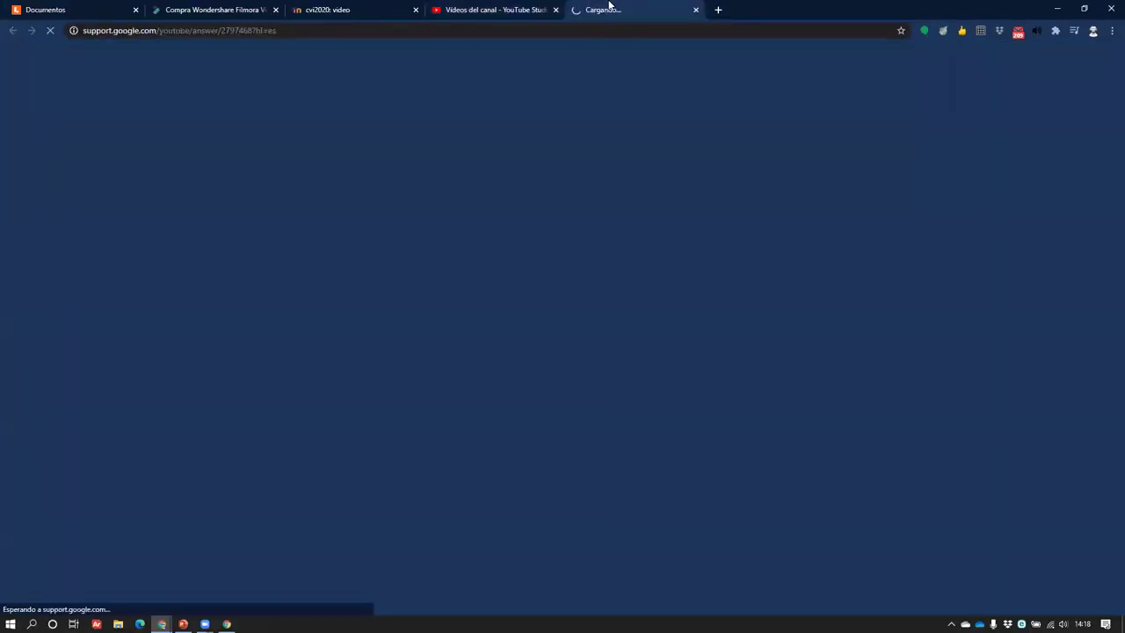
{"action": "left_click", "coordinate": [536, 7]}
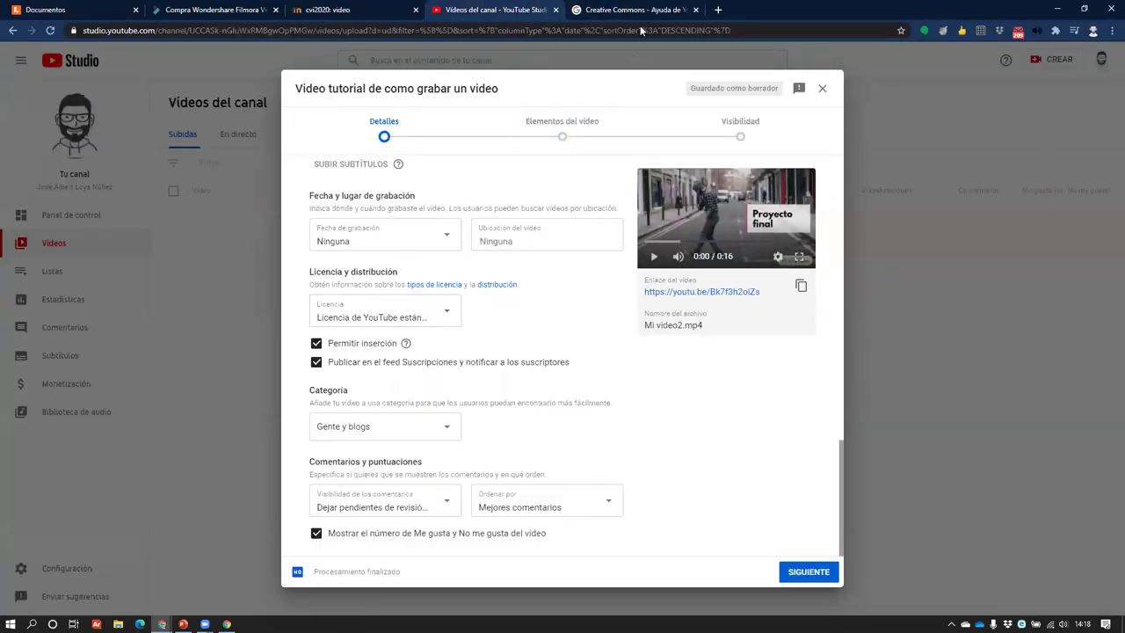
{"action": "key", "text": "ctrl+Tab"}
{"action": "left_click_drag", "start_coordinate": [111, 253], "coordinate": [272, 245]}
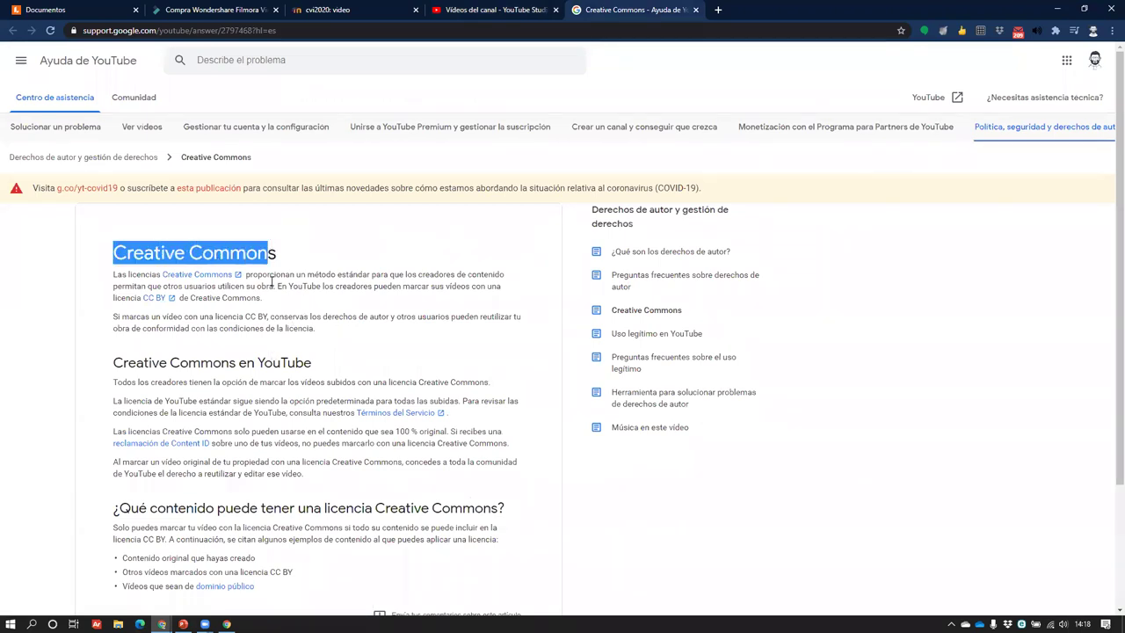
{"action": "left_click_drag", "start_coordinate": [335, 274], "coordinate": [505, 285]}
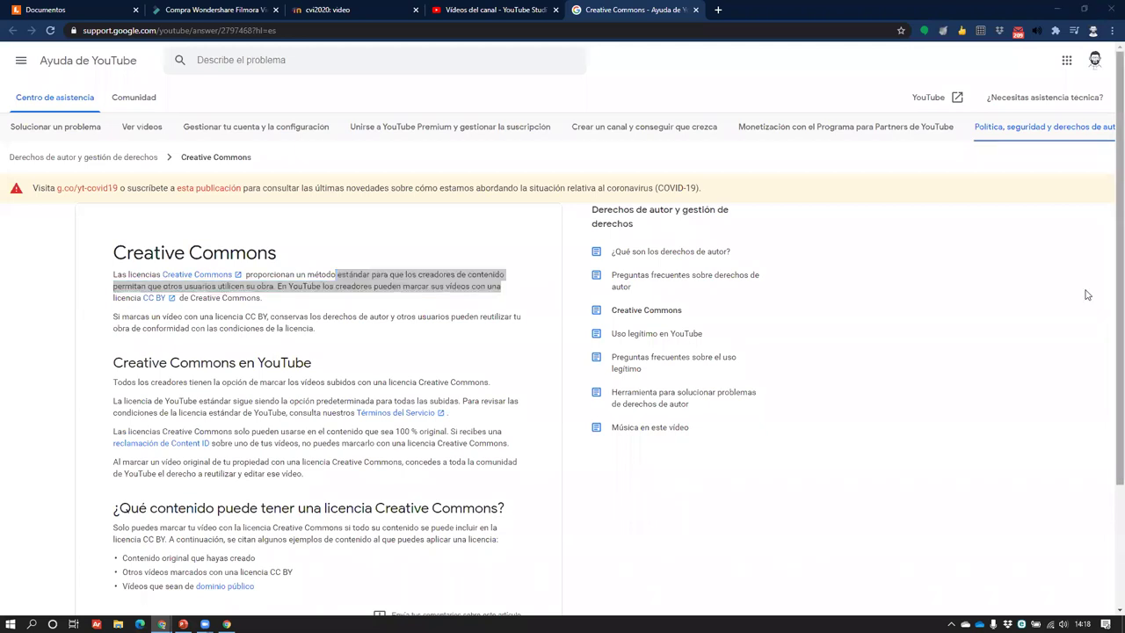
{"action": "scroll", "coordinate": [1088, 294], "scroll_direction": "down", "scroll_amount": 3}
{"action": "left_click", "coordinate": [495, 10]}
{"action": "left_click", "coordinate": [408, 318]}
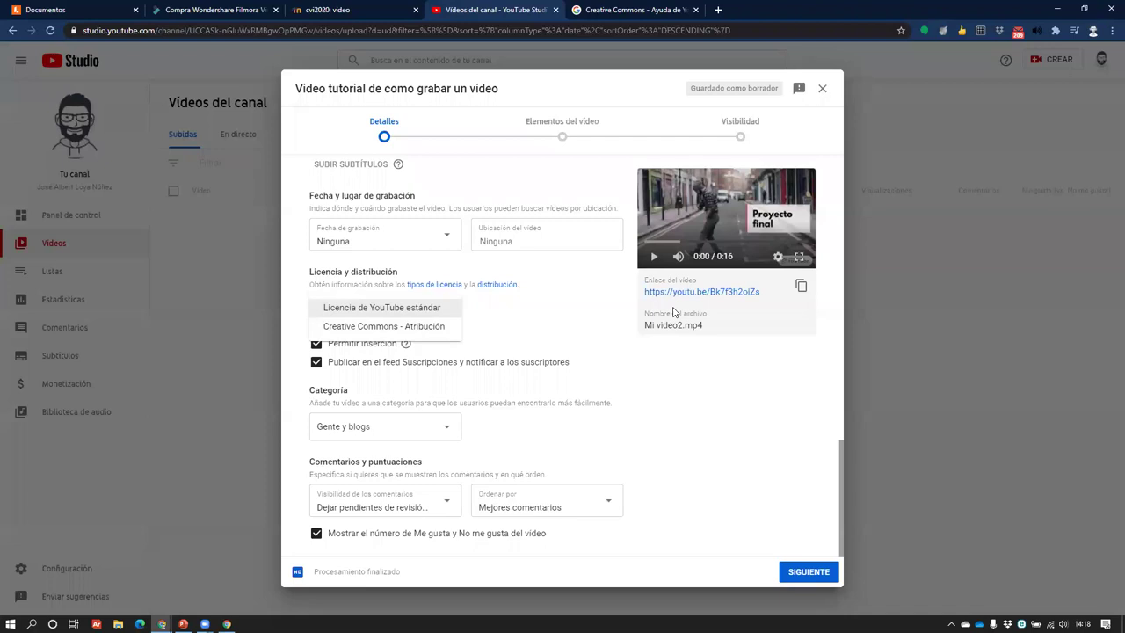
{"action": "left_click", "coordinate": [591, 305]}
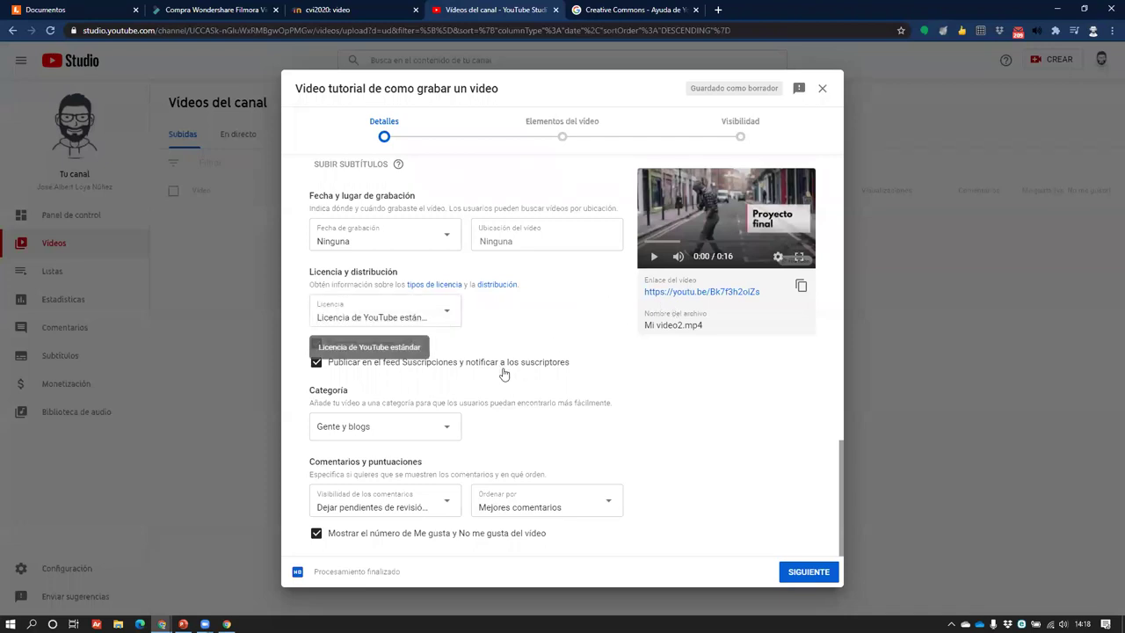
- Set the video's category to Educación
{"action": "double_click", "coordinate": [327, 390]}
{"action": "left_click", "coordinate": [384, 403]}
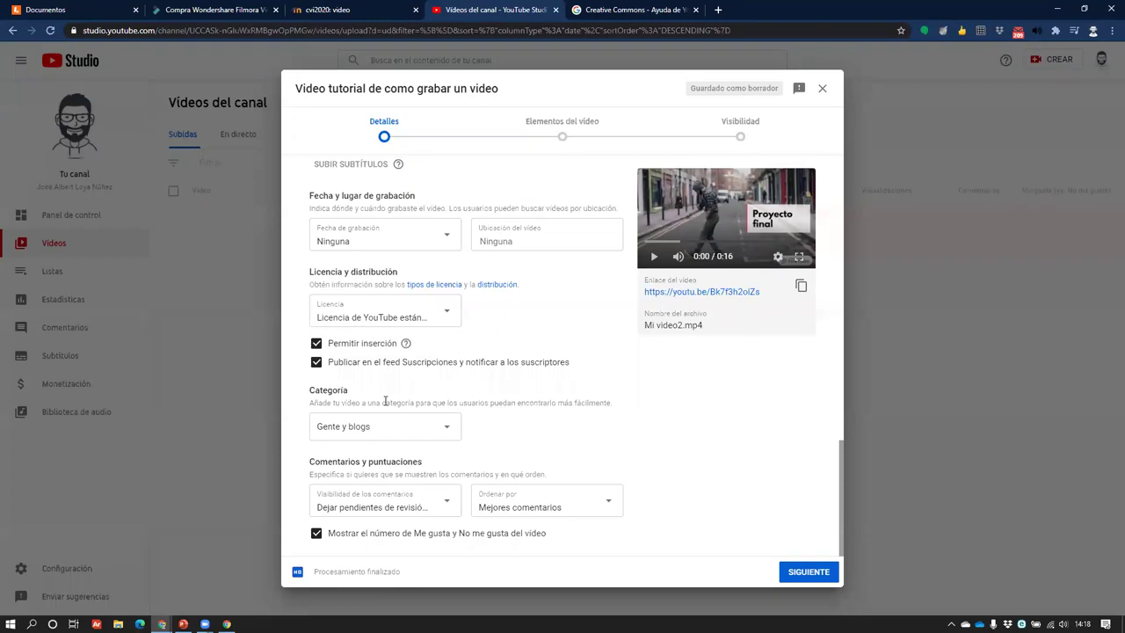
{"action": "left_click", "coordinate": [334, 425]}
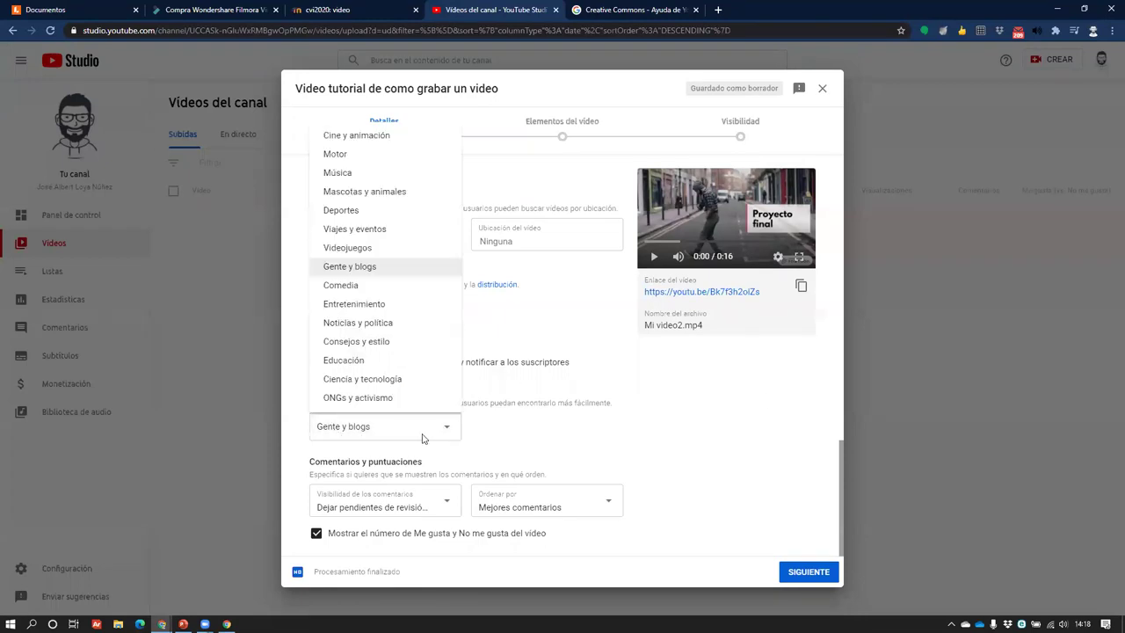
{"action": "left_click", "coordinate": [386, 362]}
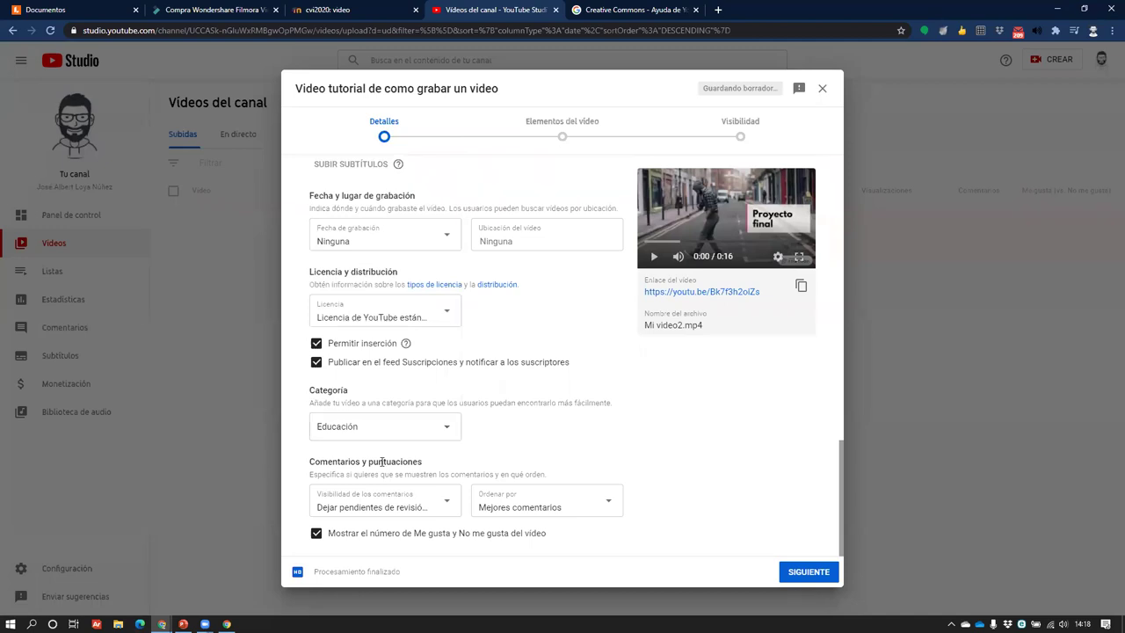
- Skip adding video elements, set the video's visibility to Público, and publish it
{"action": "left_click", "coordinate": [801, 572]}
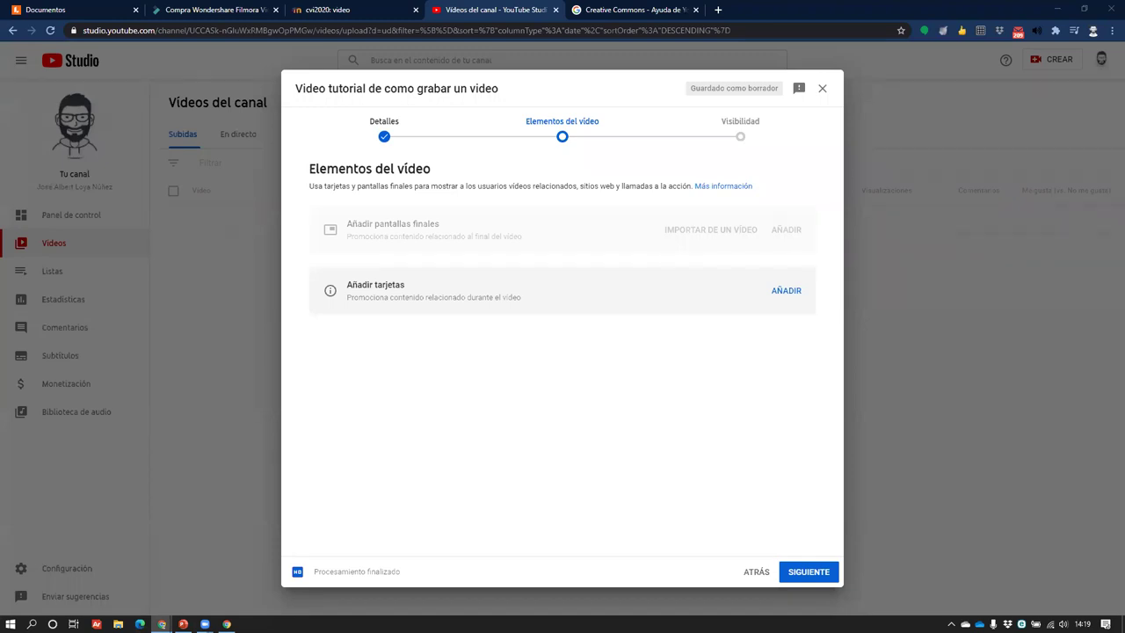
{"action": "left_click", "coordinate": [802, 572]}
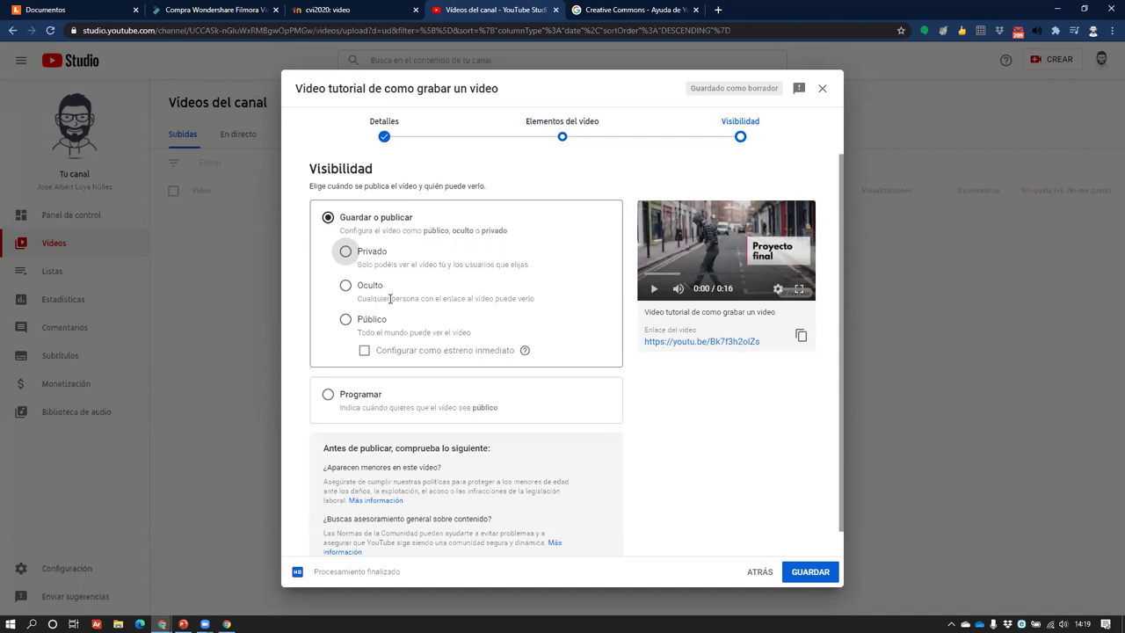
{"action": "left_click", "coordinate": [343, 255]}
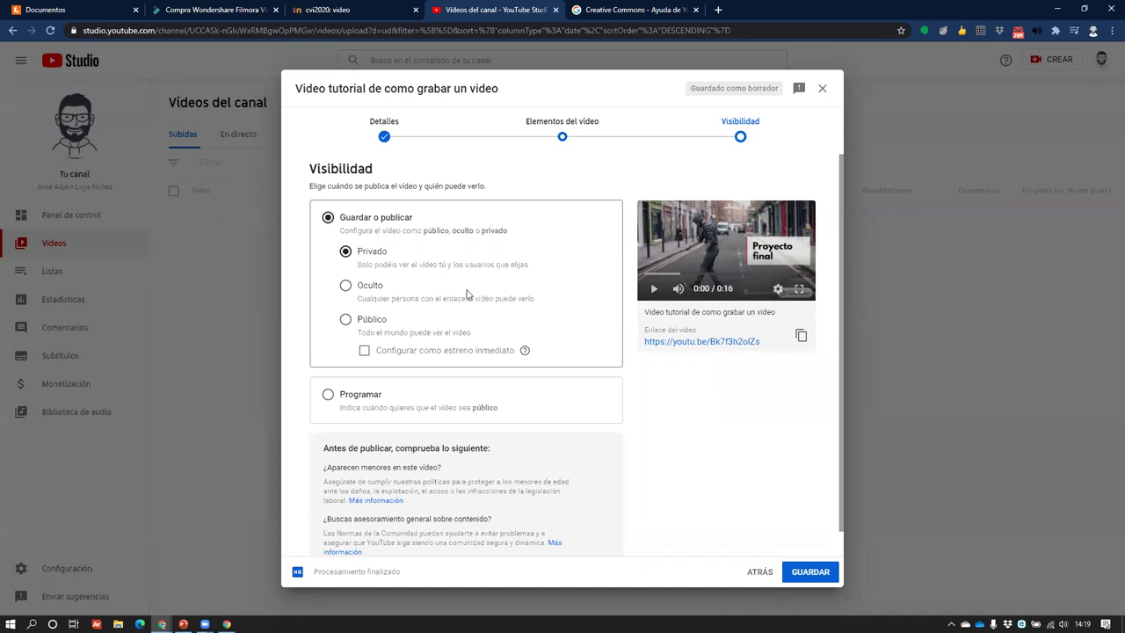
{"action": "left_click", "coordinate": [370, 290]}
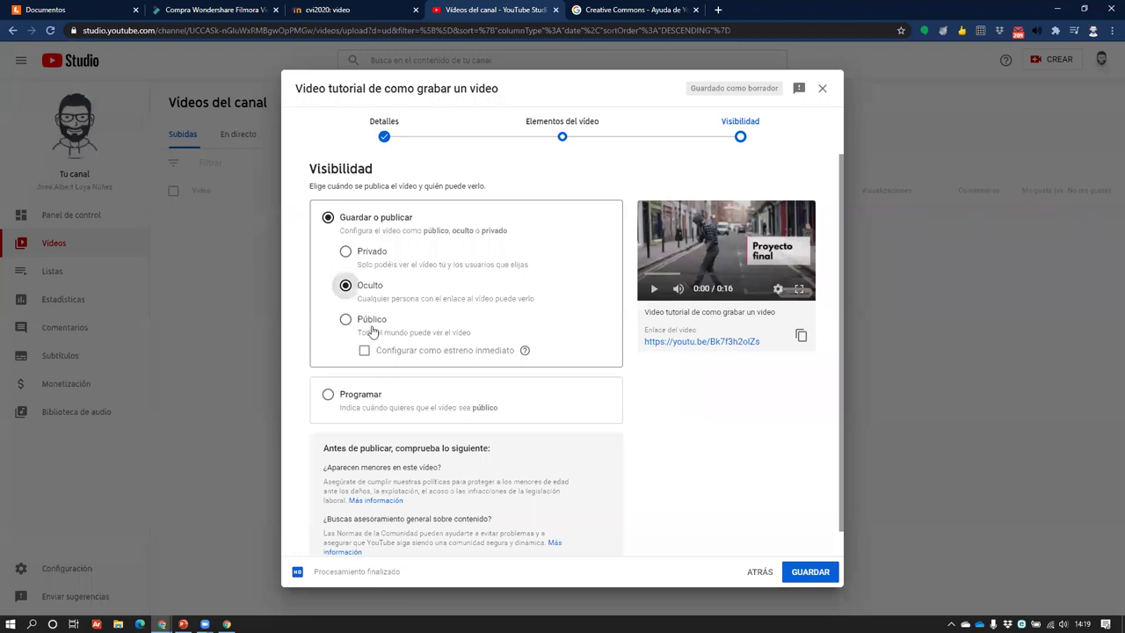
{"action": "left_click", "coordinate": [373, 325]}
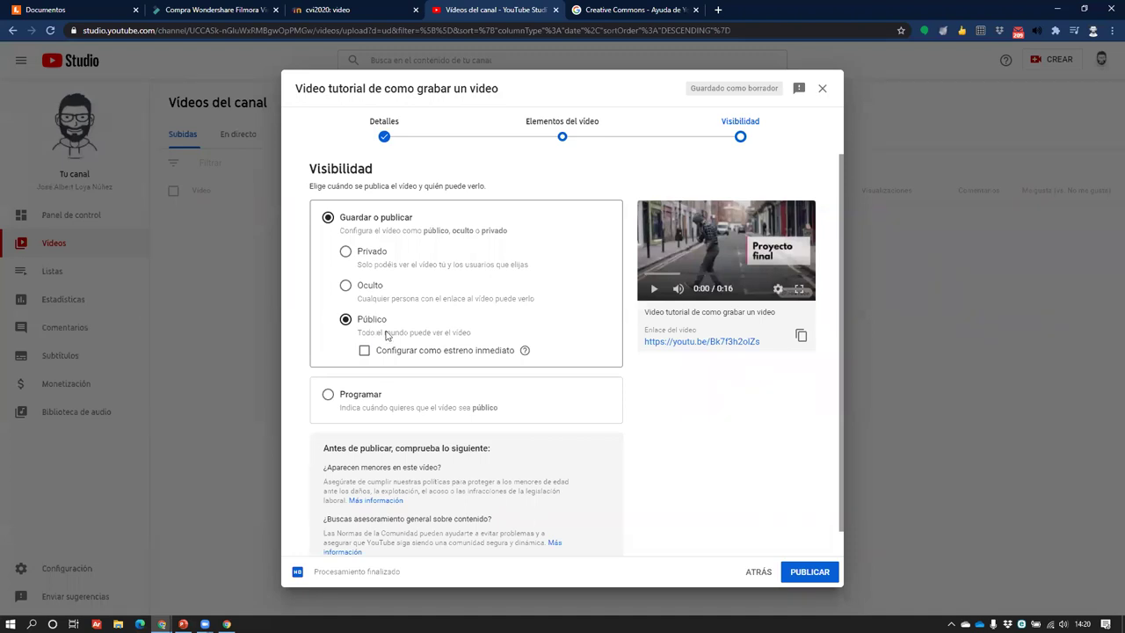
{"action": "scroll", "coordinate": [389, 326], "scroll_direction": "down", "scroll_amount": 1}
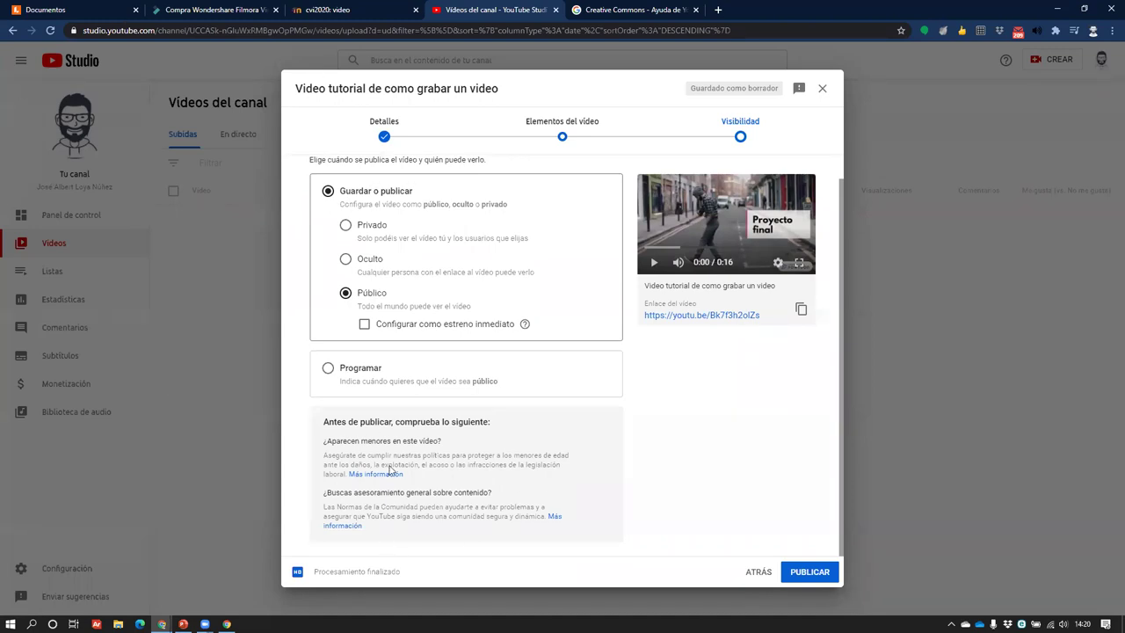
{"action": "left_click", "coordinate": [800, 568]}
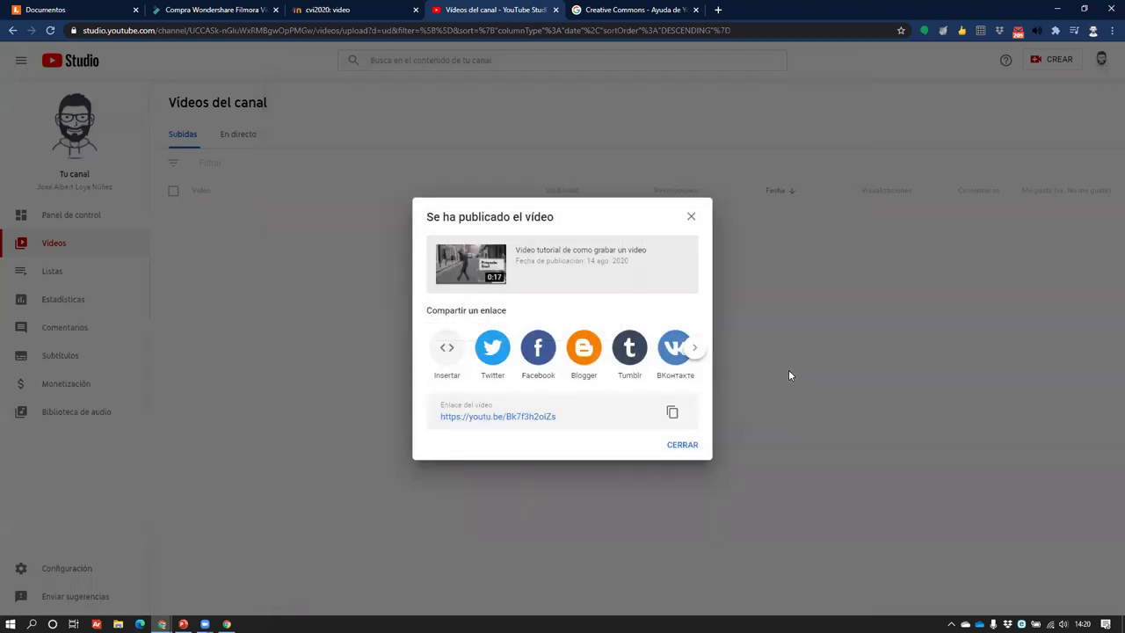
- Dismiss the publication confirmation and copy the shareable link of the "Video tutorial de como grabar un video" upload
{"action": "left_click", "coordinate": [685, 446]}
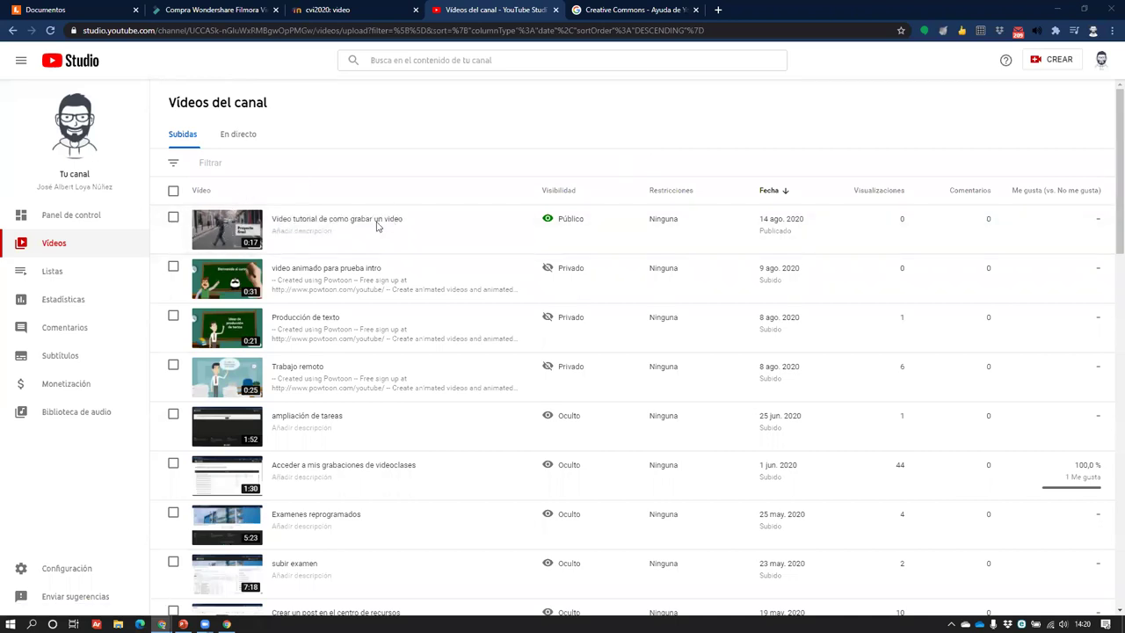
{"action": "left_click", "coordinate": [396, 230]}
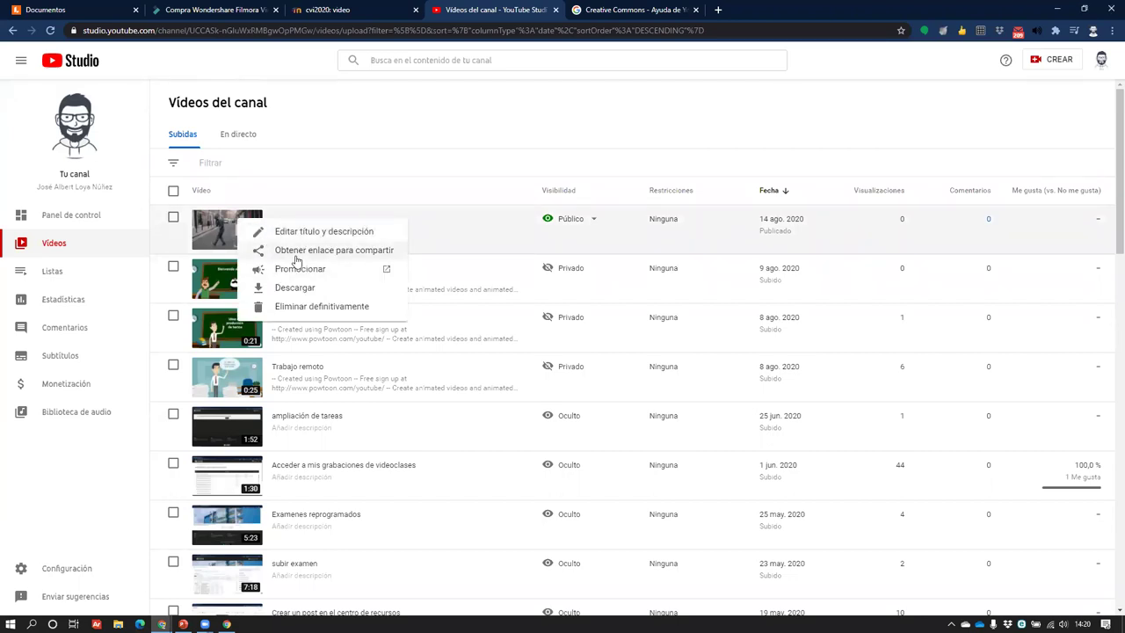
{"action": "left_click", "coordinate": [341, 252]}
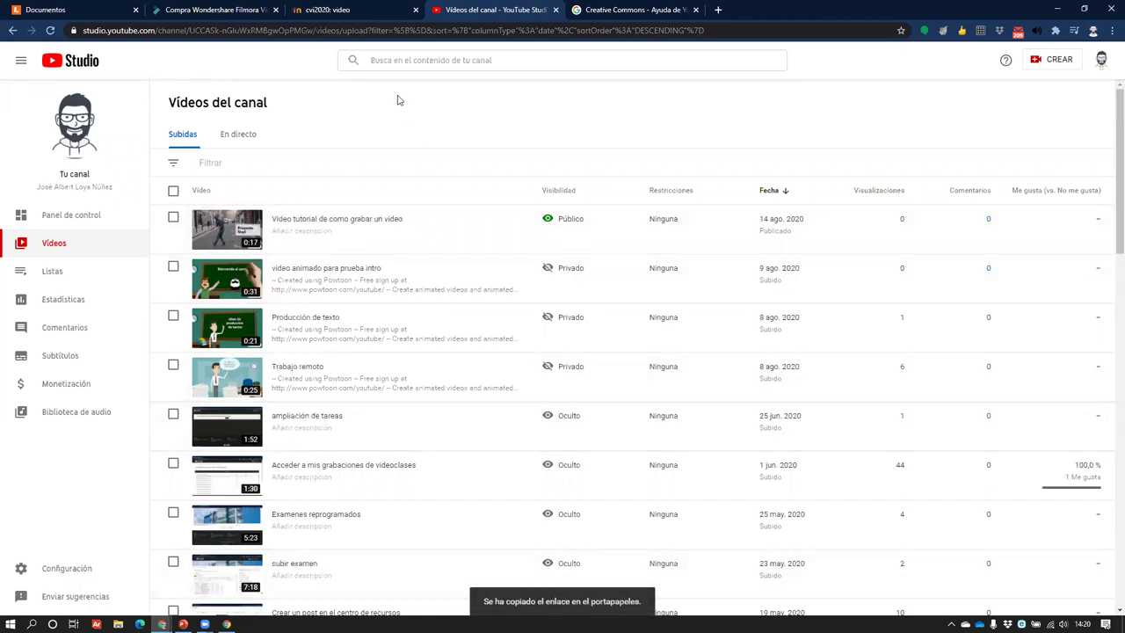
- Switch to the Moodle course and start adding a URL resource to its general section
{"action": "left_click", "coordinate": [345, 11]}
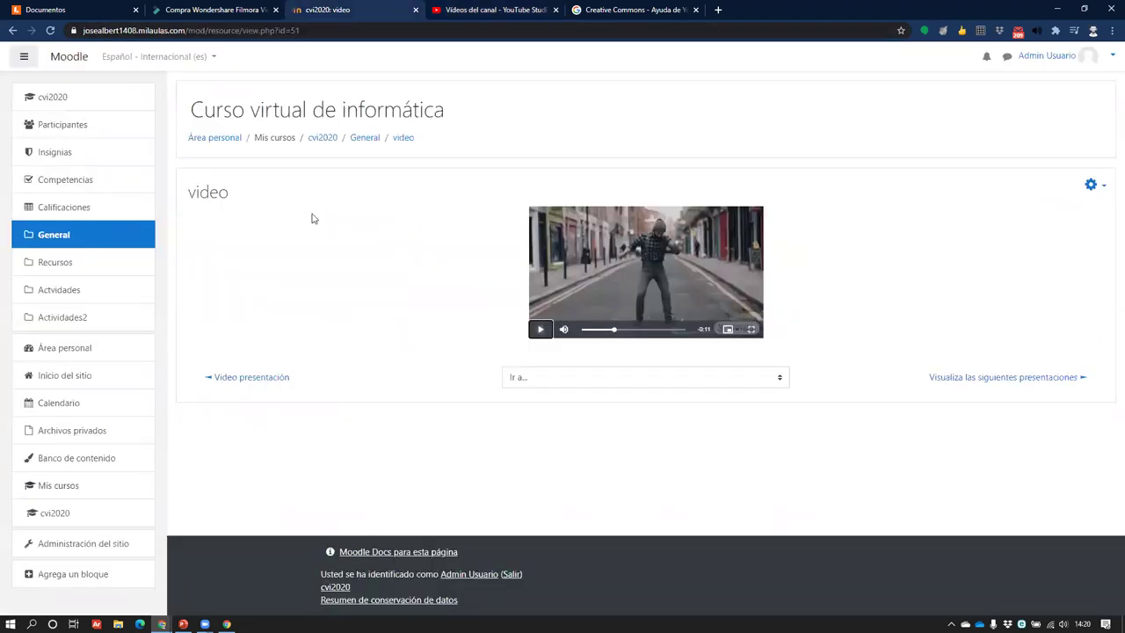
{"action": "left_click", "coordinate": [367, 141]}
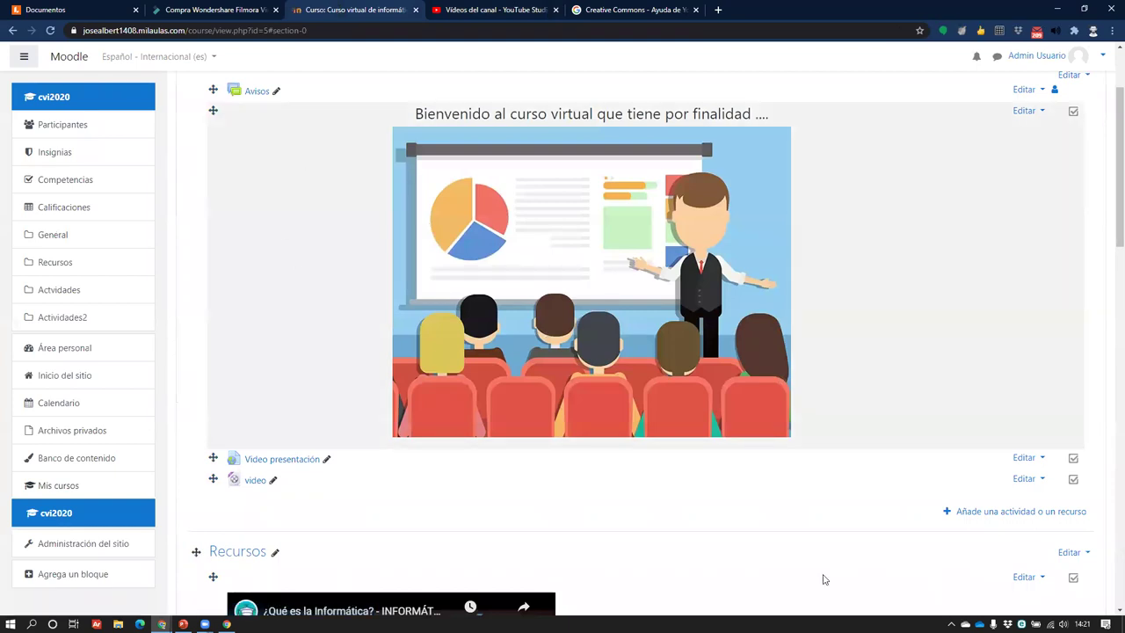
{"action": "left_click", "coordinate": [967, 516]}
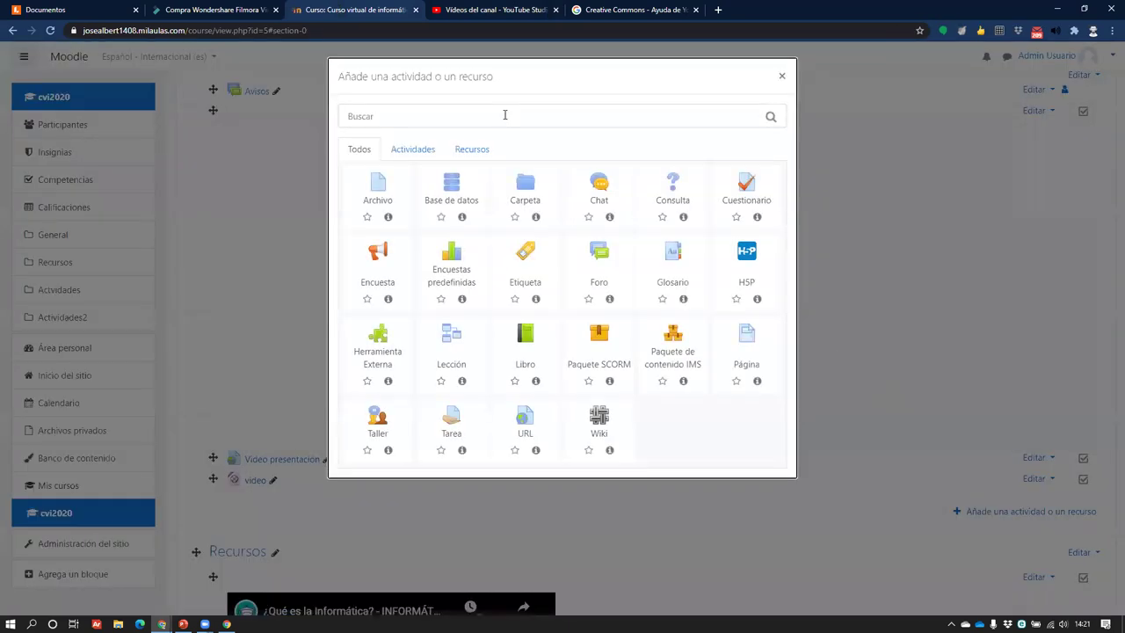
{"action": "left_click", "coordinate": [472, 149]}
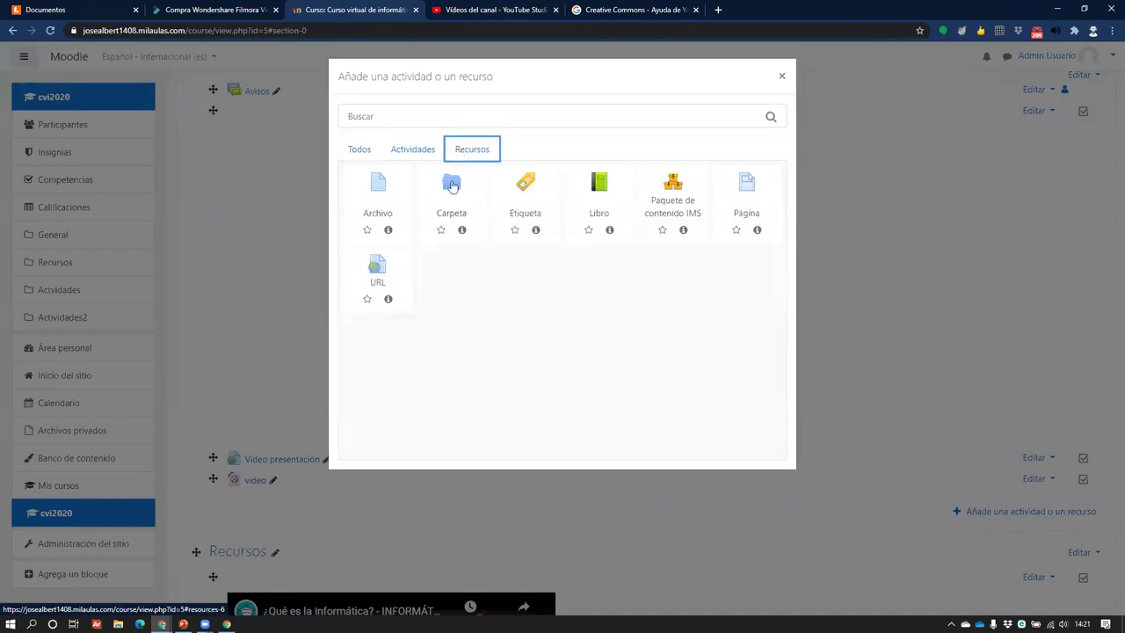
{"action": "left_click", "coordinate": [387, 267]}
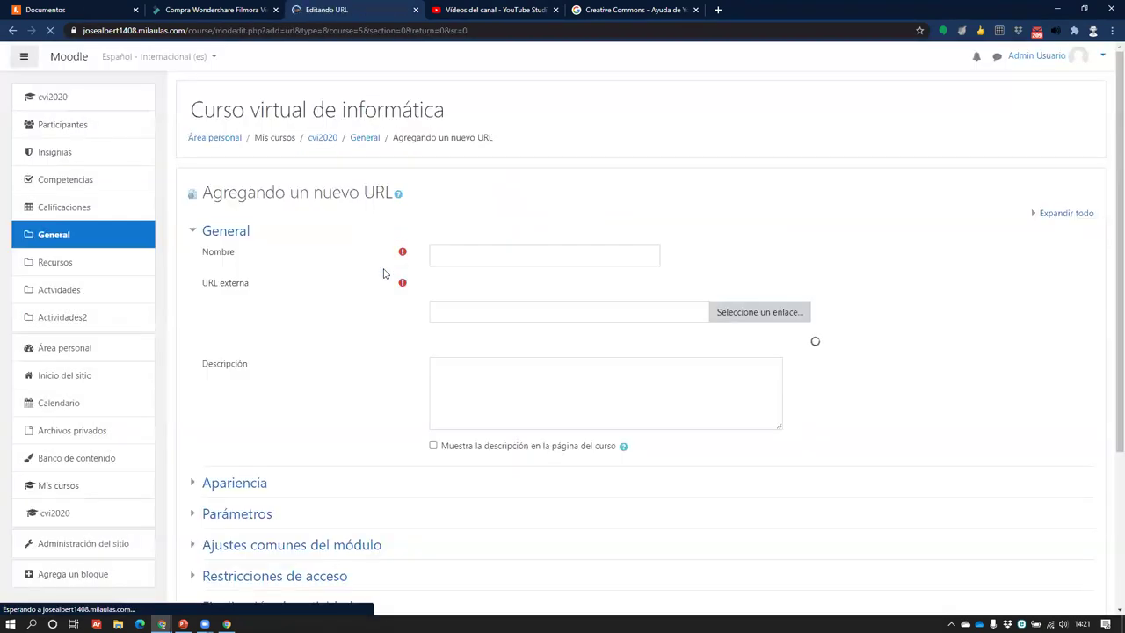
- Paste the copied YouTube link as the external URL and name the resource "Video tutorial"
{"action": "left_click", "coordinate": [482, 304]}
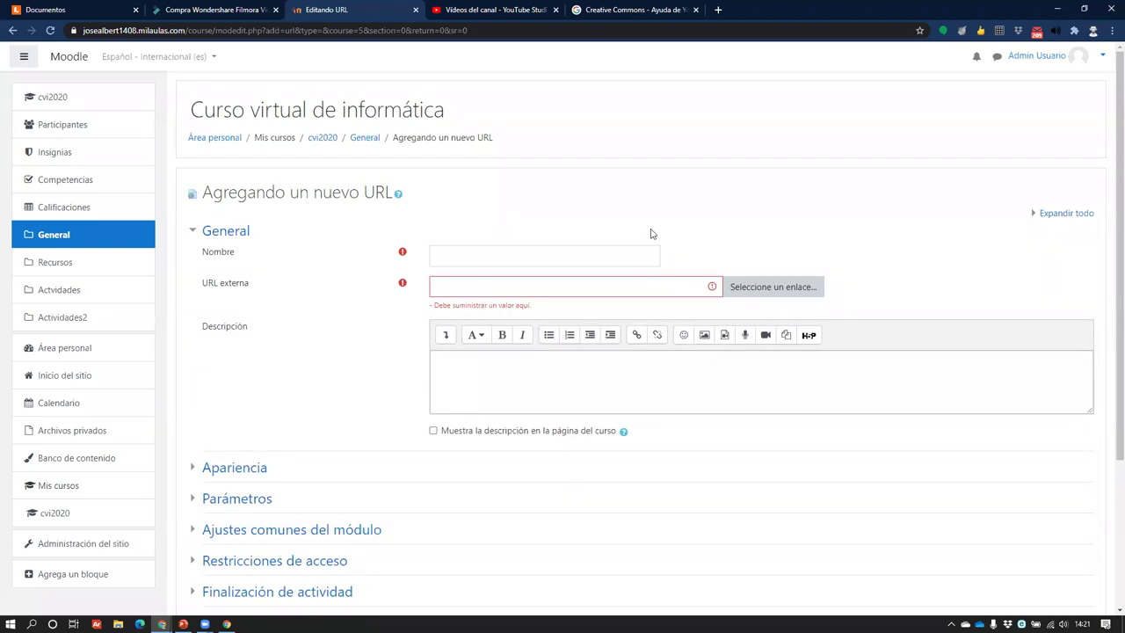
{"action": "left_click", "coordinate": [515, 284]}
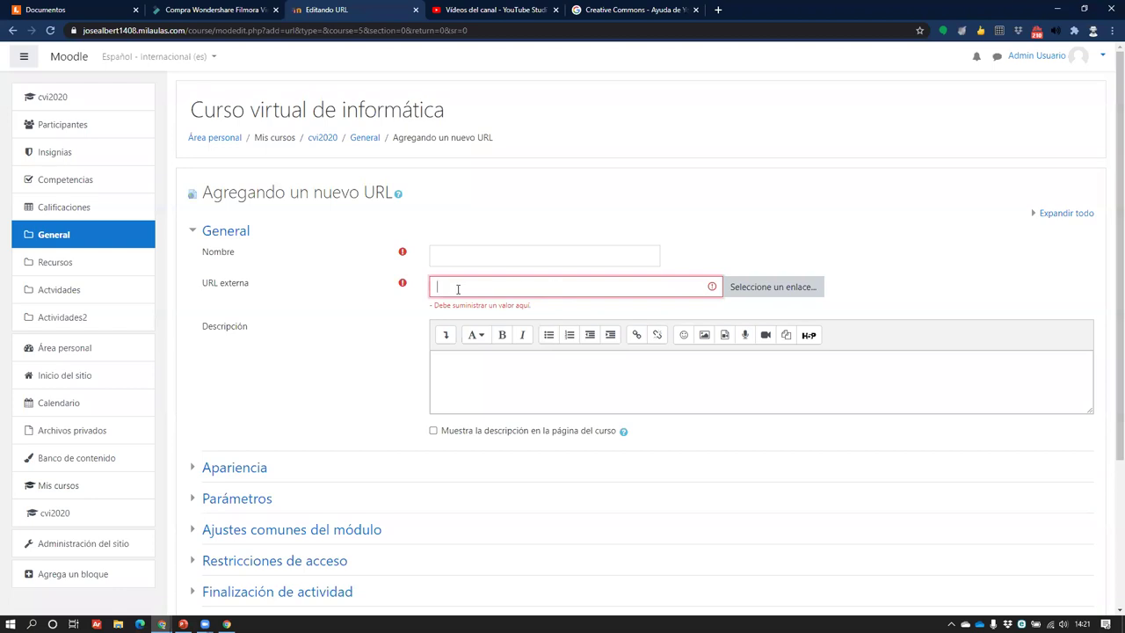
{"action": "type", "text": "https://youtu.be/Bk7f3h2olZs"}
{"action": "left_click", "coordinate": [494, 257]}
{"action": "type", "text": "Video tutorial"}
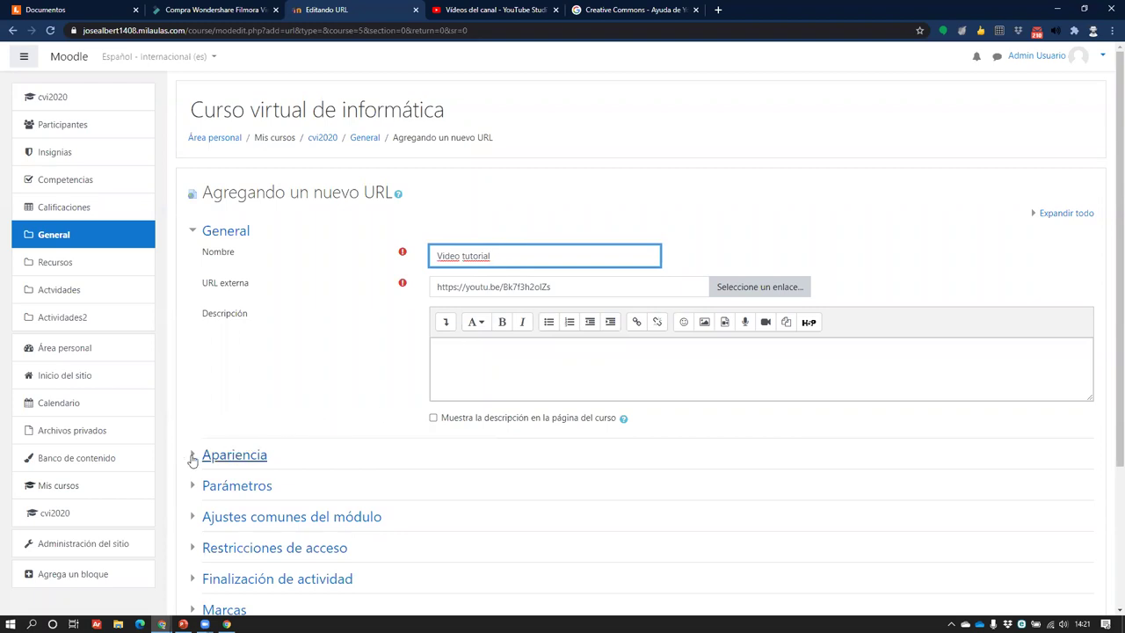
- Set the URL's display to "En ventana emergente", then save the resource and return to the course
{"action": "left_click", "coordinate": [195, 454]}
{"action": "scroll", "coordinate": [475, 302], "scroll_direction": "down", "scroll_amount": 3}
{"action": "left_click", "coordinate": [475, 302]}
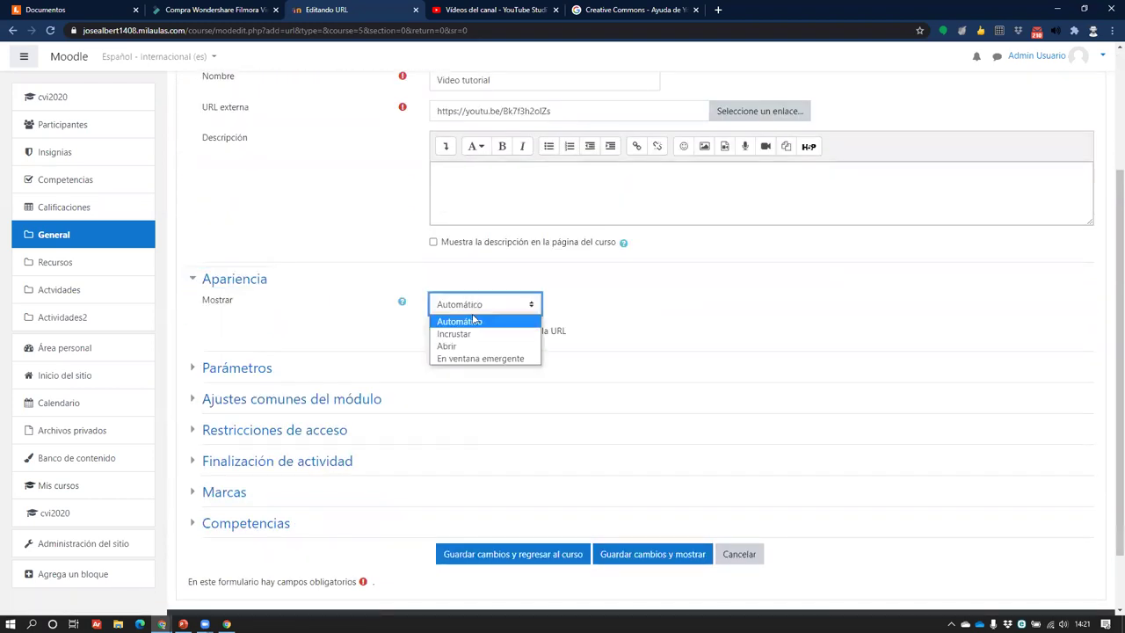
{"action": "left_click", "coordinate": [466, 358]}
{"action": "scroll", "coordinate": [425, 488], "scroll_direction": "down", "scroll_amount": 2}
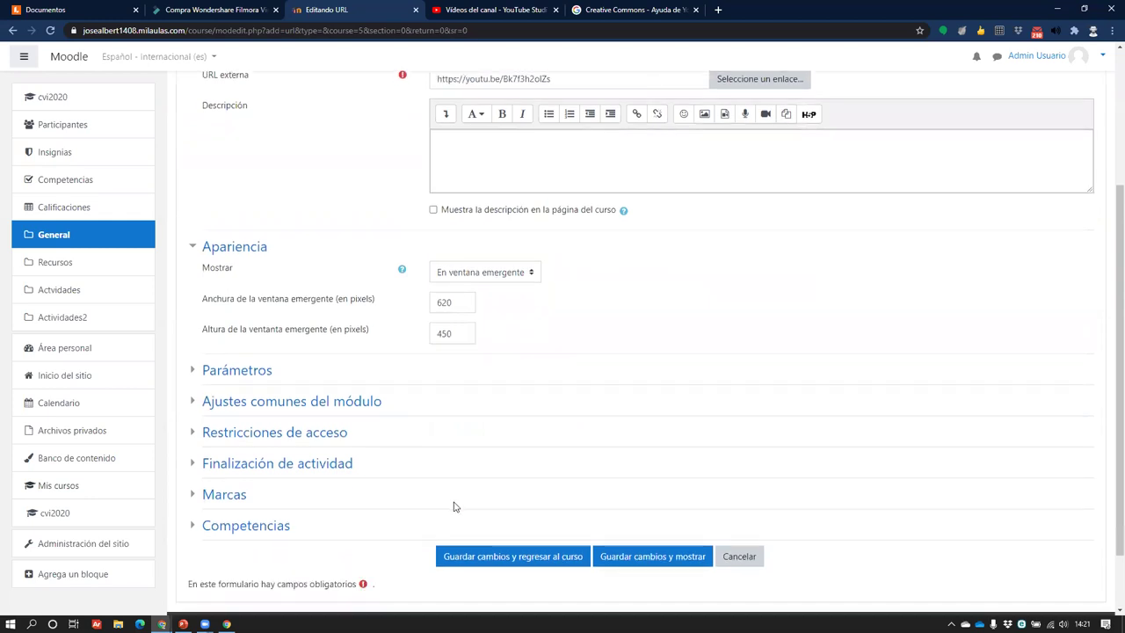
{"action": "left_click", "coordinate": [461, 486]}
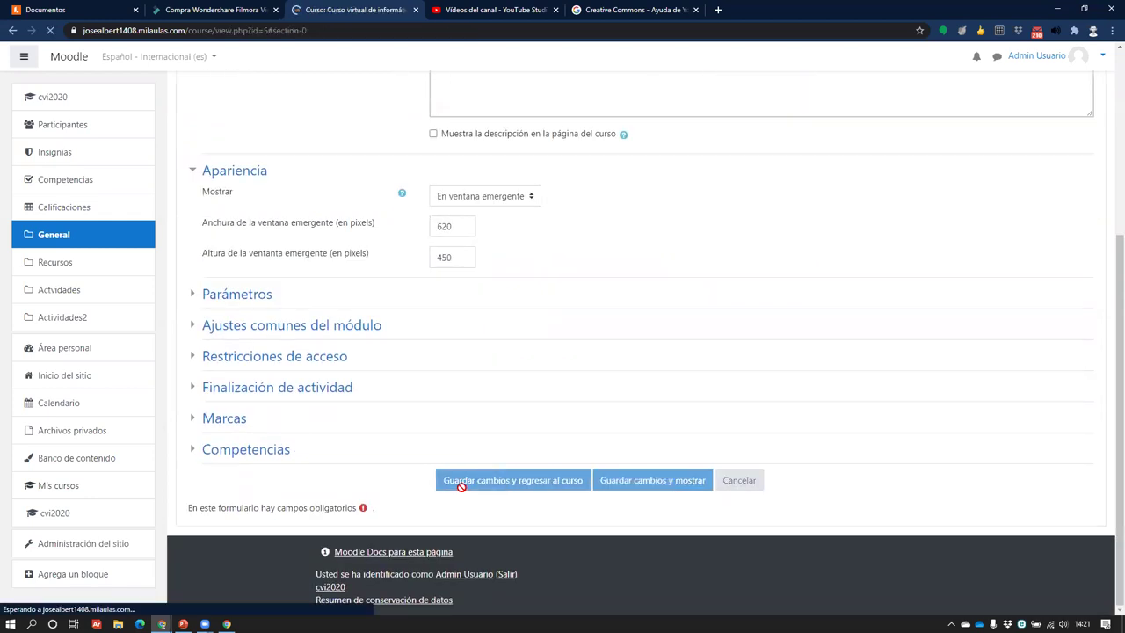
- Open the "Video tutorial" link, watch part of the video in its enlarged pop-up window, and close it
{"action": "scroll", "coordinate": [822, 368], "scroll_direction": "down", "scroll_amount": 3}
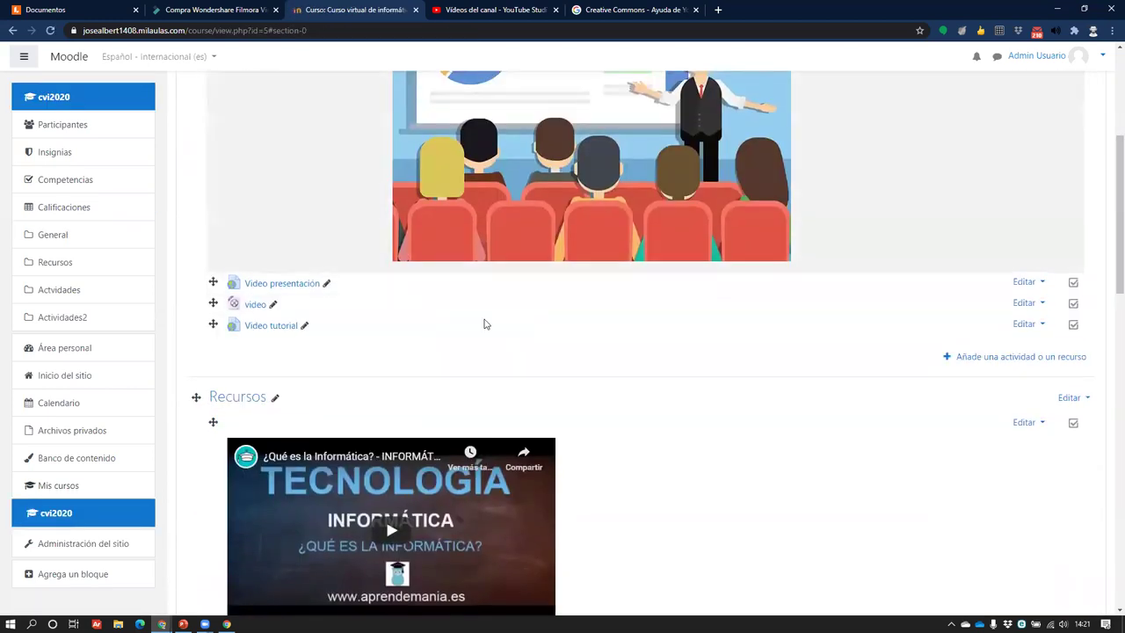
{"action": "left_click", "coordinate": [273, 214]}
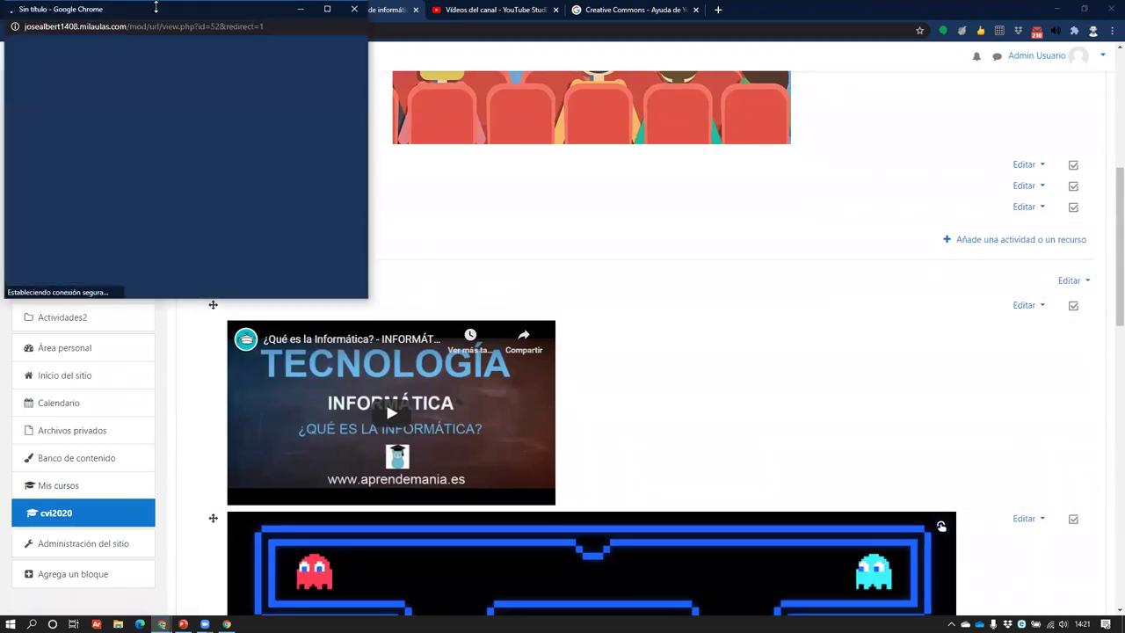
{"action": "left_click_drag", "start_coordinate": [159, 16], "coordinate": [402, 83]}
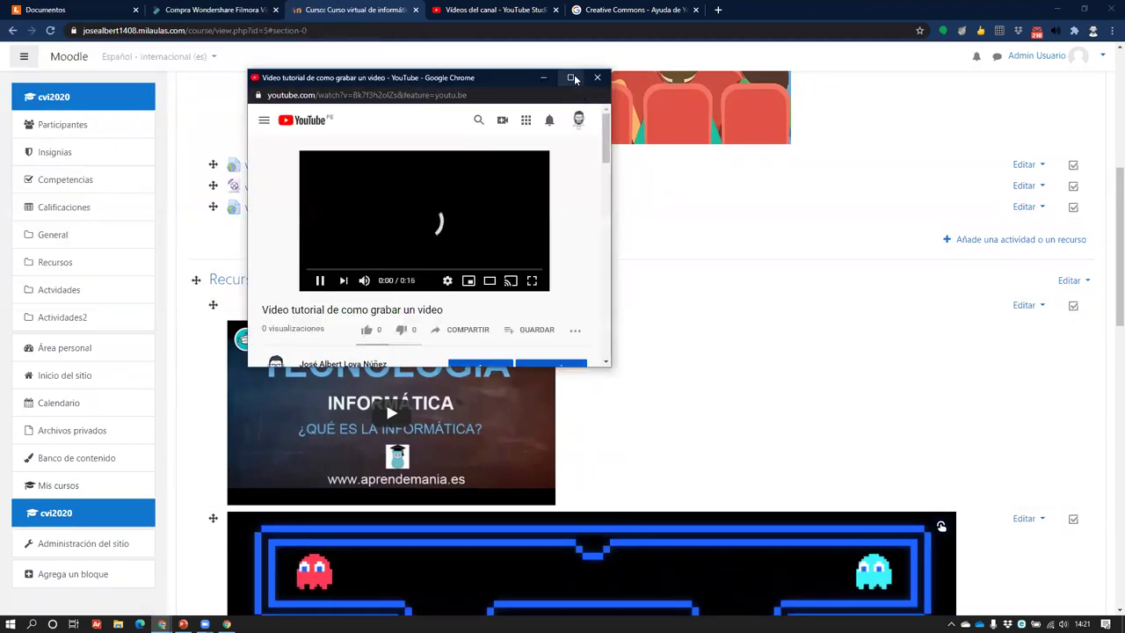
{"action": "left_click", "coordinate": [572, 76]}
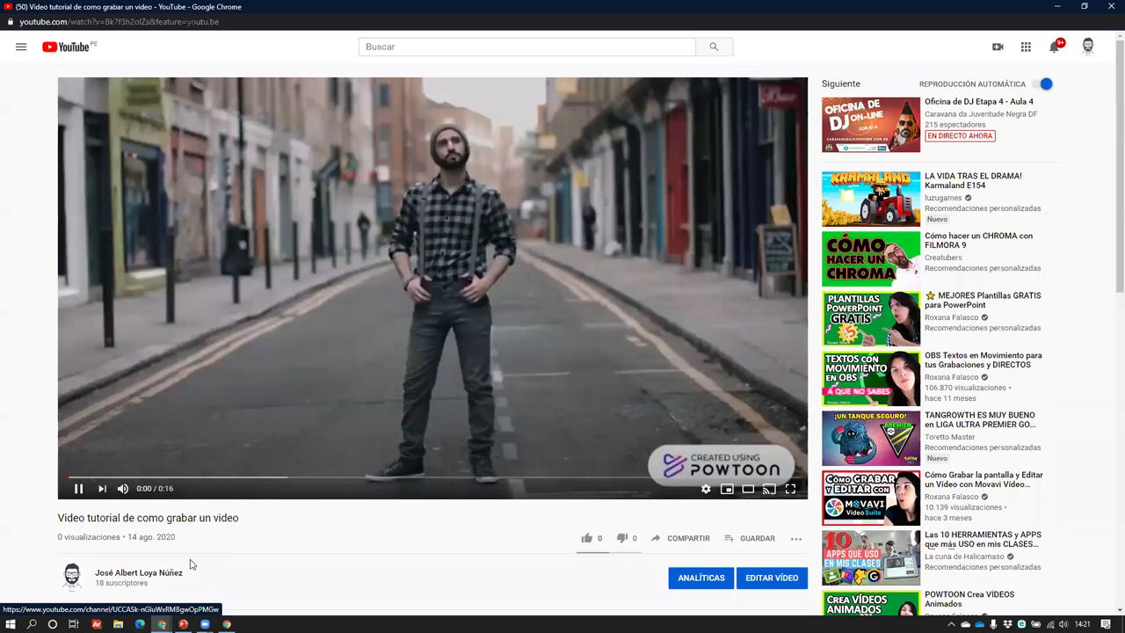
{"action": "scroll", "coordinate": [177, 461], "scroll_direction": "down", "scroll_amount": 1}
{"action": "scroll", "coordinate": [284, 419], "scroll_direction": "down", "scroll_amount": 1}
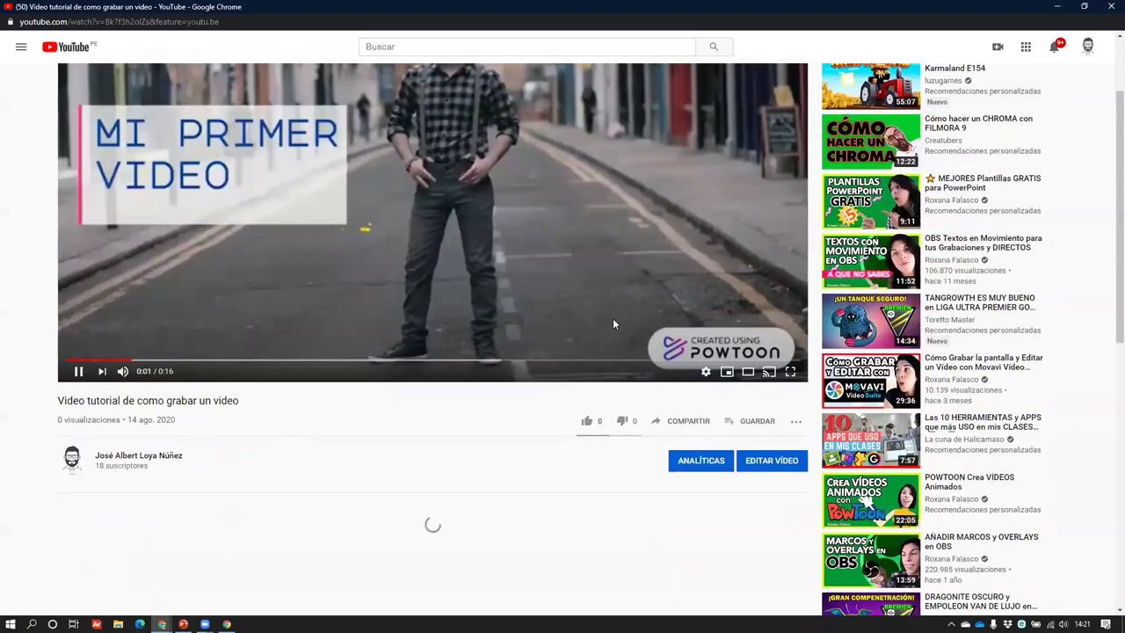
{"action": "scroll", "coordinate": [612, 323], "scroll_direction": "up", "scroll_amount": 1}
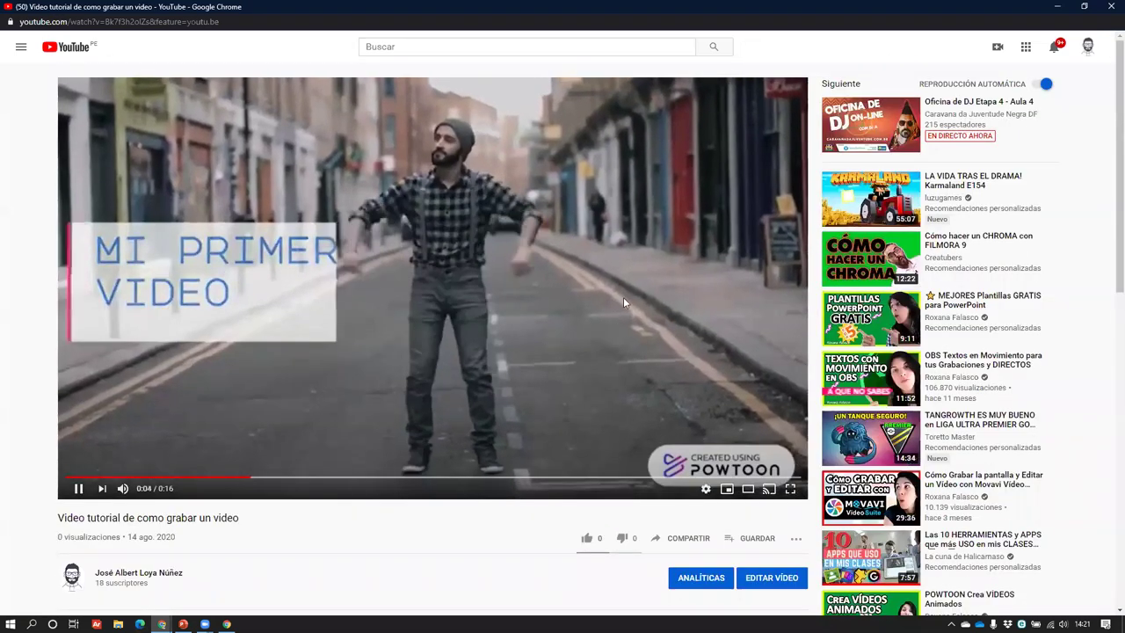
{"action": "left_click", "coordinate": [714, 203]}
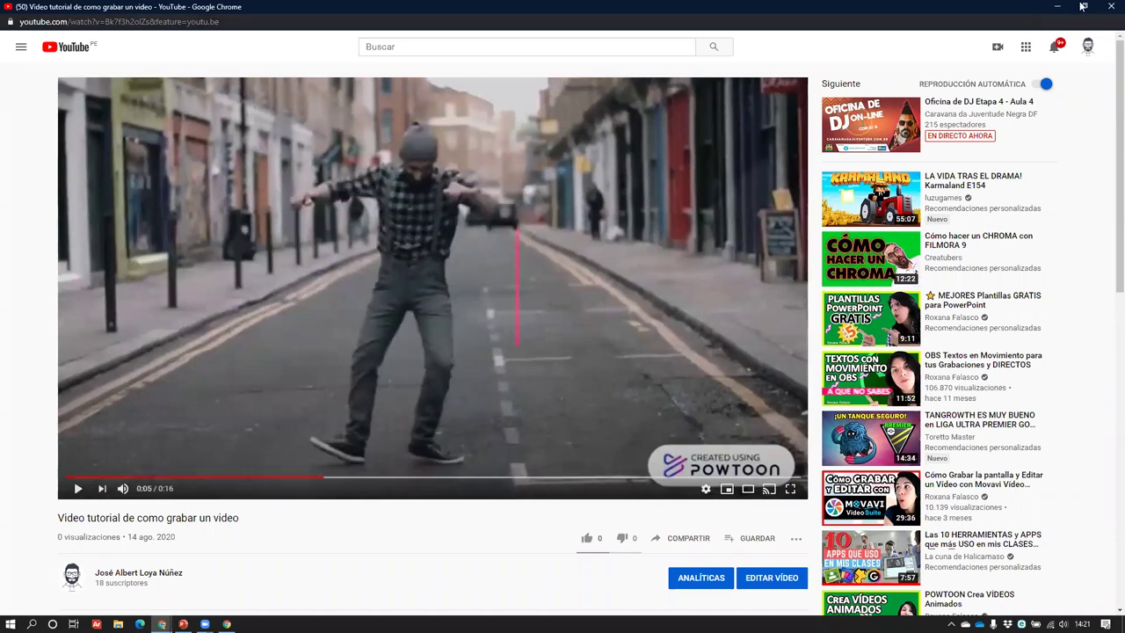
{"action": "key", "text": "ctrl+w"}
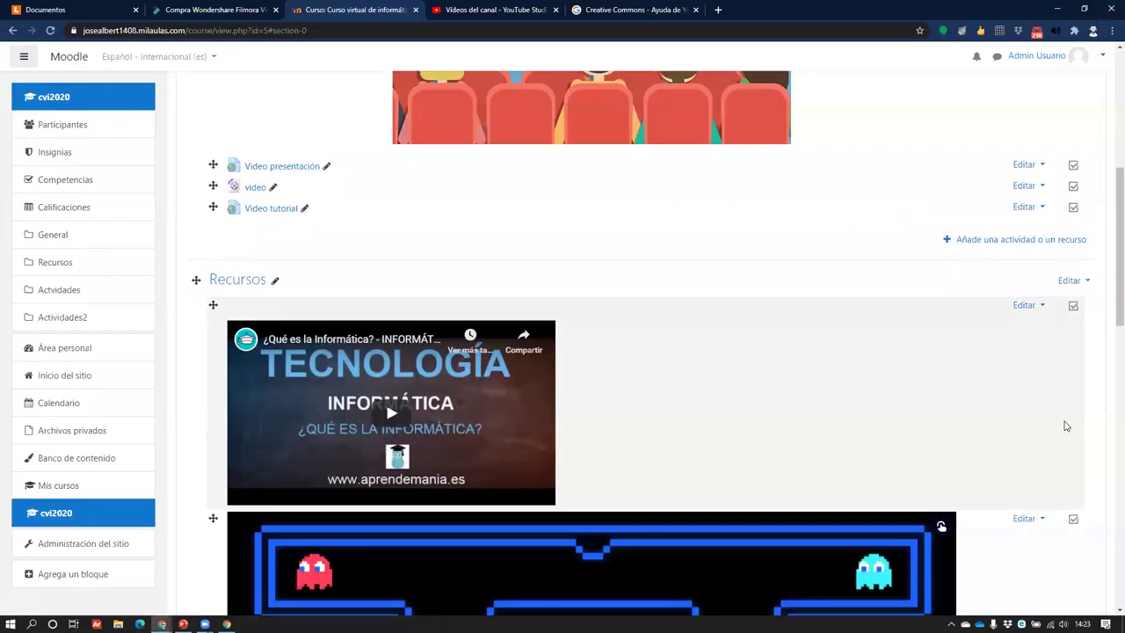
- Record a Snagit video of the Moodle course page, about 12 seconds long
{"action": "key", "text": "Print"}
{"action": "key", "text": "Escape"}
{"action": "key", "text": "Print"}
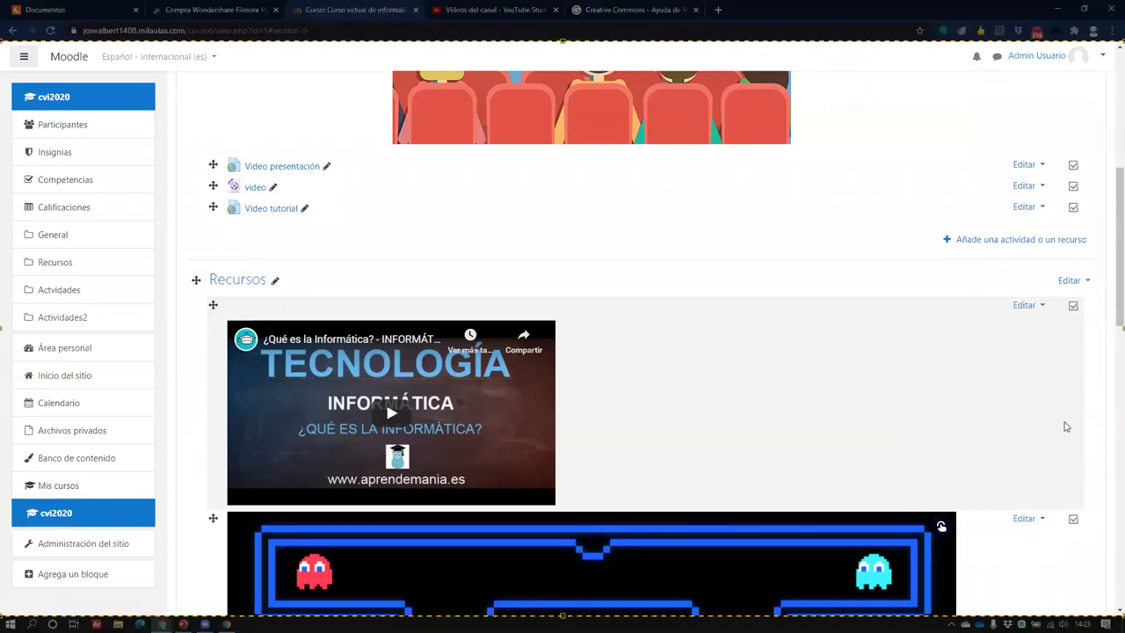
{"action": "key", "text": "shift+F9"}
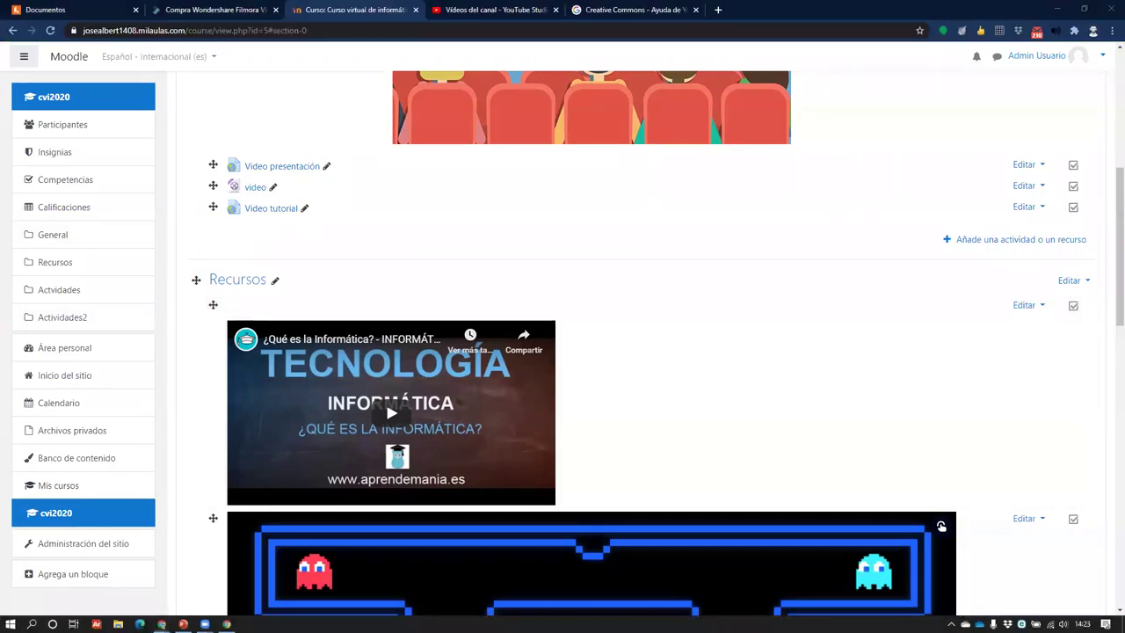
{"action": "key", "text": "shift+F9"}
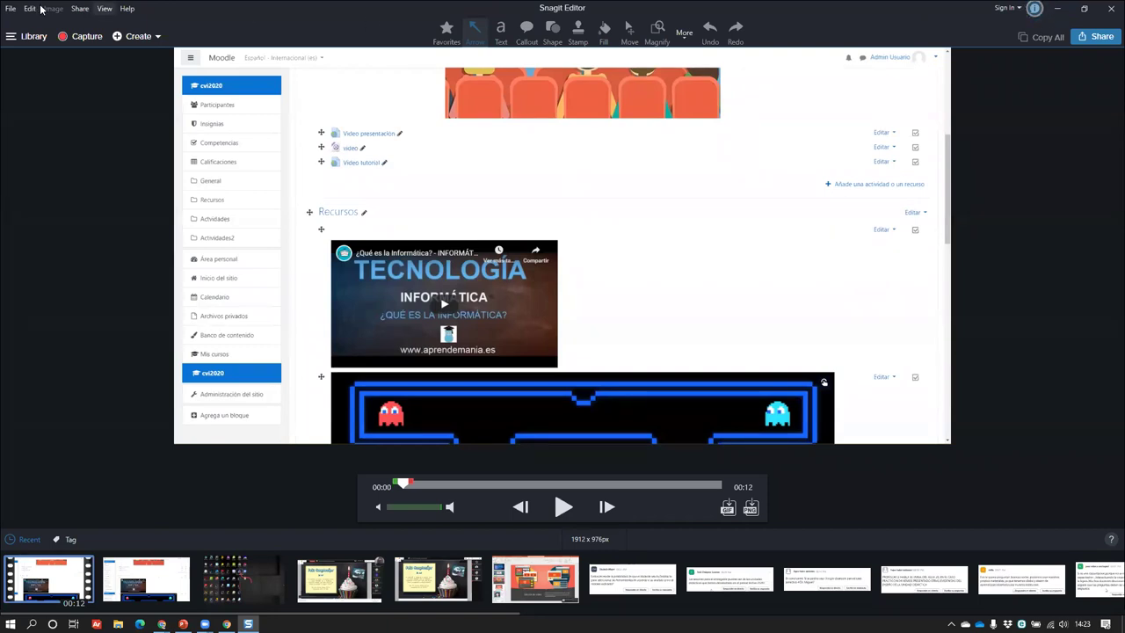
- Save the Snagit recording as the MP4 file 2020-08-14_14-23-43 in Descargas and close the editor
{"action": "left_click", "coordinate": [11, 8]}
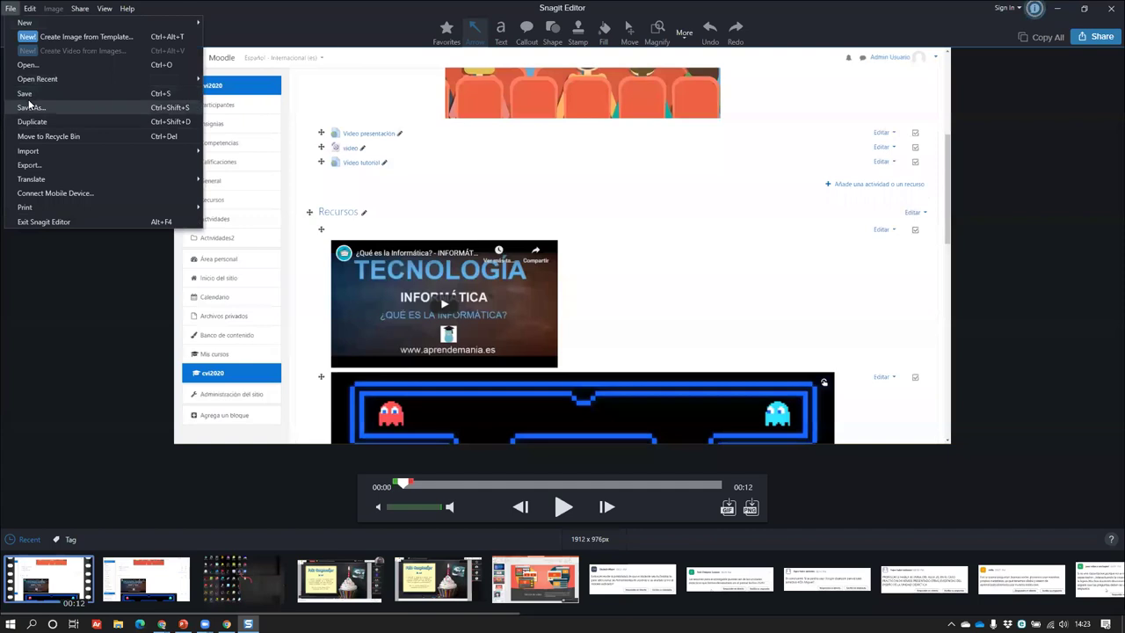
{"action": "left_click", "coordinate": [115, 108]}
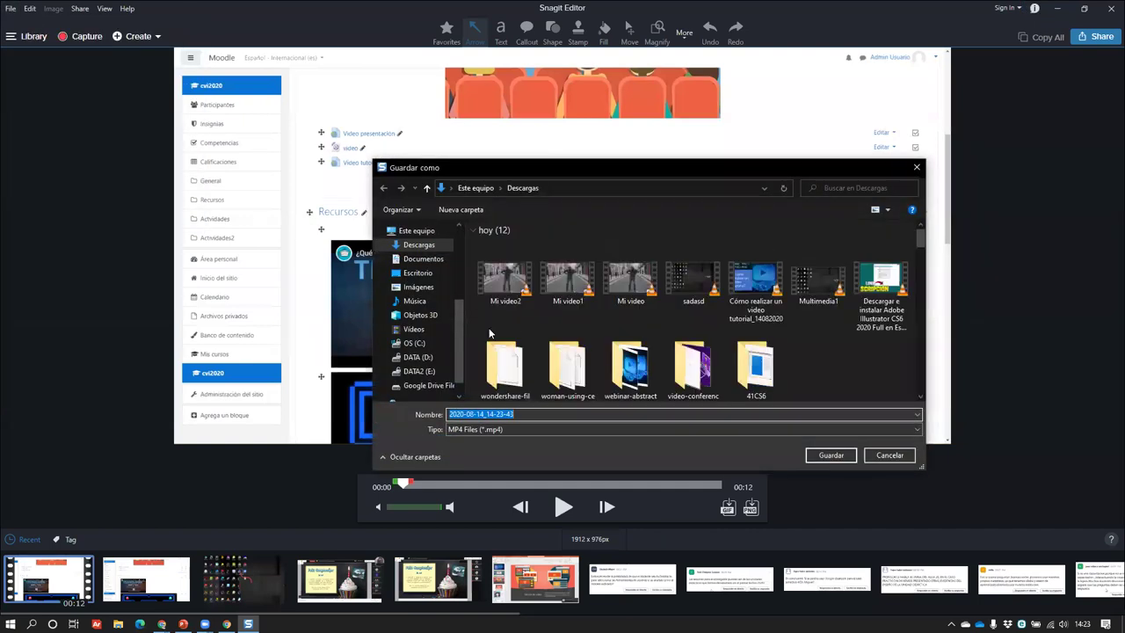
{"action": "left_click", "coordinate": [823, 456]}
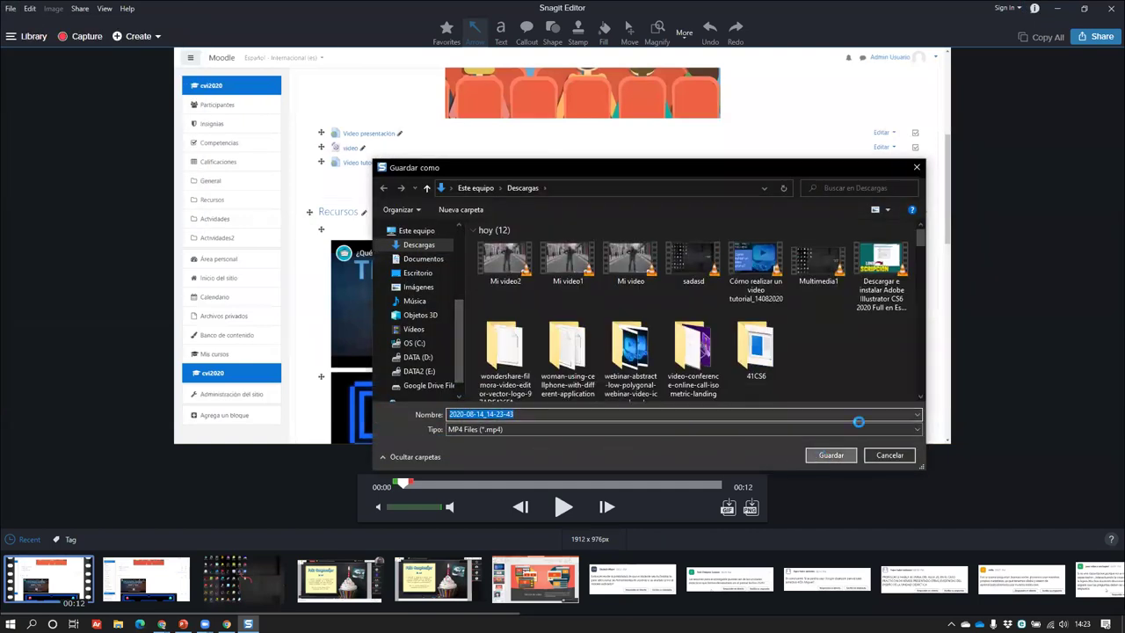
{"action": "left_click", "coordinate": [1109, 8]}
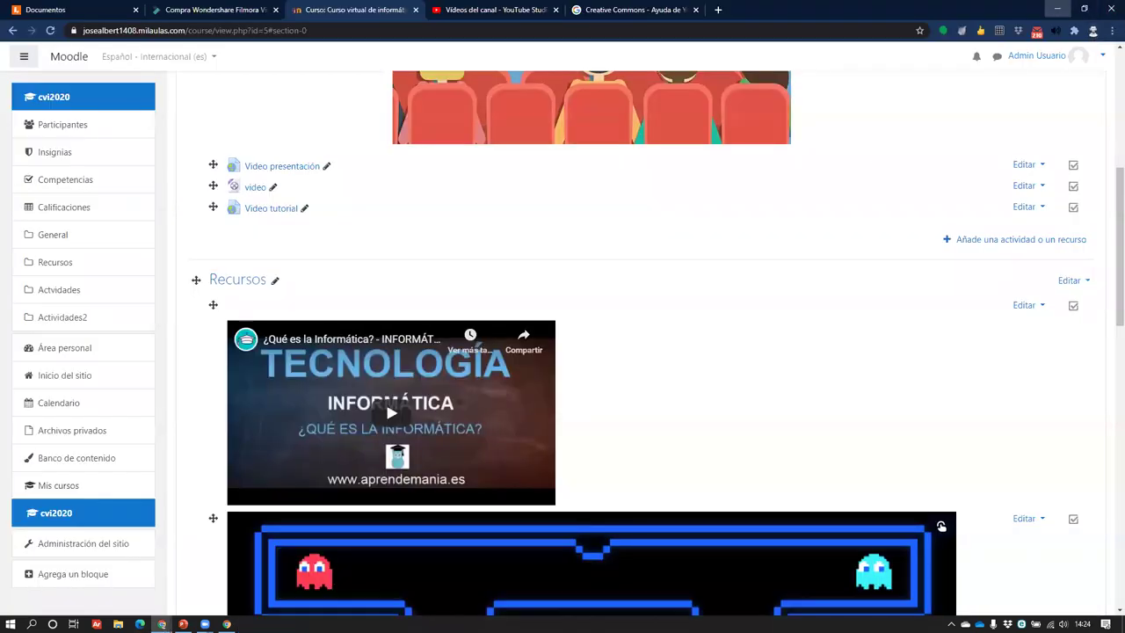
- Switch to Camtasia, create a new project, and import the 2020-08-14_14-23-43 recording from Descargas
{"action": "left_click", "coordinate": [1057, 7]}
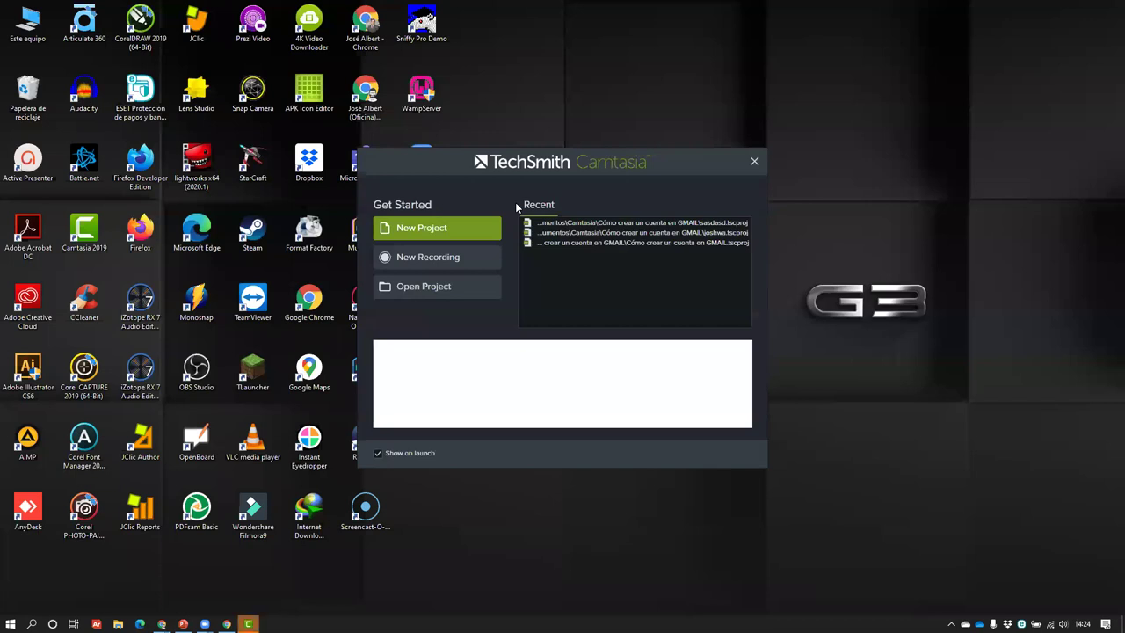
{"action": "left_click", "coordinate": [442, 229]}
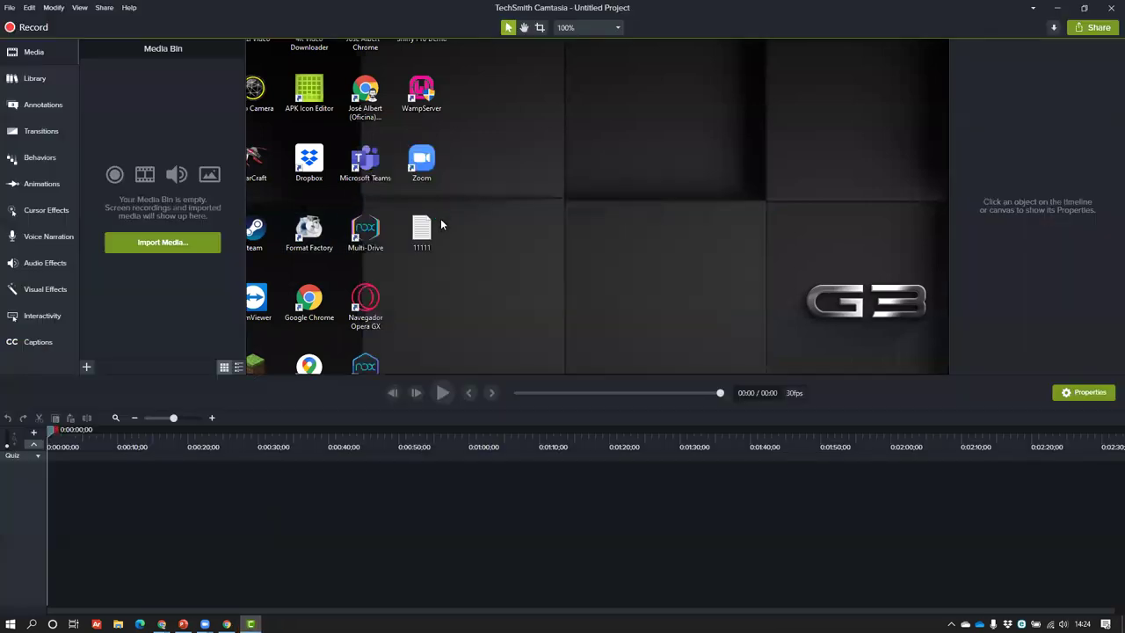
{"action": "left_click", "coordinate": [182, 239]}
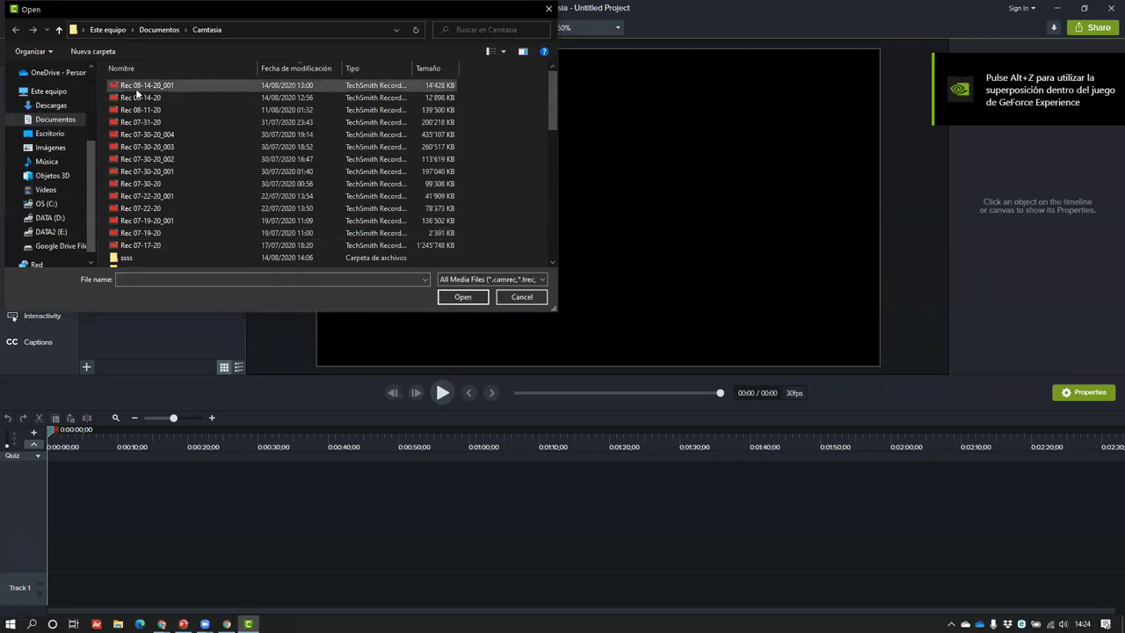
{"action": "left_click", "coordinate": [63, 108]}
{"action": "double_click", "coordinate": [136, 114]}
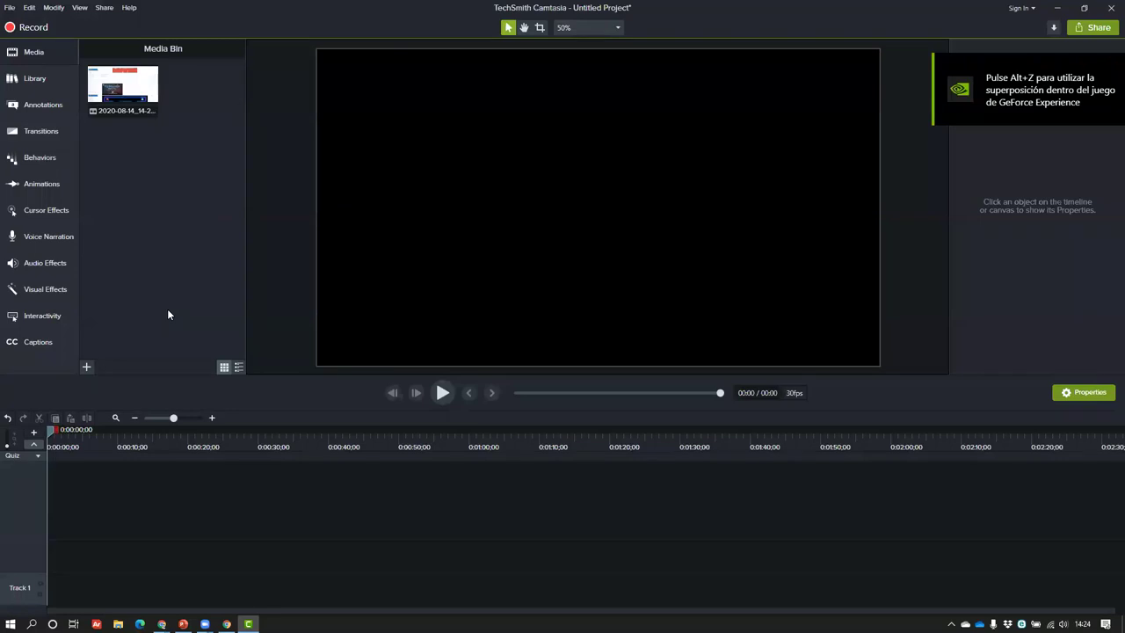
- Place the imported recording at the start of Track 1 and review its playback up to about 9 seconds
{"action": "left_click_drag", "start_coordinate": [123, 88], "coordinate": [39, 603]}
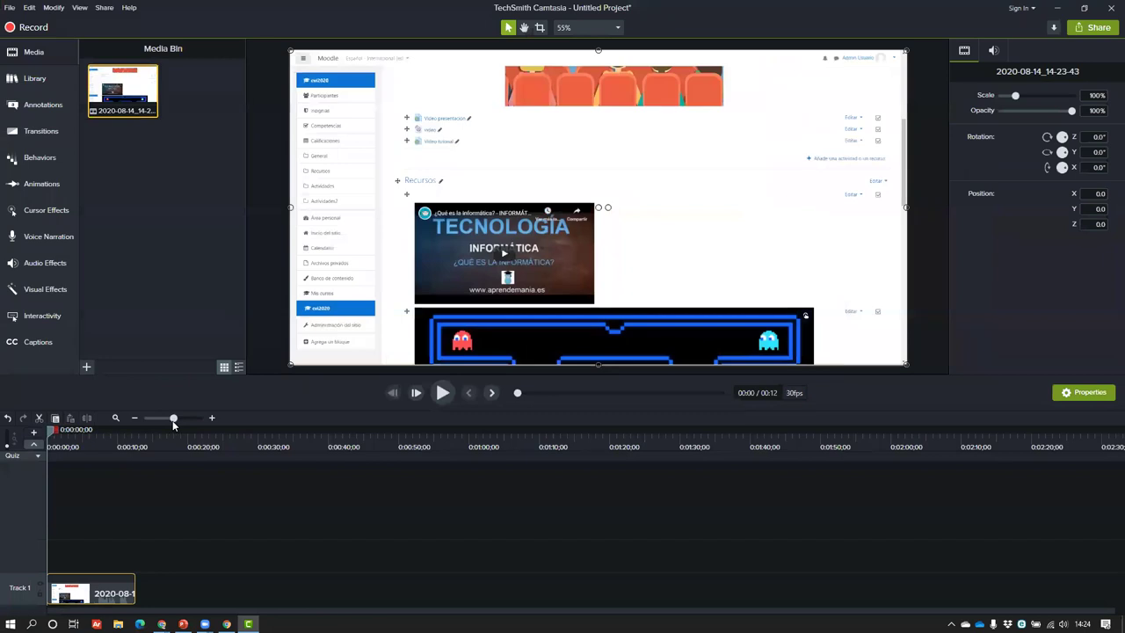
{"action": "left_click_drag", "start_coordinate": [173, 419], "coordinate": [197, 419]}
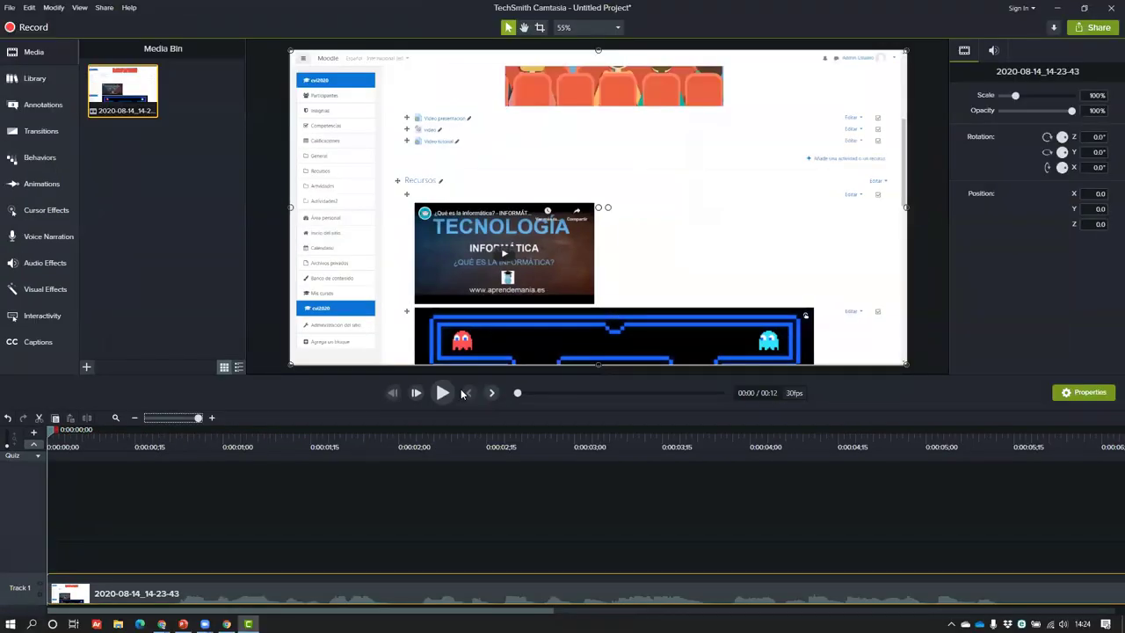
{"action": "left_click", "coordinate": [442, 392]}
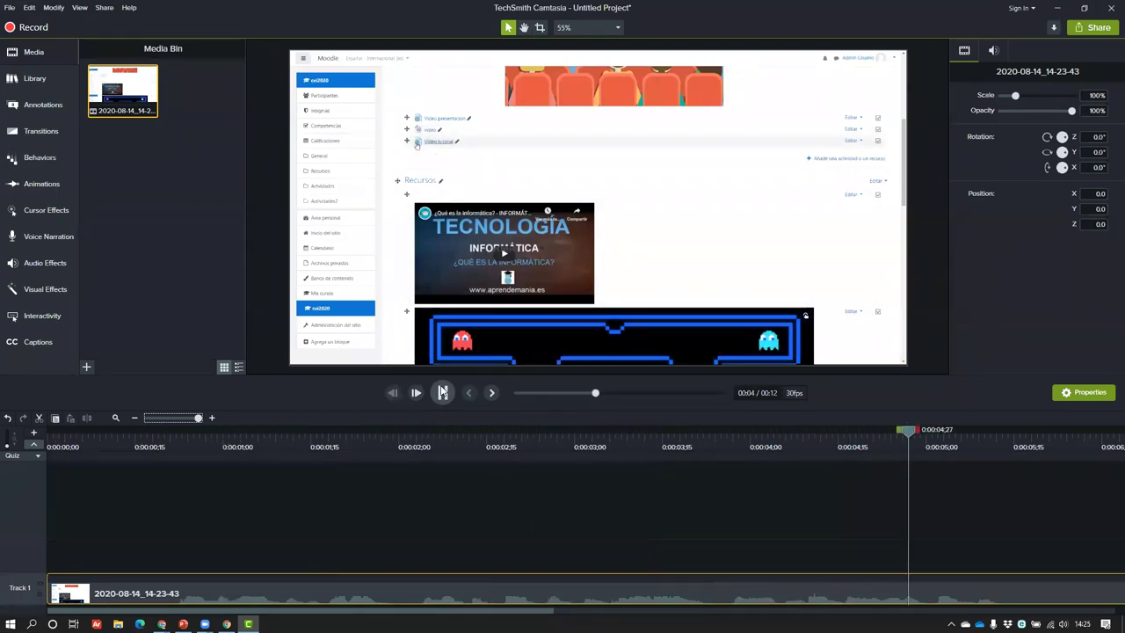
{"action": "left_click", "coordinate": [721, 443]}
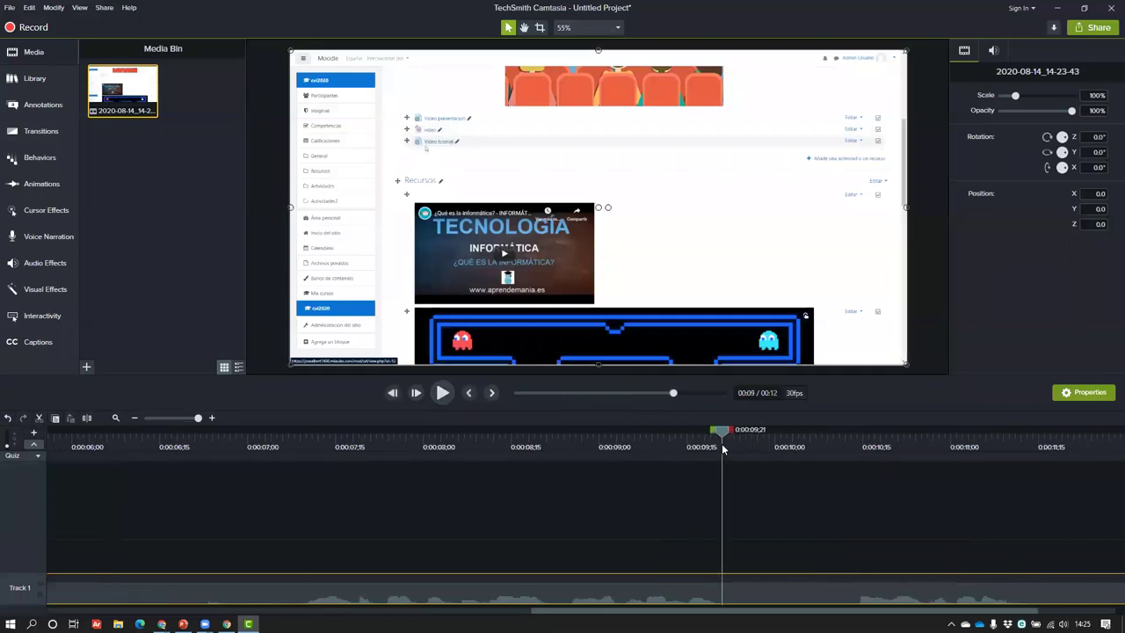
{"action": "left_click", "coordinate": [181, 418]}
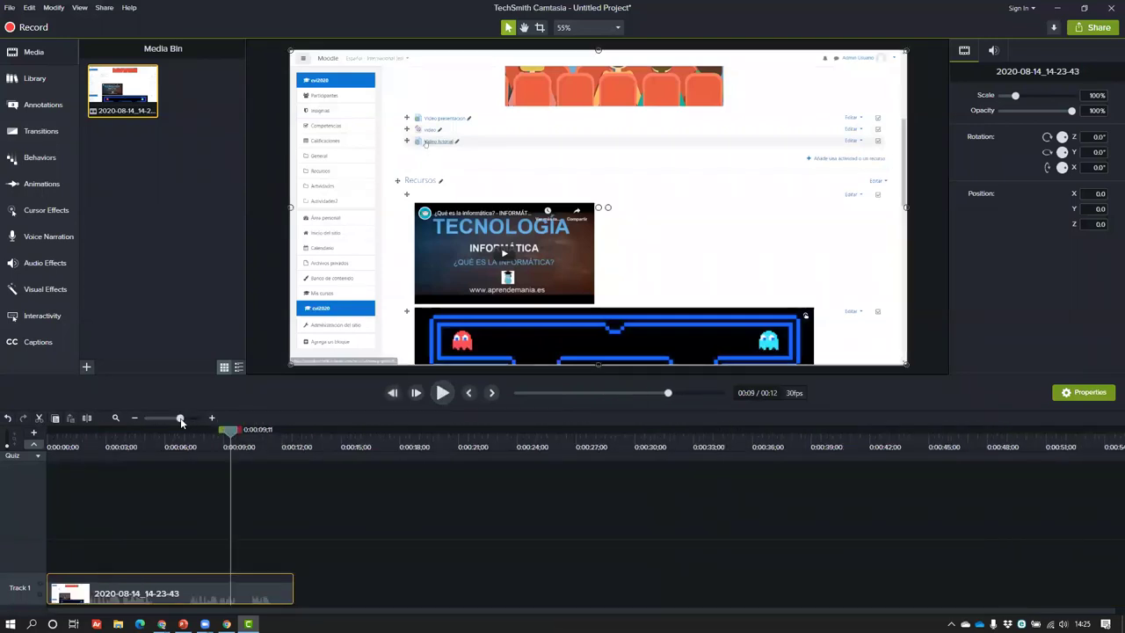
{"action": "scroll", "coordinate": [187, 422], "scroll_direction": "down", "scroll_amount": 1}
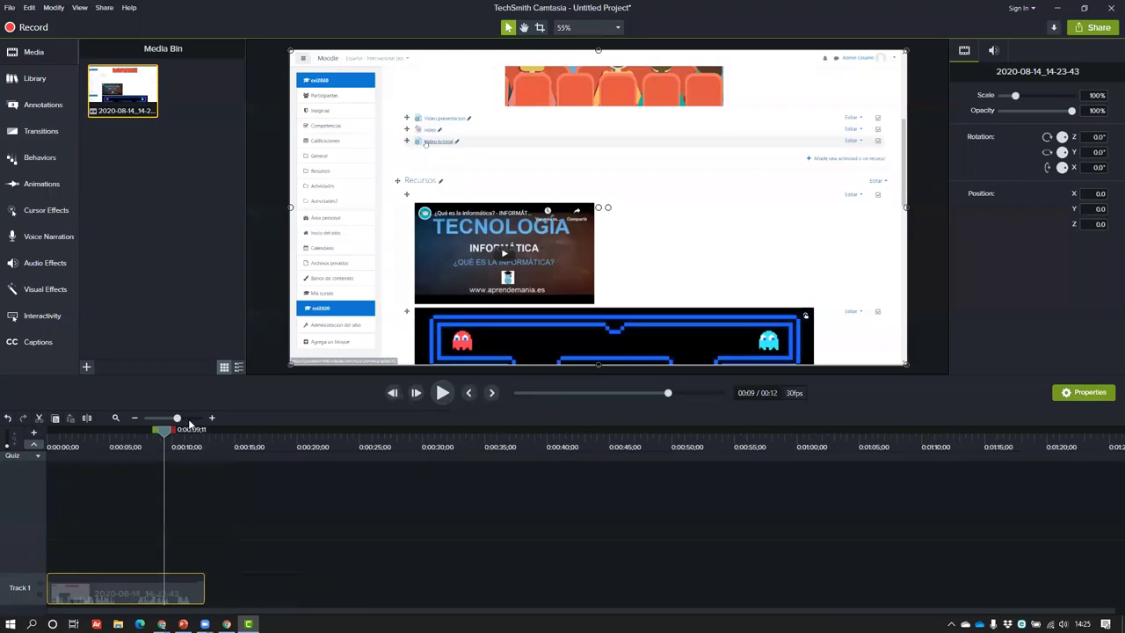
{"action": "left_click_drag", "start_coordinate": [177, 418], "coordinate": [892, 429]}
{"action": "left_click", "coordinate": [440, 391]}
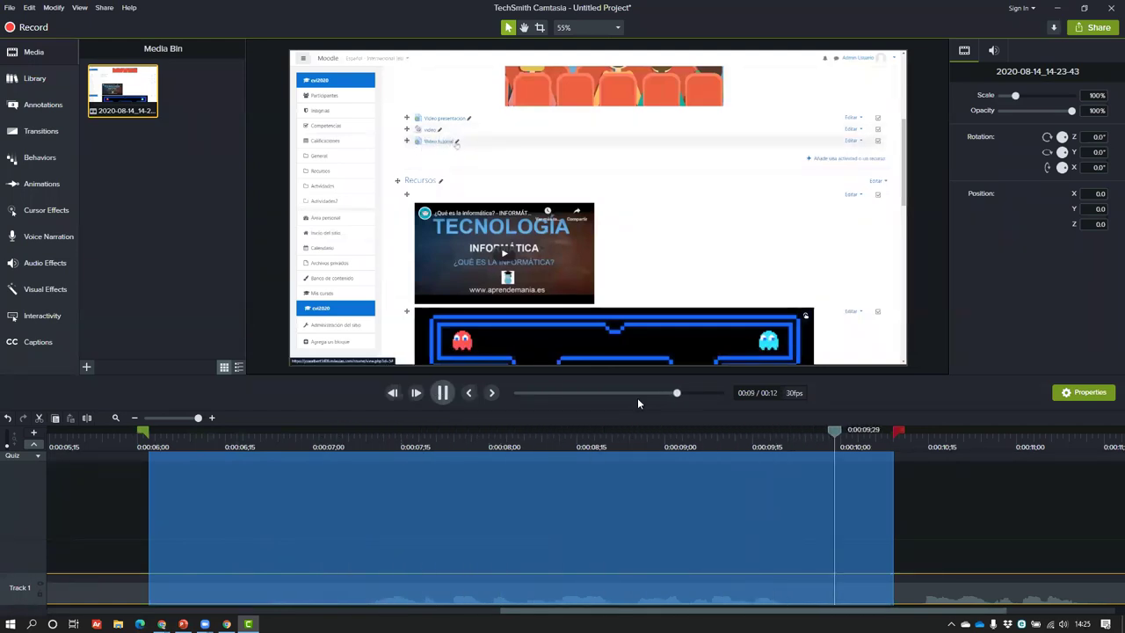
{"action": "left_click_drag", "start_coordinate": [908, 434], "coordinate": [982, 473]}
{"action": "mouse_move", "coordinate": [872, 431]}
{"action": "left_mouse_down"}
{"action": "mouse_move", "coordinate": [1100, 452]}
{"action": "mouse_move", "coordinate": [740, 464]}
{"action": "left_mouse_up"}
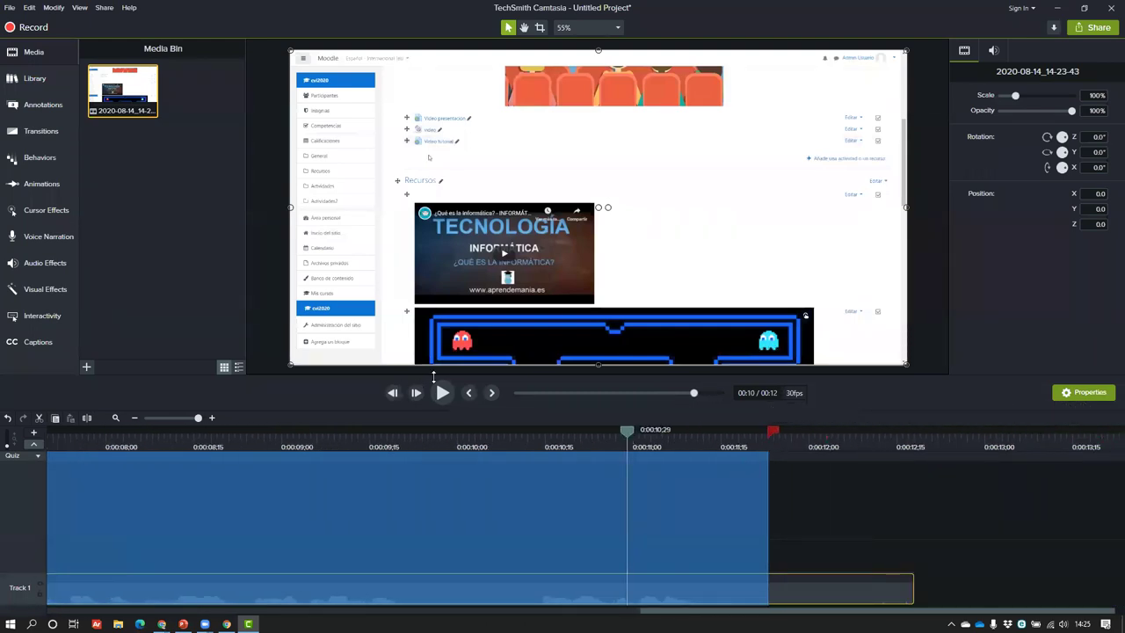
{"action": "left_click", "coordinate": [443, 393]}
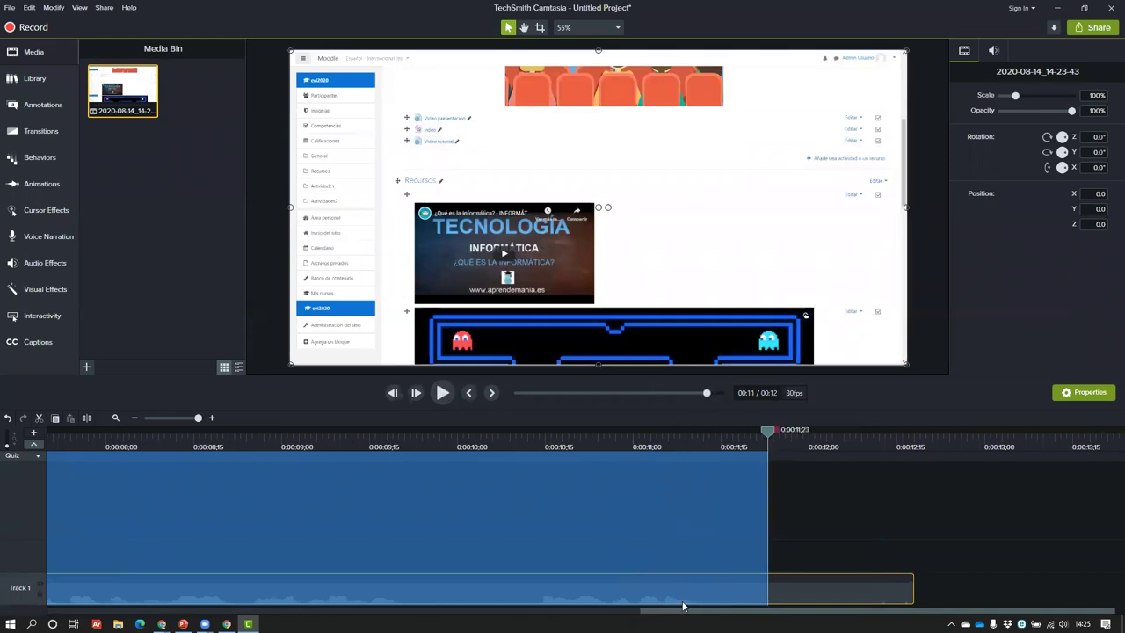
{"action": "left_click", "coordinate": [444, 393]}
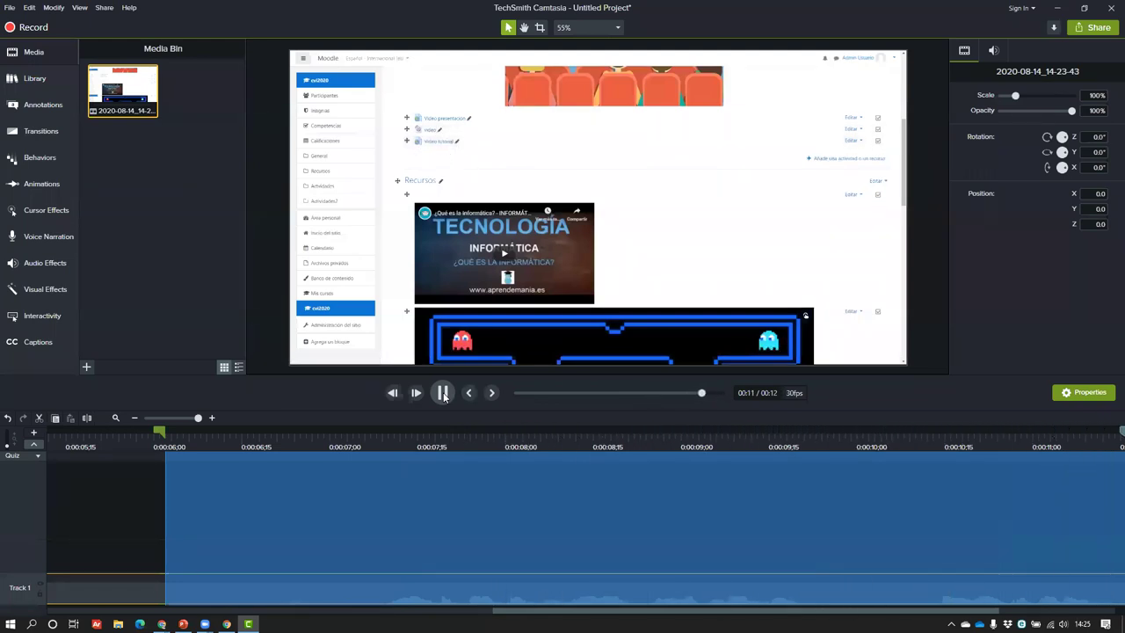
{"action": "left_click", "coordinate": [645, 393]}
{"action": "left_click", "coordinate": [173, 418]}
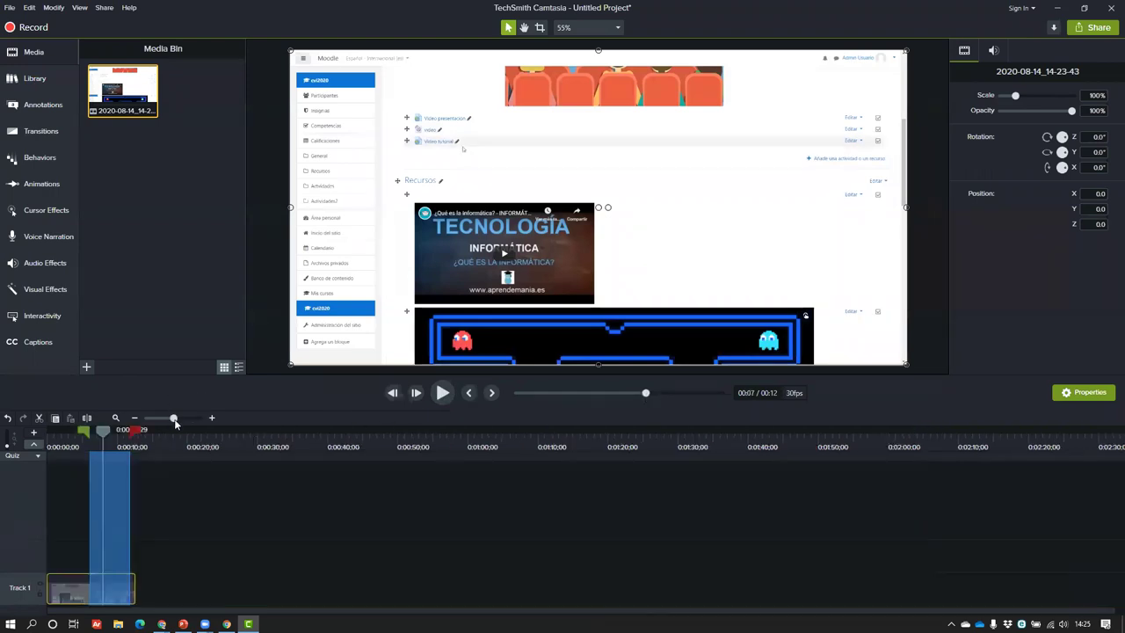
{"action": "left_click", "coordinate": [68, 447]}
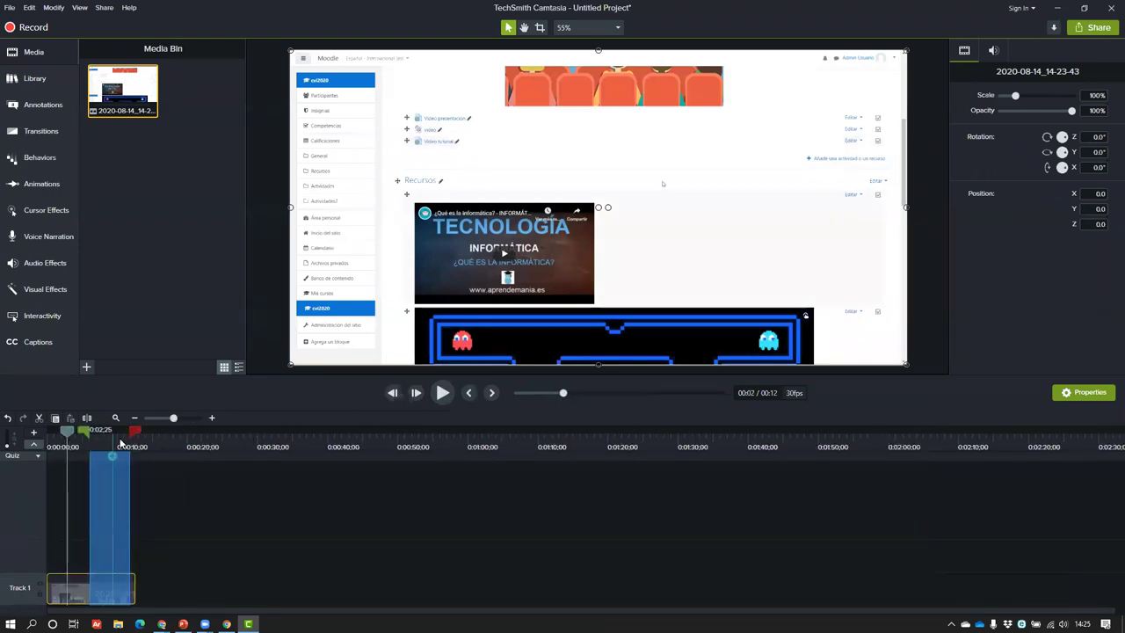
{"action": "left_click", "coordinate": [169, 418]}
{"action": "left_click_drag", "start_coordinate": [166, 419], "coordinate": [318, 425]}
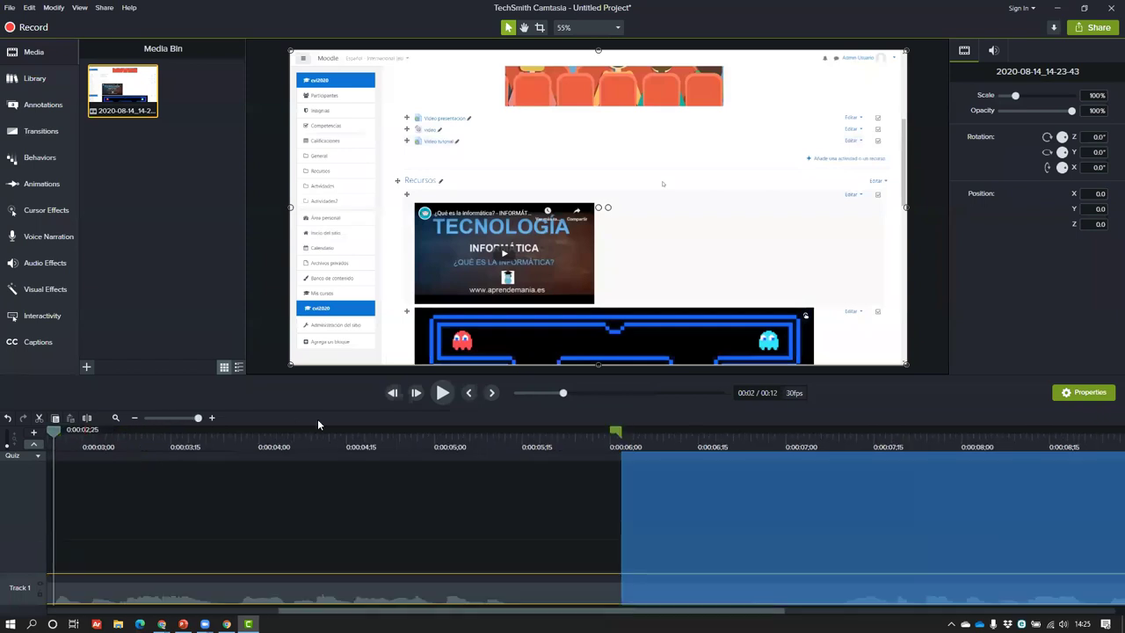
{"action": "left_click", "coordinate": [177, 450]}
{"action": "left_click", "coordinate": [442, 393]}
{"action": "key", "text": "space"}
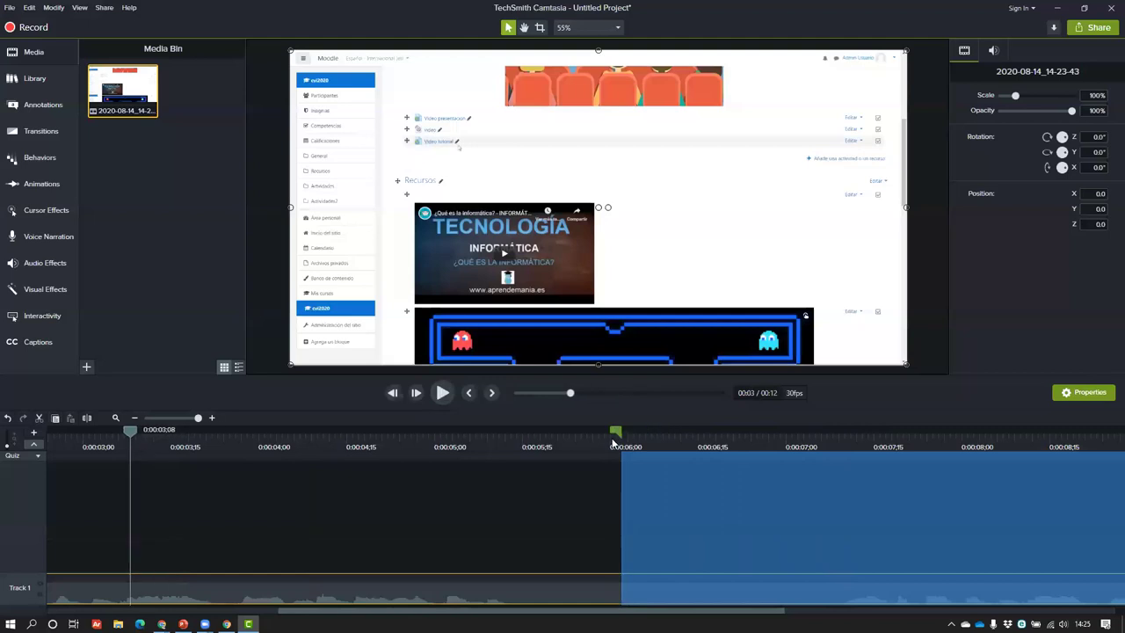
{"action": "right_click", "coordinate": [687, 495]}
{"action": "left_click", "coordinate": [709, 435]}
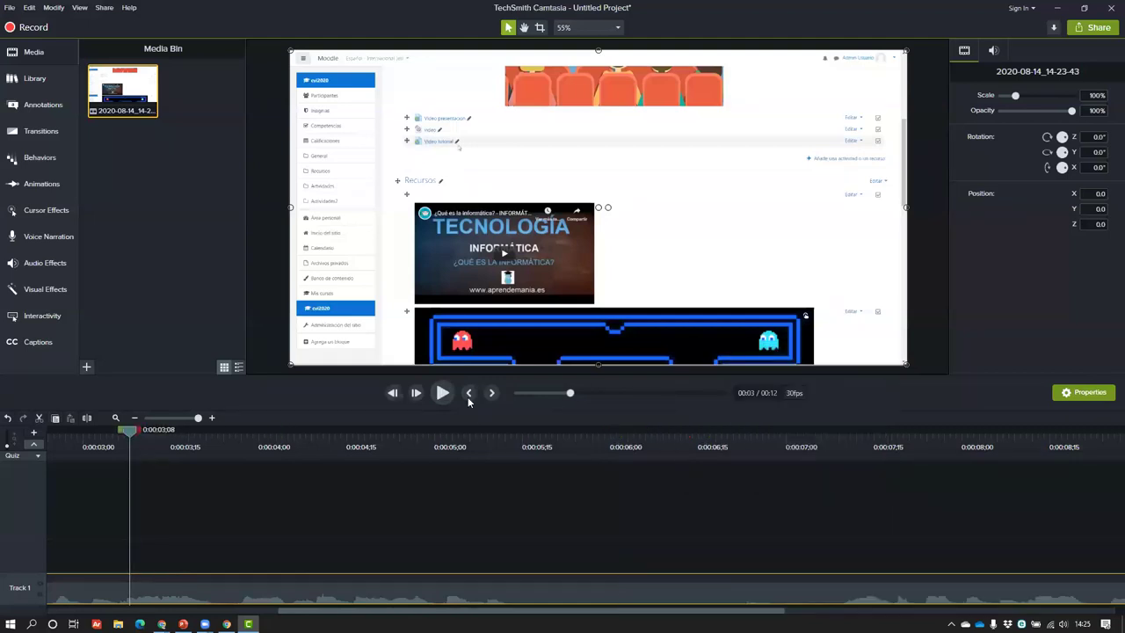
- Play the recording to find the unwanted passage, and cut the range from about 3;23 to 7;05 out of Track 1
{"action": "left_click", "coordinate": [443, 394]}
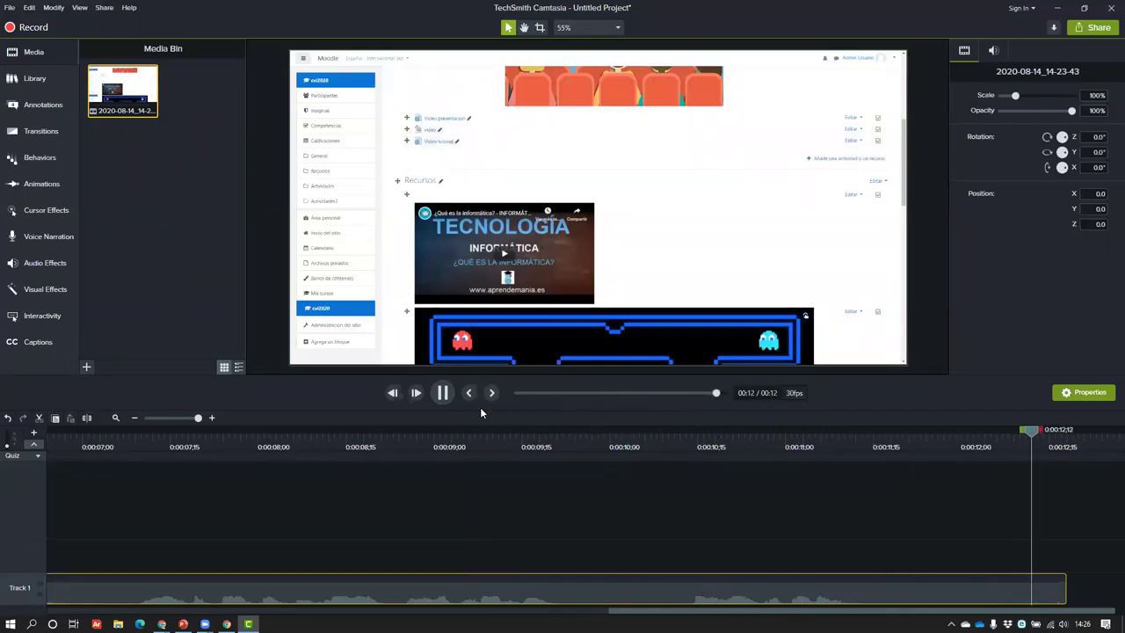
{"action": "left_click", "coordinate": [557, 393]}
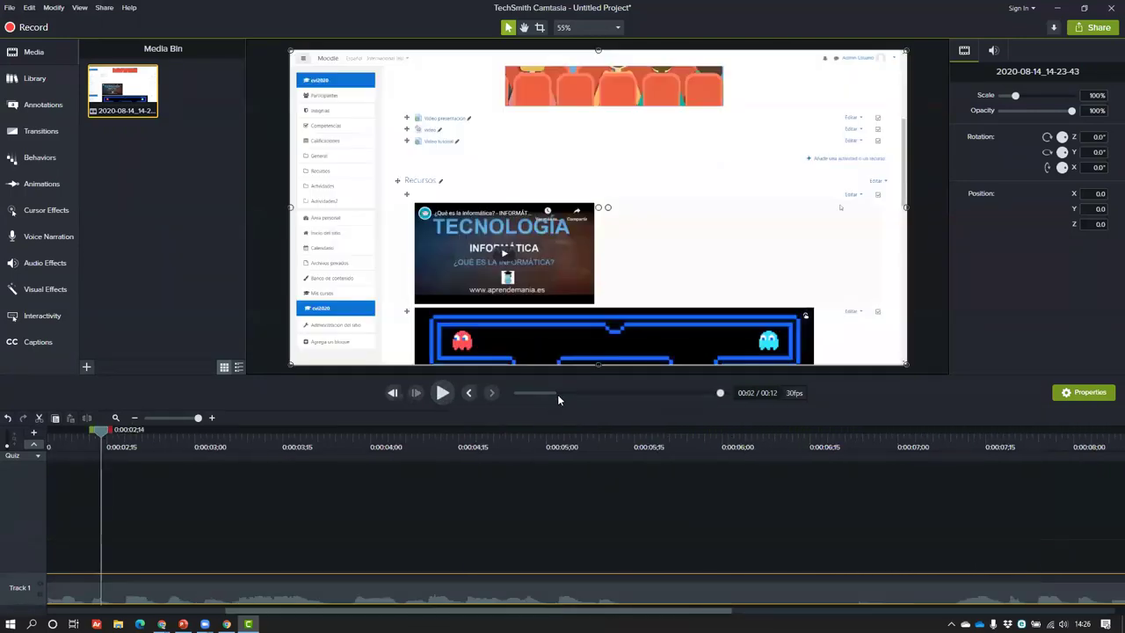
{"action": "left_click", "coordinate": [442, 394]}
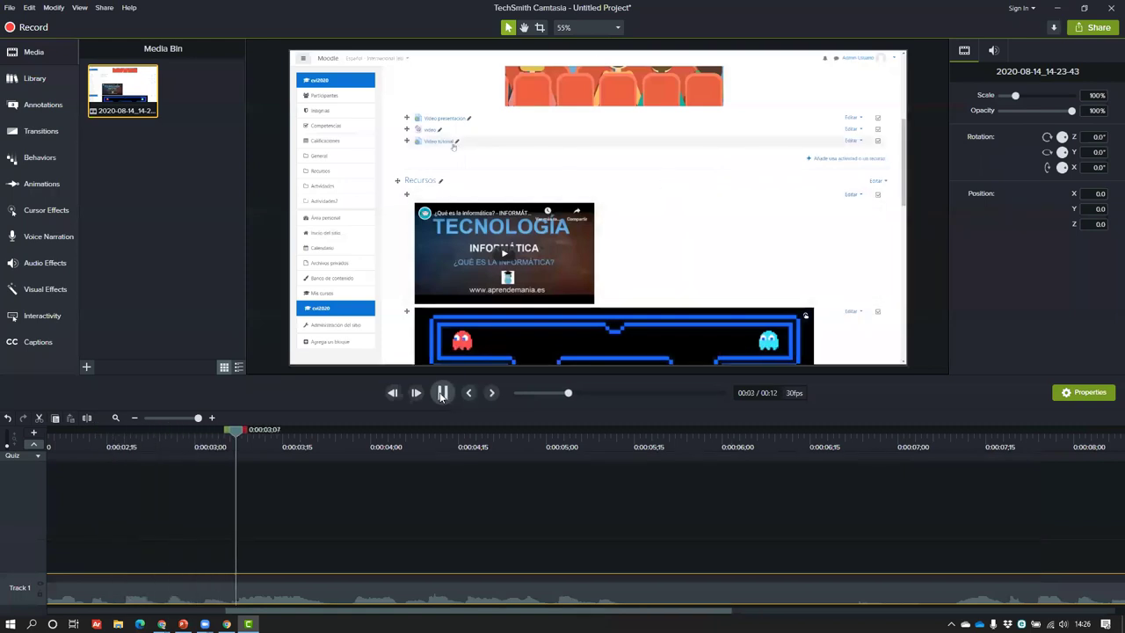
{"action": "left_click", "coordinate": [442, 393]}
{"action": "left_click_drag", "start_coordinate": [610, 436], "coordinate": [949, 452]}
{"action": "left_click_drag", "start_coordinate": [939, 431], "coordinate": [319, 459]}
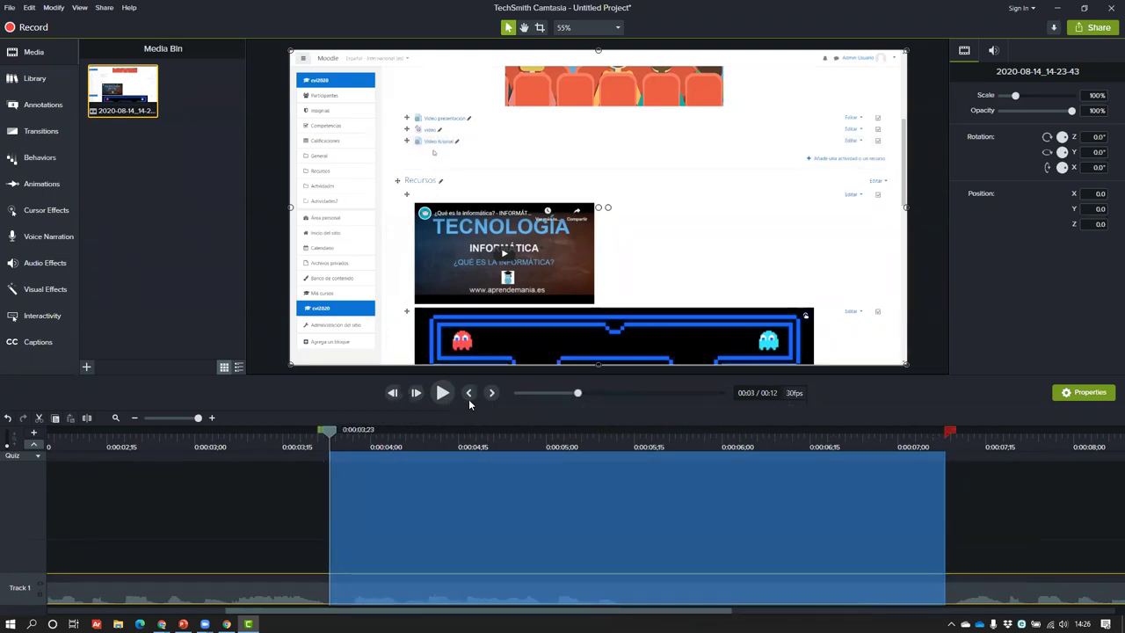
{"action": "left_click", "coordinate": [438, 393]}
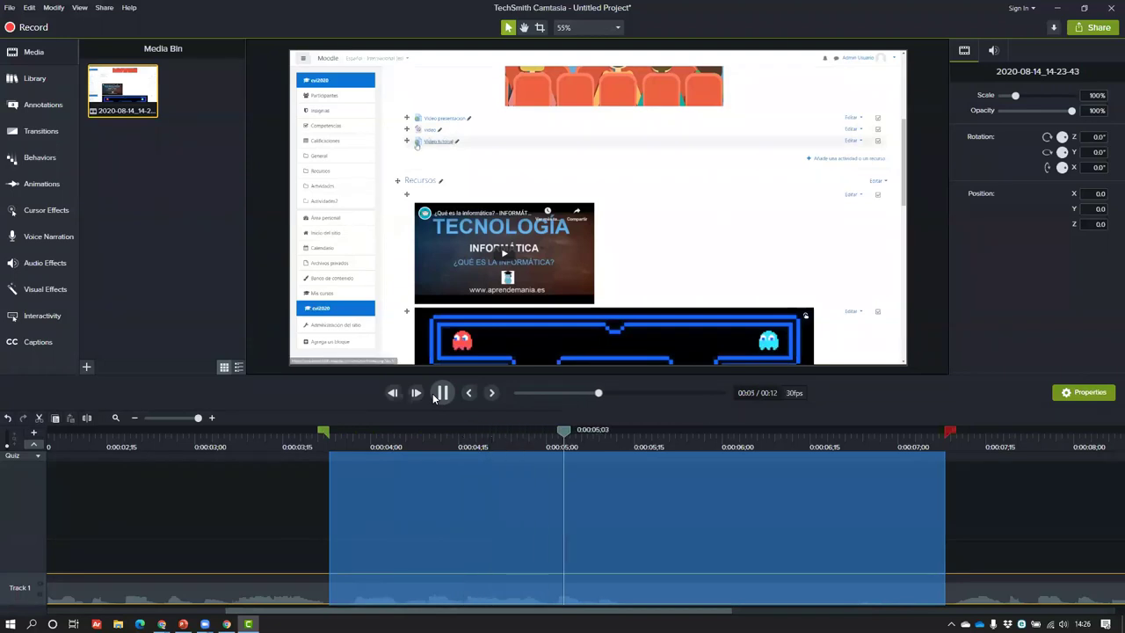
{"action": "right_click", "coordinate": [482, 523]}
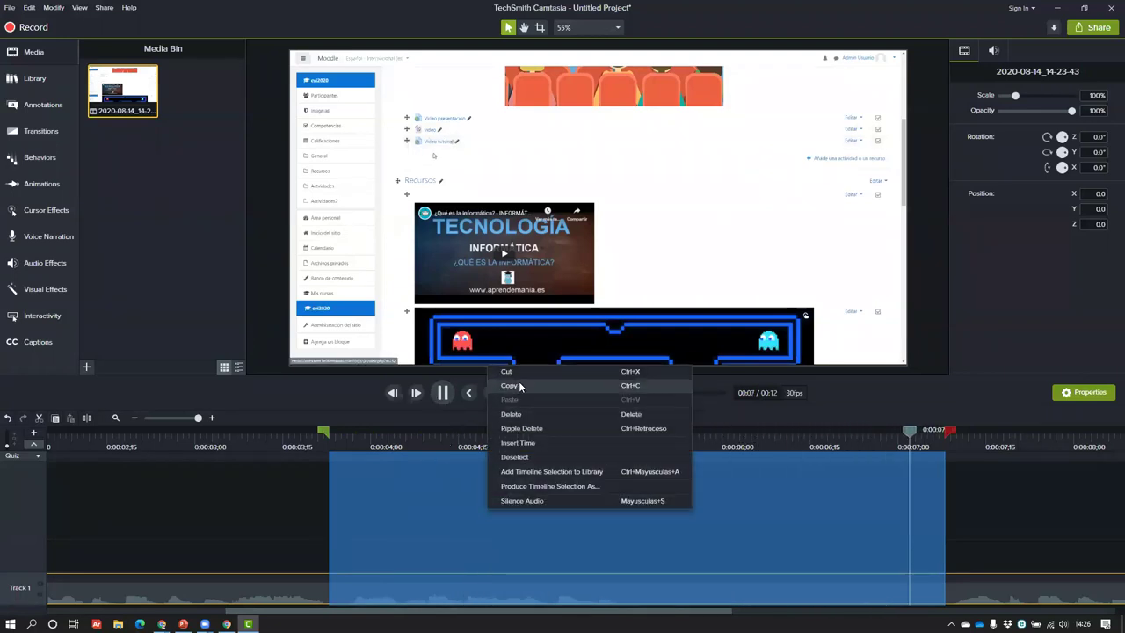
{"action": "left_click", "coordinate": [522, 373]}
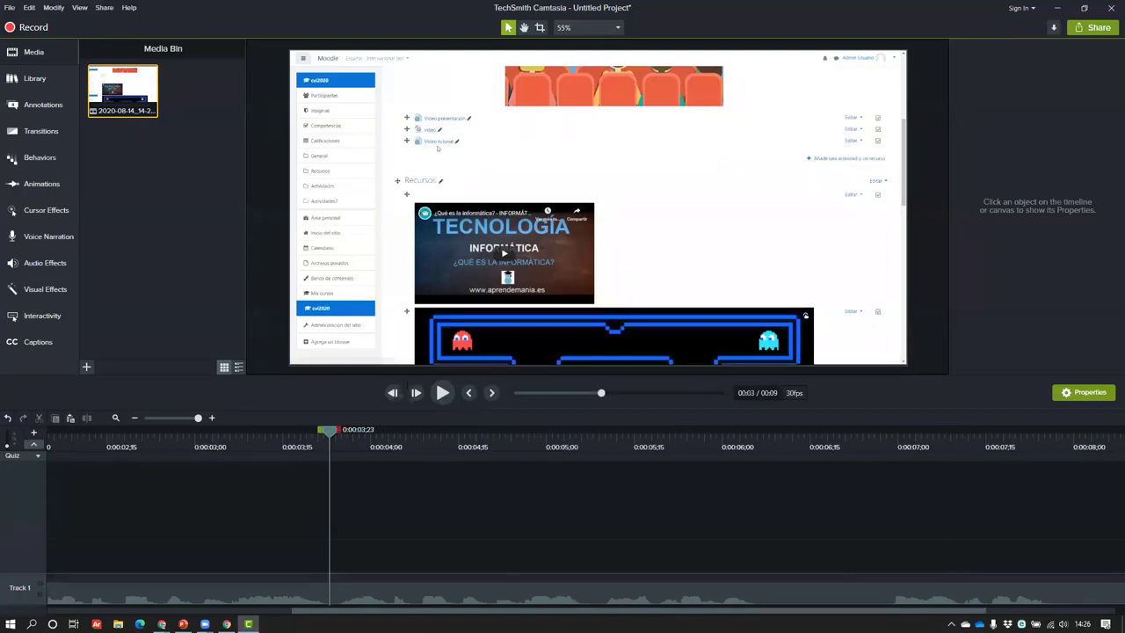
{"action": "left_click_drag", "start_coordinate": [860, 612], "coordinate": [615, 611]}
{"action": "left_click", "coordinate": [803, 611]}
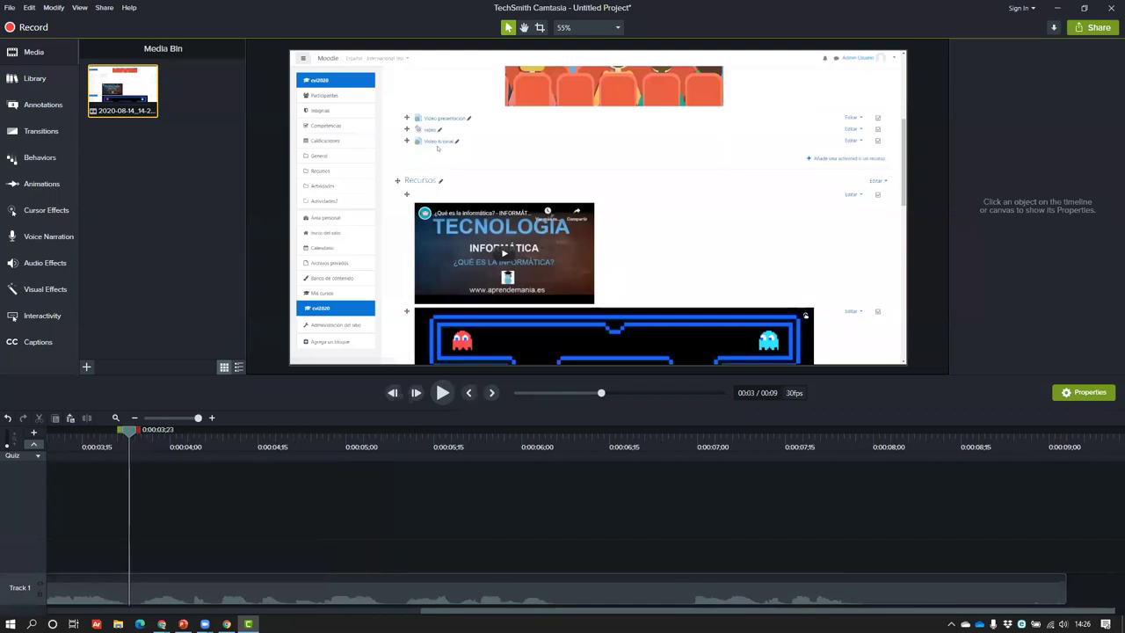
- Produce the edited project as the local MP4 file Untitled Project with an up to 1080p preset, and close the player and production results
{"action": "left_click", "coordinate": [1077, 30]}
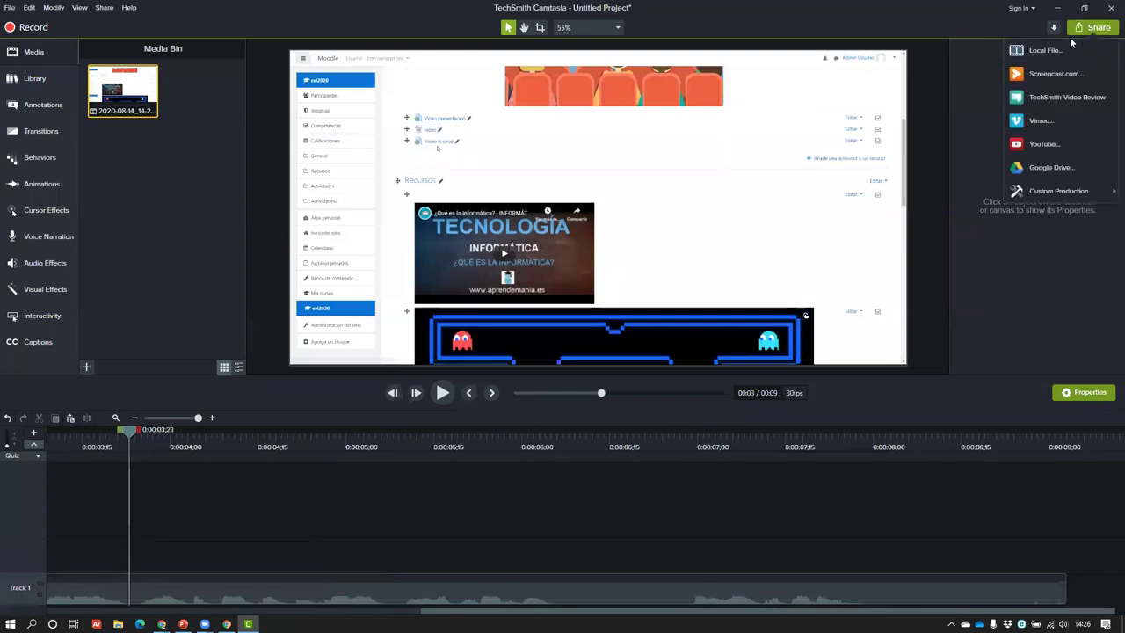
{"action": "left_click", "coordinate": [1045, 50]}
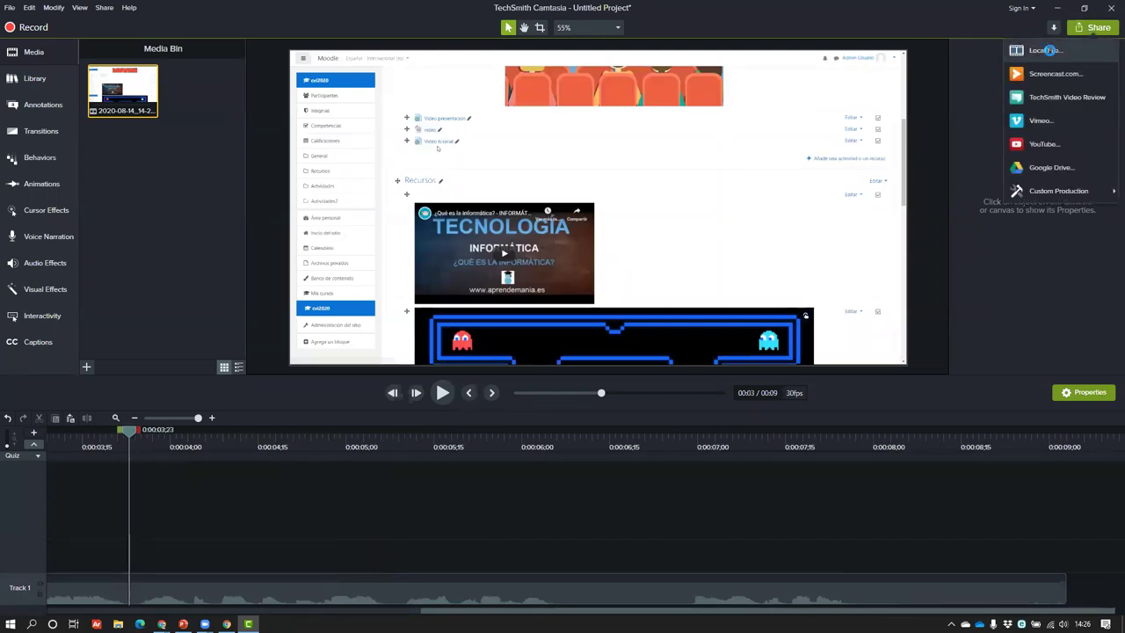
{"action": "left_click", "coordinate": [619, 208]}
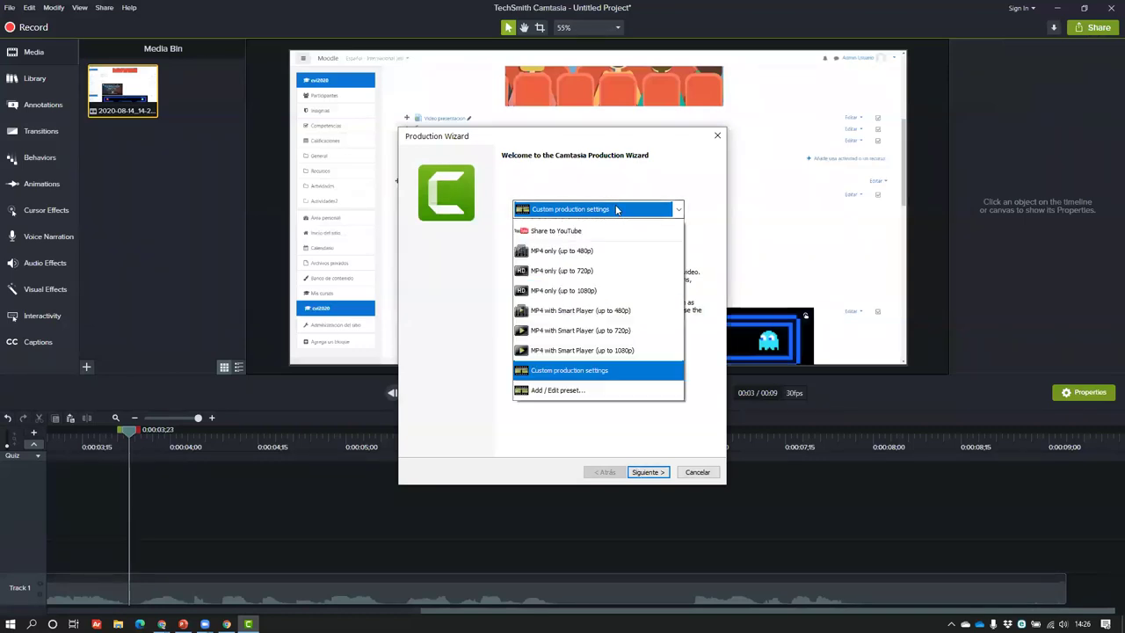
{"action": "left_click", "coordinate": [569, 348]}
{"action": "left_click", "coordinate": [648, 472]}
{"action": "left_click", "coordinate": [648, 472]}
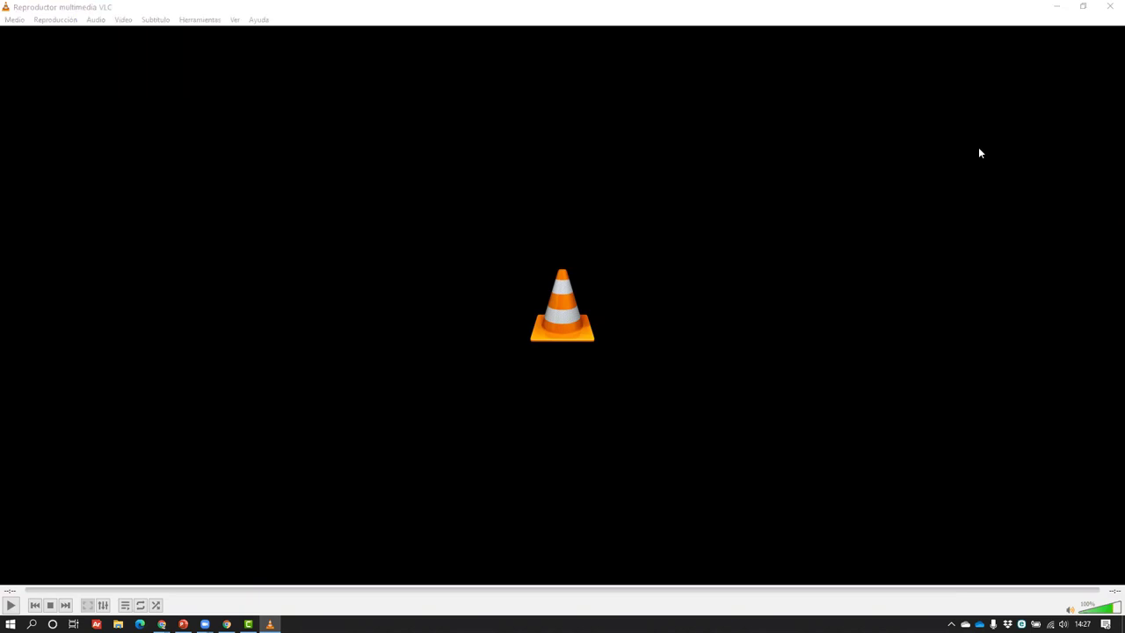
{"action": "left_click", "coordinate": [1108, 6]}
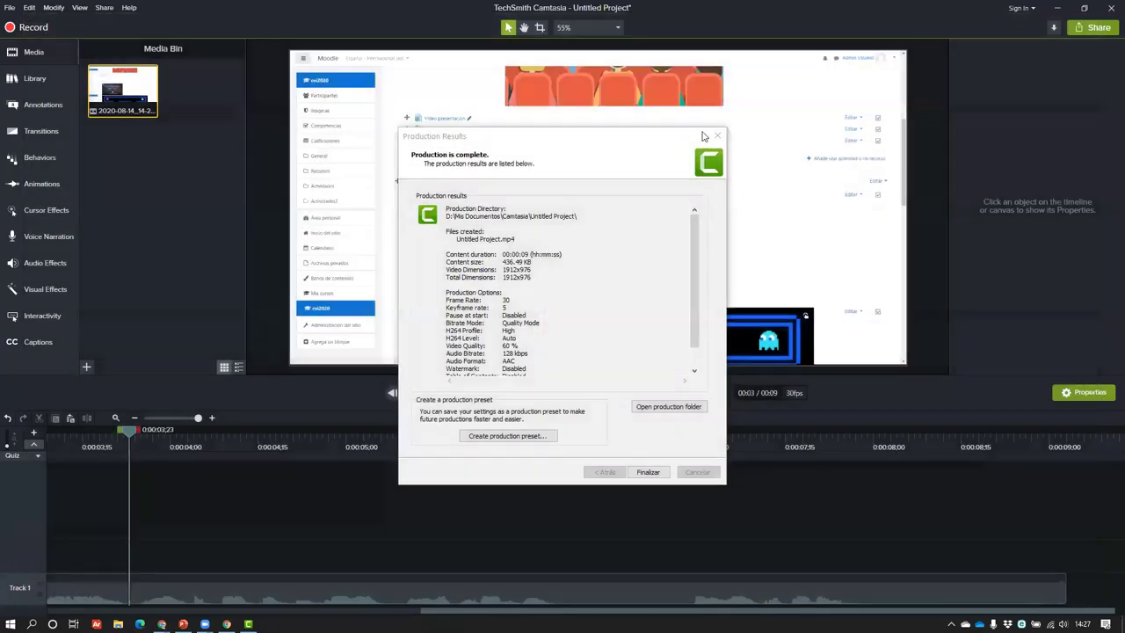
{"action": "left_click", "coordinate": [717, 136]}
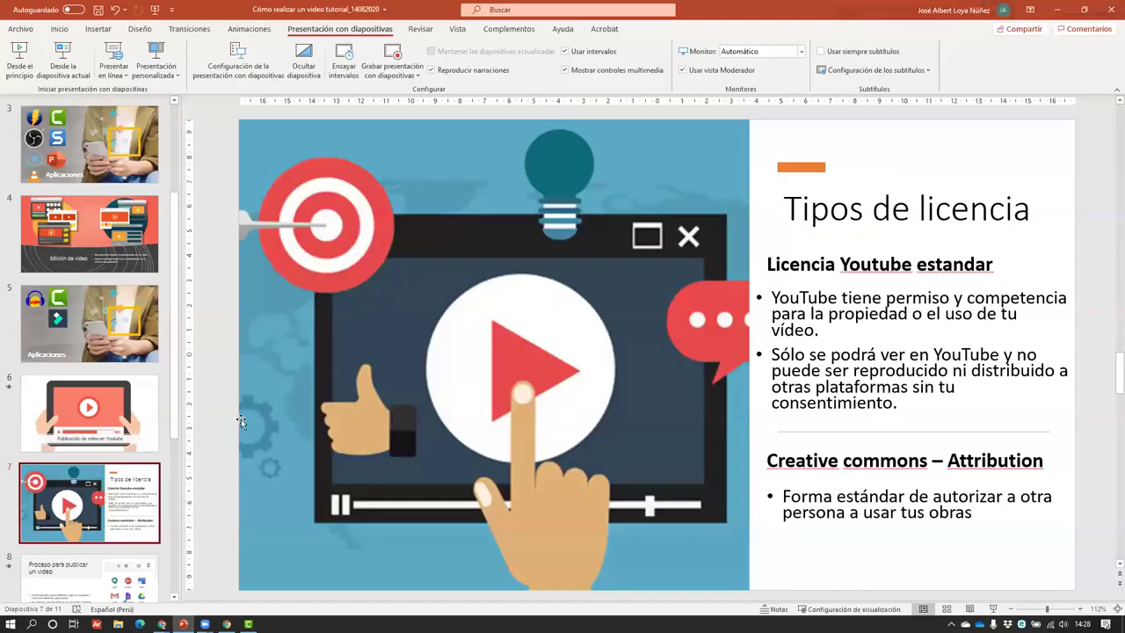
- In the PowerPoint presentation, show slide 10, "Preguntas …", full screen instead of in presenter view, and end the slide show
{"action": "scroll", "coordinate": [88, 352], "scroll_direction": "down", "scroll_amount": 5}
{"action": "left_click", "coordinate": [90, 456]}
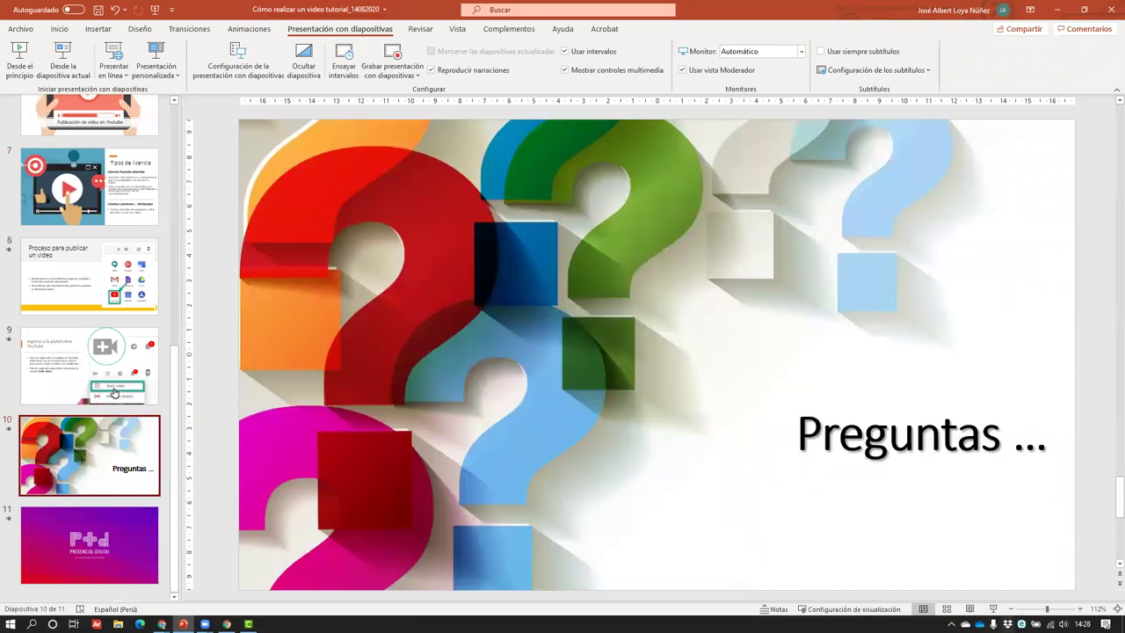
{"action": "key", "text": "shift+F5"}
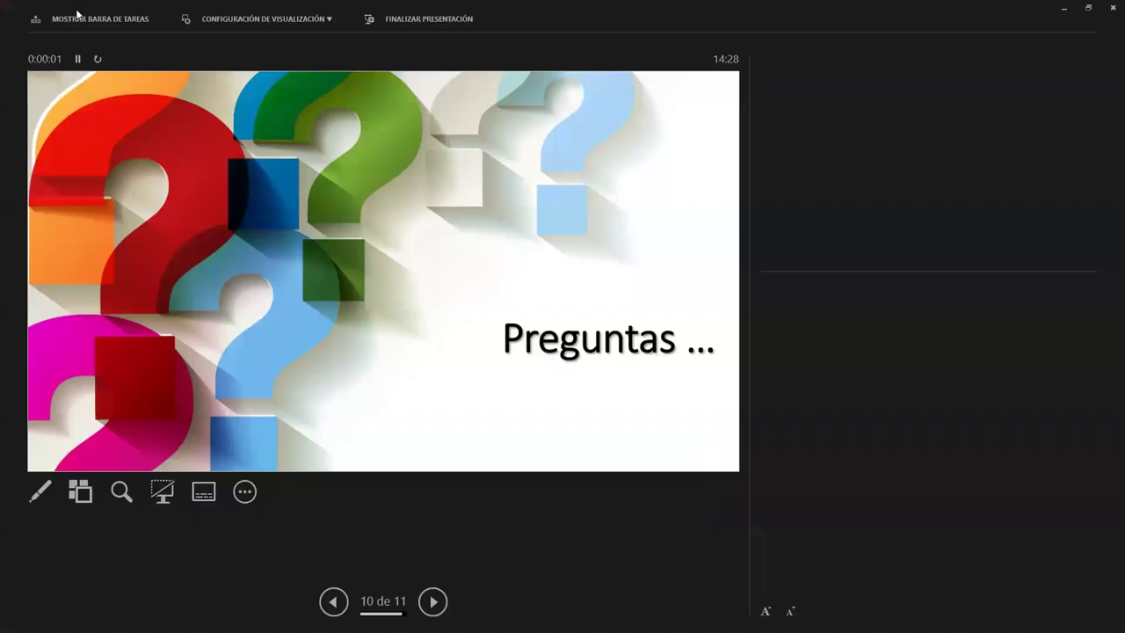
{"action": "left_click", "coordinate": [243, 25]}
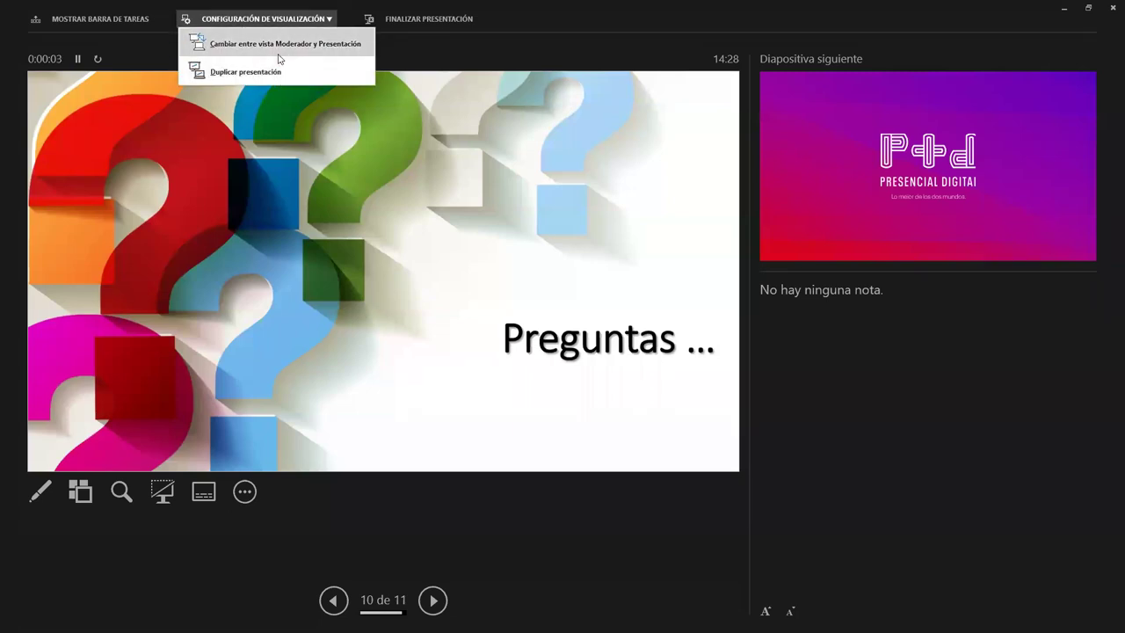
{"action": "left_click", "coordinate": [278, 51]}
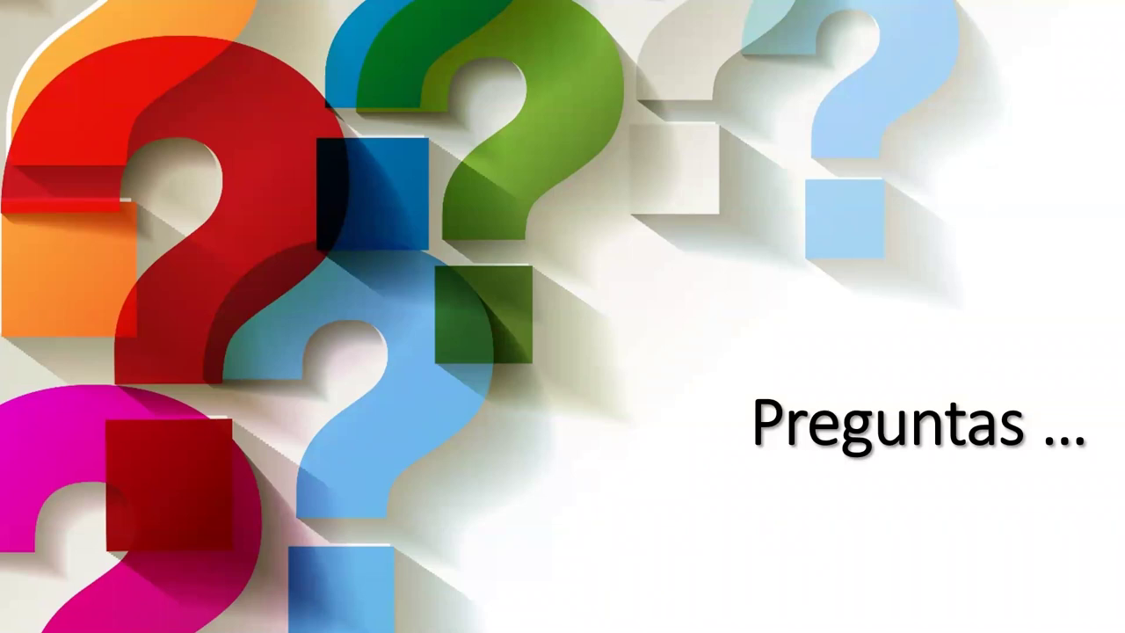
{"action": "key", "text": "Escape"}
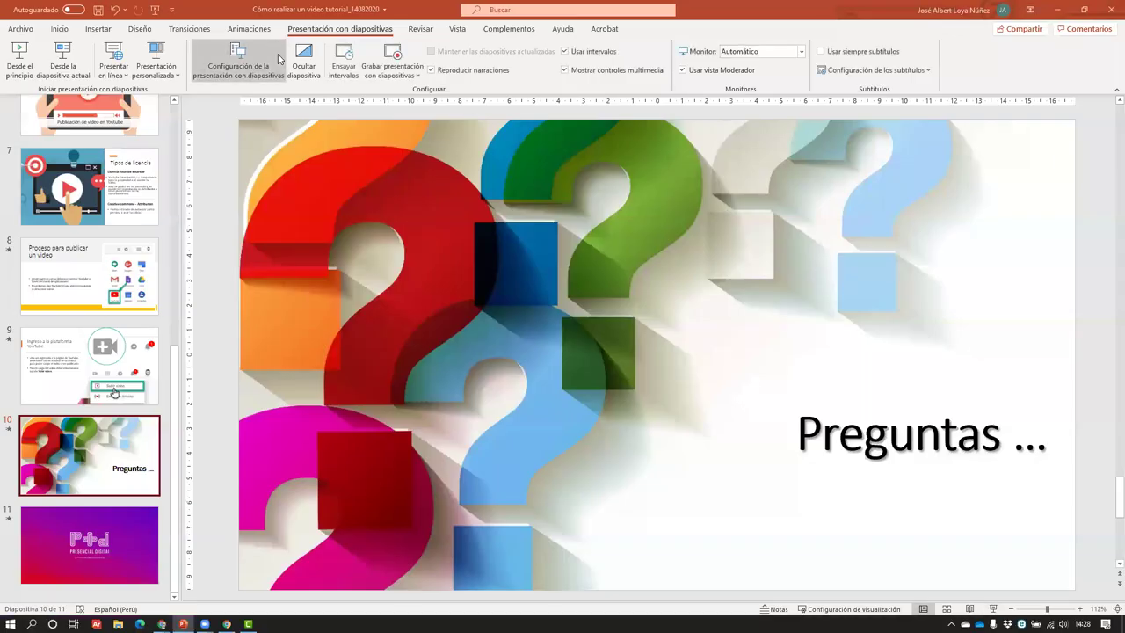
- Minimize the Chrome, PowerPoint and Camtasia windows to show the desktop with its application shortcuts
{"action": "key", "text": "alt+Tab"}
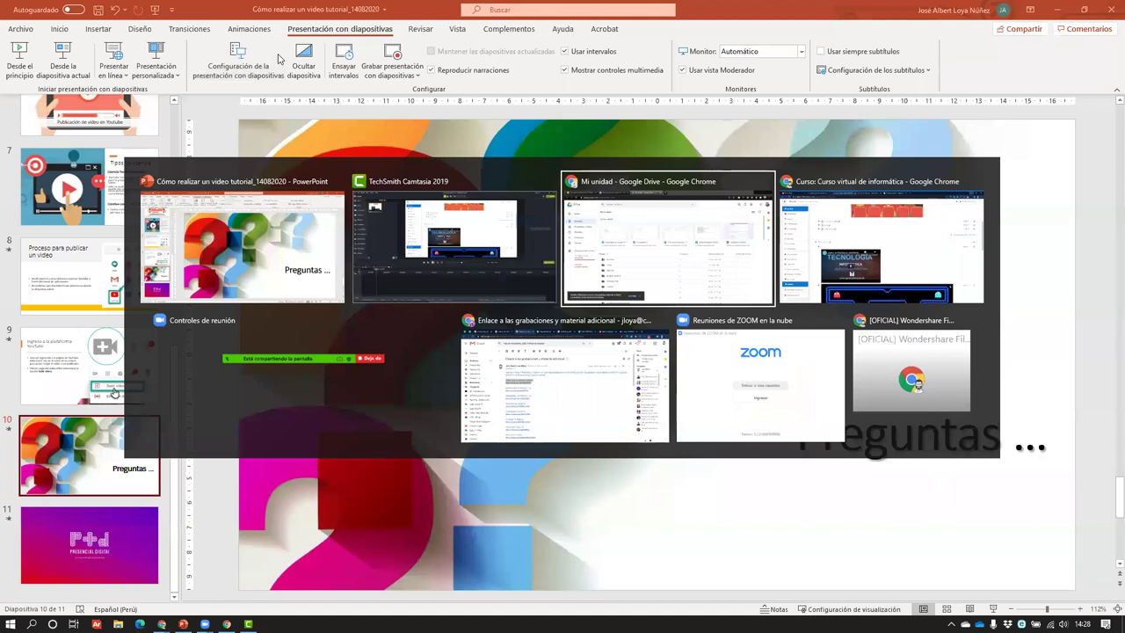
{"action": "key", "text": "alt+Tab"}
{"action": "key", "text": "Escape"}
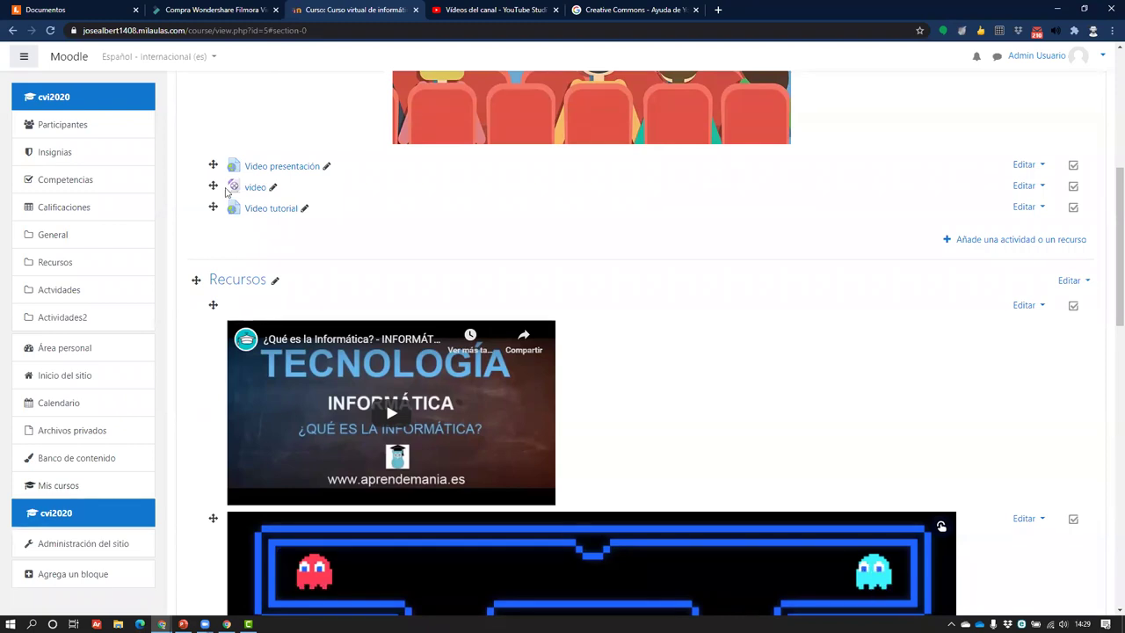
{"action": "left_click", "coordinate": [1057, 9]}
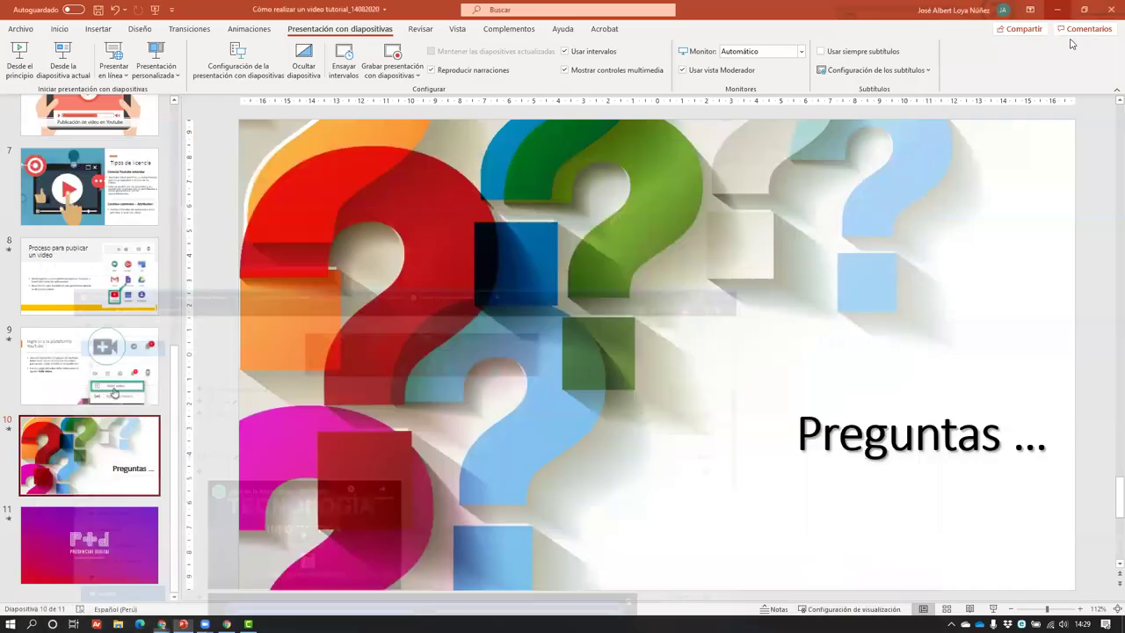
{"action": "left_click", "coordinate": [1058, 7]}
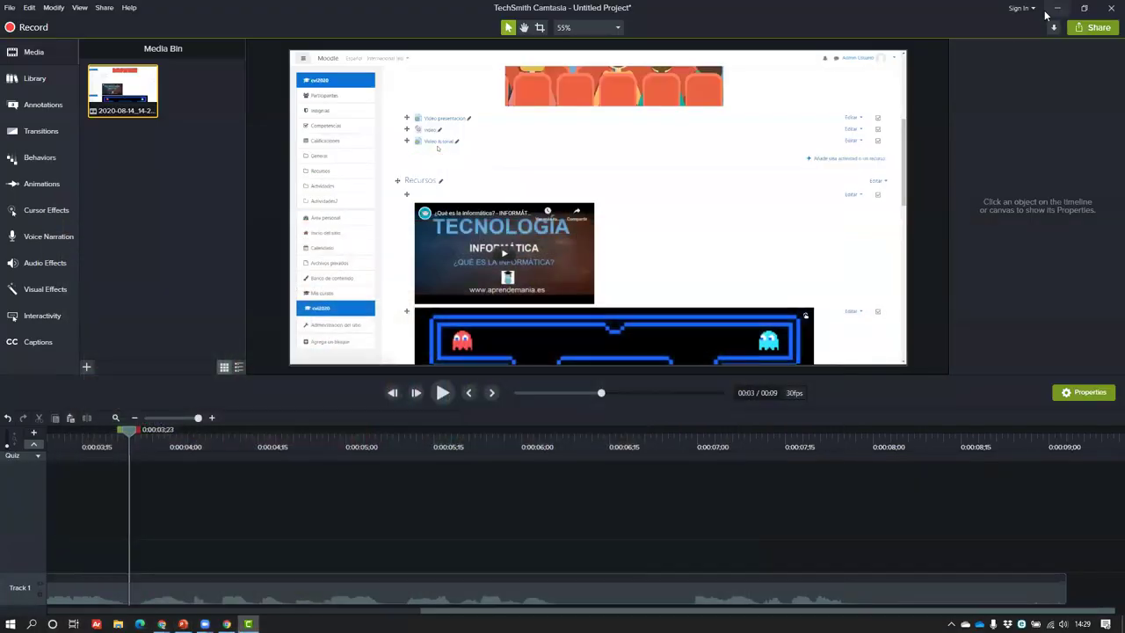
{"action": "left_click", "coordinate": [1057, 8]}
{"action": "left_click", "coordinate": [201, 170]}
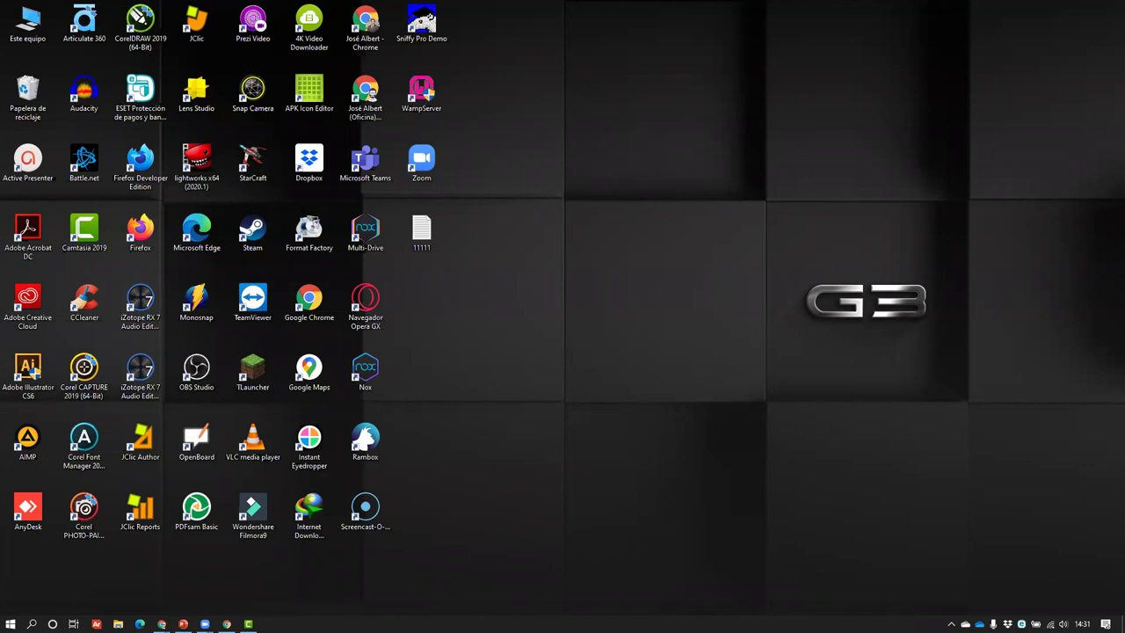
- Switch back to the PowerPoint presentation
{"action": "left_click", "coordinate": [183, 623]}
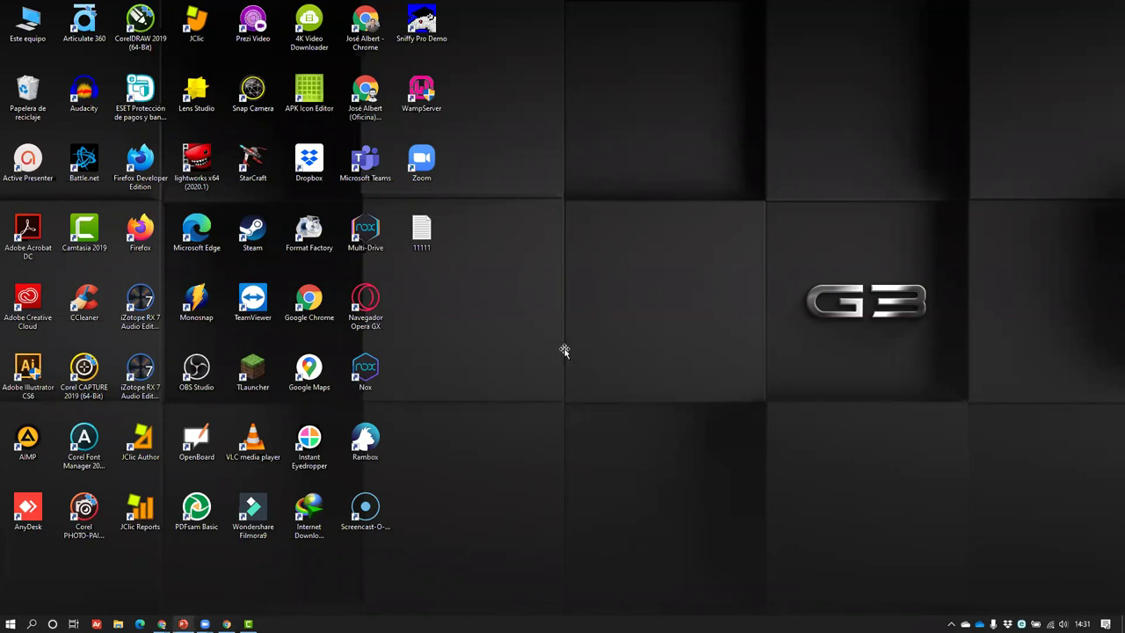